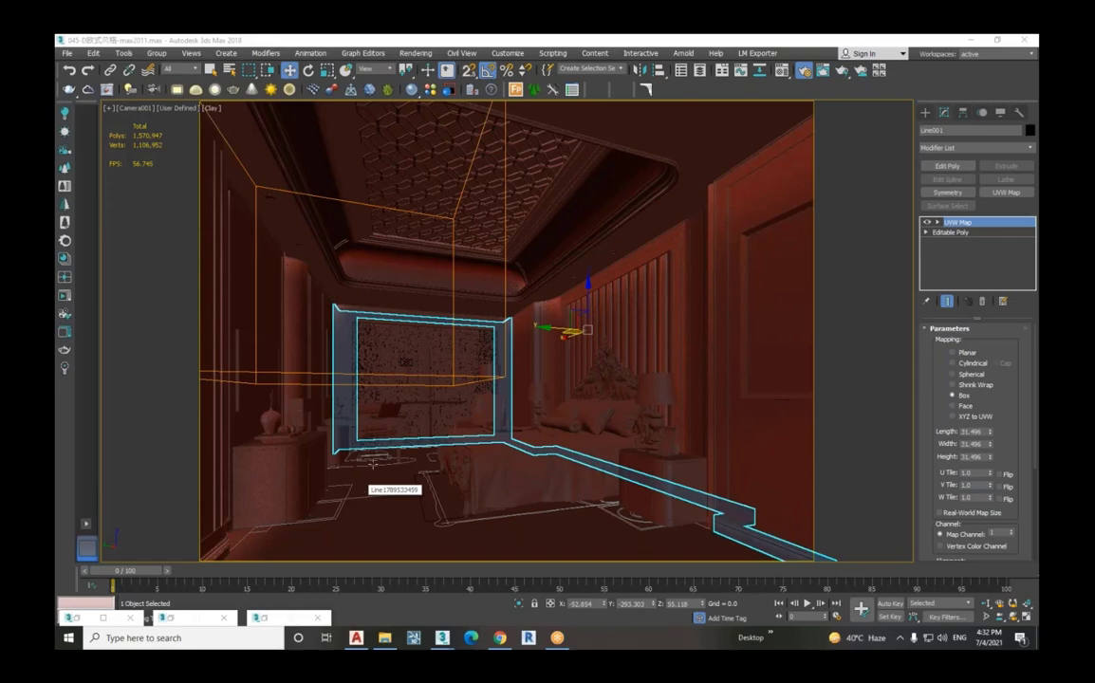
- In Camera001, select the window and bedding groups, then bring up the Display panel
click(432, 401)
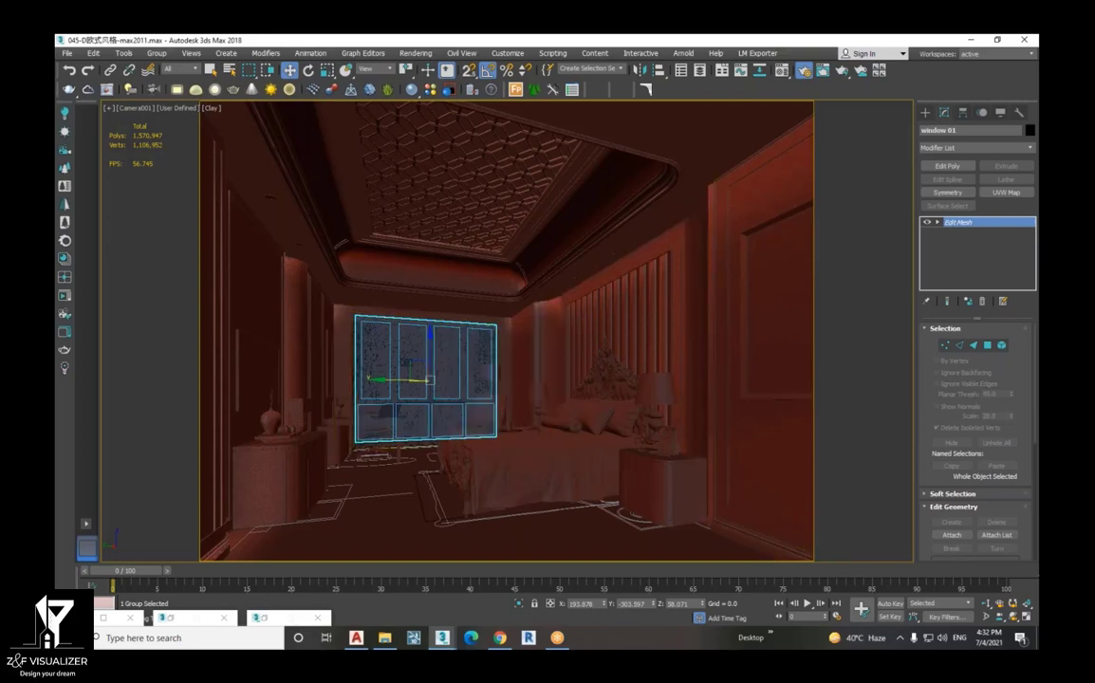
click(550, 480)
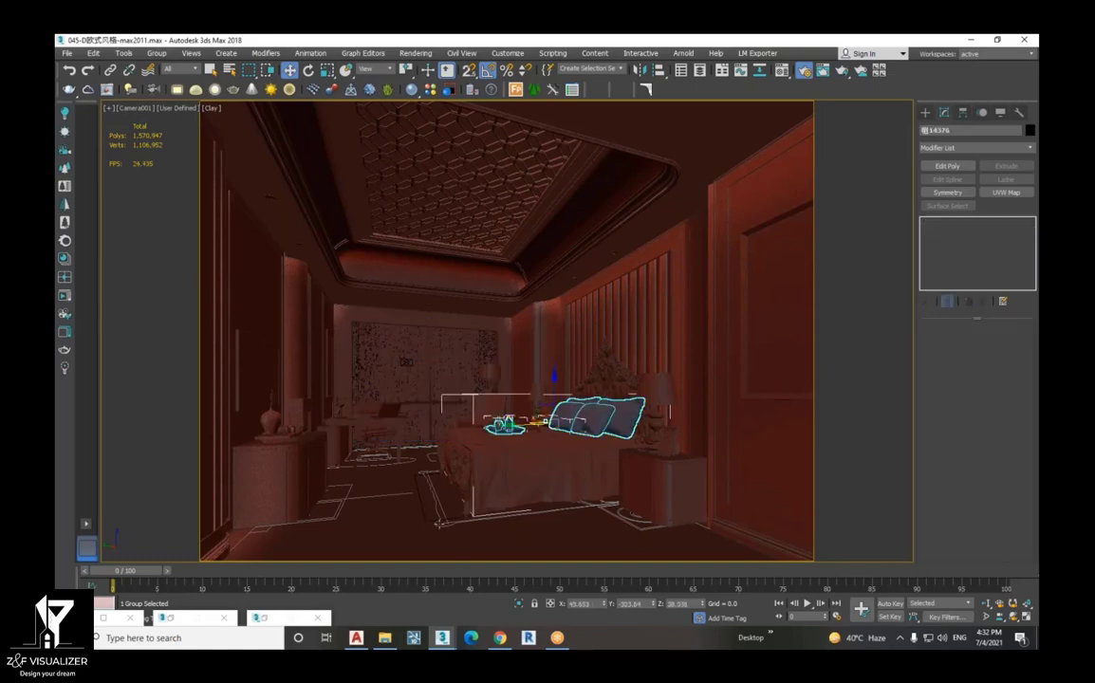
click(1001, 114)
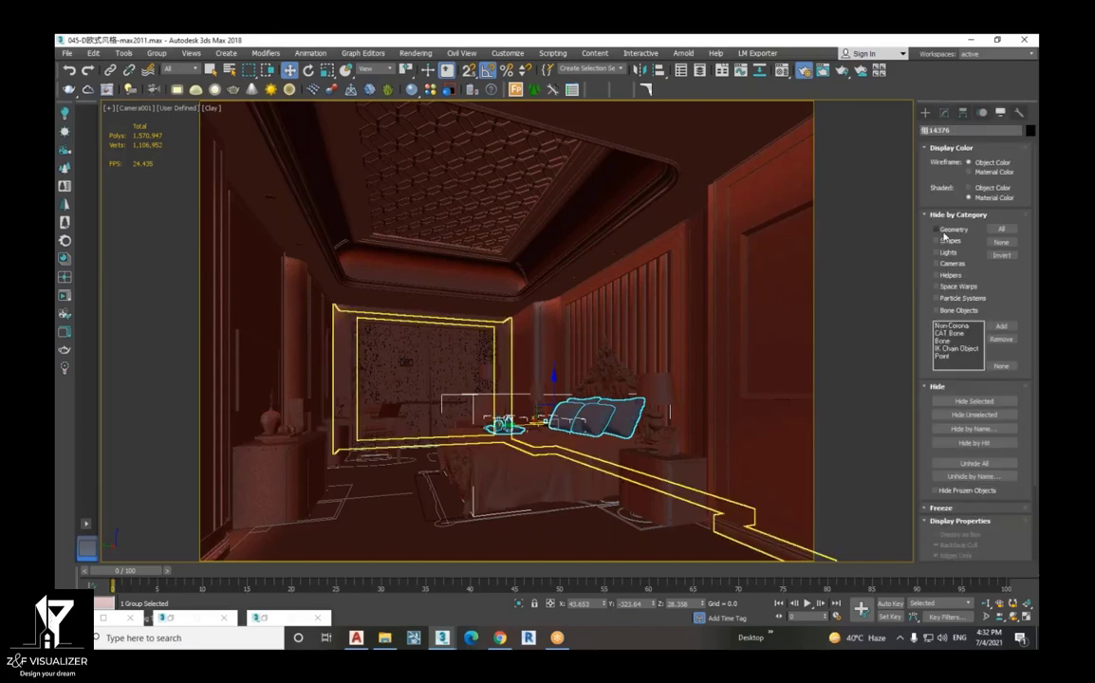
- Hide Geometry, Lights and Cameras under Hide by Category
click(936, 229)
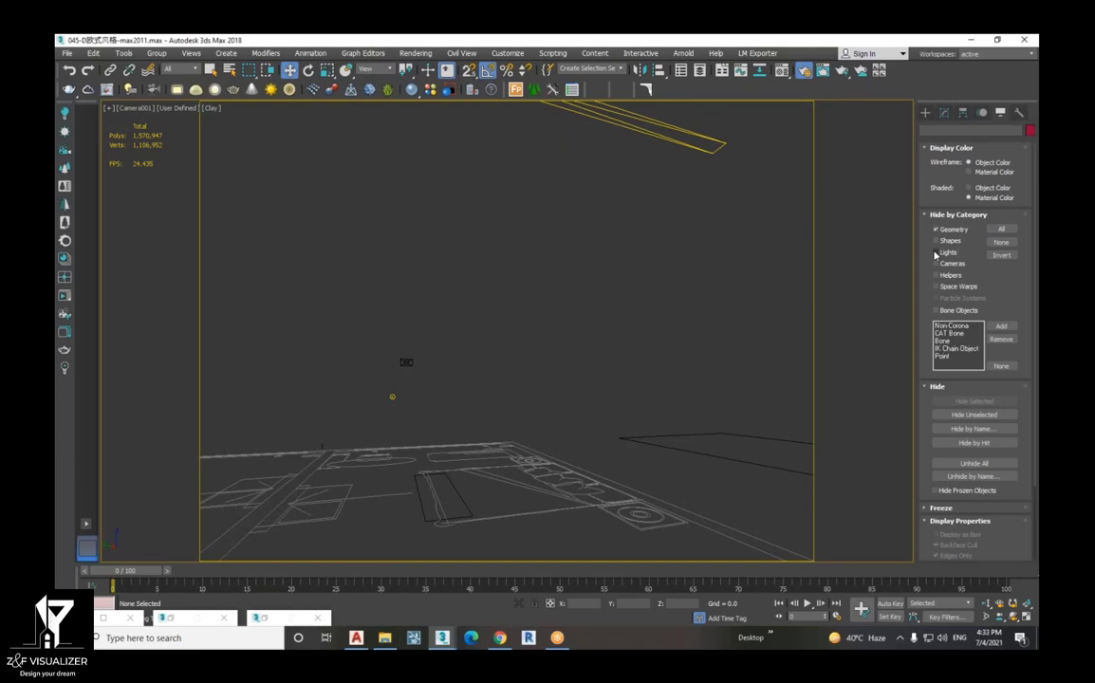
click(936, 253)
click(936, 263)
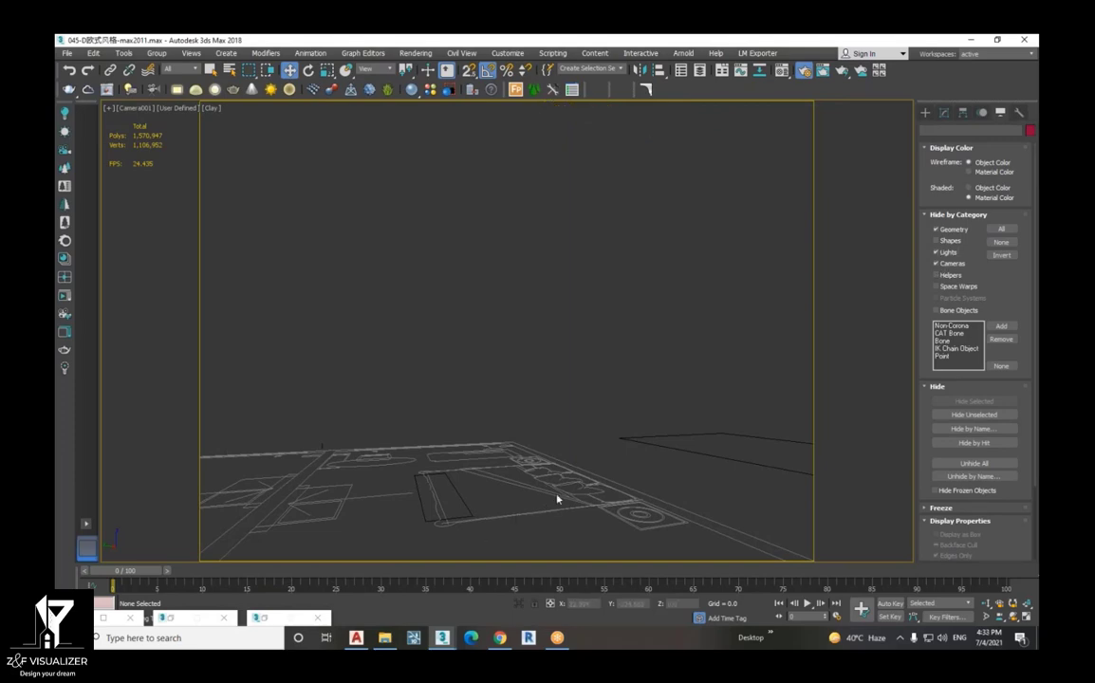
- Switch to the Top view and zoom onto the bedroom area of the floor plan
key(t)
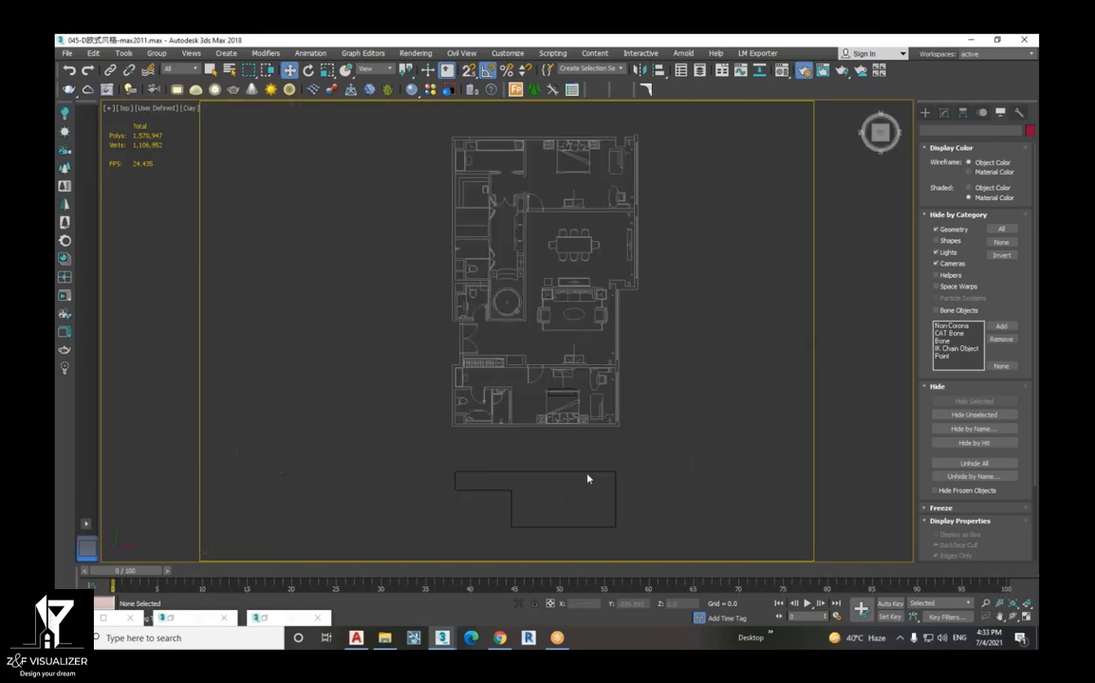
scroll(579, 408, up, 5)
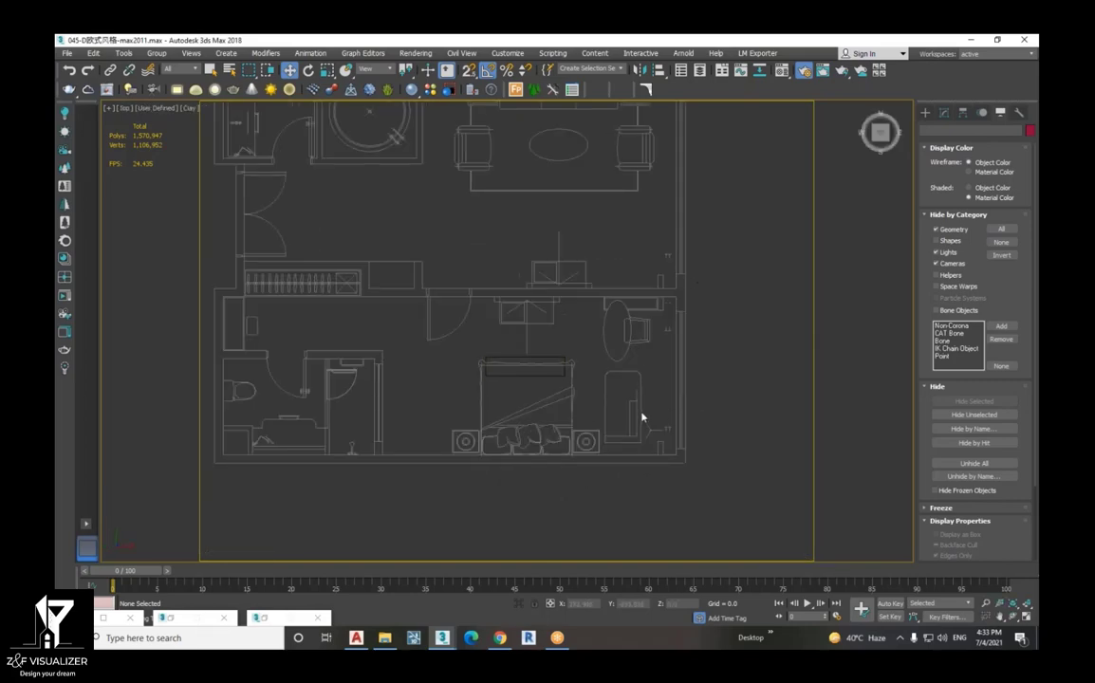
scroll(642, 415, up, 4)
scroll(642, 417, down, 3)
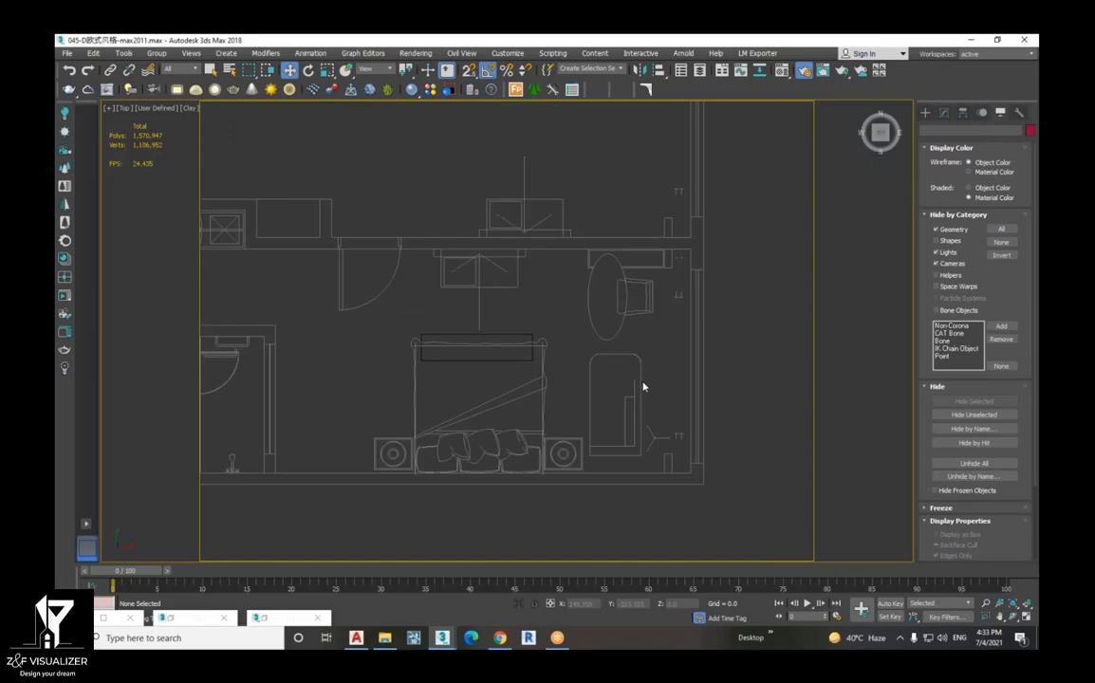
scroll(617, 322, down, 2)
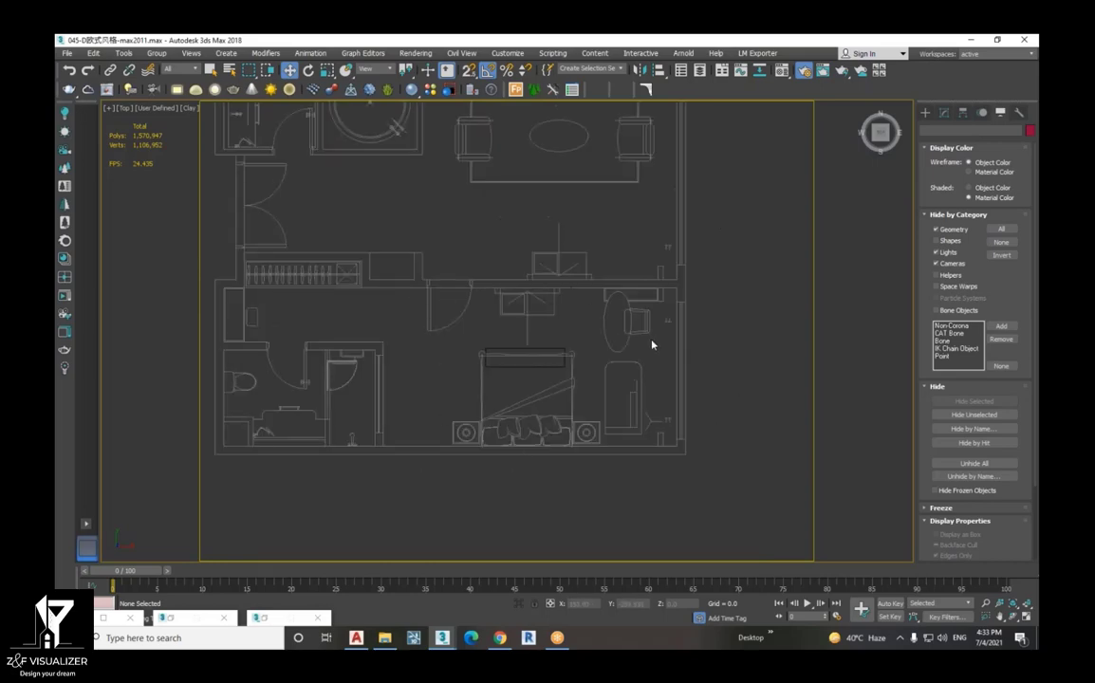
scroll(630, 342, up, 1)
scroll(630, 318, up, 1)
scroll(469, 332, up, 1)
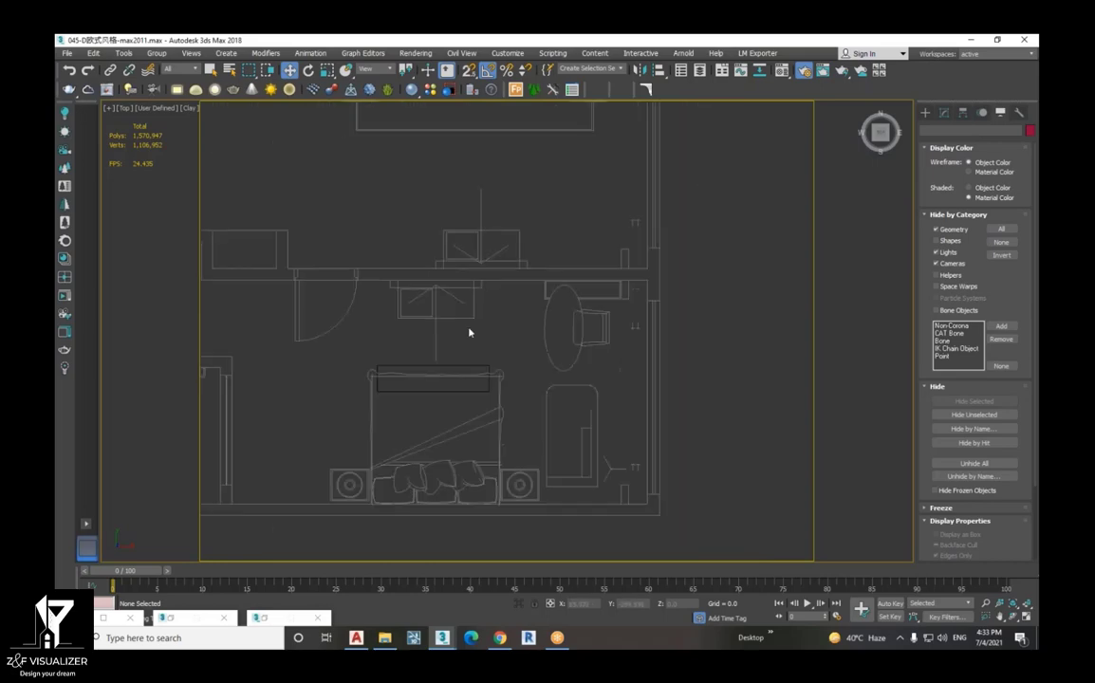
scroll(551, 386, down, 2)
scroll(551, 386, down, 1)
scroll(560, 374, down, 2)
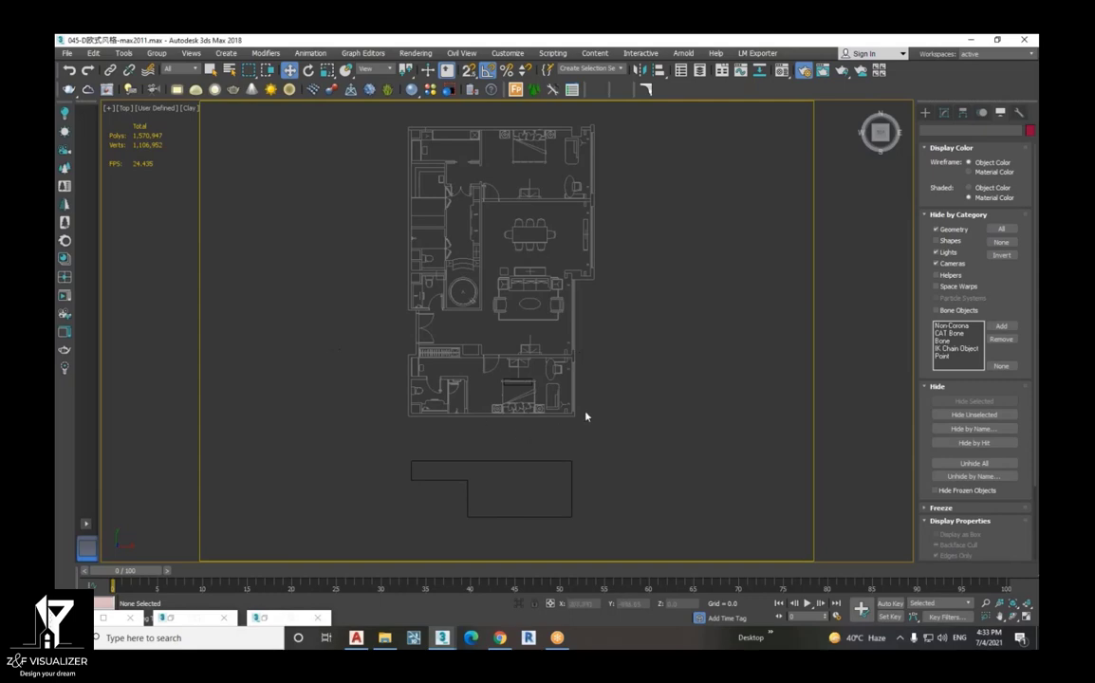
scroll(545, 394, up, 2)
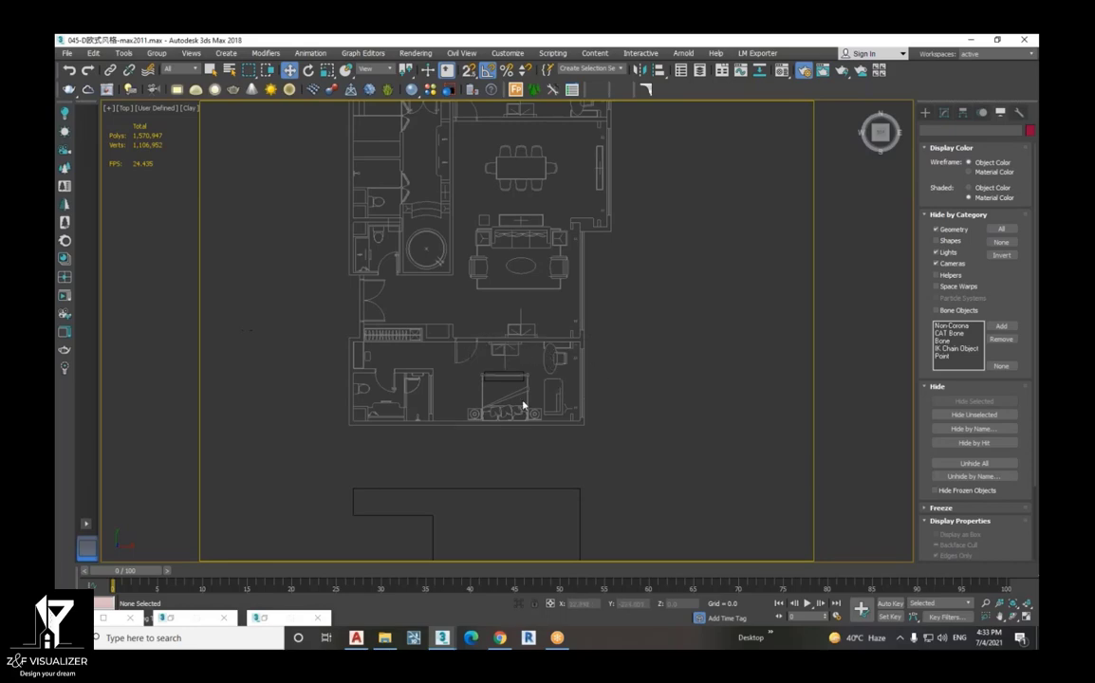
scroll(522, 394, up, 2)
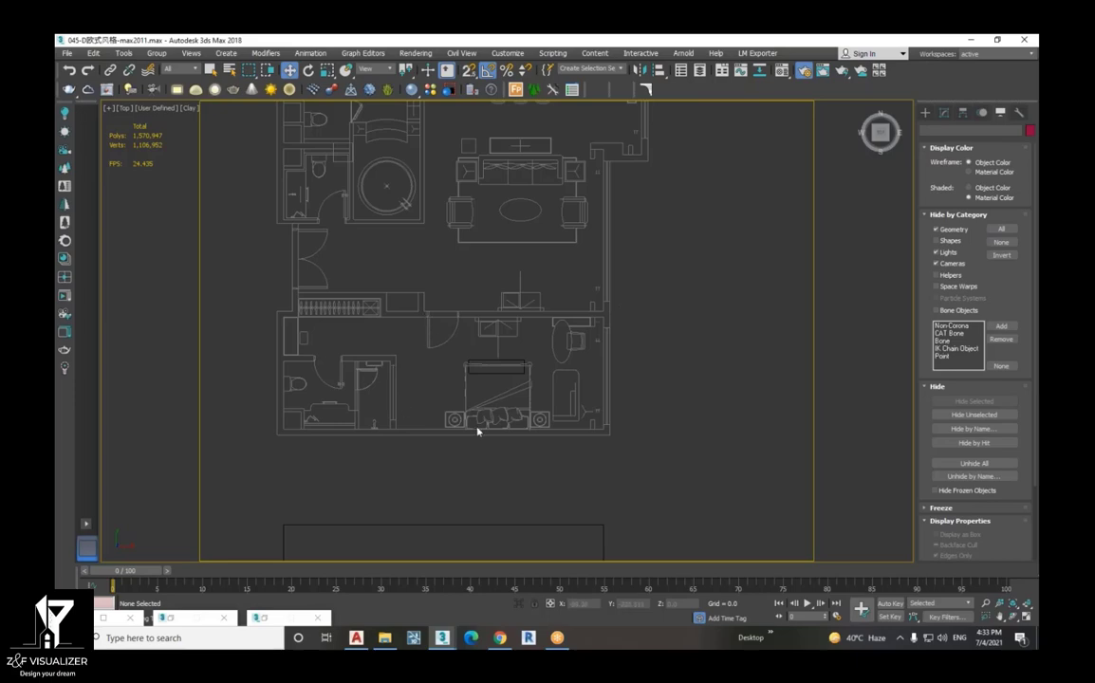
scroll(551, 438, down, 3)
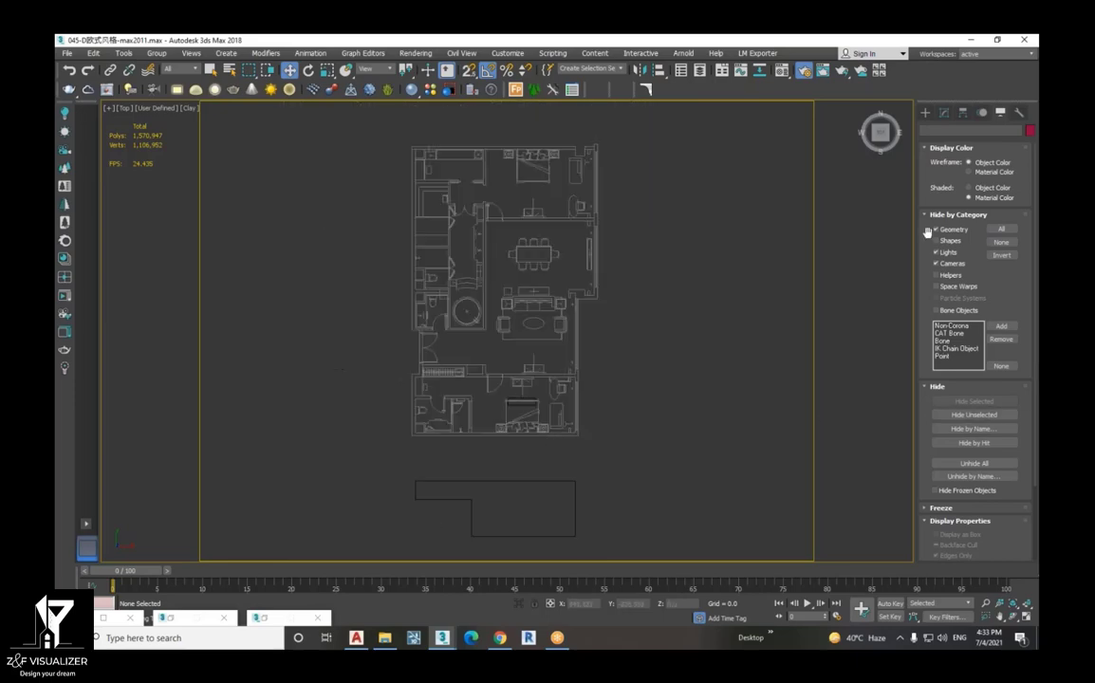
scroll(544, 413, up, 2)
scroll(544, 414, up, 3)
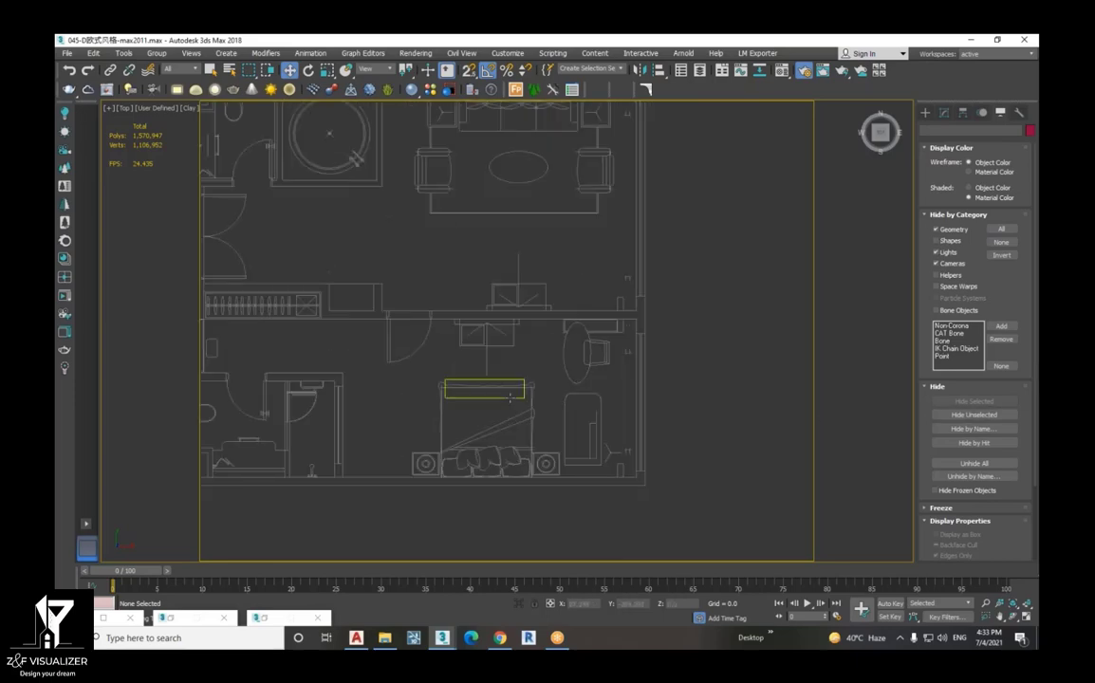
- Select the bed-head rectangle, then unhide Cameras, Lights and Geometry in Hide by Category
click(510, 398)
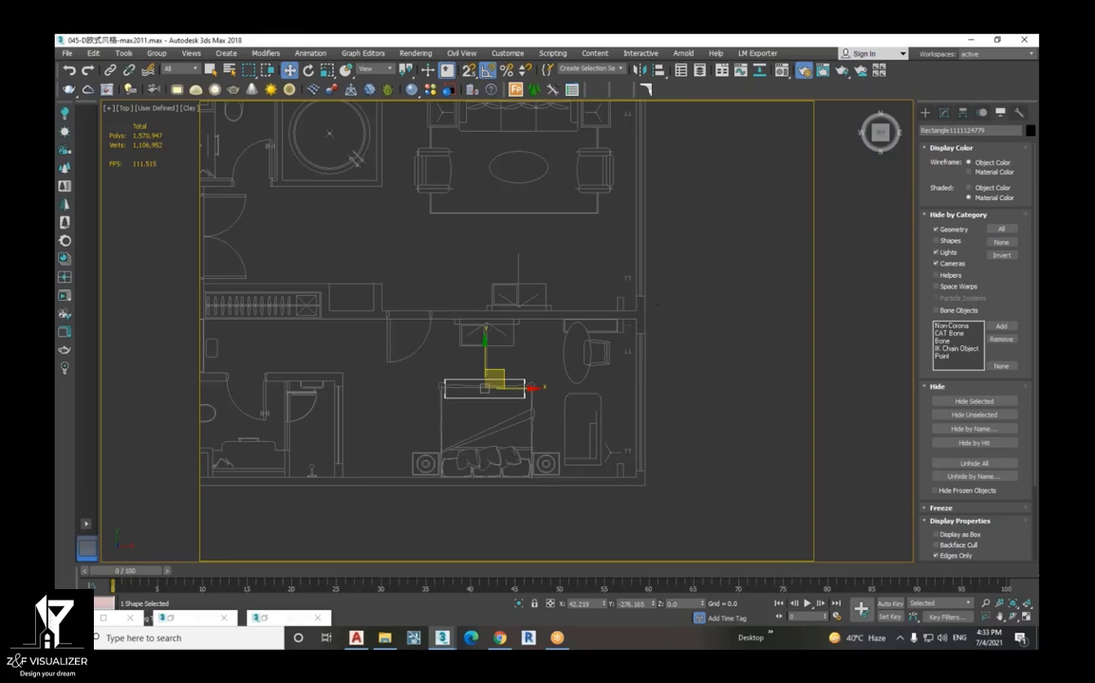
scroll(636, 390, up, 3)
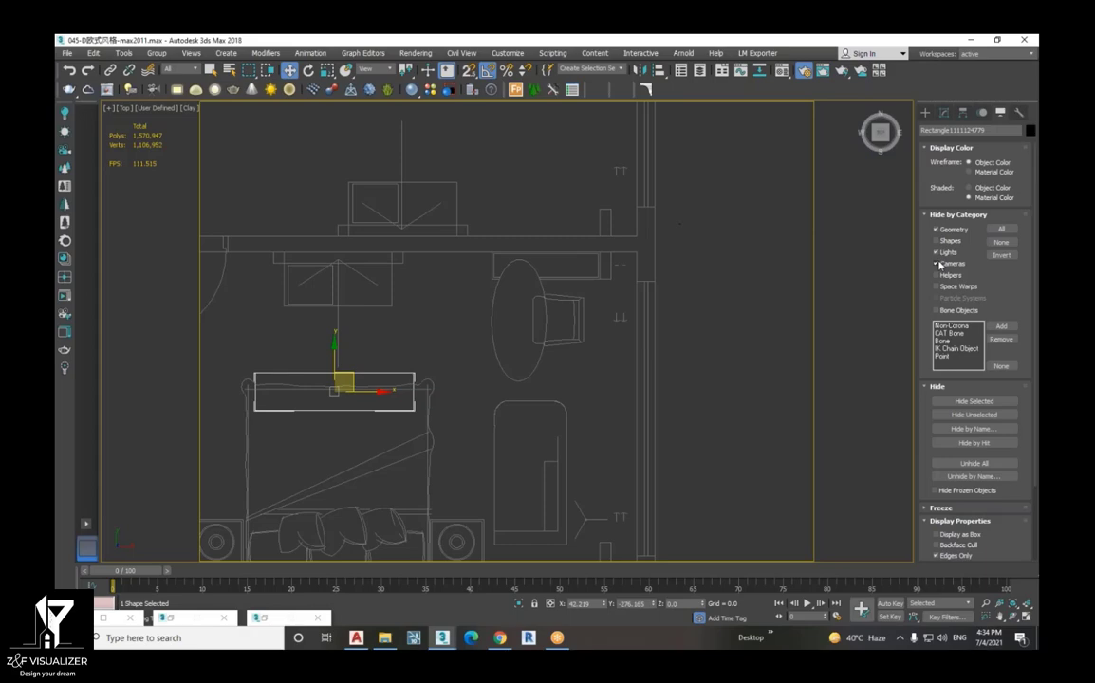
click(937, 263)
click(936, 253)
click(937, 229)
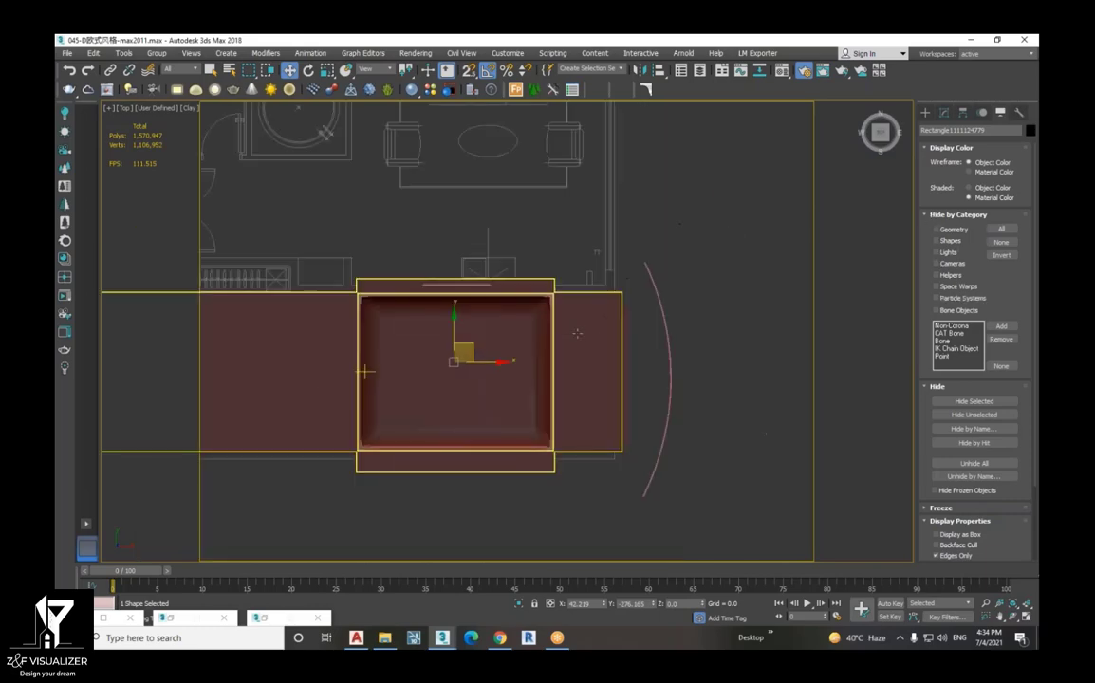
scroll(408, 379, up, 3)
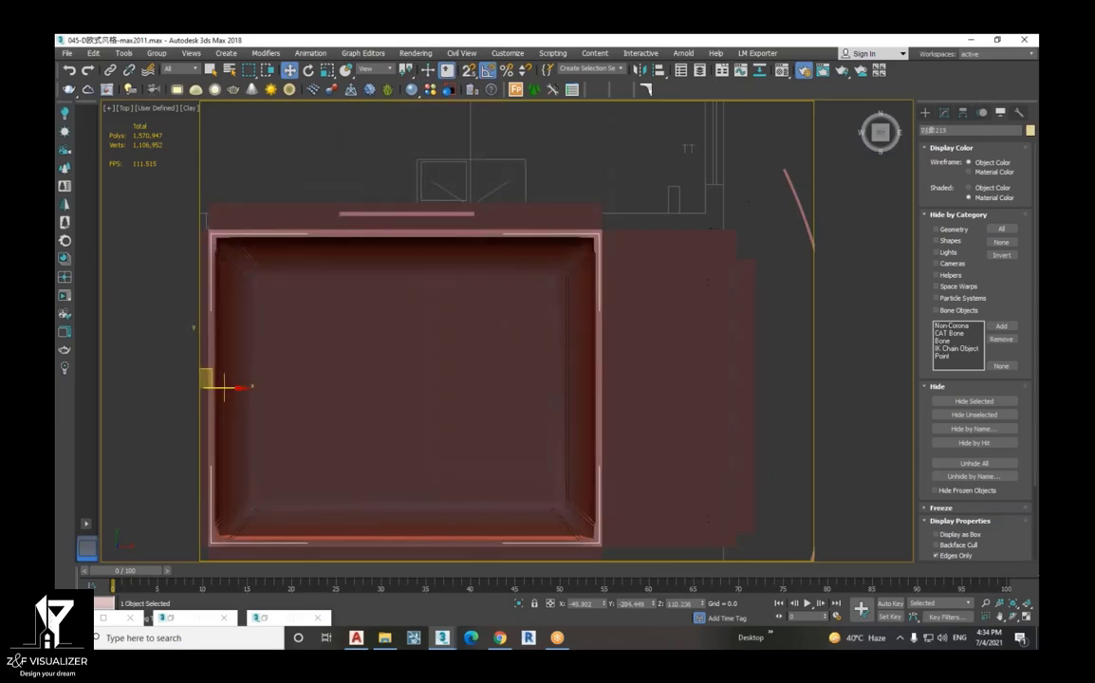
- In Camera001, select the VRay light in front of the window and move it toward the left wall
key(c)
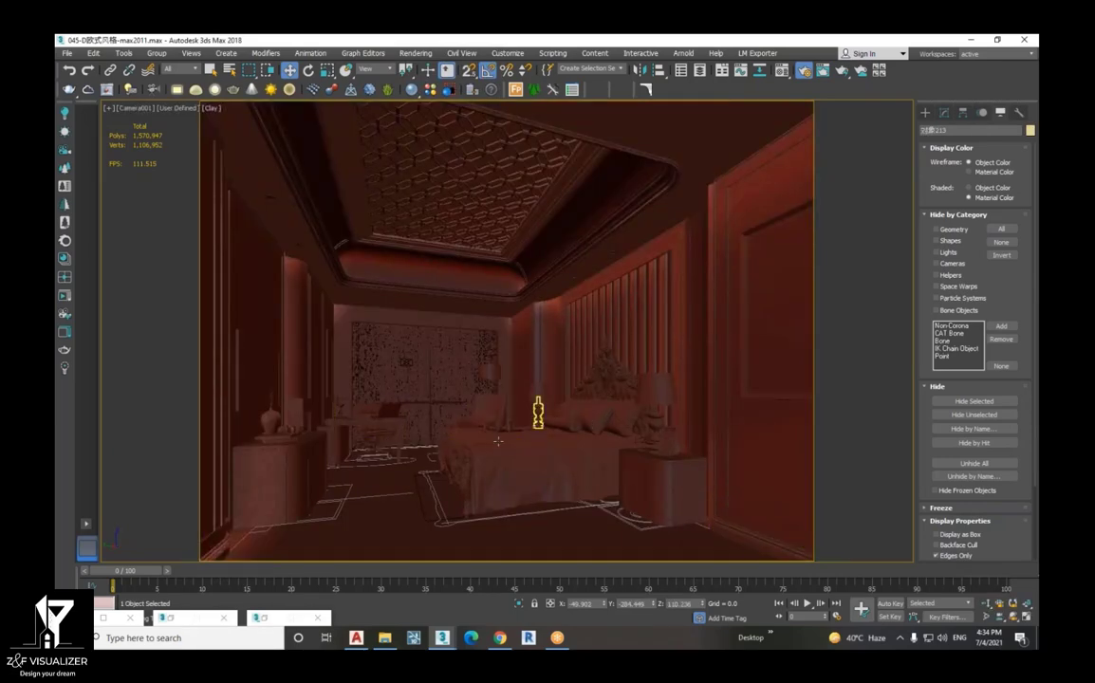
click(537, 420)
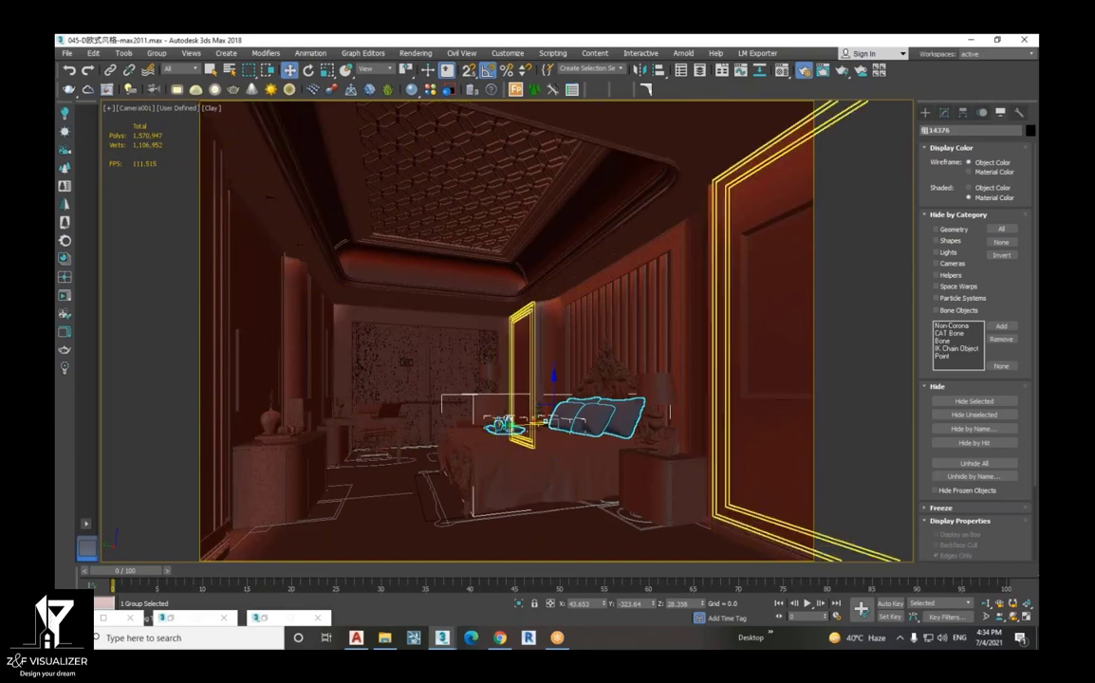
click(567, 297)
click(566, 297)
click(517, 261)
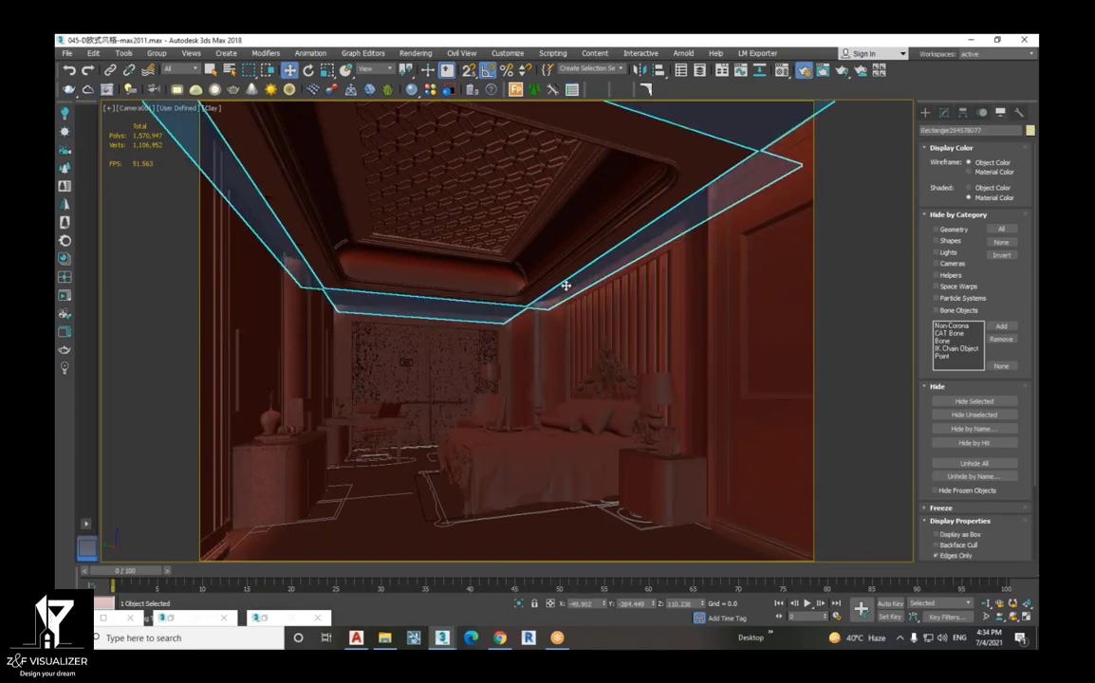
click(404, 368)
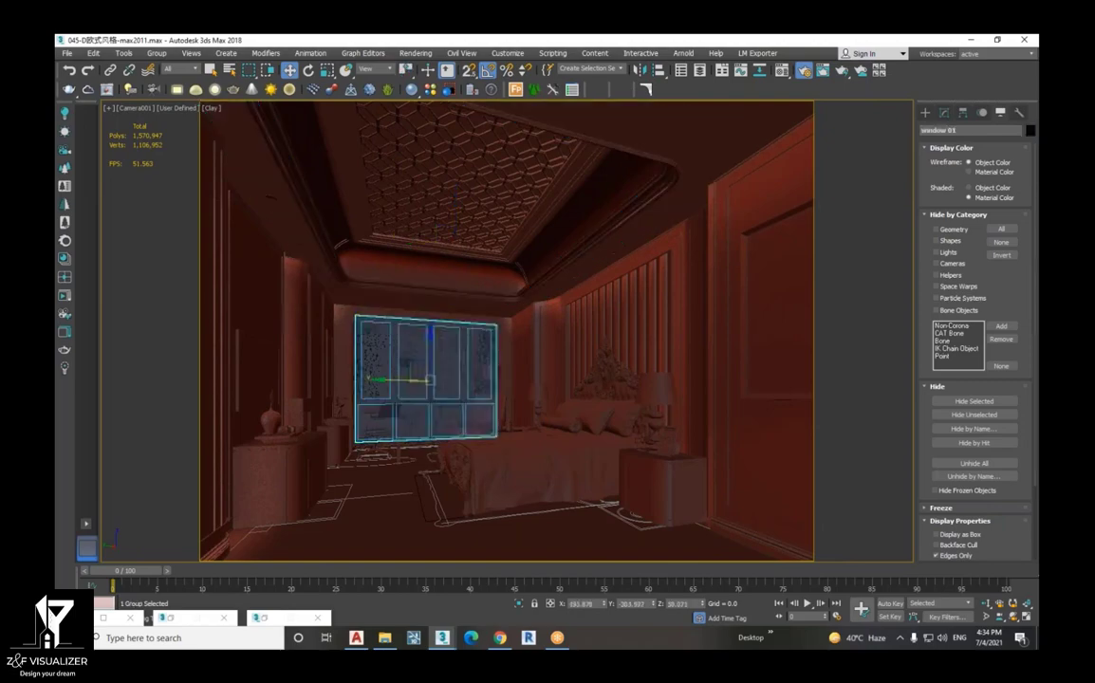
click(407, 363)
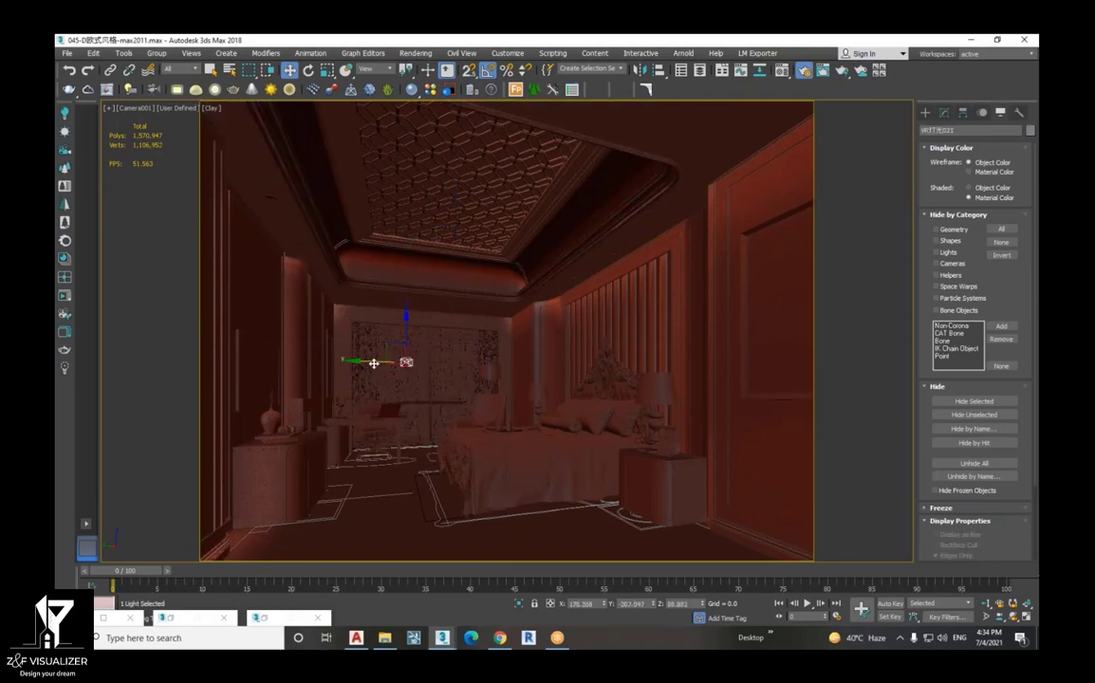
drag(320, 363, 292, 364)
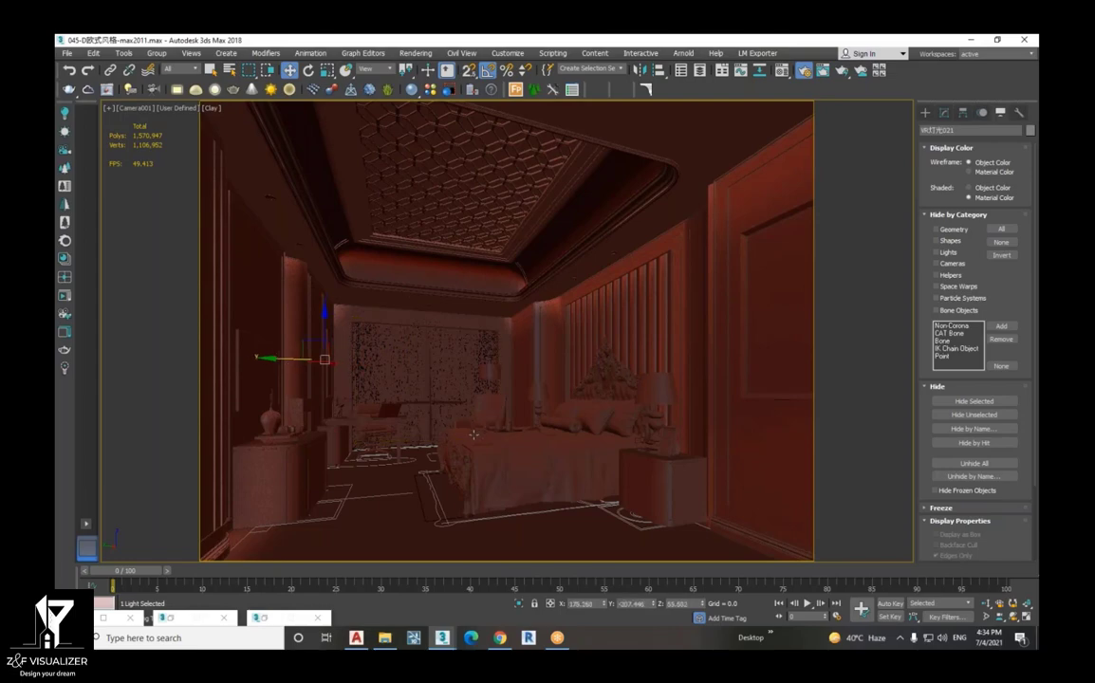
- Select the bedding, browse the Rendering menu, then nudge the window group and cancel the move
click(593, 417)
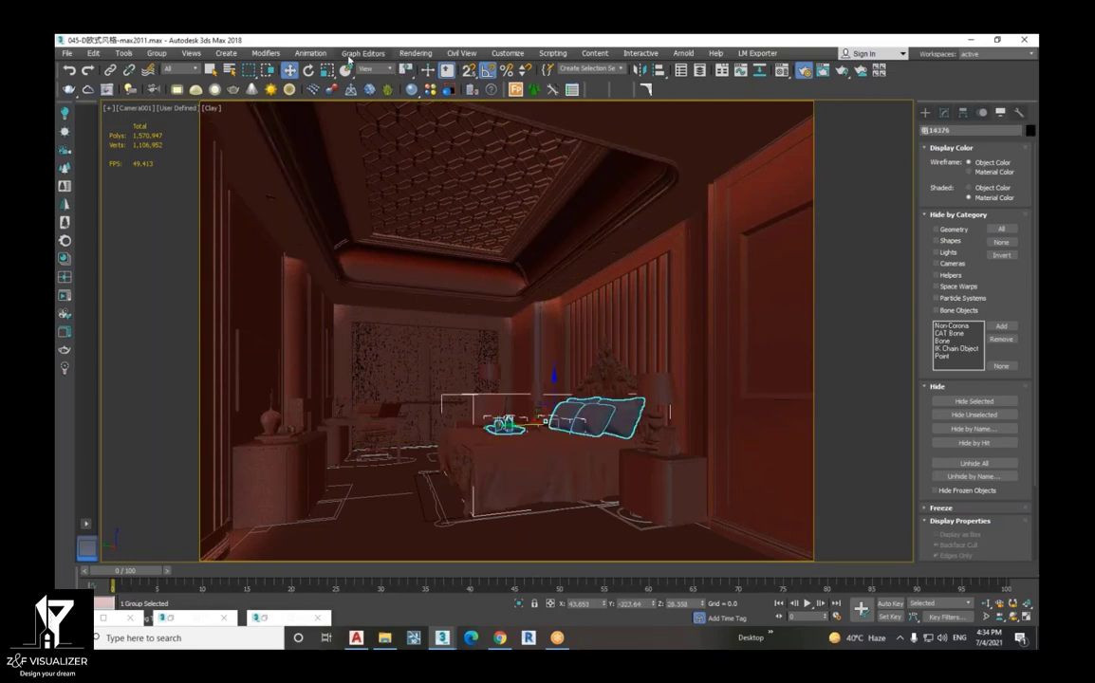
click(415, 53)
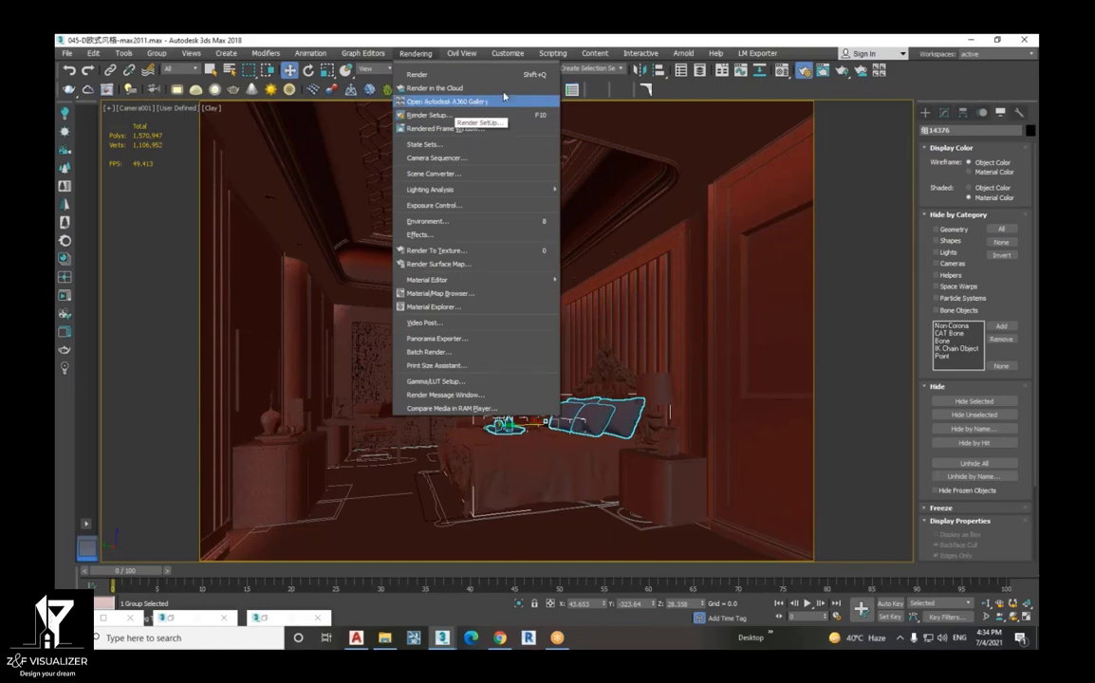
click(453, 114)
click(434, 350)
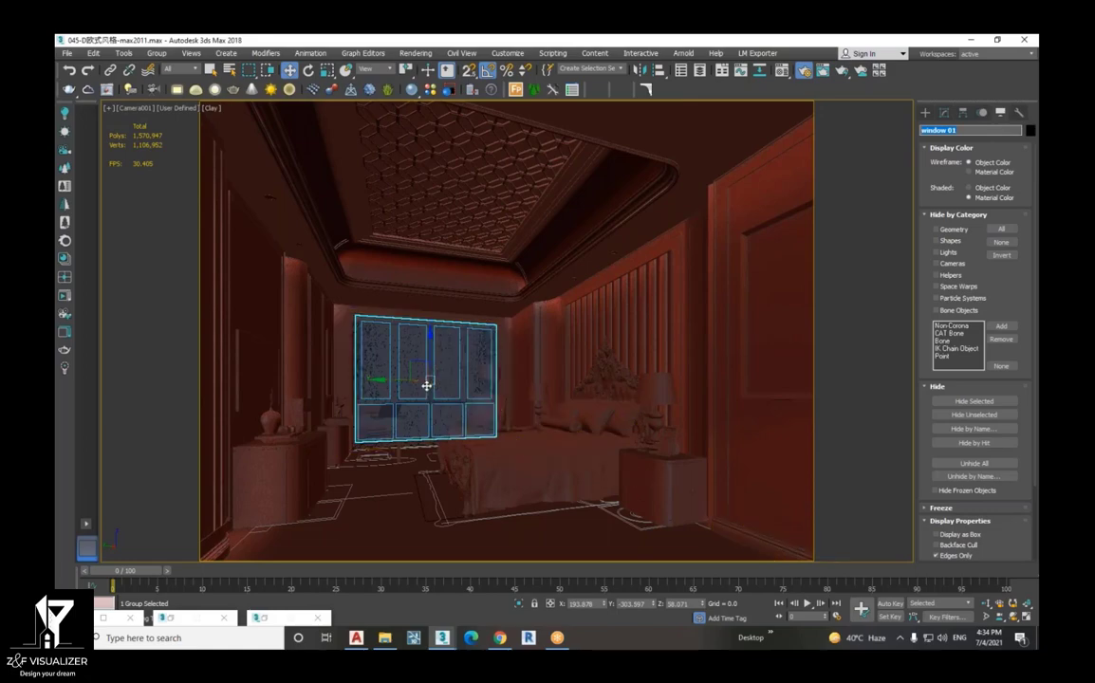
drag(426, 385, 432, 403)
right_click(433, 404)
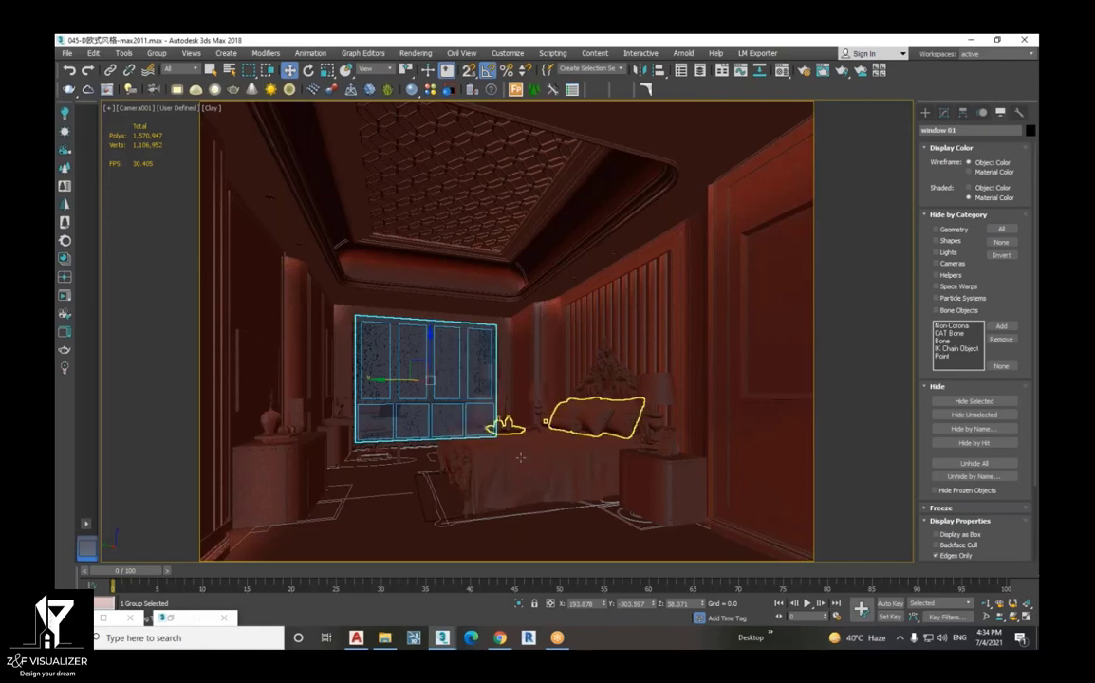
- In Render Setup's V-Ray Global switches, enable Override mtl and assign a new VRayMtl
click(415, 53)
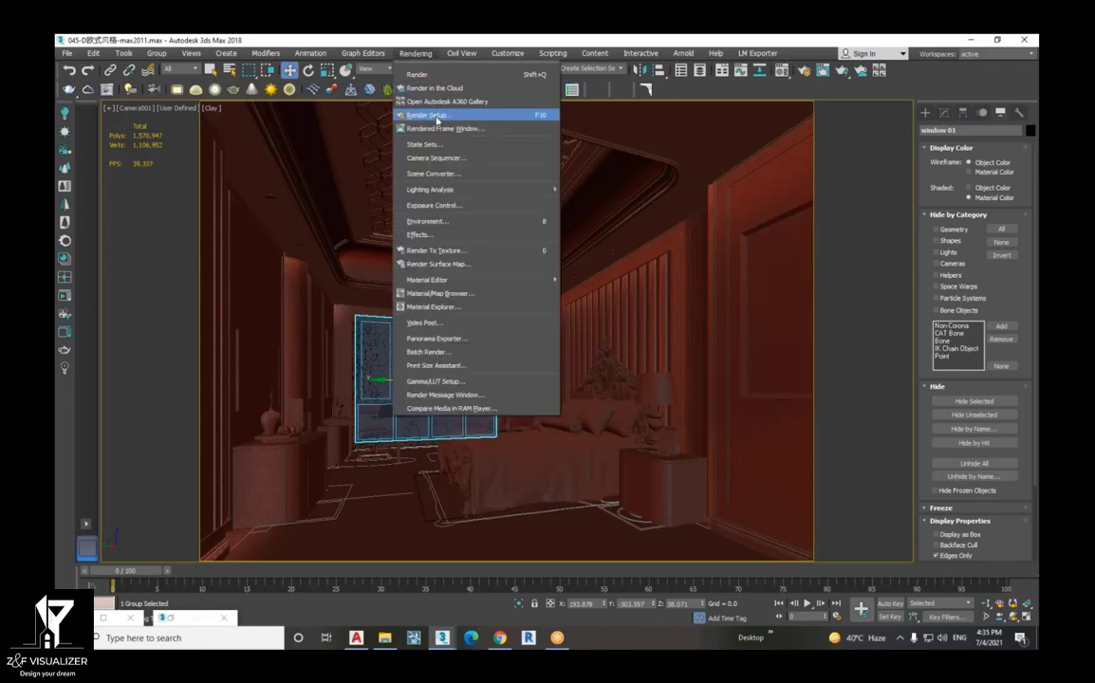
click(394, 110)
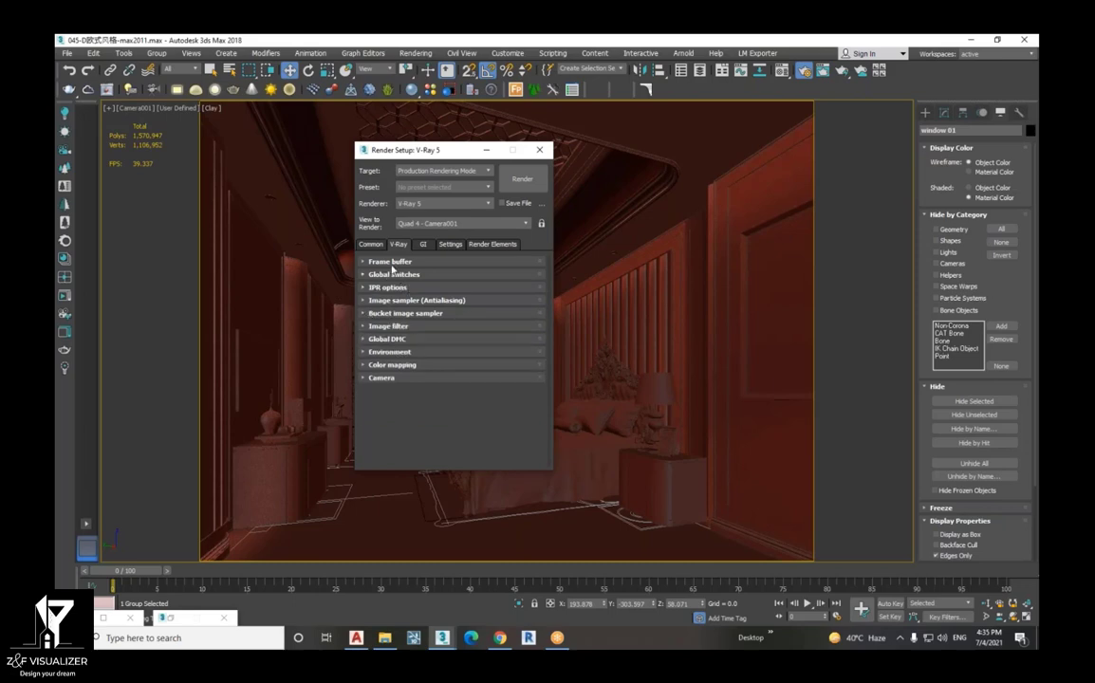
click(365, 275)
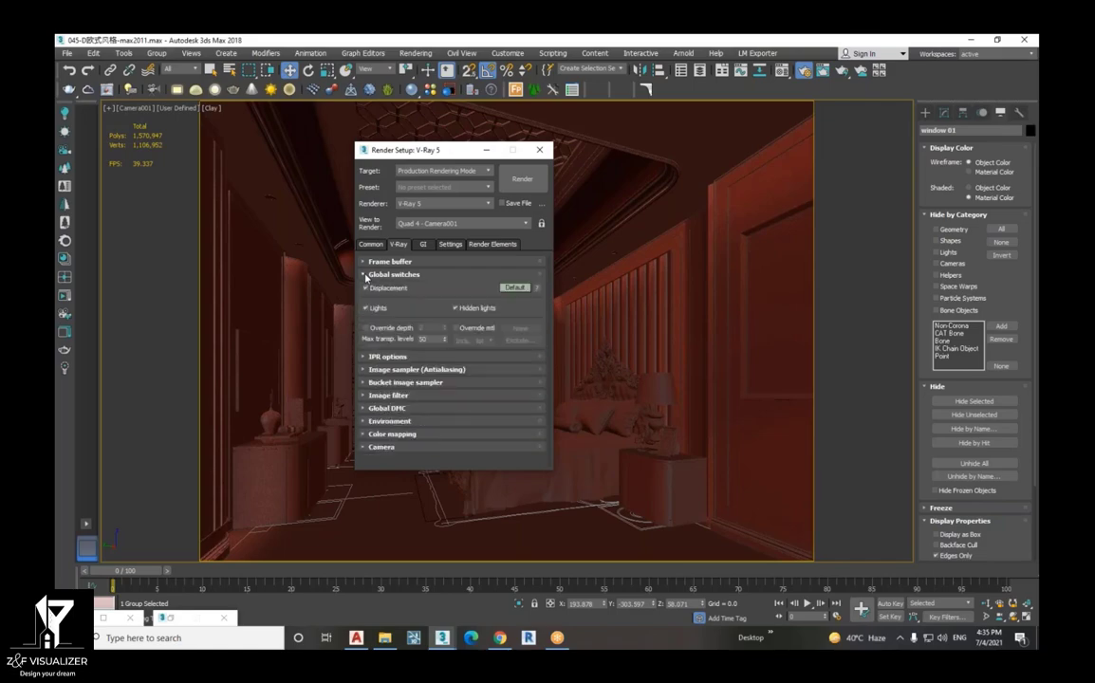
click(457, 328)
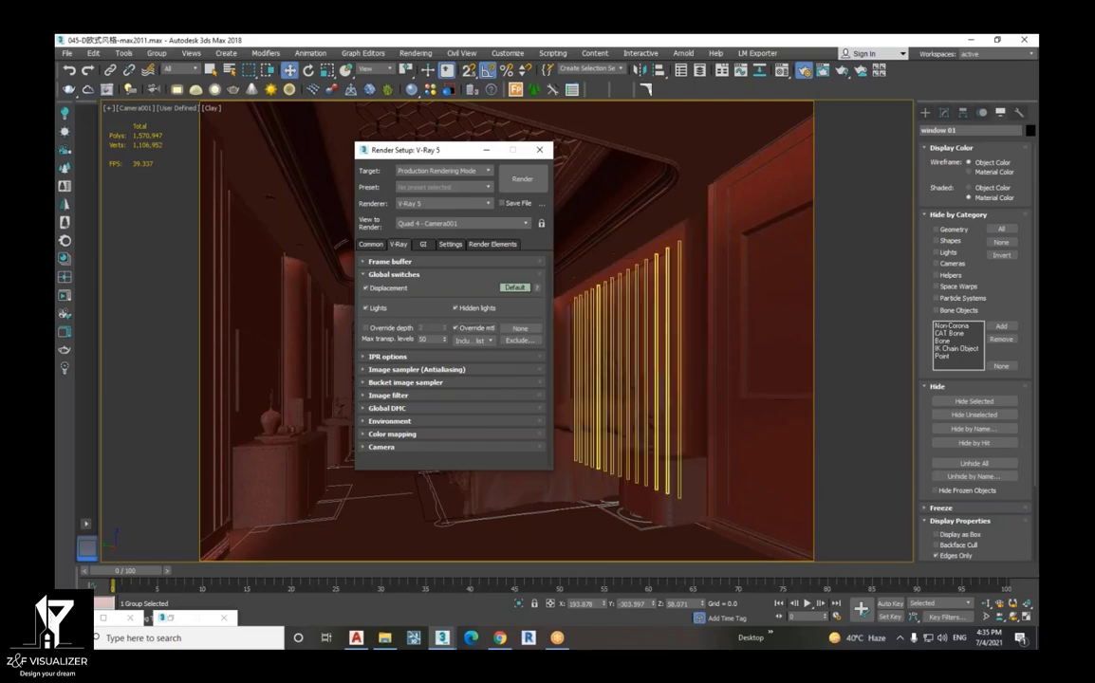
click(520, 328)
click(520, 328)
double_click(396, 387)
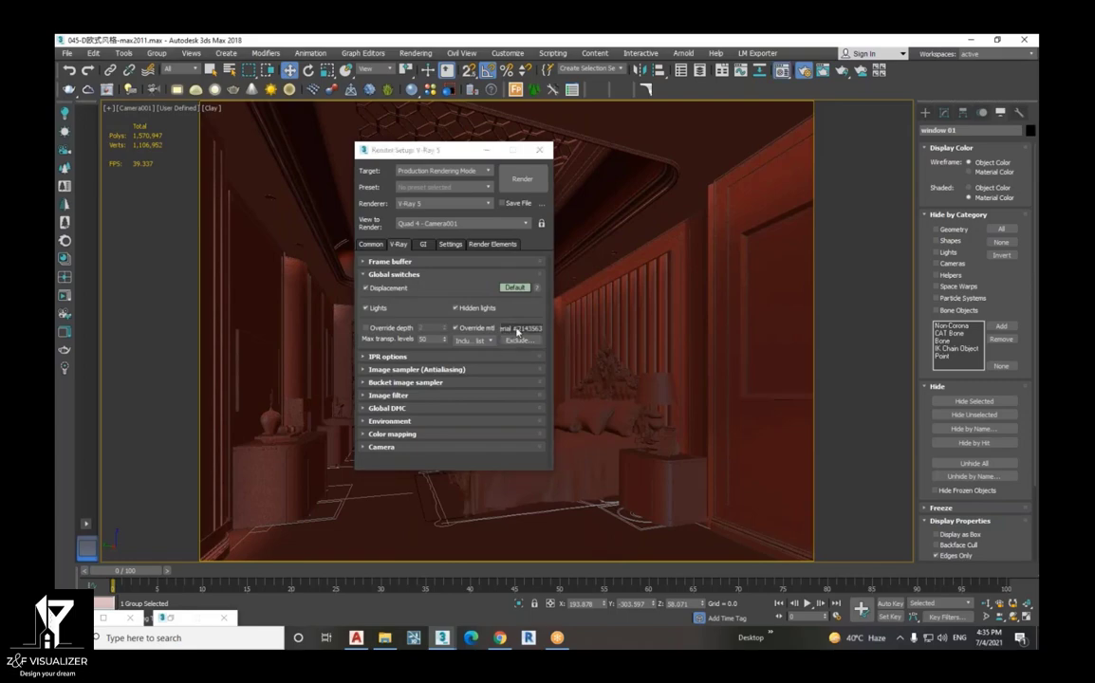
- Load the override VRayMtl into a Material Editor slot as an instance
key(m)
click(484, 282)
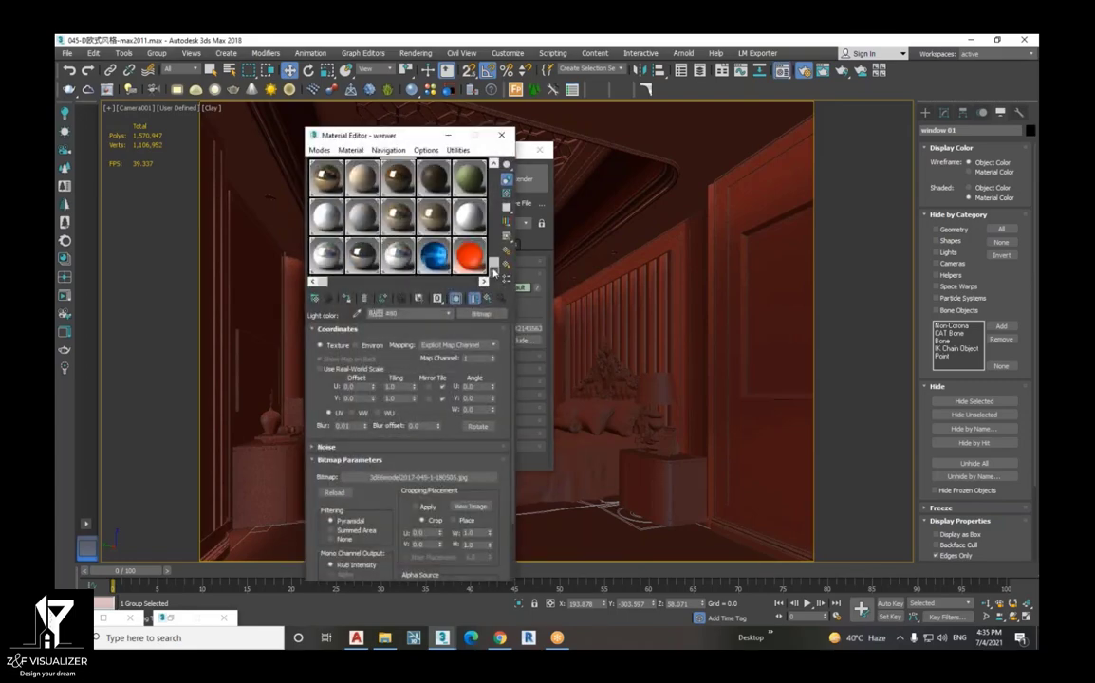
click(484, 282)
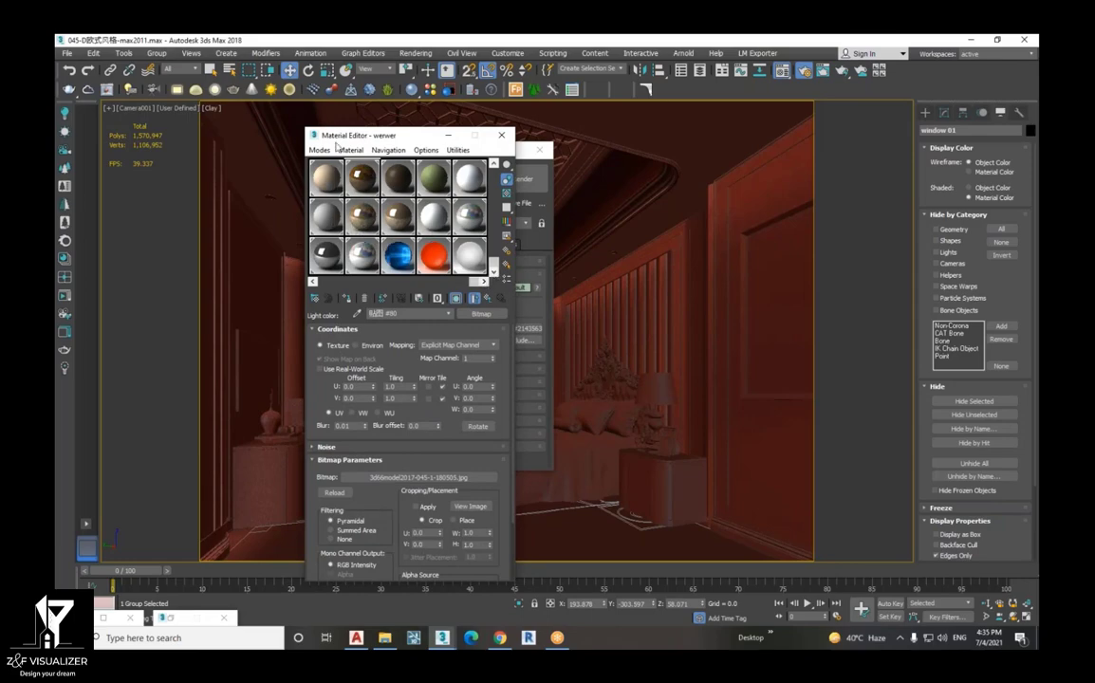
drag(330, 128, 188, 155)
drag(520, 329, 258, 344)
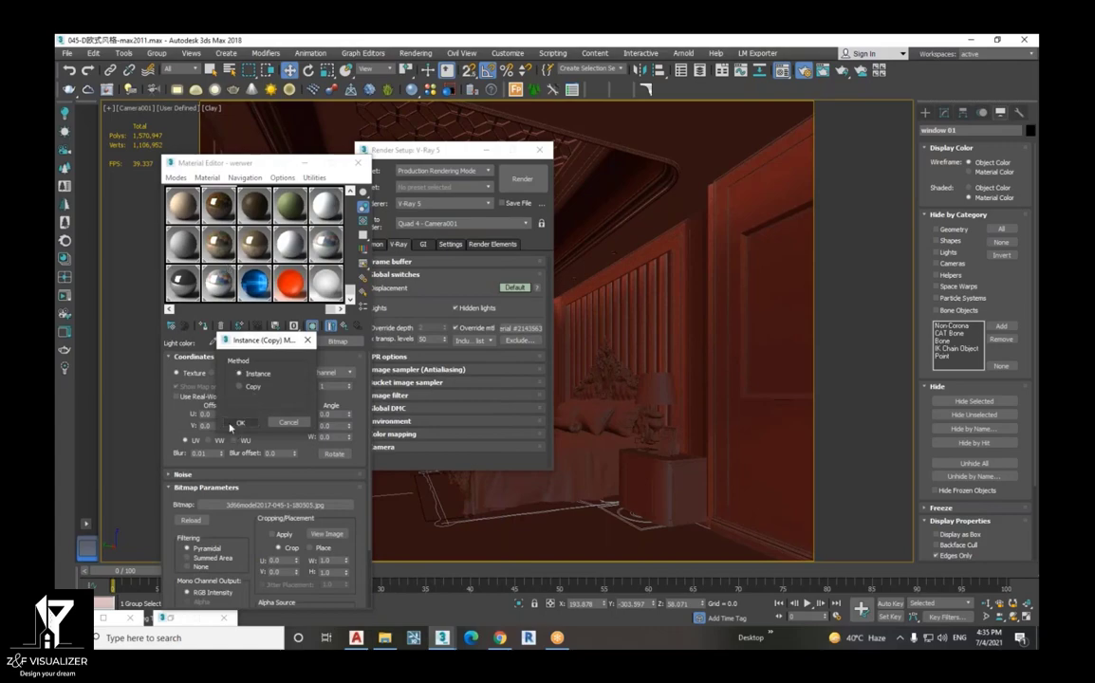
click(238, 422)
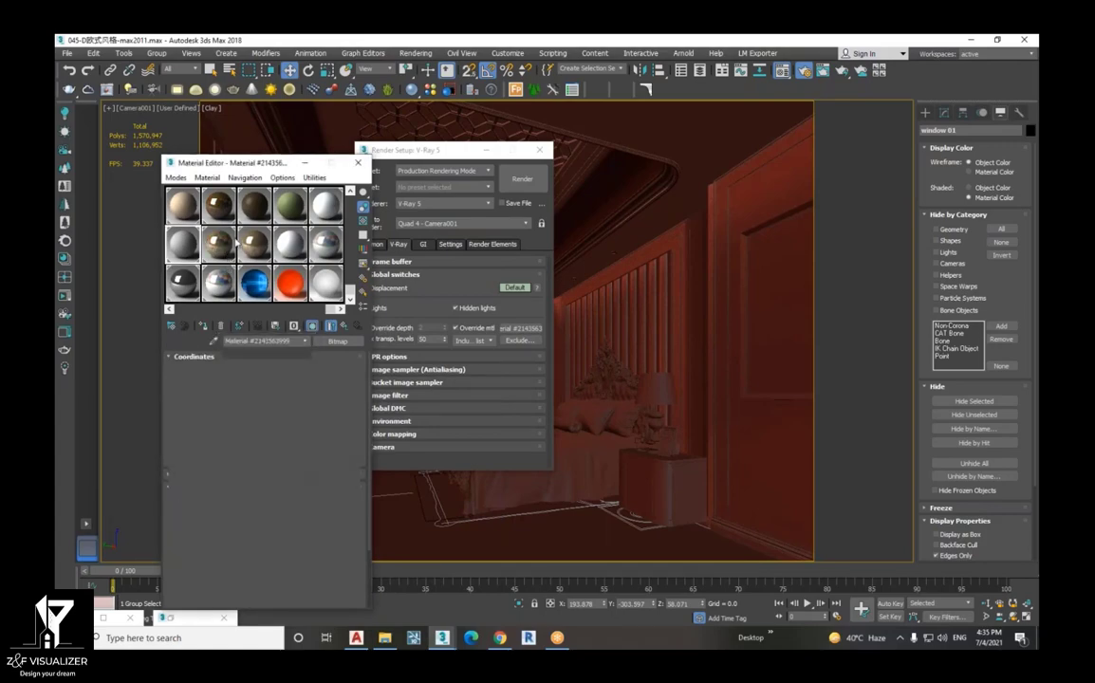
click(236, 243)
drag(240, 167, 233, 126)
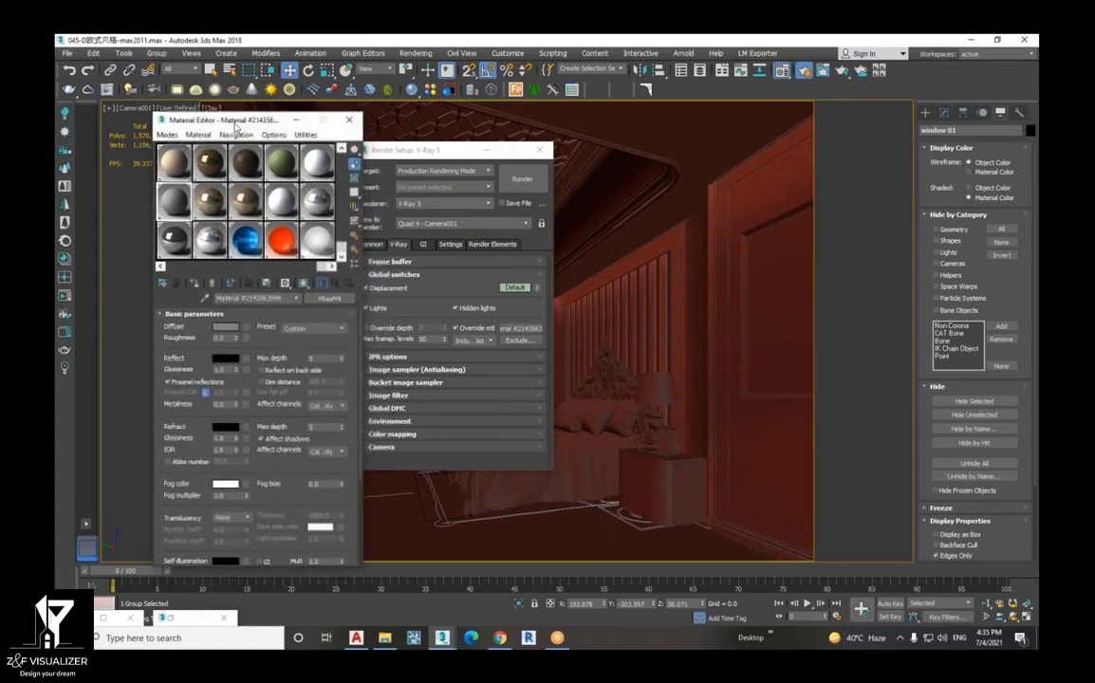
- Set the override material's diffuse grey to 200, close the editor and start a test render
click(224, 326)
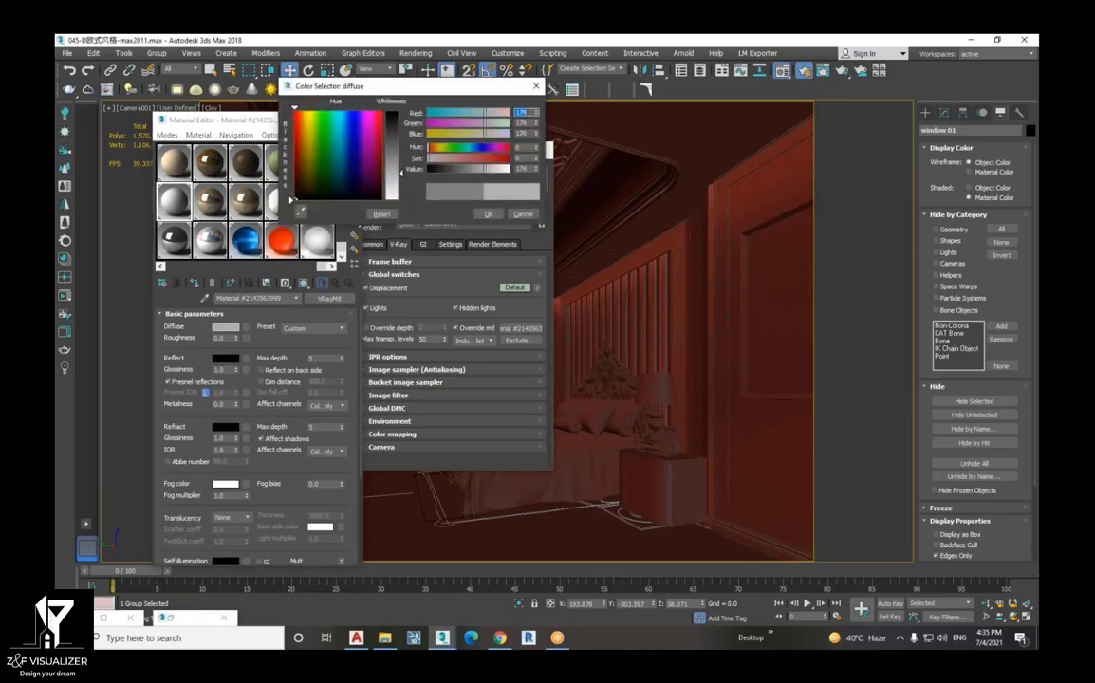
drag(400, 177, 401, 180)
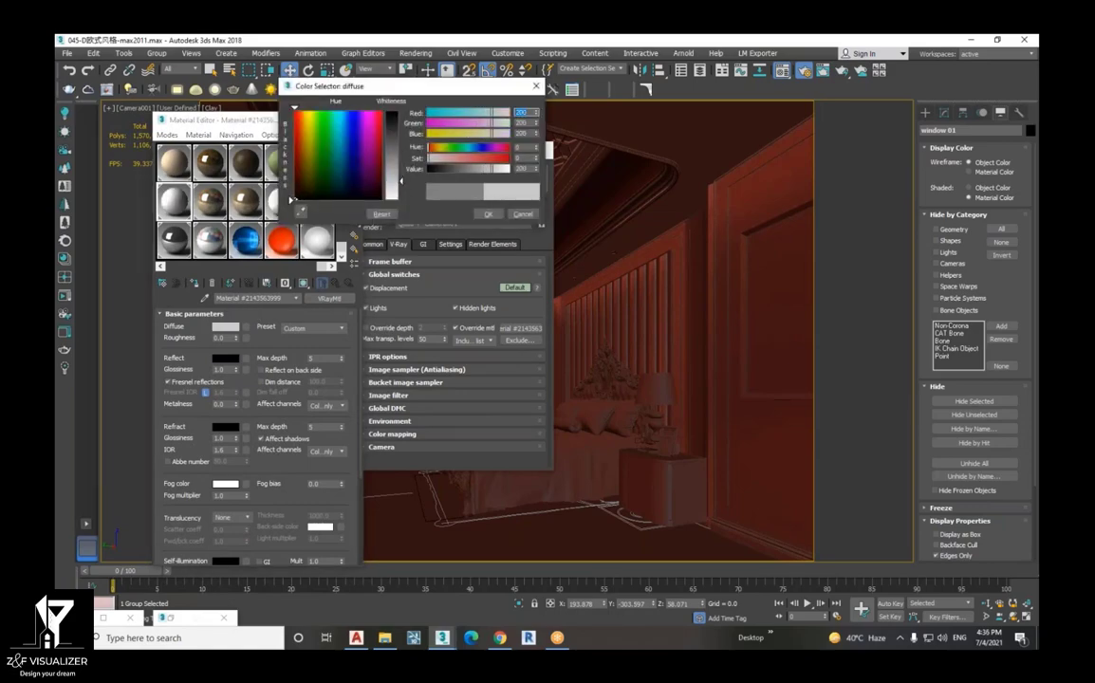
click(483, 215)
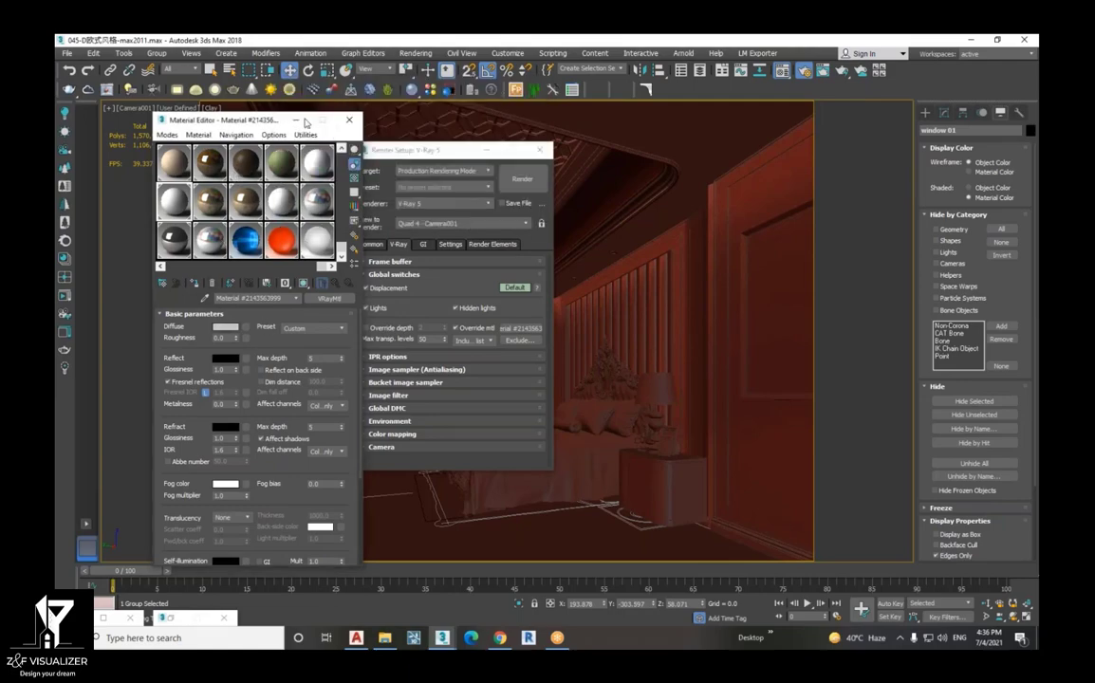
click(349, 120)
drag(382, 150, 297, 159)
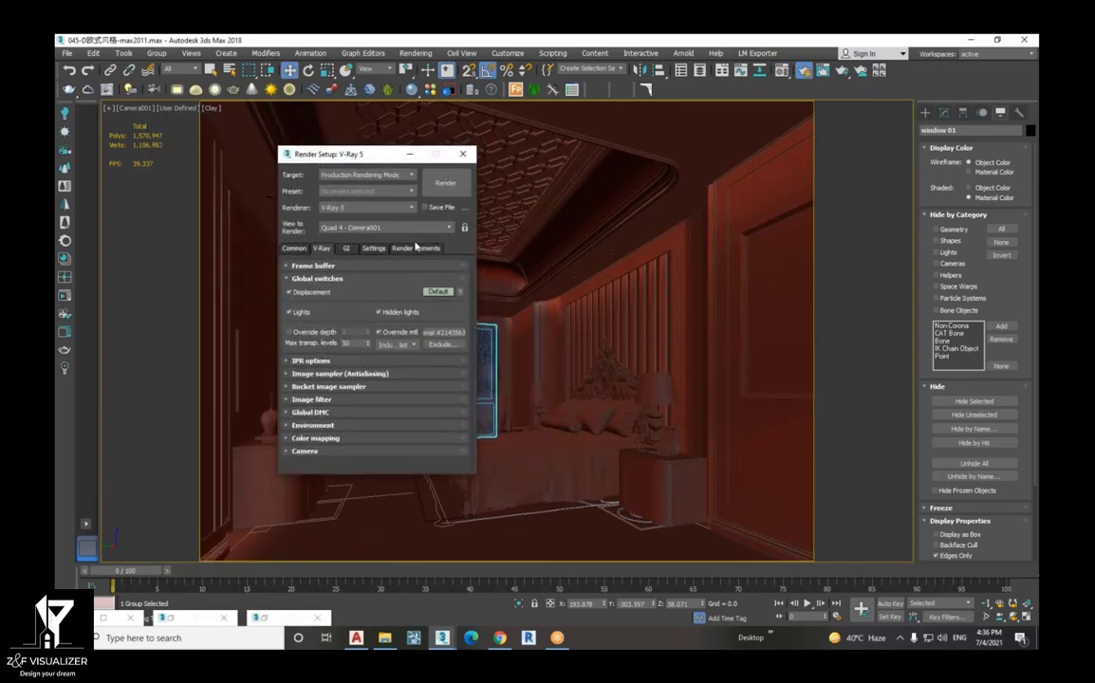
click(446, 184)
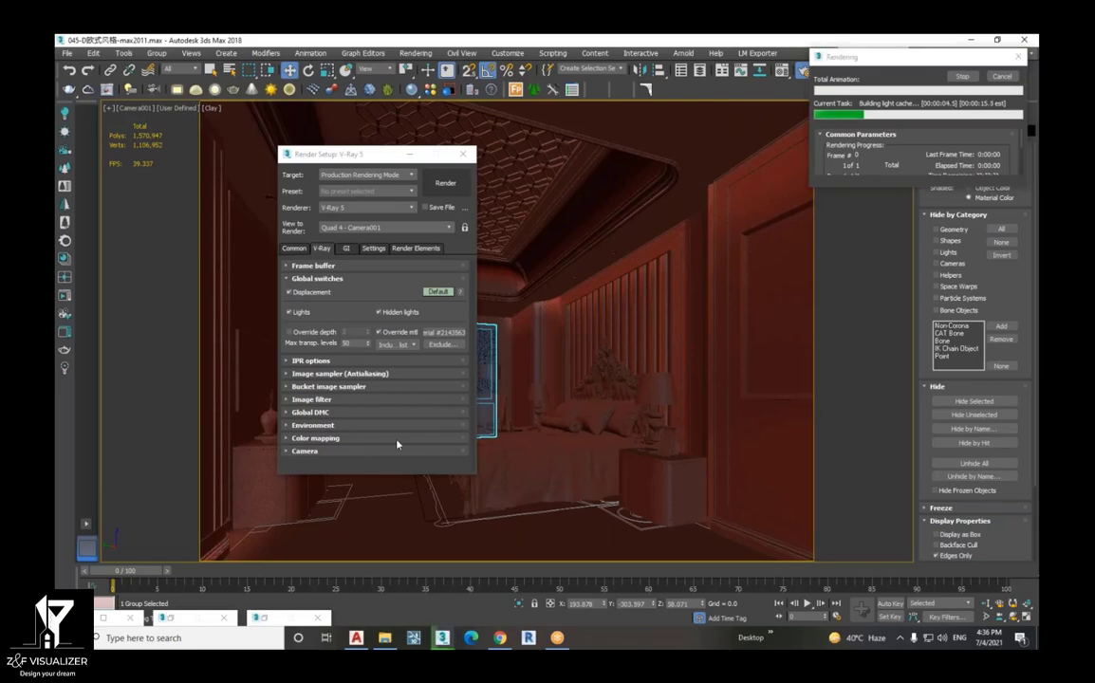
- Zoom in on the bed and ceiling in the V-Ray frame buffer, then render again
click(104, 618)
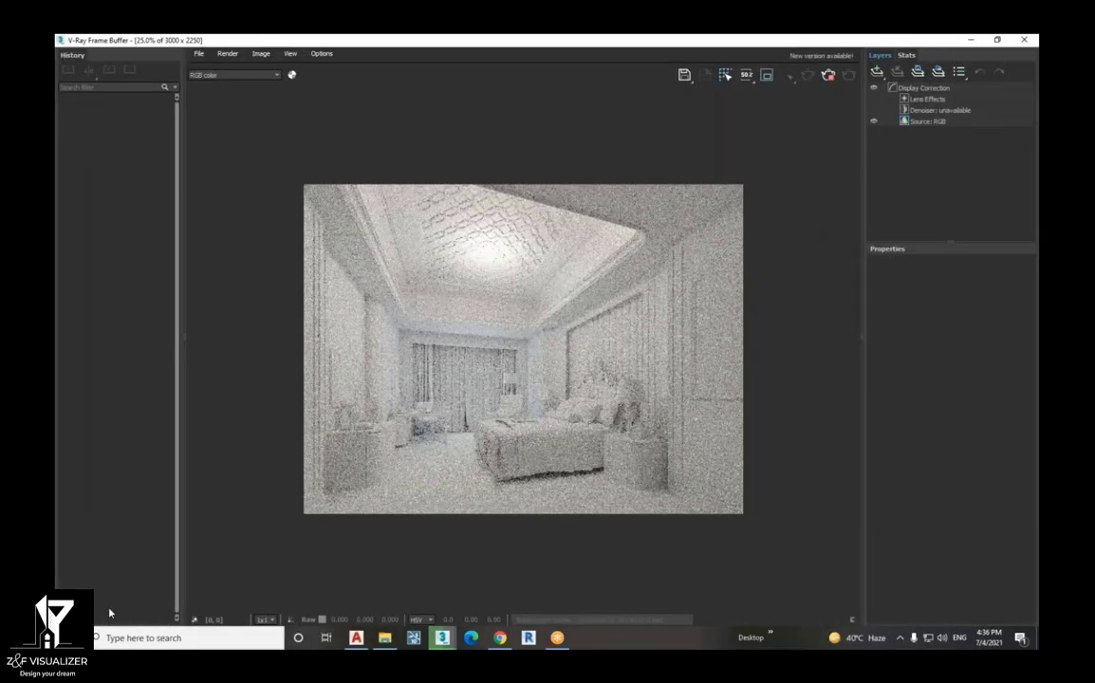
double_click(542, 439)
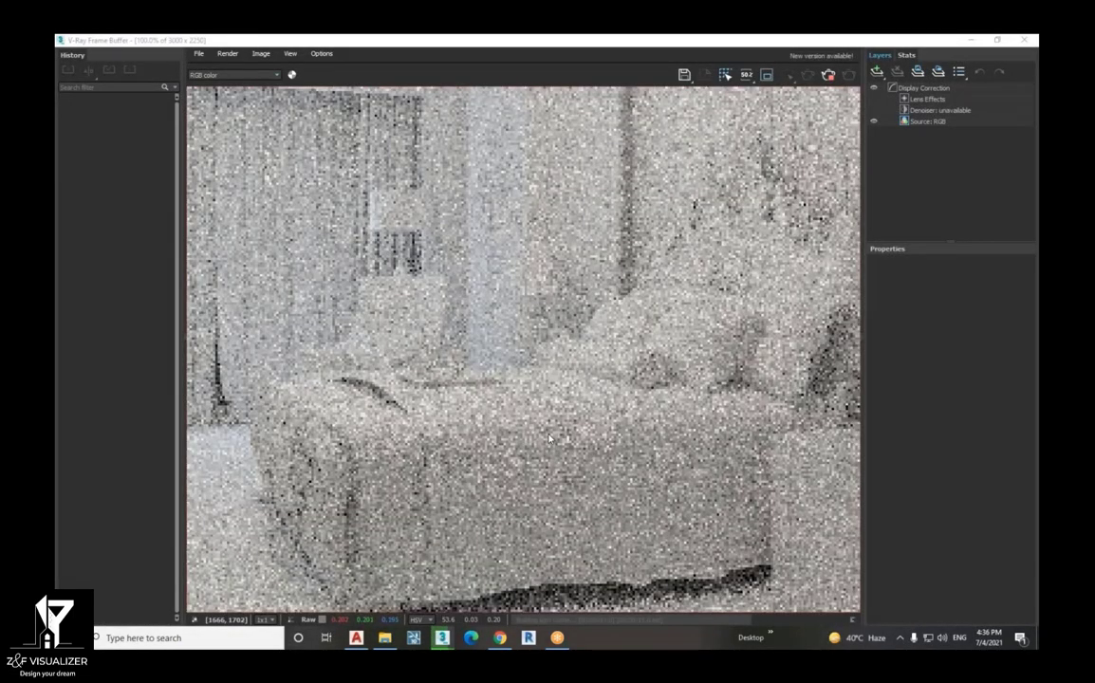
double_click(548, 439)
scroll(481, 242, up, 3)
scroll(482, 243, up, 3)
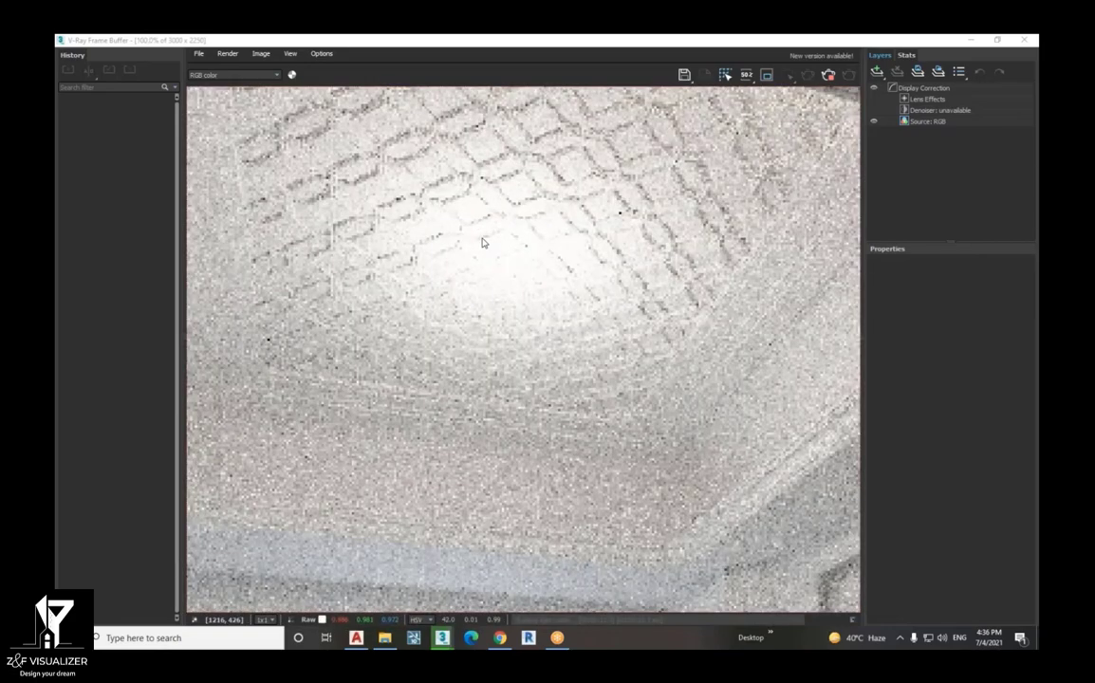
scroll(483, 243, down, 2)
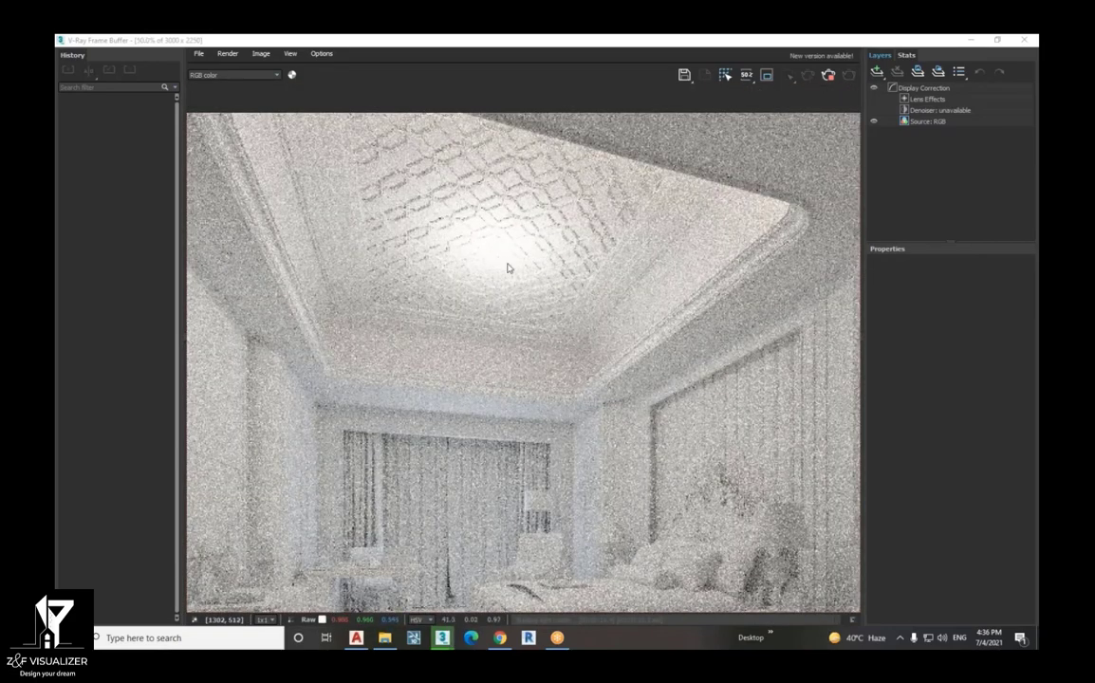
click(828, 75)
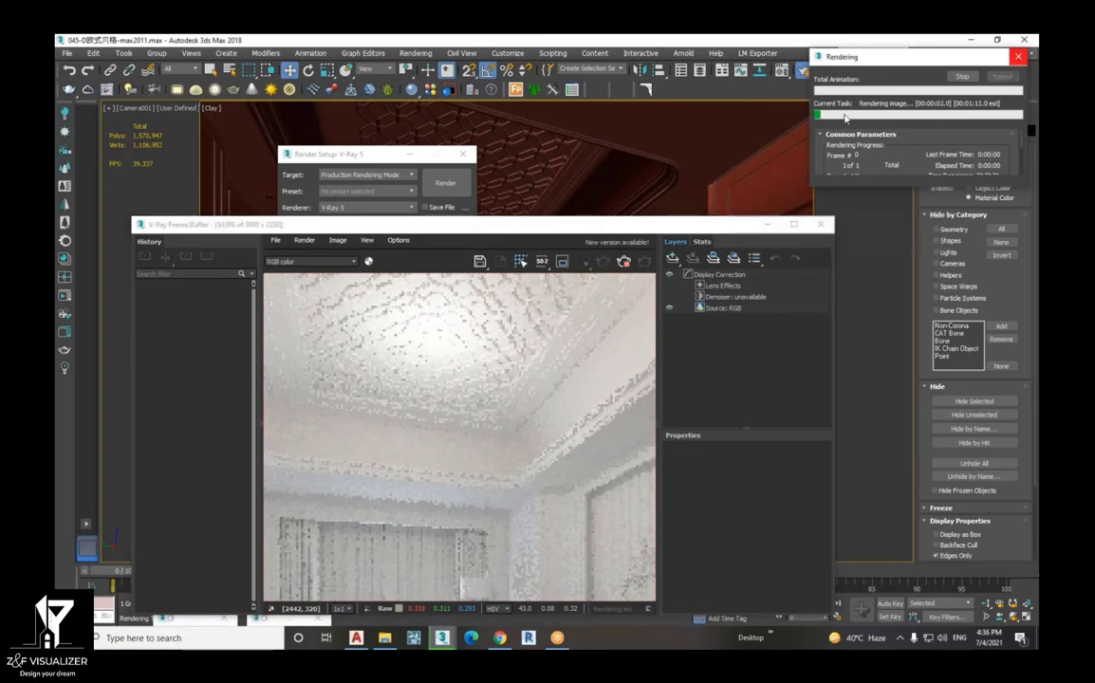
- Cancel the running render and close the Render Setup window
click(1020, 57)
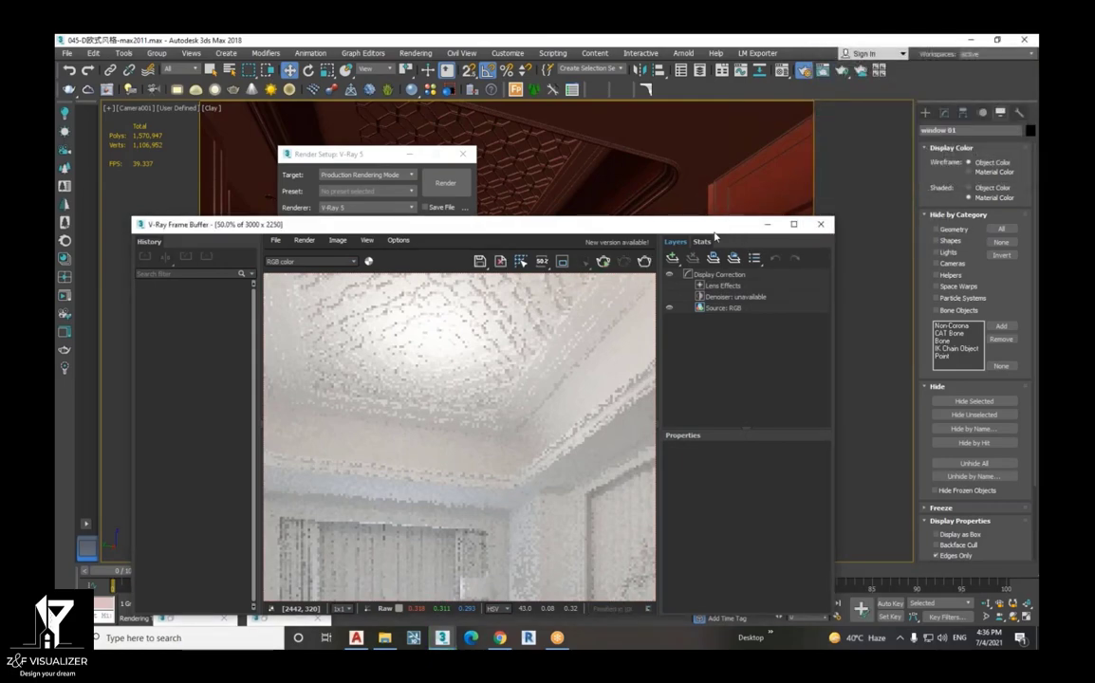
drag(722, 231, 651, 358)
click(462, 156)
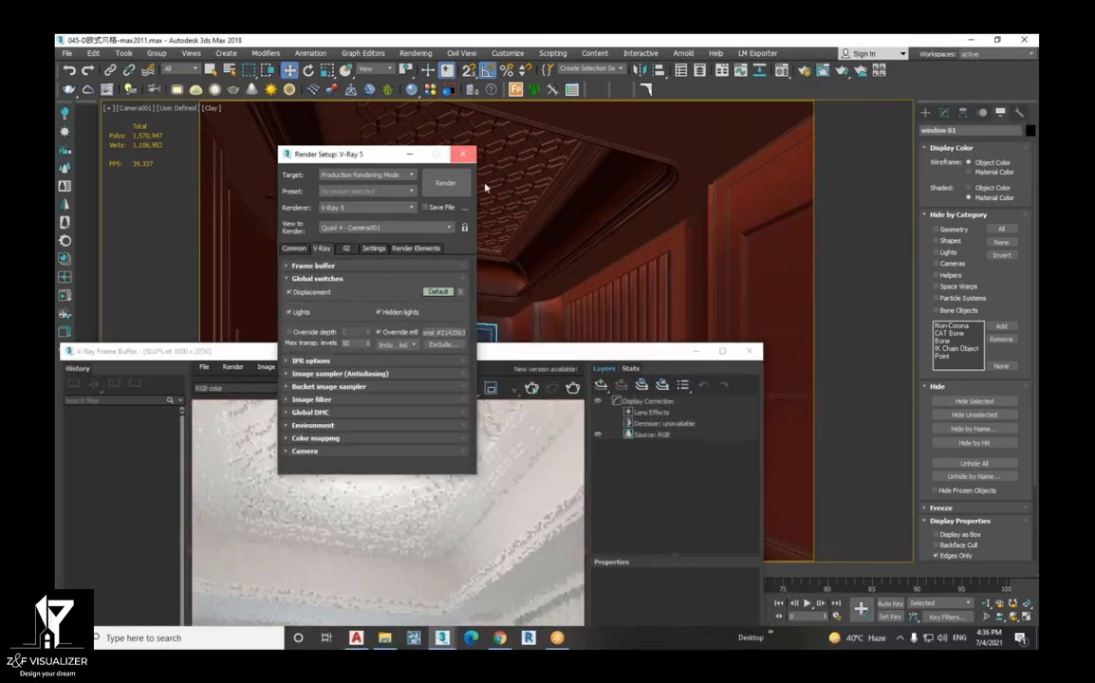
click(463, 156)
- Unhide all objects from the viewport quad menu and select the ceiling chandelier
right_click(531, 207)
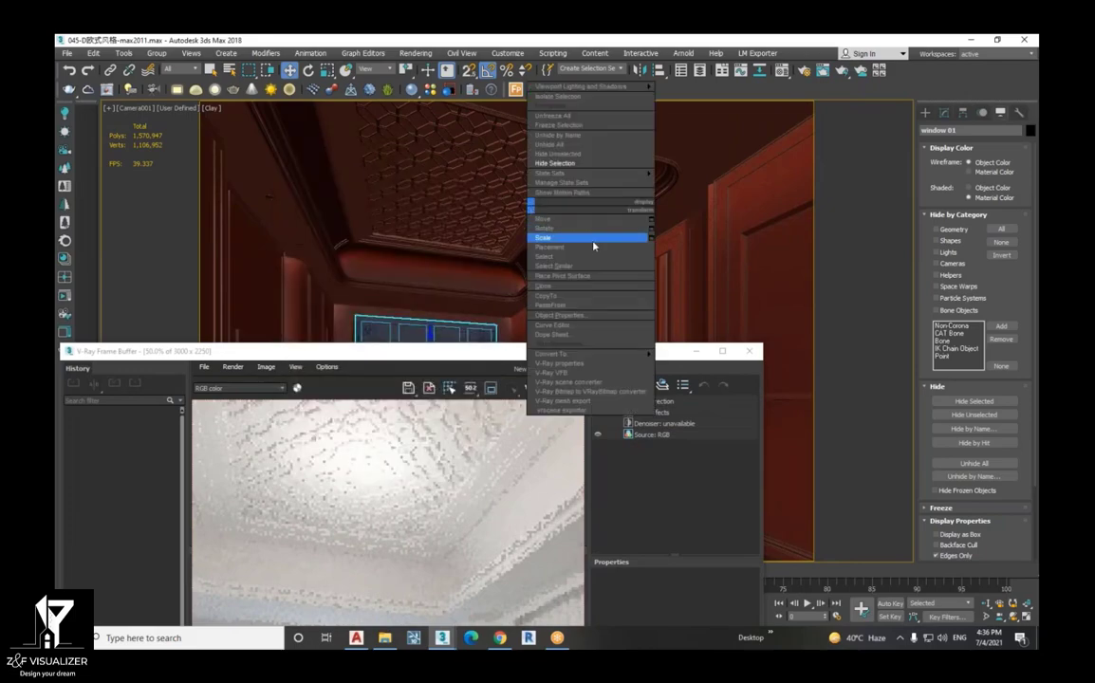
click(587, 145)
click(471, 235)
click(474, 235)
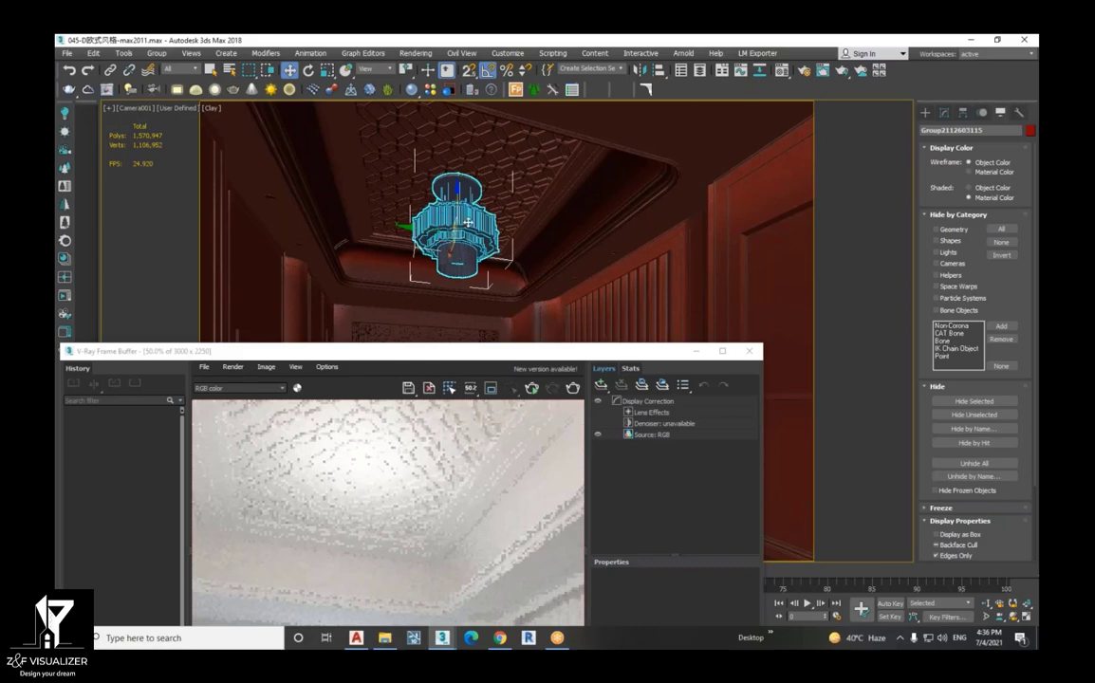
- Frame the chandelier in a shaded Top view, then return to Camera001
key(t)
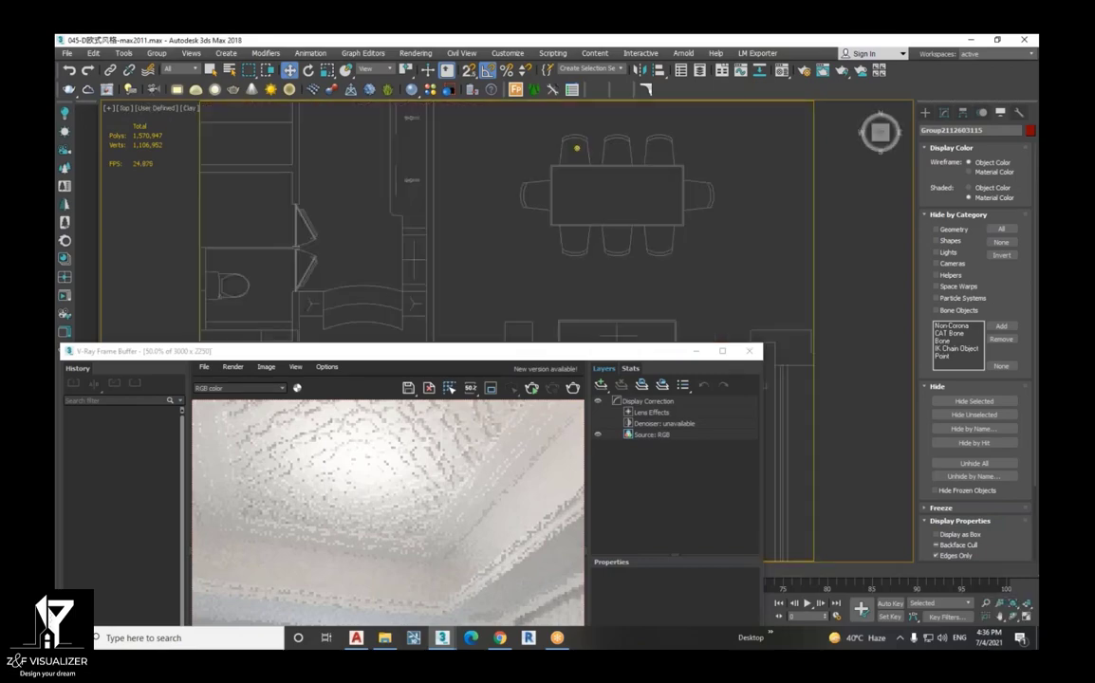
key(z)
scroll(534, 211, down, 4)
scroll(534, 211, up, 1)
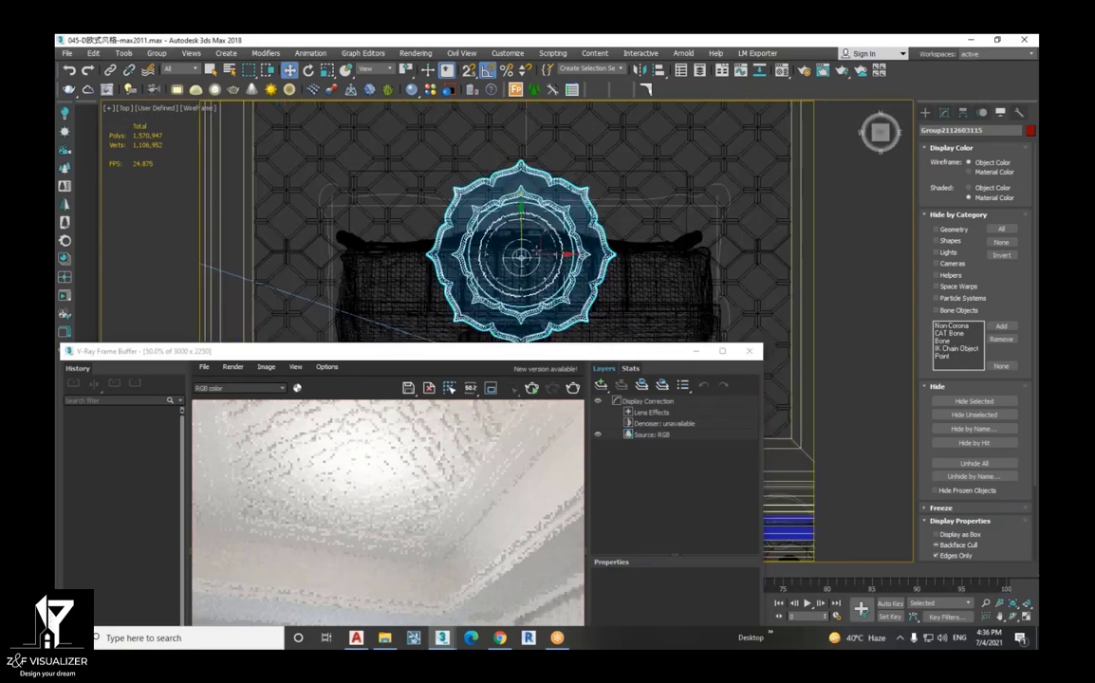
scroll(534, 210, up, 2)
key(F3)
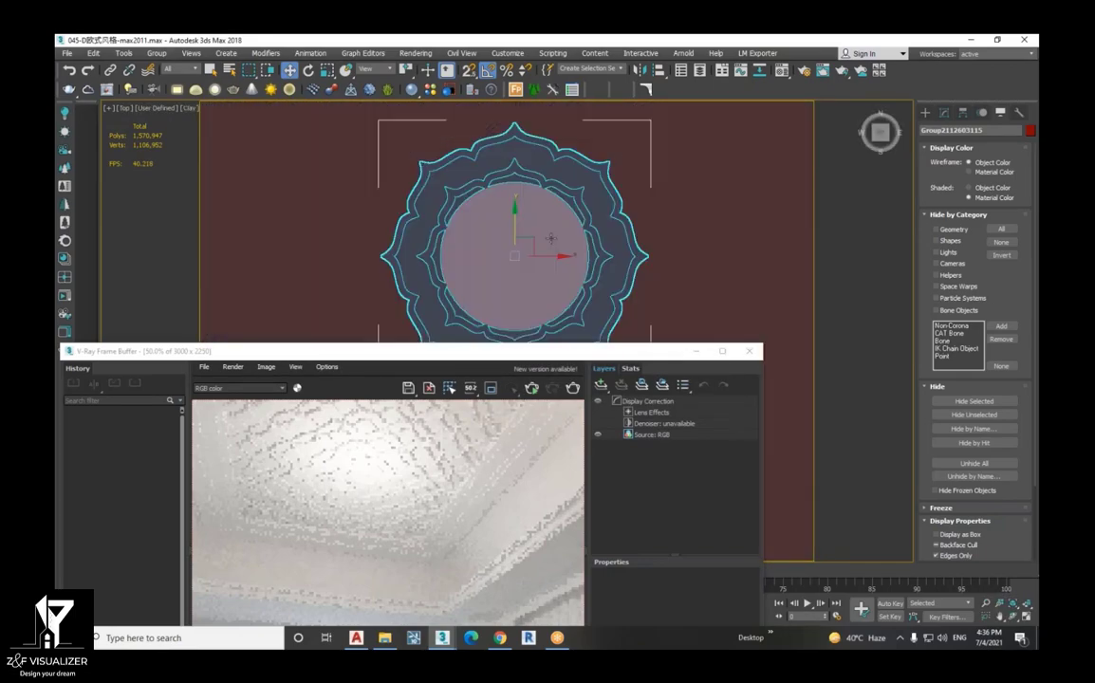
scroll(555, 233, down, 2)
scroll(588, 257, down, 2)
key(c)
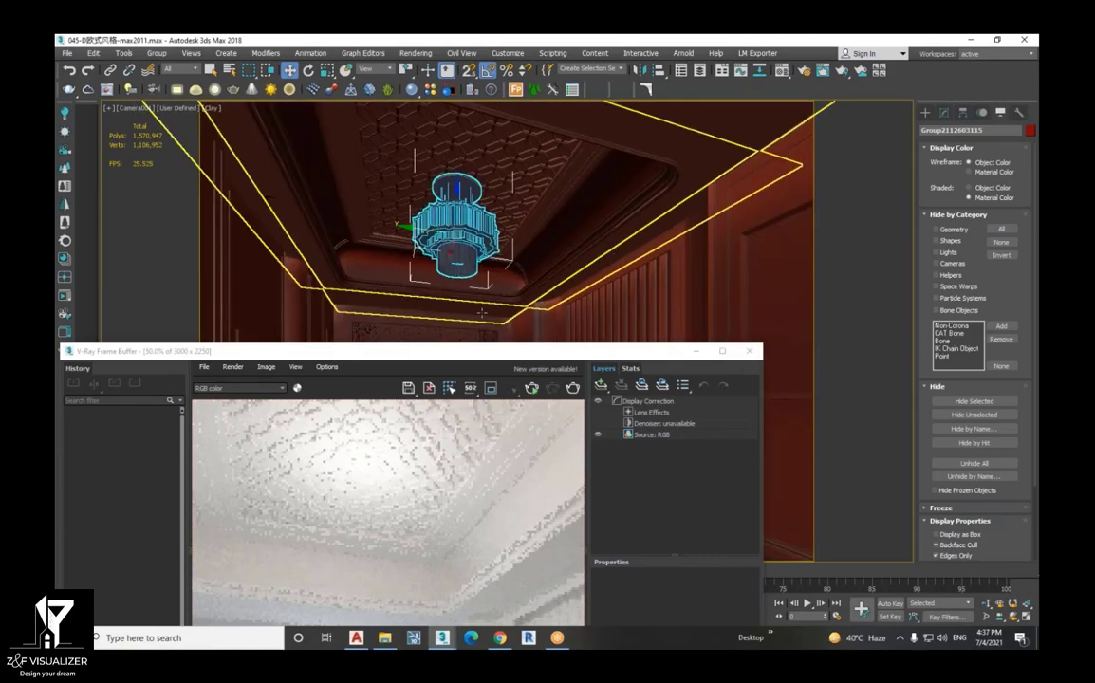
mouse_move(481, 356)
mouse_down()
mouse_move(497, 301)
mouse_move(489, 314)
mouse_up()
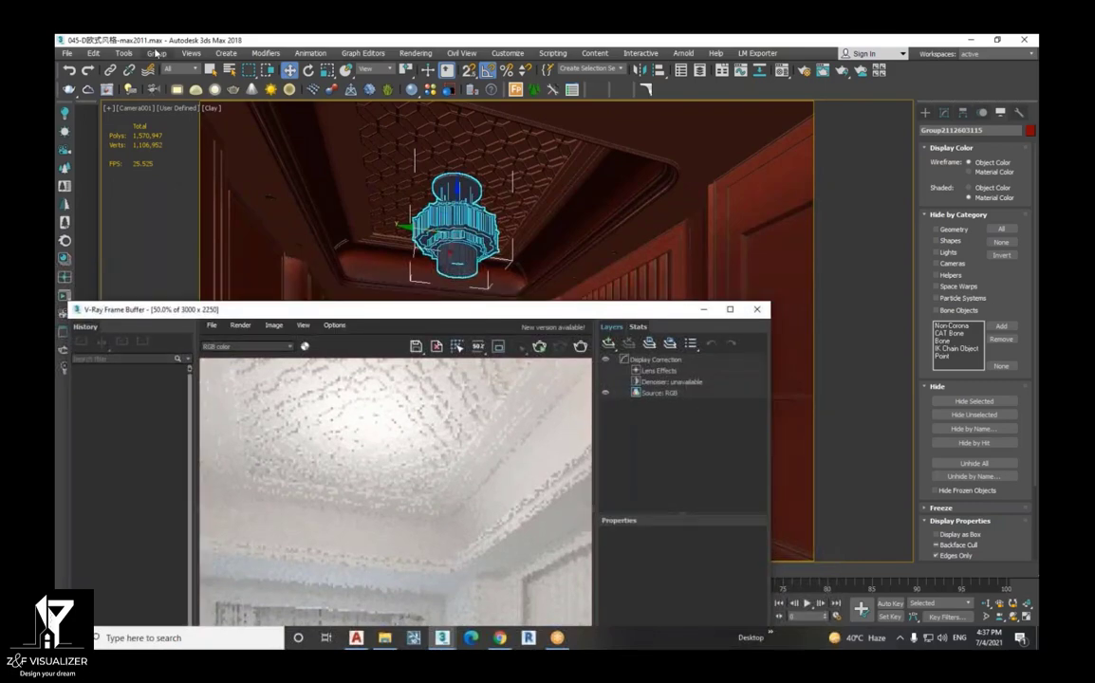
- Open the chandelier group, filter selection to Lights, and select the VR_光源010 sphere light in Modify
click(156, 54)
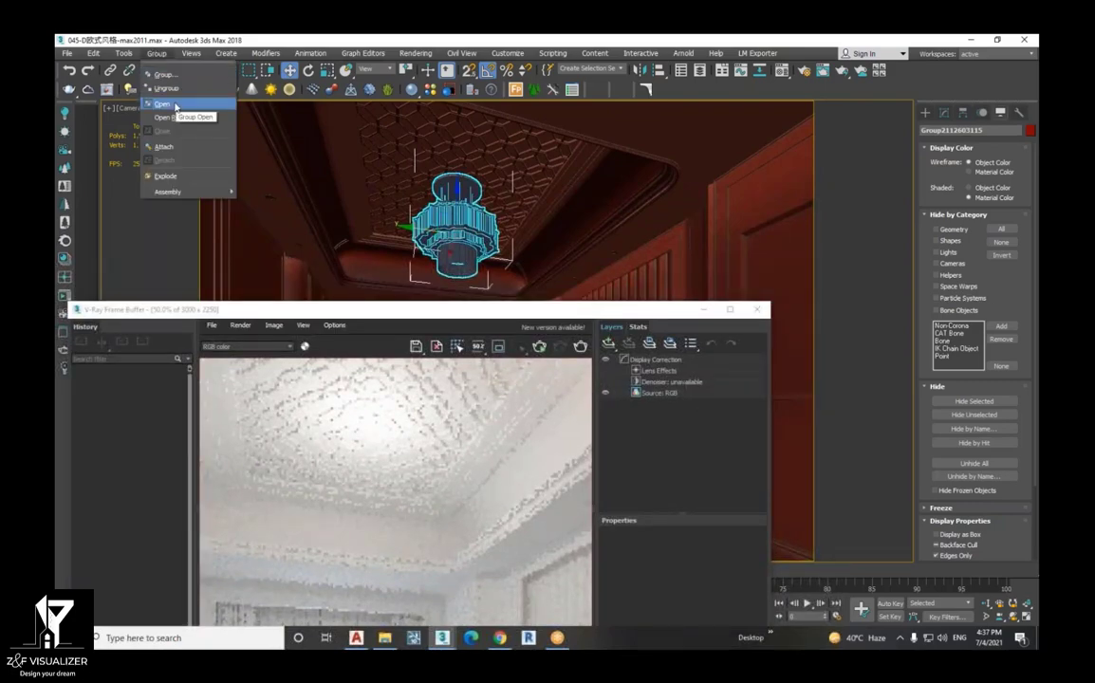
click(174, 106)
click(178, 70)
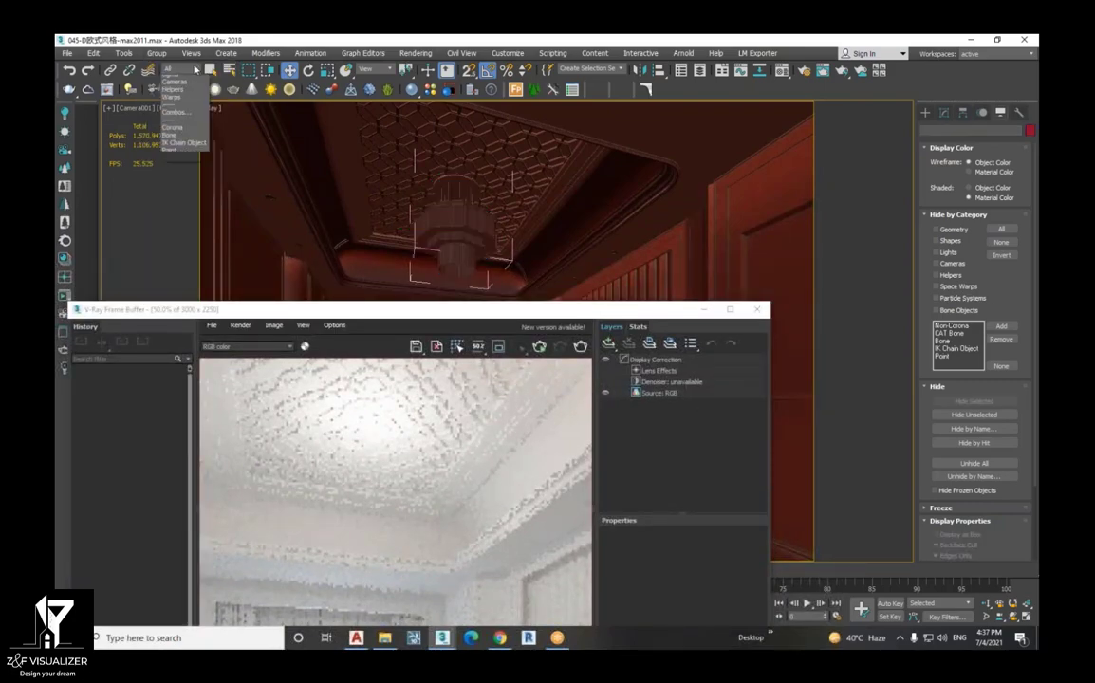
click(173, 102)
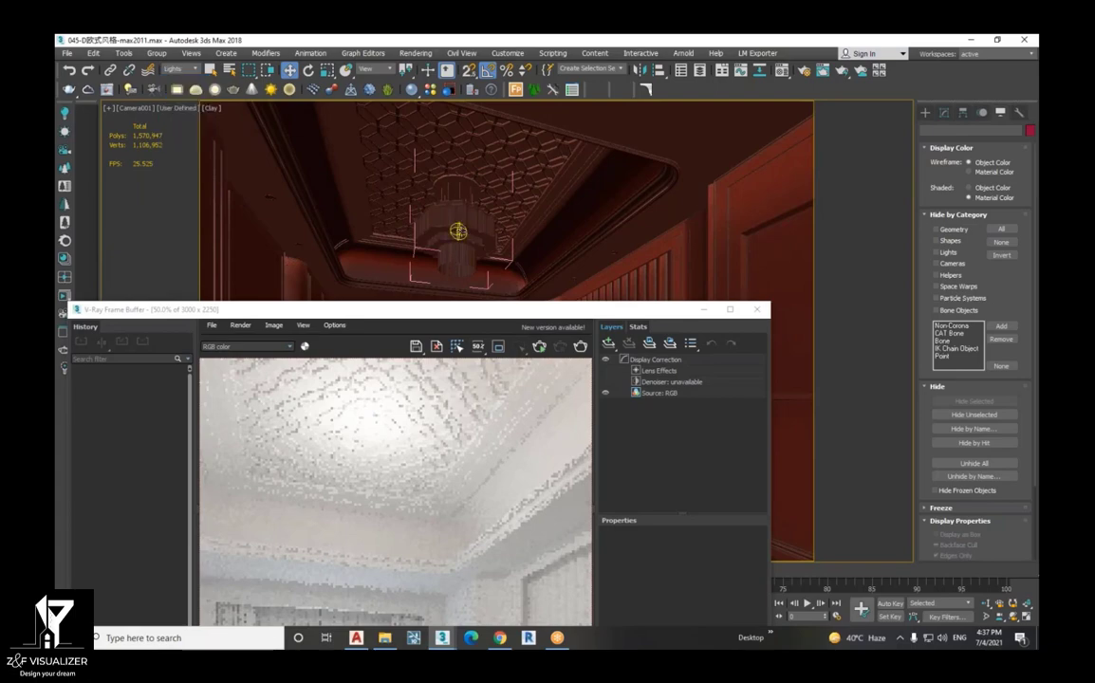
click(452, 249)
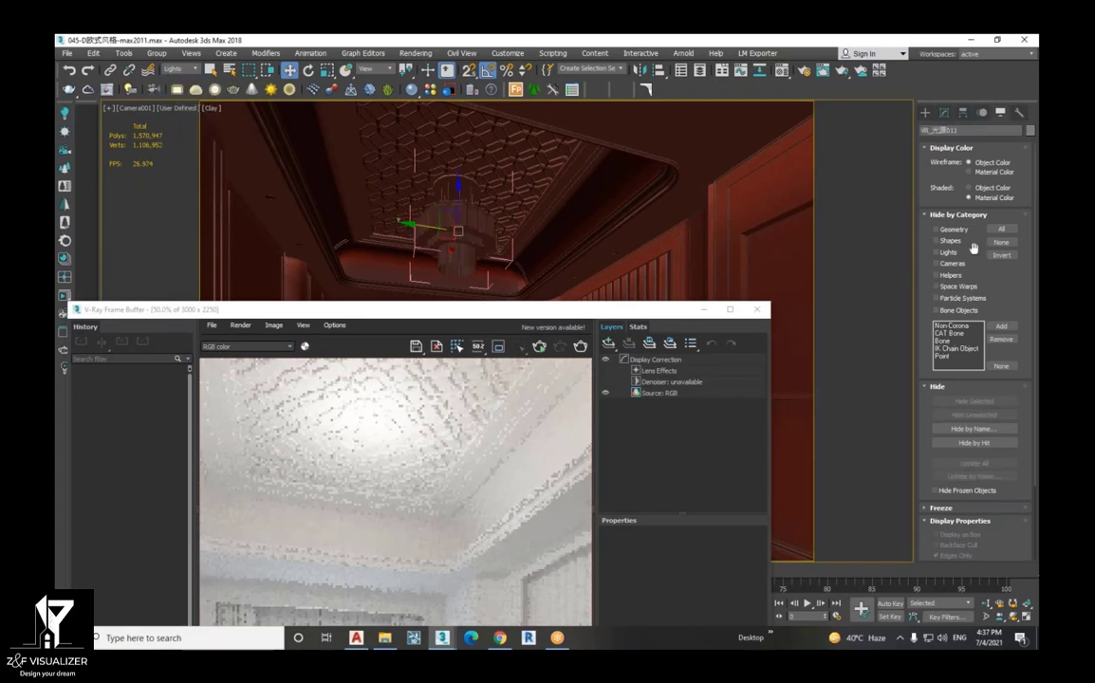
click(944, 113)
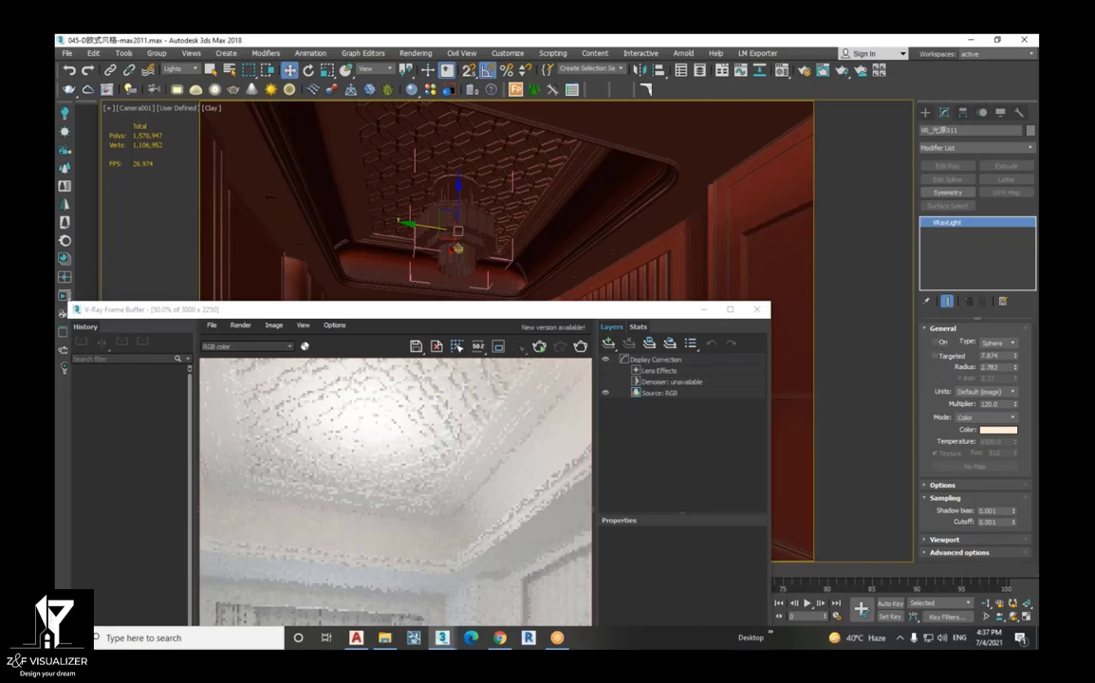
click(459, 249)
- Render Camera001 at 660×495 and zoom into the result in the frame buffer
key(shift+q)
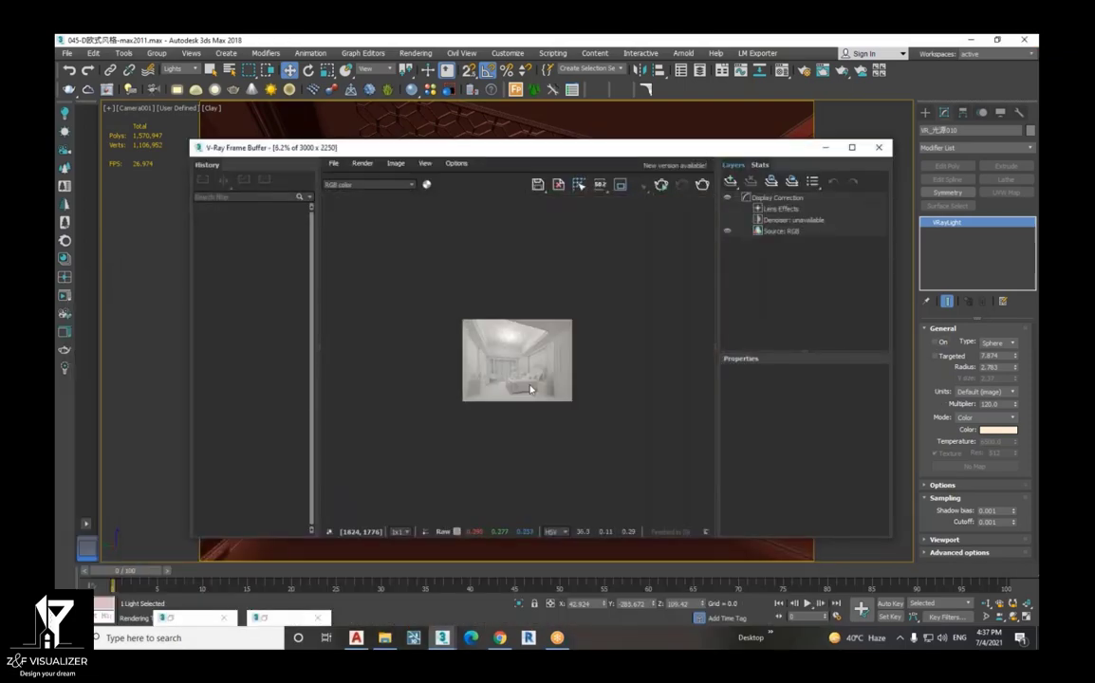
scroll(531, 389, up, 2)
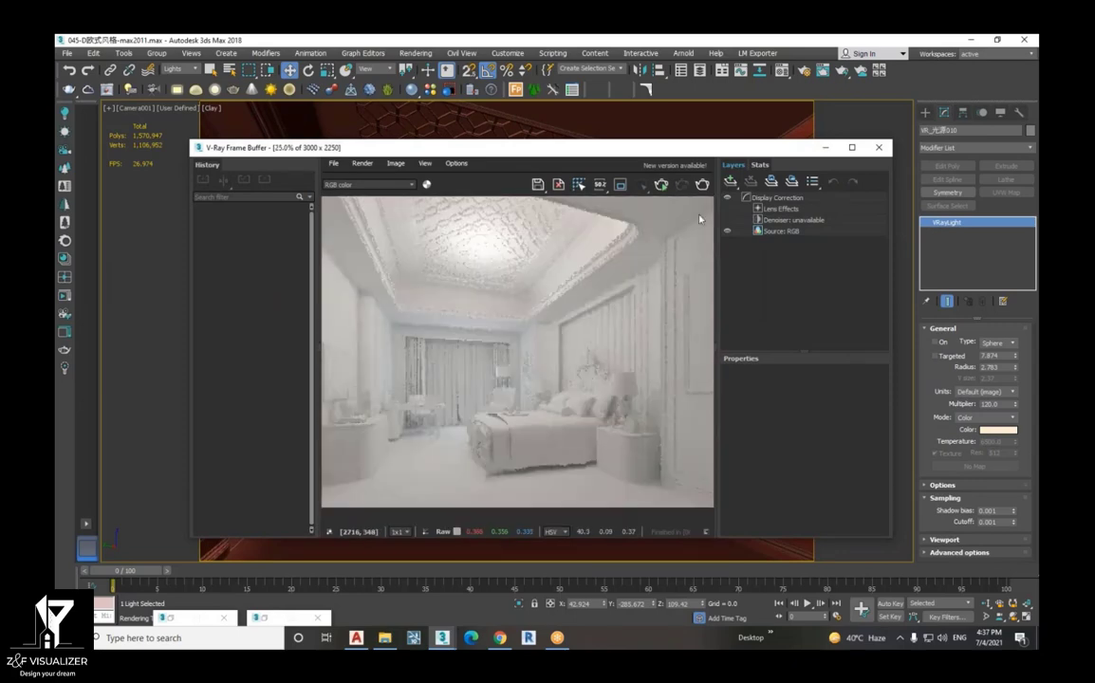
click(662, 185)
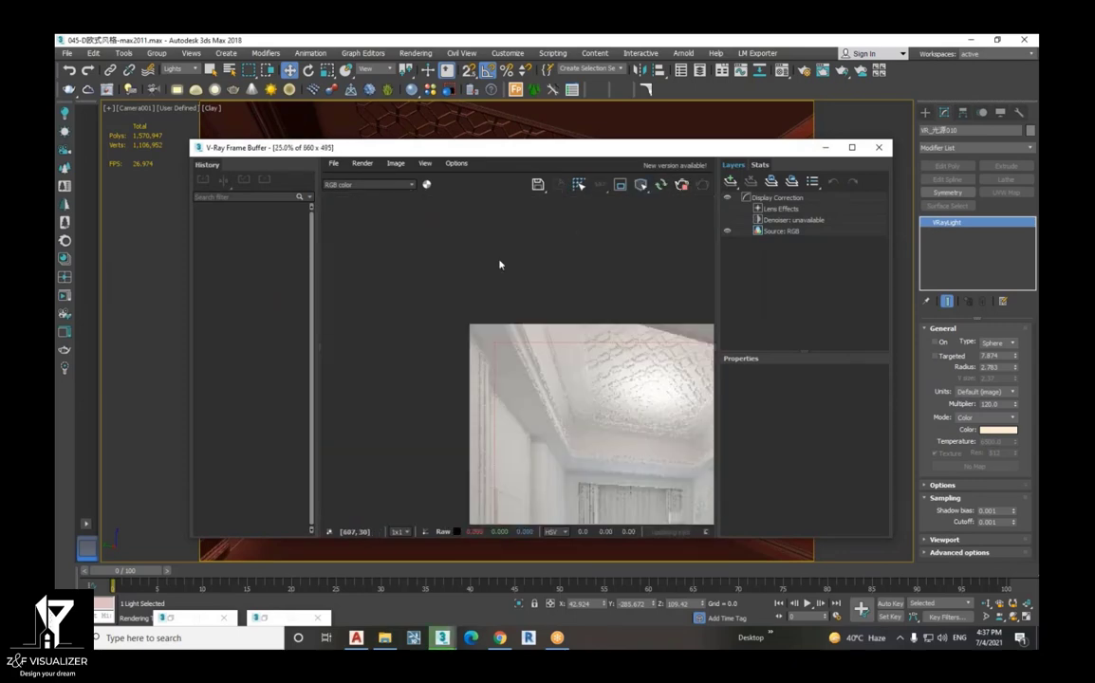
scroll(517, 355, up, 1)
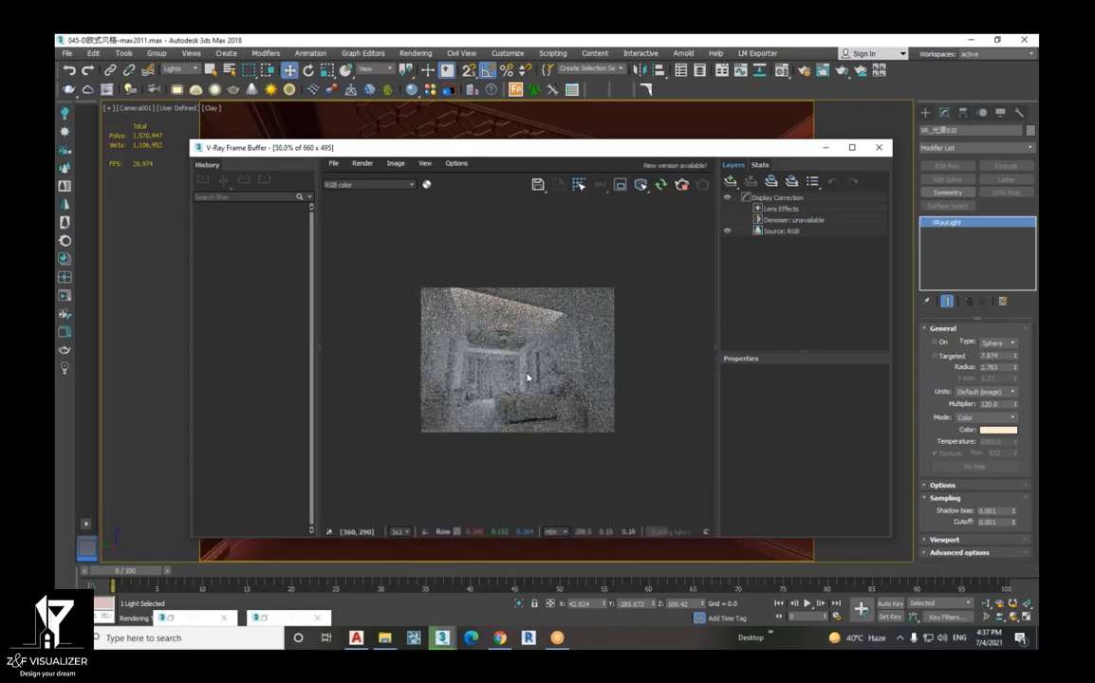
scroll(521, 360, up, 1)
scroll(548, 369, up, 2)
scroll(532, 356, down, 1)
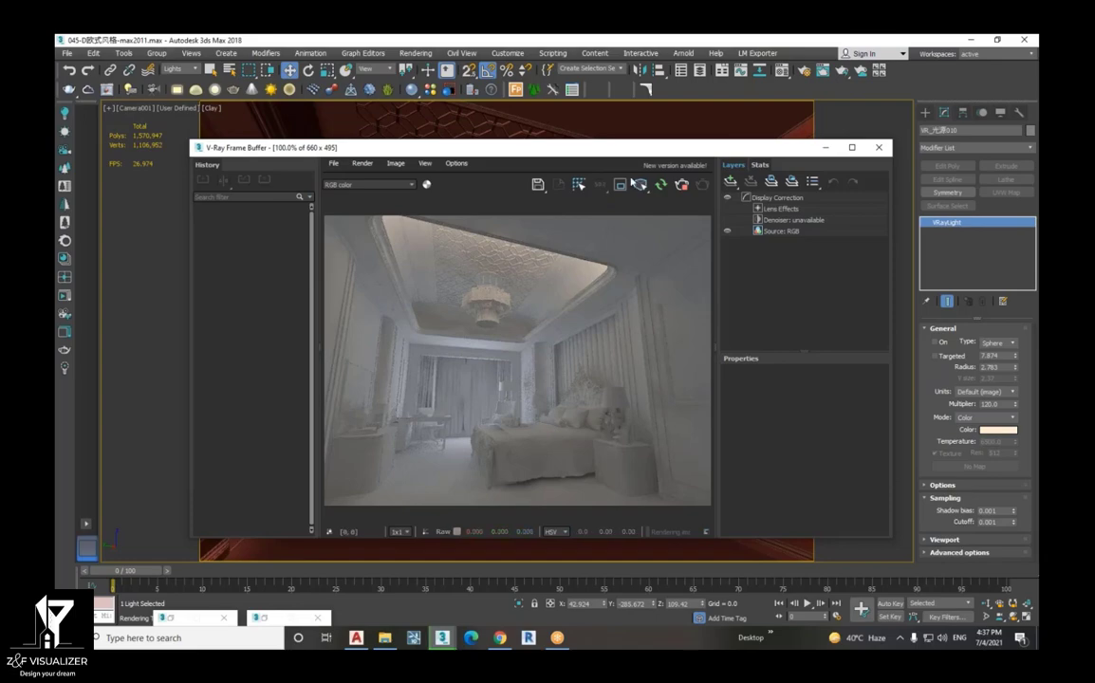
- Move the frame buffer aside and zoom around to check how the chandelier lights the room
mouse_move(645, 152)
mouse_down()
mouse_move(550, 354)
mouse_move(571, 204)
mouse_up()
scroll(438, 383, up, 1)
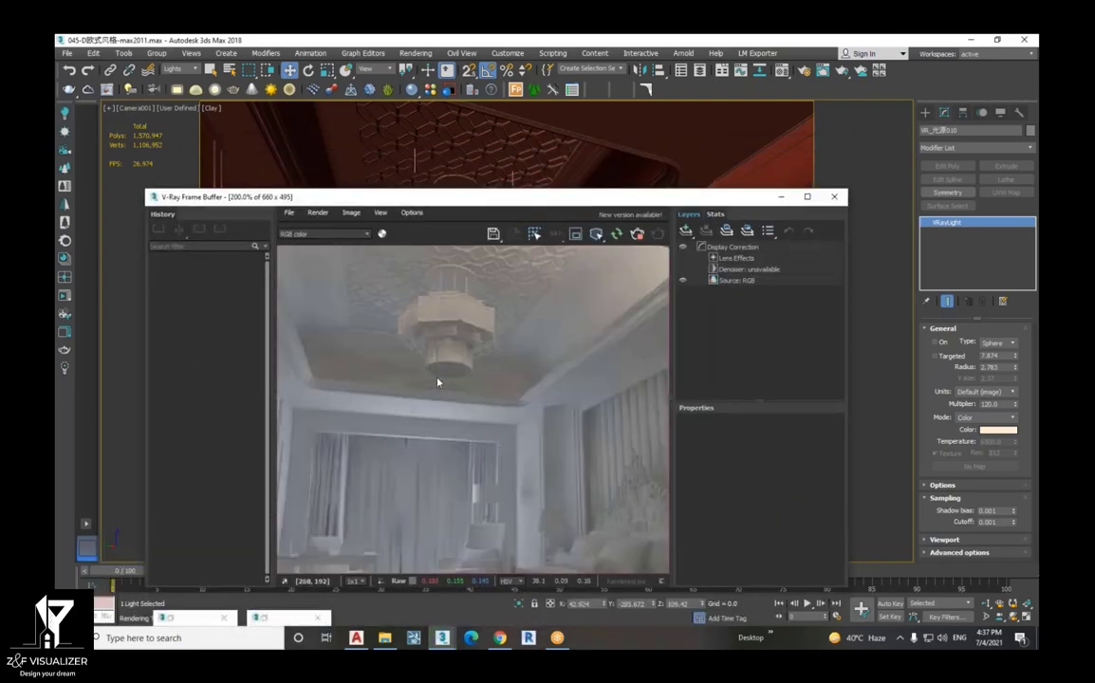
scroll(391, 477, down, 1)
scroll(391, 476, up, 1)
scroll(391, 476, up, 1)
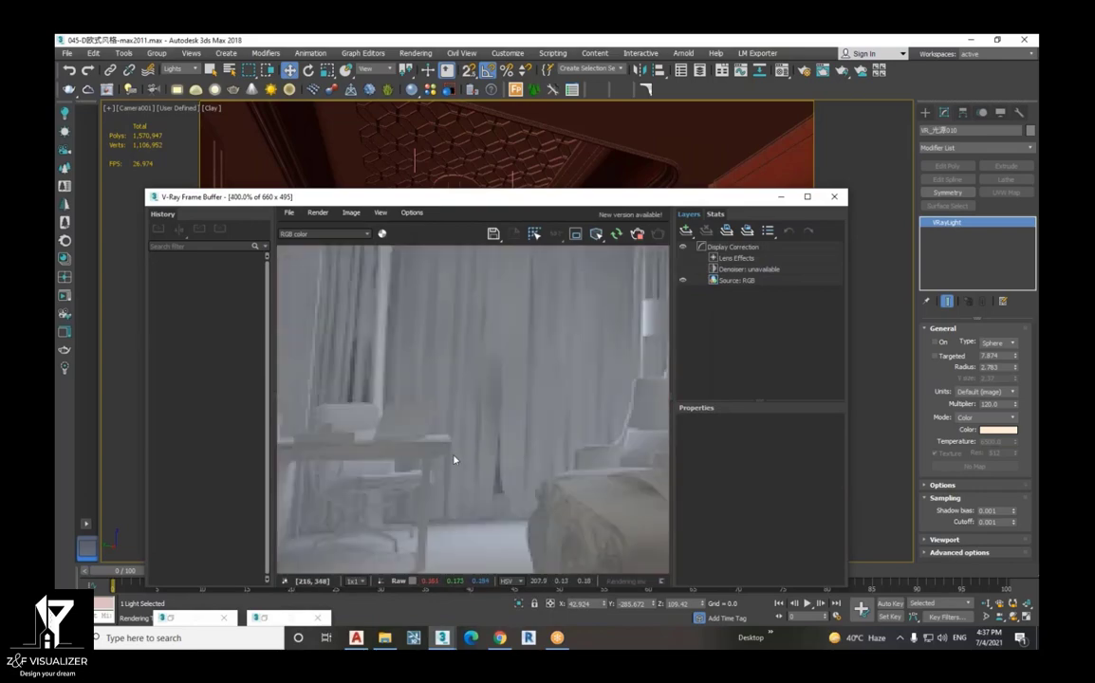
scroll(454, 460, down, 2)
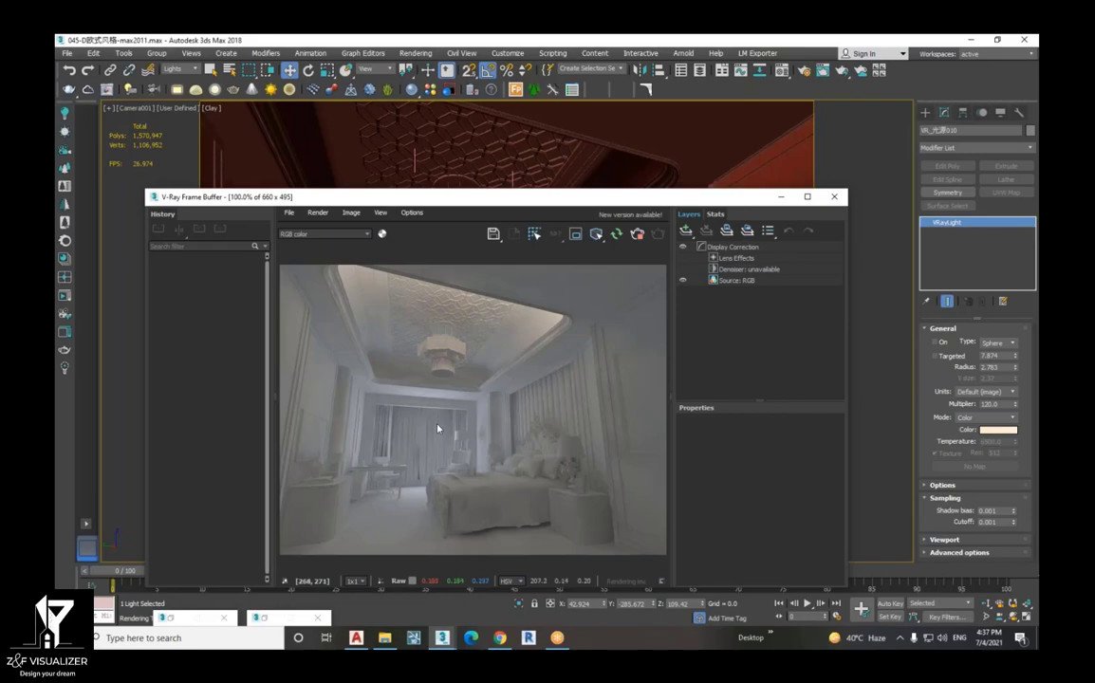
scroll(482, 427, up, 2)
scroll(482, 427, down, 1)
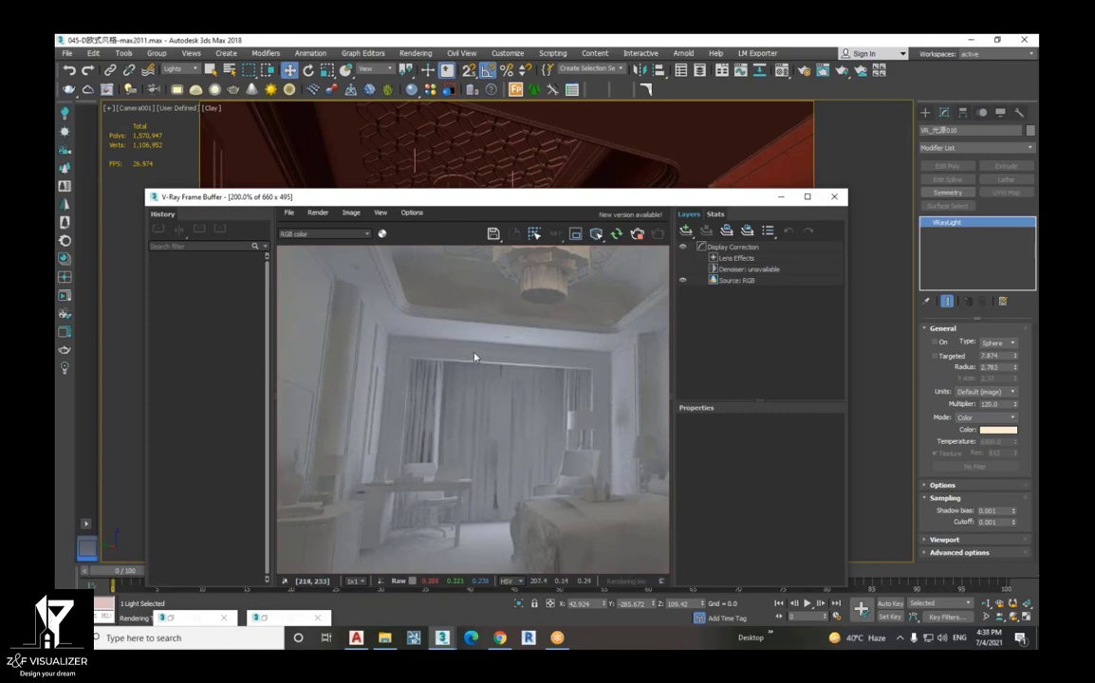
scroll(453, 389, down, 2)
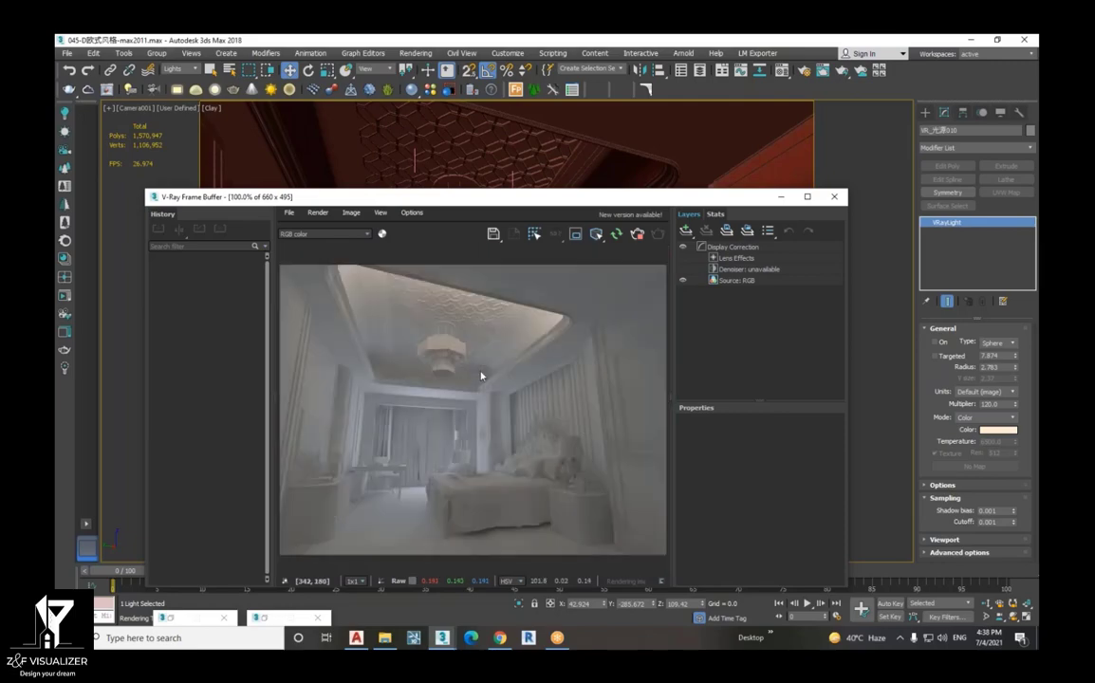
scroll(520, 377, up, 2)
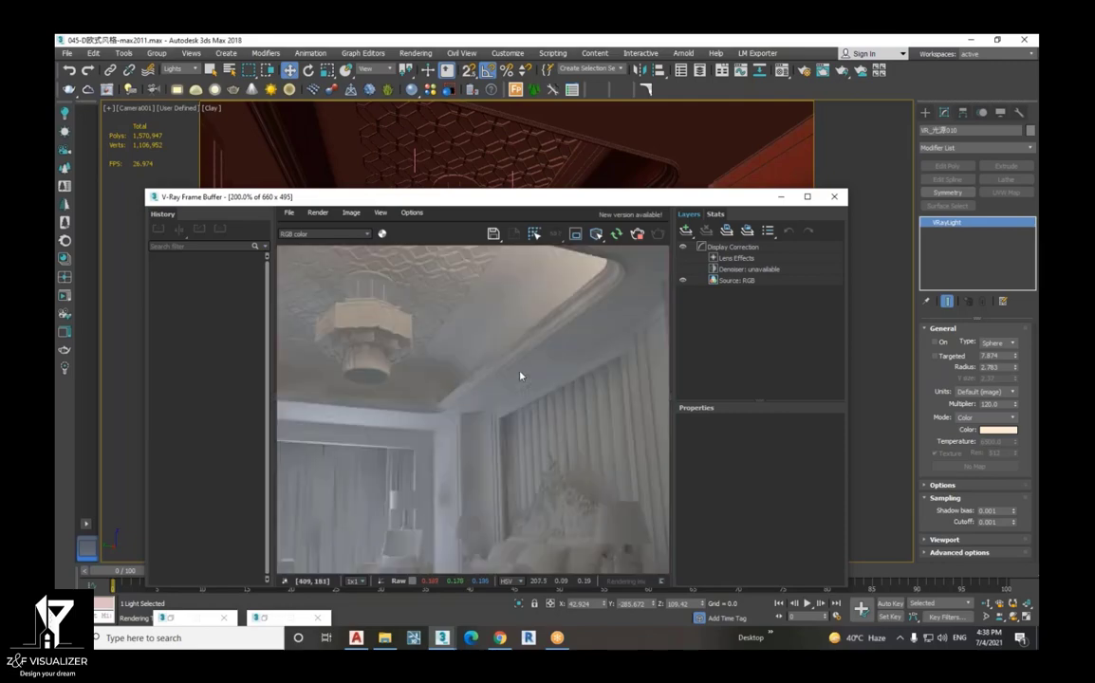
scroll(427, 464, down, 4)
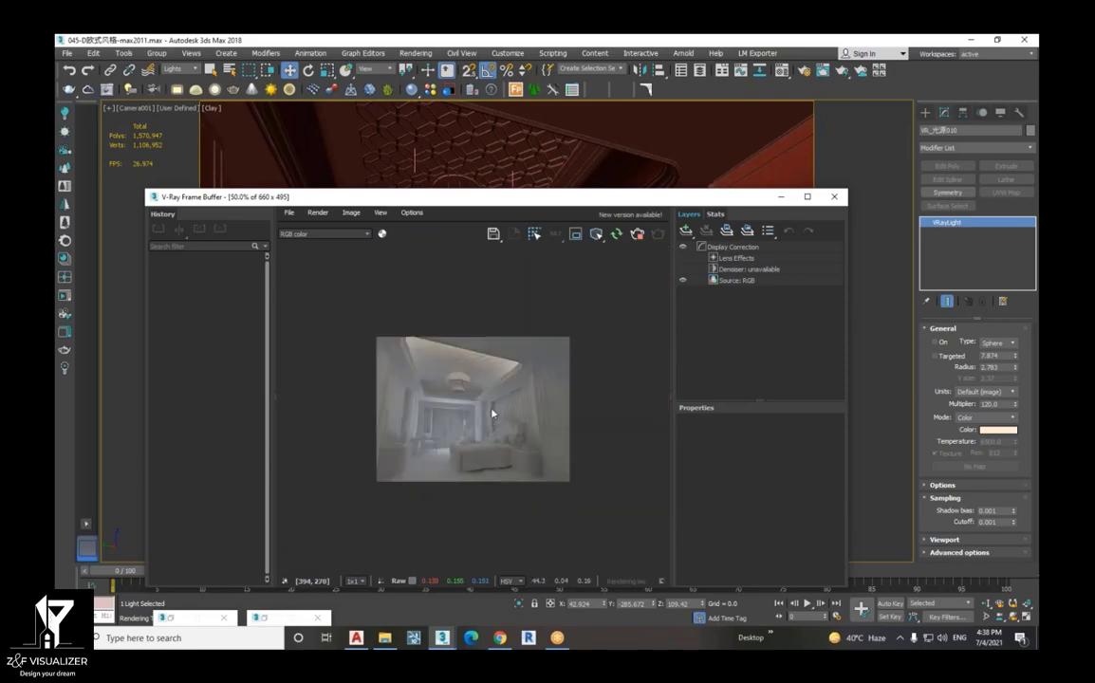
drag(530, 202, 438, 419)
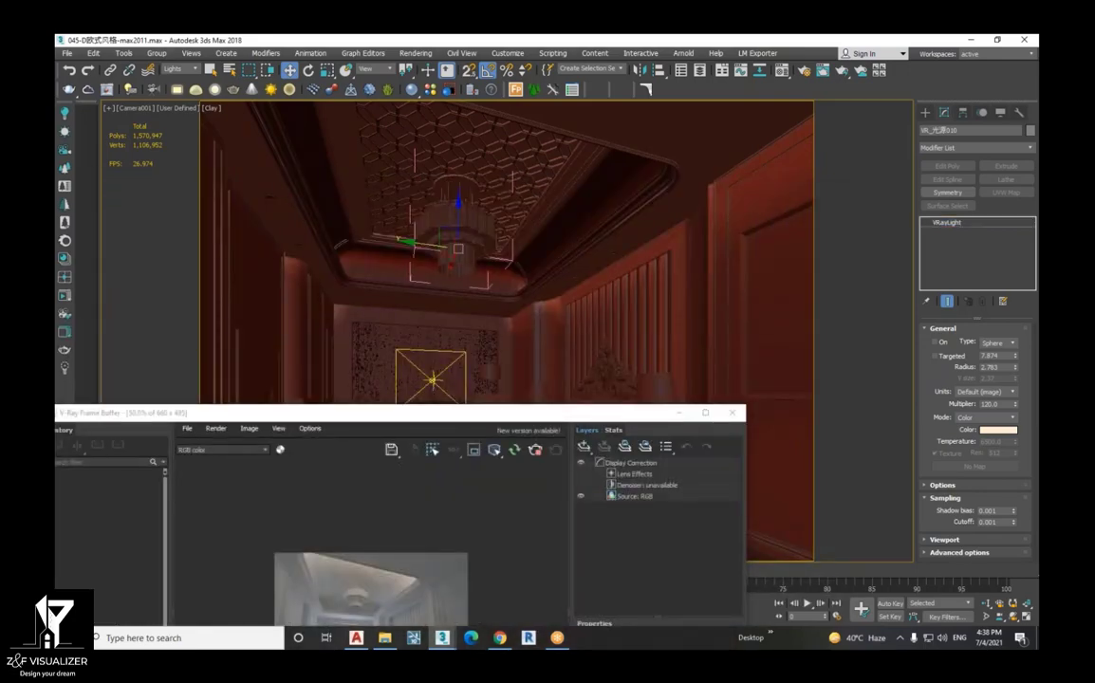
- Select the window plane light VR灯光001, show the camera view as wireframe, and switch the light off
click(414, 362)
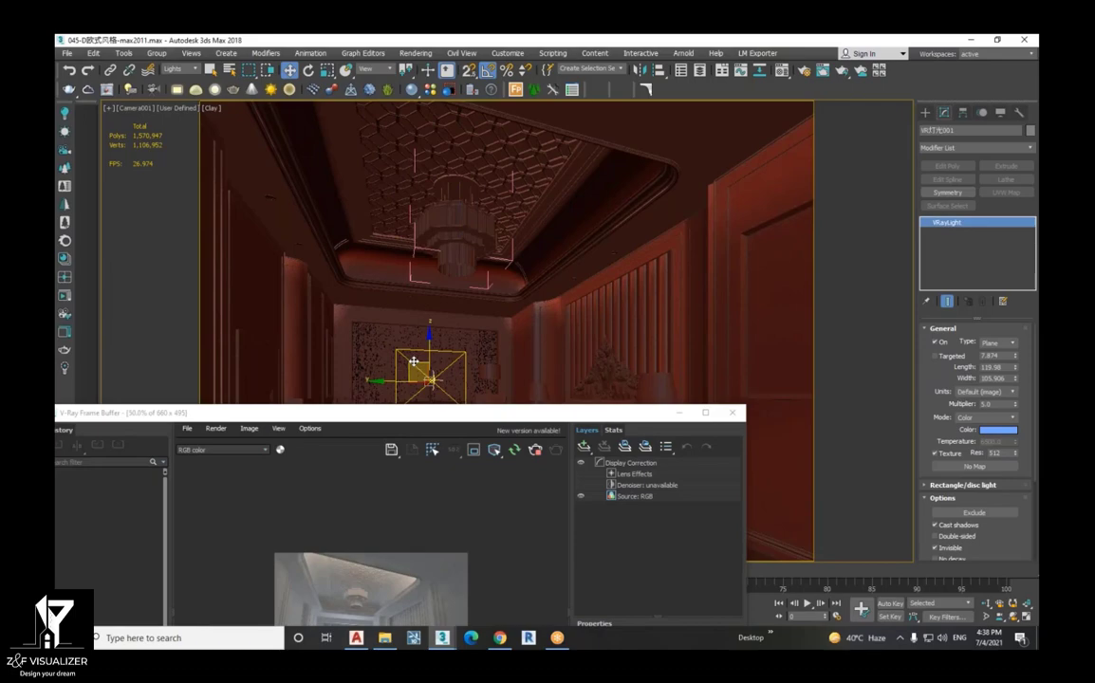
key(F3)
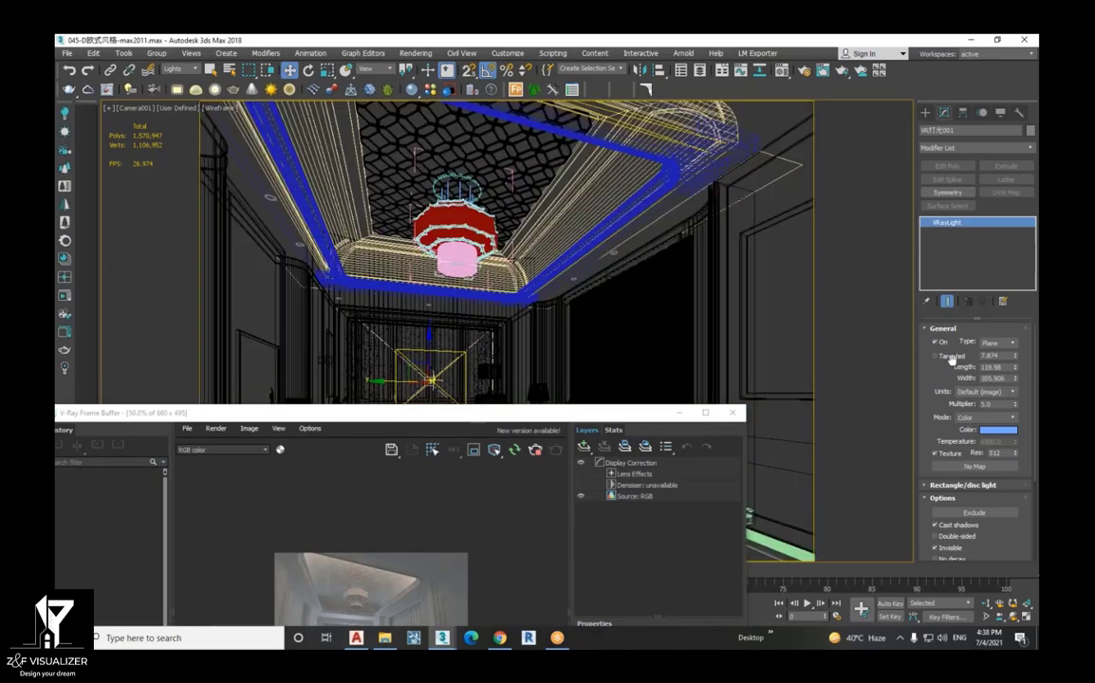
click(936, 343)
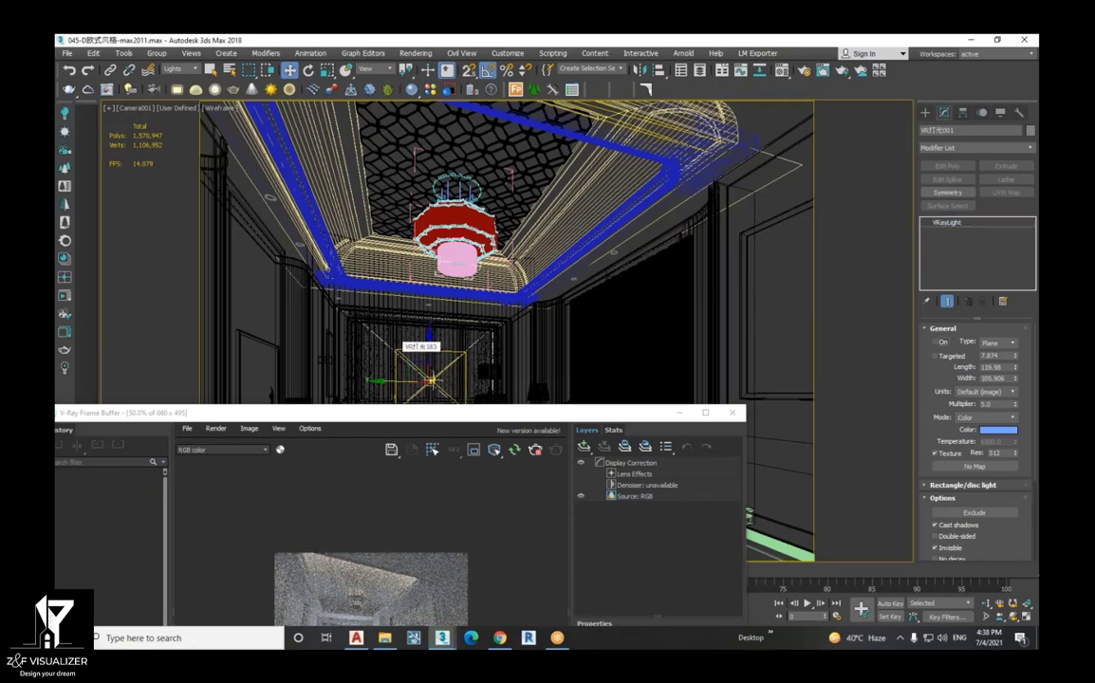
click(935, 343)
click(954, 346)
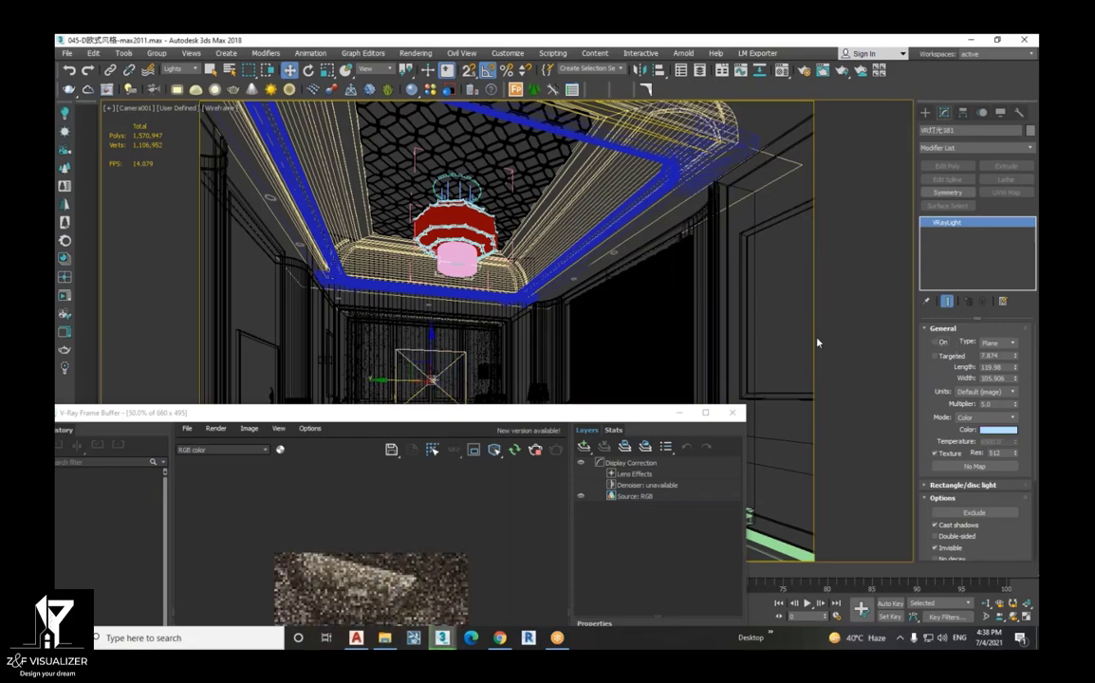
- Delete another selected light, run a new test render, and minimize the V-Ray Frame Buffer
drag(548, 418, 527, 292)
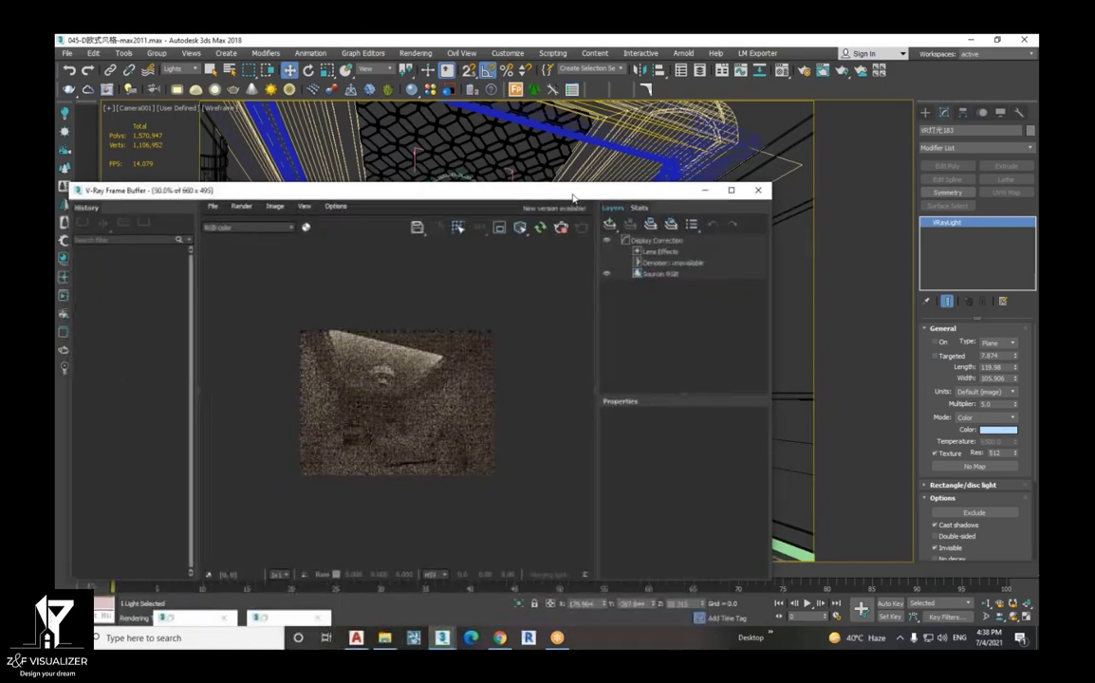
click(499, 122)
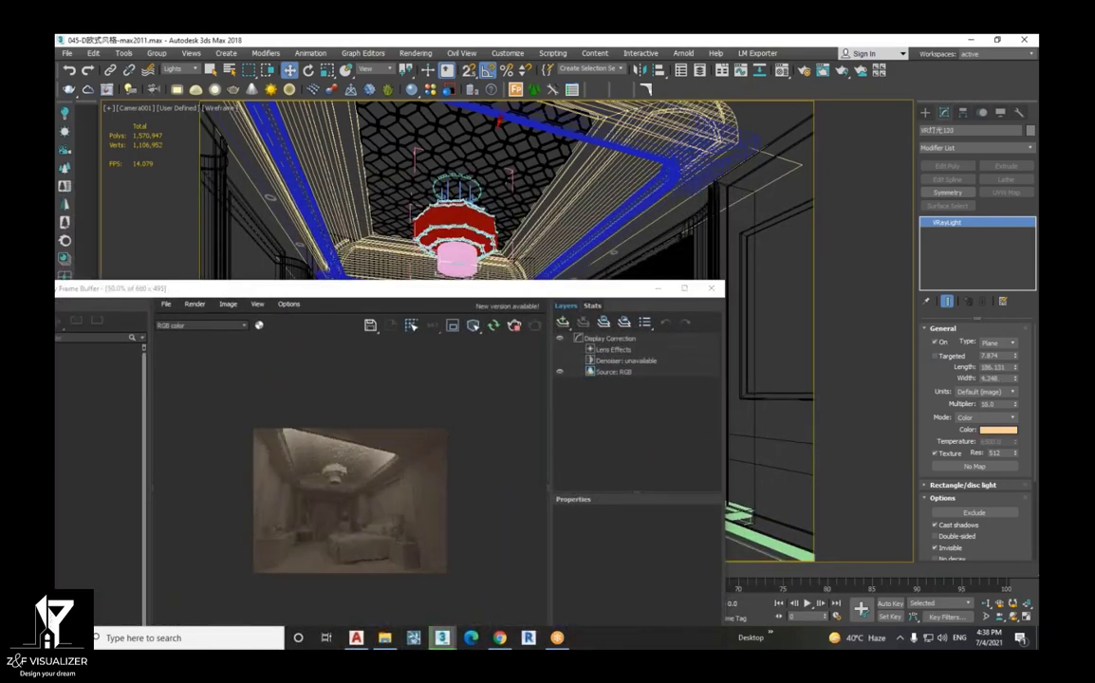
key(Delete)
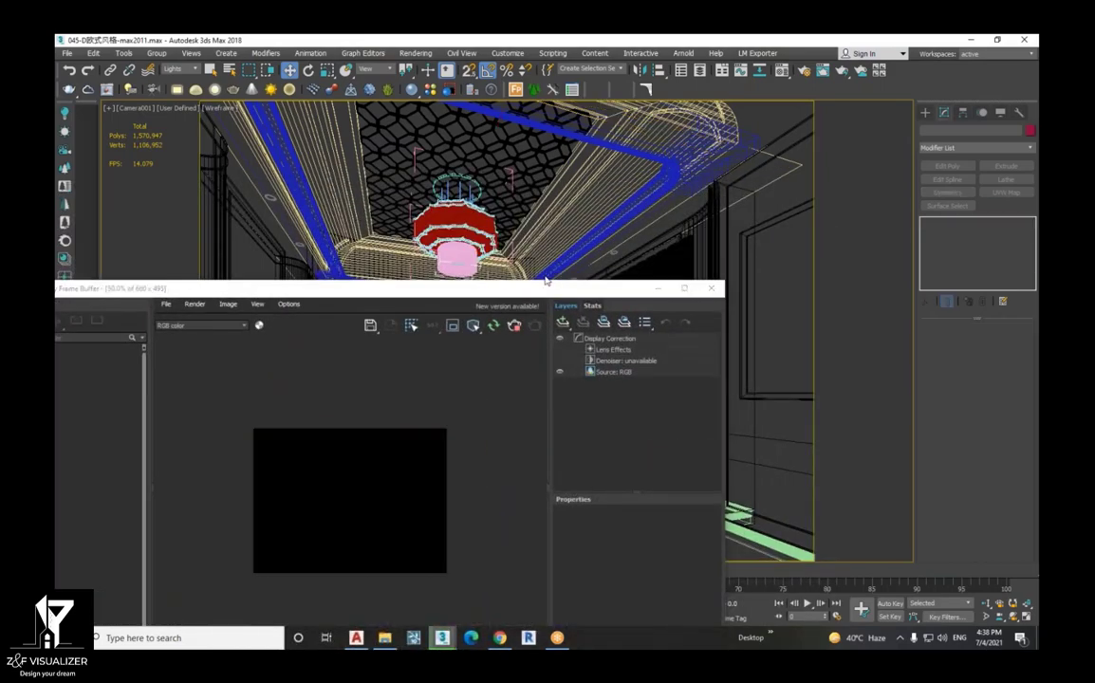
key(shift+q)
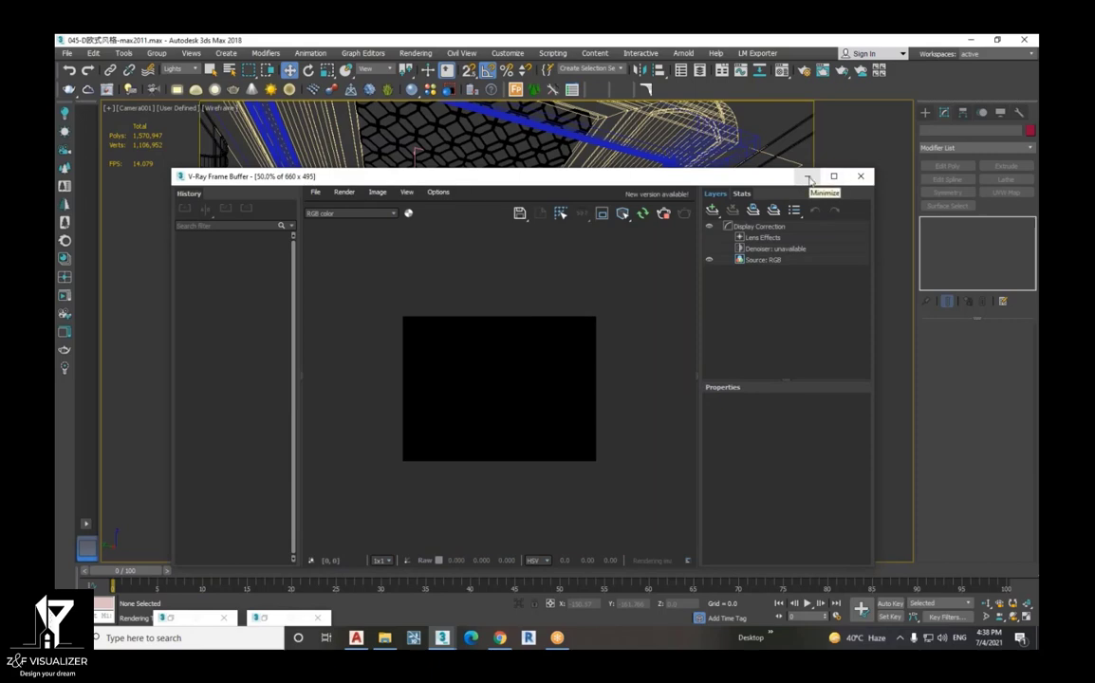
click(808, 177)
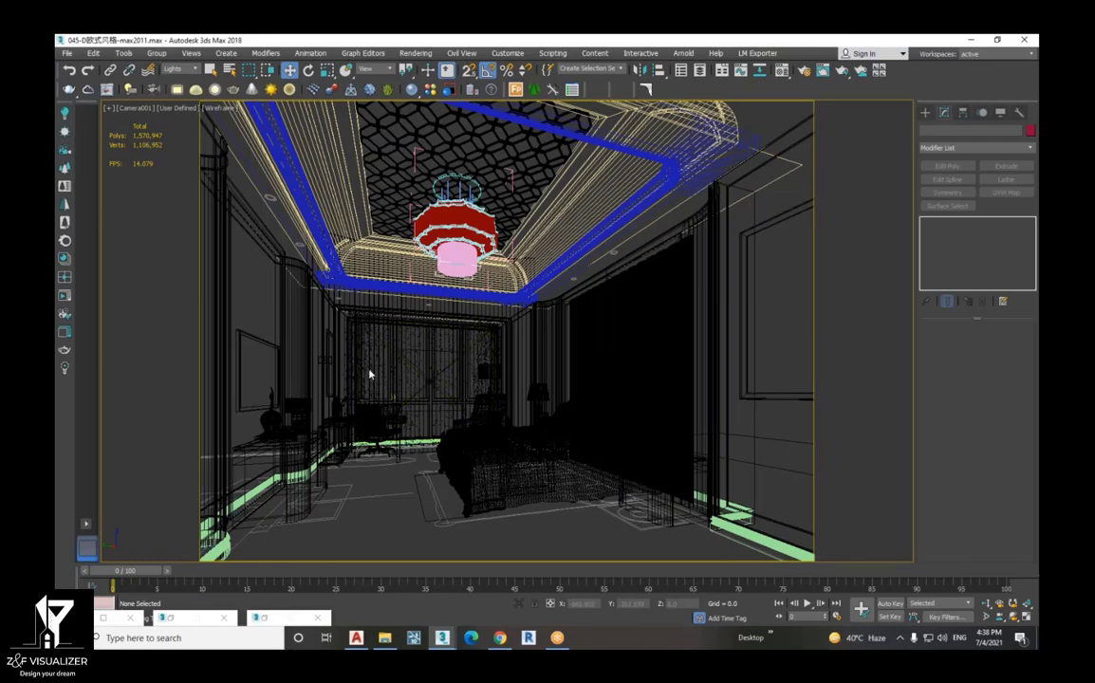
- Set the selection filter to All and select a VRayProxy object in the room
click(181, 68)
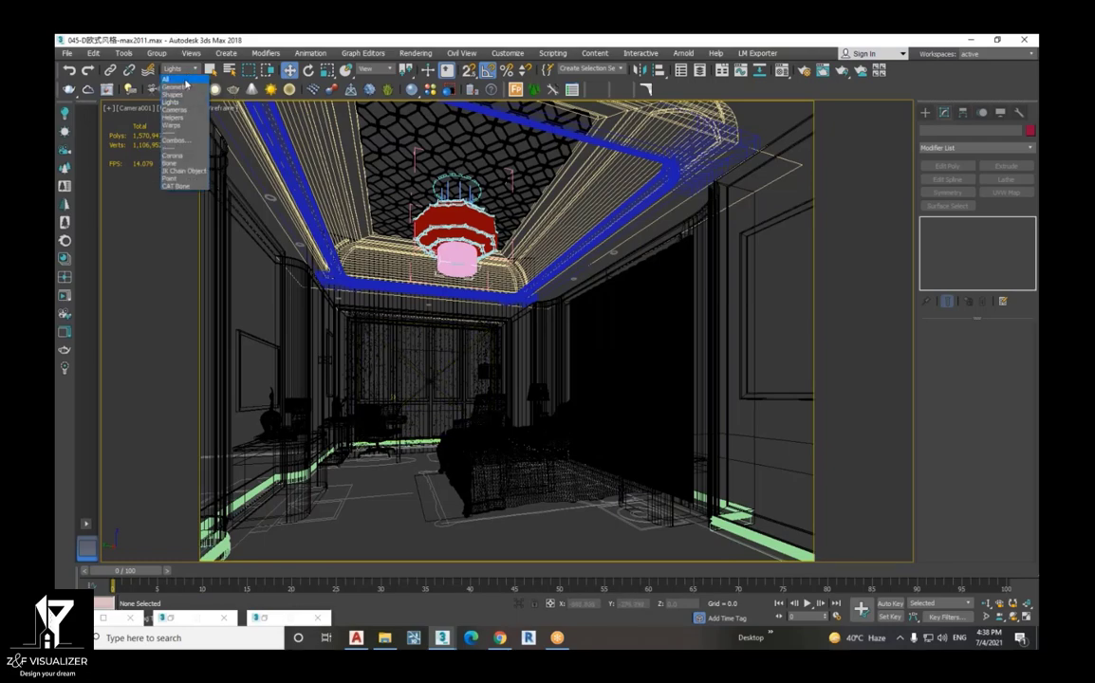
click(171, 80)
click(383, 322)
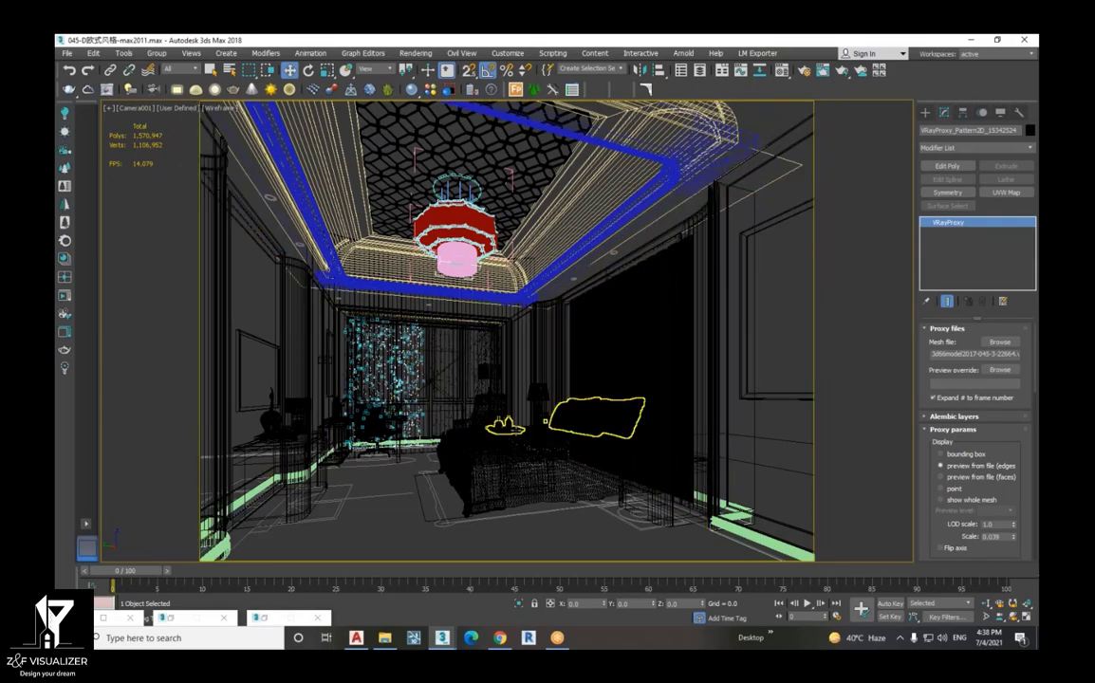
- Select the four window curtain proxy pieces together as one selection
click(465, 386)
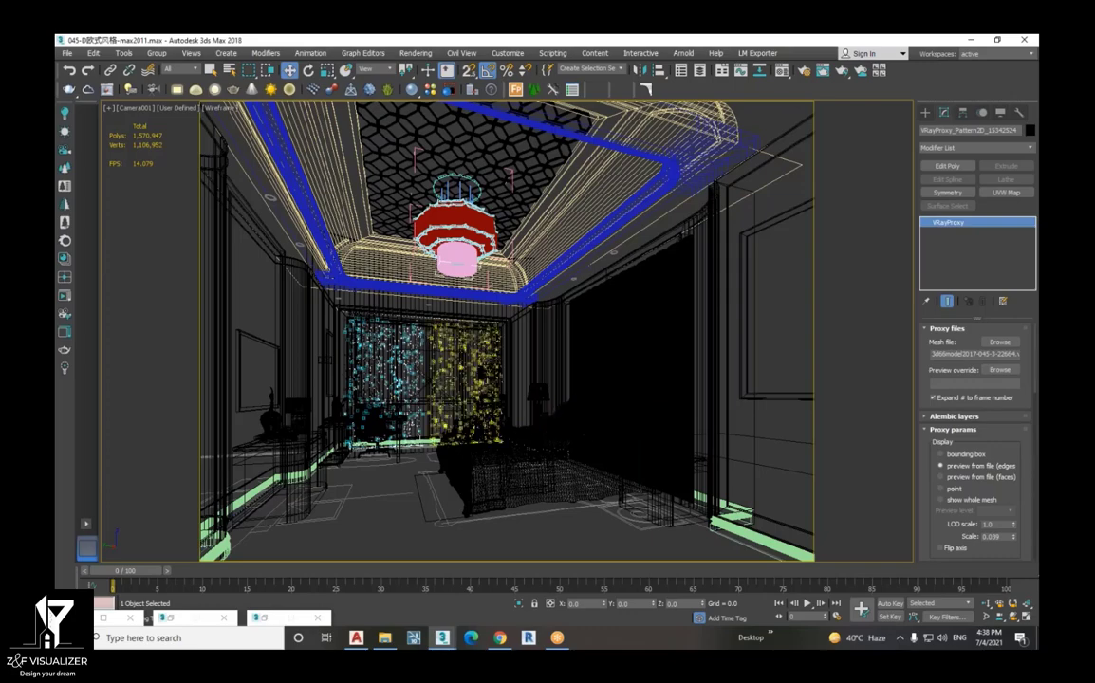
click(487, 380)
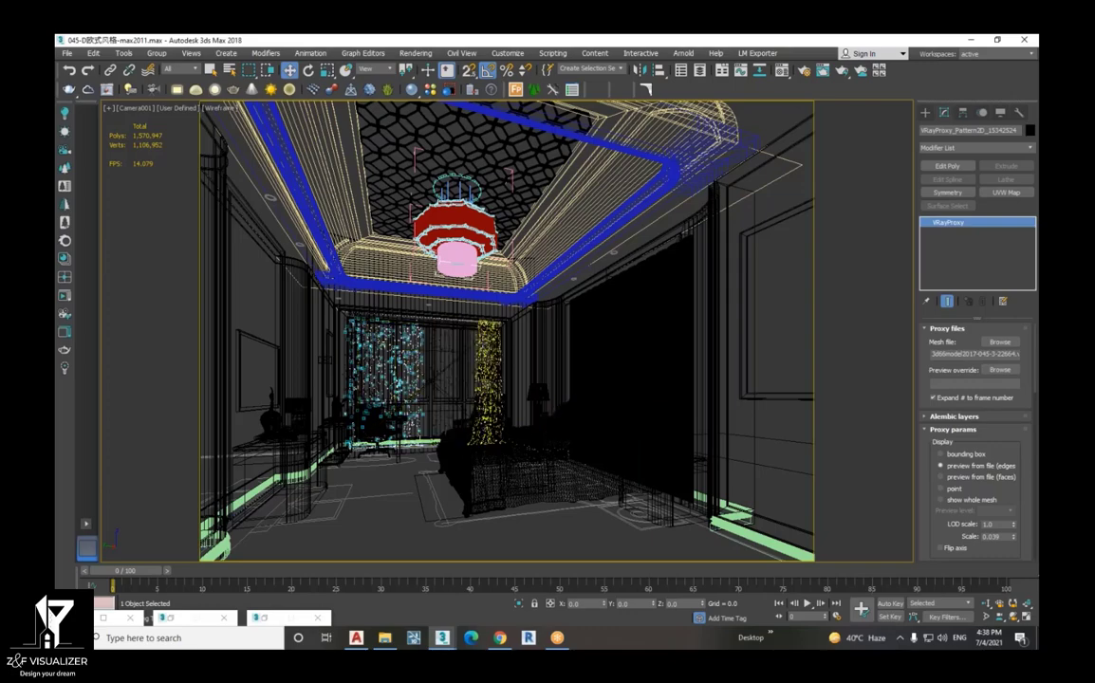
click(446, 380)
click(425, 313)
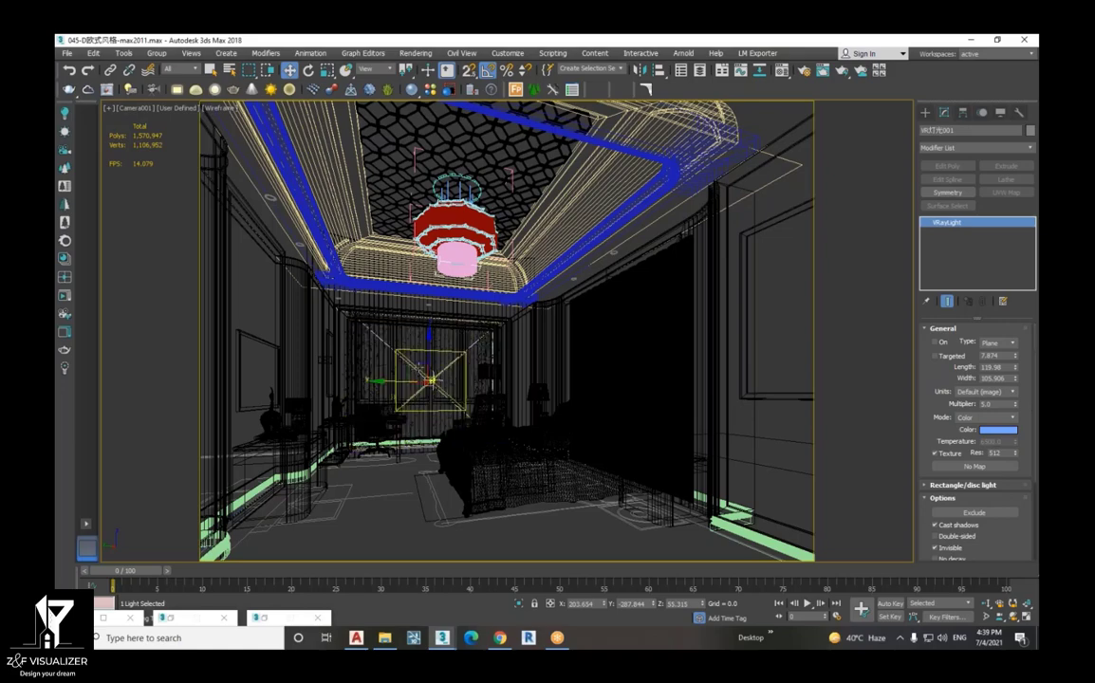
click(378, 330)
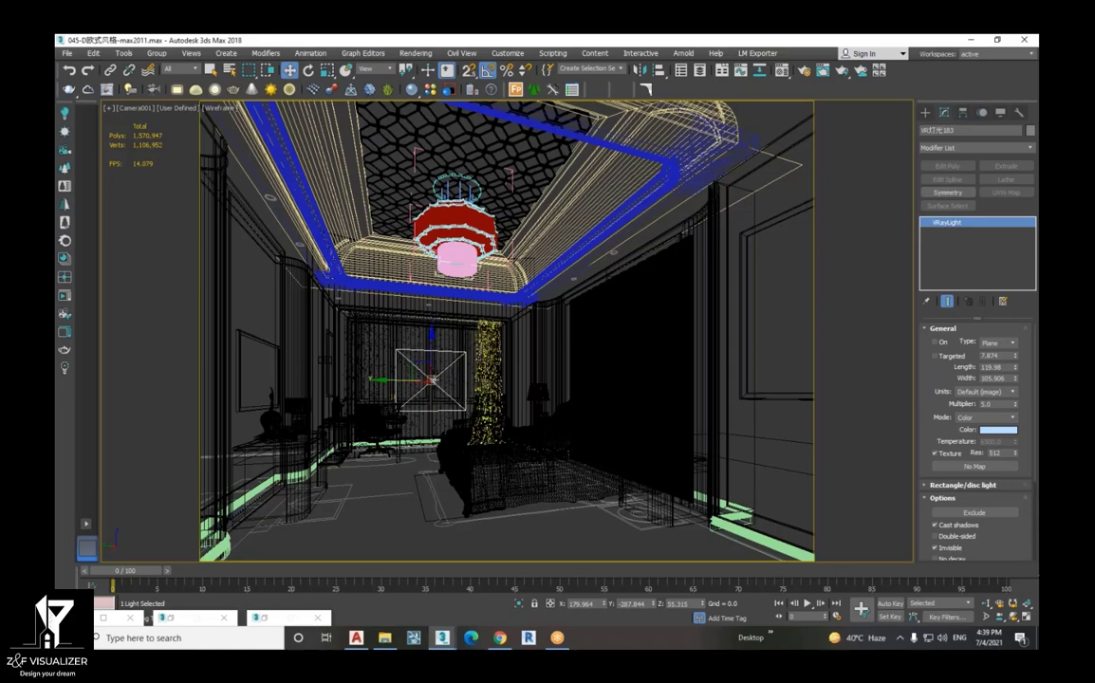
click(486, 379)
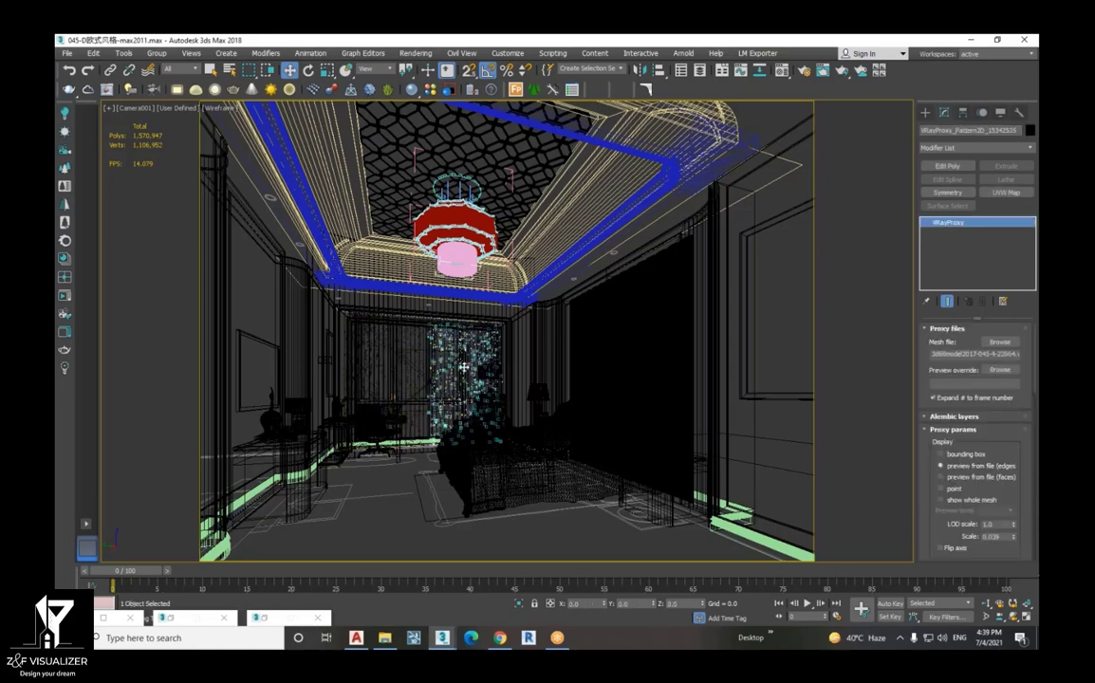
ctrl+click(418, 335)
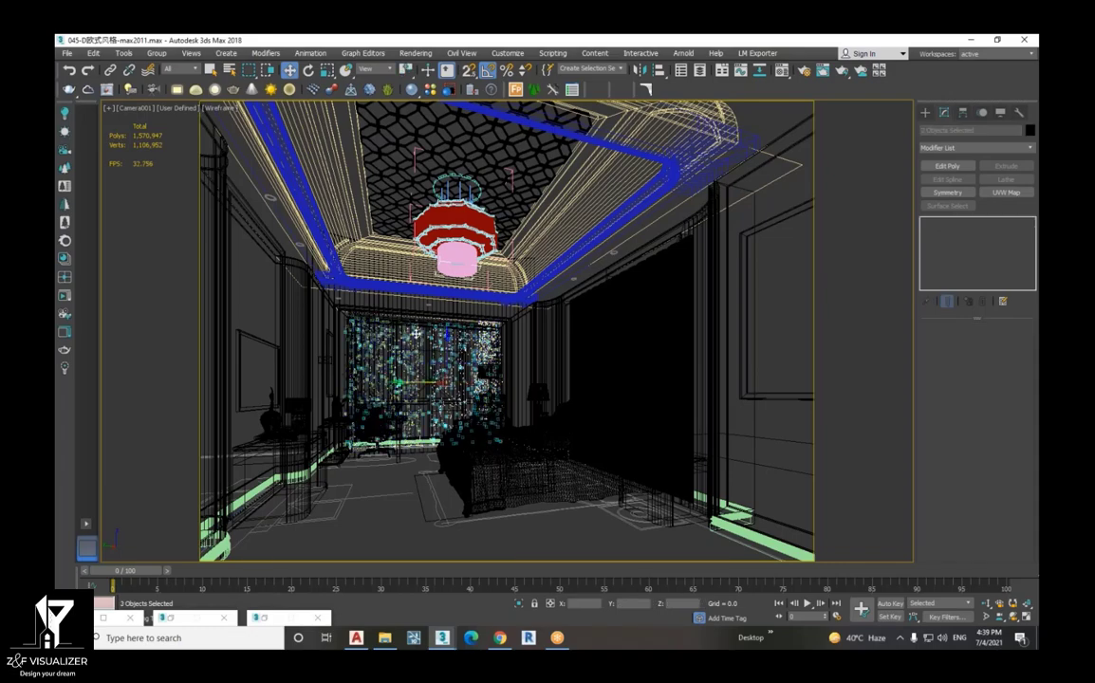
ctrl+click(349, 308)
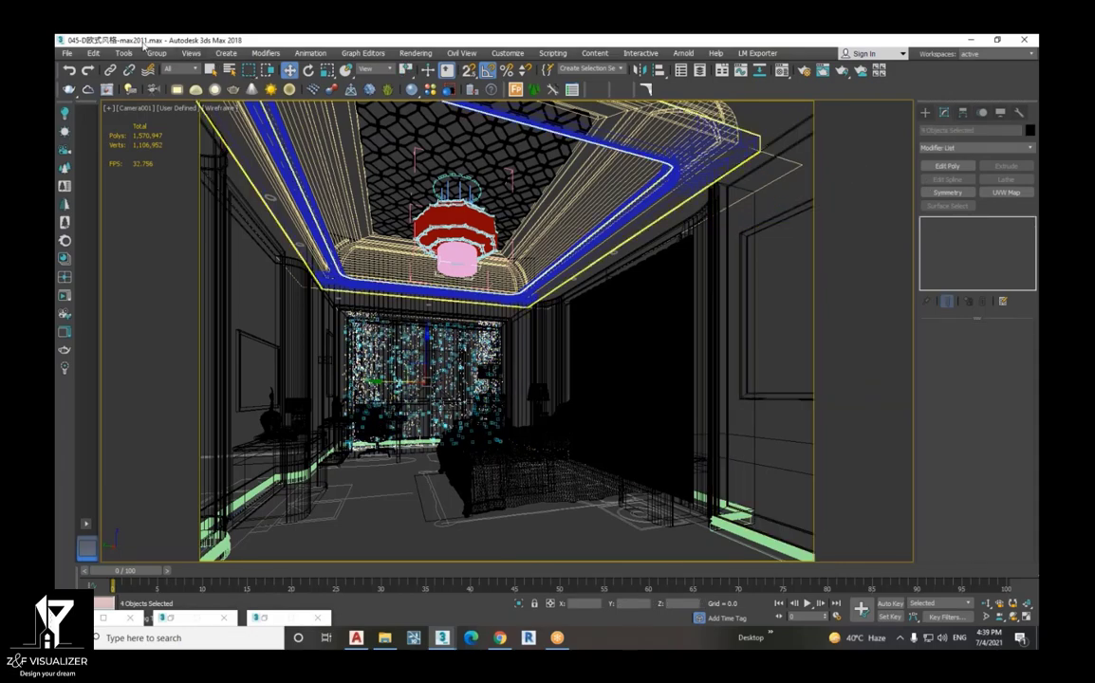
- Group the four curtain objects under the name 'curtan' and open the Material Editor
click(156, 53)
click(164, 70)
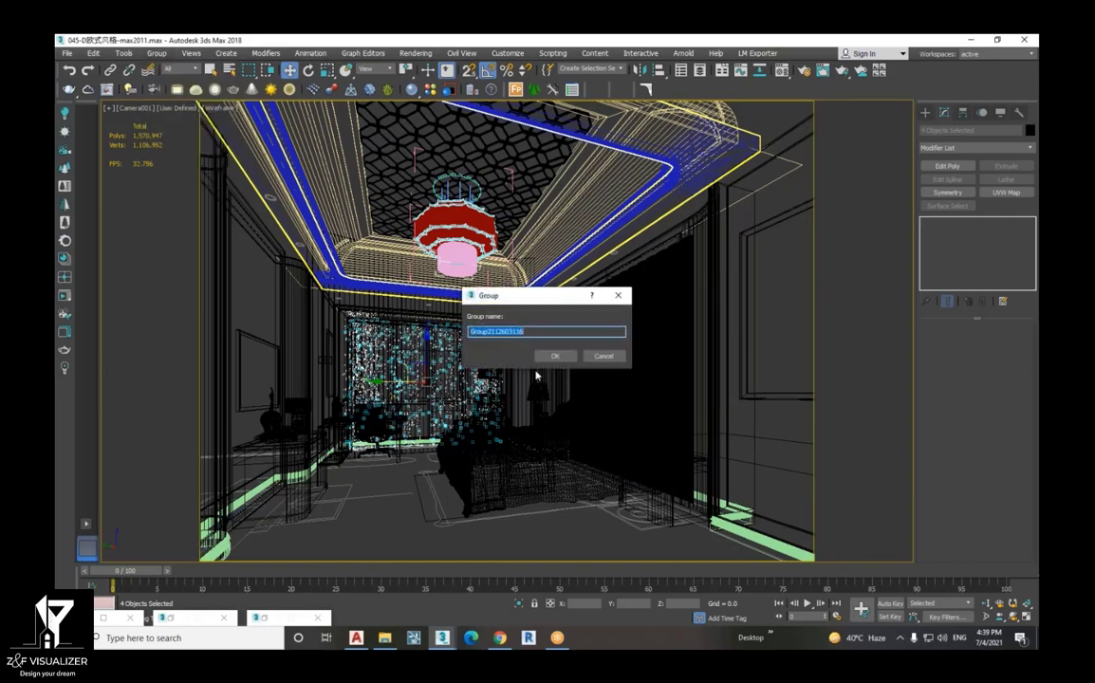
text(curta)
text(n)
click(556, 355)
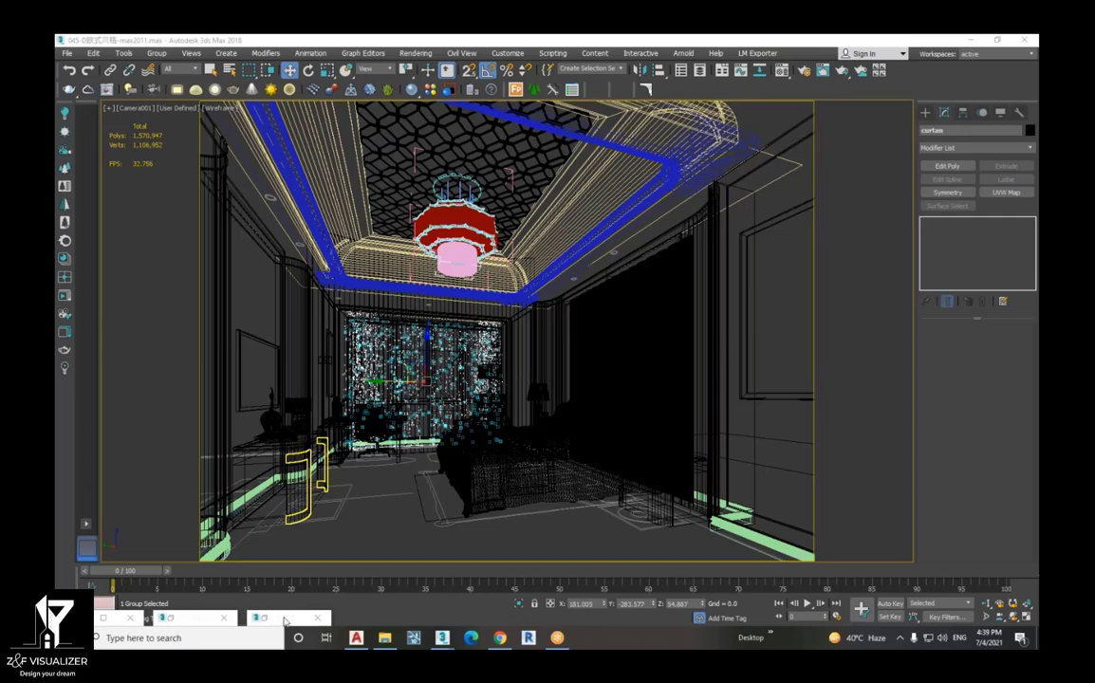
key(m)
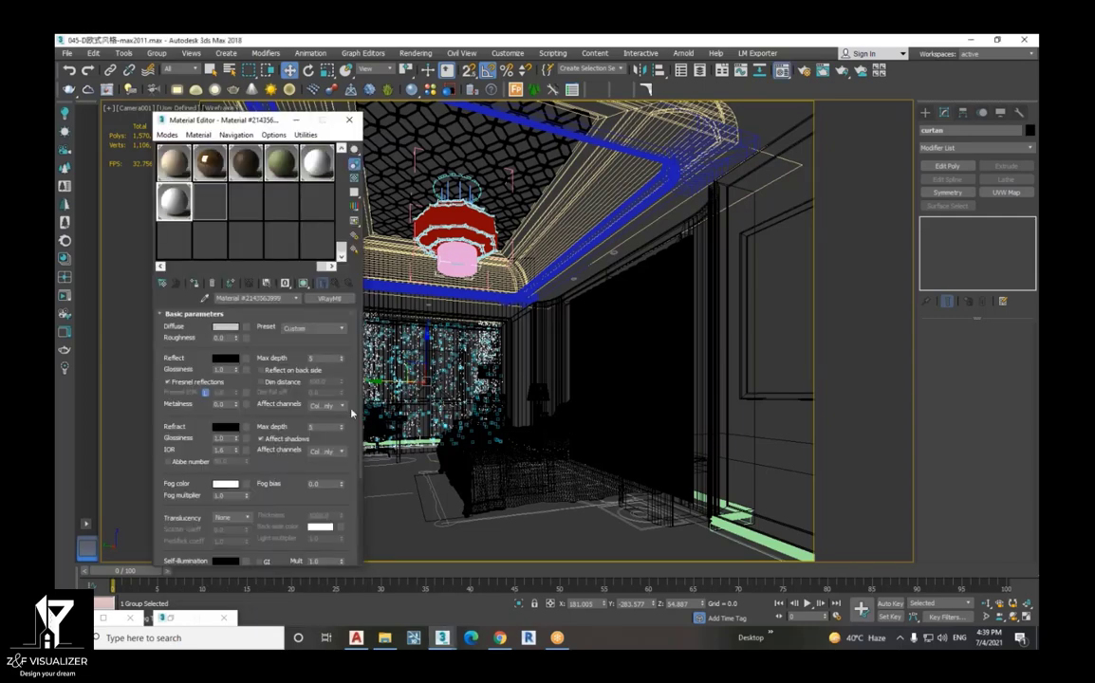
- Close the Material Editor and Environment and Effects windows, running a quick test render between
click(298, 121)
click(174, 618)
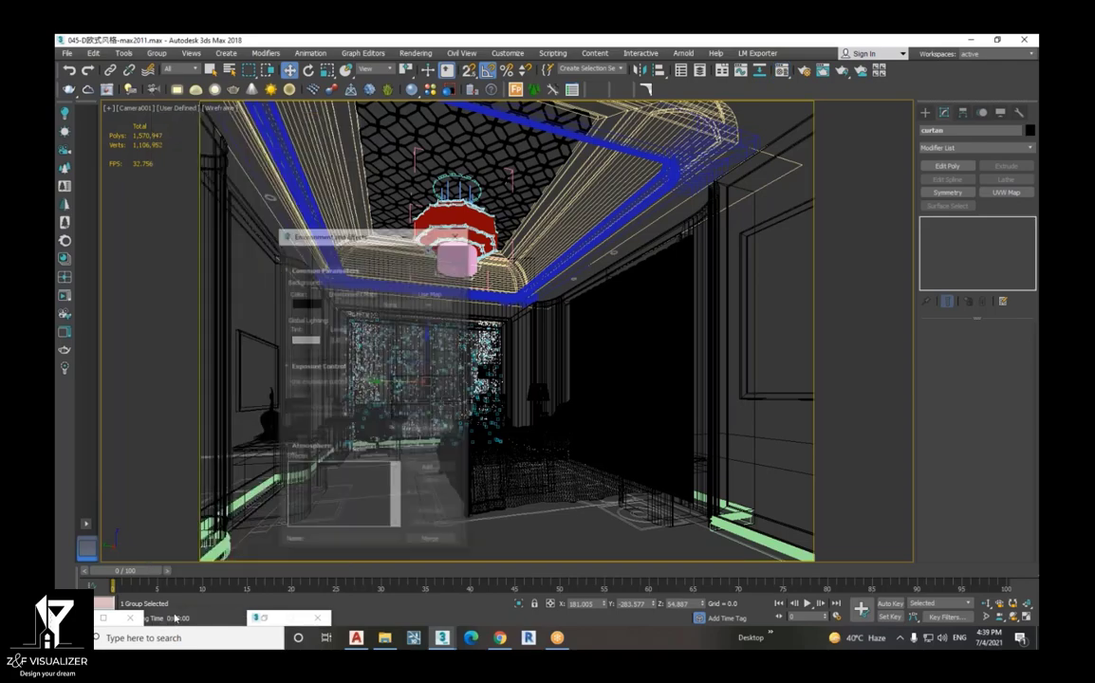
click(477, 187)
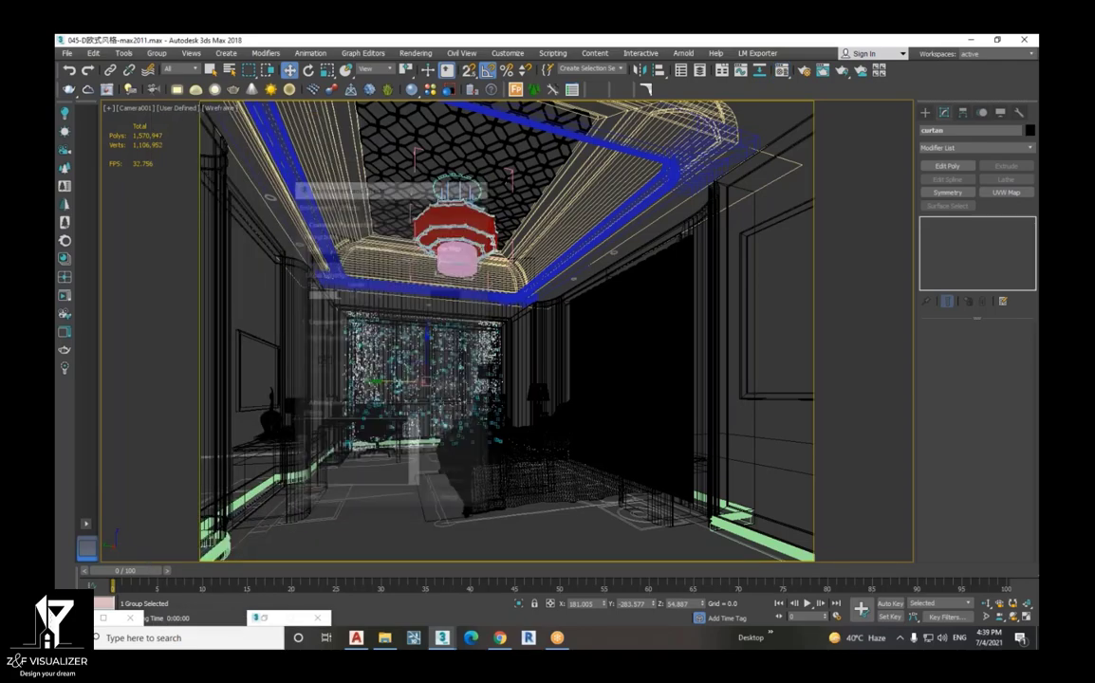
key(shift+q)
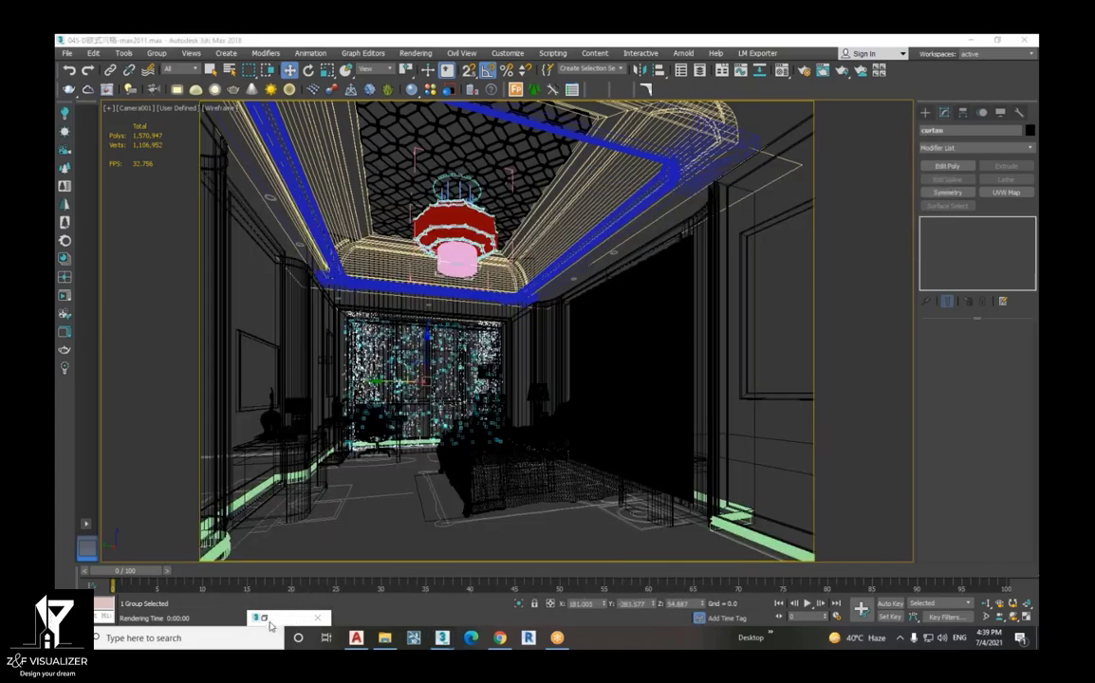
click(242, 562)
key(m)
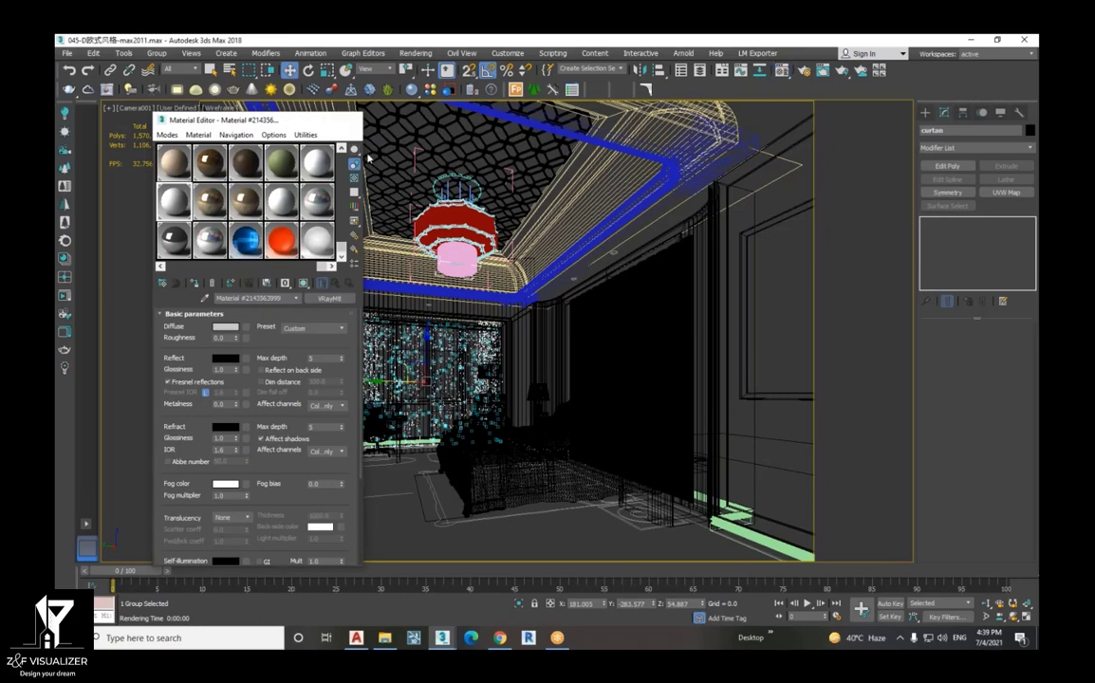
click(355, 121)
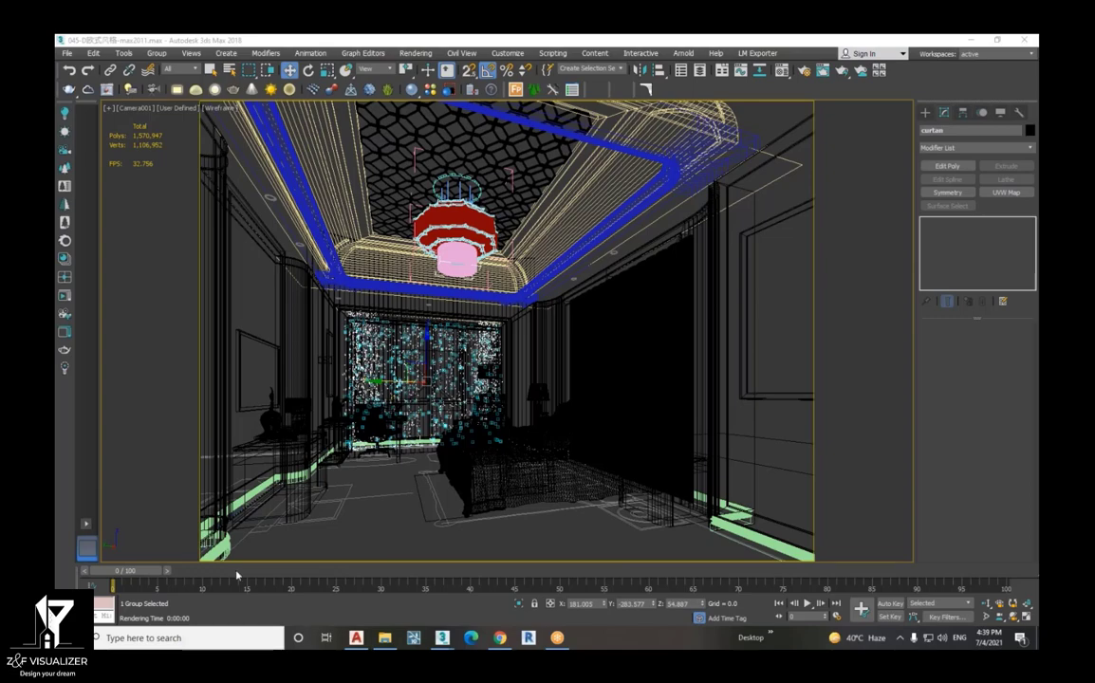
click(416, 53)
- In Render Setup's Global switches, enable Hidden lights and open the Override mtl Exclude list
click(443, 115)
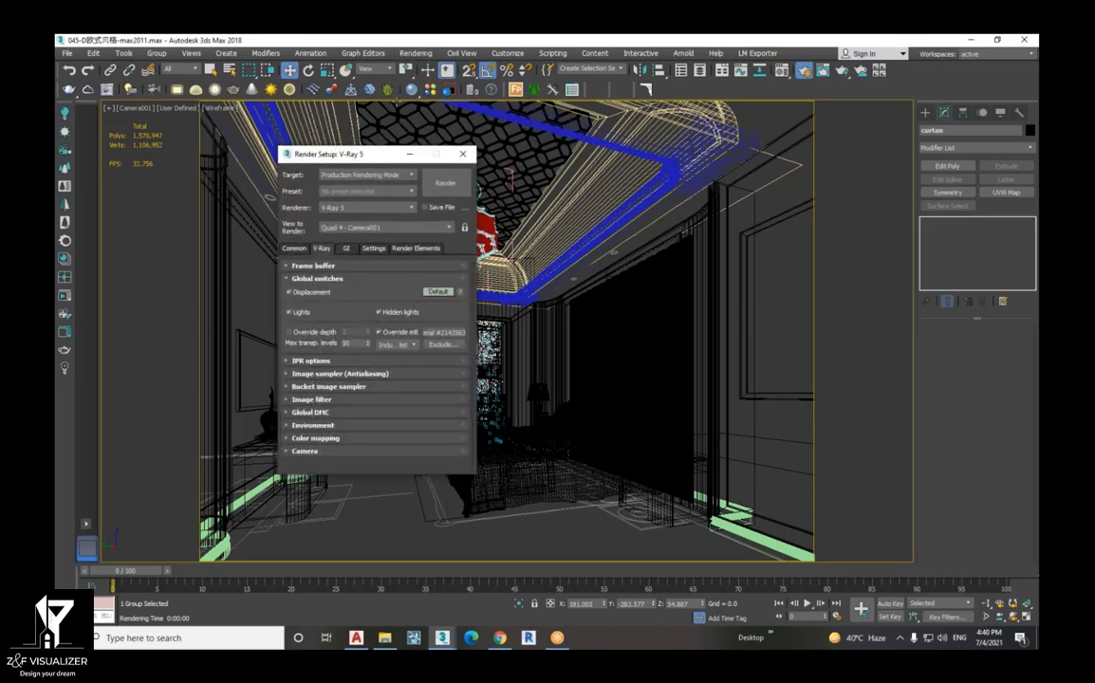
click(378, 311)
click(442, 345)
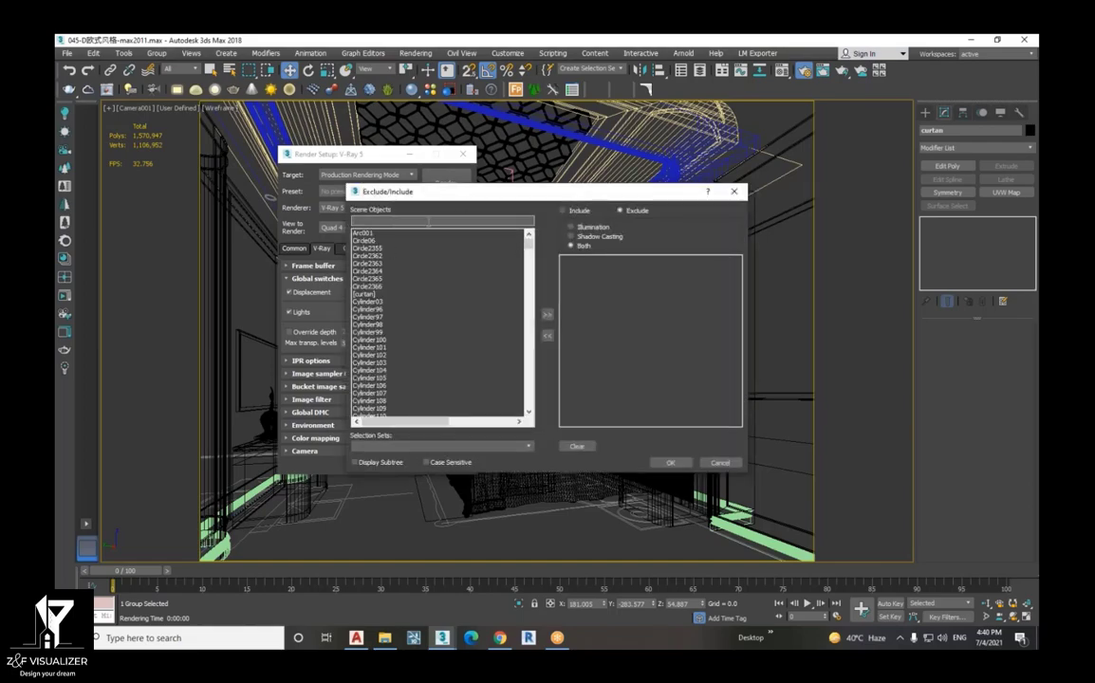
- Search the scene list for 'cu' and move the curtan group to the Exclude list
text(c)
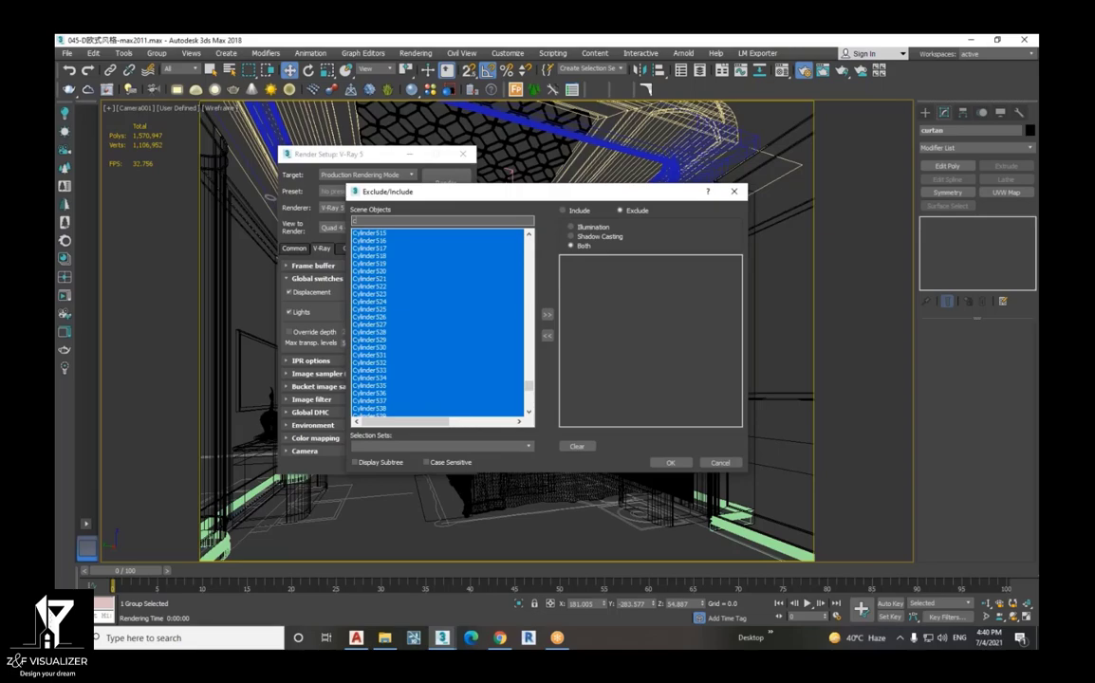
text(ur)
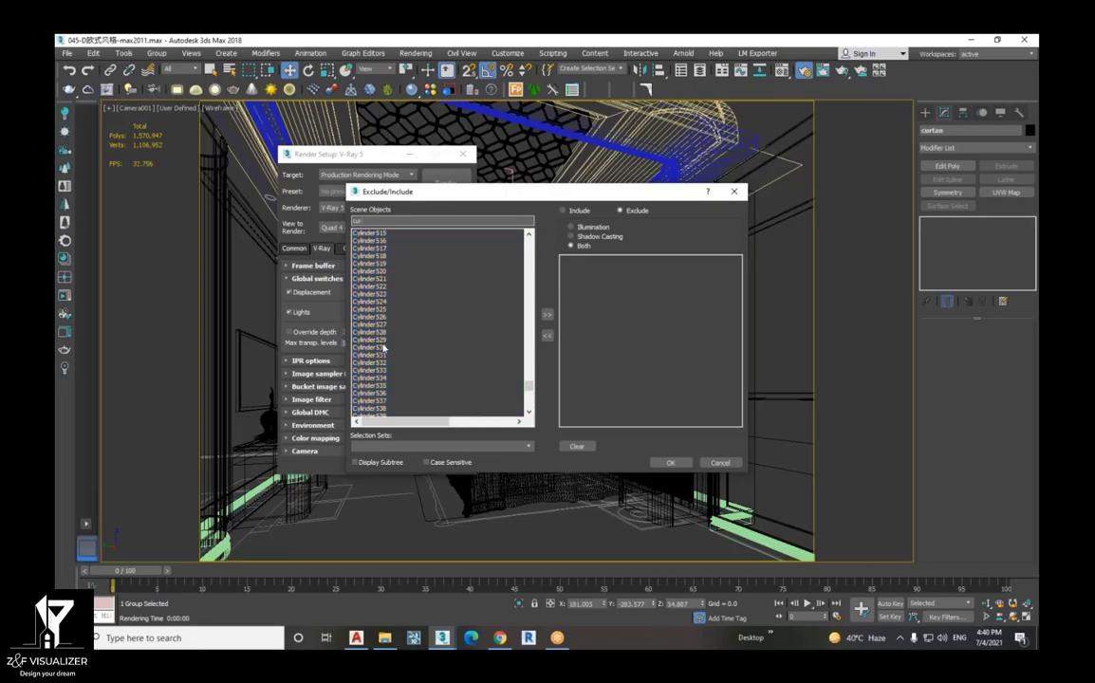
scroll(384, 348, down, 3)
scroll(398, 356, down, 3)
scroll(401, 358, down, 3)
scroll(402, 358, down, 3)
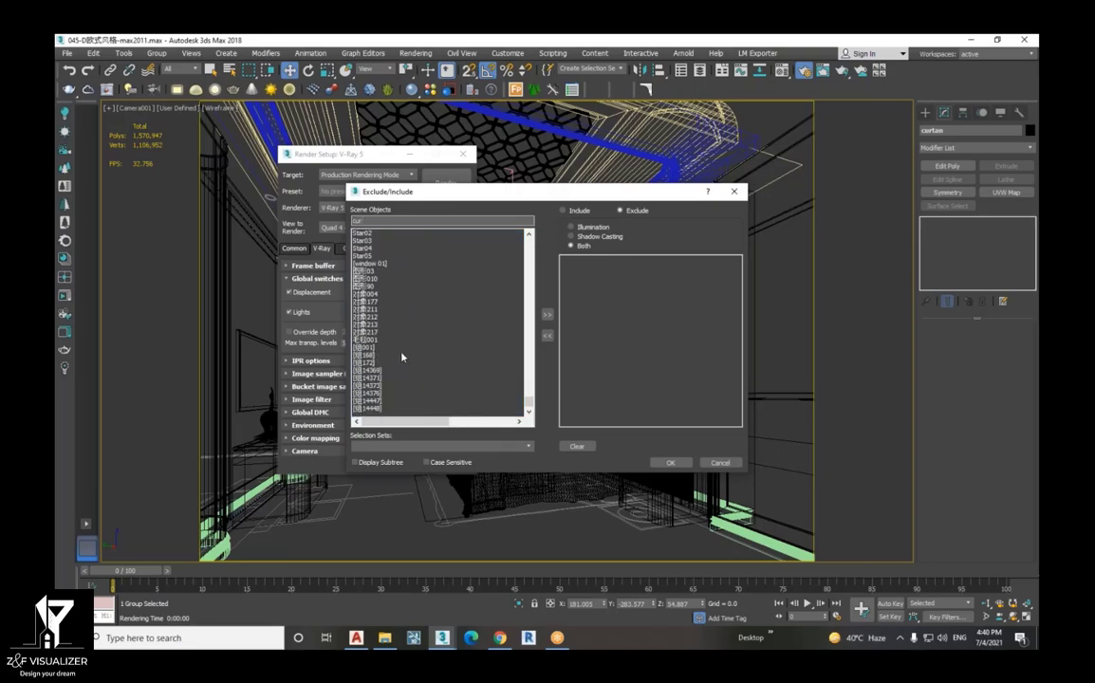
scroll(407, 356, up, 3)
scroll(408, 355, up, 3)
scroll(408, 355, up, 3)
scroll(408, 355, up, 2)
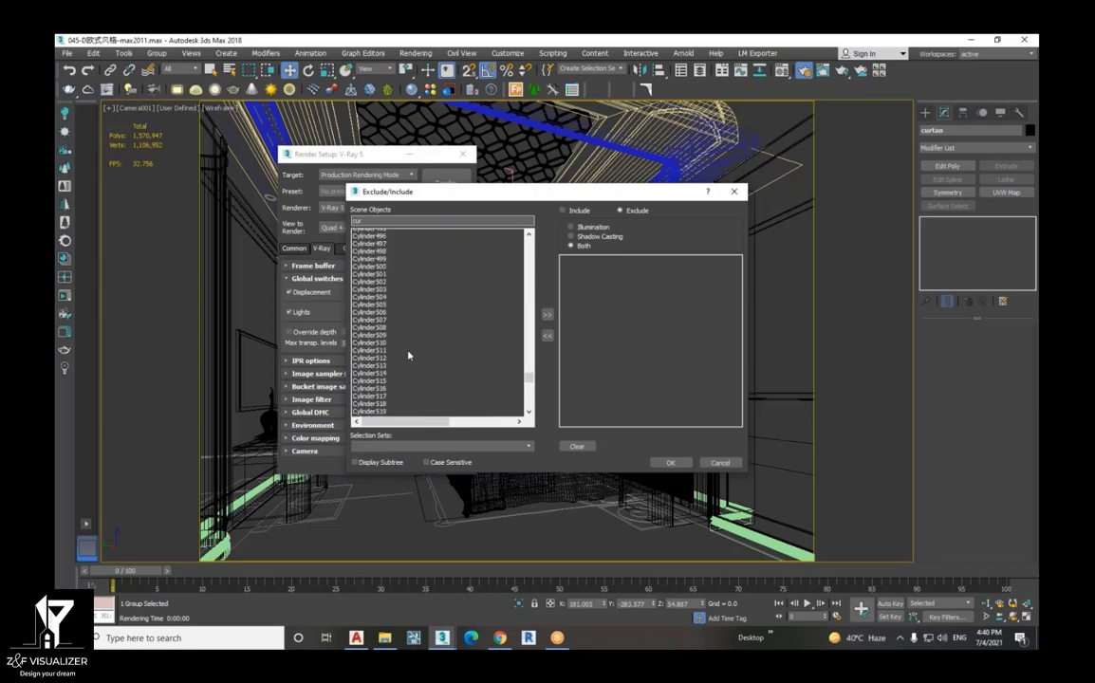
scroll(408, 355, up, 3)
scroll(408, 355, up, 3)
scroll(408, 355, up, 3)
scroll(408, 355, up, 2)
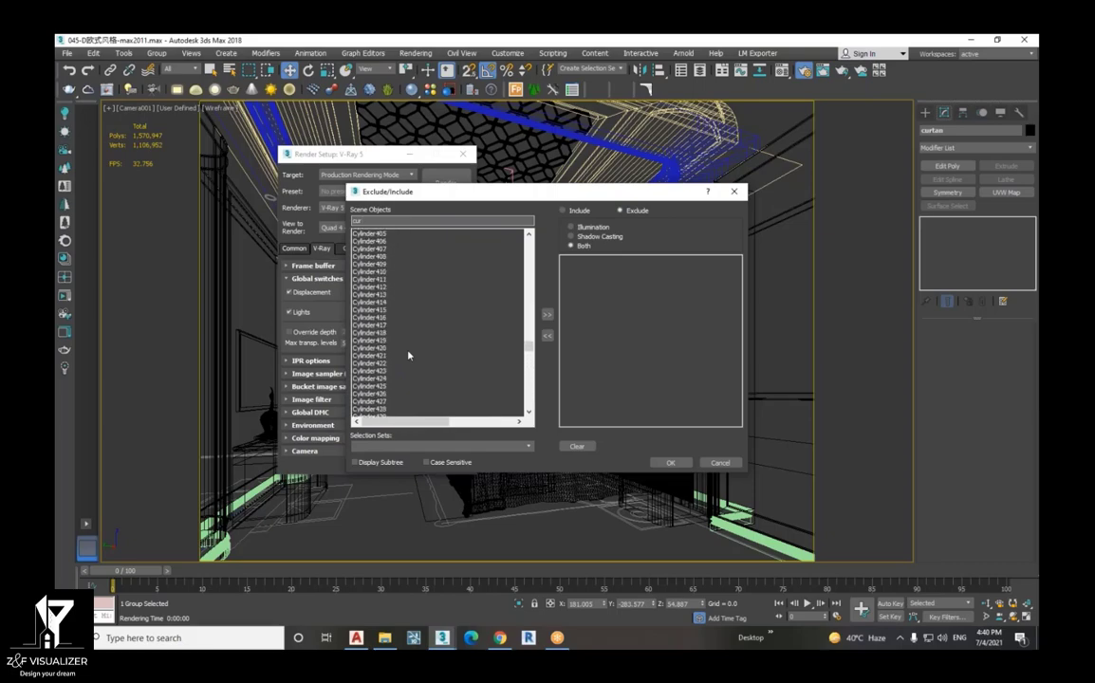
scroll(408, 355, up, 3)
scroll(408, 354, up, 3)
scroll(408, 355, up, 3)
scroll(408, 355, up, 2)
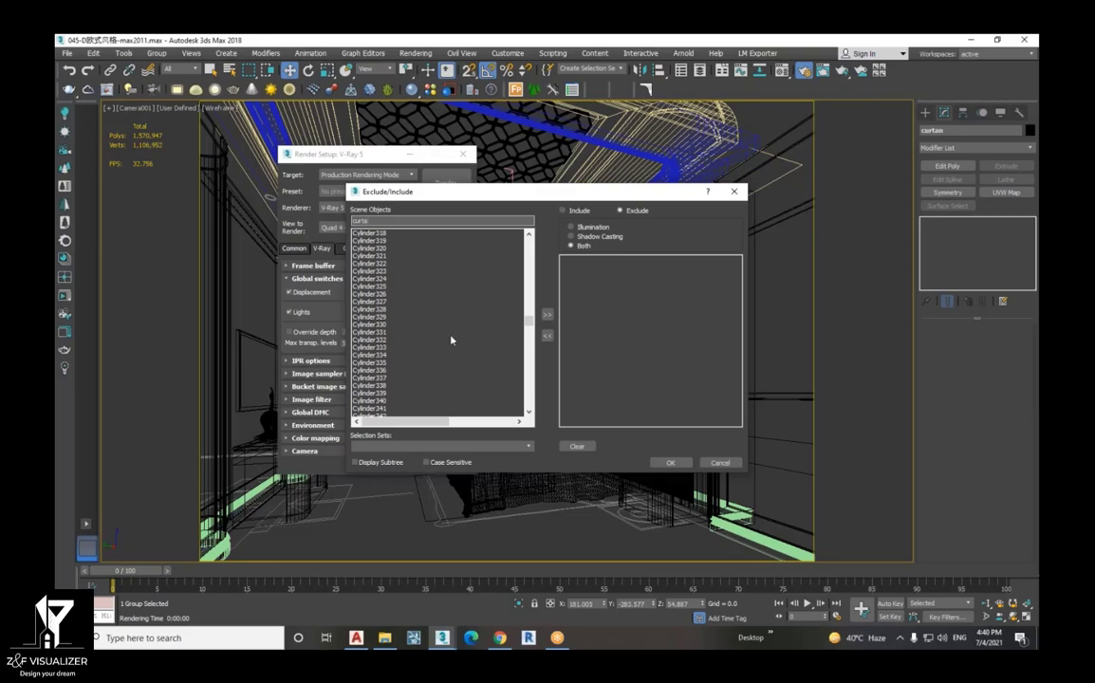
drag(529, 319, 524, 246)
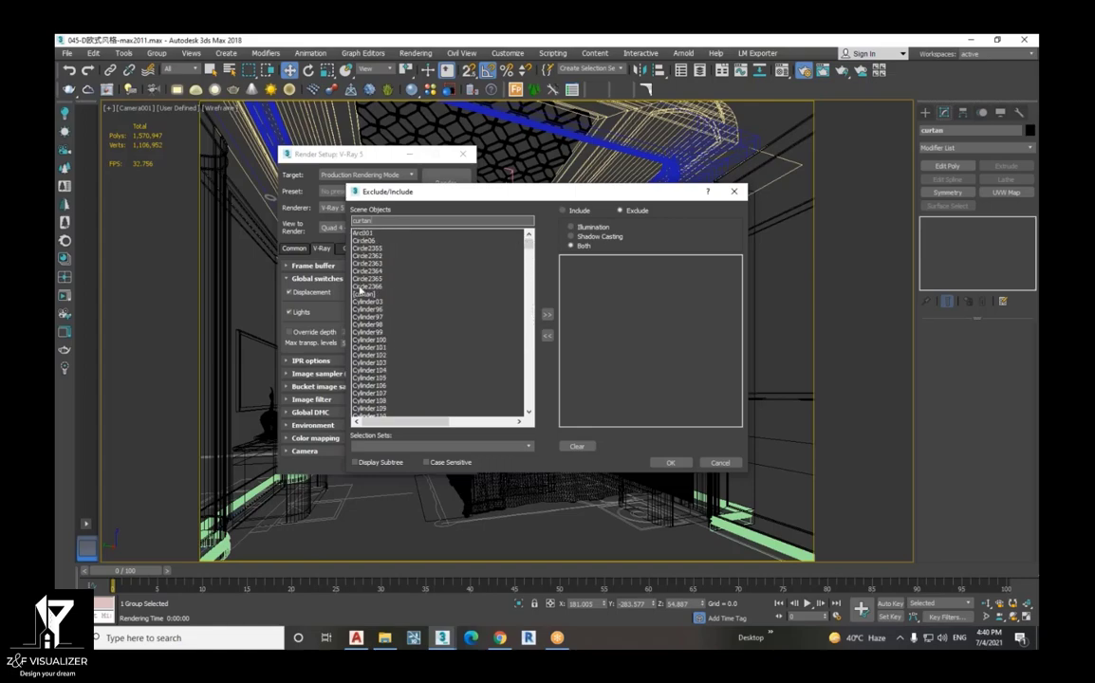
click(364, 294)
click(546, 315)
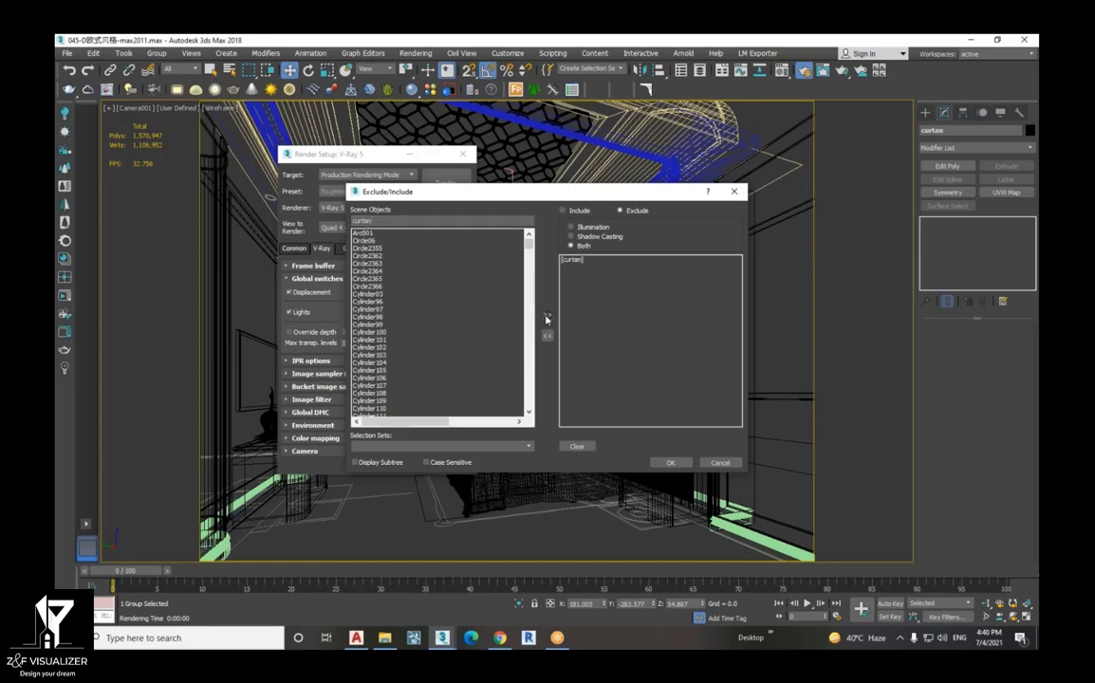
- Add window 01 to the Exclude list as well and confirm the dialog
click(373, 220)
click(375, 271)
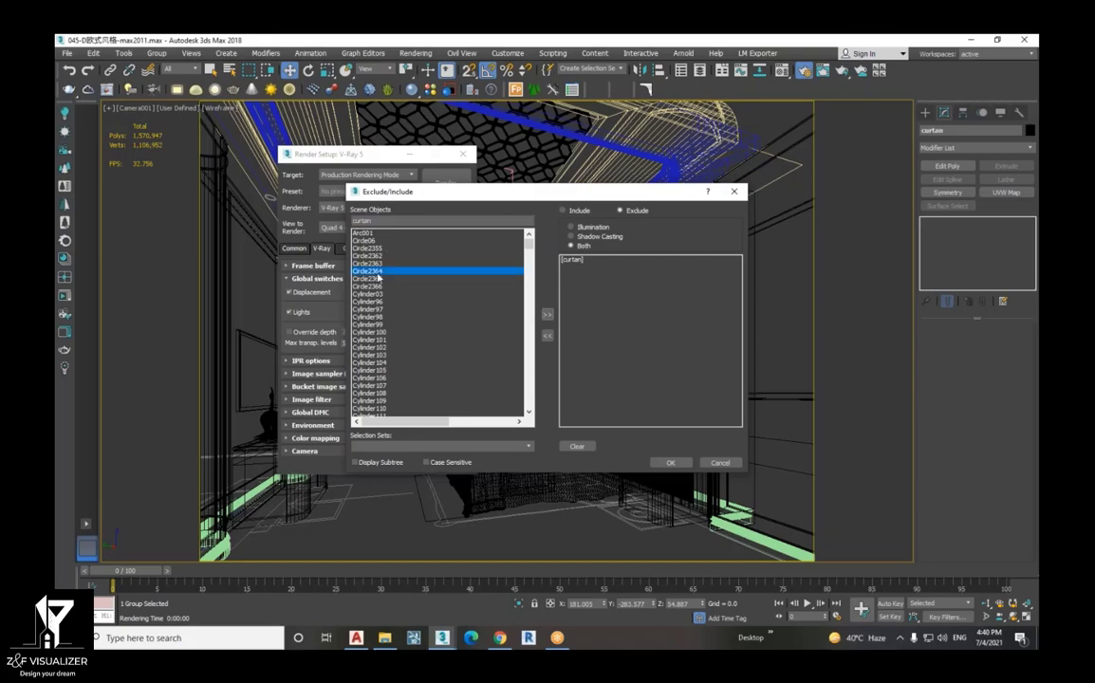
scroll(389, 342, down, 15)
click(400, 405)
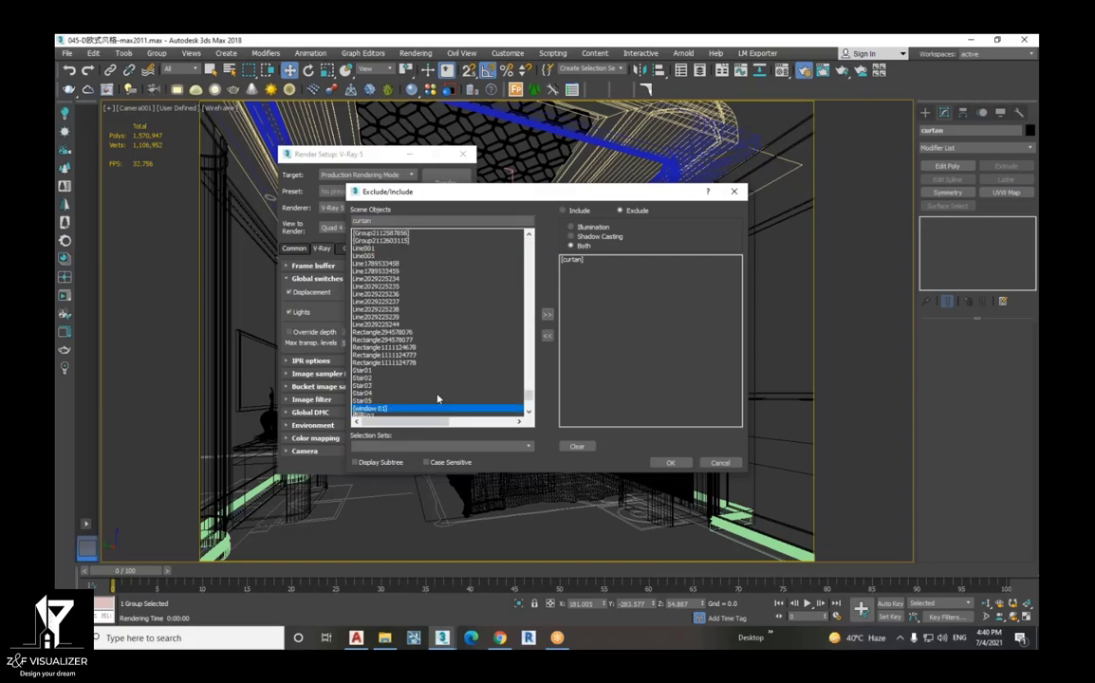
click(547, 313)
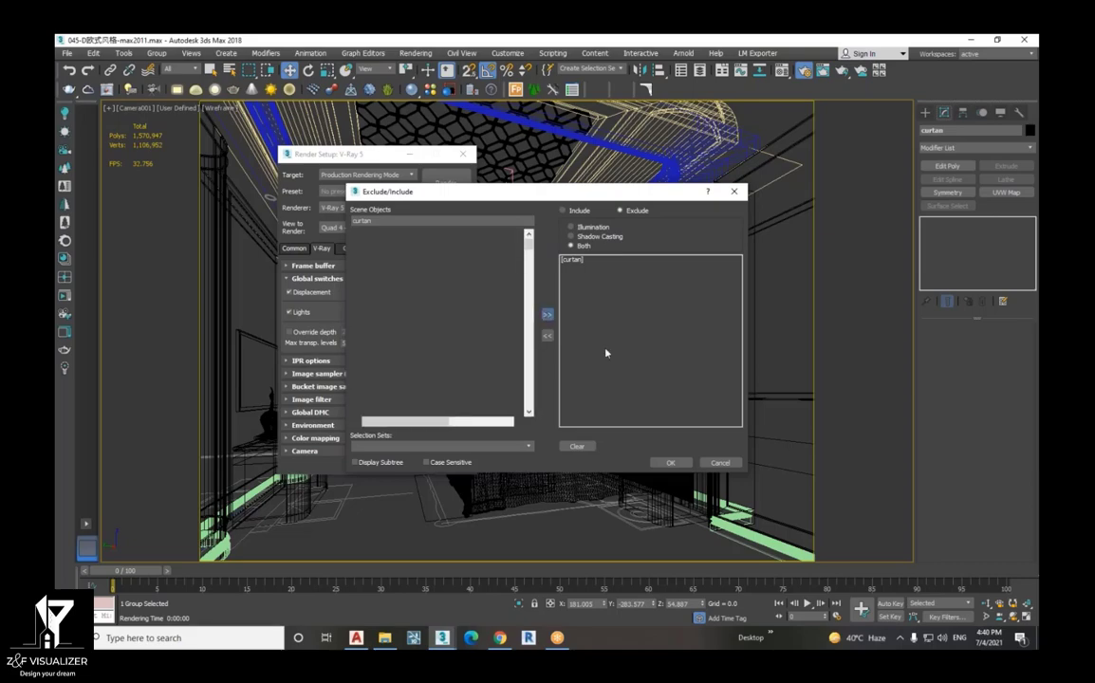
click(671, 464)
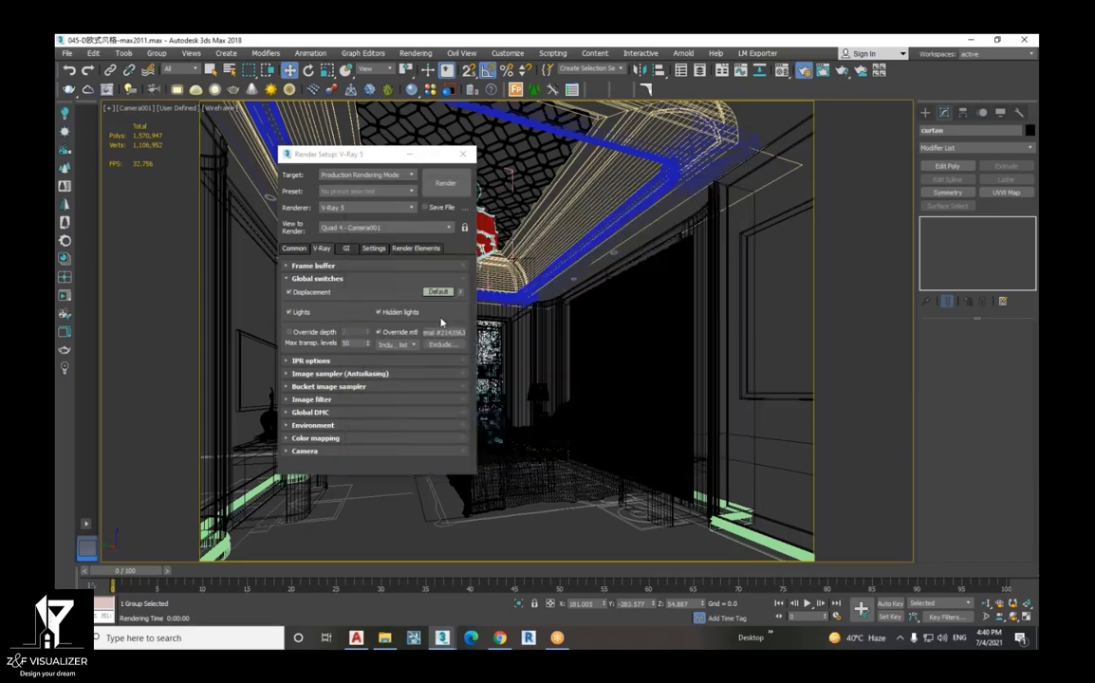
- Expand the IPR options in Render Setup and start an interactive V-Ray render
click(295, 279)
click(308, 291)
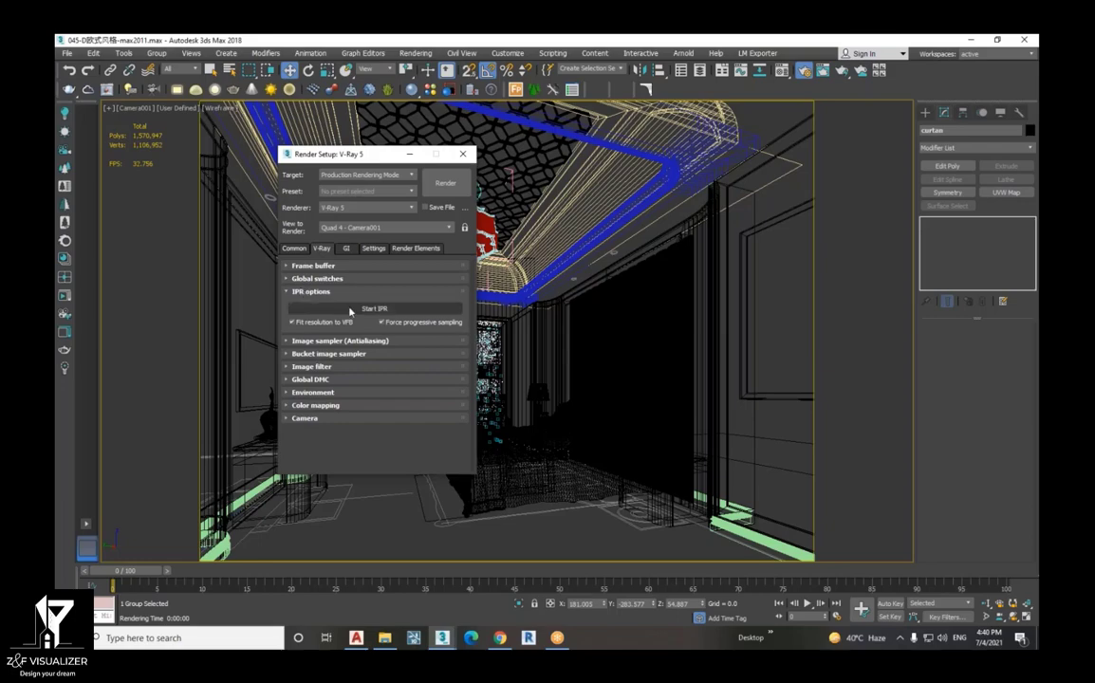
click(349, 312)
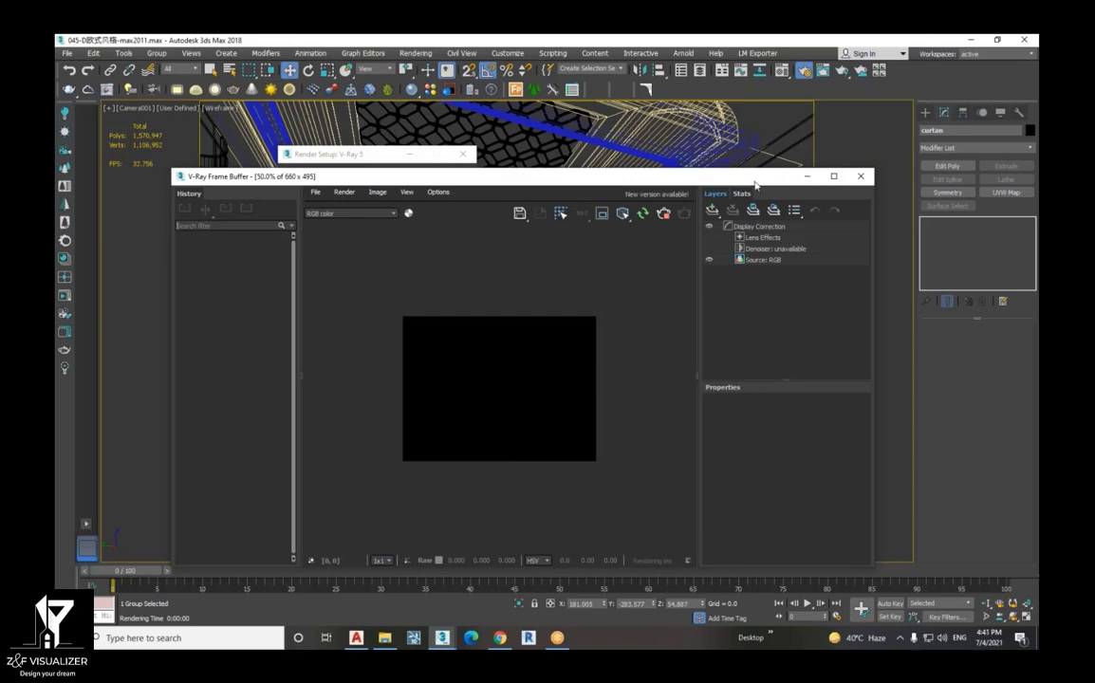
- Minimize Render Setup and reposition the V-Ray Frame Buffer window
mouse_move(758, 179)
mouse_down()
mouse_move(556, 316)
mouse_move(424, 300)
mouse_up()
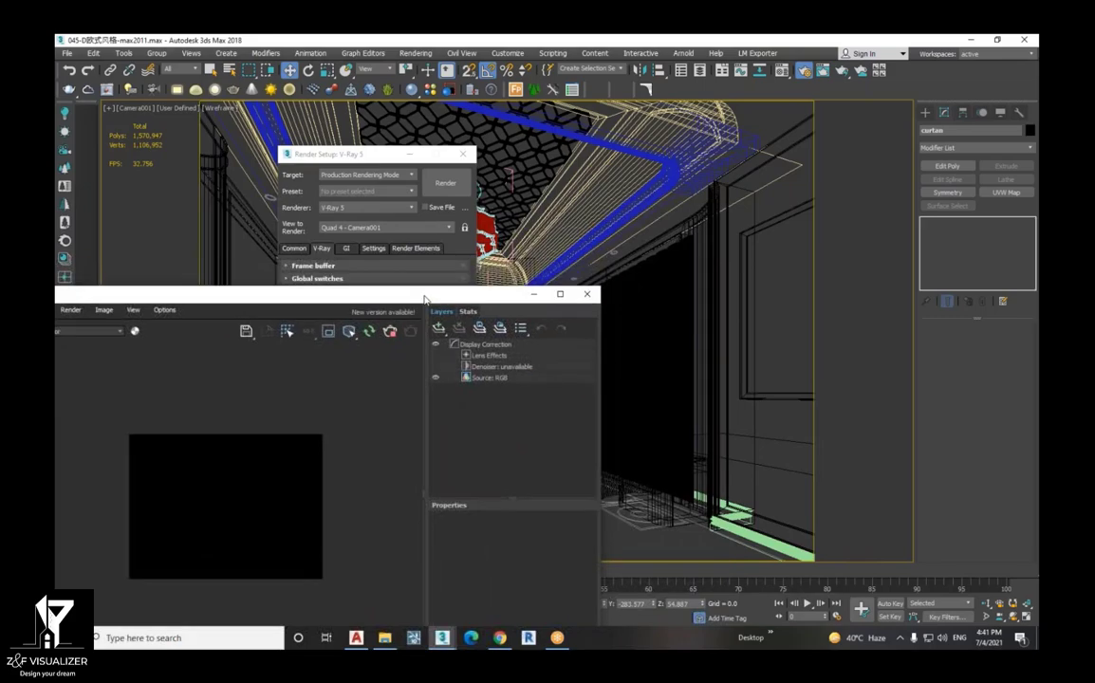
click(410, 166)
click(409, 153)
drag(491, 294, 405, 254)
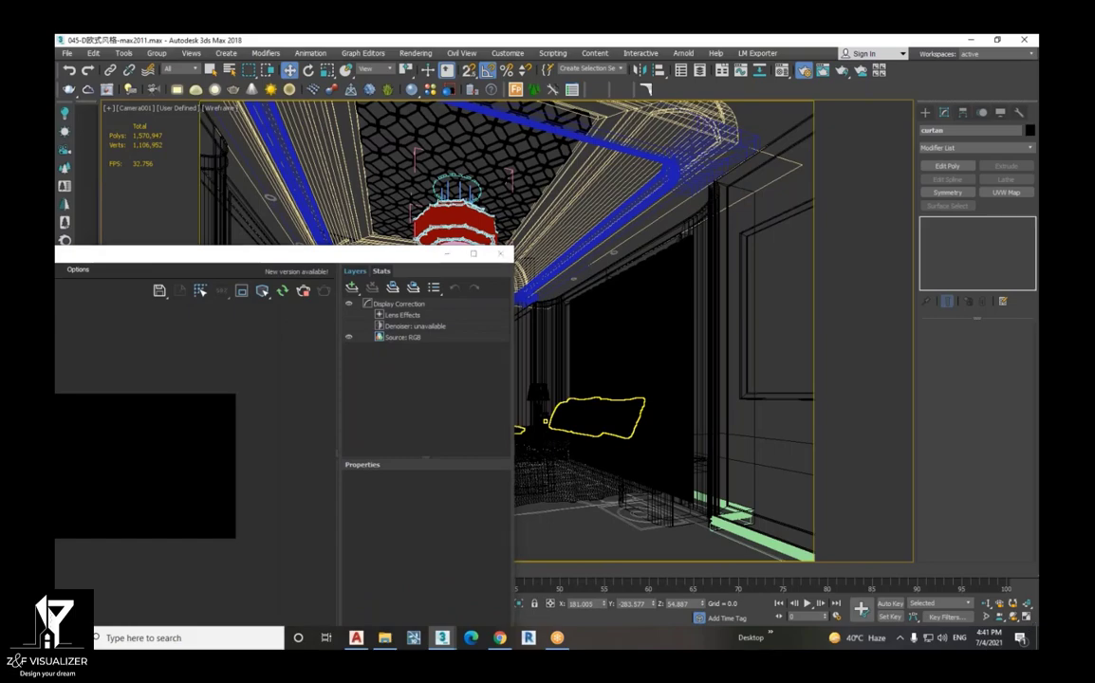
- Switch to a two-vertical-pane layout showing Camera001 and an Orthographic view
right_click(1027, 617)
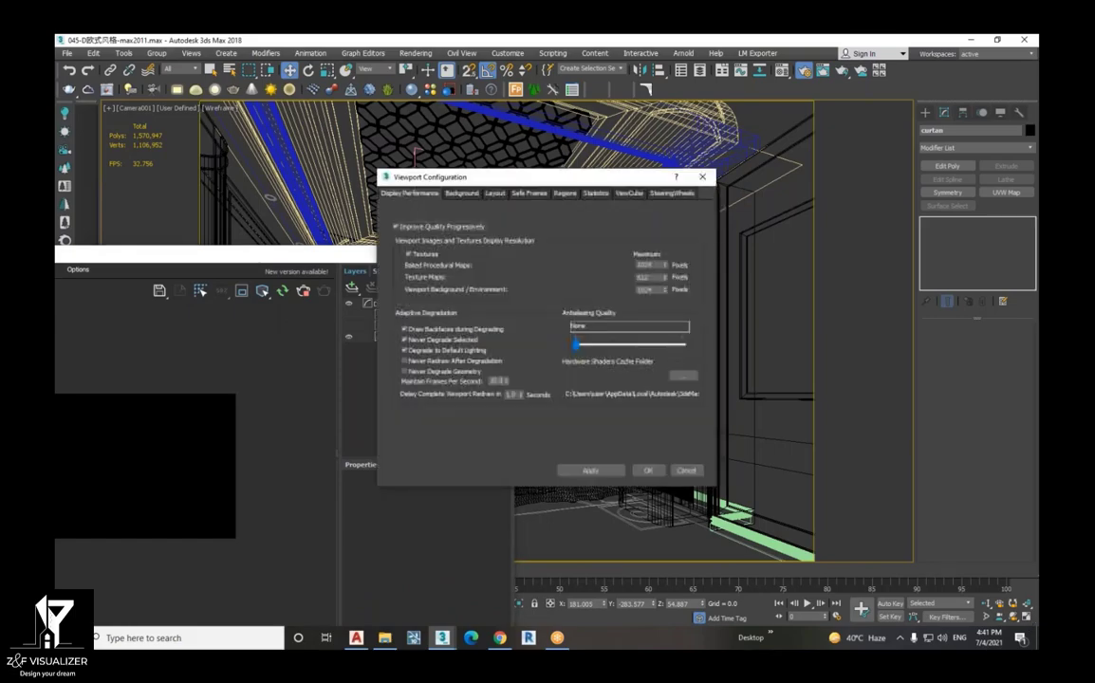
click(496, 194)
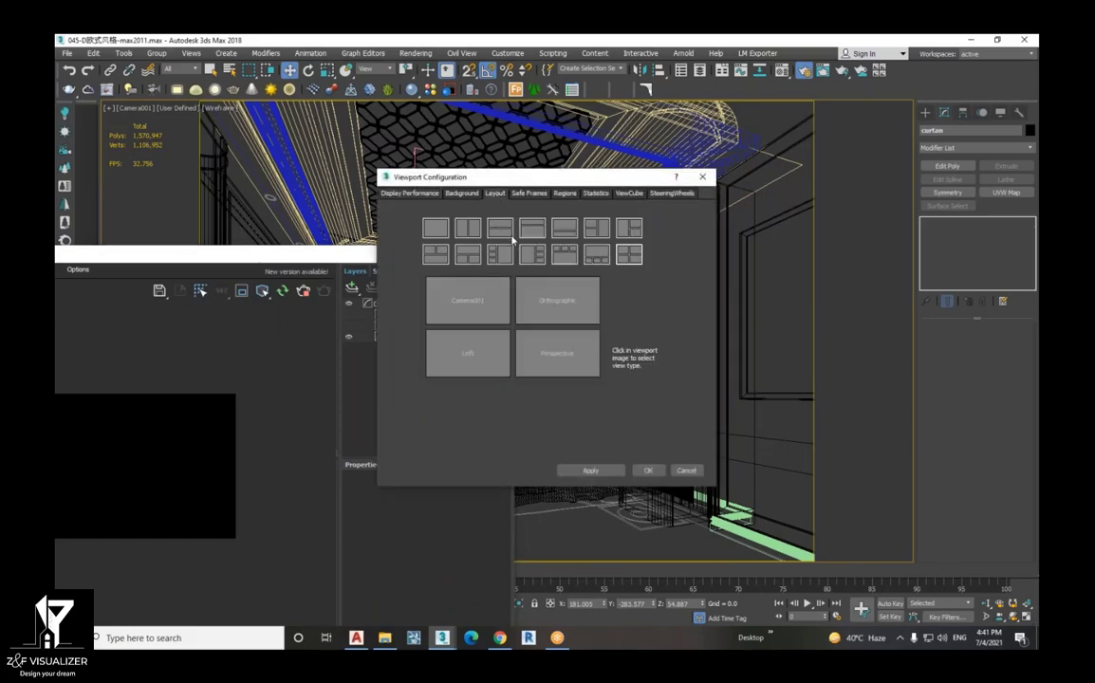
click(469, 230)
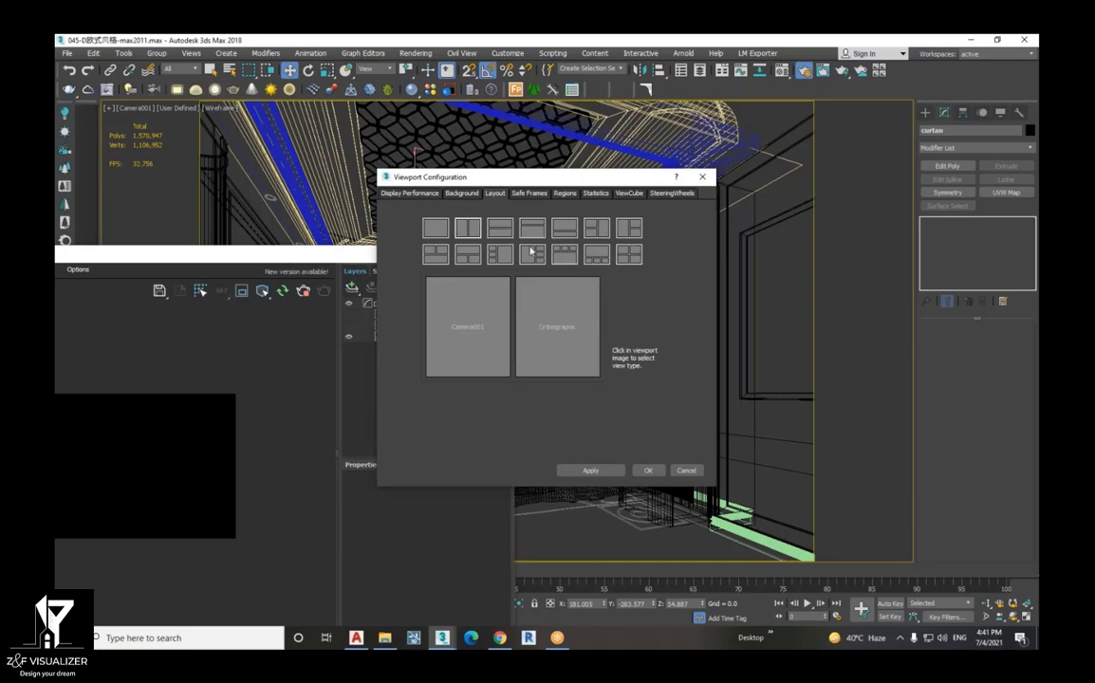
click(648, 472)
drag(303, 261, 470, 396)
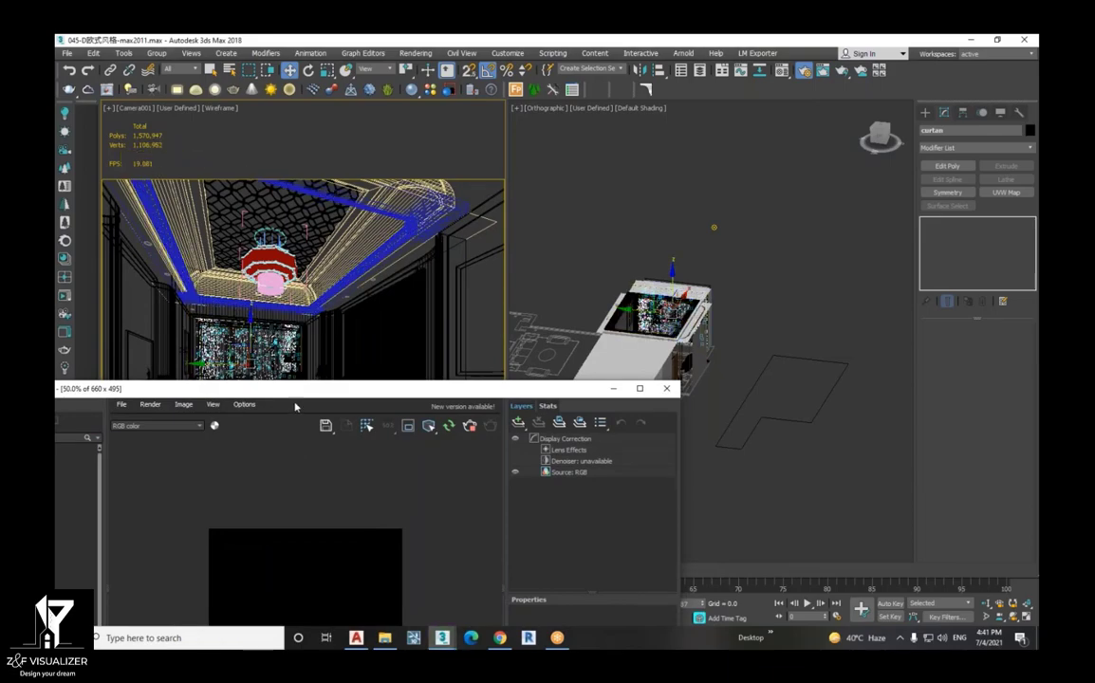
- Move the frame buffer aside and reopen Render Setup from the Rendering menu
mouse_move(271, 397)
mouse_down()
mouse_move(425, 331)
mouse_move(319, 337)
mouse_up()
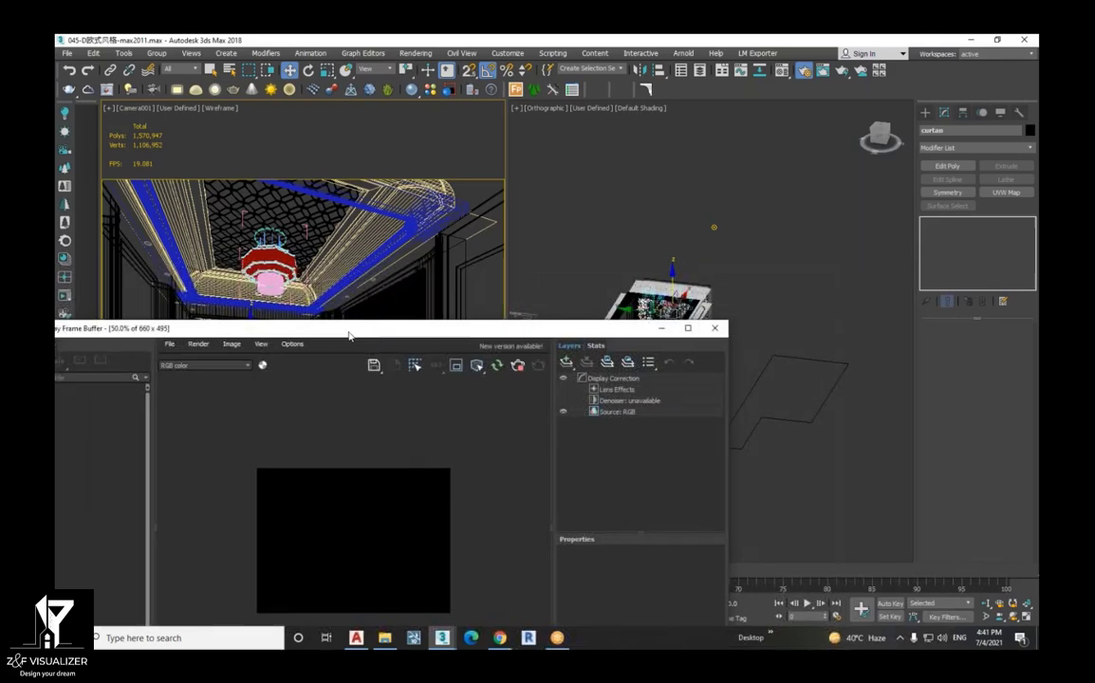
click(420, 55)
click(447, 115)
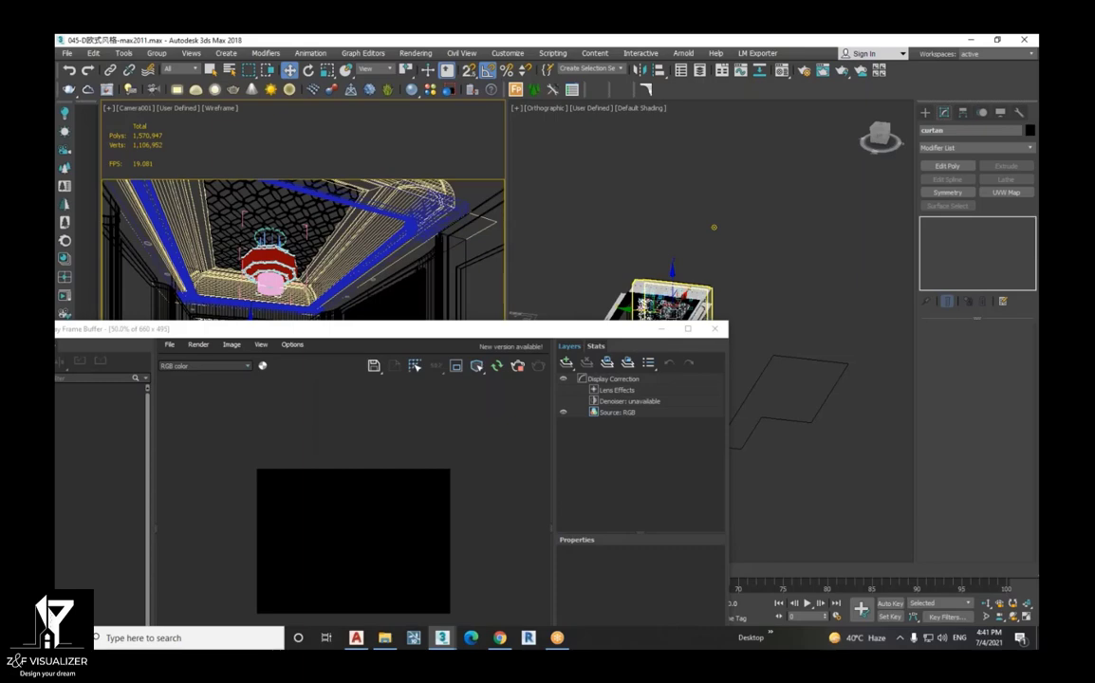
click(414, 54)
click(435, 115)
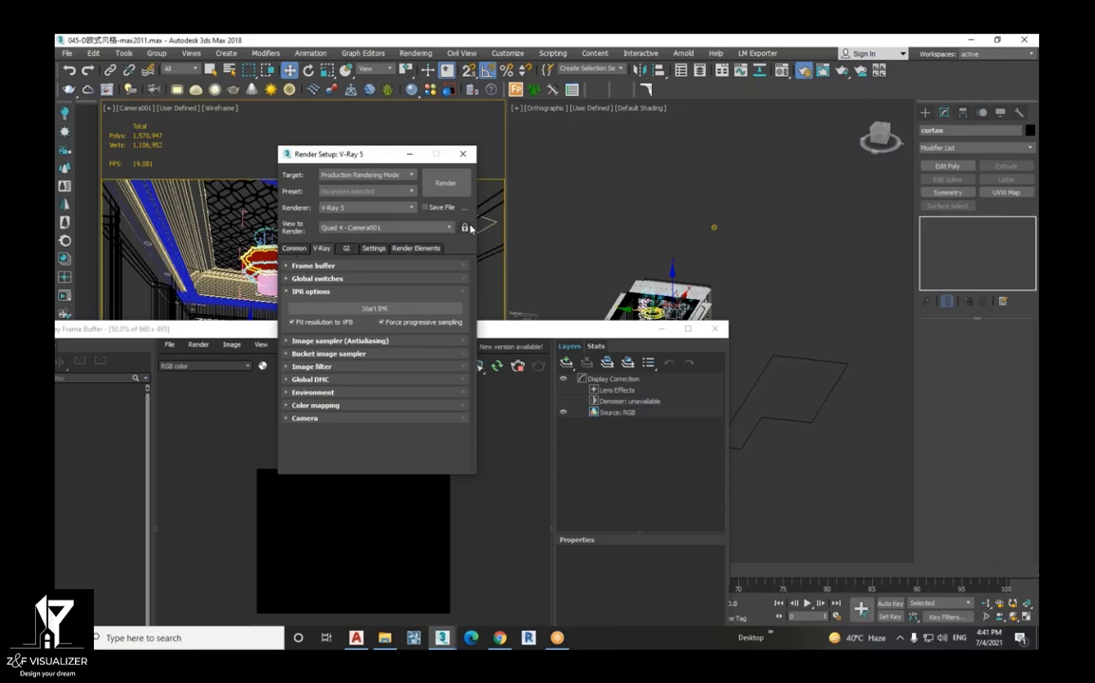
- Lock View to Render on Camera001, close Render Setup with F10, and move the frame buffer aside
click(233, 237)
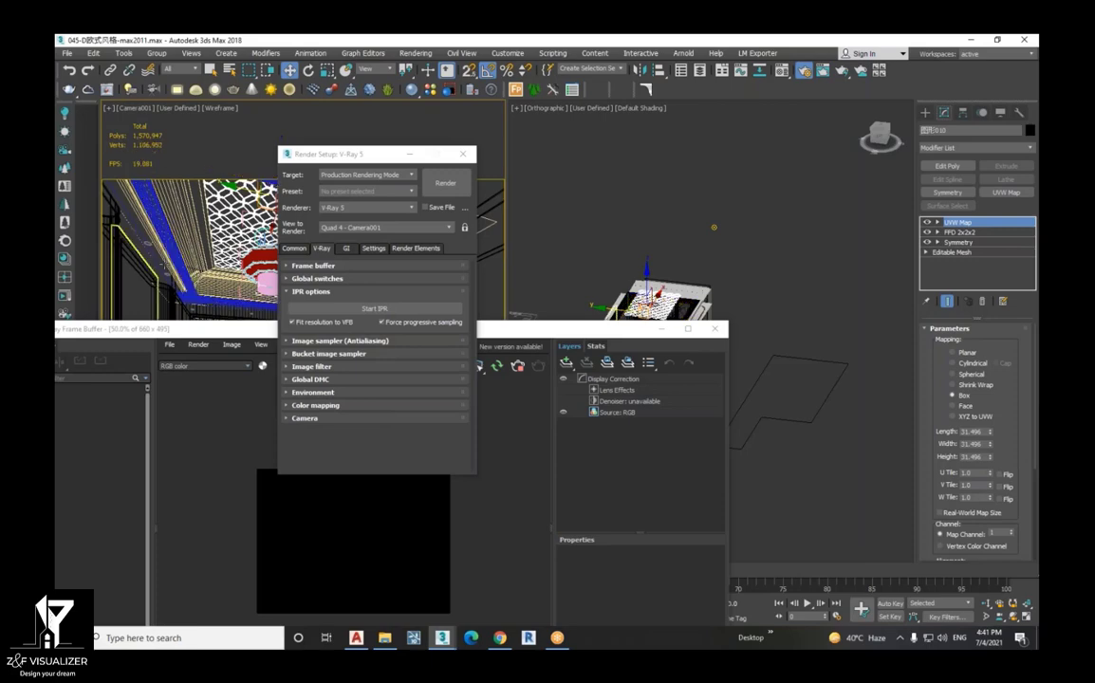
click(464, 229)
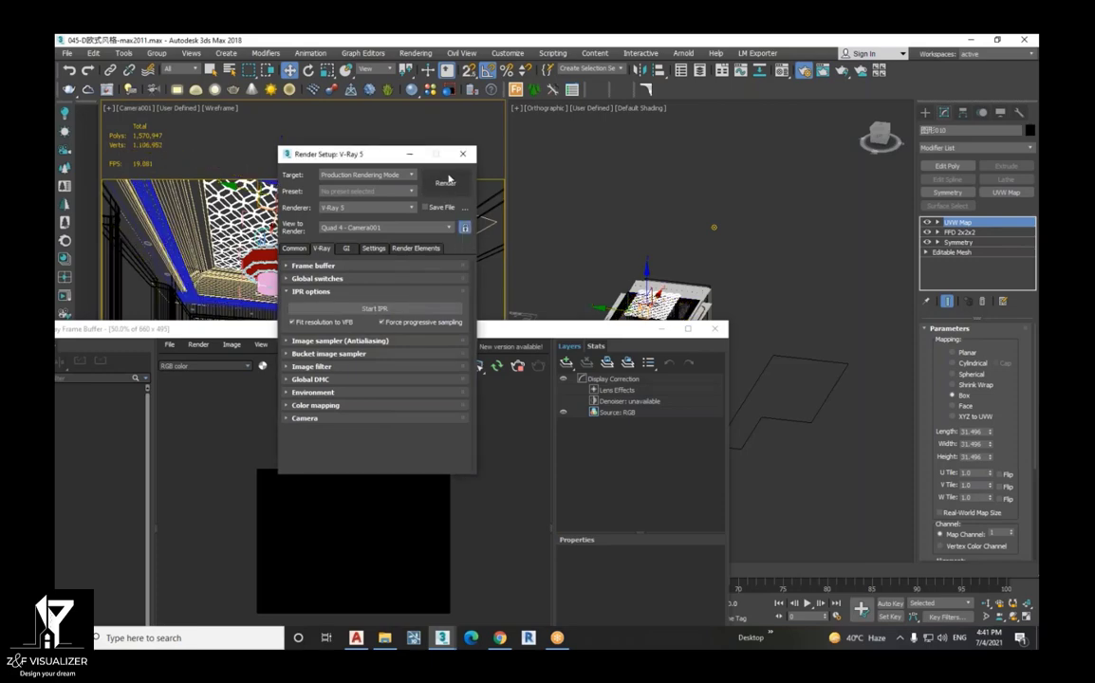
key(F10)
mouse_move(541, 324)
mouse_down()
mouse_move(501, 250)
mouse_move(398, 171)
mouse_up()
- Select the bedroom geometry and show the right viewport as a framed Top plan
click(357, 215)
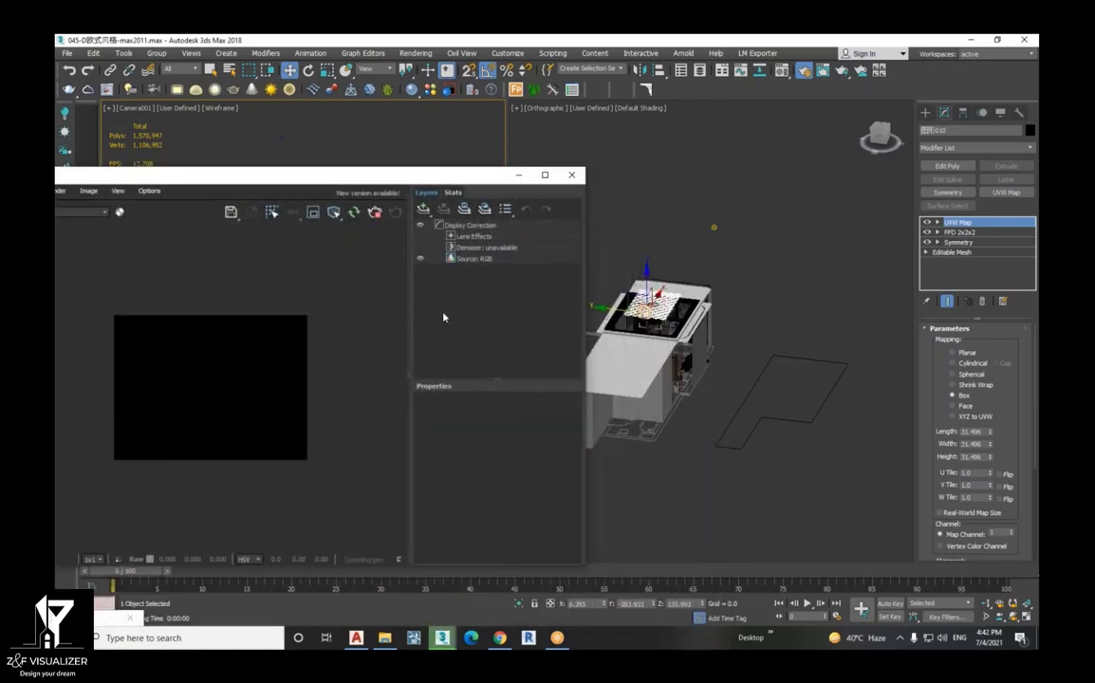
scroll(644, 362, up, 2)
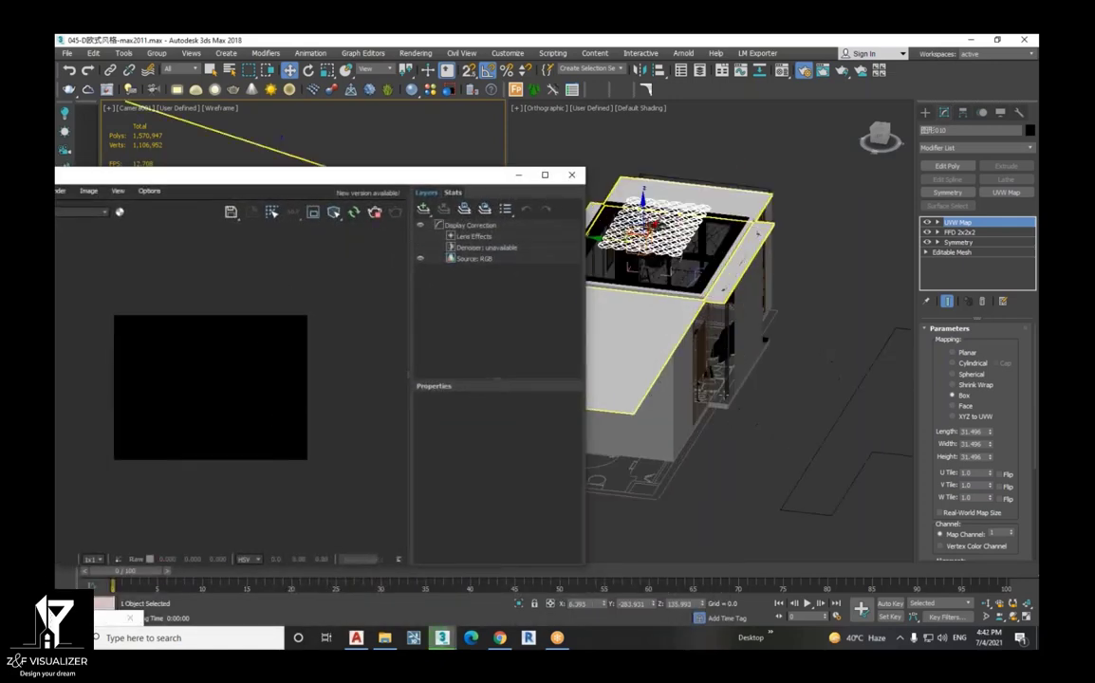
scroll(645, 362, down, 4)
click(716, 418)
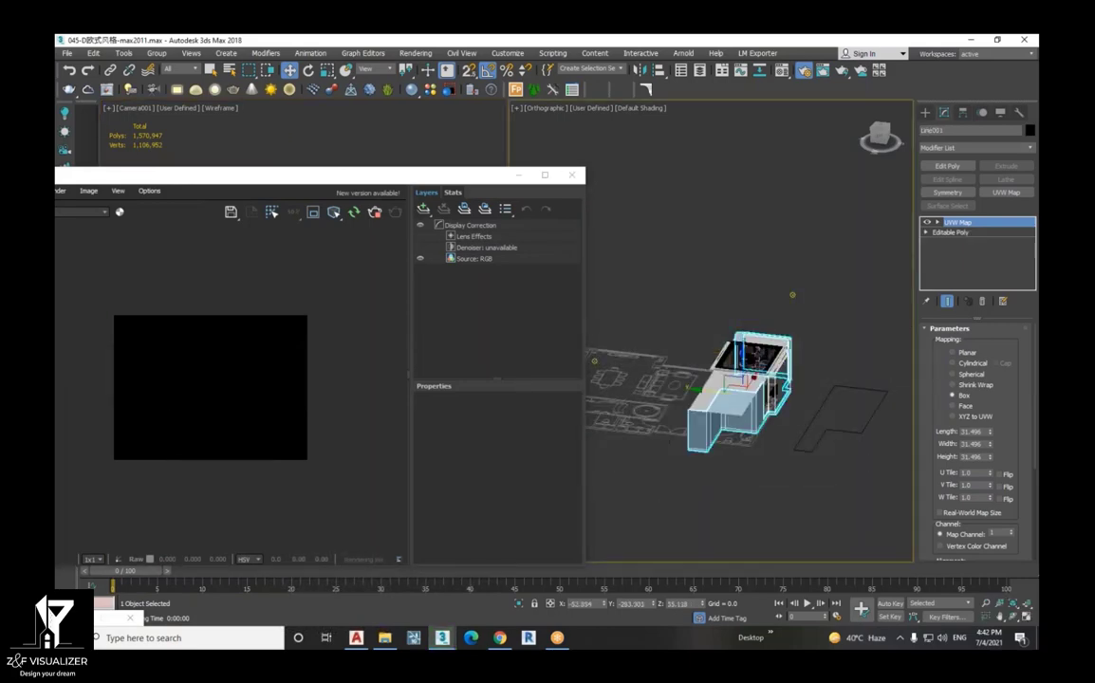
key(t)
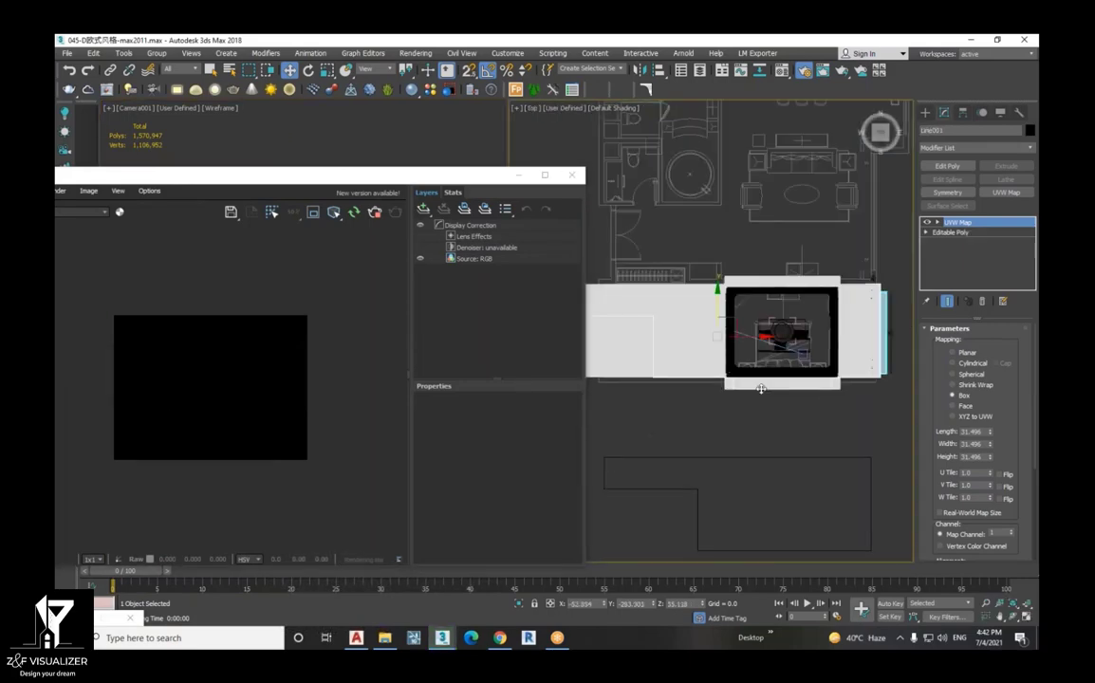
scroll(780, 377, down, 3)
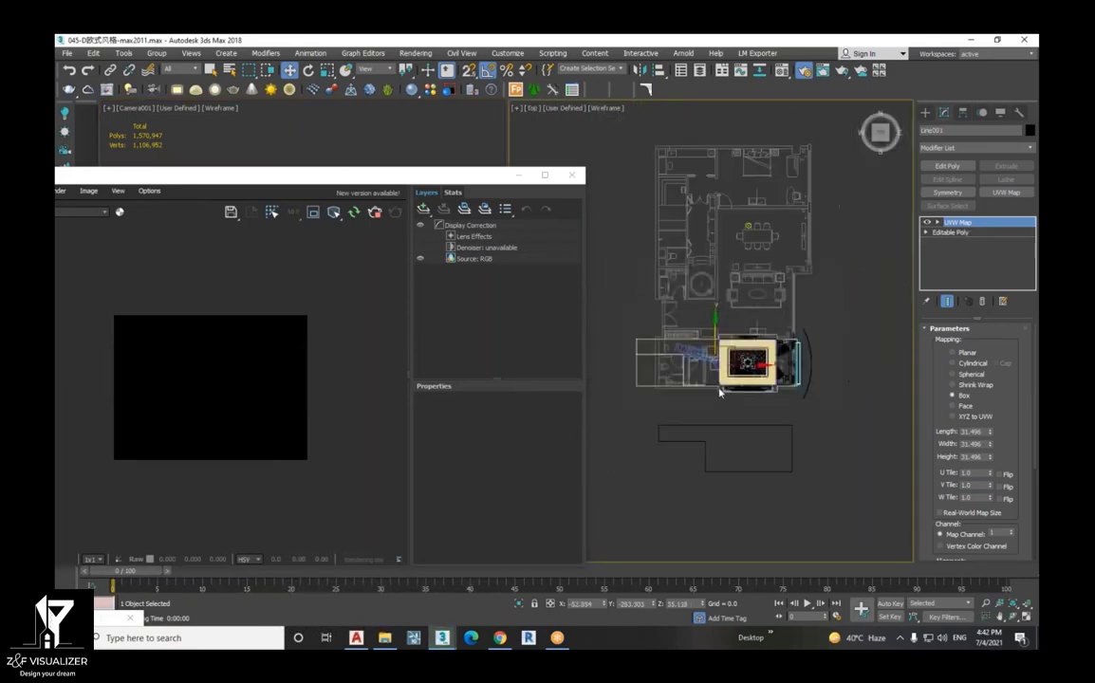
- Create a VRaySun dragged from outside the bedroom window toward the room in Top view
click(926, 113)
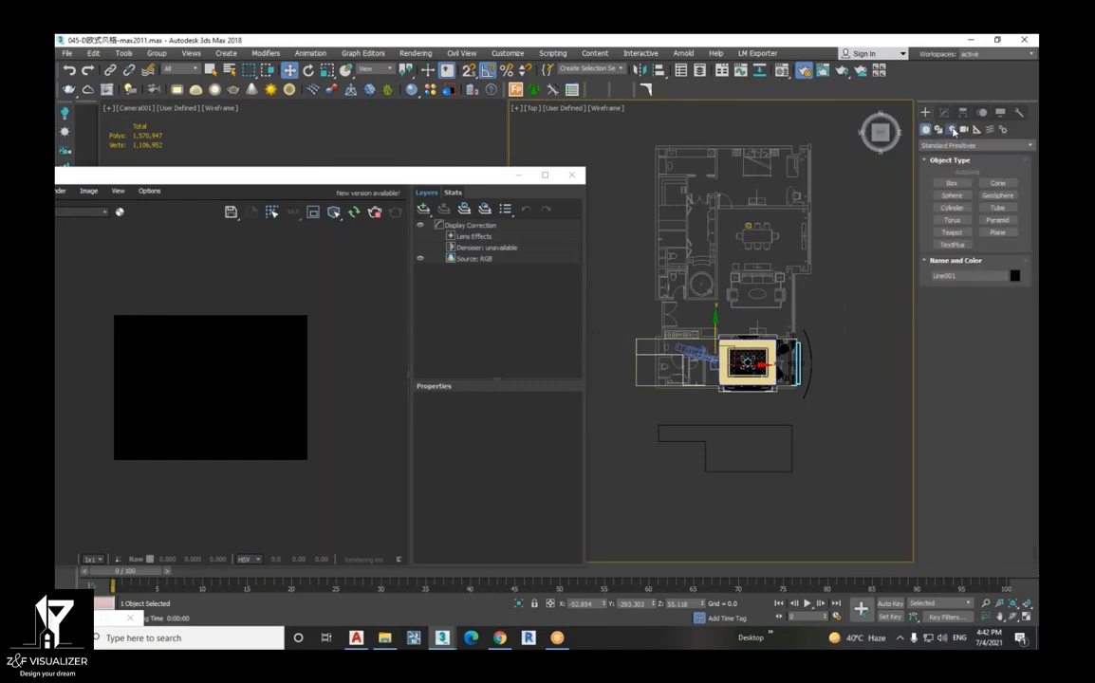
click(953, 130)
click(975, 145)
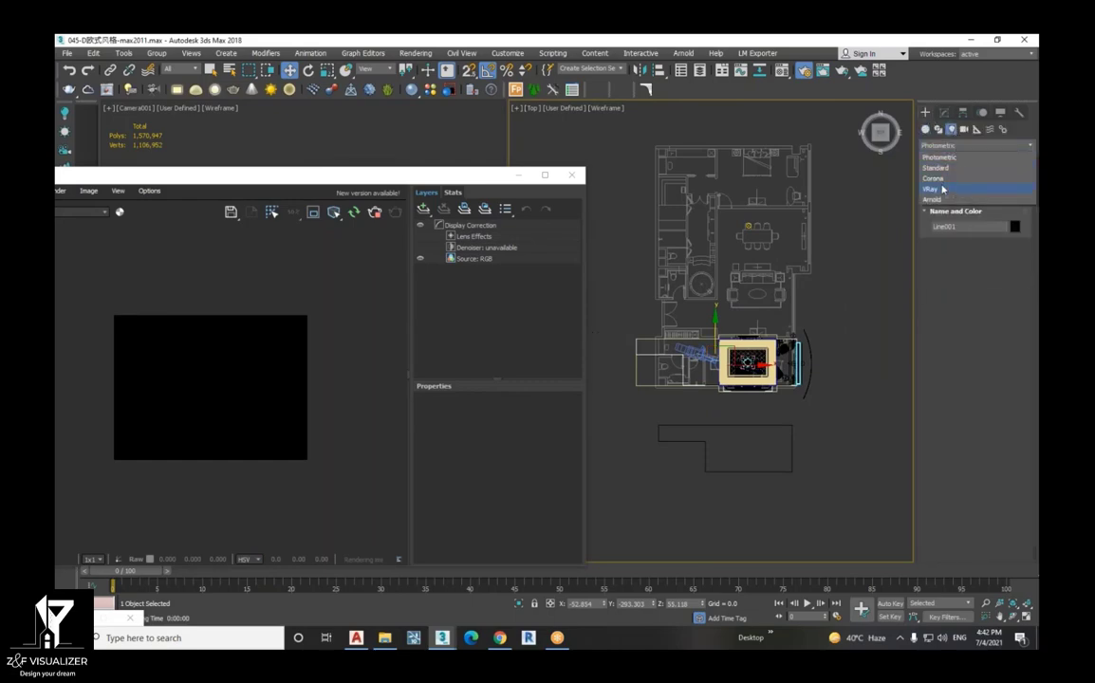
click(942, 193)
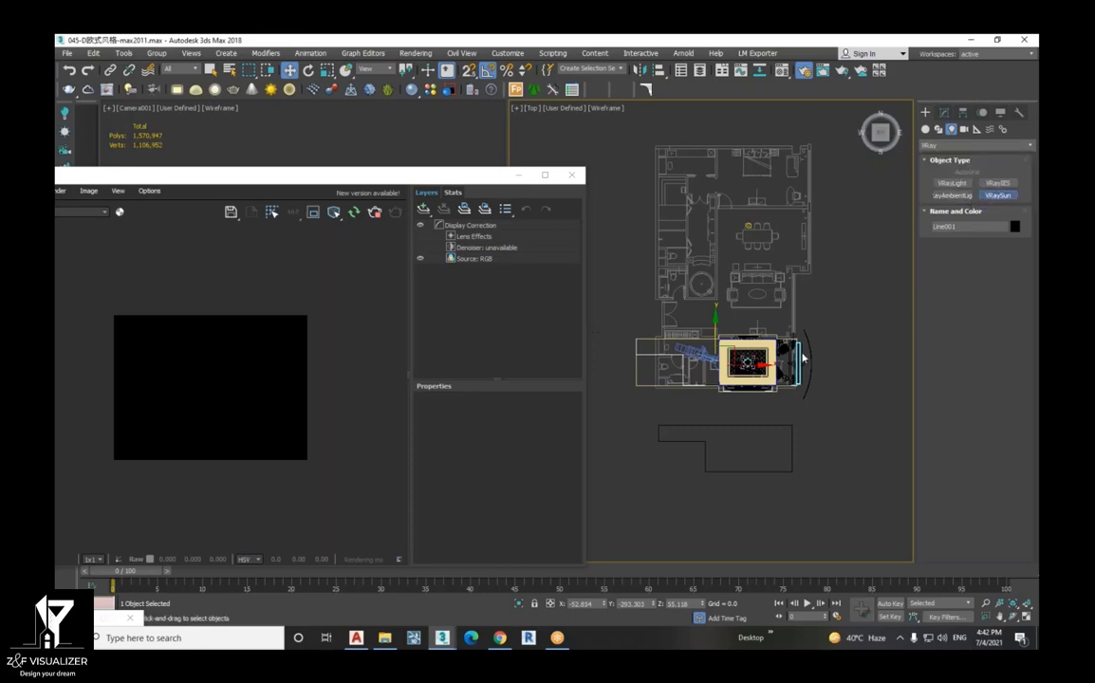
click(997, 195)
scroll(796, 357, down, 2)
scroll(767, 371, down, 2)
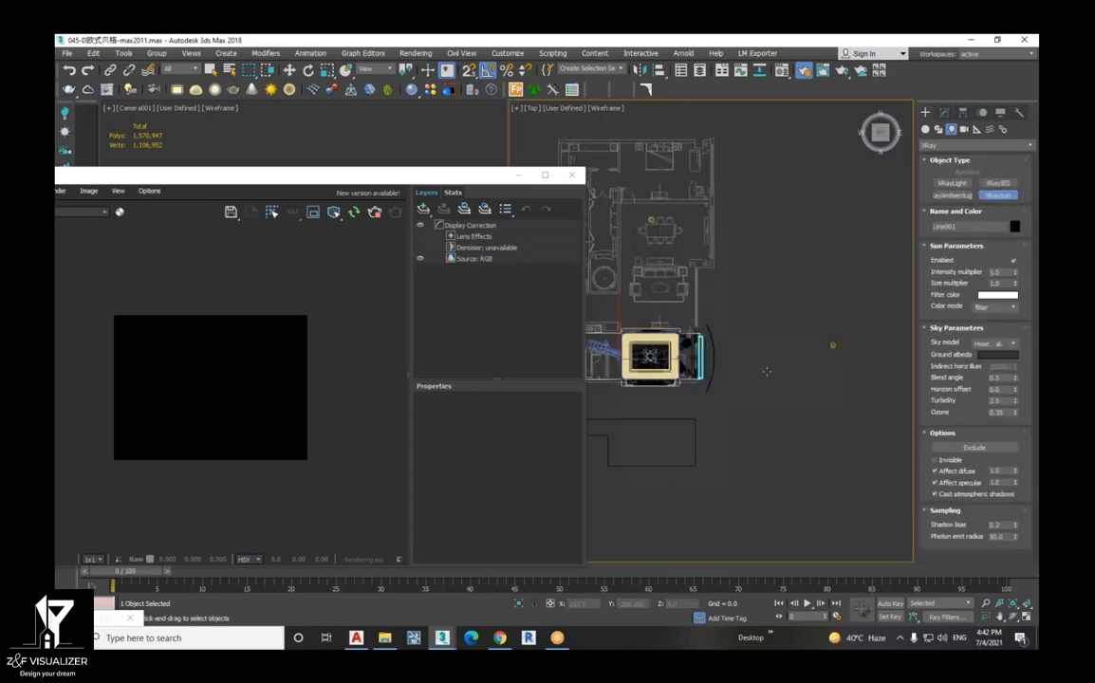
drag(710, 359, 852, 319)
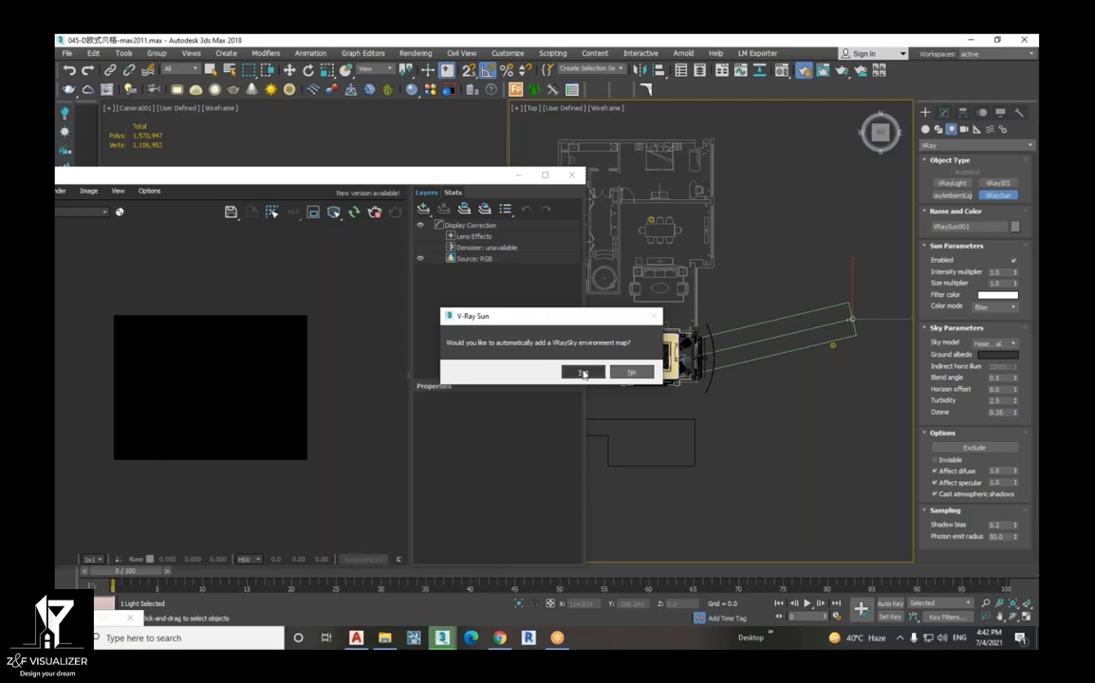
- Accept the VRaySky environment map and show the right viewport in Front view
click(631, 371)
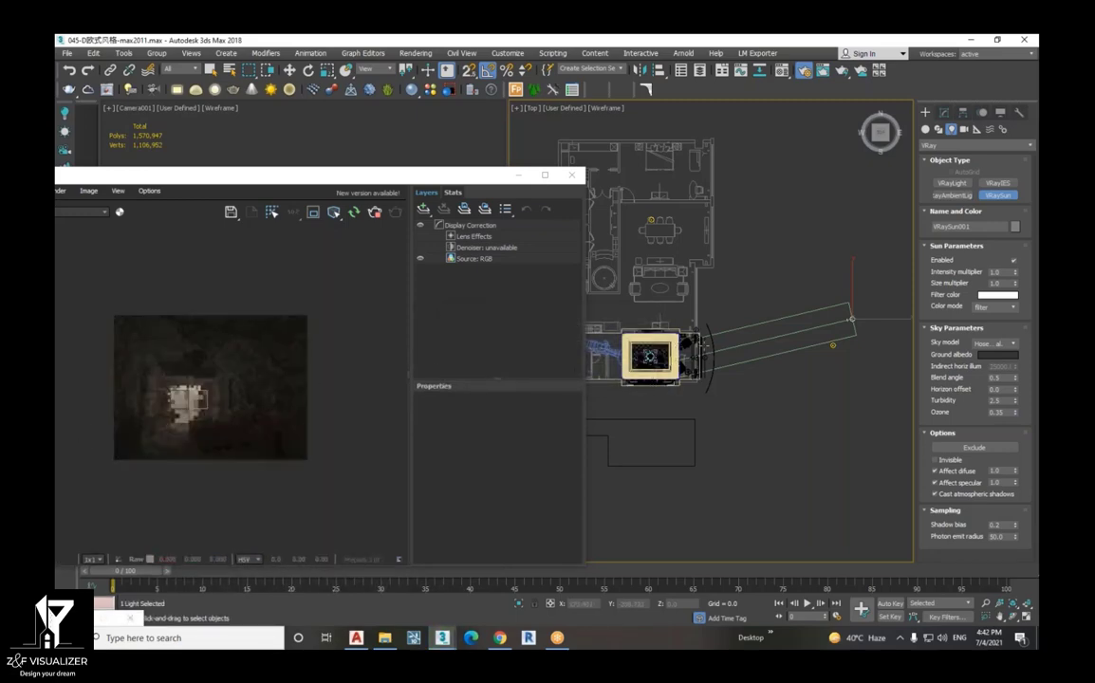
click(289, 72)
scroll(712, 423, down, 2)
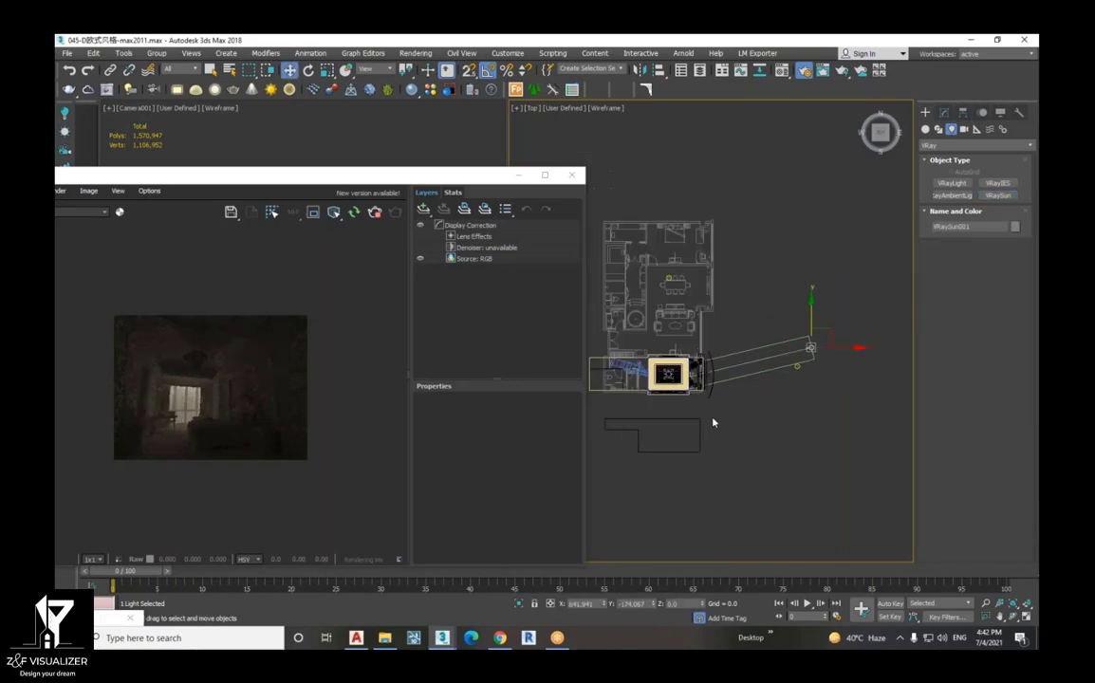
scroll(712, 423, down, 2)
key(f)
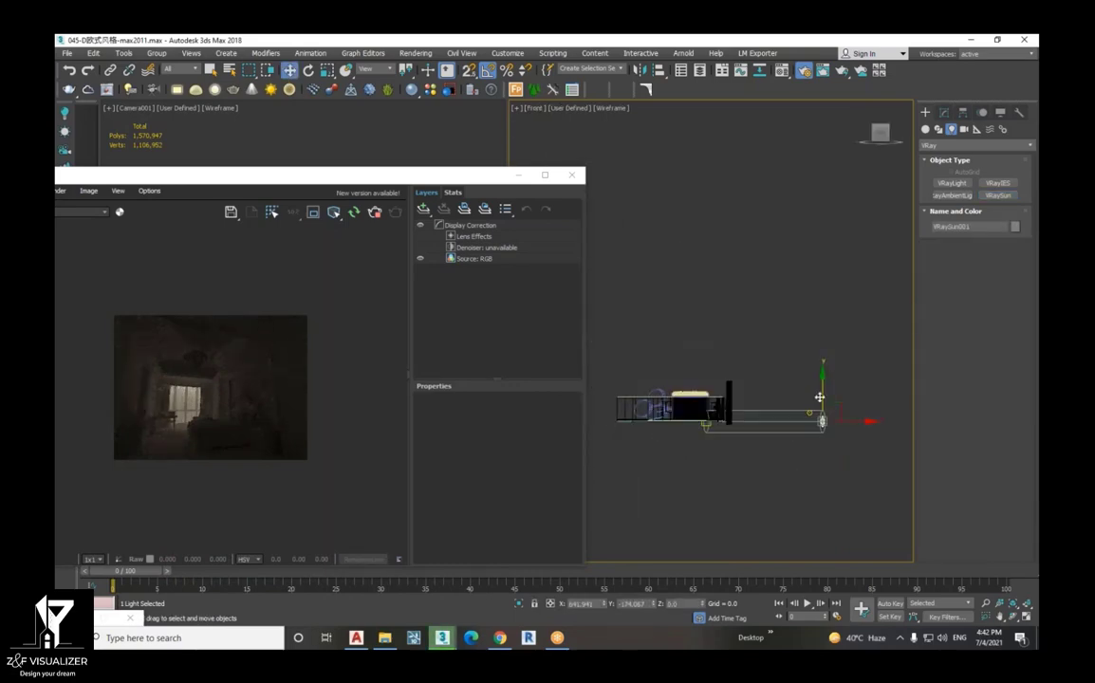
- Raise VRaySun001 so its rays slant down through the window into the bedroom
drag(823, 389, 833, 322)
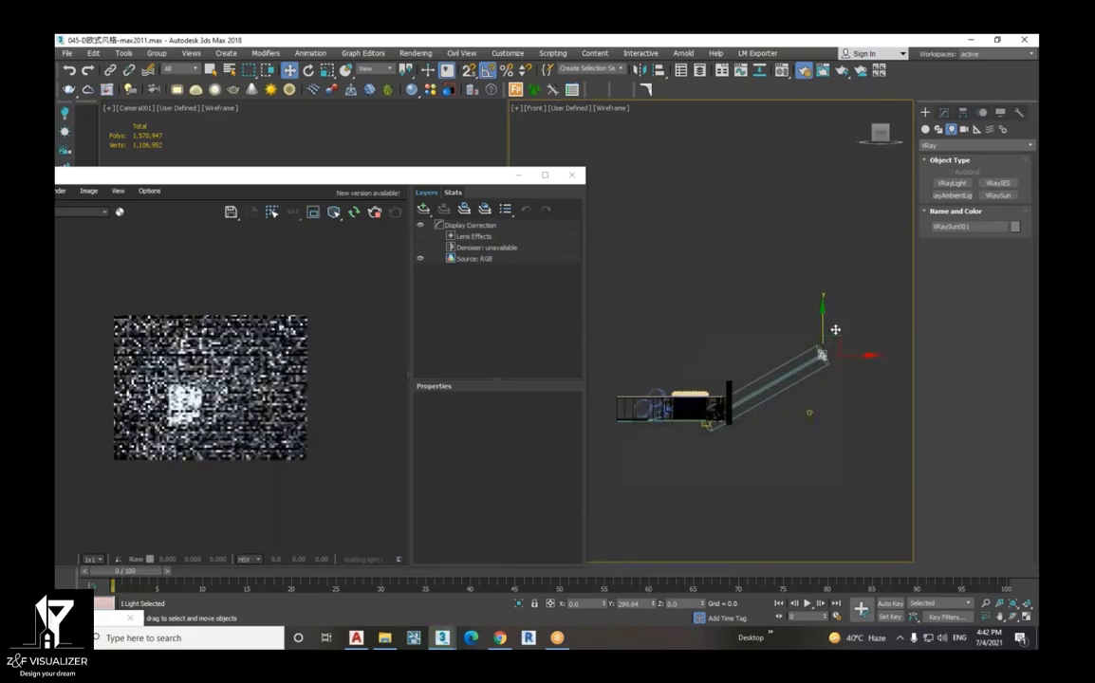
scroll(175, 446, up, 3)
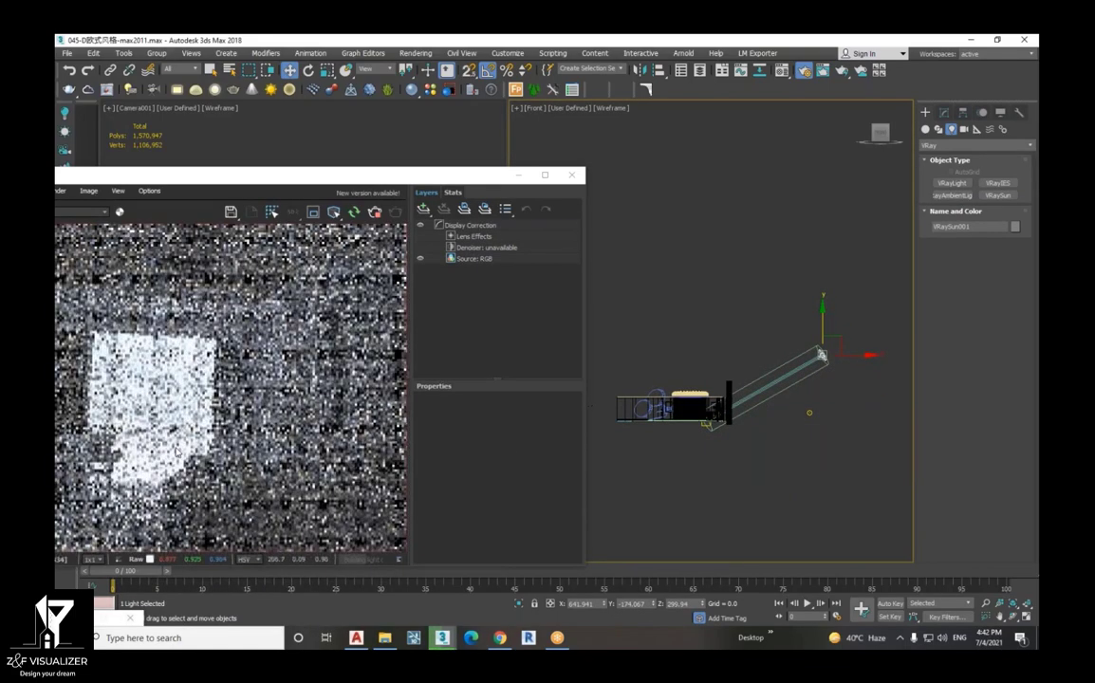
scroll(243, 477, down, 3)
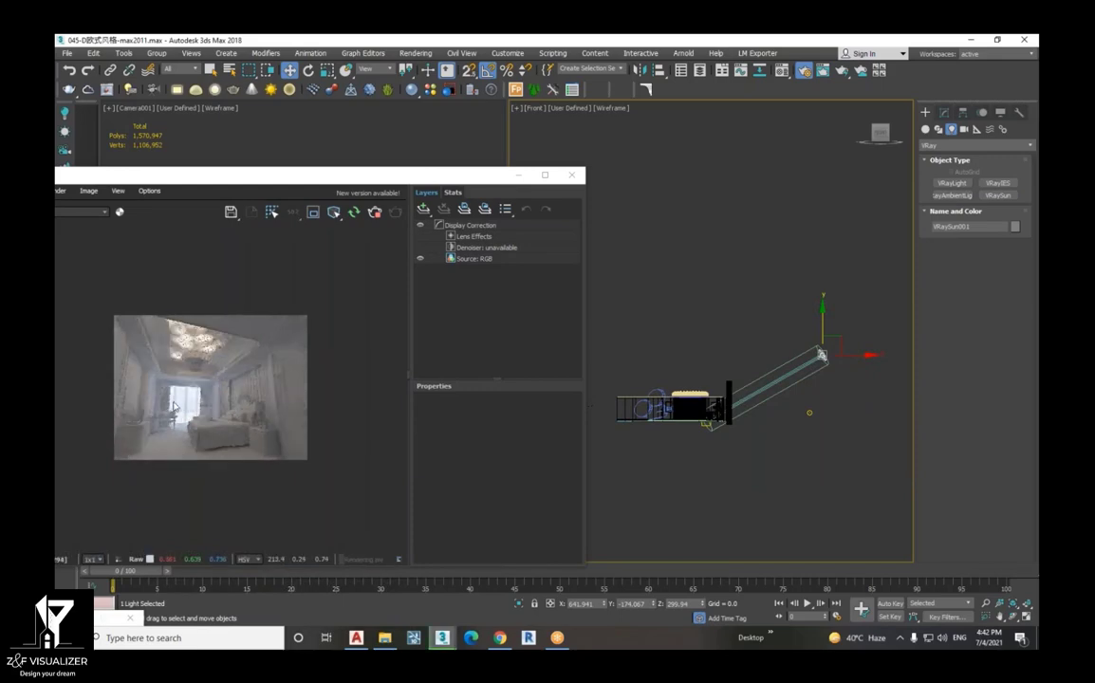
scroll(162, 342, up, 4)
scroll(196, 341, down, 1)
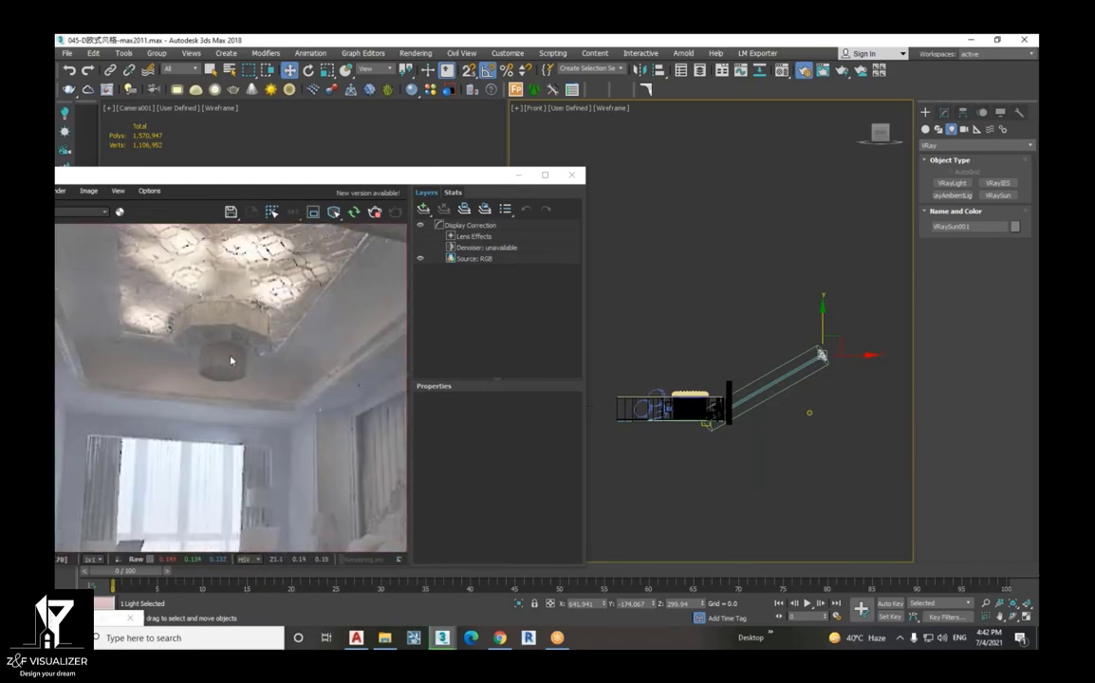
scroll(230, 360, down, 3)
scroll(147, 503, up, 3)
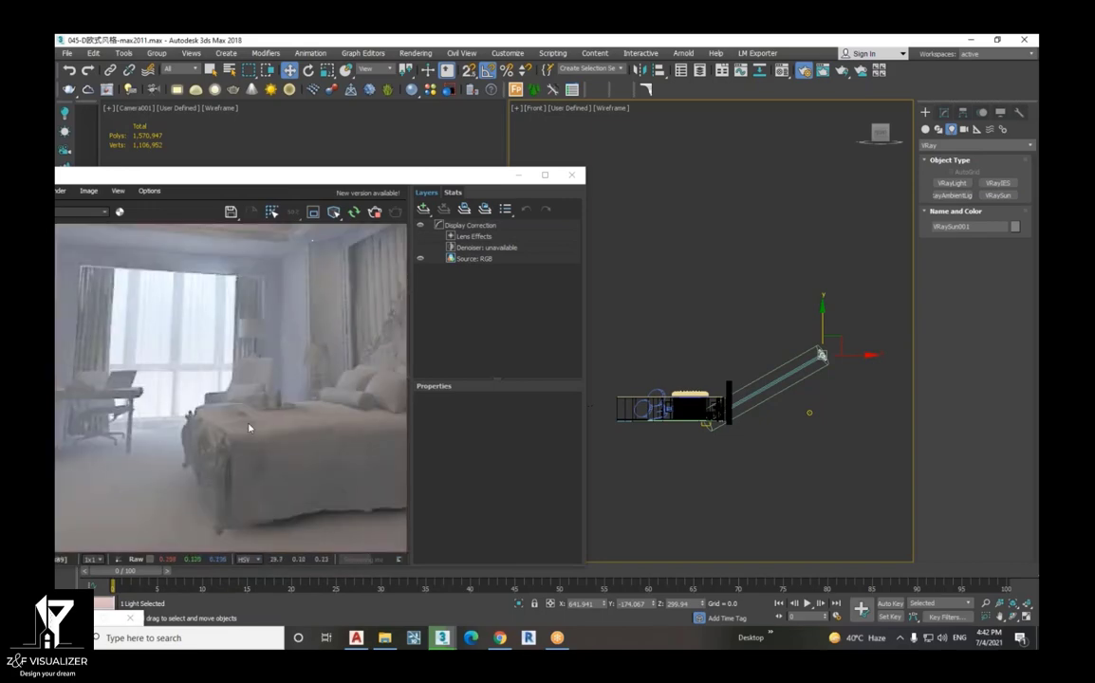
scroll(240, 489, down, 3)
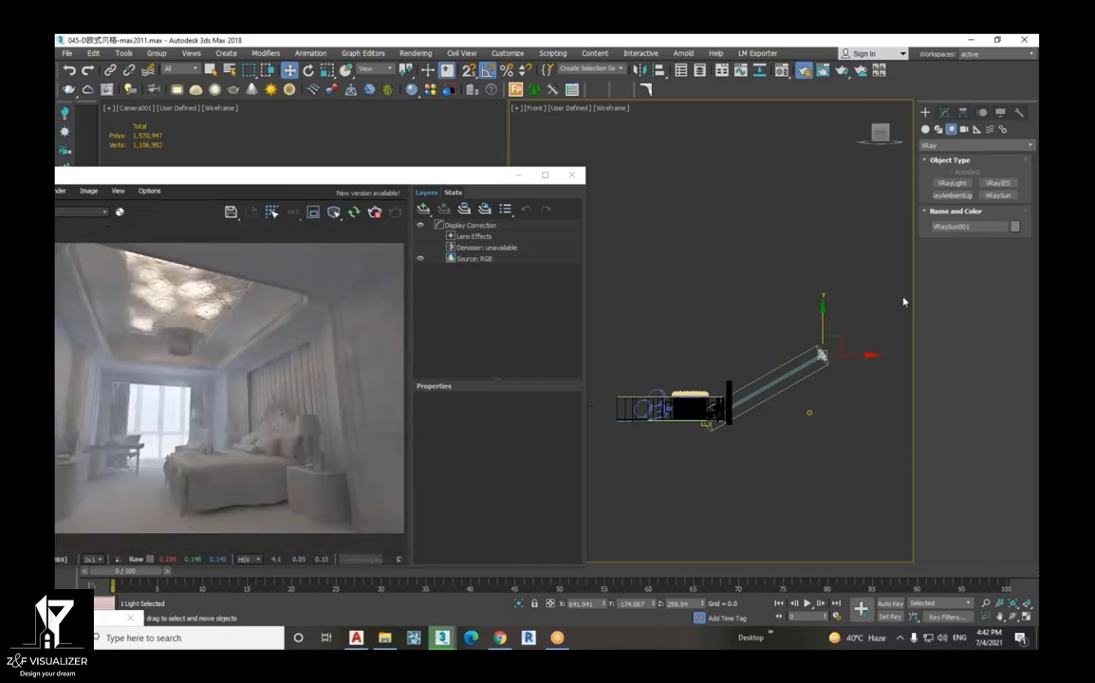
click(944, 112)
- Set VRaySun001's intensity multiplier to 0.5 and size multiplier to 5.0
click(787, 389)
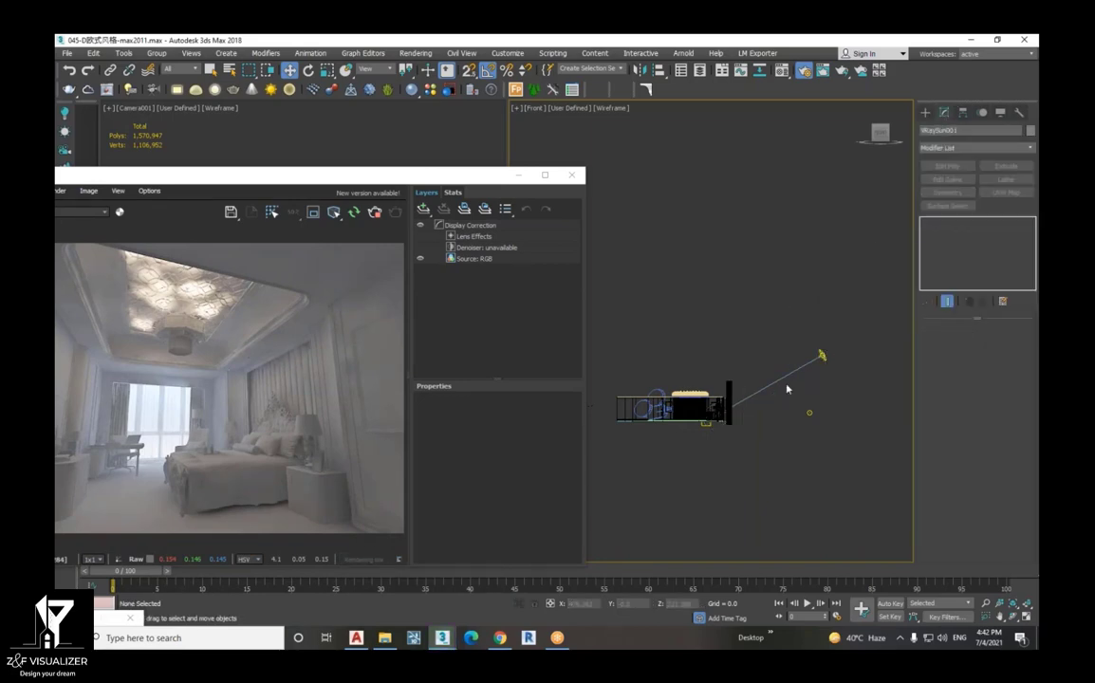
click(756, 391)
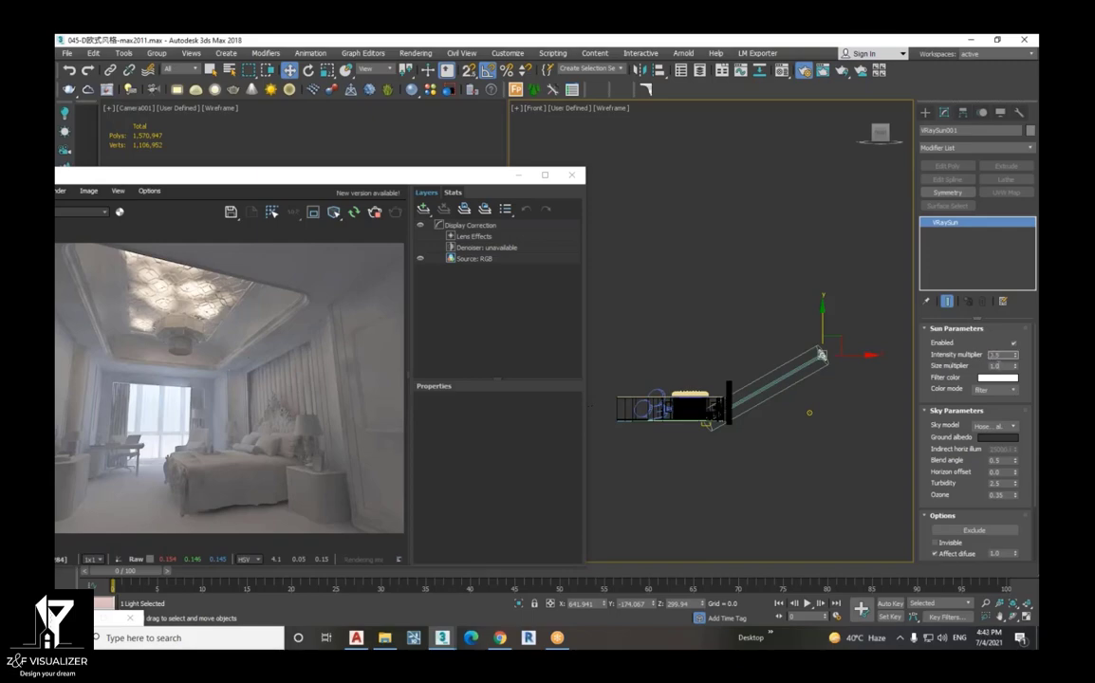
text(0.5)
key(Tab)
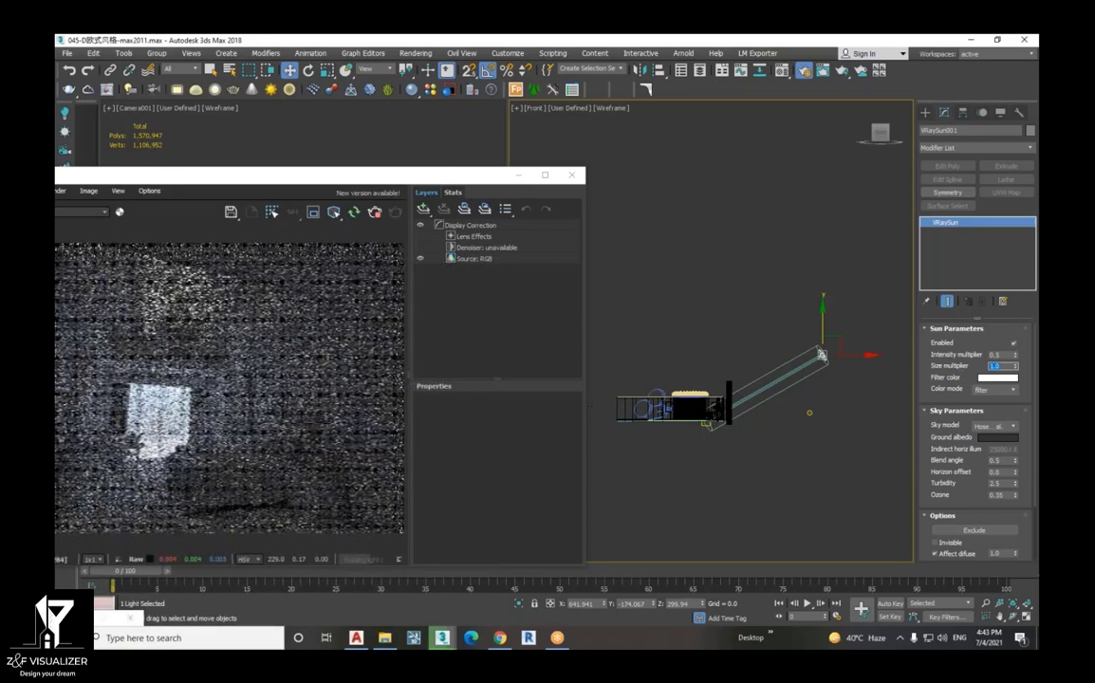
text(5)
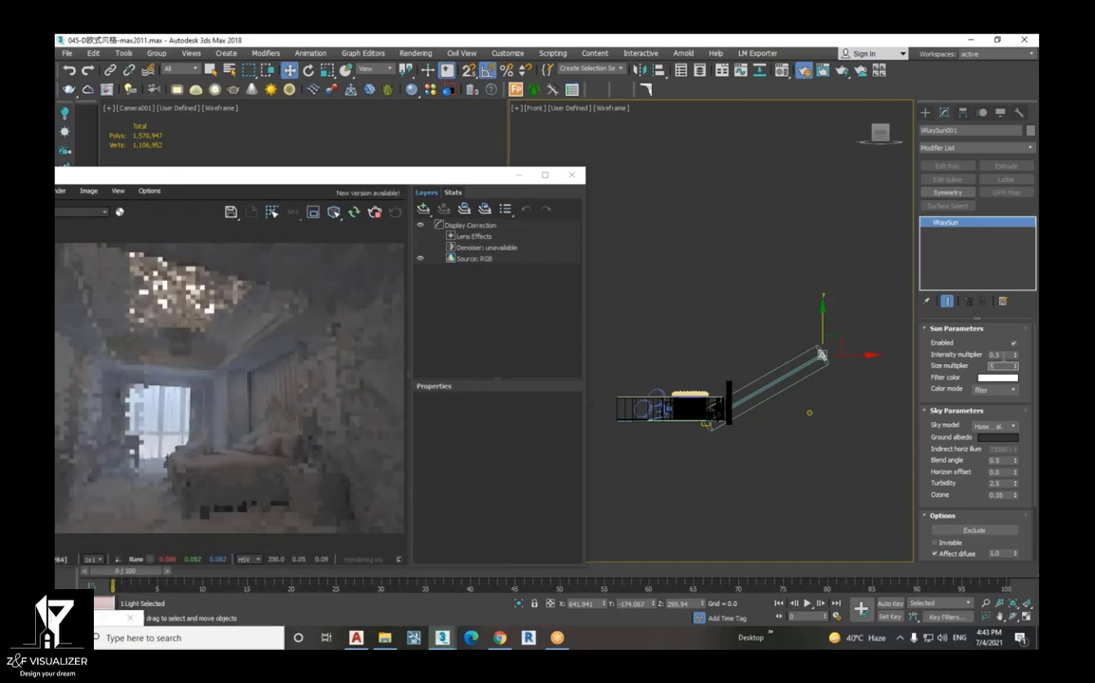
key(Return)
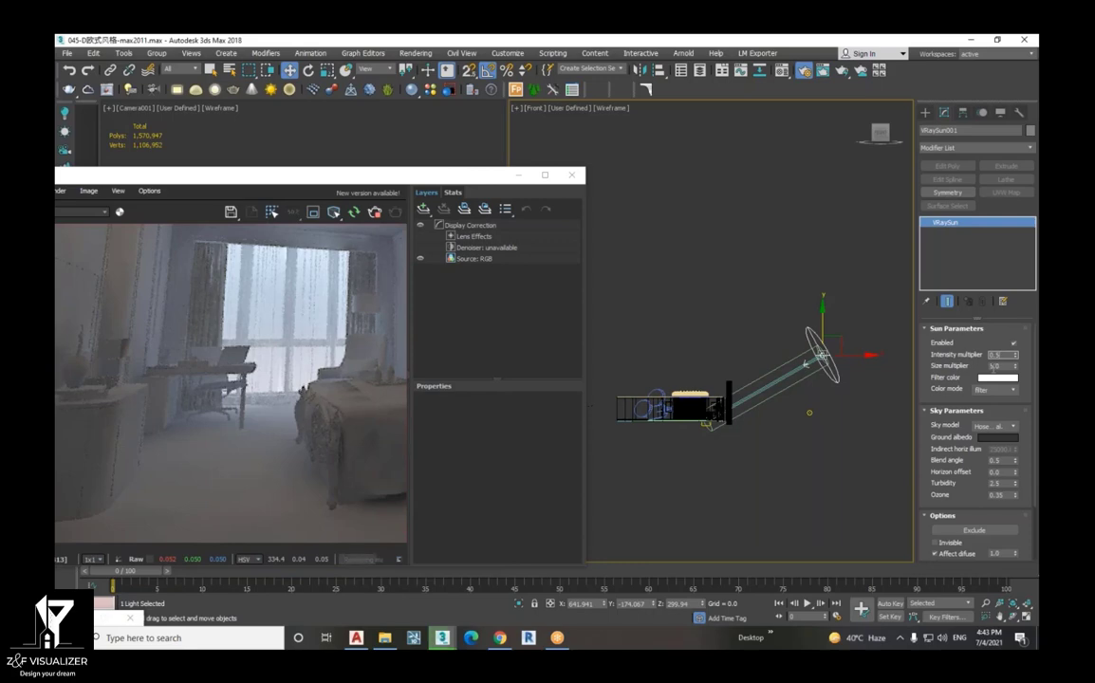
scroll(757, 405, up, 2)
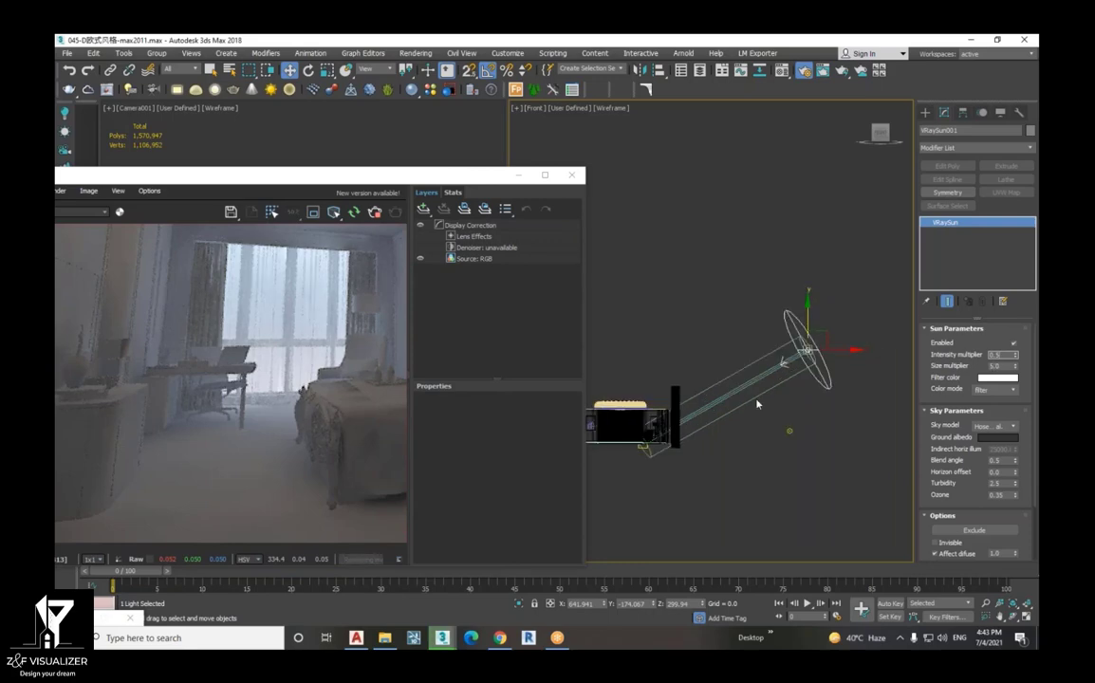
- Select the window object and shift it slightly to the right
click(676, 400)
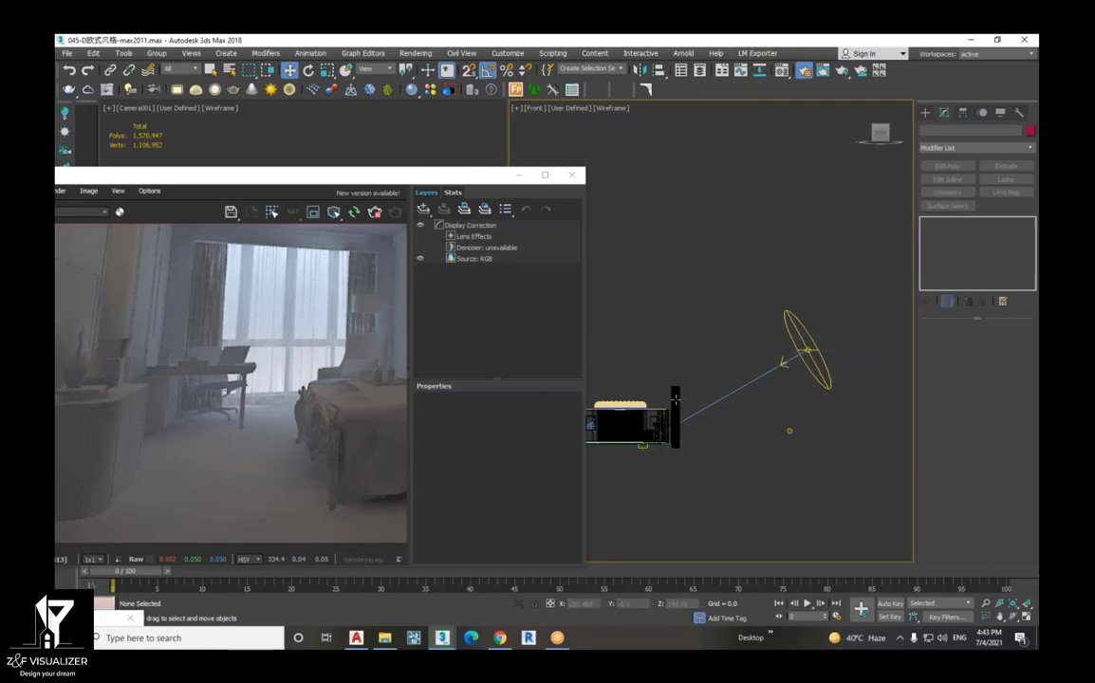
drag(700, 420, 702, 432)
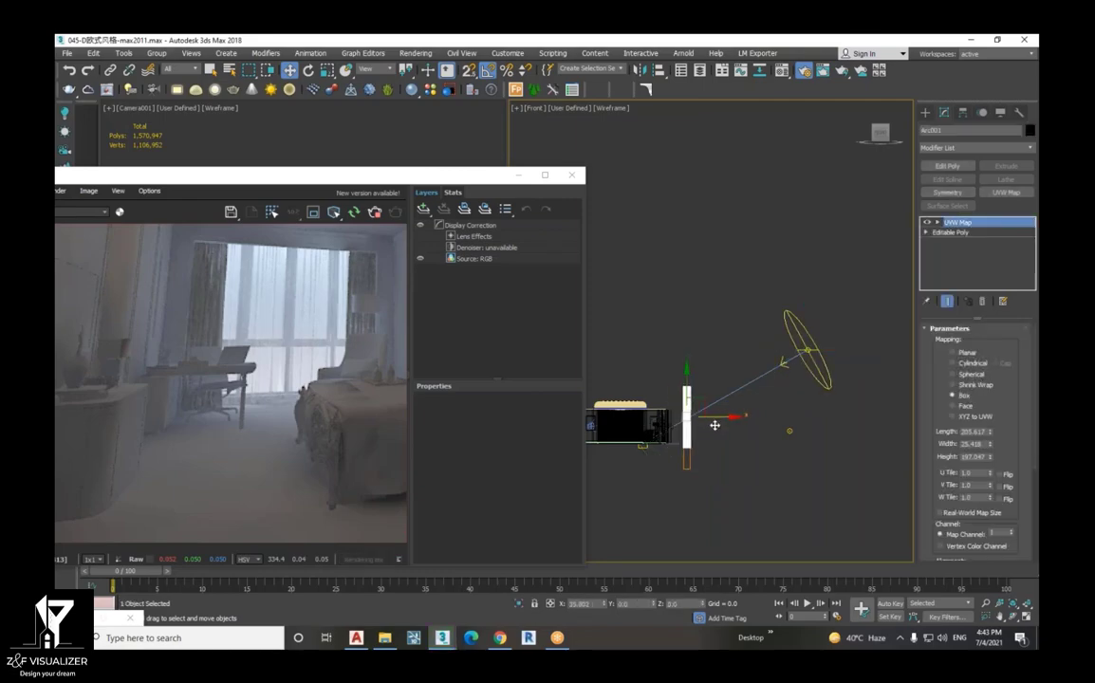
scroll(707, 442, up, 1)
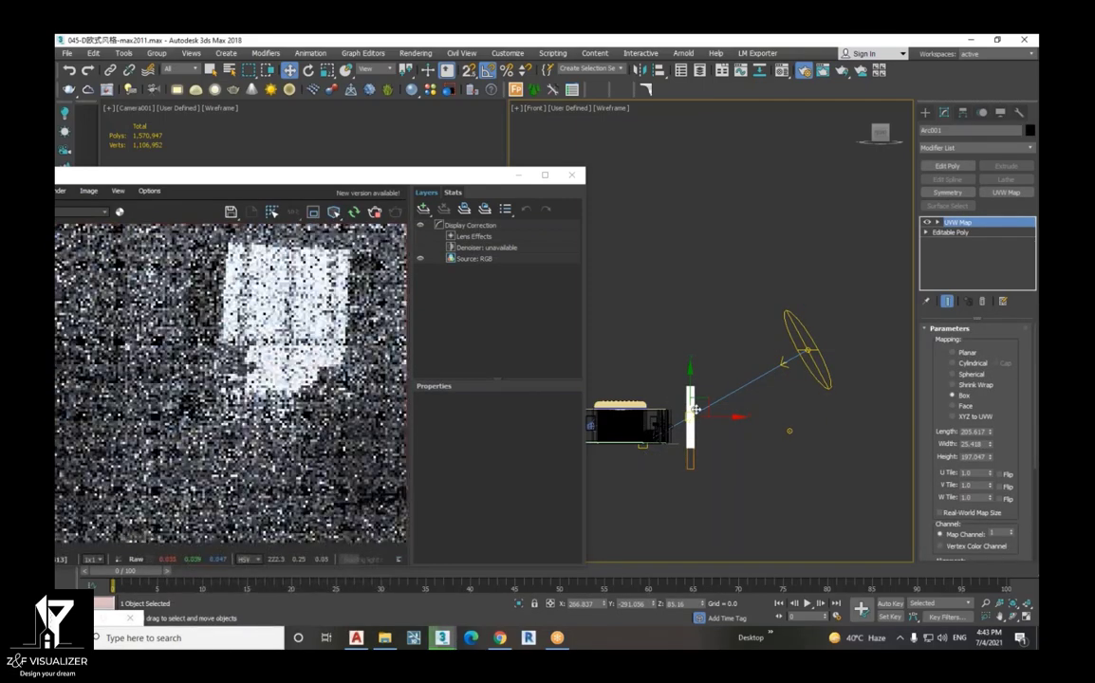
scroll(719, 463, up, 1)
- Move the window object upward in the Top plan, then select VRaySun001
key(t)
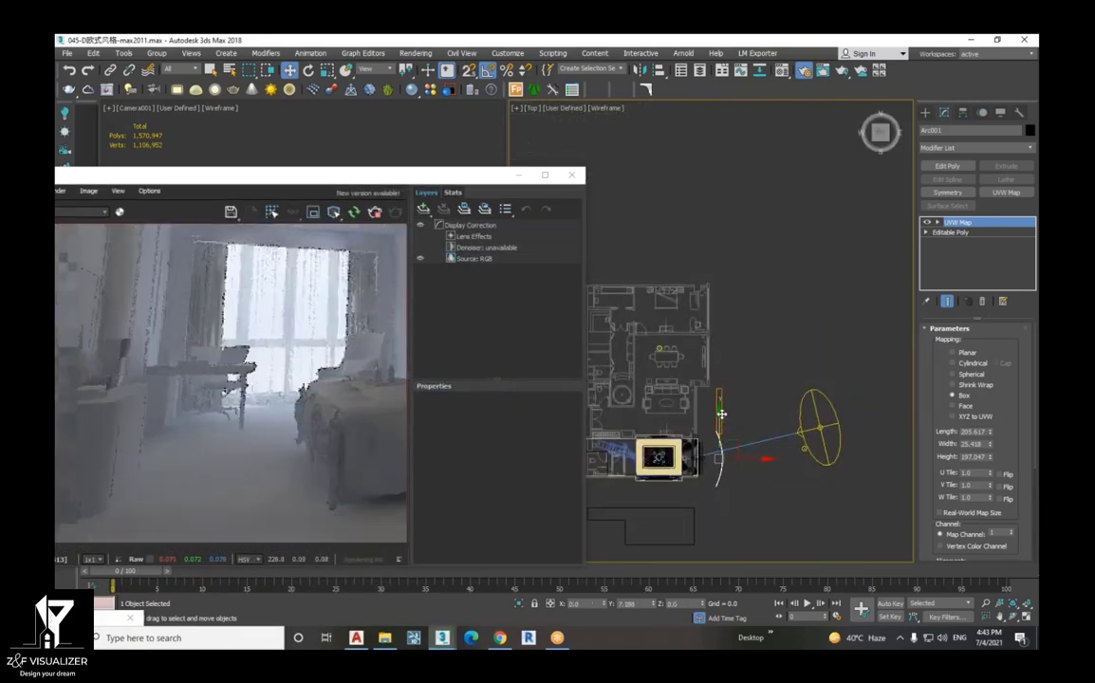
drag(720, 438, 700, 408)
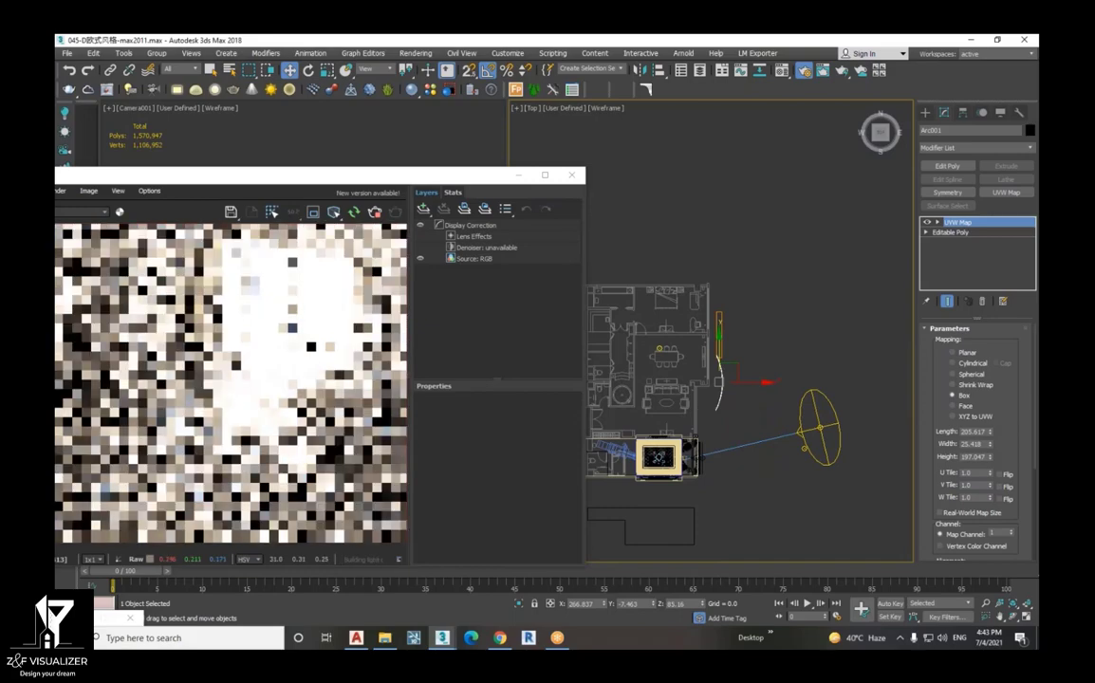
scroll(703, 425, down, 1)
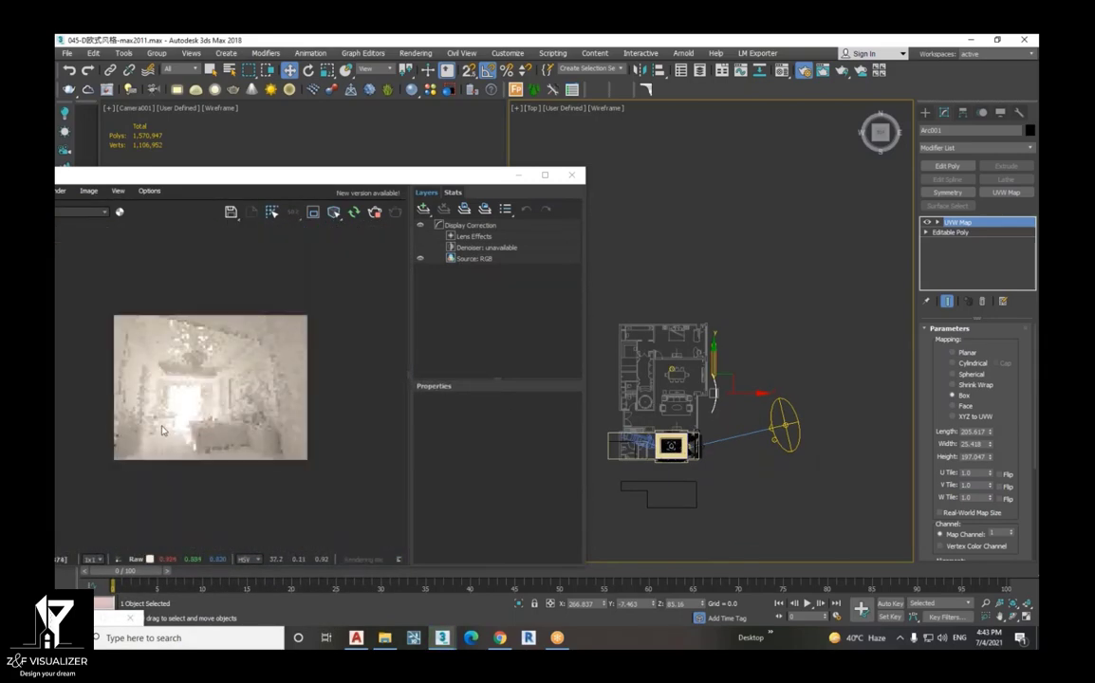
scroll(150, 445, up, 2)
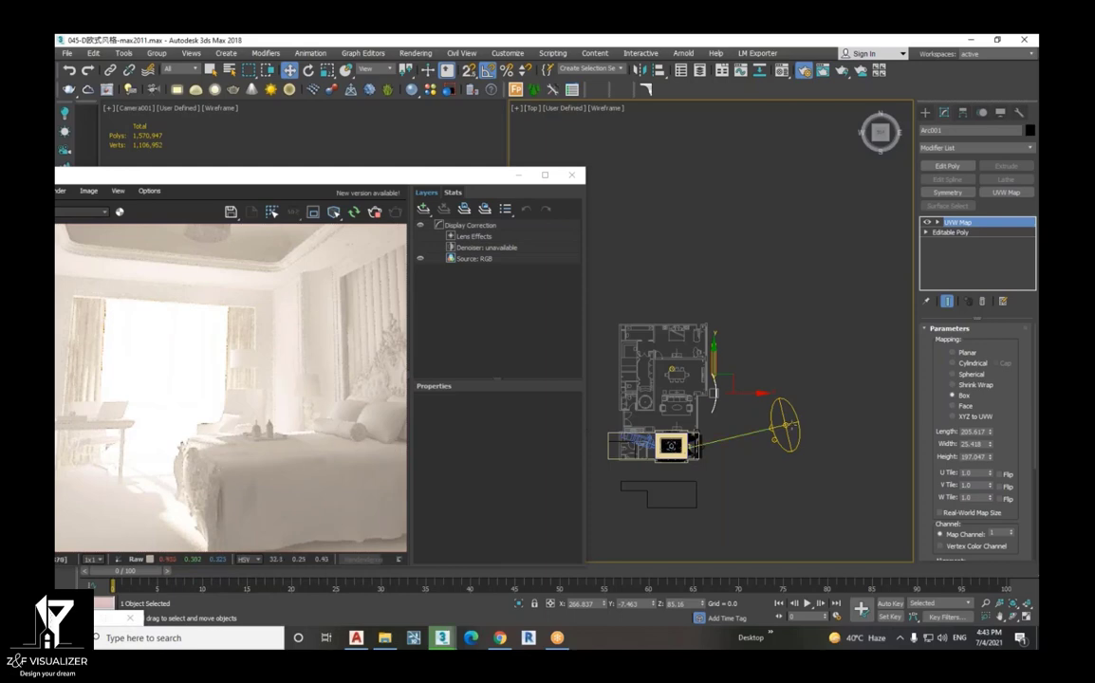
click(784, 424)
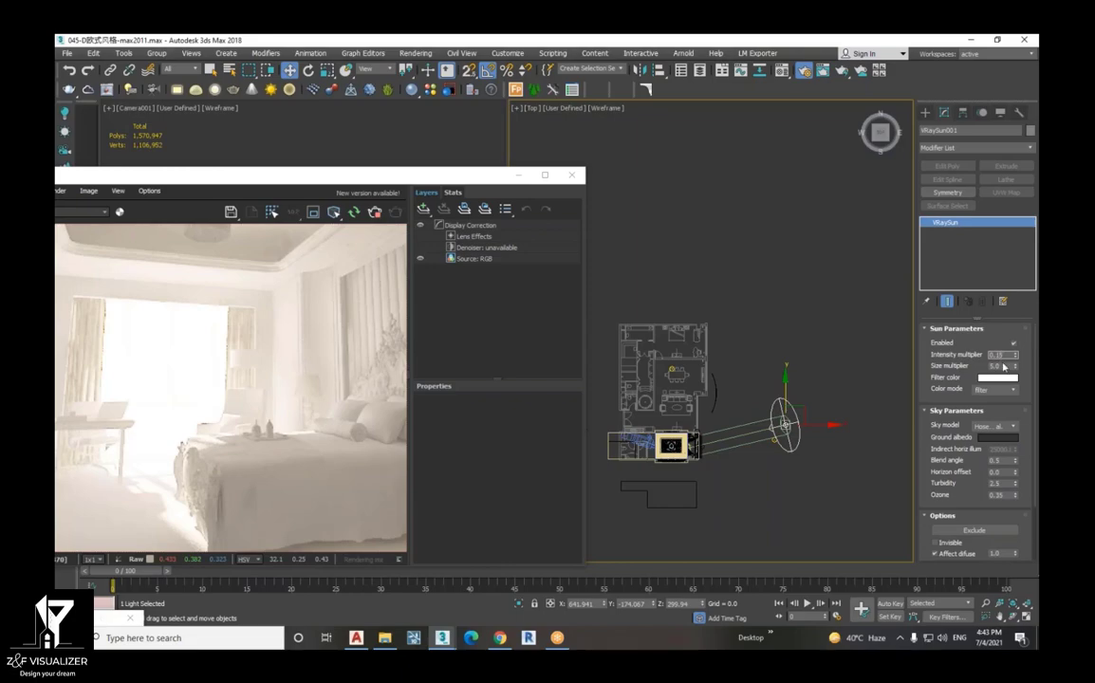
- Set the sun's intensity multiplier to 0.15 and reselect VRaySun001
key(Tab)
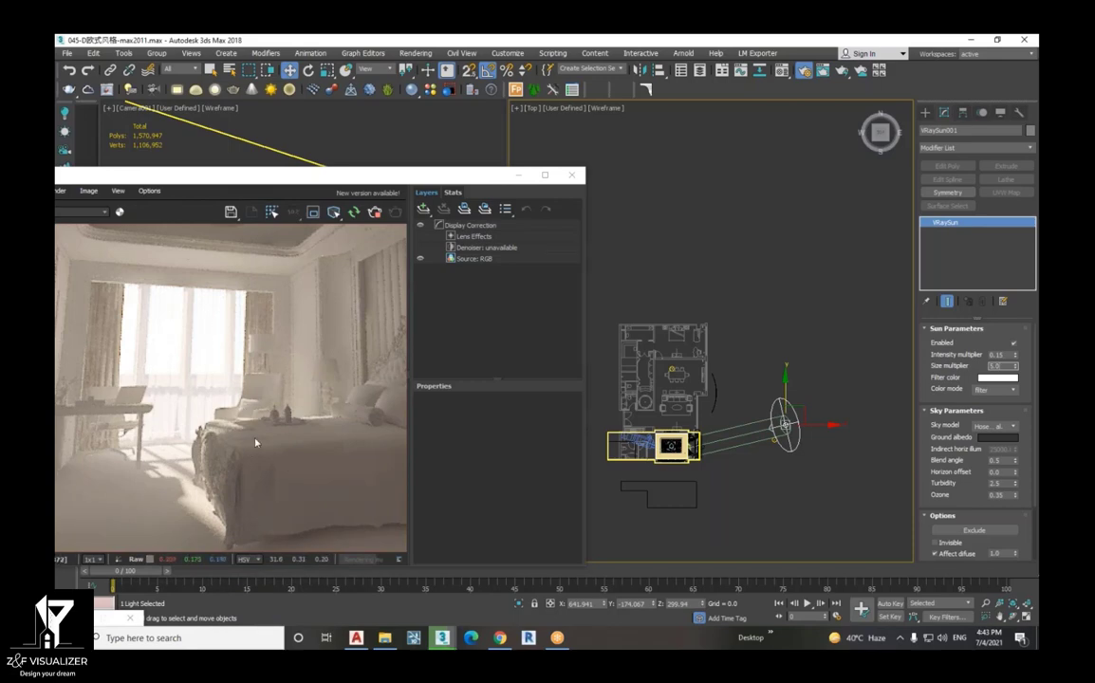
click(777, 466)
scroll(774, 465, down, 3)
scroll(782, 455, up, 3)
scroll(782, 455, up, 2)
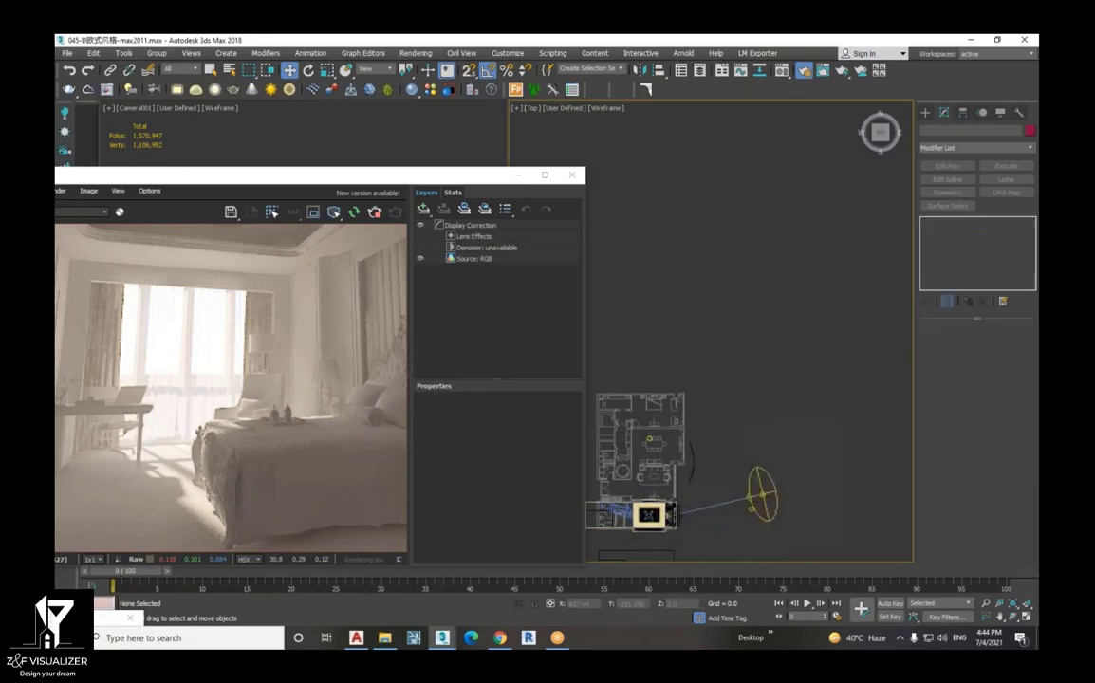
click(762, 494)
- Raise the sun higher along its target line in Front view and set size multiplier 1.0
key(f)
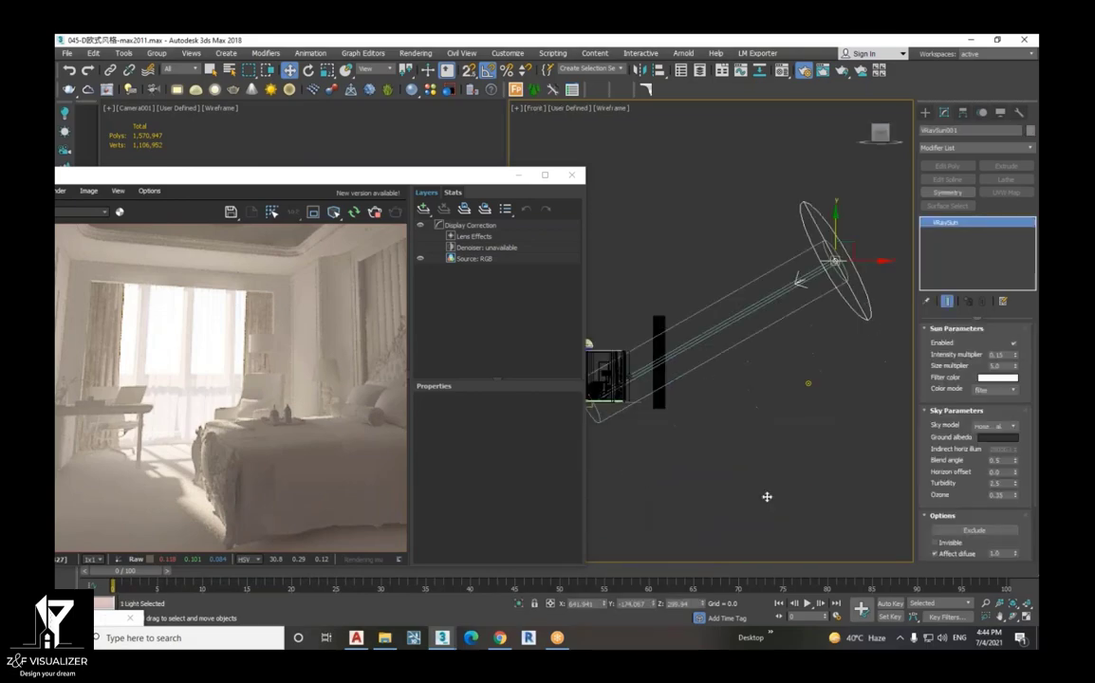
drag(773, 460, 812, 393)
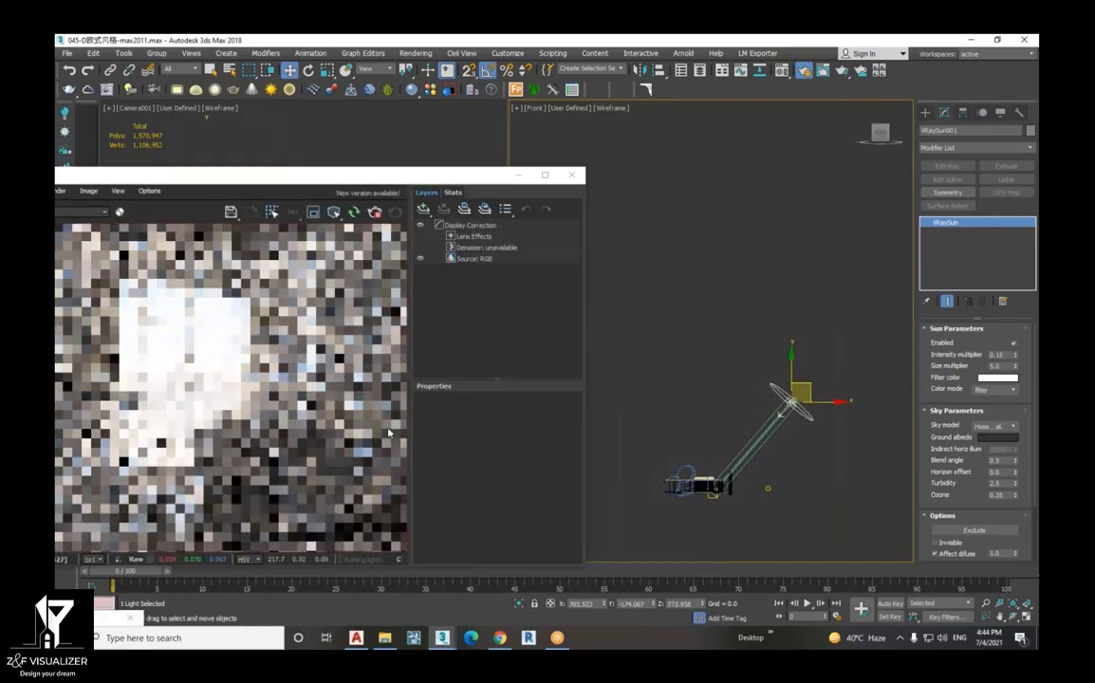
scroll(186, 463, up, 2)
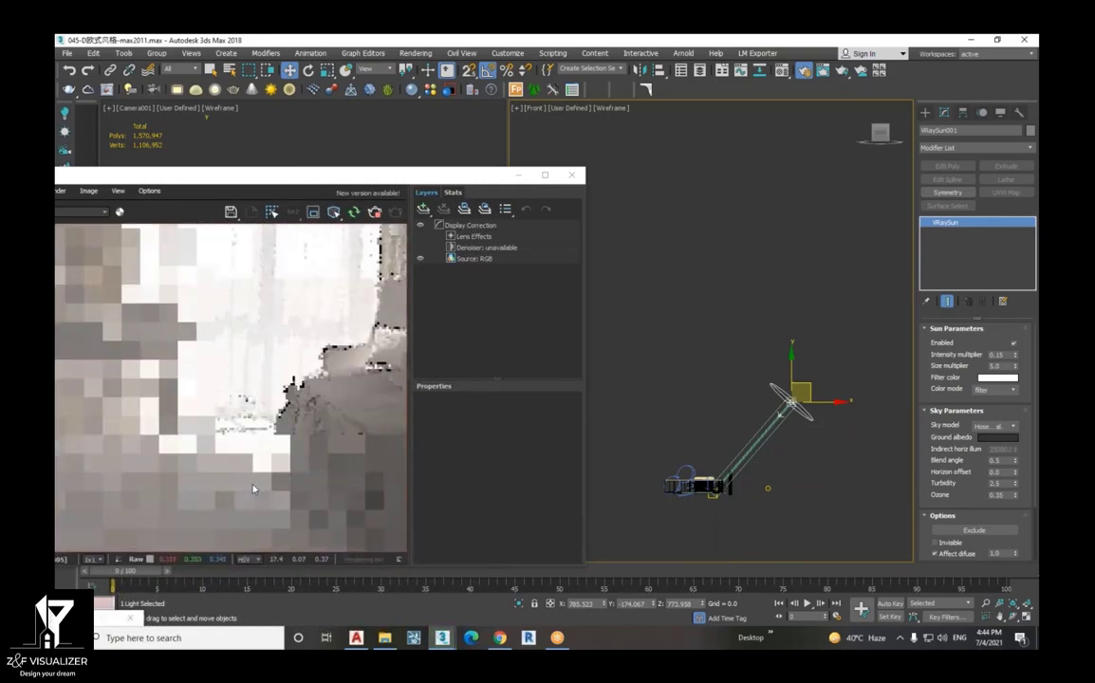
scroll(253, 489, down, 3)
scroll(280, 479, up, 3)
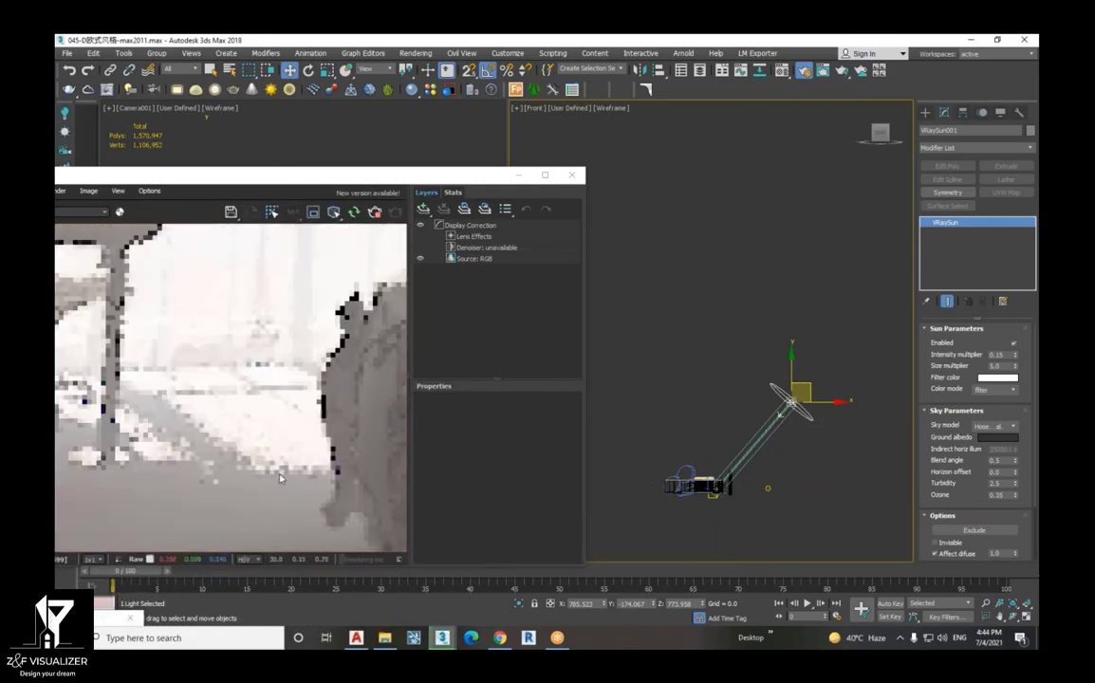
scroll(280, 479, down, 3)
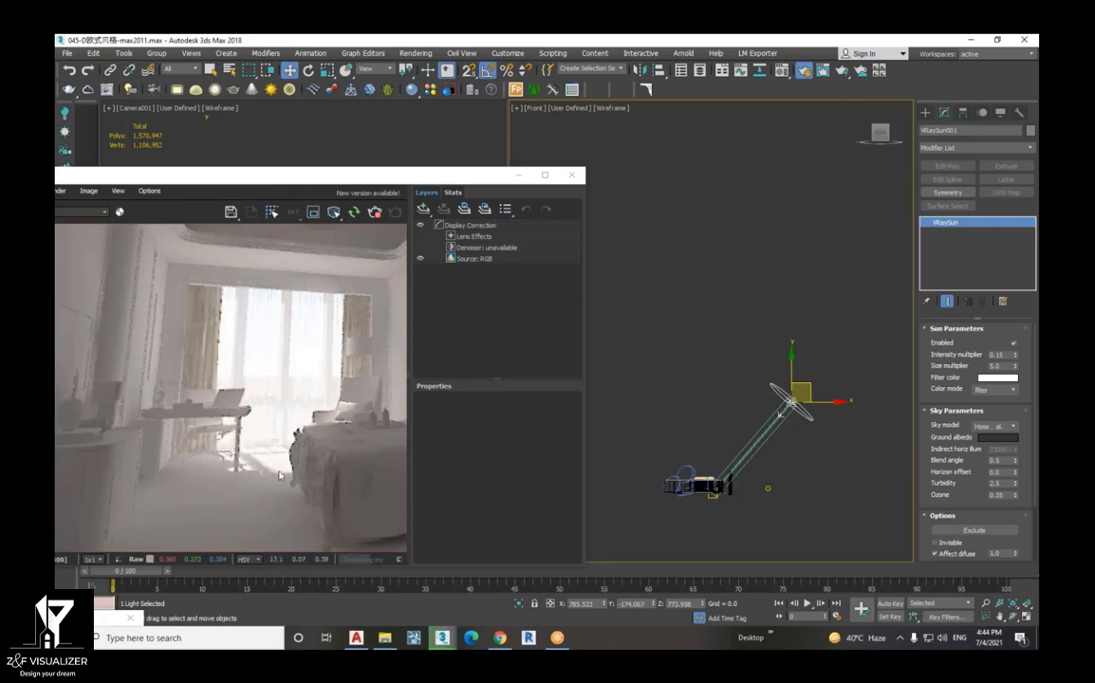
scroll(280, 477, up, 3)
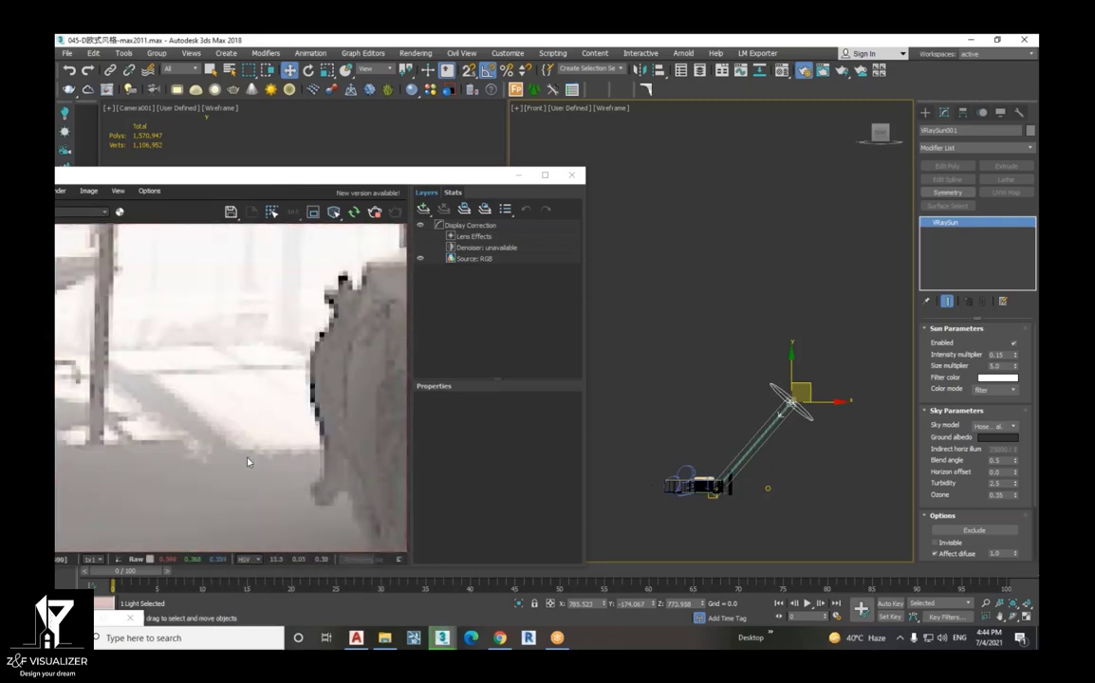
scroll(248, 462, down, 3)
scroll(244, 456, up, 3)
scroll(250, 453, up, 2)
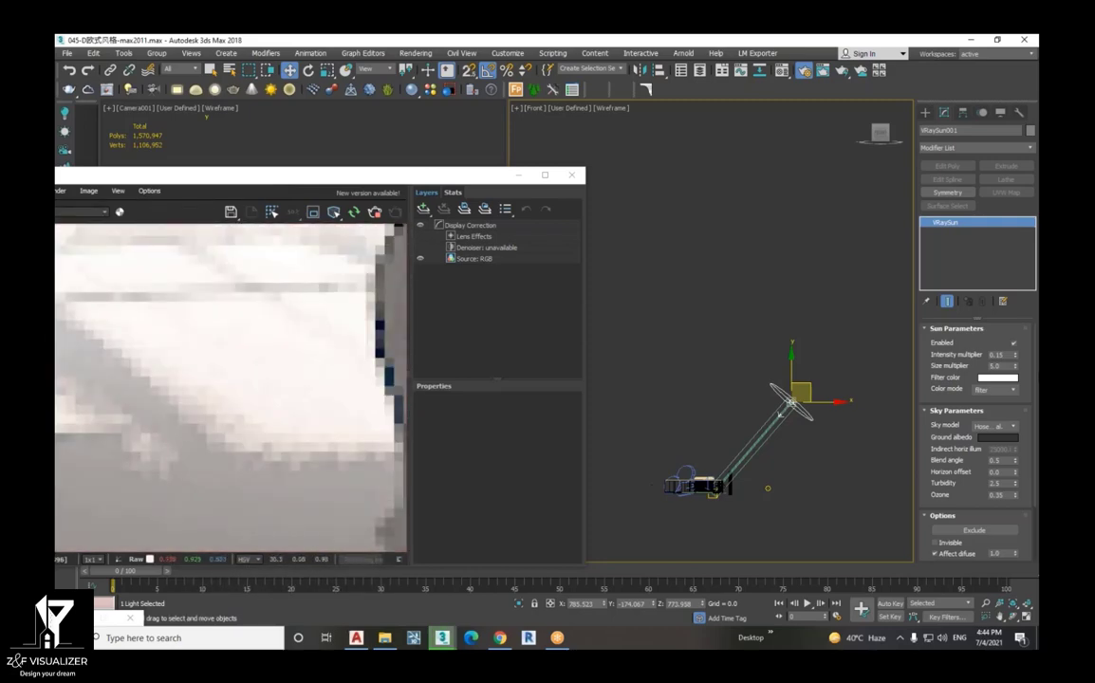
double_click(995, 365)
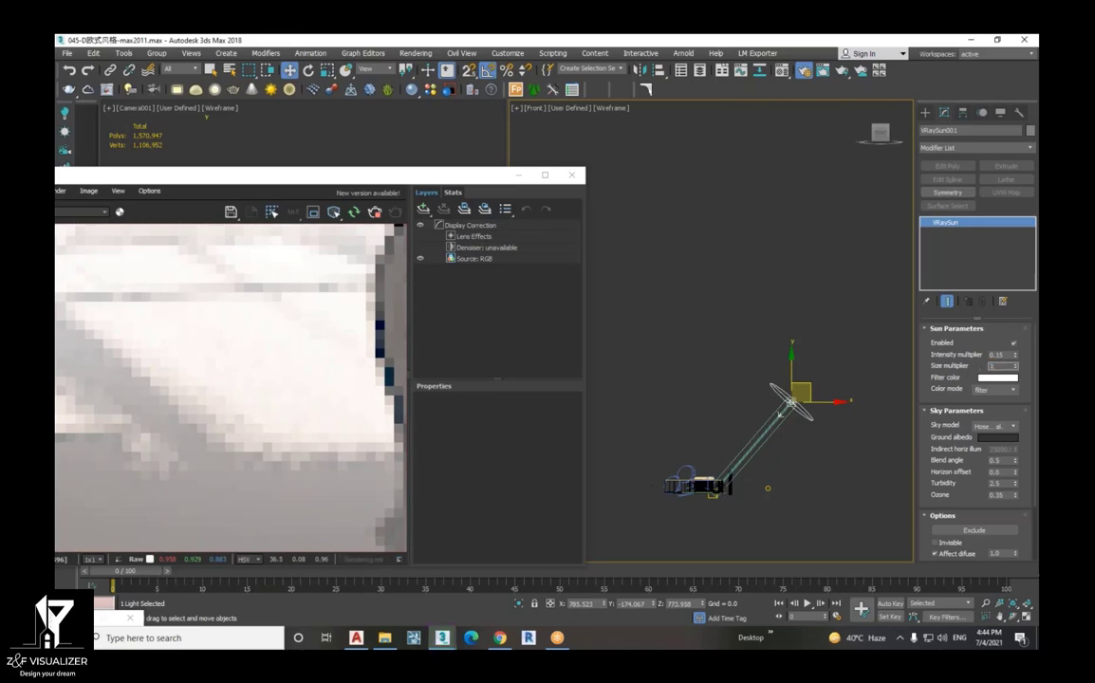
key(shift+Tab)
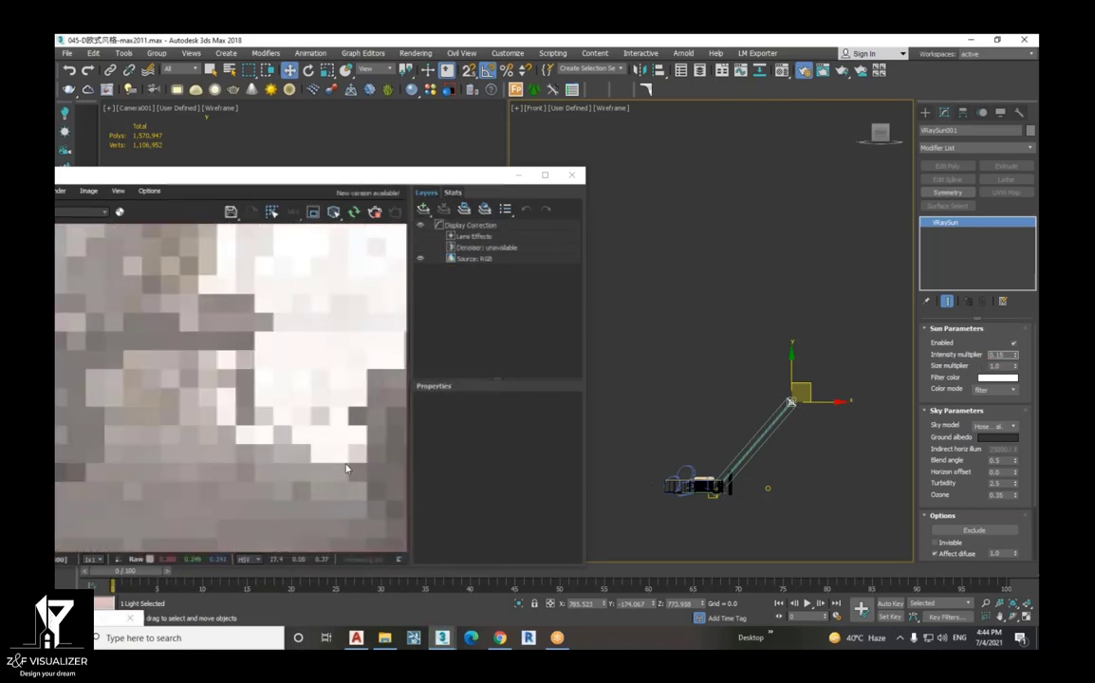
- Maximize the V-Ray frame buffer, zoom around the render, then restore it to a floating window
double_click(494, 174)
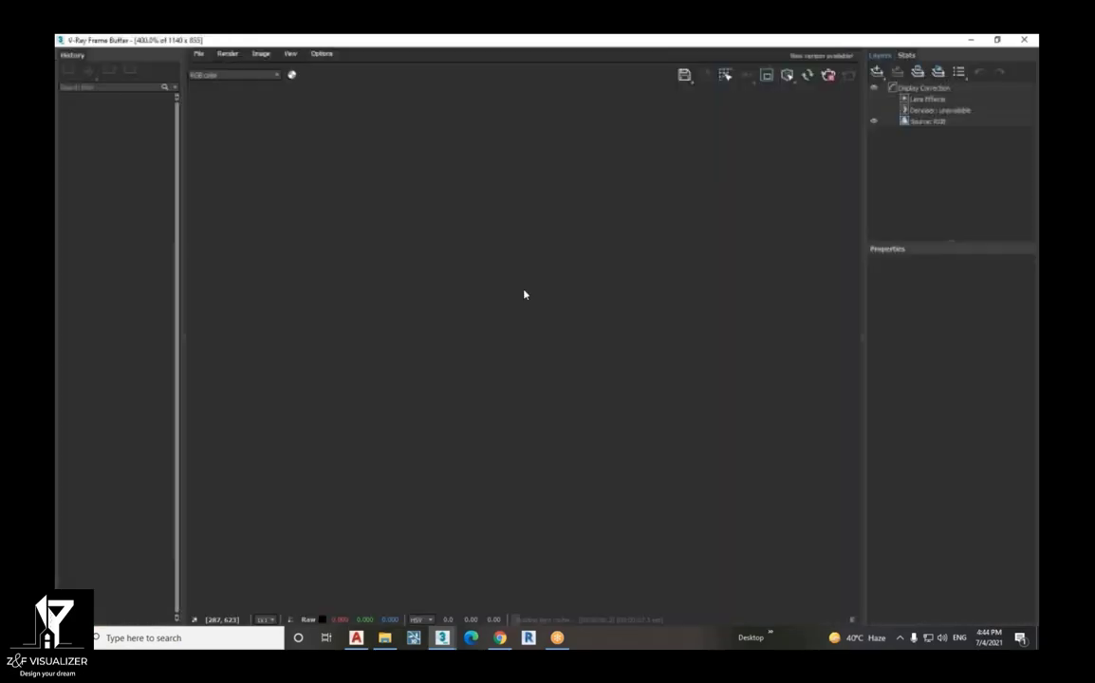
scroll(517, 356, down, 5)
scroll(529, 388, up, 2)
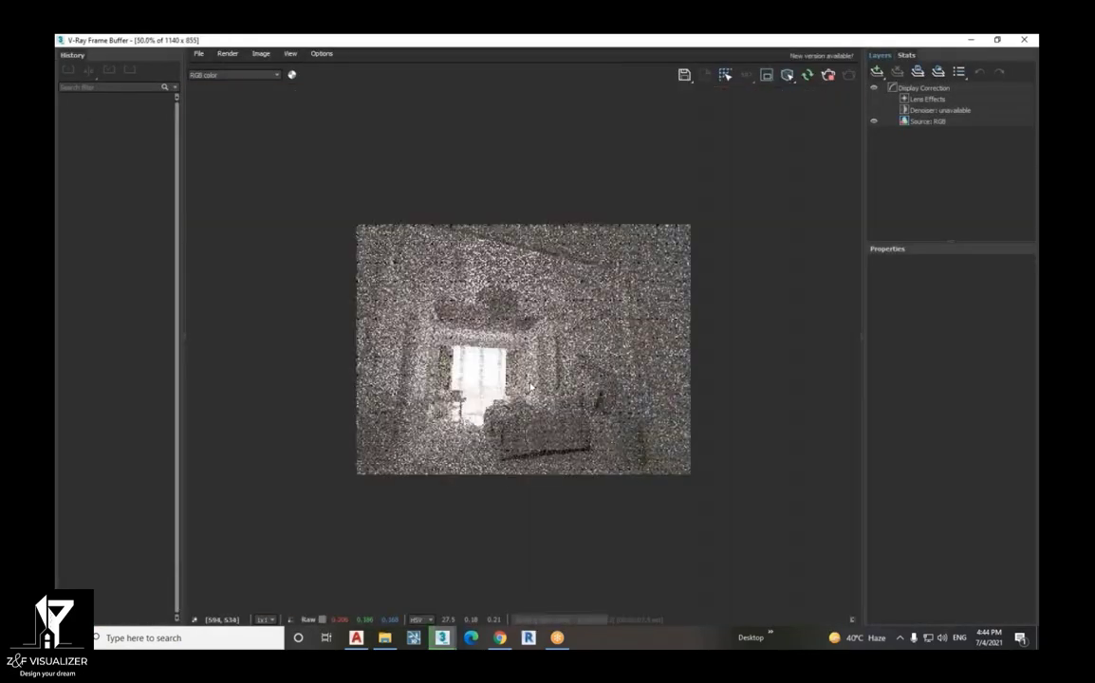
scroll(529, 386, up, 4)
scroll(538, 460, up, 1)
scroll(551, 445, down, 2)
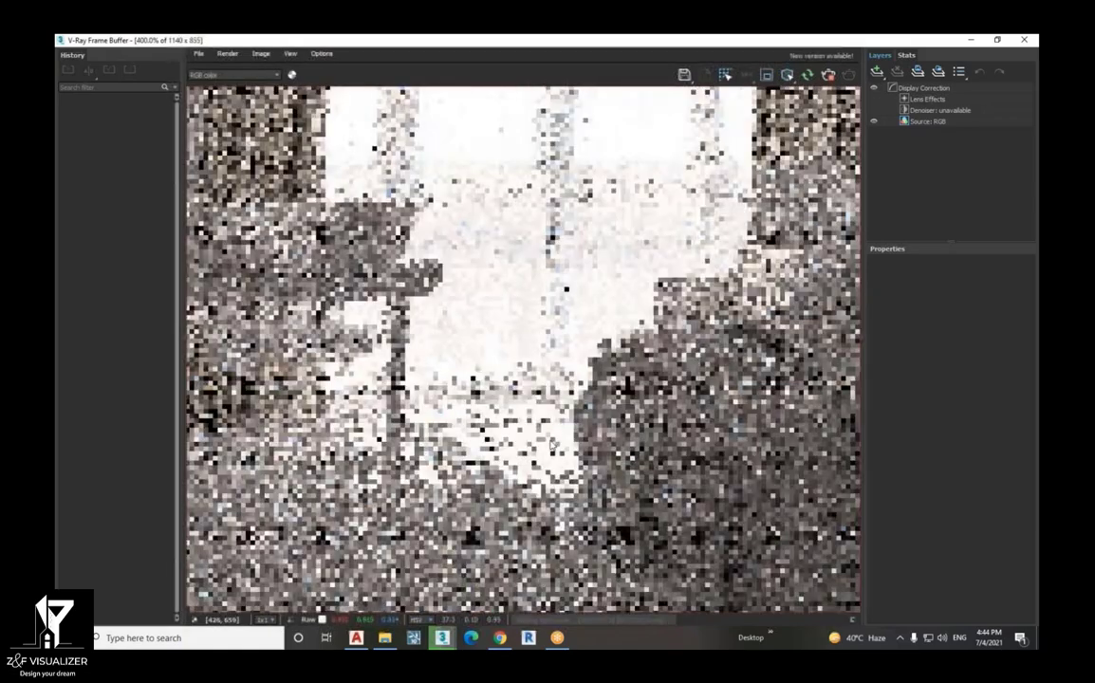
scroll(552, 444, down, 1)
scroll(452, 511, down, 1)
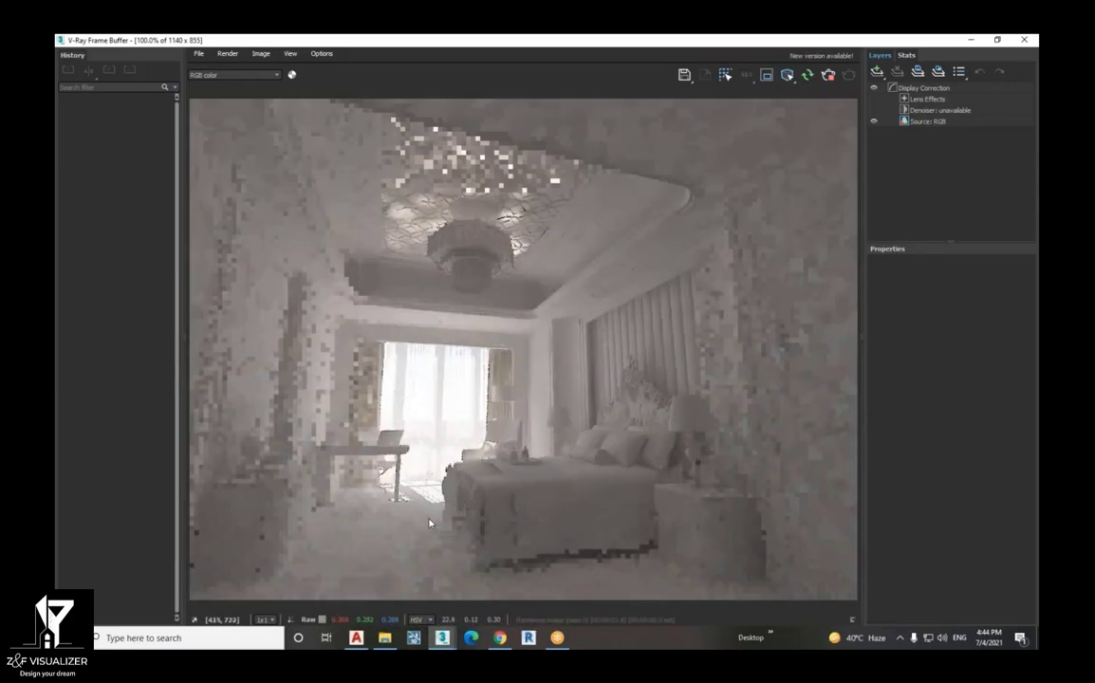
scroll(418, 503, up, 1)
scroll(446, 507, up, 1)
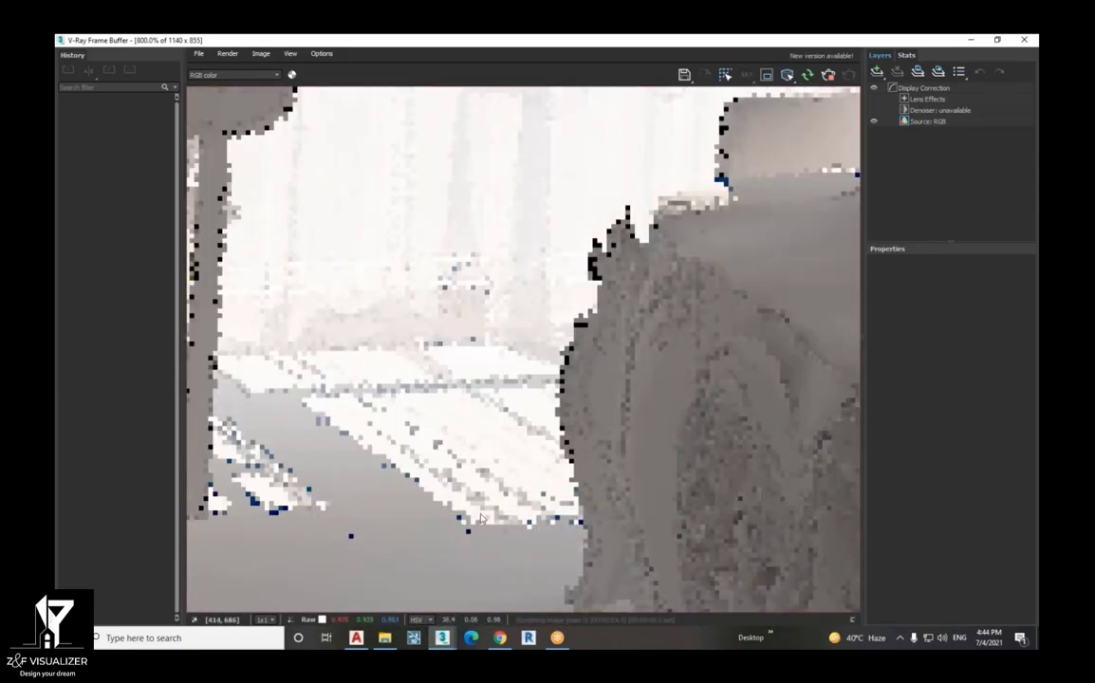
scroll(456, 515, down, 1)
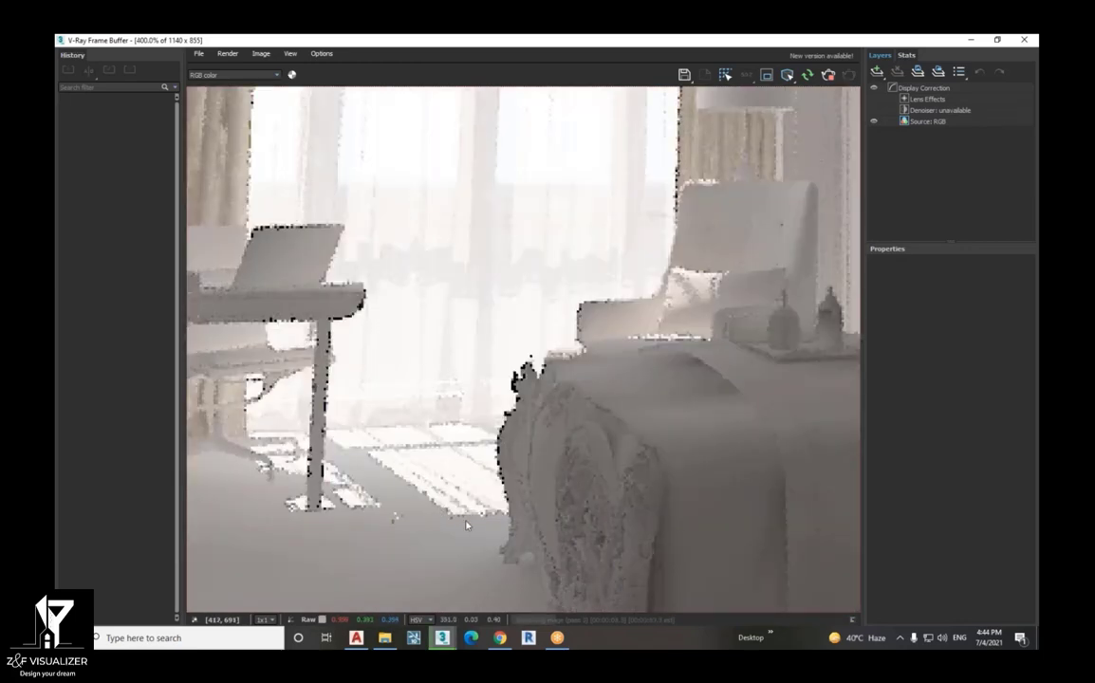
scroll(463, 503, down, 2)
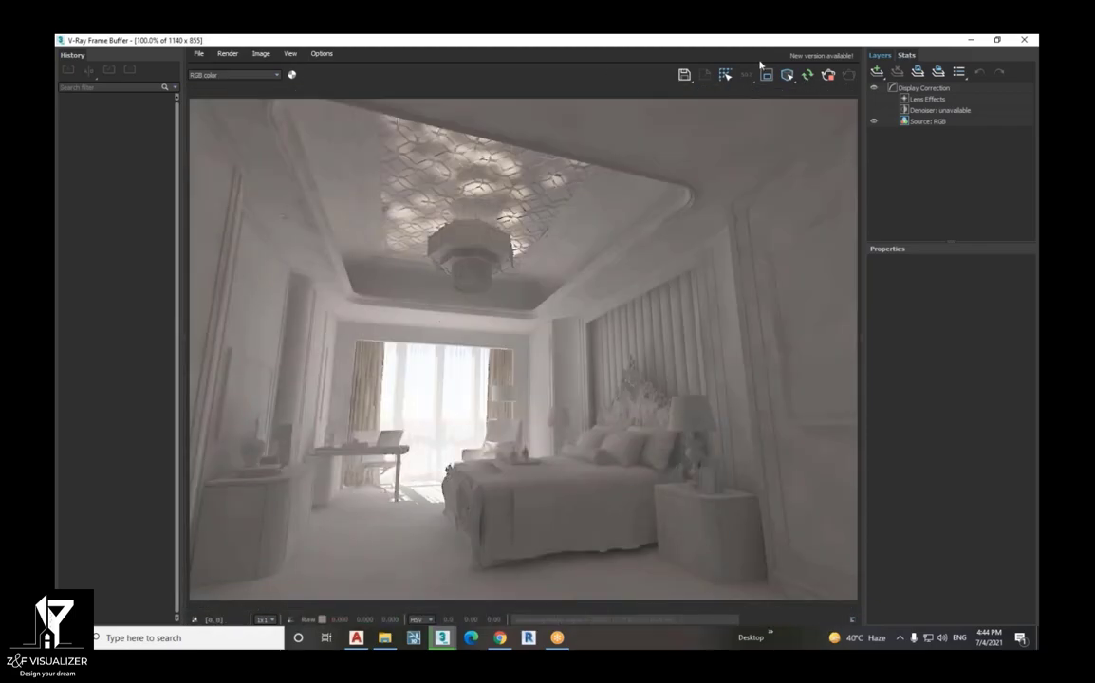
drag(838, 43, 711, 233)
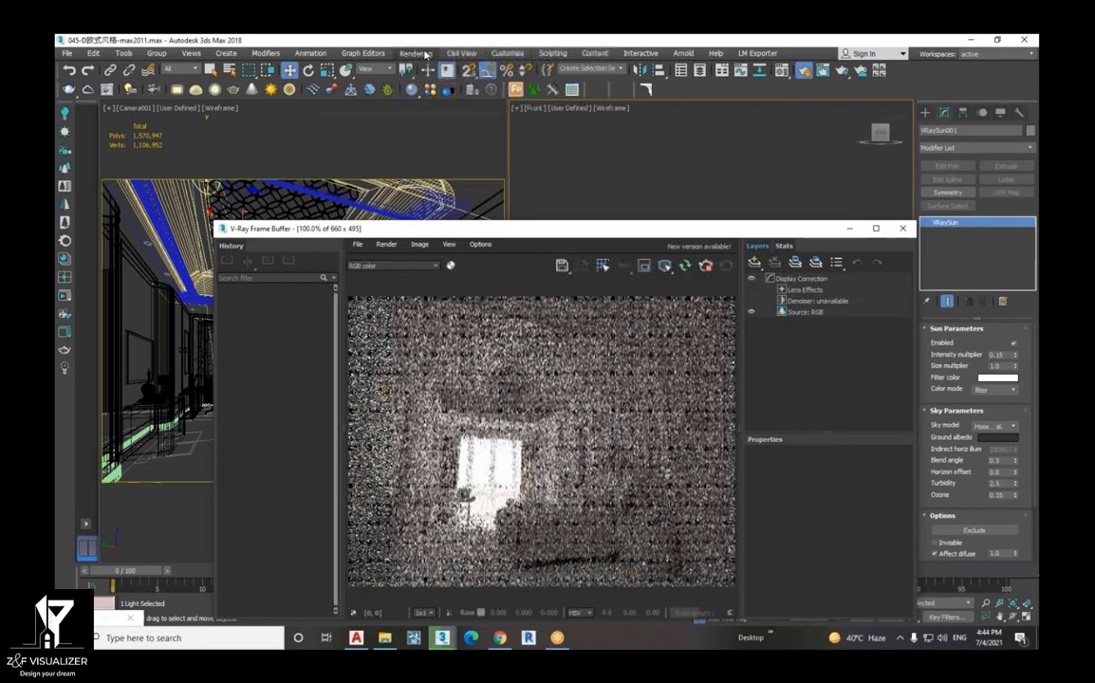
- Restart the test render and set the Common output size to 800×600 in Render Setup
click(427, 54)
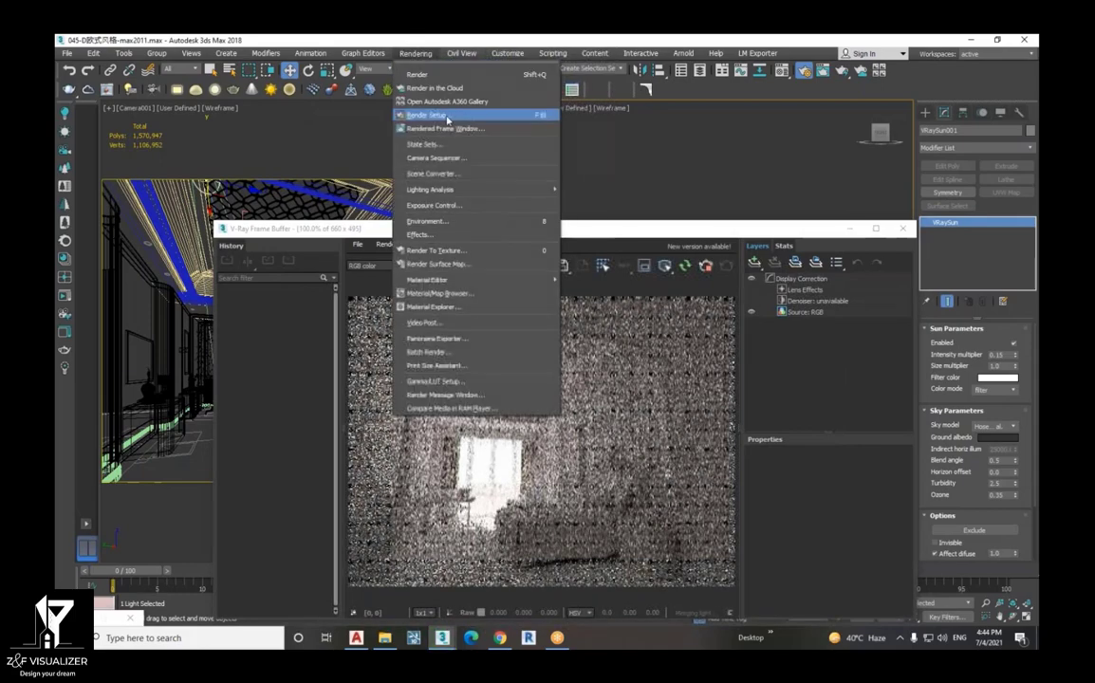
click(447, 114)
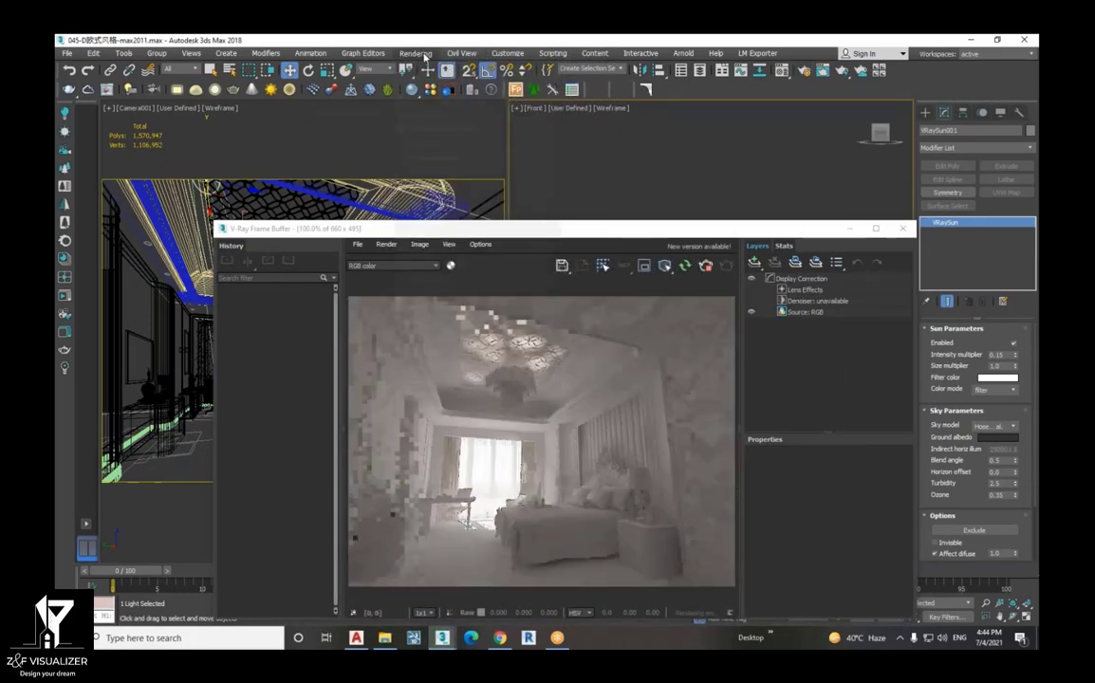
click(414, 53)
click(447, 116)
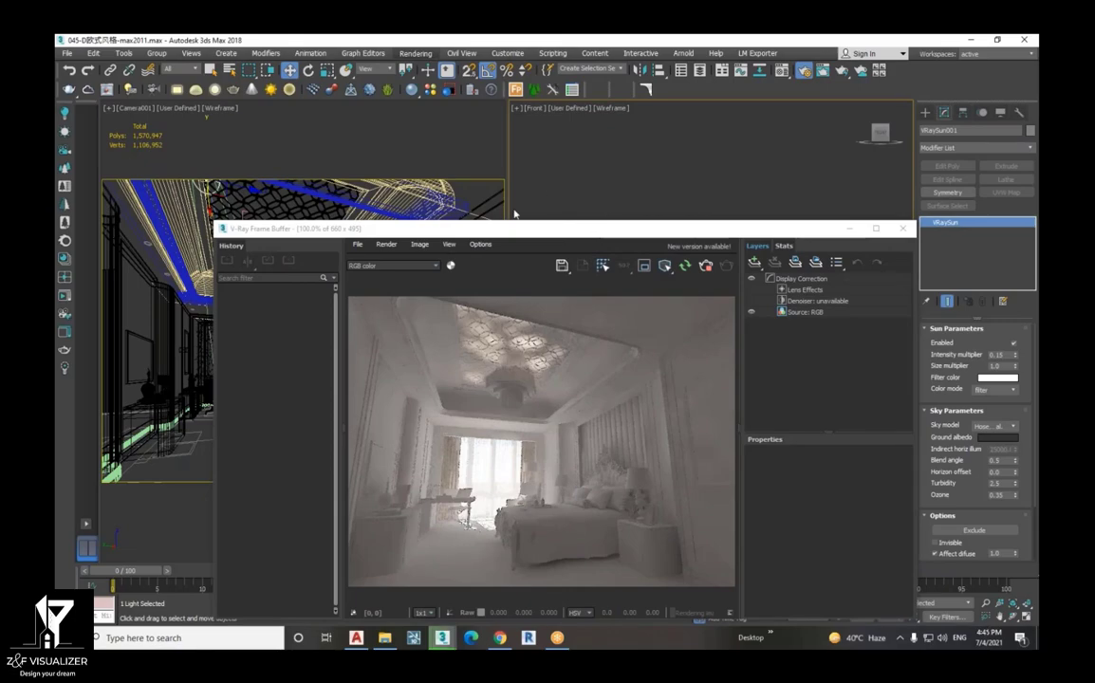
click(295, 249)
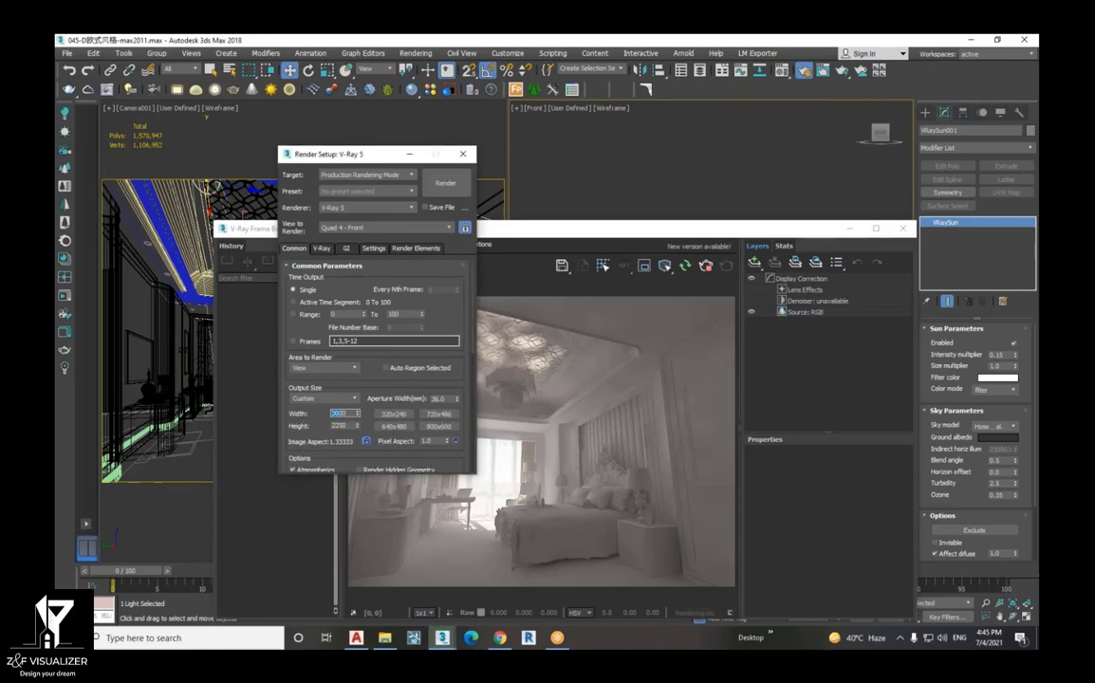
text(800)
key(Return)
click(410, 157)
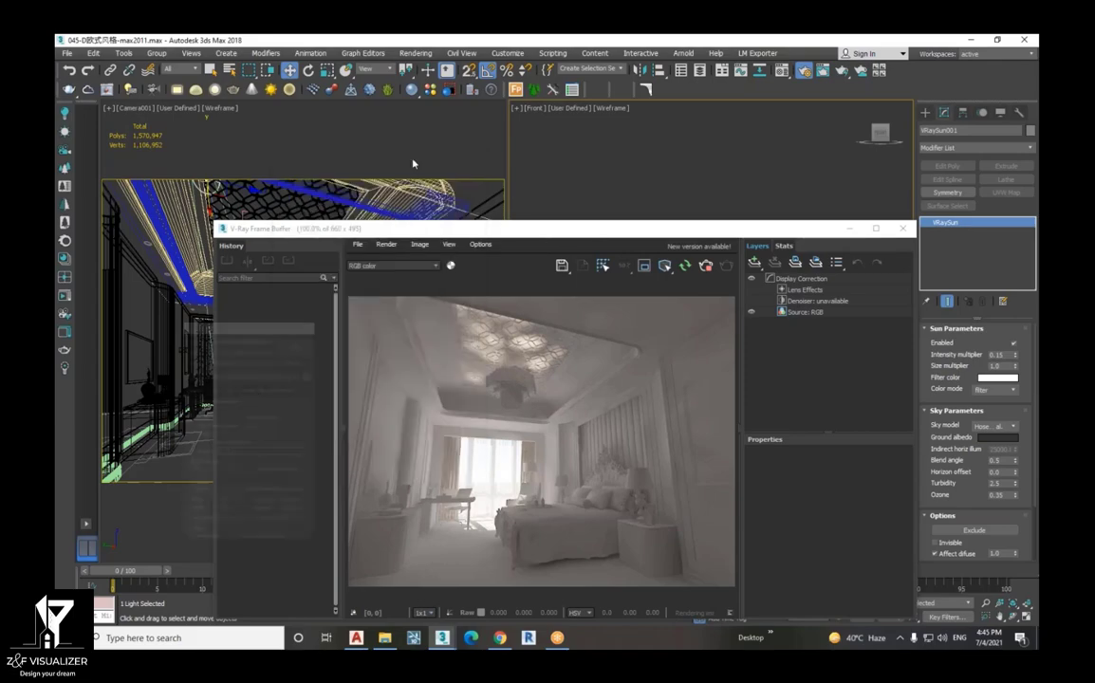
- Render the bedroom at 800×600 and zoom the frame buffer to inspect the sharp floor sunlight
click(726, 268)
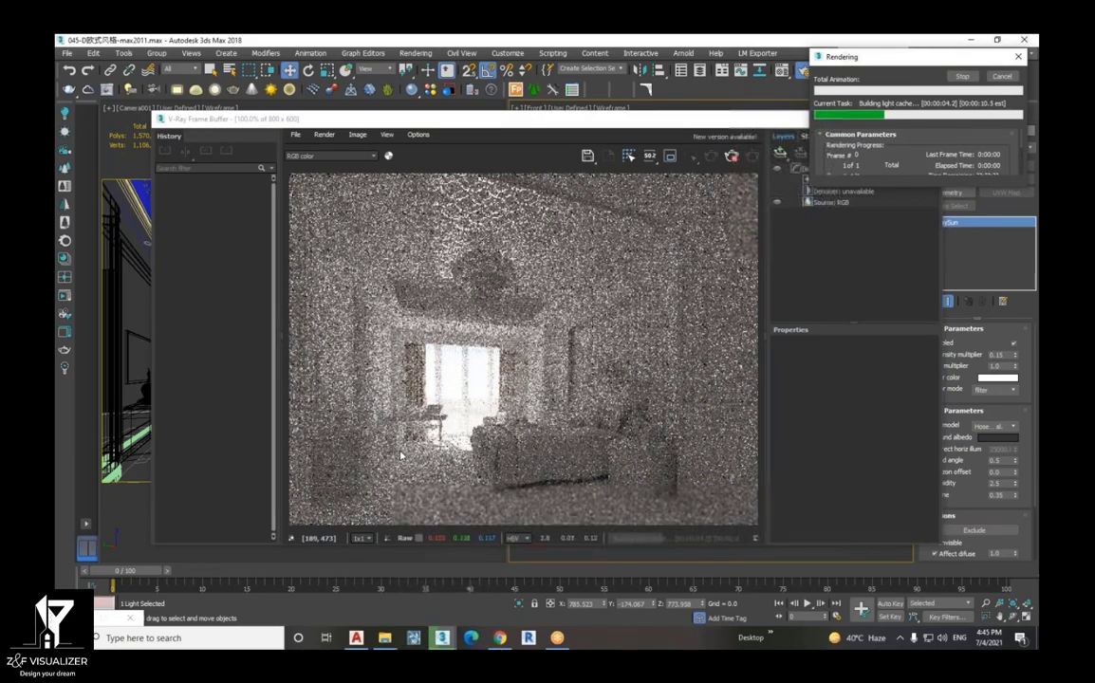
scroll(404, 453, up, 3)
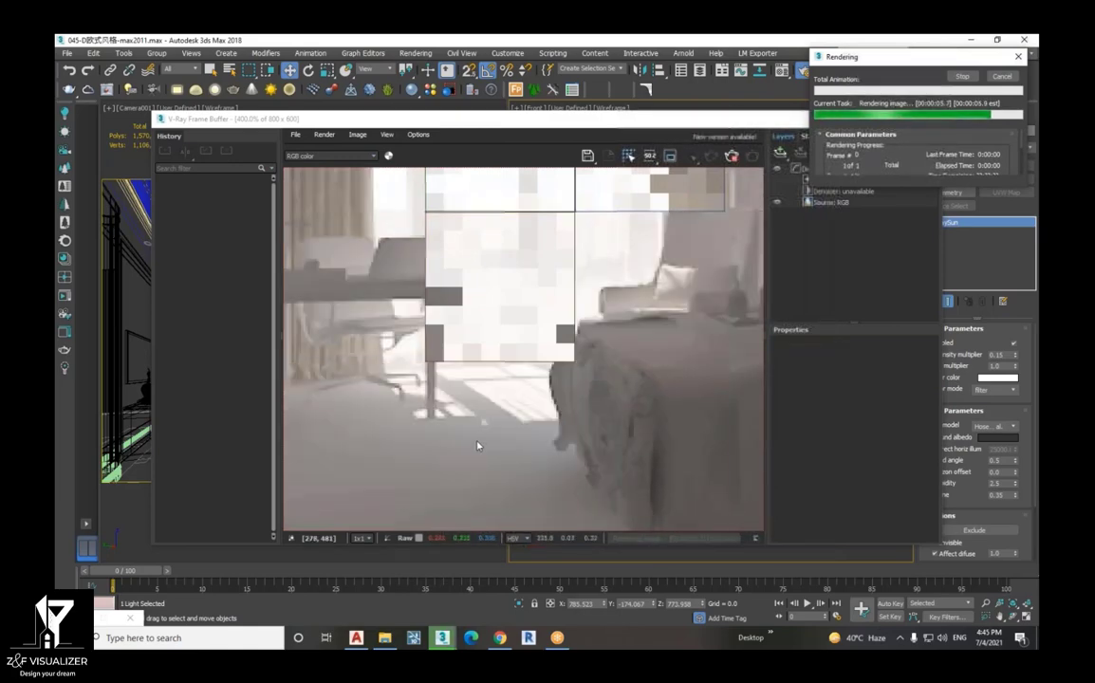
scroll(477, 445, down, 2)
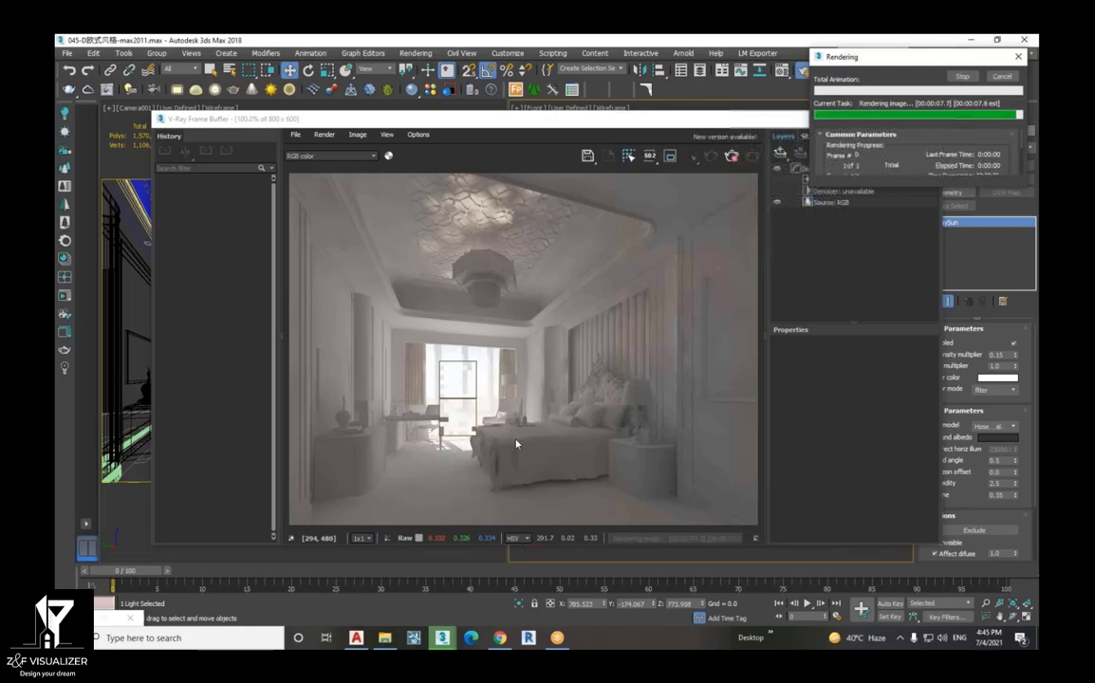
scroll(523, 441, up, 5)
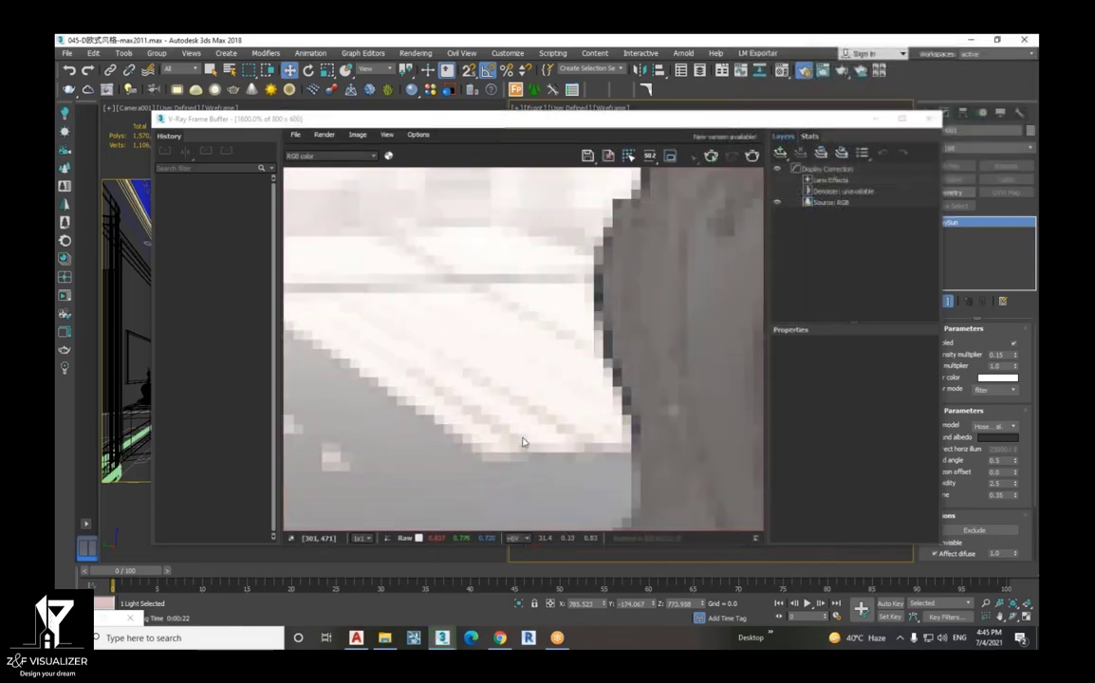
scroll(521, 442, down, 4)
scroll(559, 449, up, 3)
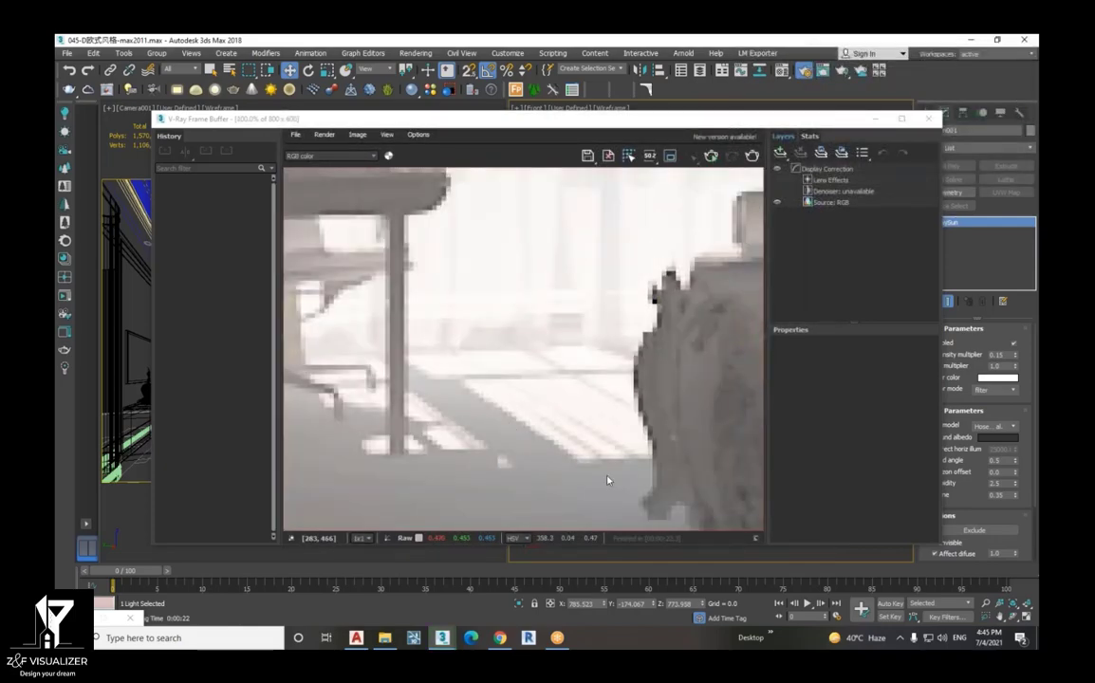
scroll(552, 442, down, 1)
scroll(547, 439, down, 1)
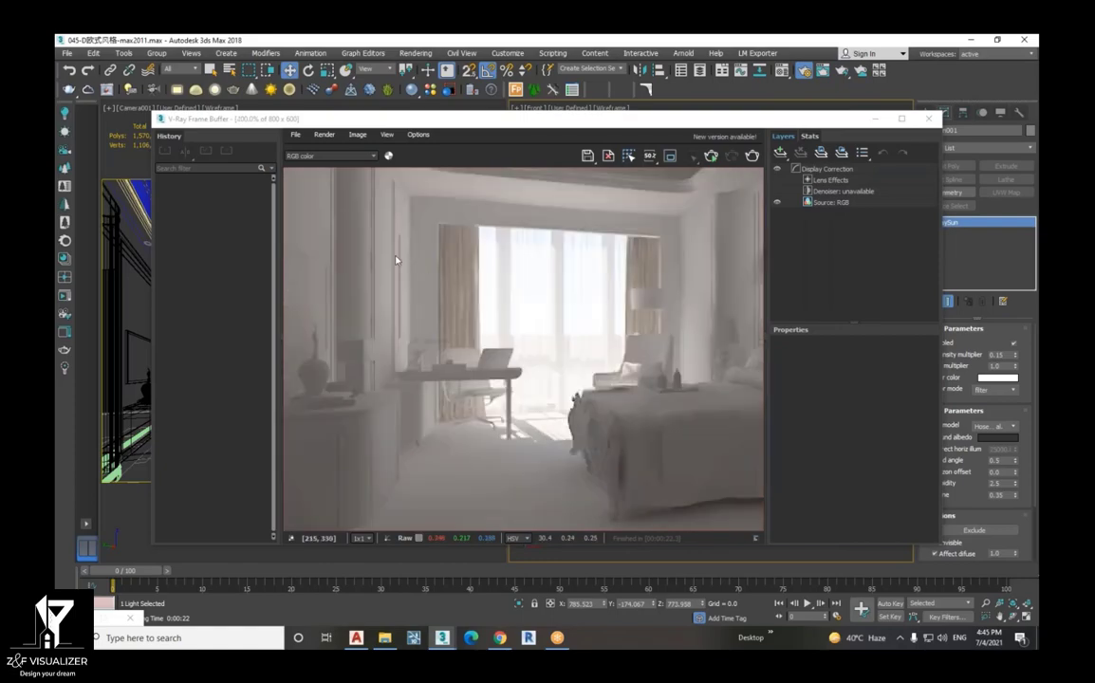
scroll(546, 439, up, 1)
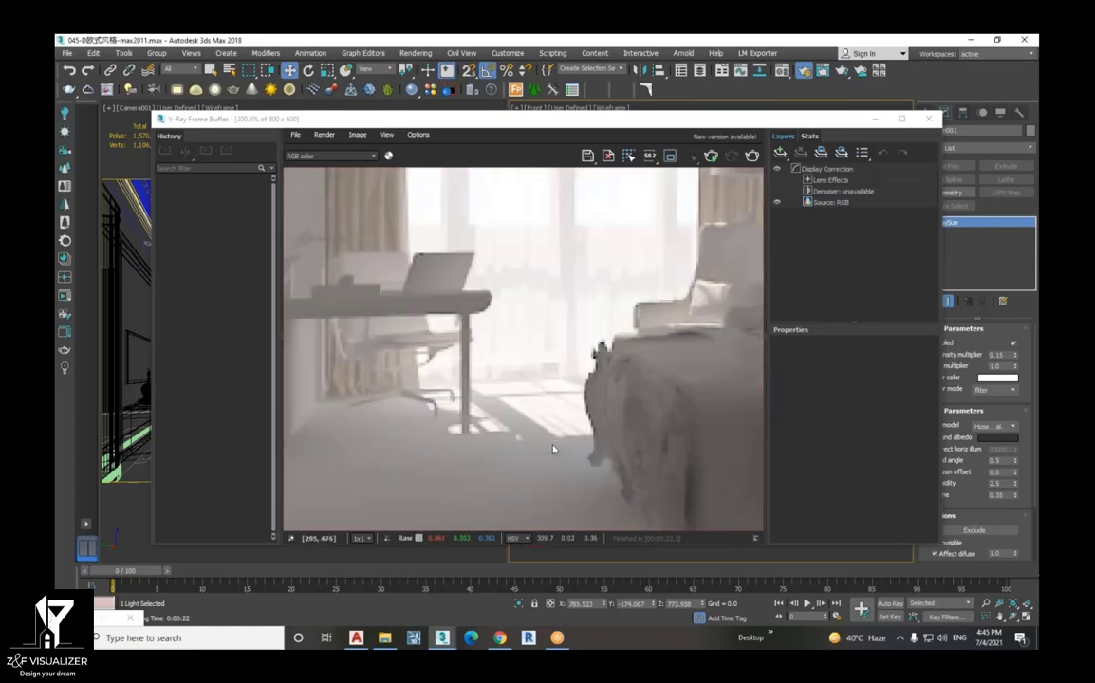
scroll(555, 442, up, 1)
scroll(564, 434, up, 1)
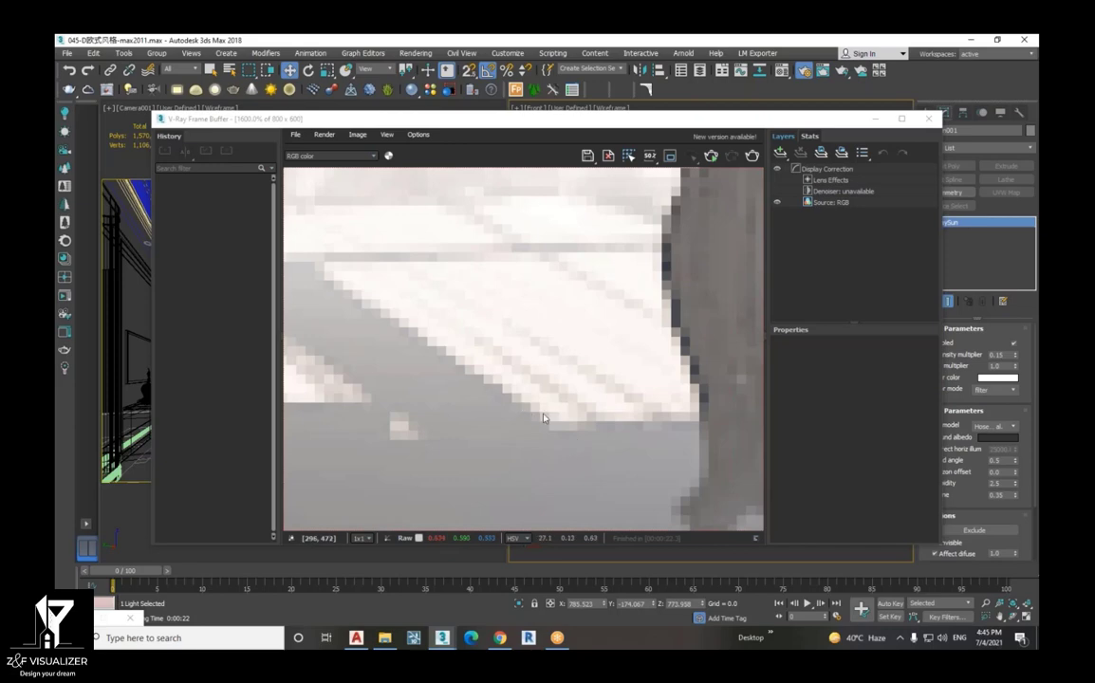
scroll(544, 417, down, 1)
scroll(544, 417, down, 1)
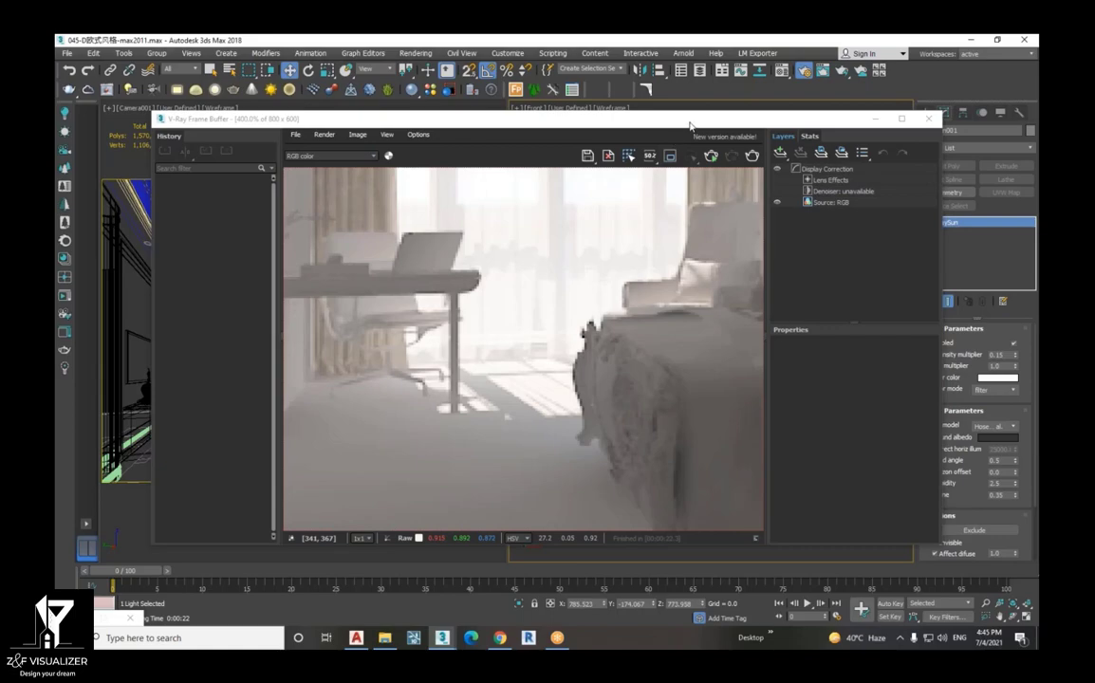
drag(690, 126, 539, 138)
scroll(435, 354, down, 2)
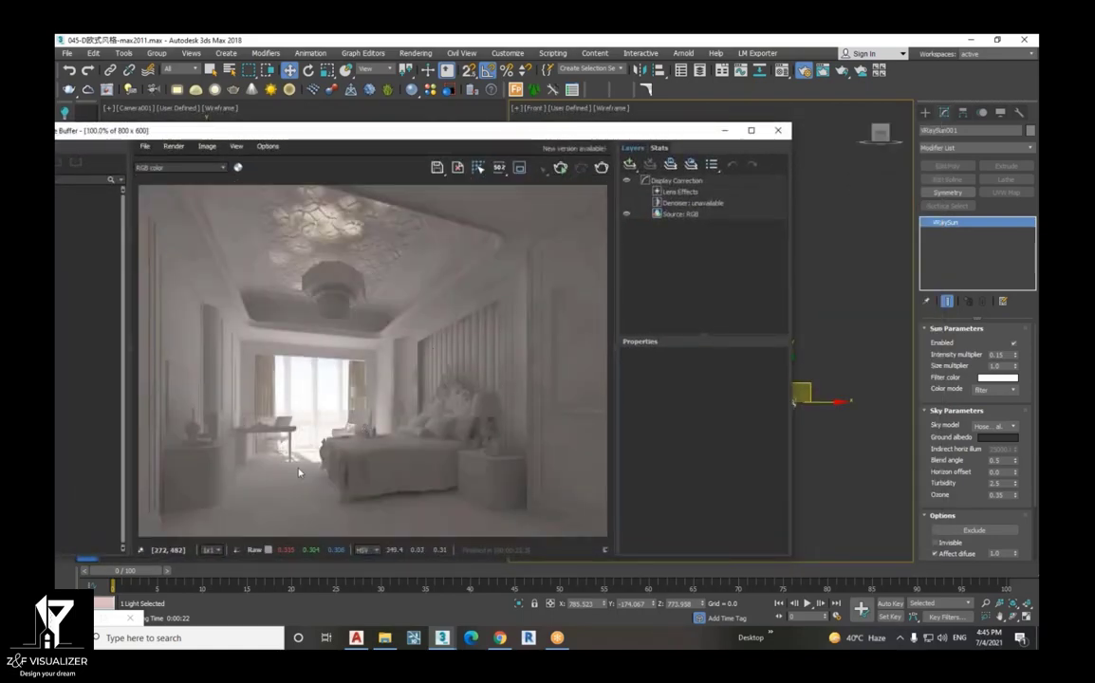
scroll(298, 472, up, 1)
- Draw a frame-buffer render region over the floor beside the bed
click(519, 168)
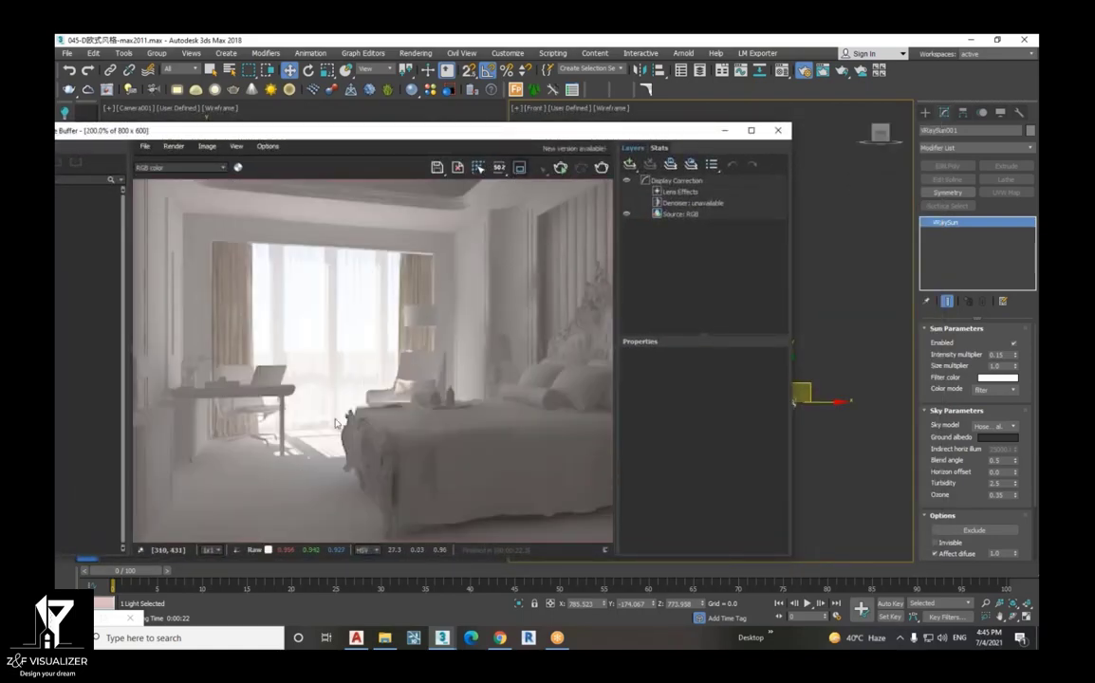
drag(384, 426, 306, 487)
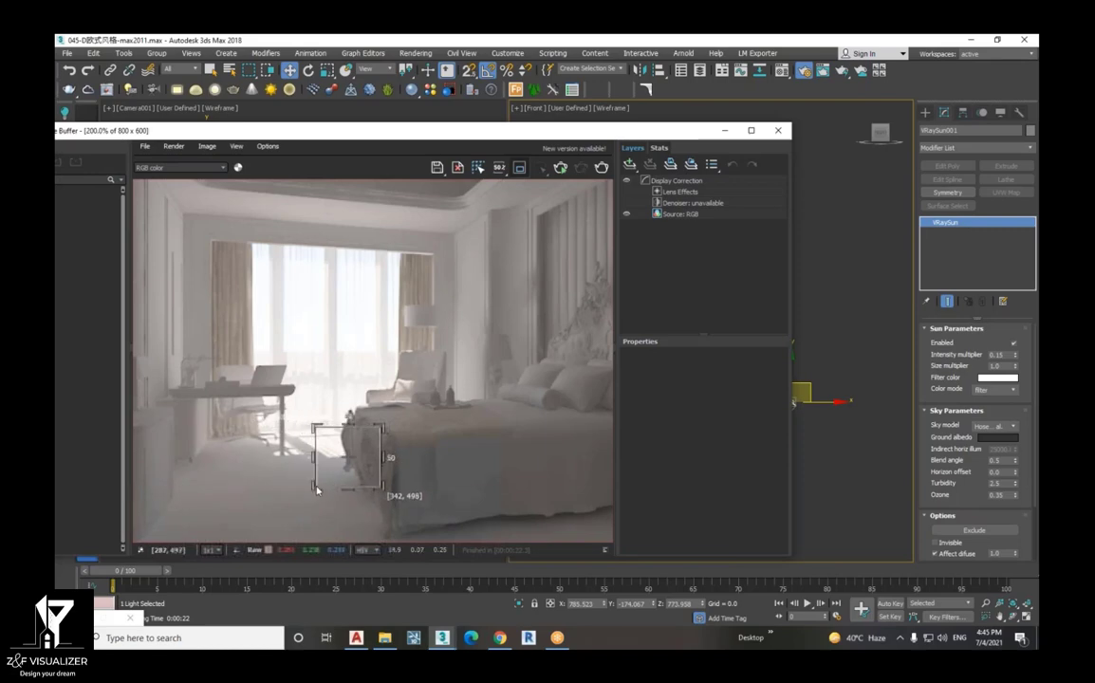
drag(306, 487, 311, 483)
scroll(304, 446, up, 1)
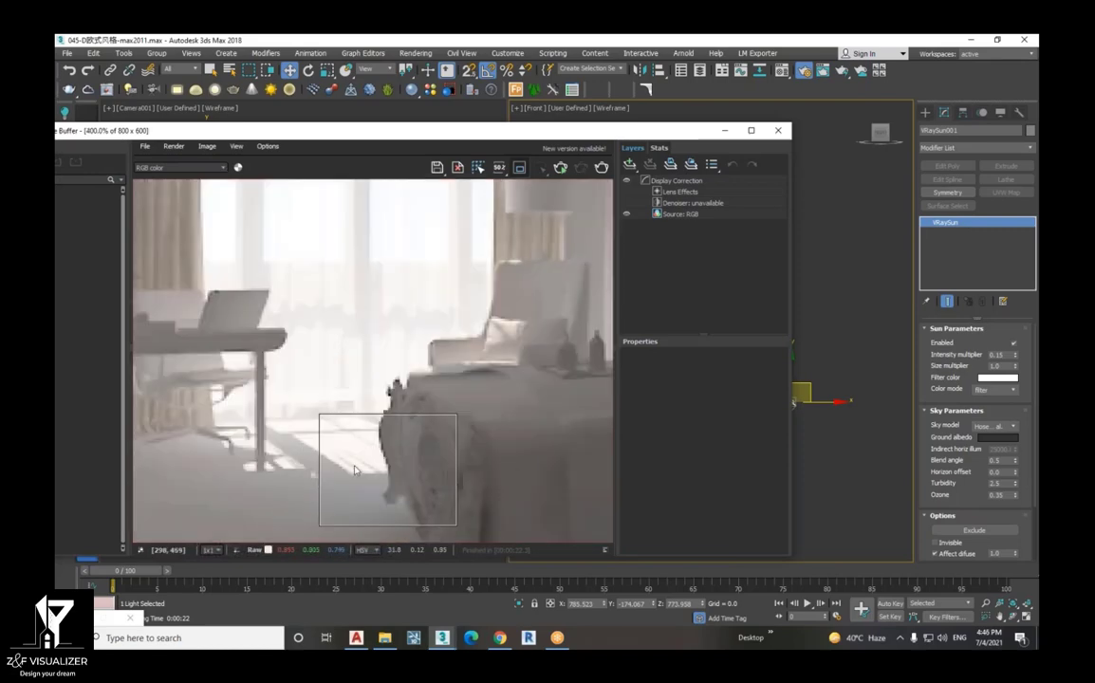
- Set the VRaySun size multiplier to 5 and re-render the marked floor region
click(1002, 366)
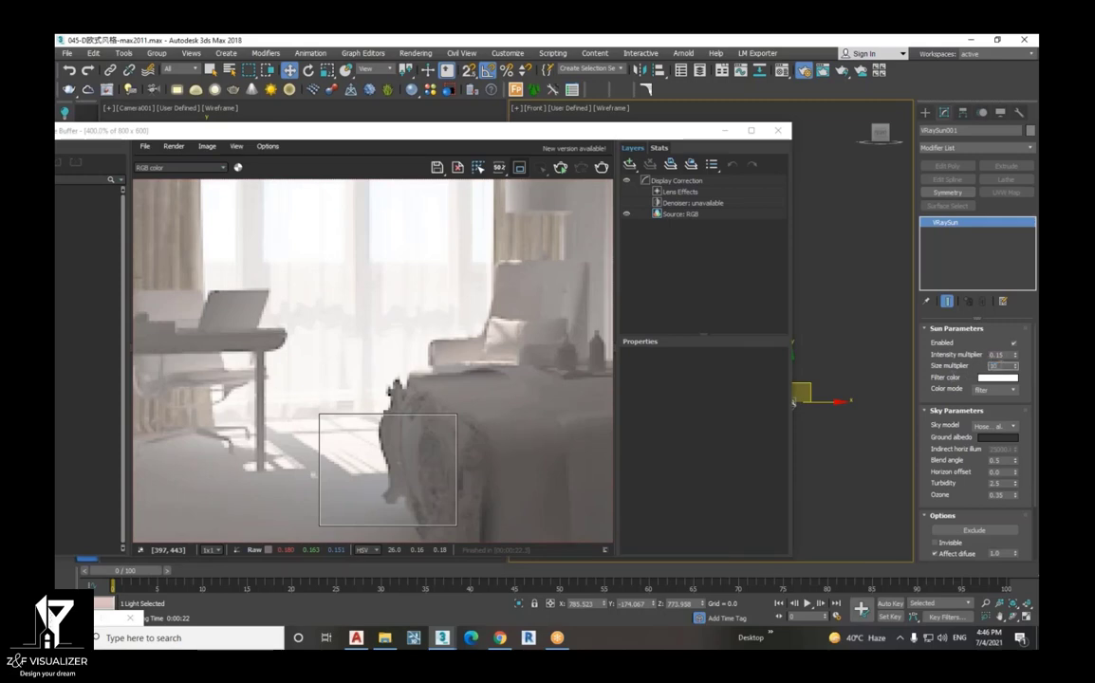
text(5)
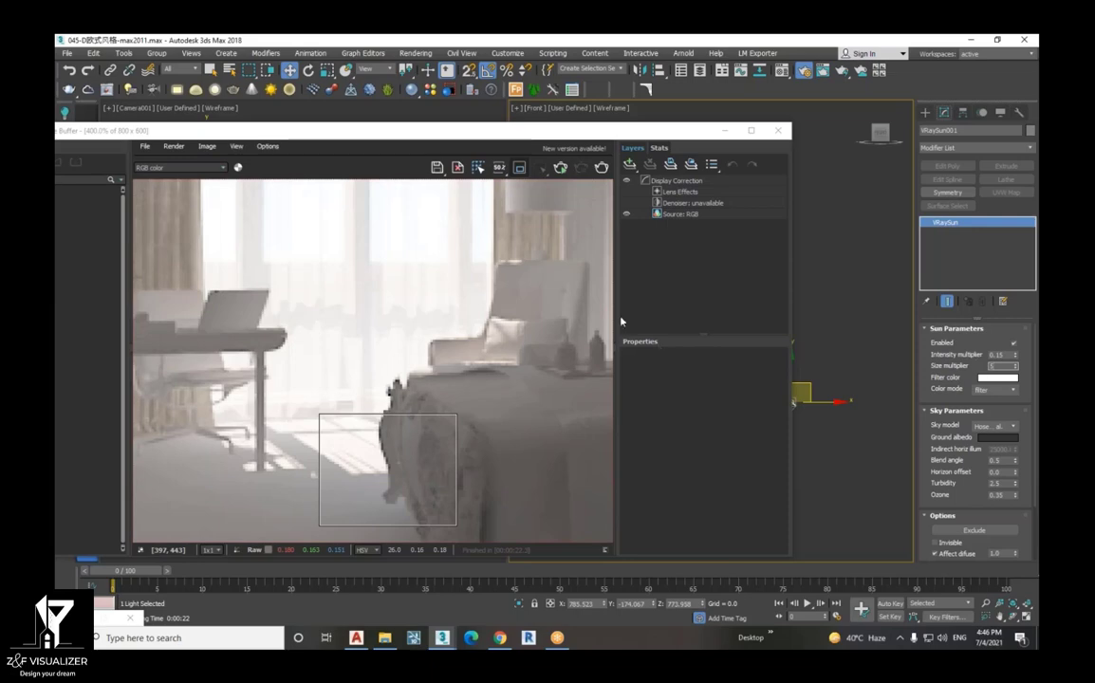
click(601, 170)
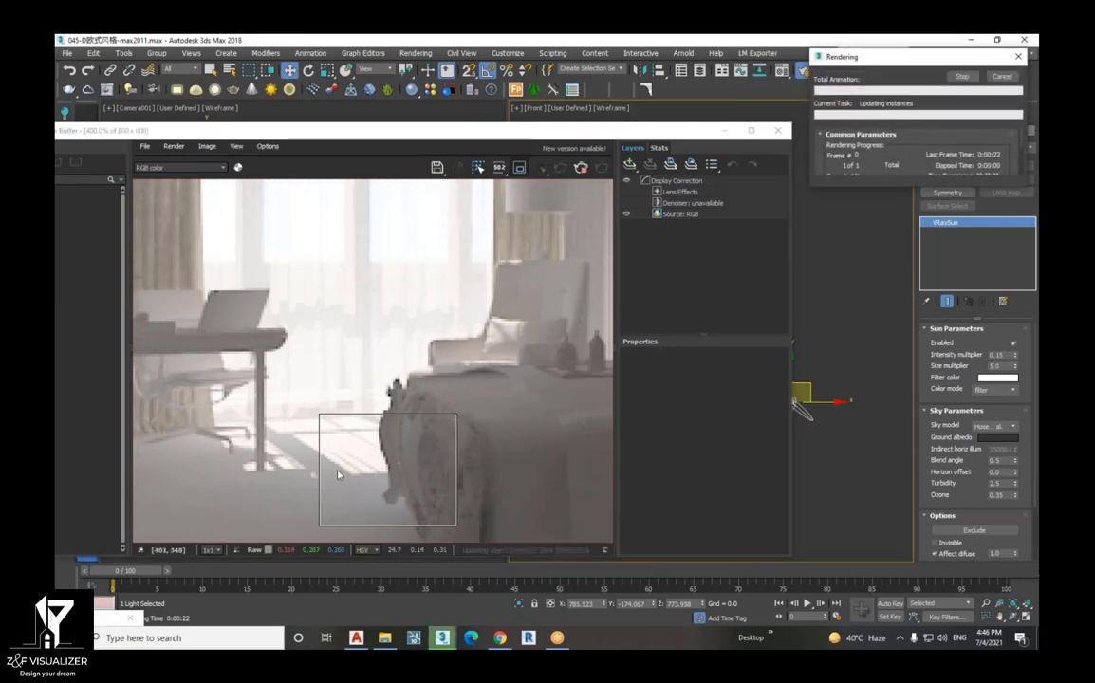
scroll(340, 482, up, 2)
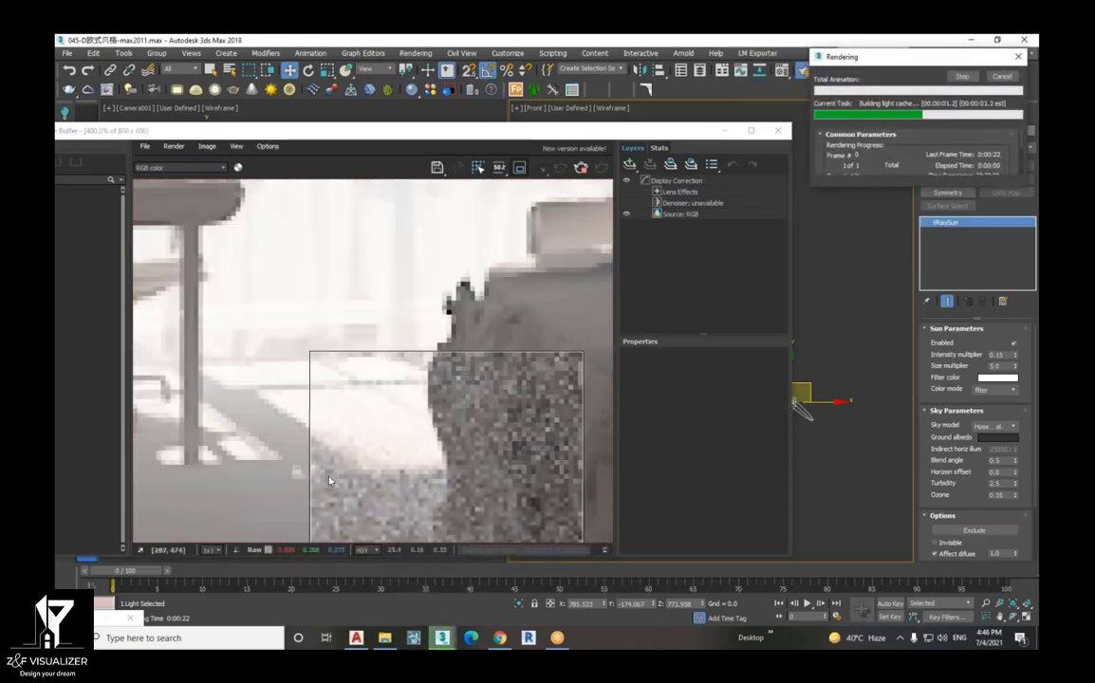
scroll(379, 455, up, 2)
scroll(444, 432, down, 3)
scroll(417, 437, up, 2)
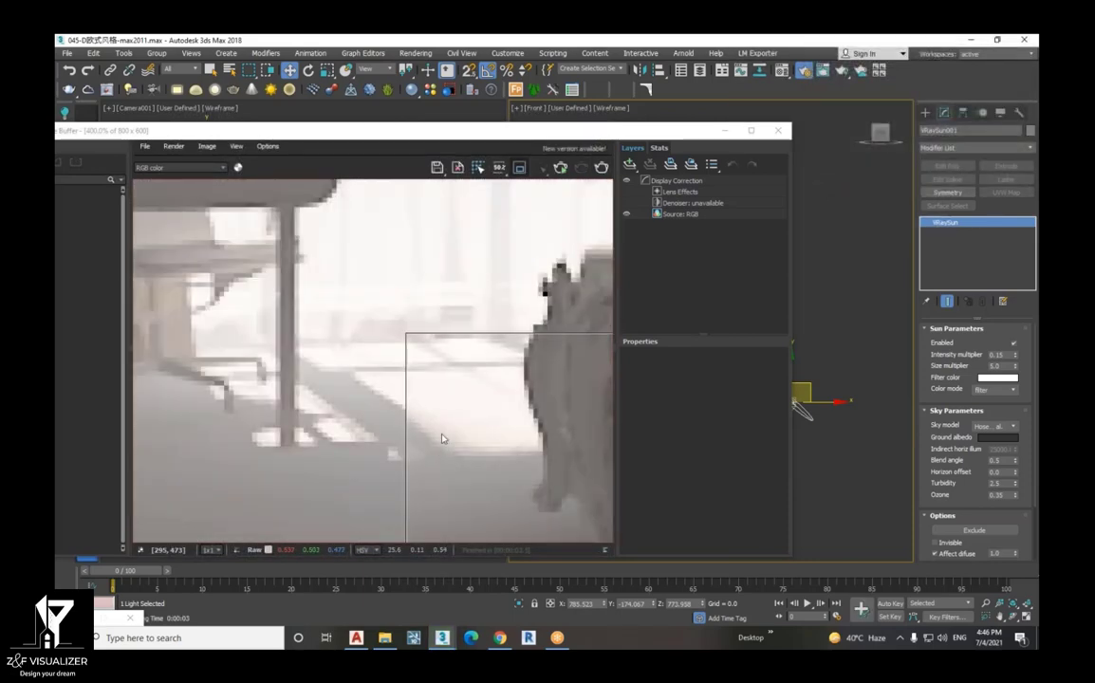
scroll(441, 439, down, 2)
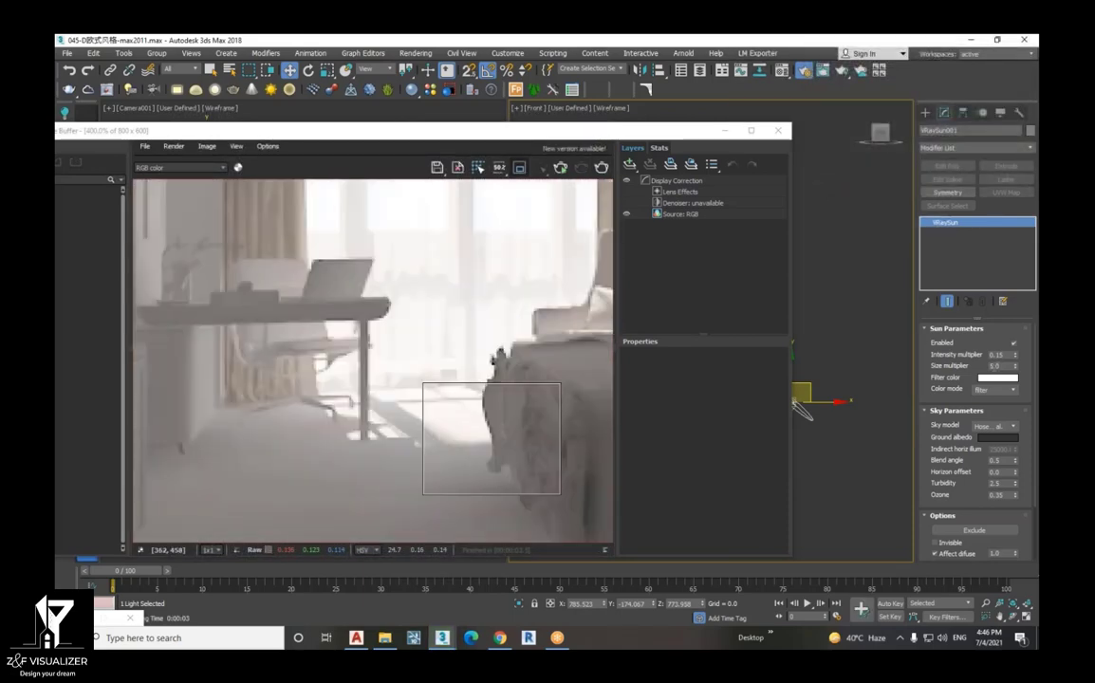
- Change VRaySun001's size multiplier to 15.0 and re-render the floor region beside the bed
double_click(1005, 366)
text(15)
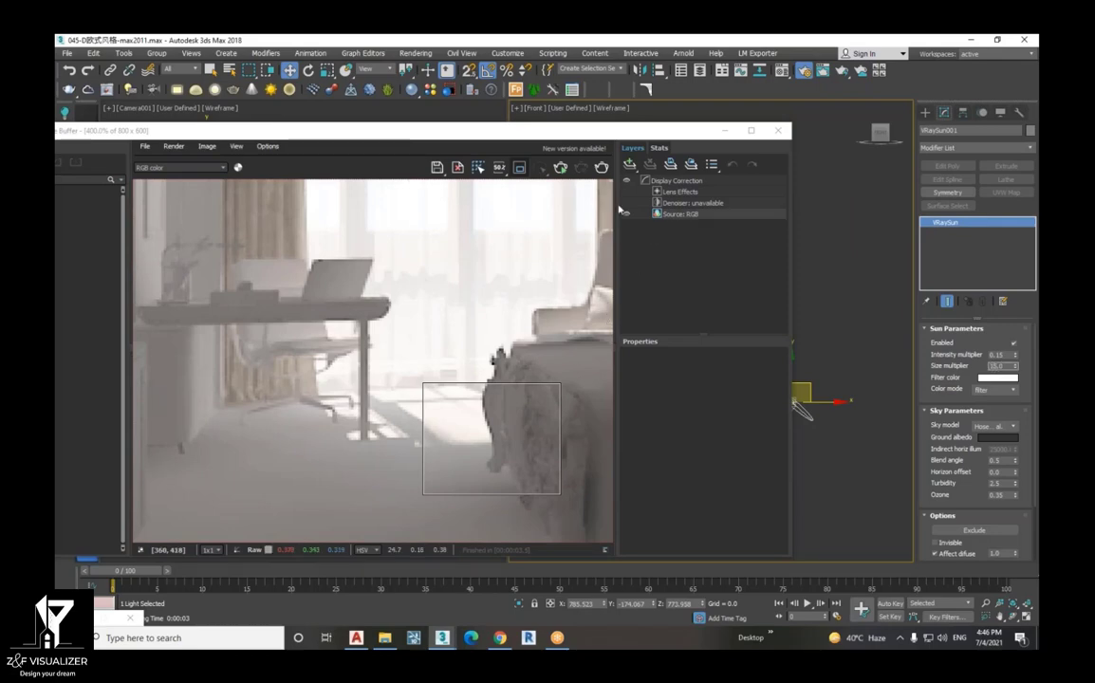
click(600, 168)
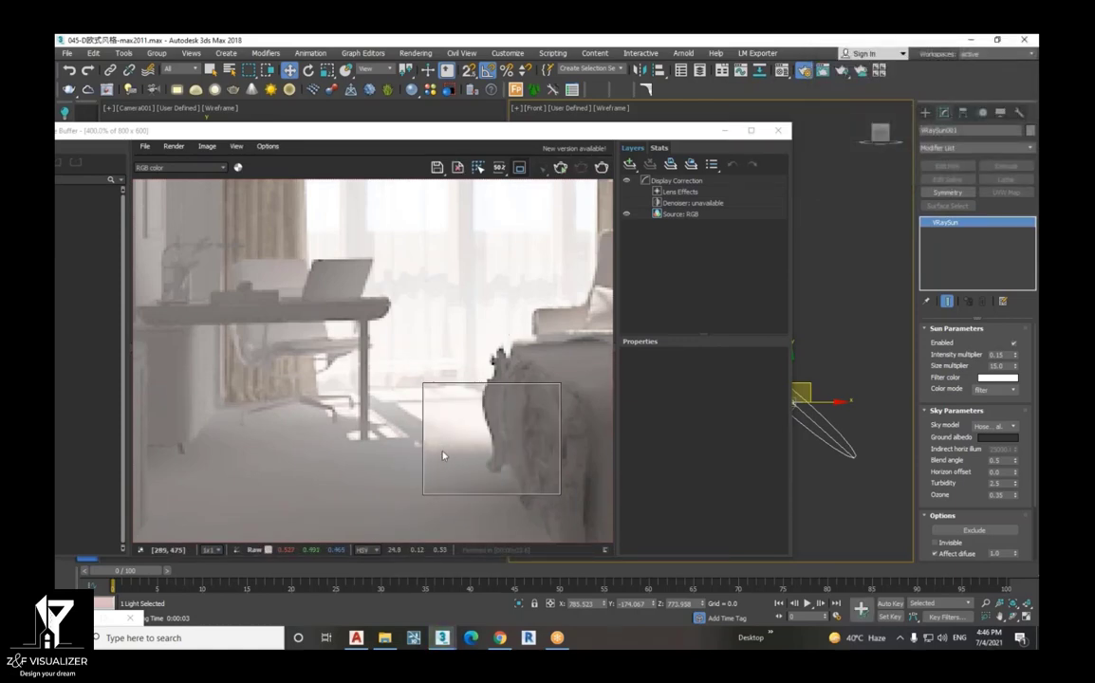
scroll(468, 461, down, 2)
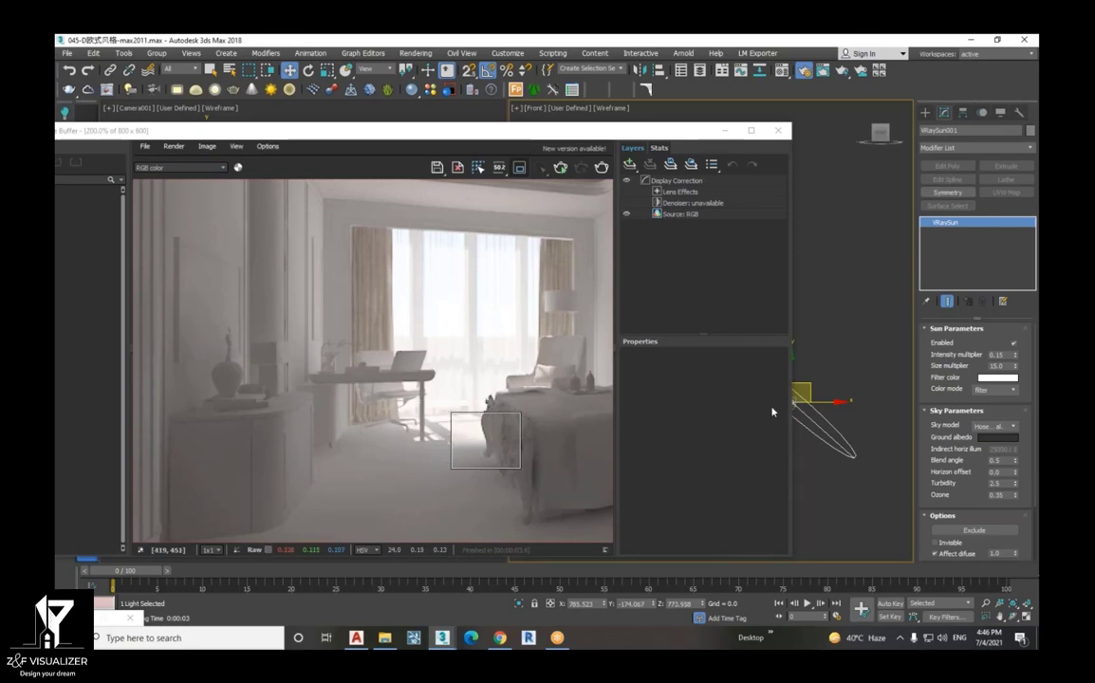
scroll(466, 443, up, 1)
scroll(437, 442, up, 1)
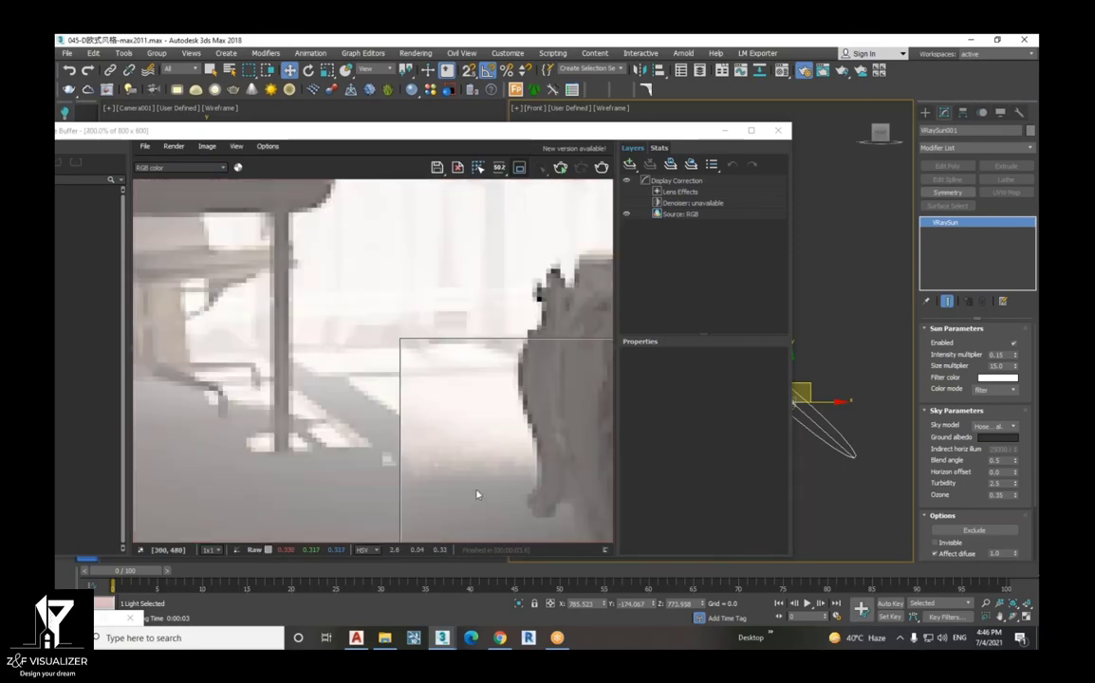
scroll(428, 442, down, 1)
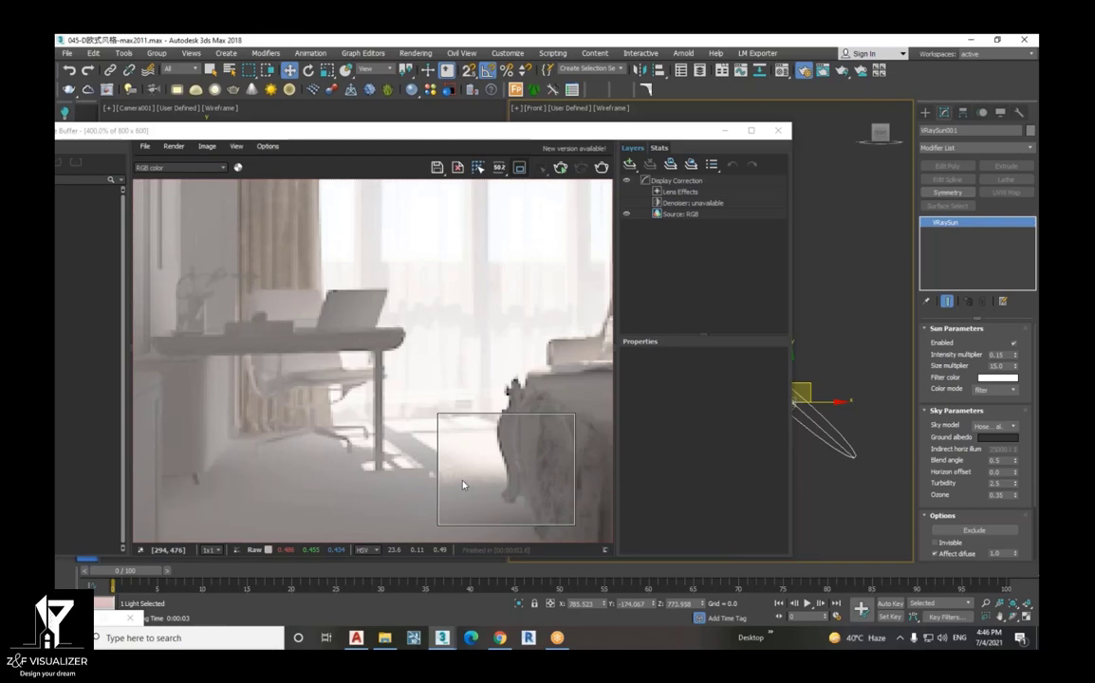
- Set the sun size multiplier to 25 and test-render the bed-side region
click(993, 366)
text(25)
key(Return)
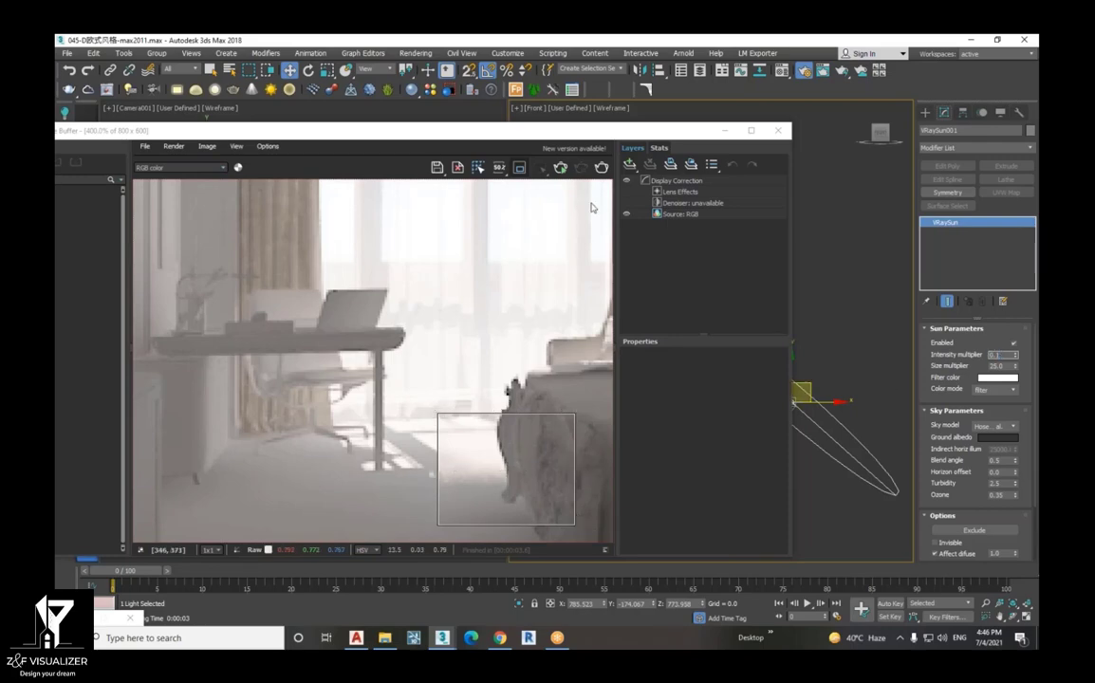
click(545, 169)
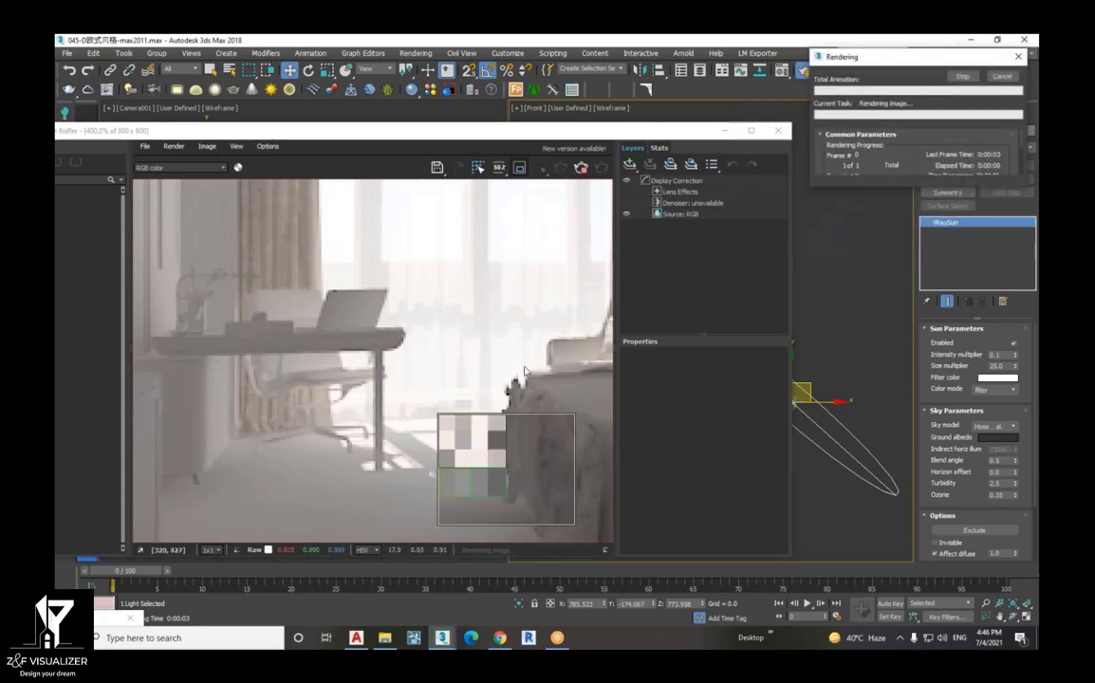
scroll(525, 370, down, 2)
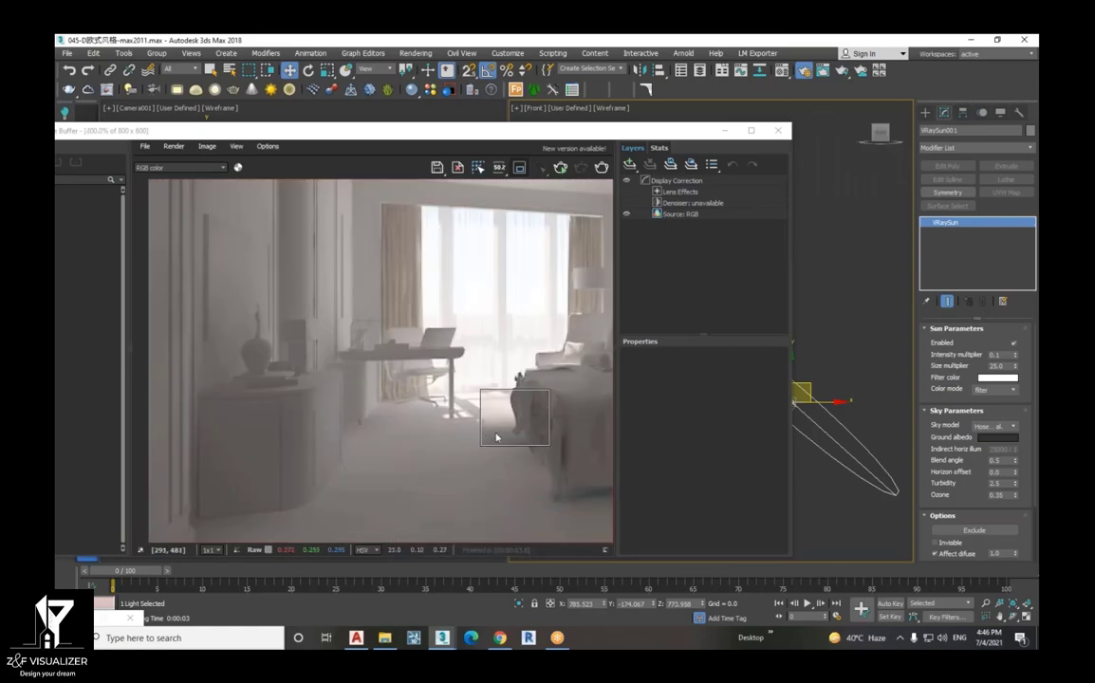
scroll(514, 441, up, 2)
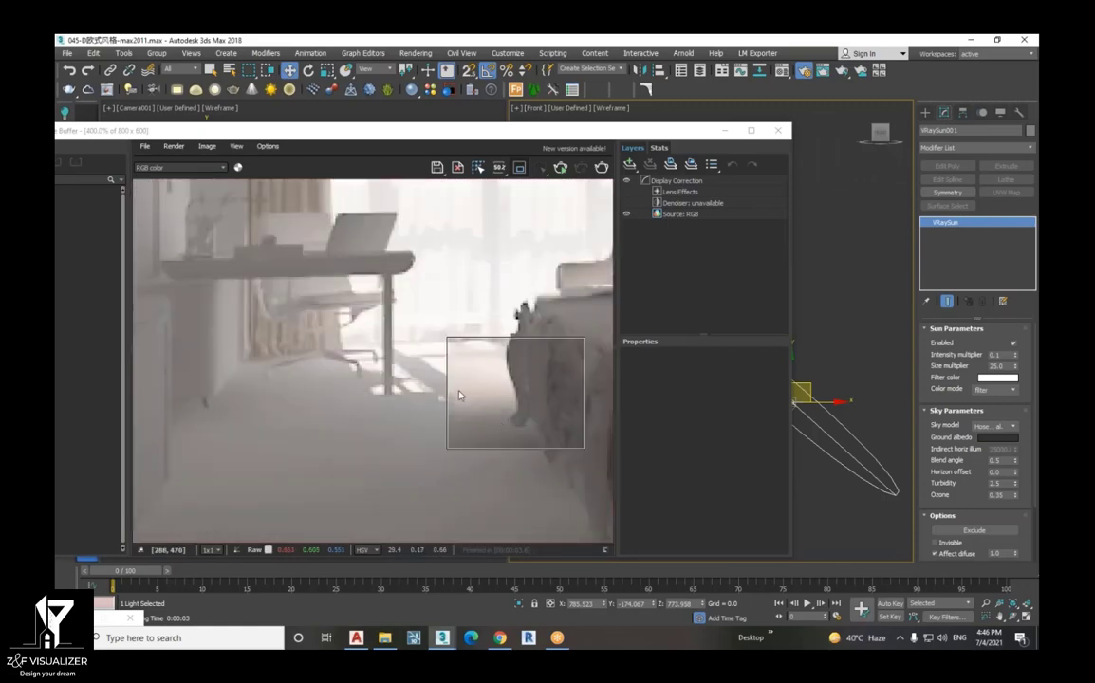
scroll(459, 395, down, 4)
scroll(323, 469, up, 2)
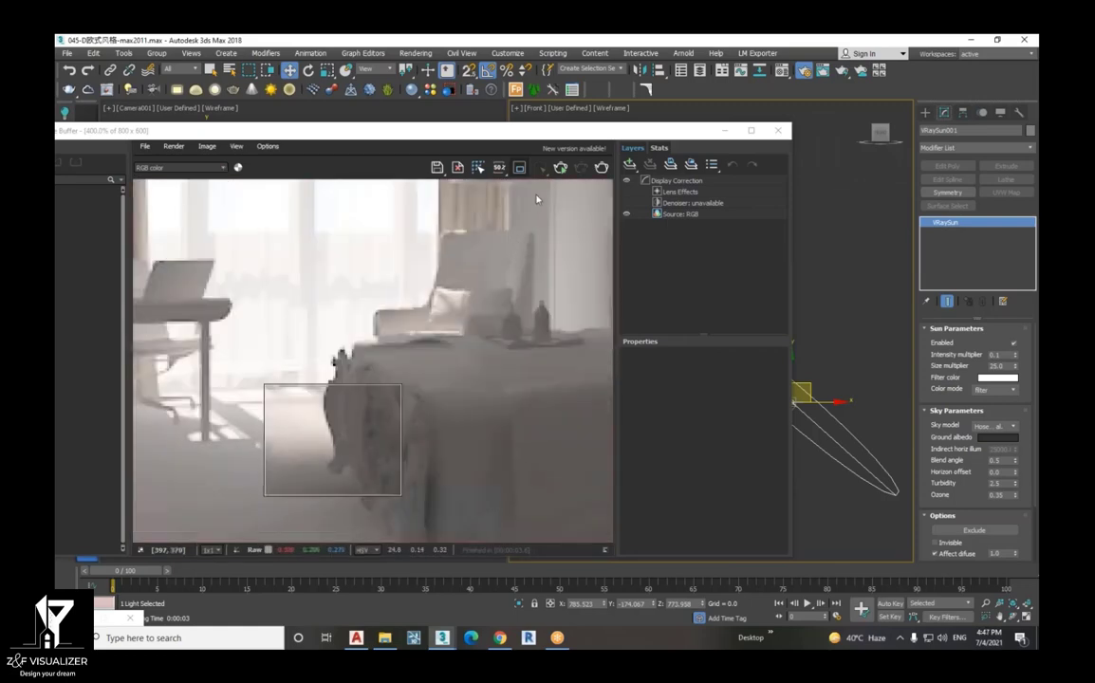
scroll(438, 403, down, 1)
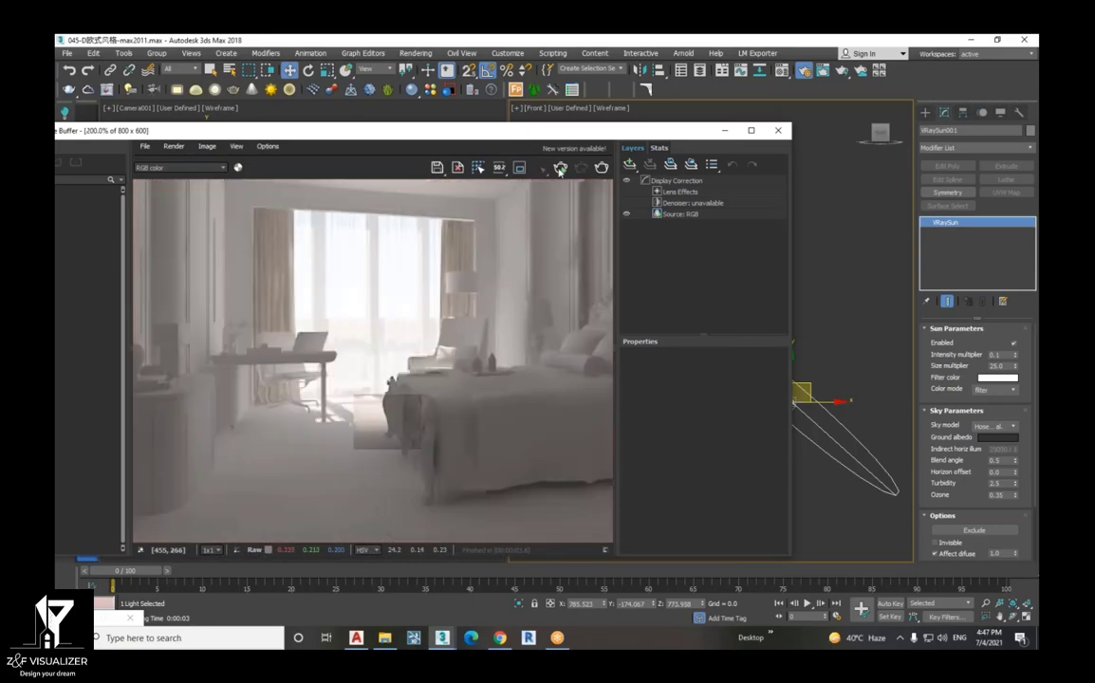
- Render the full bedroom frame instead of just the region
click(602, 168)
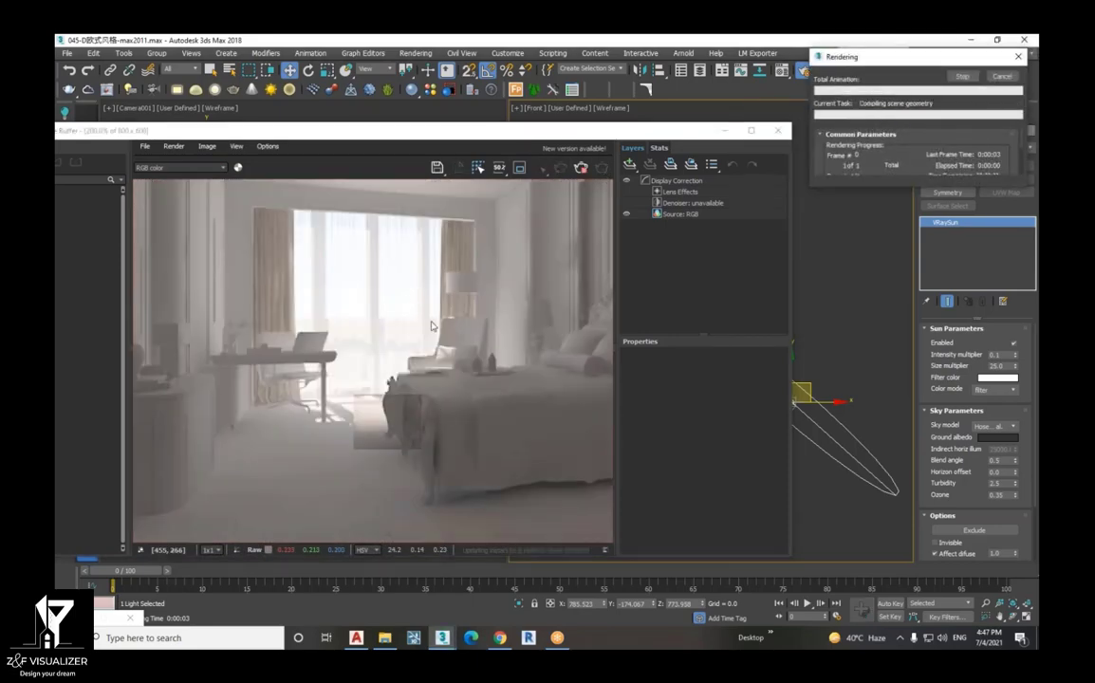
scroll(453, 342, down, 2)
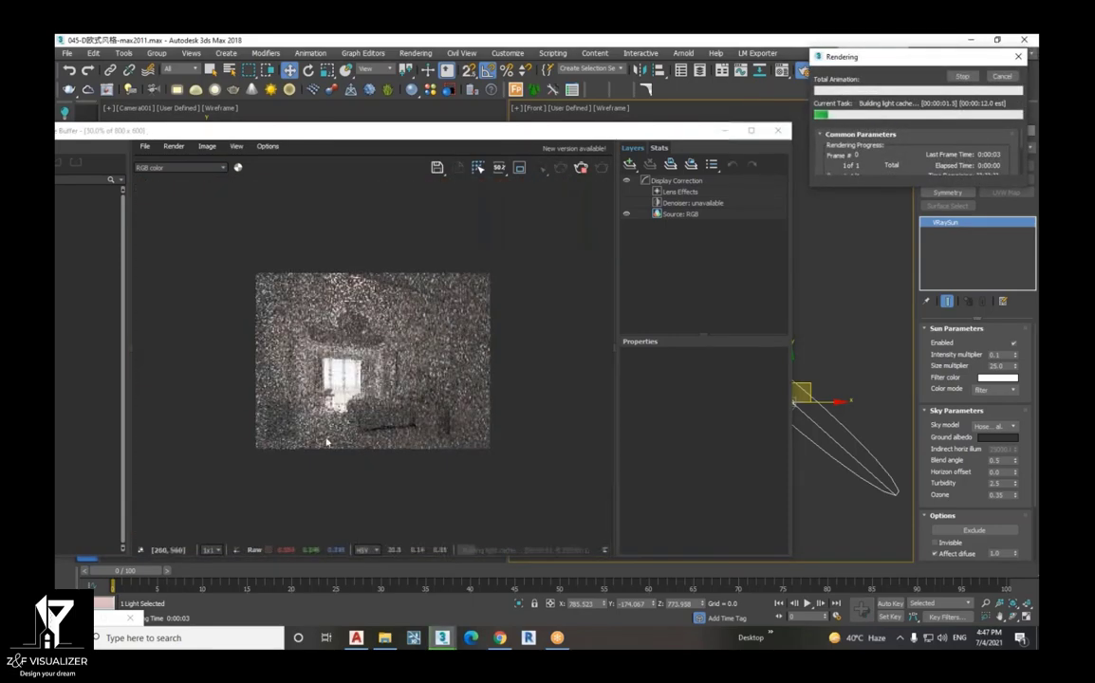
scroll(326, 443, up, 2)
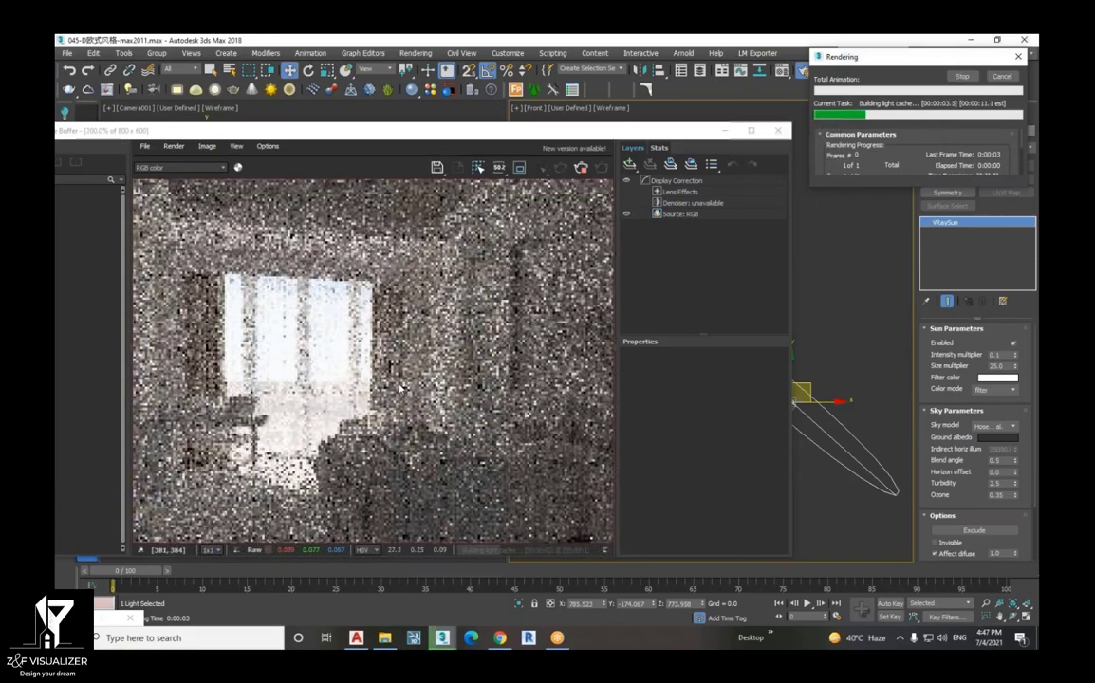
scroll(400, 388, down, 2)
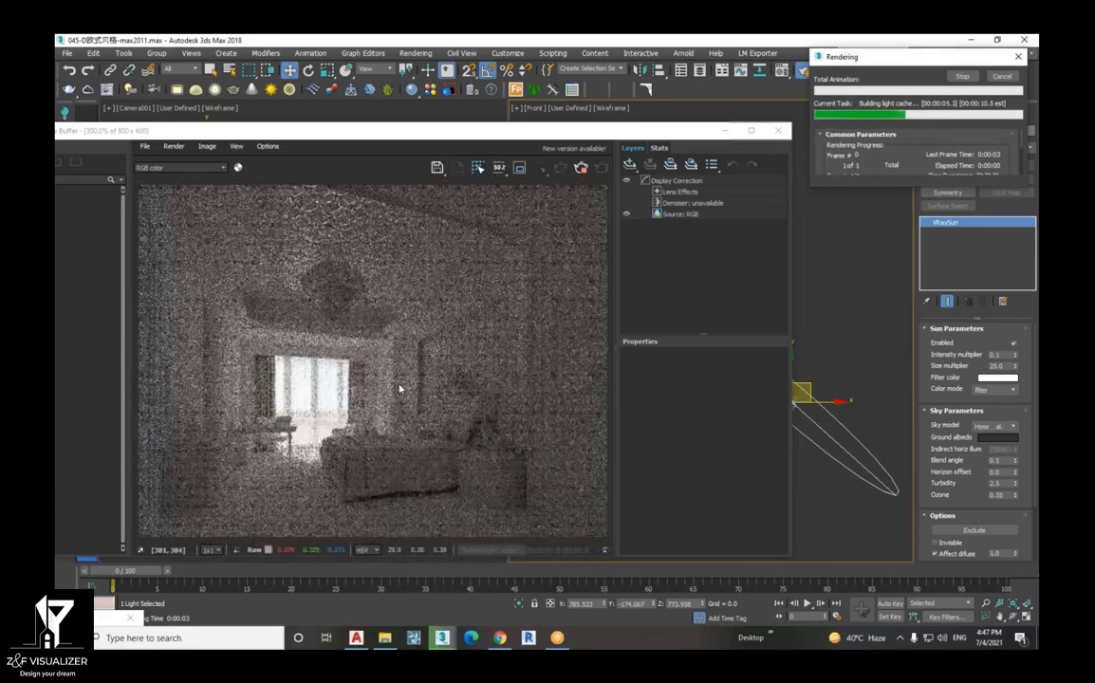
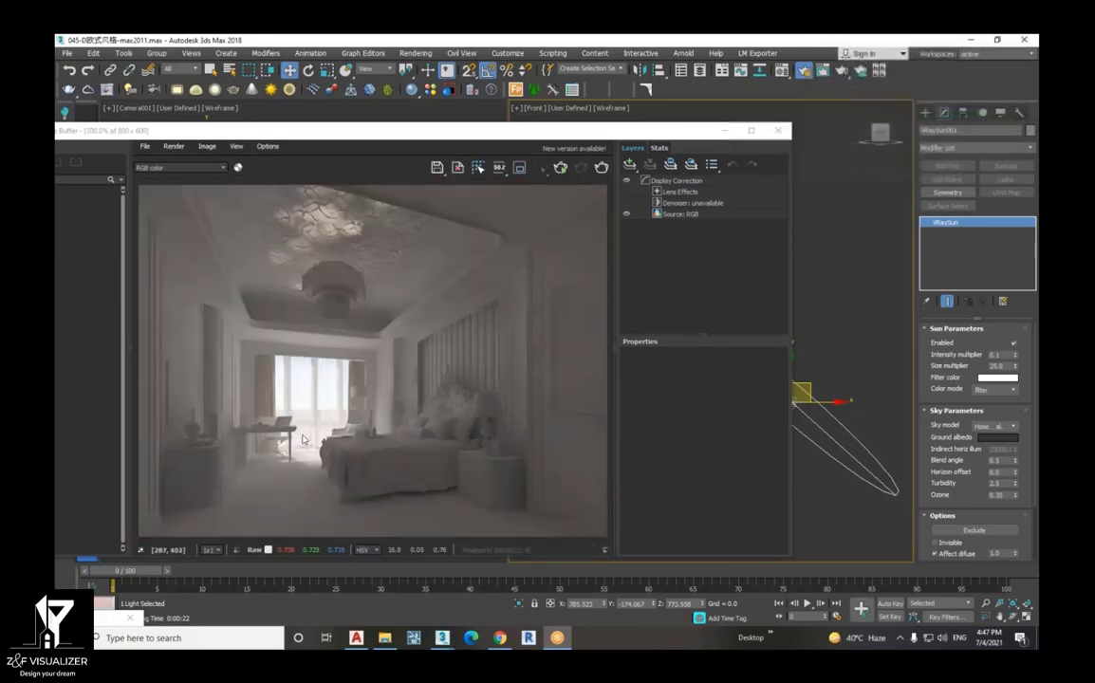
- Zoom the V-Ray frame buffer to 200% and drag it left to uncover the Front viewport
scroll(292, 429, up, 1)
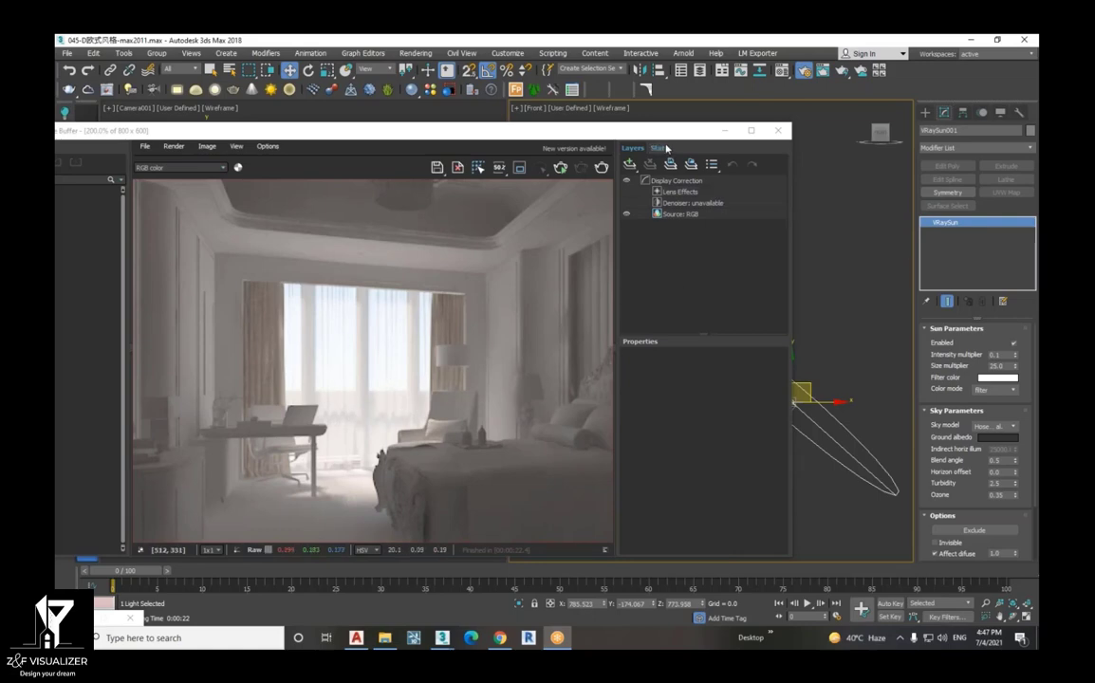
drag(598, 132, 448, 143)
- Select Arc001 and, in Top view, move its UVW Map gizmo down in plan
scroll(741, 474, up, 3)
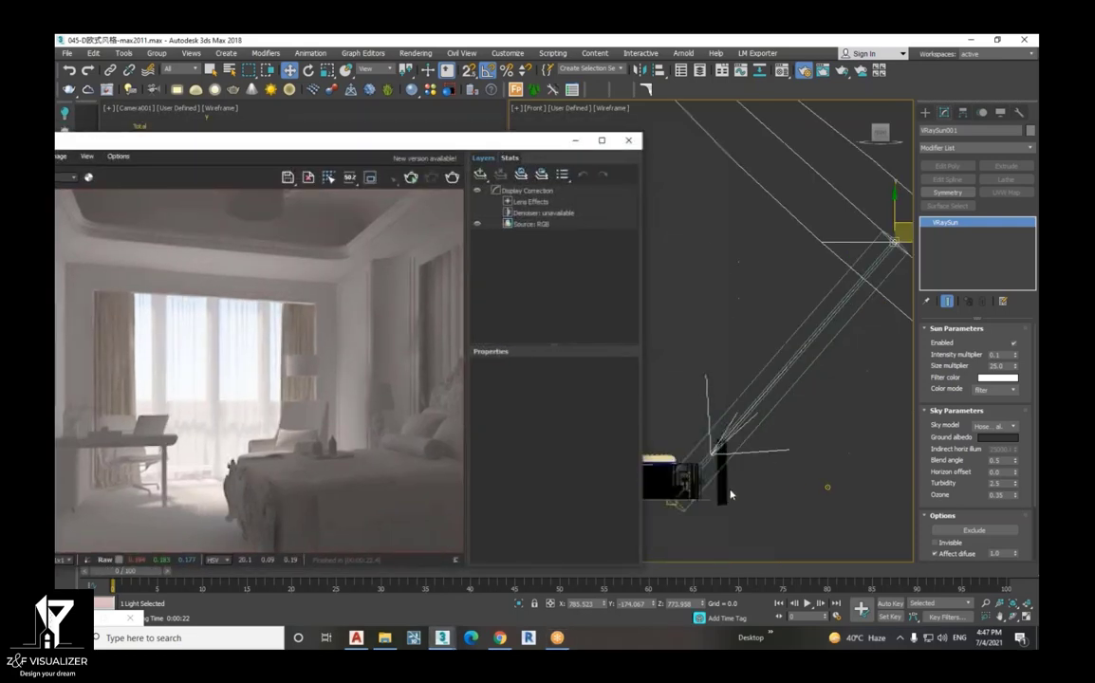
click(728, 484)
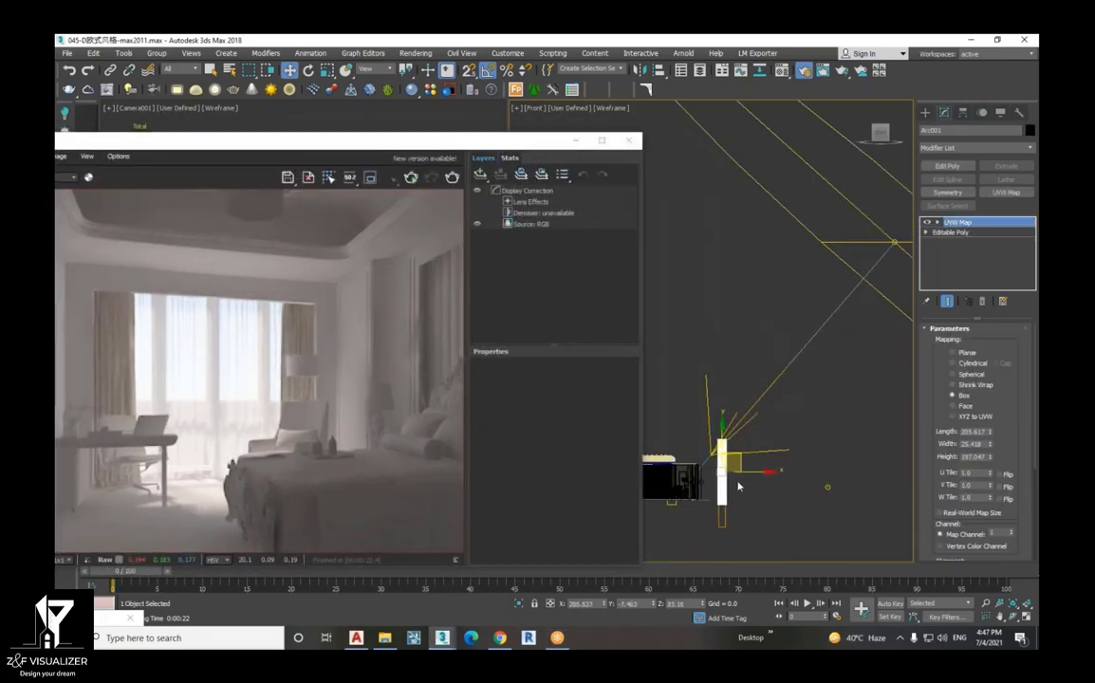
key(t)
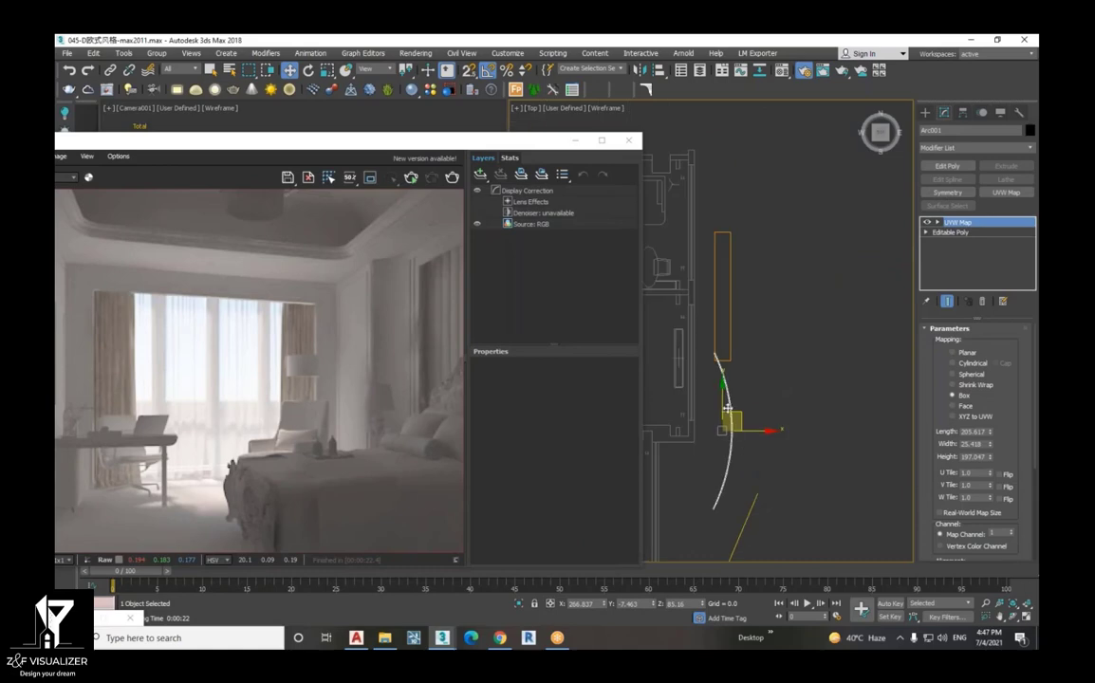
click(938, 222)
click(958, 231)
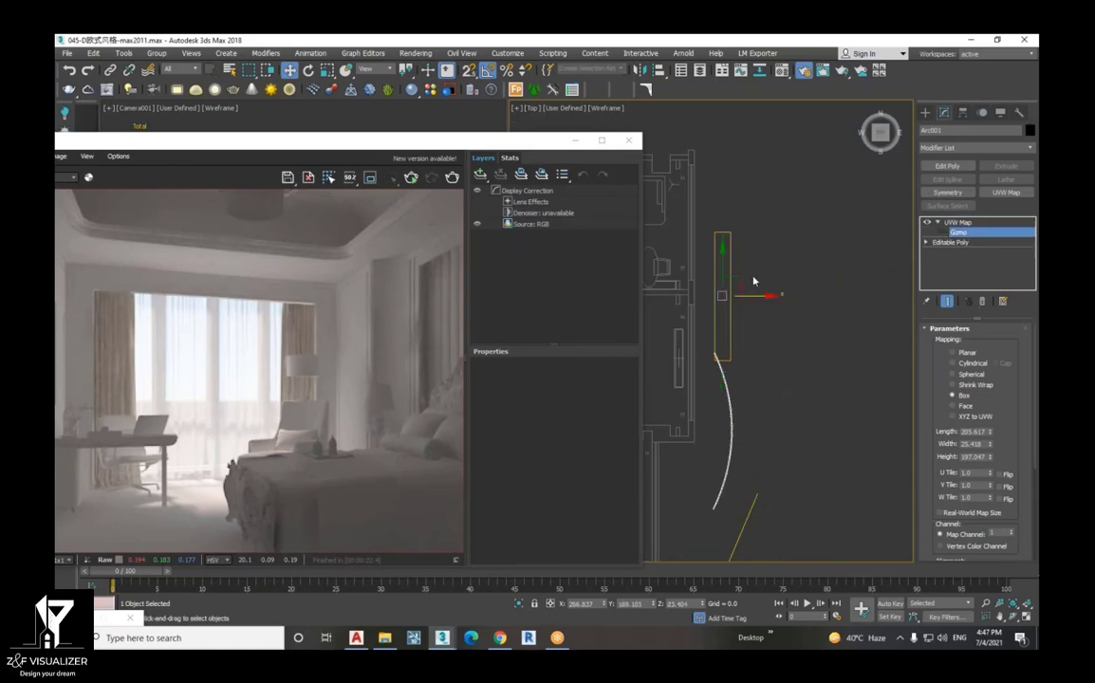
drag(723, 270, 723, 394)
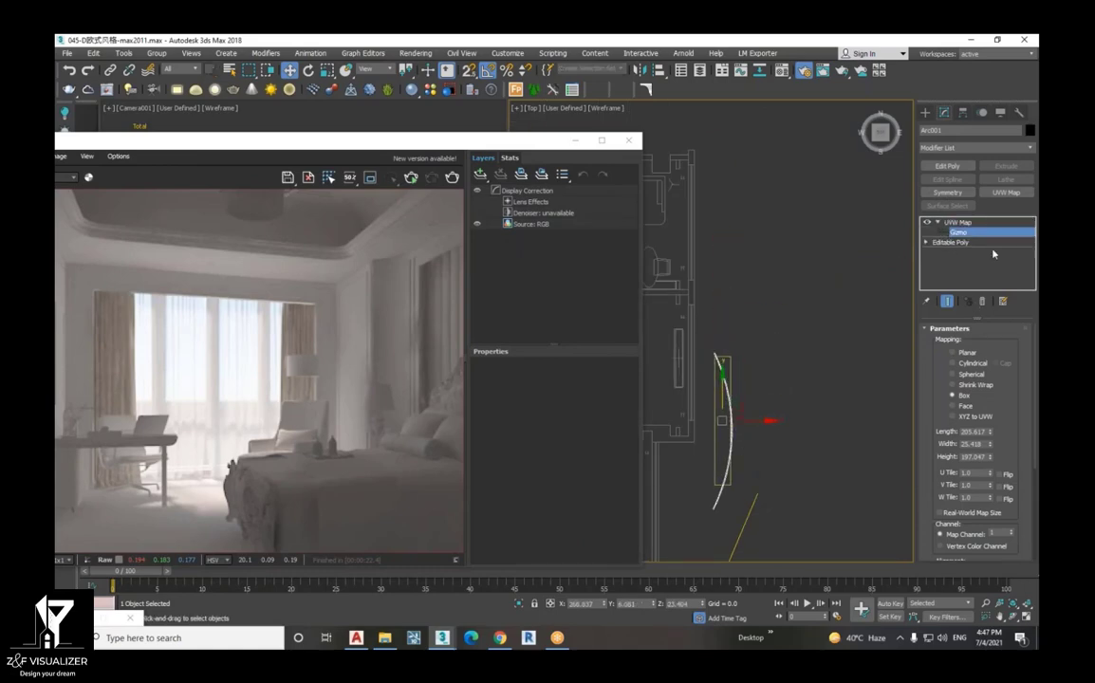
click(965, 233)
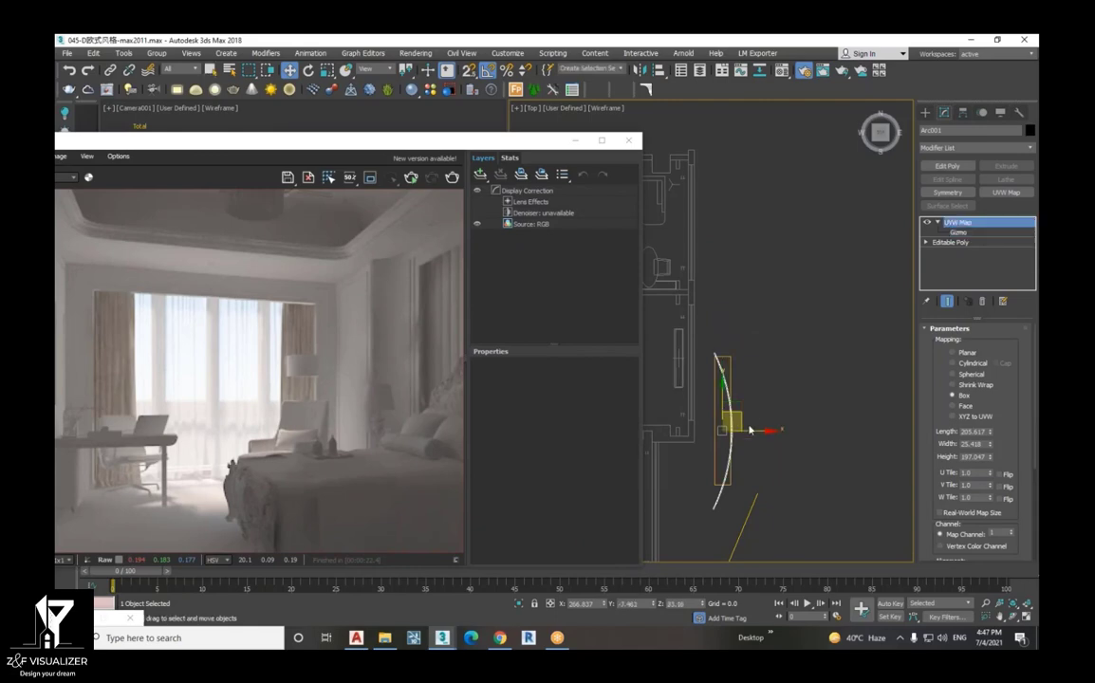
- Move Arc001 down beside the bedroom in plan and open the Material Editor
scroll(749, 431, down, 2)
scroll(733, 400, down, 2)
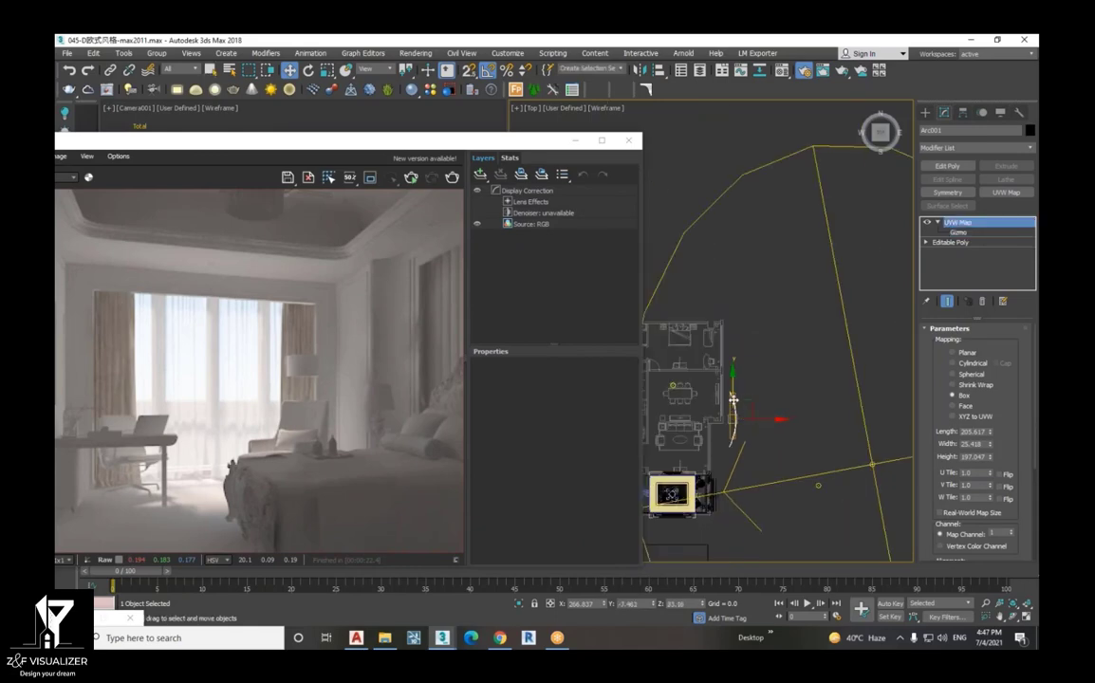
drag(733, 391, 733, 474)
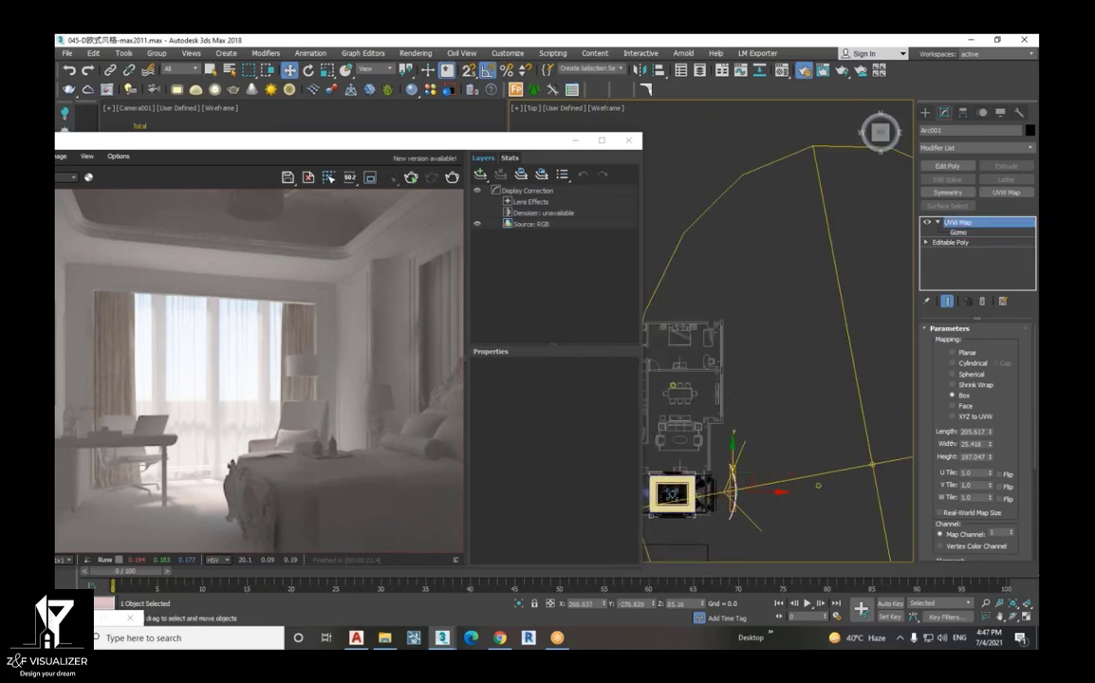
scroll(732, 479, up, 2)
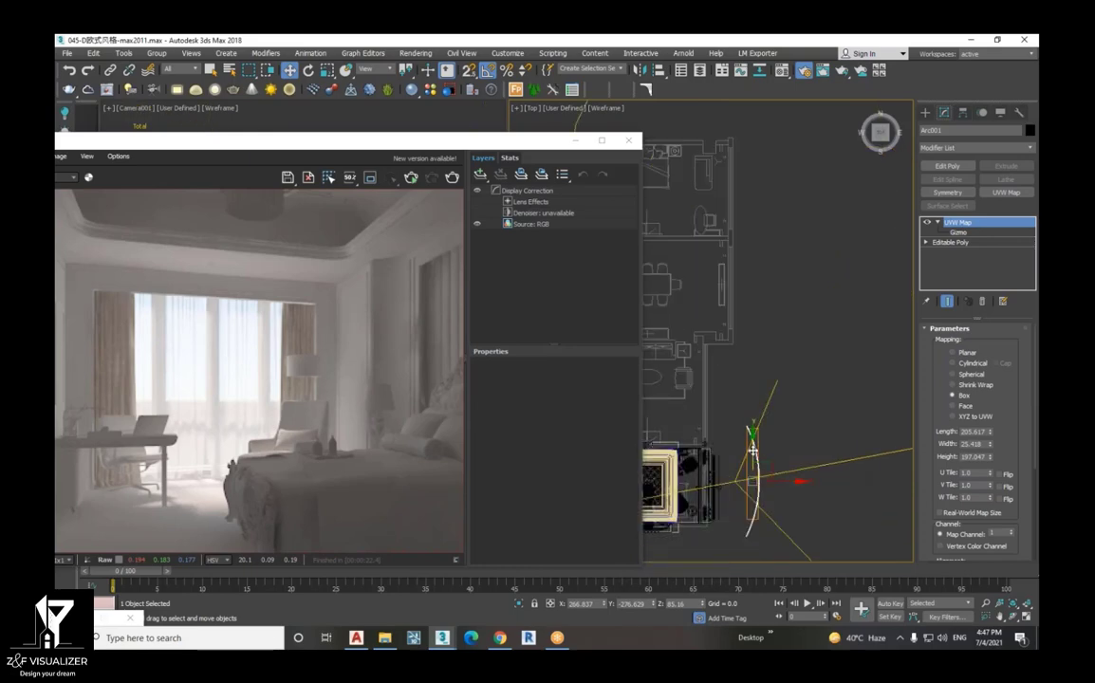
mouse_move(751, 455)
mouse_down()
mouse_move(777, 487)
mouse_move(765, 487)
mouse_up()
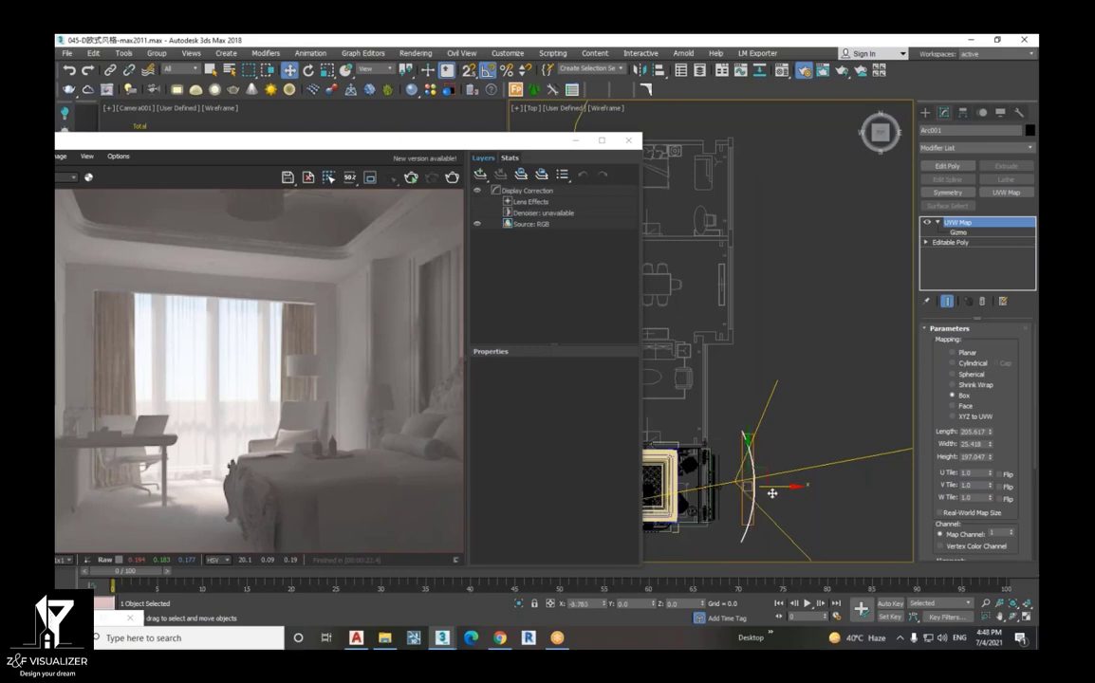
scroll(763, 491, up, 2)
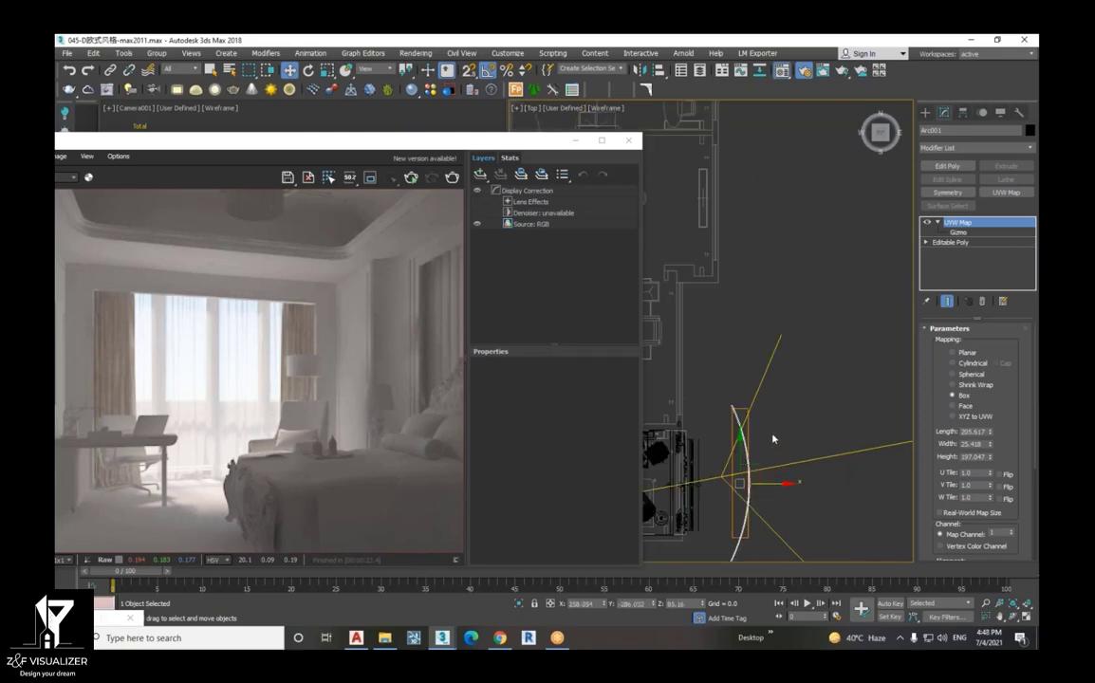
key(m)
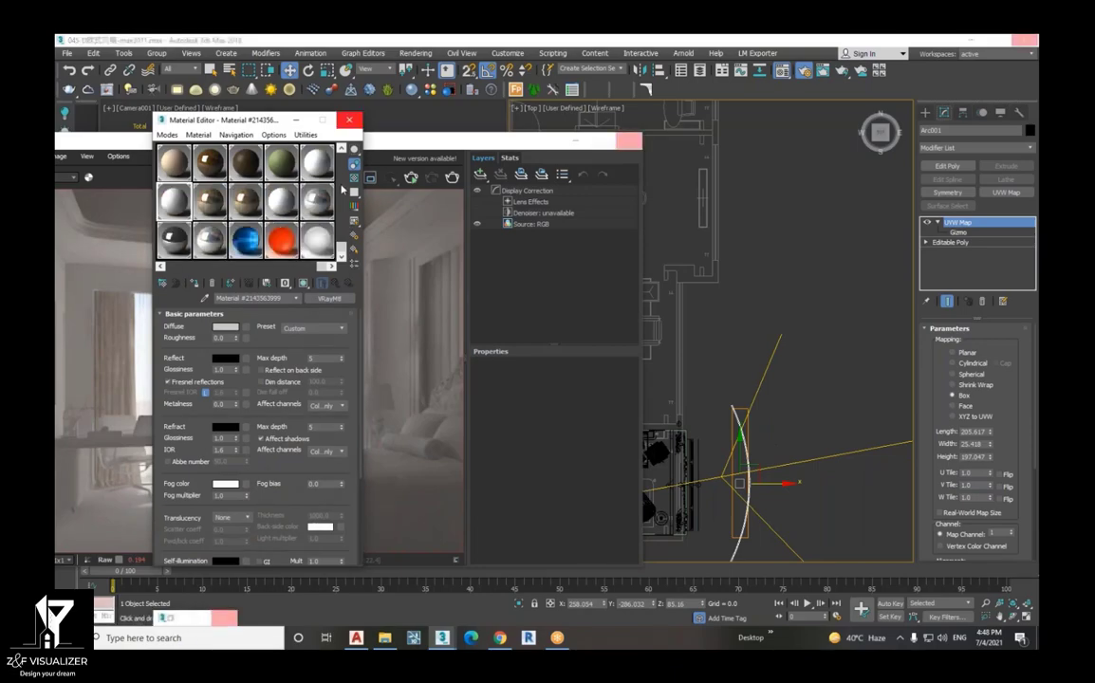
- Frame Arc001 and pick the werwer sample slot to show its Bitmap parameters
key(z)
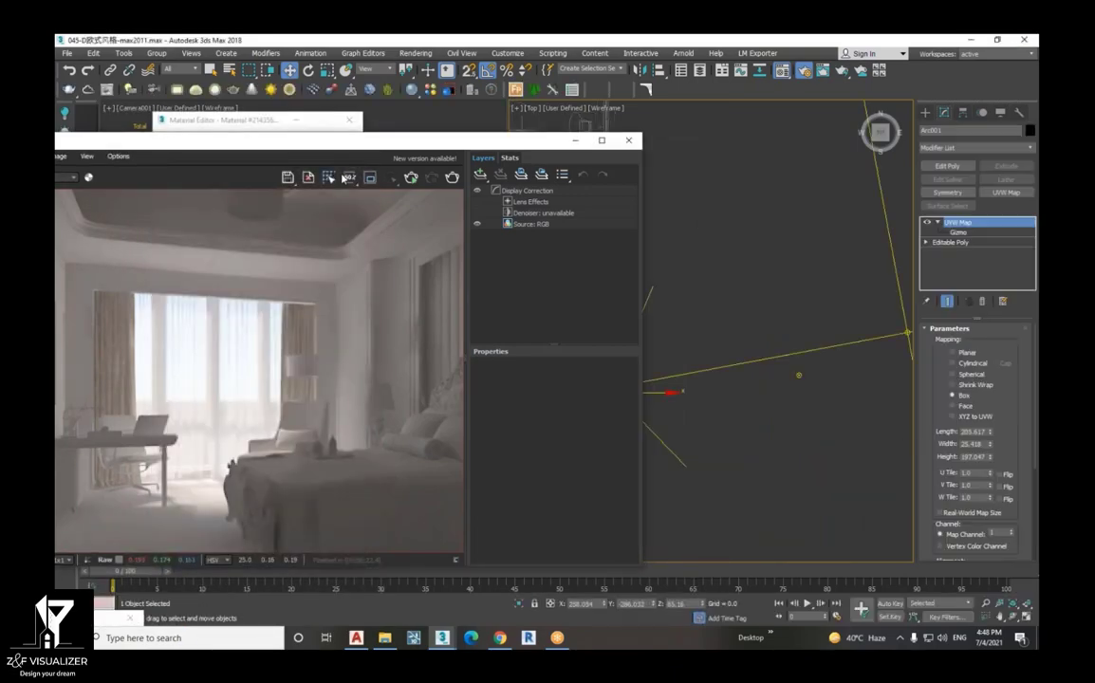
click(268, 124)
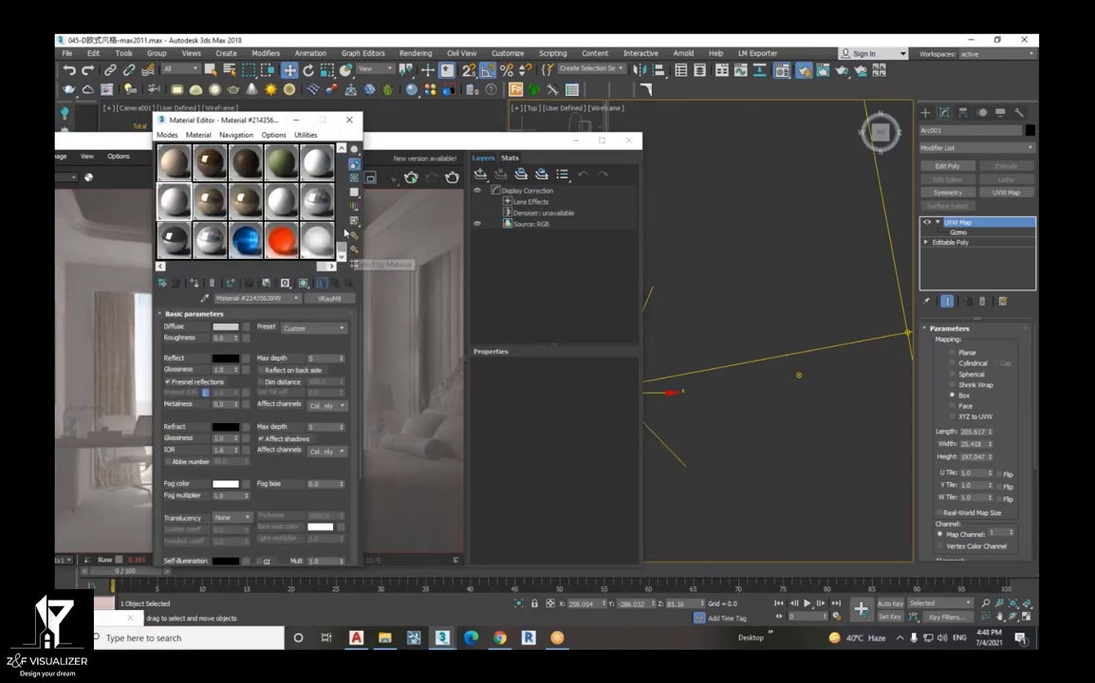
scroll(237, 190, up, 2)
click(216, 162)
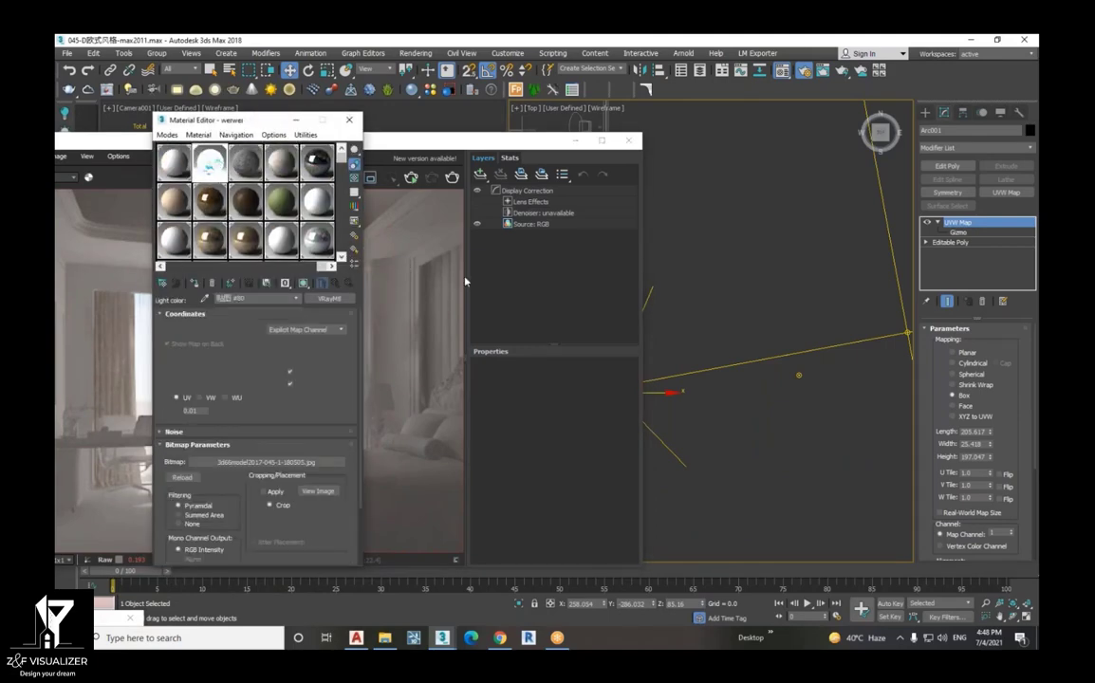
scroll(689, 392, down, 3)
scroll(703, 427, down, 2)
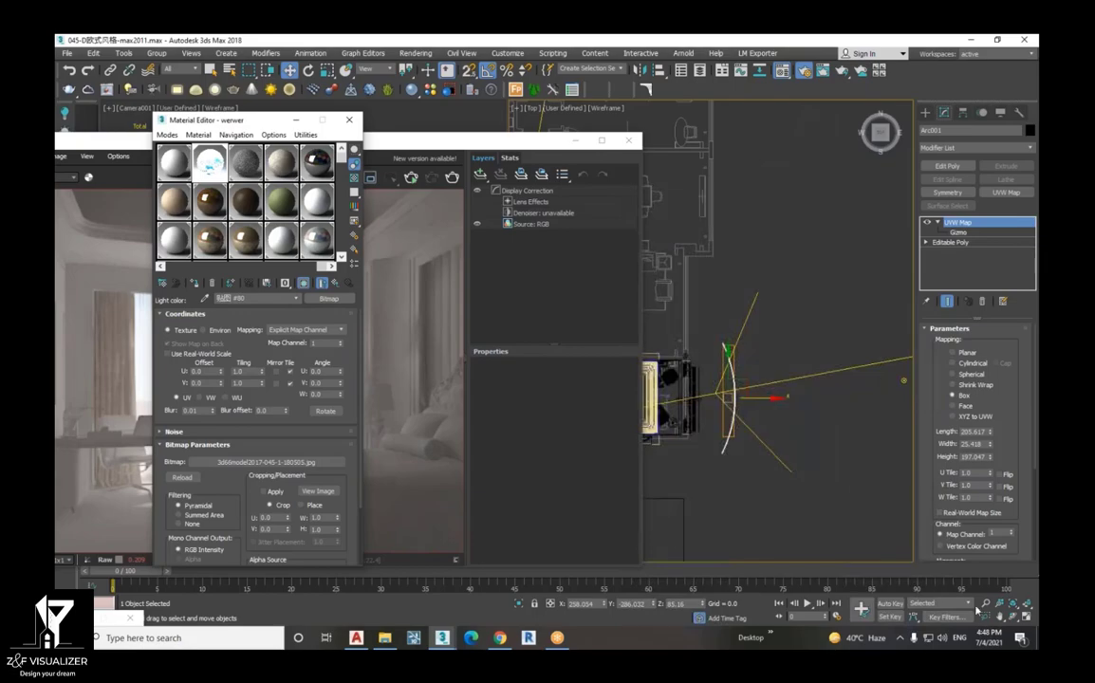
scroll(787, 456, up, 2)
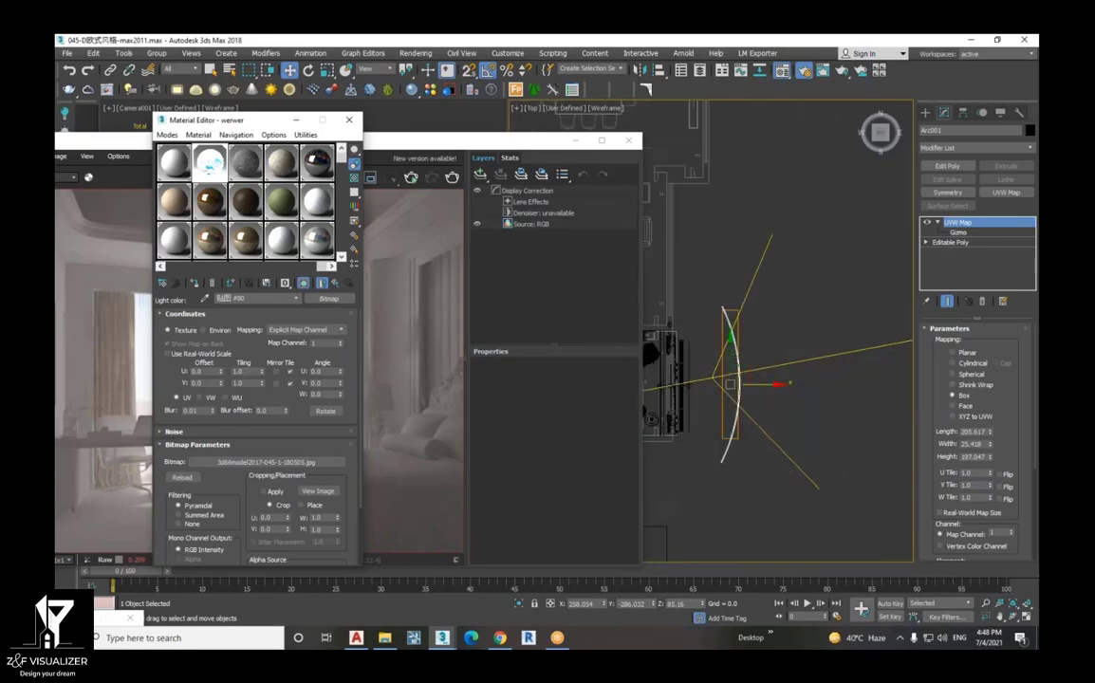
click(1012, 618)
- Switch viewport shading from Wireframe to Facets to reveal the backdrop's blue landscape texture, then return to werwer's top level
mouse_move(740, 399)
mouse_down()
mouse_move(780, 386)
mouse_move(721, 361)
mouse_move(690, 329)
mouse_up()
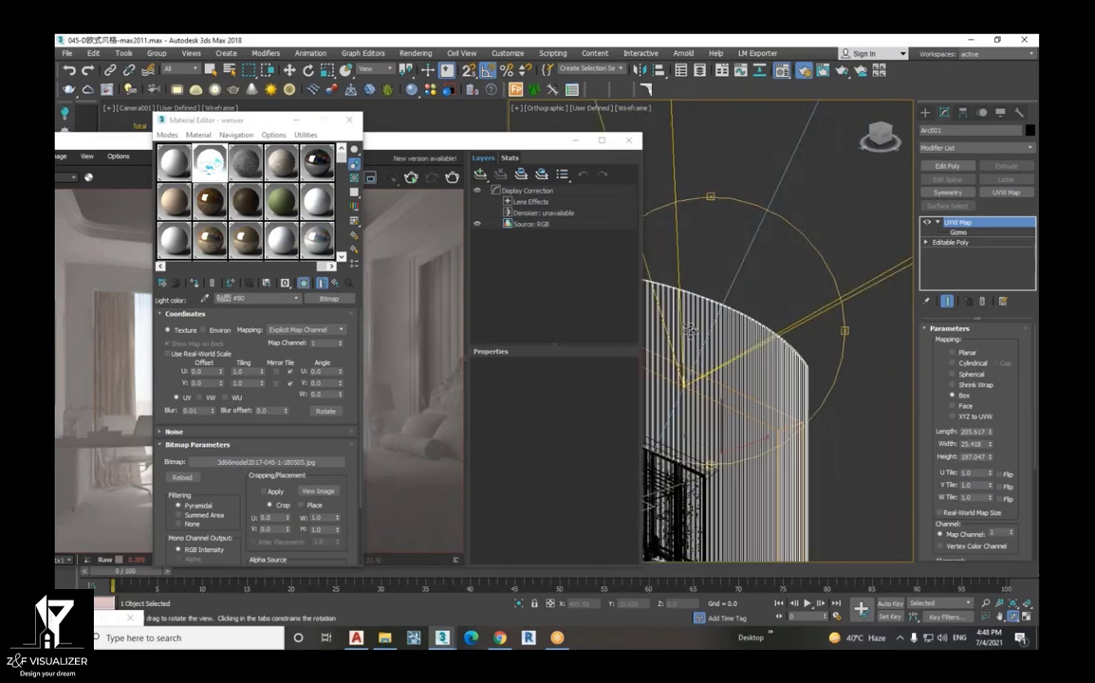
click(622, 110)
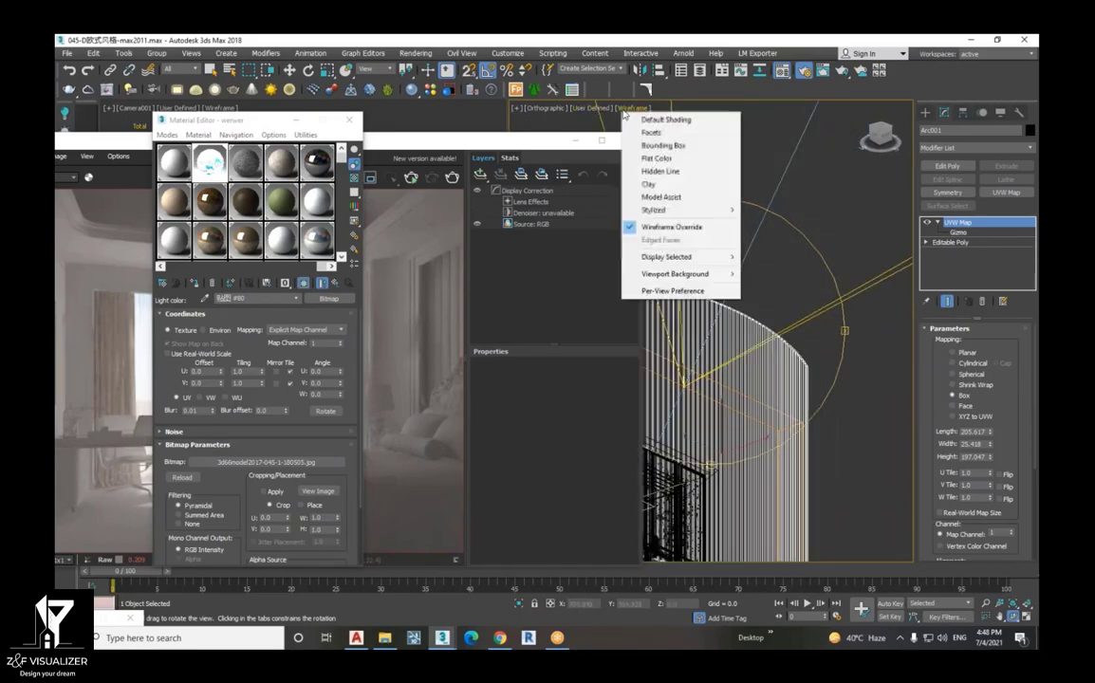
click(645, 133)
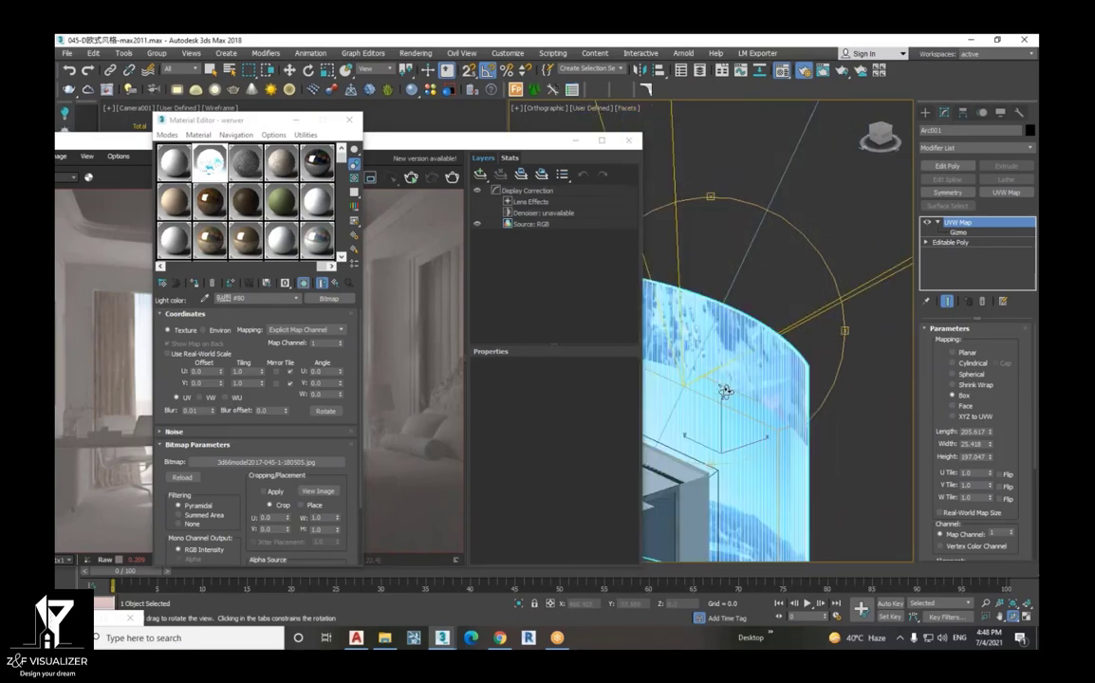
scroll(773, 380, up, 4)
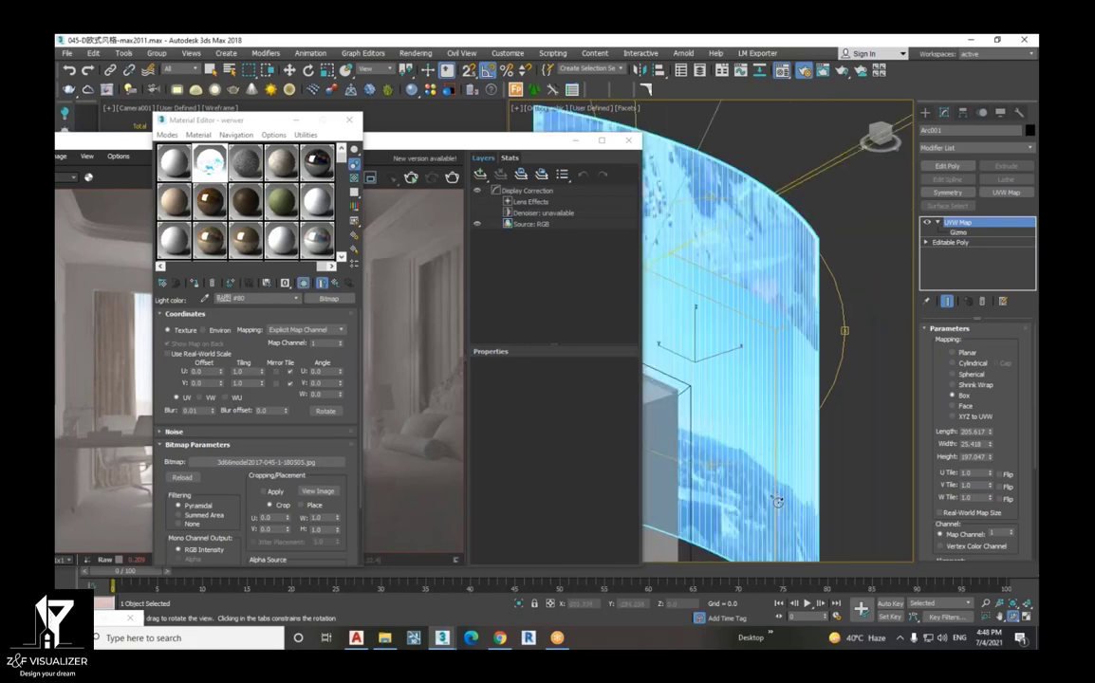
alt+middle_drag(785, 363, 768, 444)
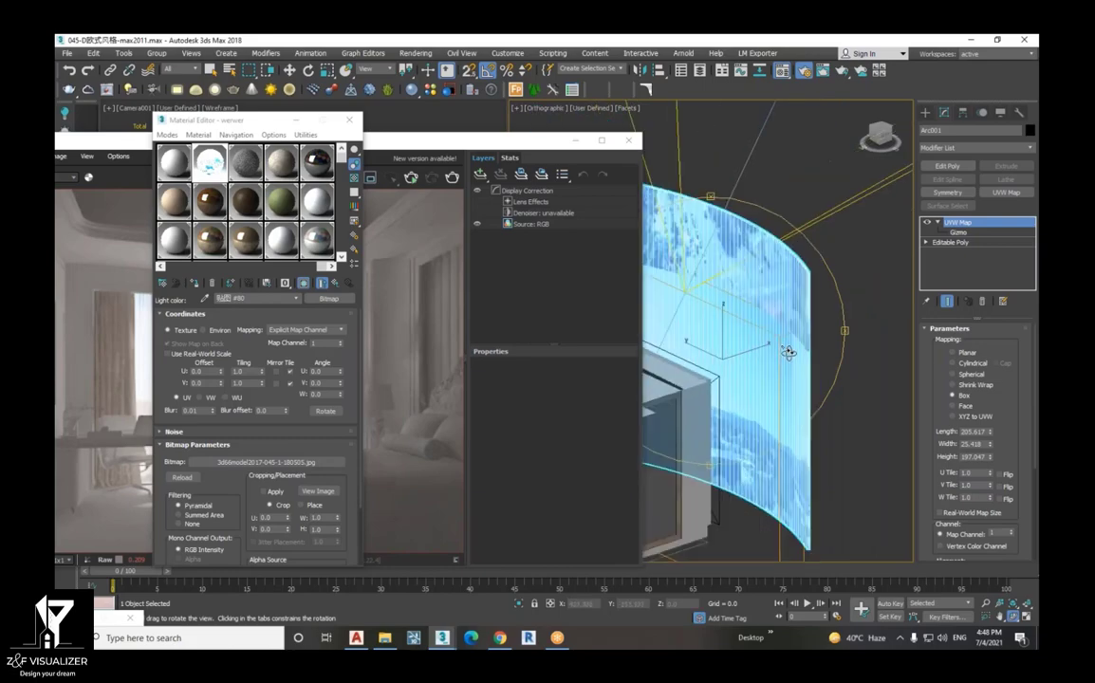
alt+middle_drag(687, 463, 766, 482)
scroll(765, 481, up, 2)
scroll(765, 481, up, 2)
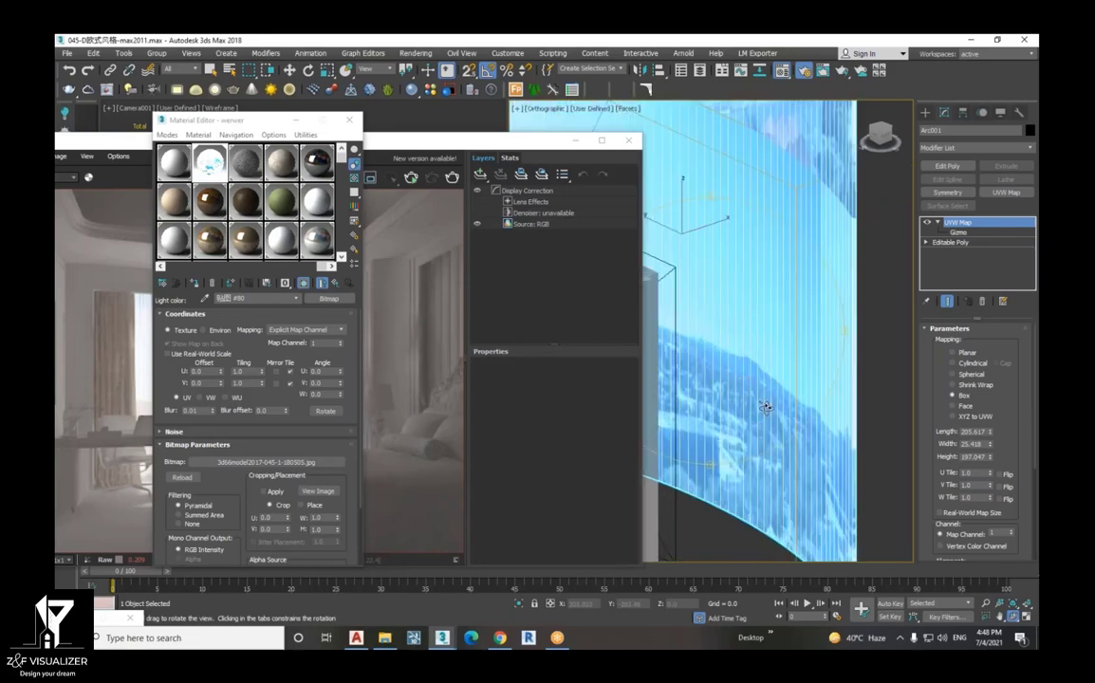
key(w)
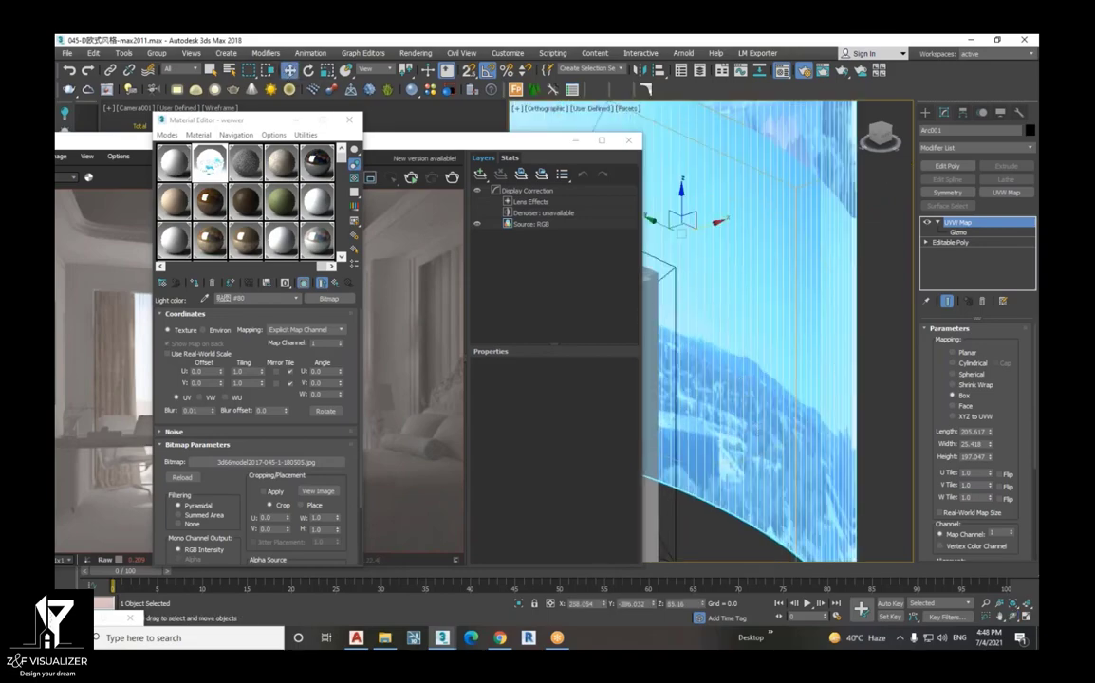
click(336, 284)
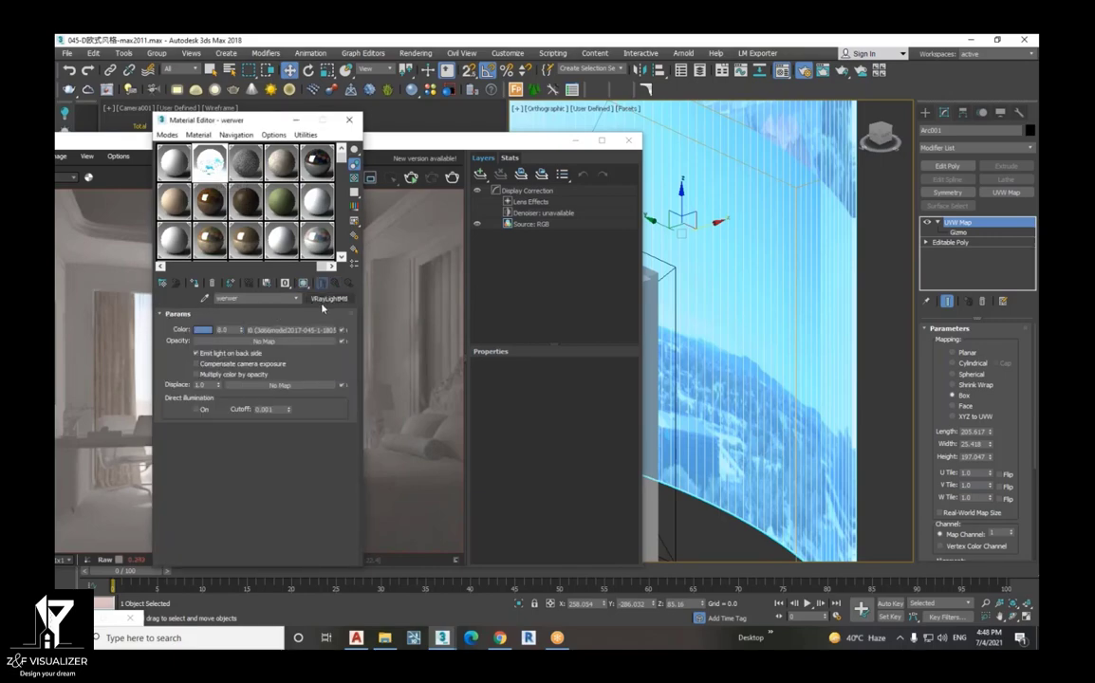
- Lower the werwer VRayLightMtl Color multiplier from 8.0 to 4
click(273, 332)
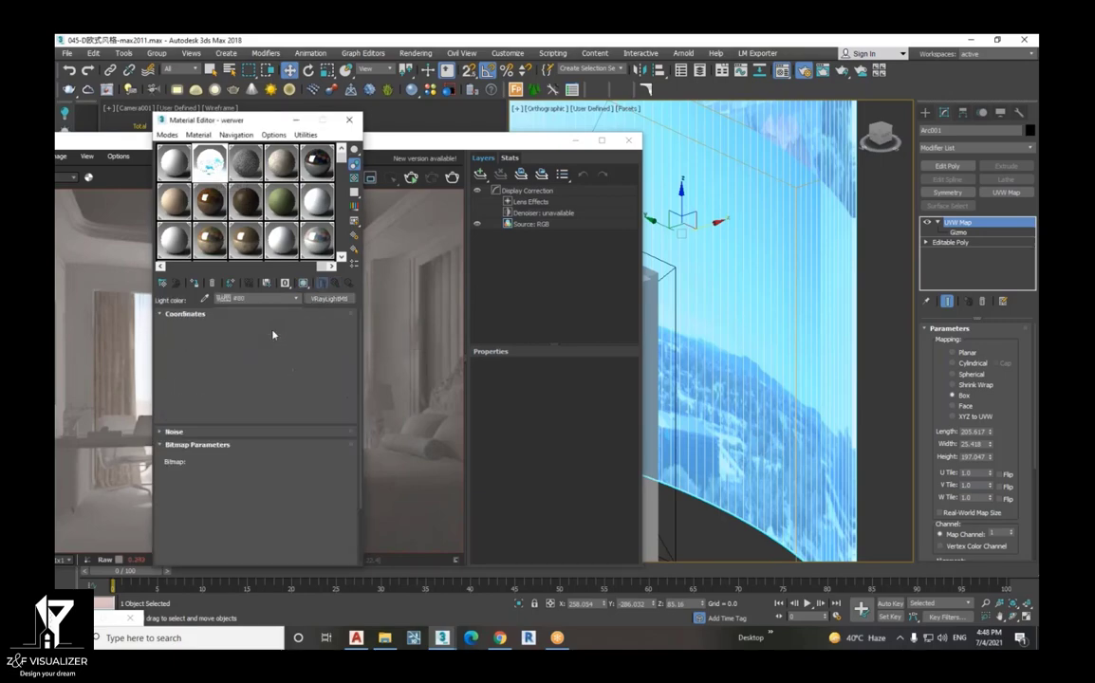
click(326, 299)
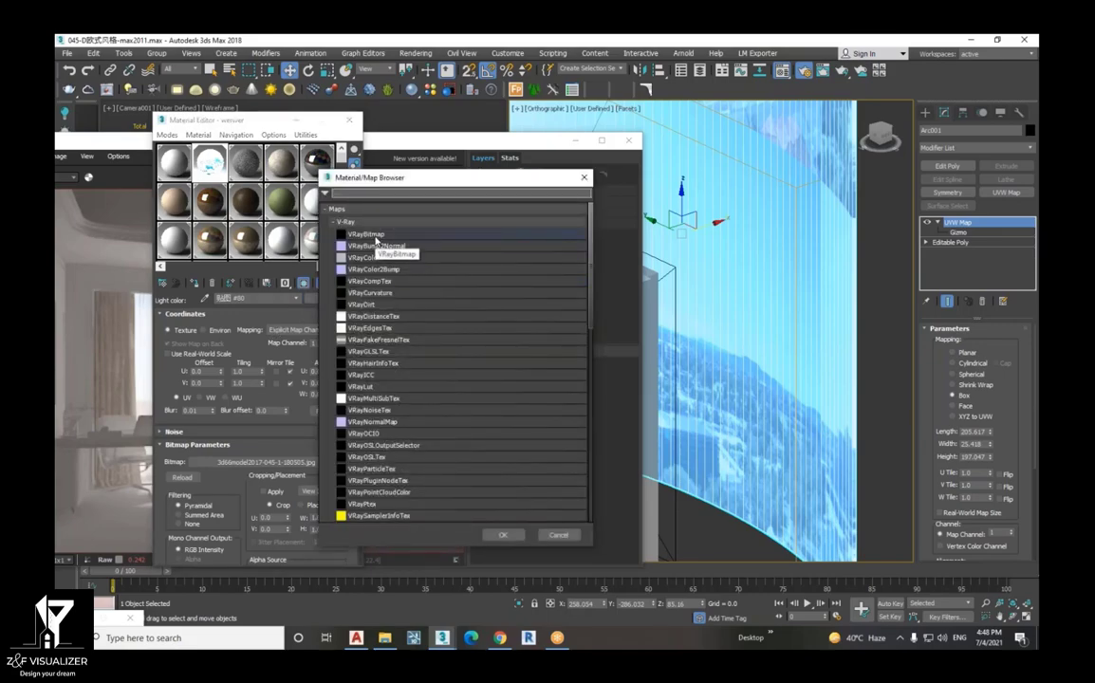
click(558, 534)
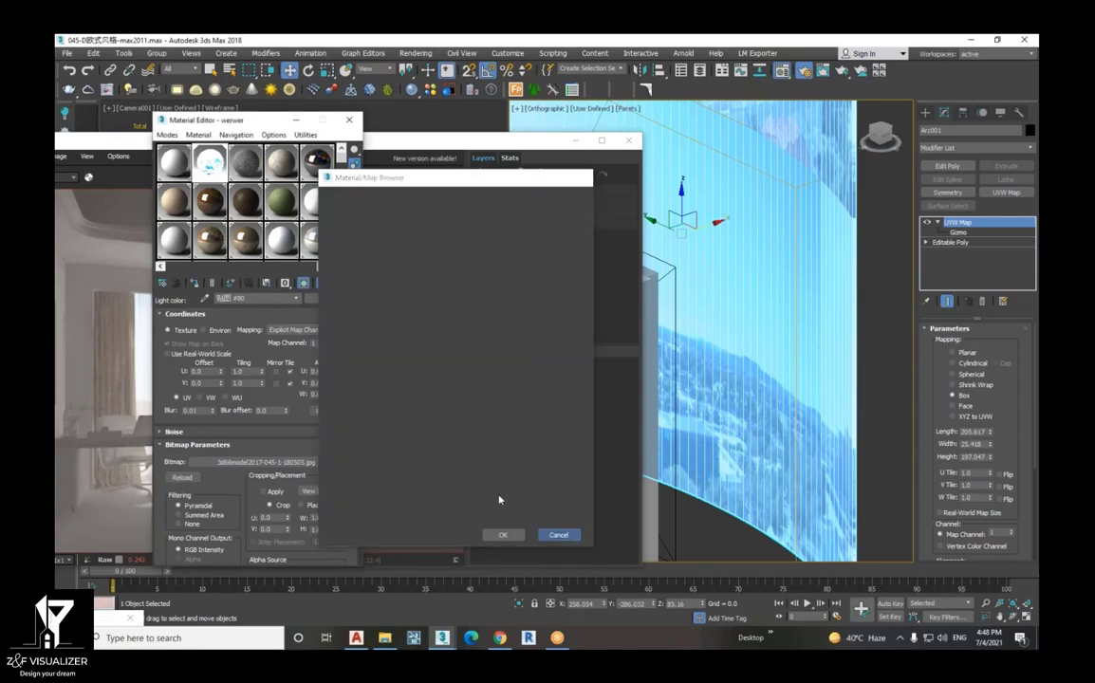
click(334, 284)
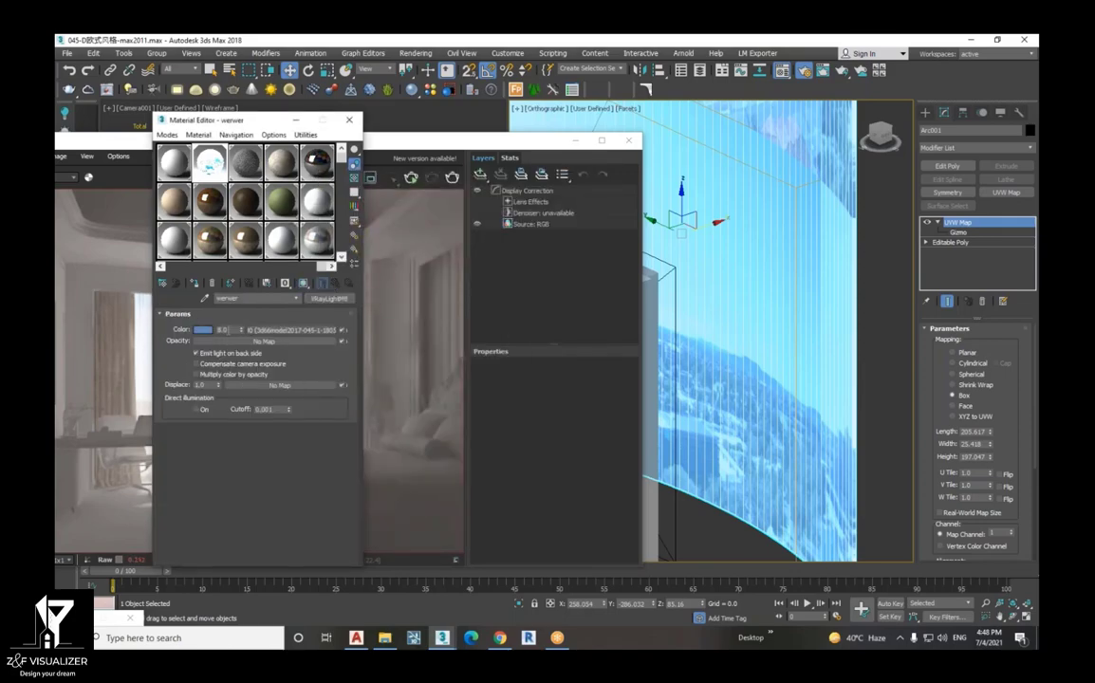
double_click(224, 330)
text(4)
click(245, 321)
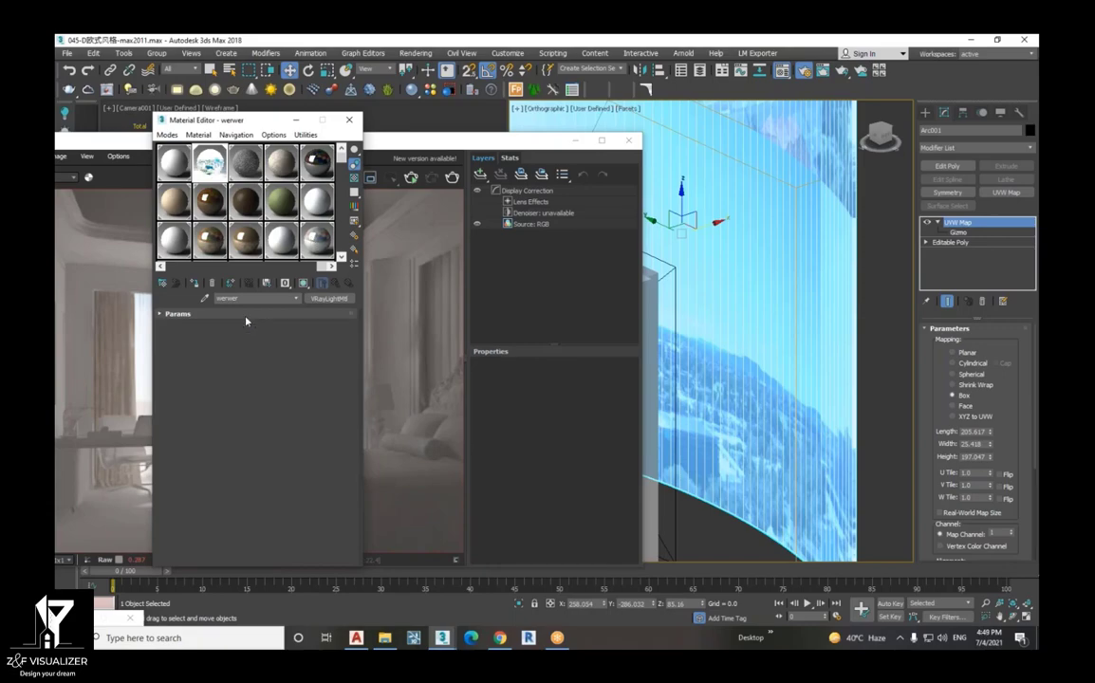
click(224, 319)
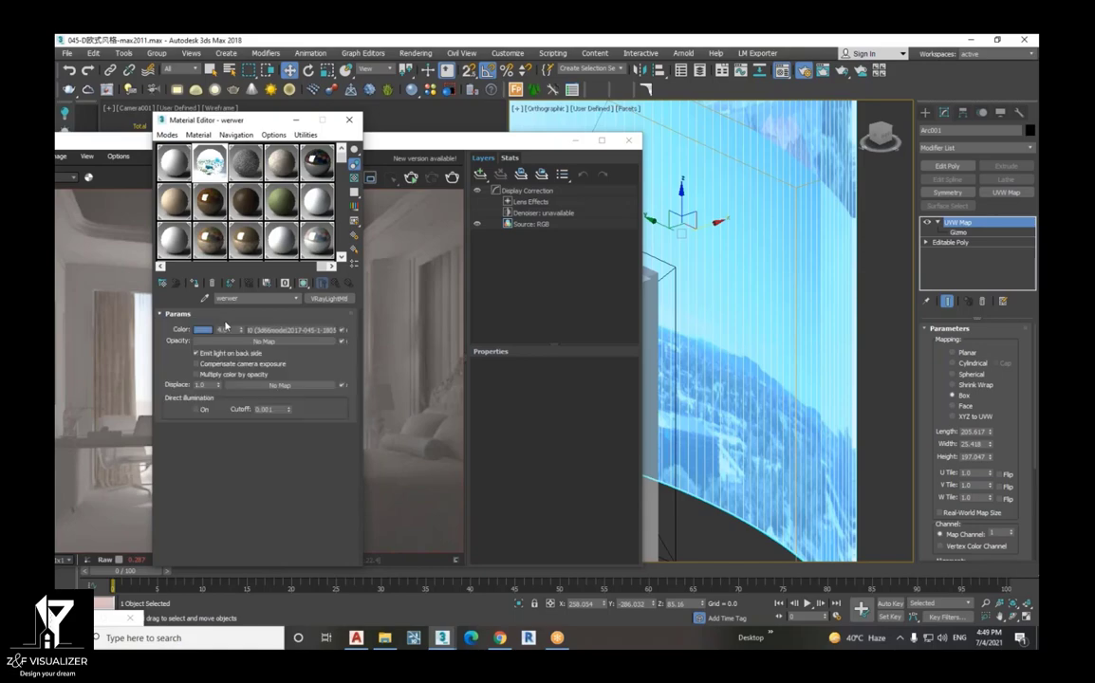
- Select VRaySun001 and move it higher above the model
scroll(760, 402, down, 2)
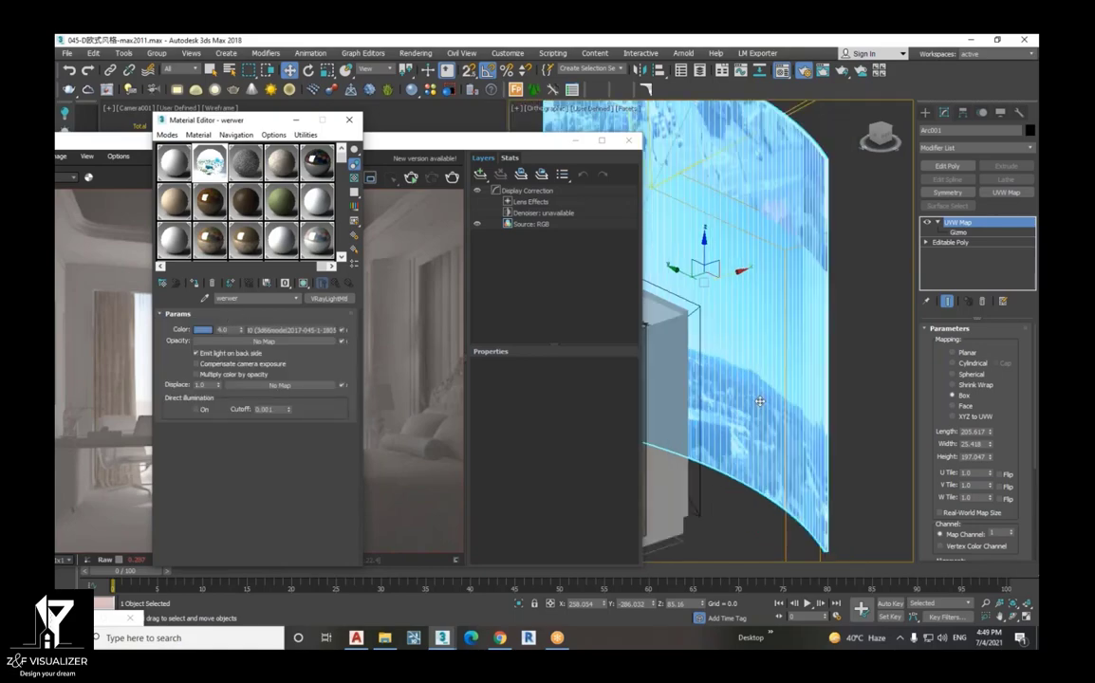
scroll(760, 389, down, 4)
scroll(762, 375, down, 1)
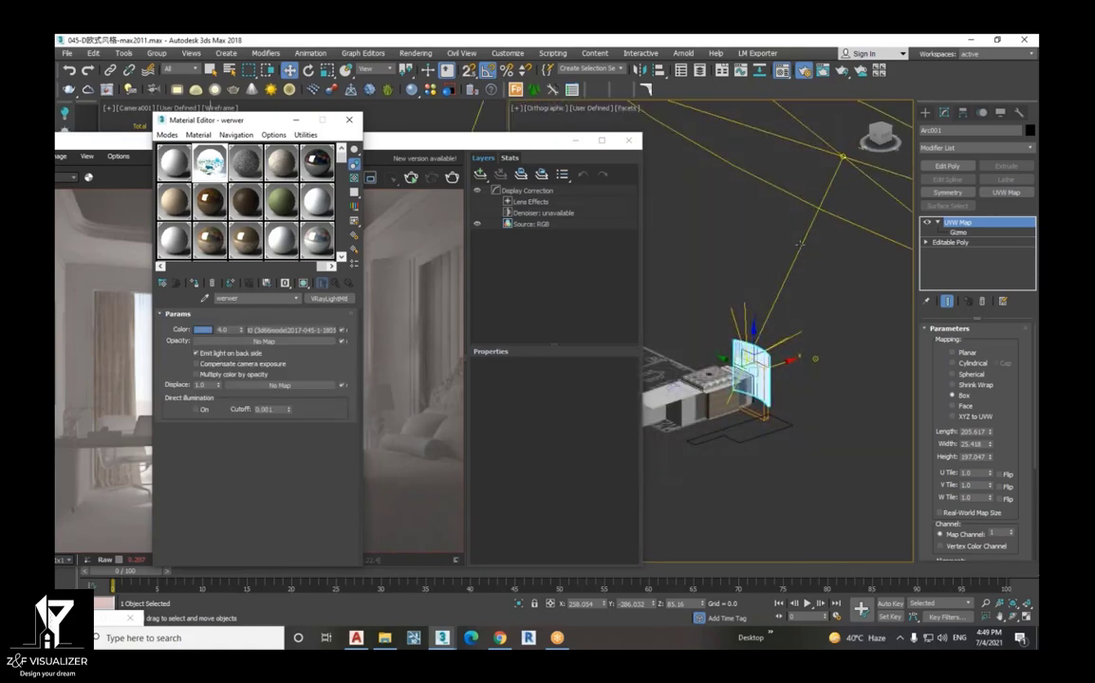
scroll(669, 313, down, 2)
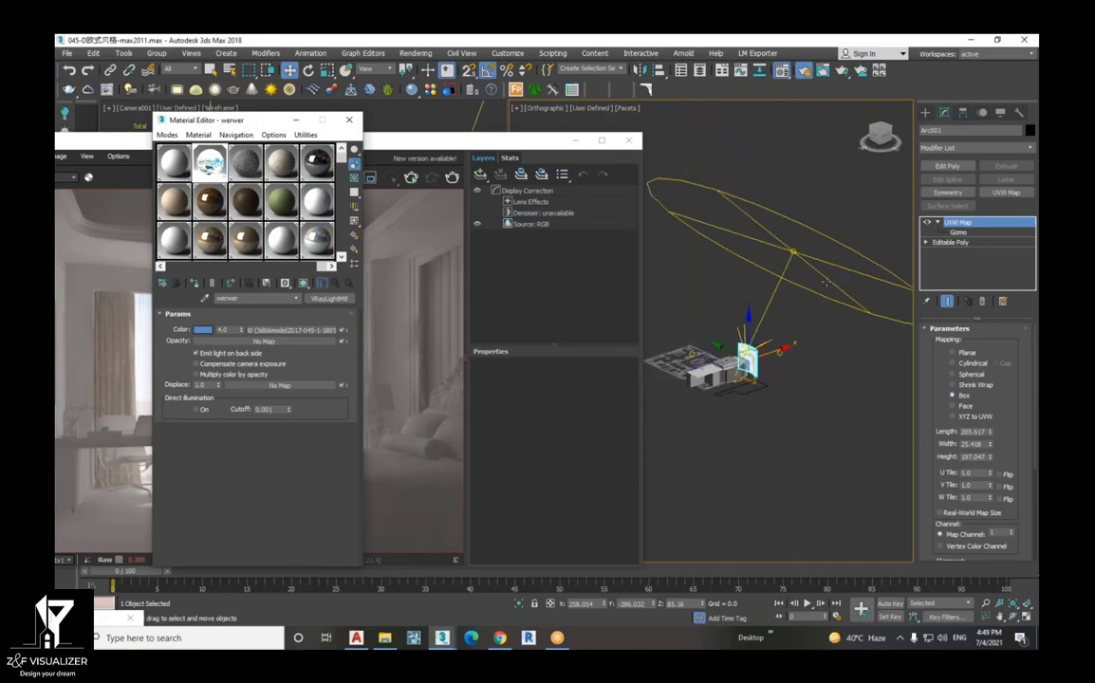
click(793, 283)
mouse_move(799, 224)
mouse_down()
mouse_move(813, 225)
mouse_move(847, 187)
mouse_up()
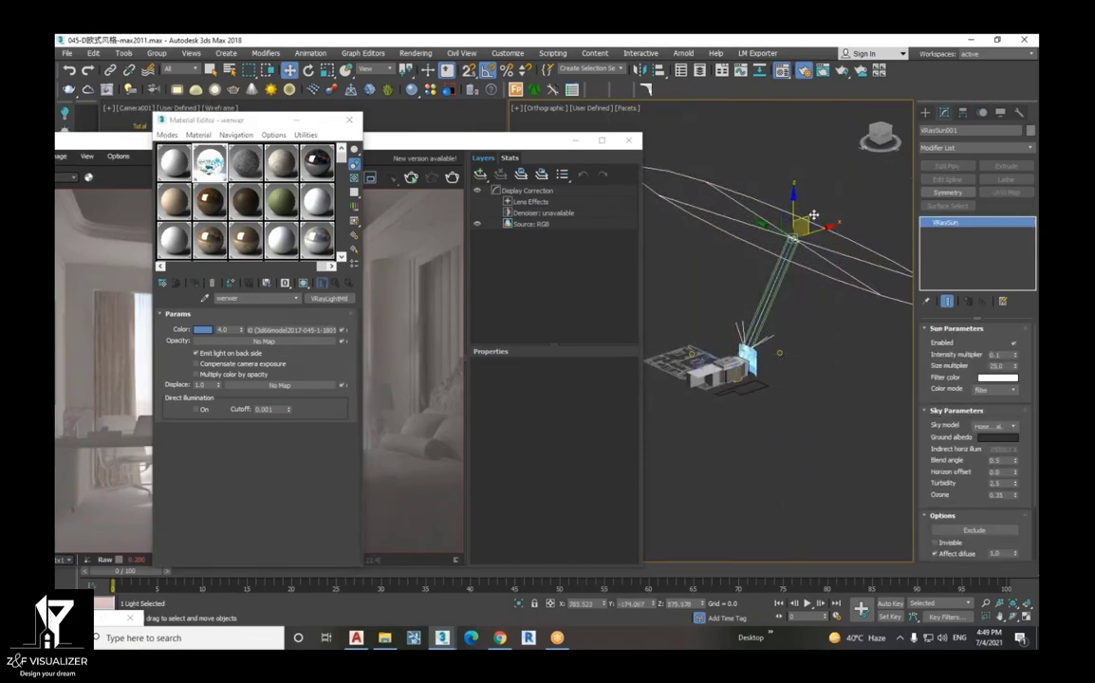
scroll(758, 354, up, 2)
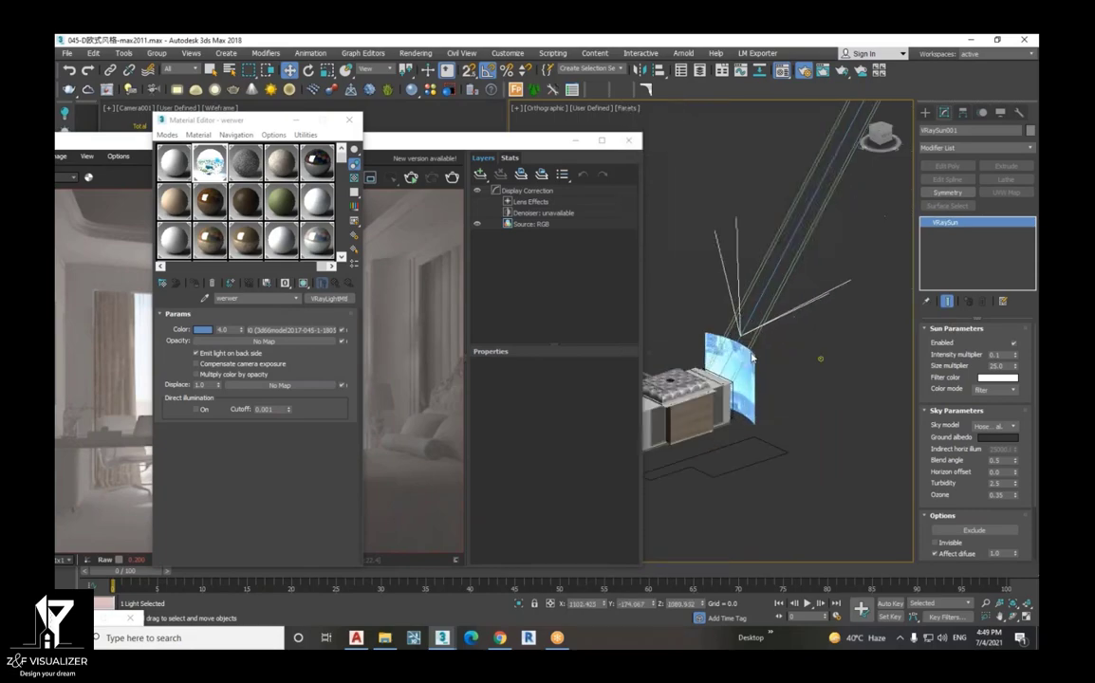
scroll(758, 354, up, 3)
scroll(751, 432, down, 2)
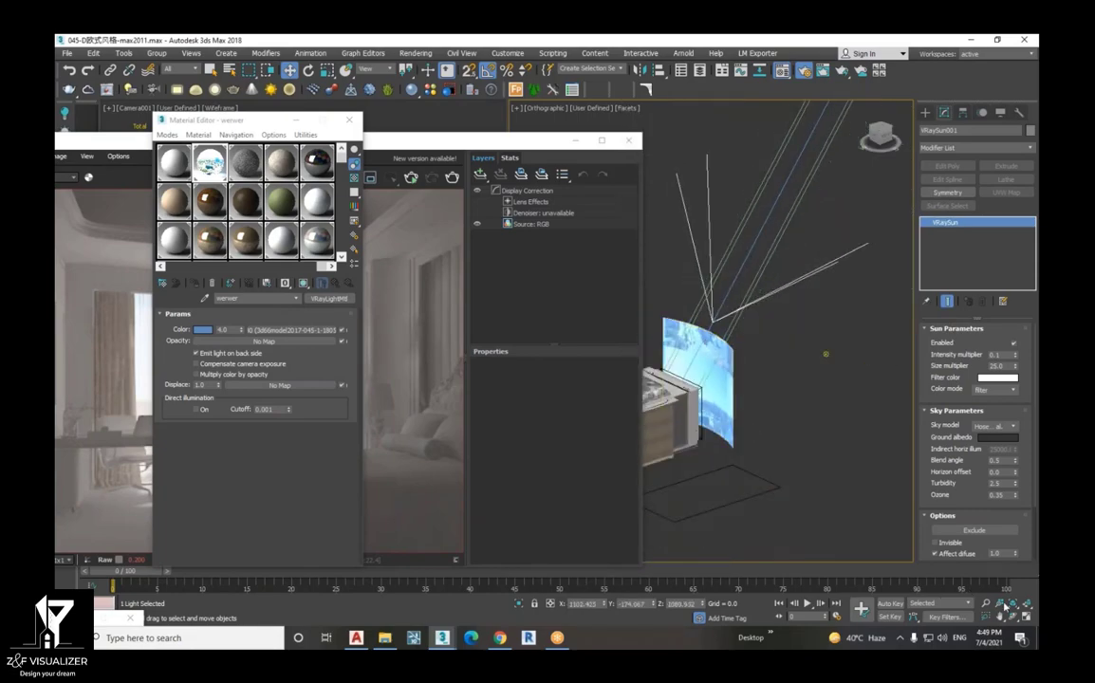
mouse_move(751, 433)
alt+middle_down()
mouse_move(737, 390)
mouse_move(639, 346)
alt+middle_up()
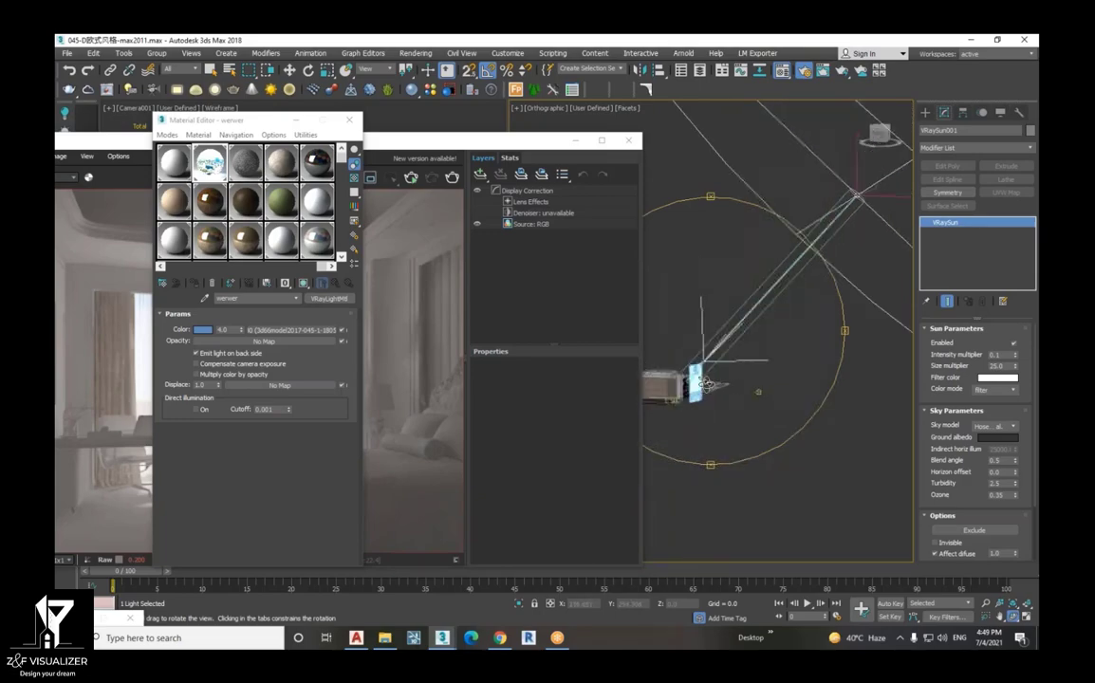
- In the V-Ray frame buffer, mark a render region over the left part of the bedroom
click(134, 424)
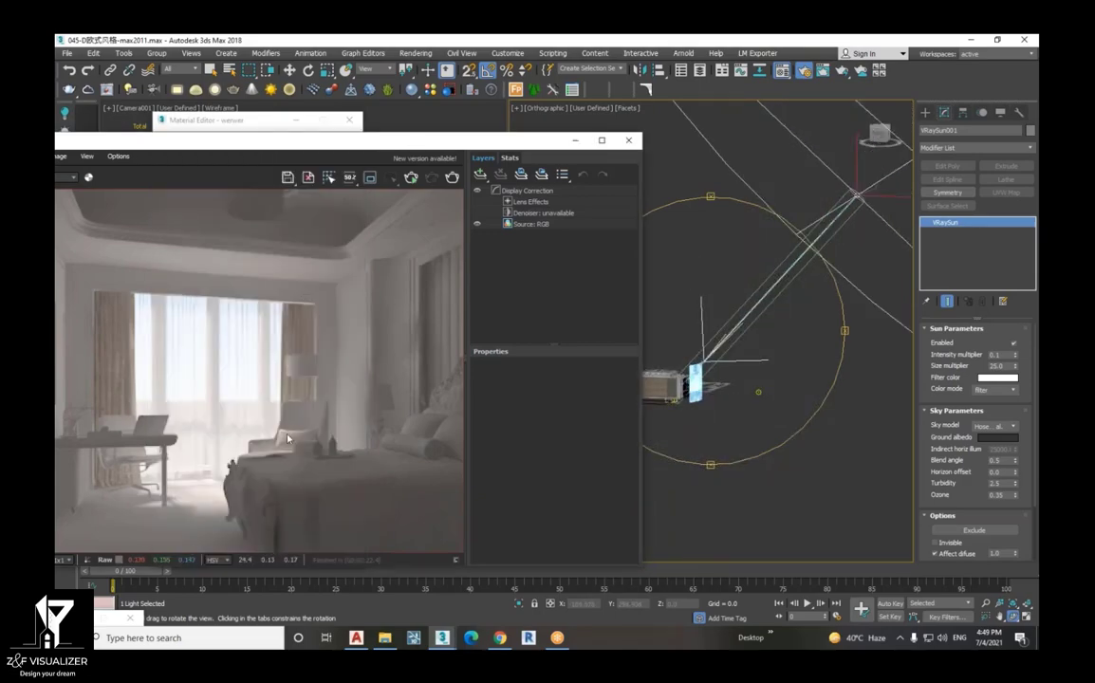
scroll(134, 425, down, 3)
click(370, 177)
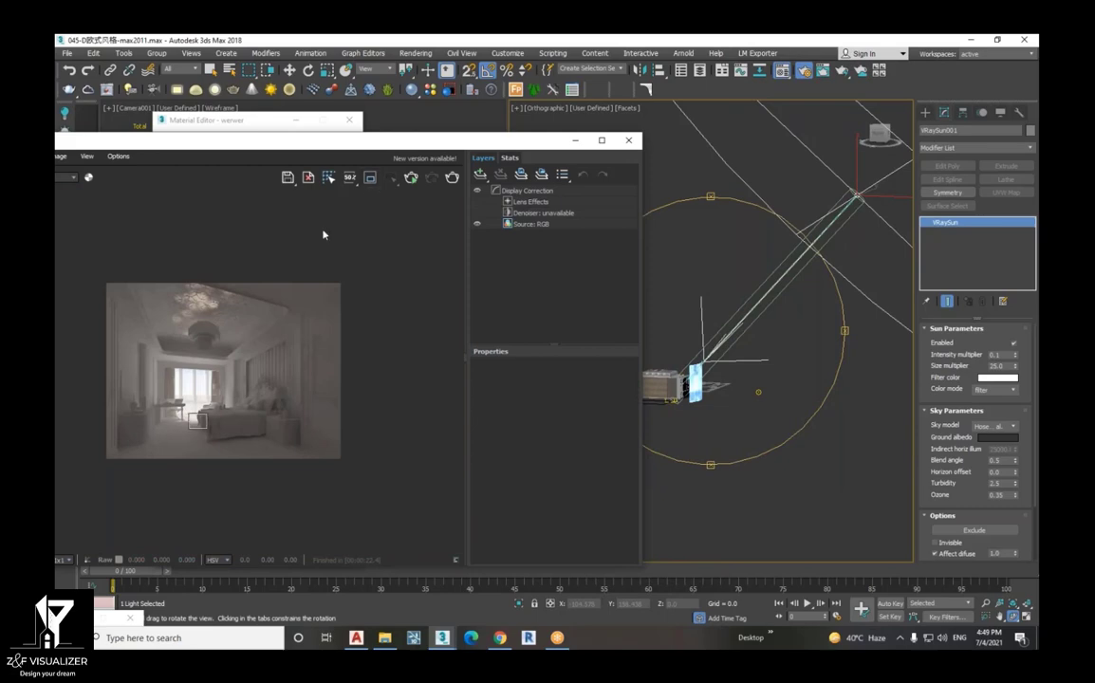
drag(195, 281, 135, 444)
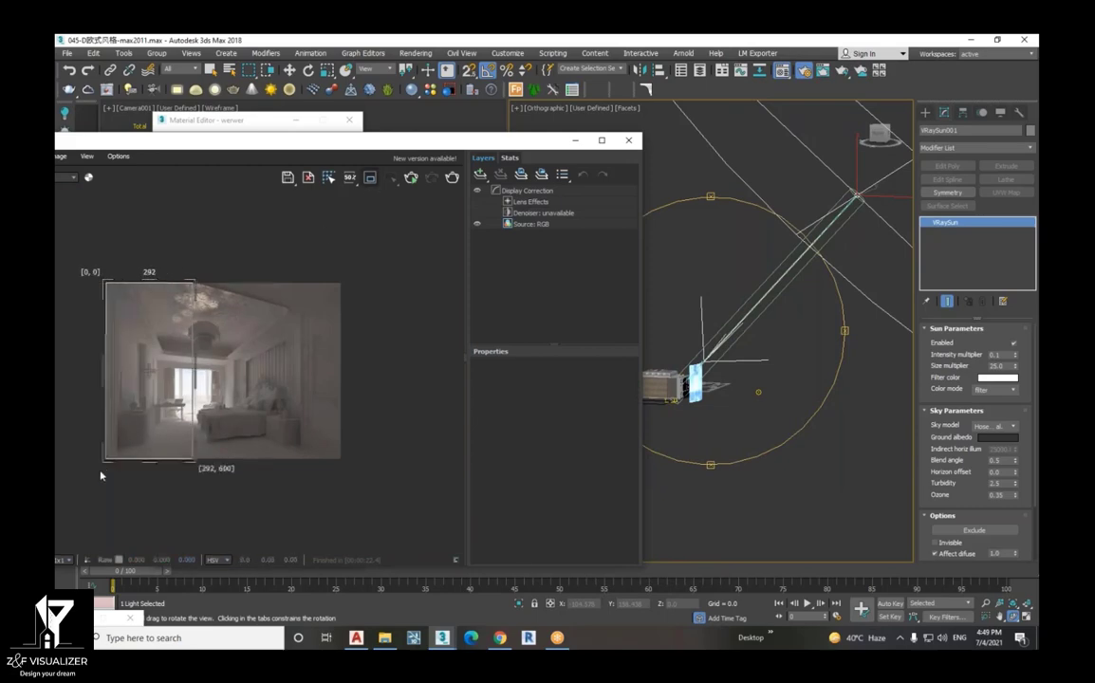
- Render the marked left region and zoom in to inspect the window area
click(409, 176)
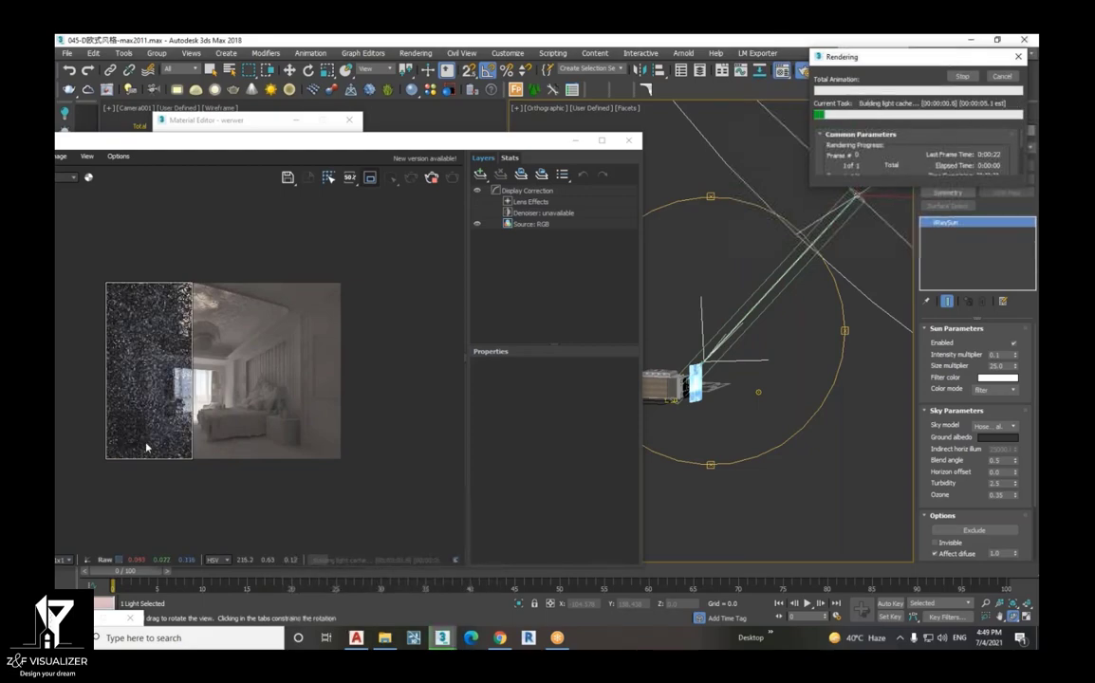
scroll(141, 442, up, 4)
scroll(317, 416, up, 3)
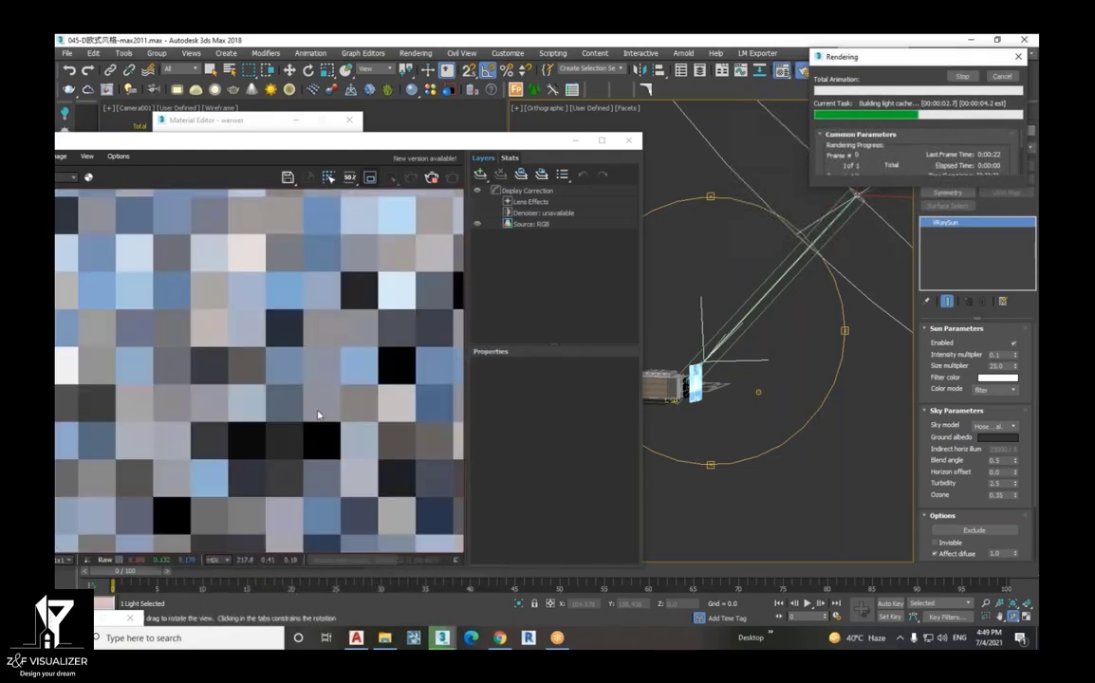
scroll(317, 415, down, 2)
scroll(321, 415, down, 1)
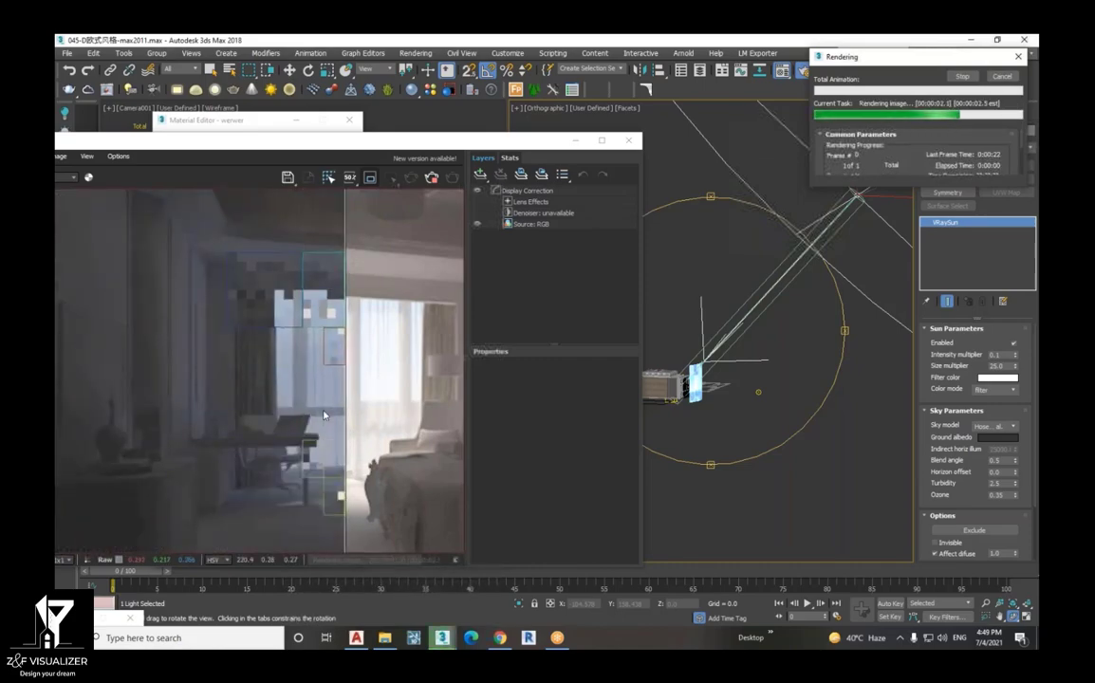
scroll(278, 416, down, 1)
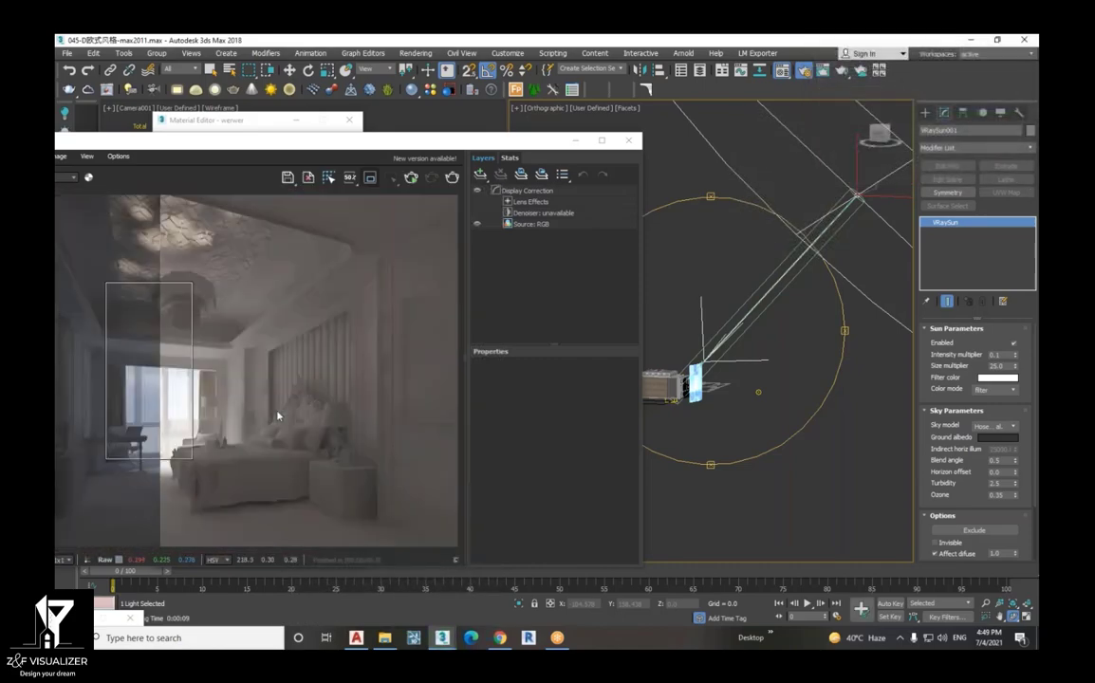
scroll(115, 391, down, 1)
scroll(152, 400, up, 2)
scroll(142, 410, up, 1)
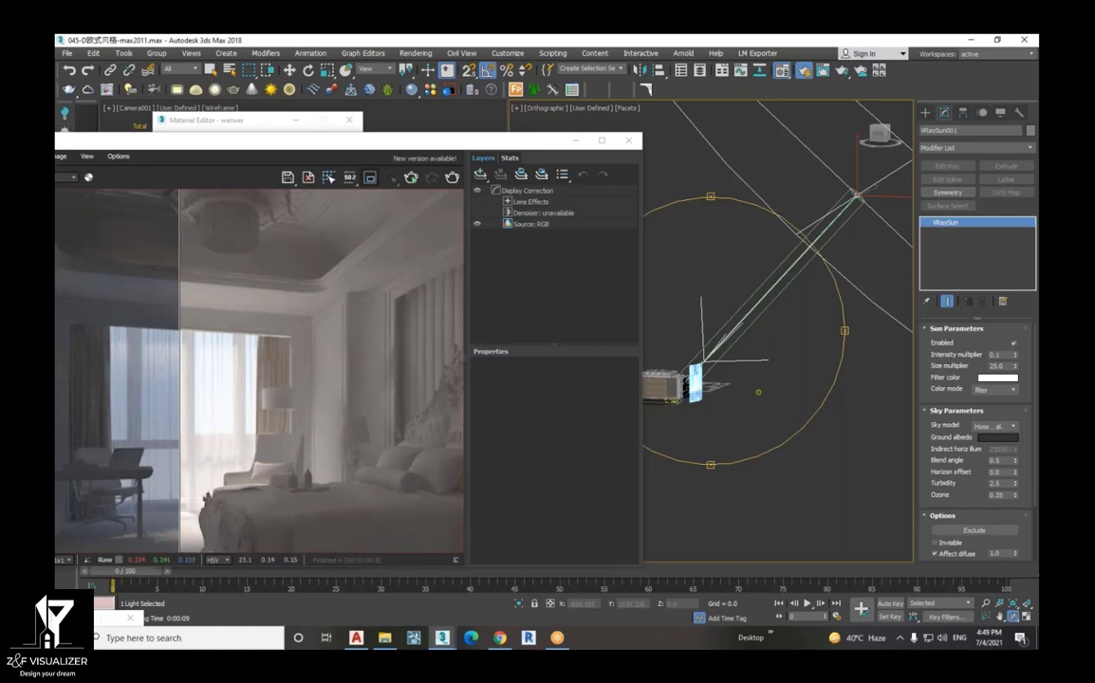
- Shift Arc001 slightly left along X and raise it from Z 83.56 to 103.931
key(w)
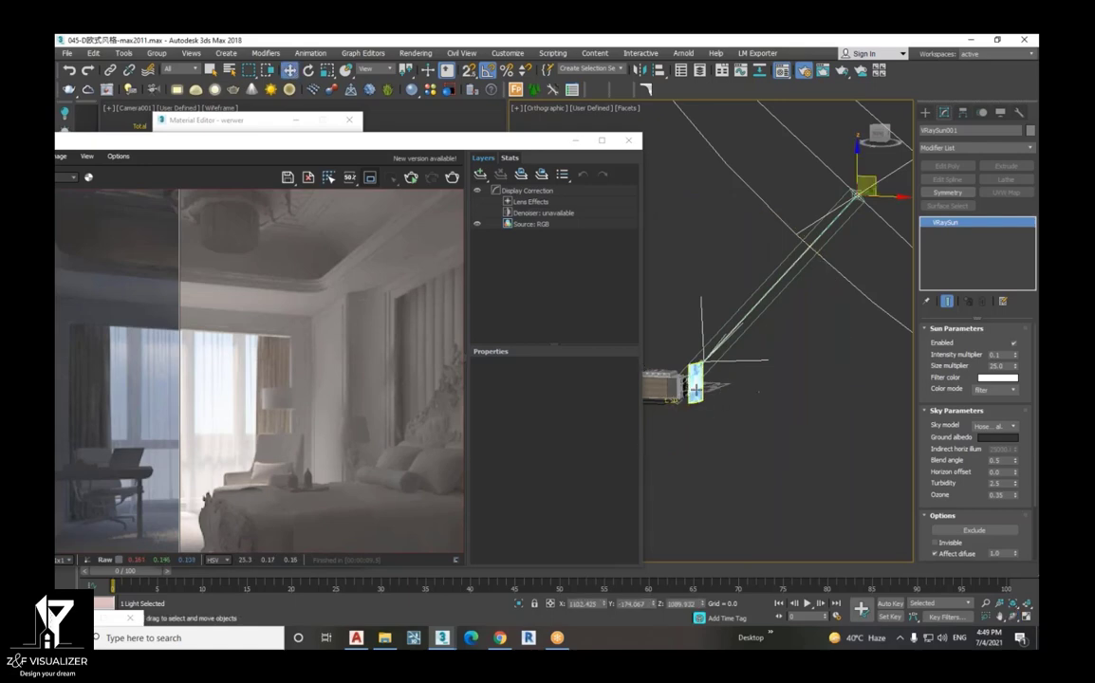
click(696, 389)
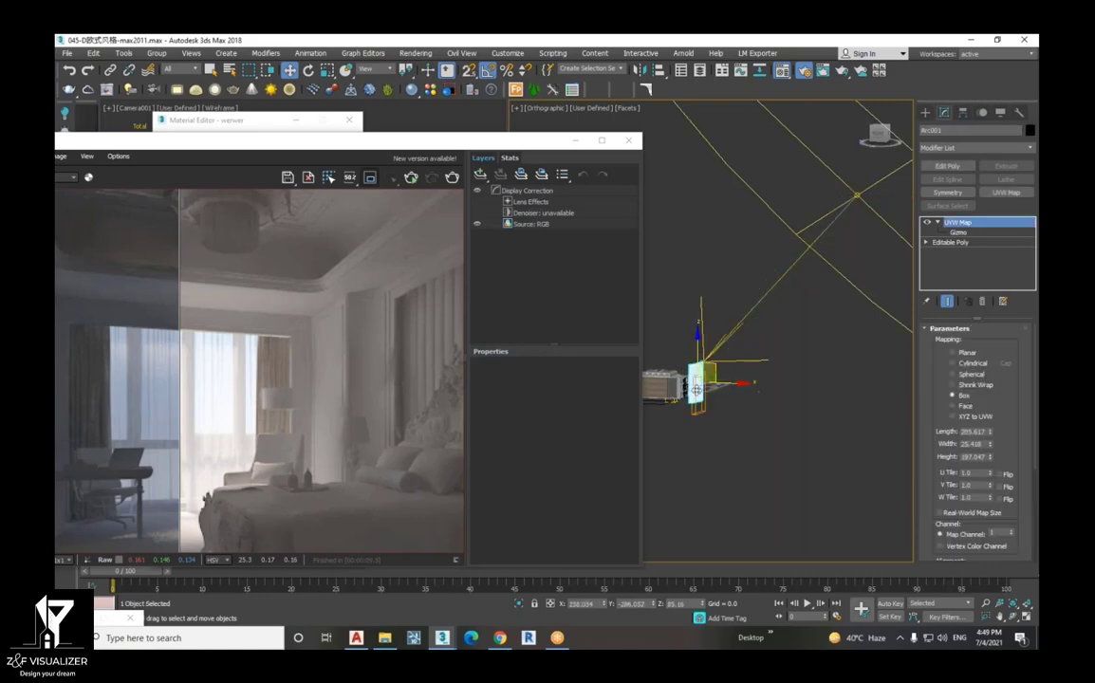
drag(725, 385, 716, 384)
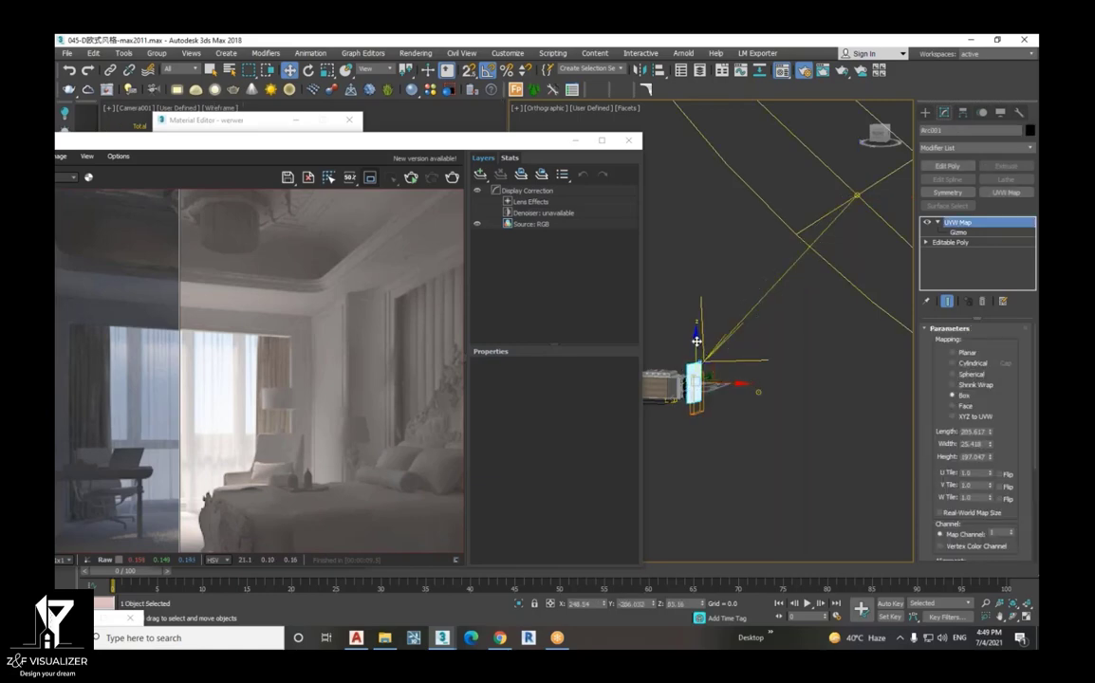
drag(696, 339, 697, 334)
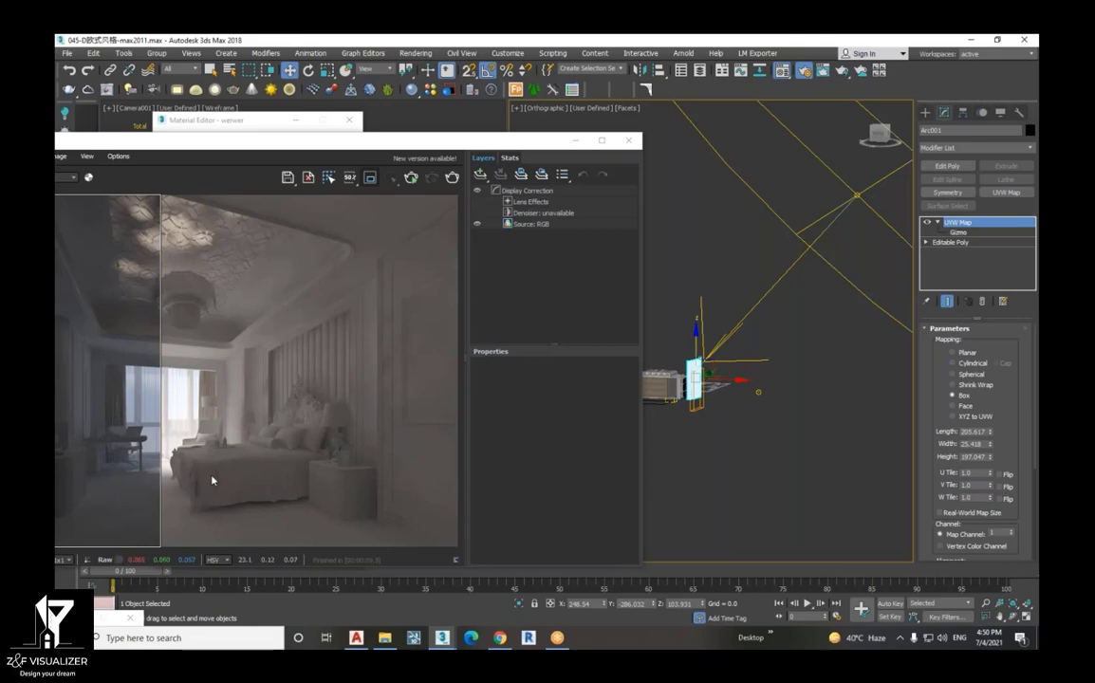
- Reselect Arc001, then clear the selection and select VRaySun001
click(687, 418)
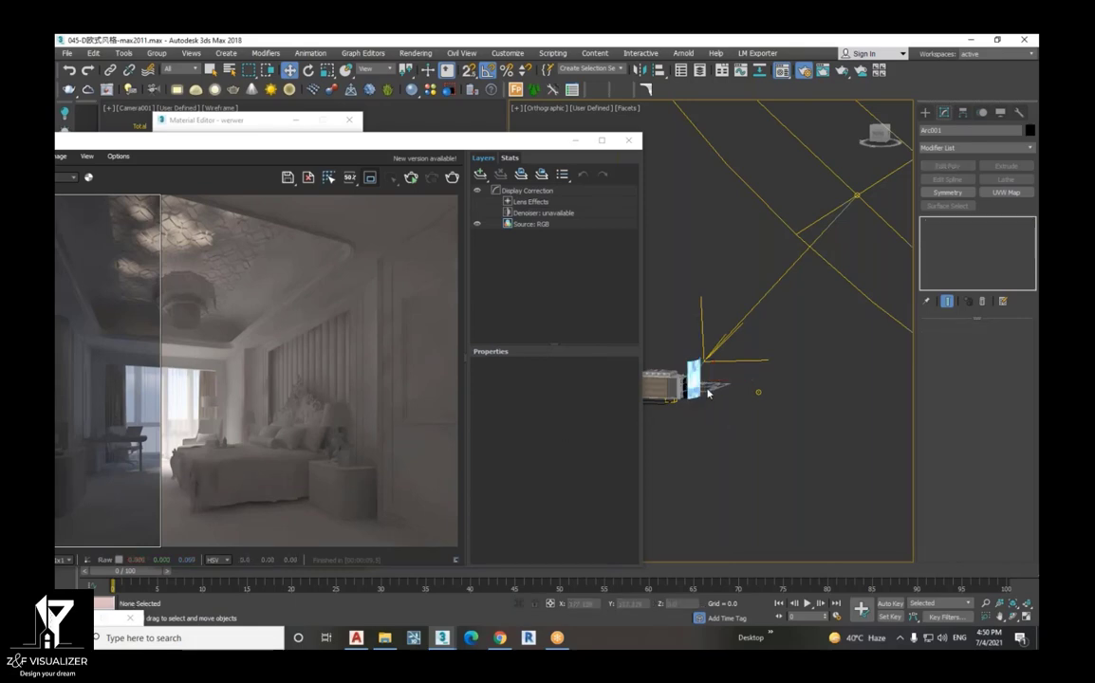
click(694, 384)
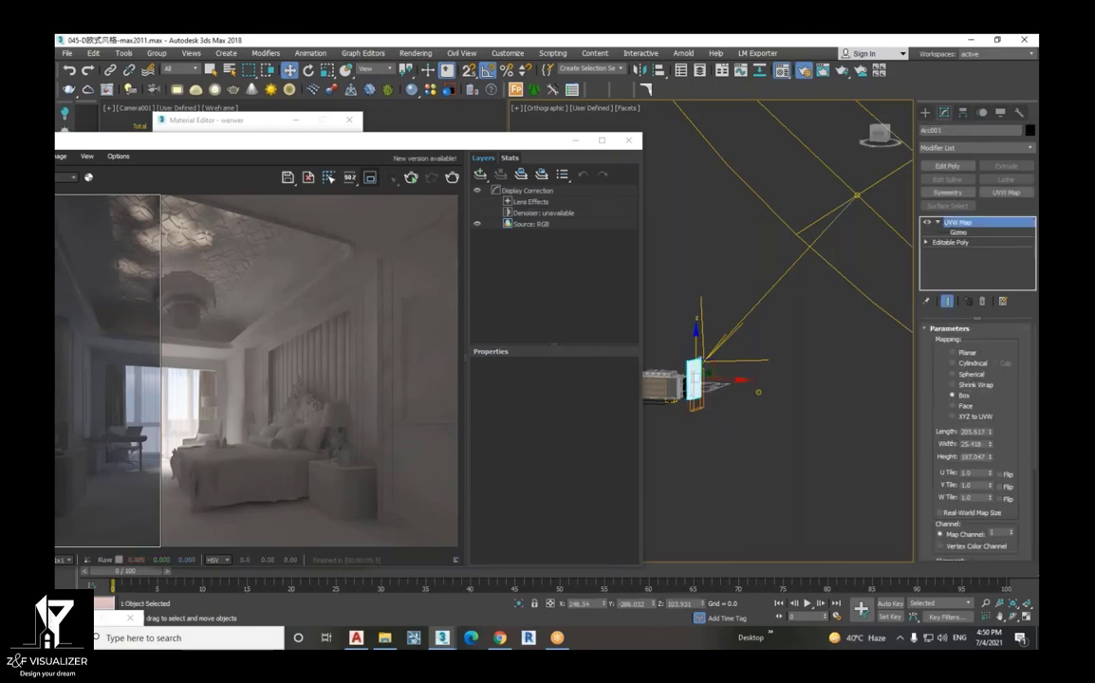
click(750, 463)
click(695, 387)
click(786, 264)
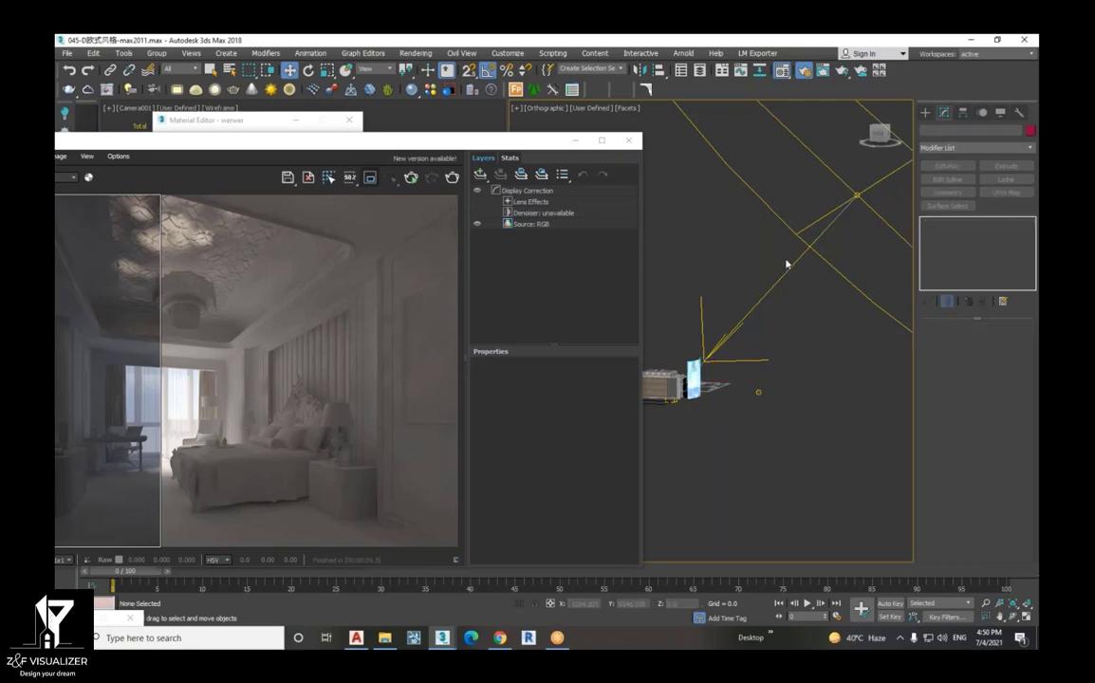
click(856, 195)
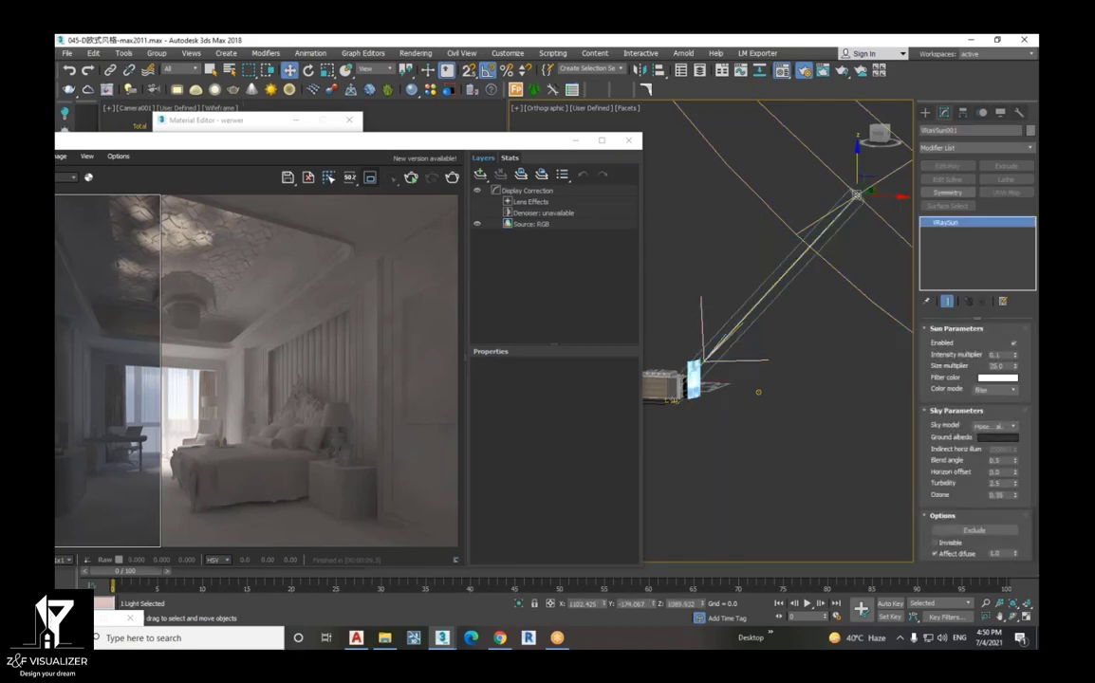
- Exclude Arc001 from the VRaySun's illumination and shadows (Both), then render again
click(997, 529)
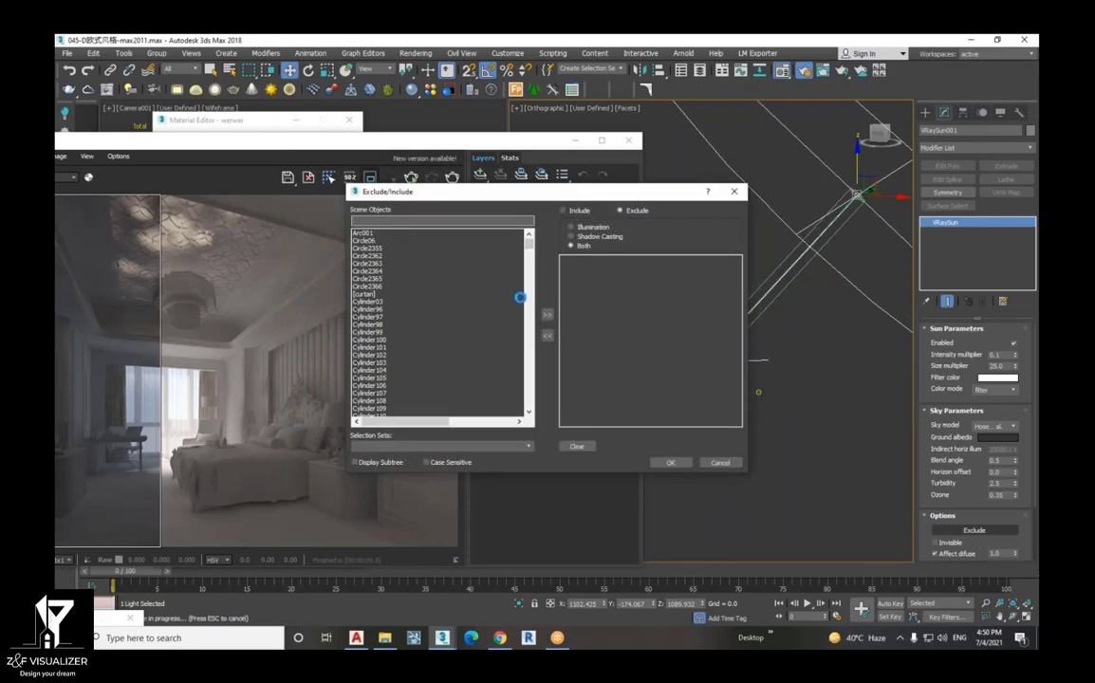
click(382, 234)
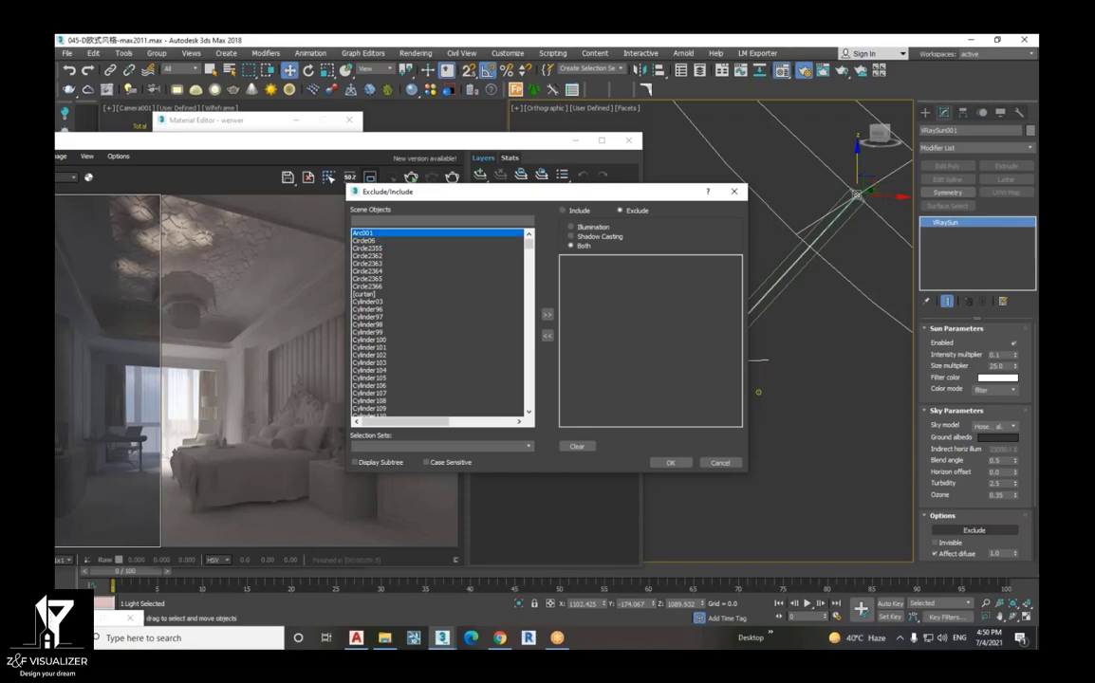
click(547, 315)
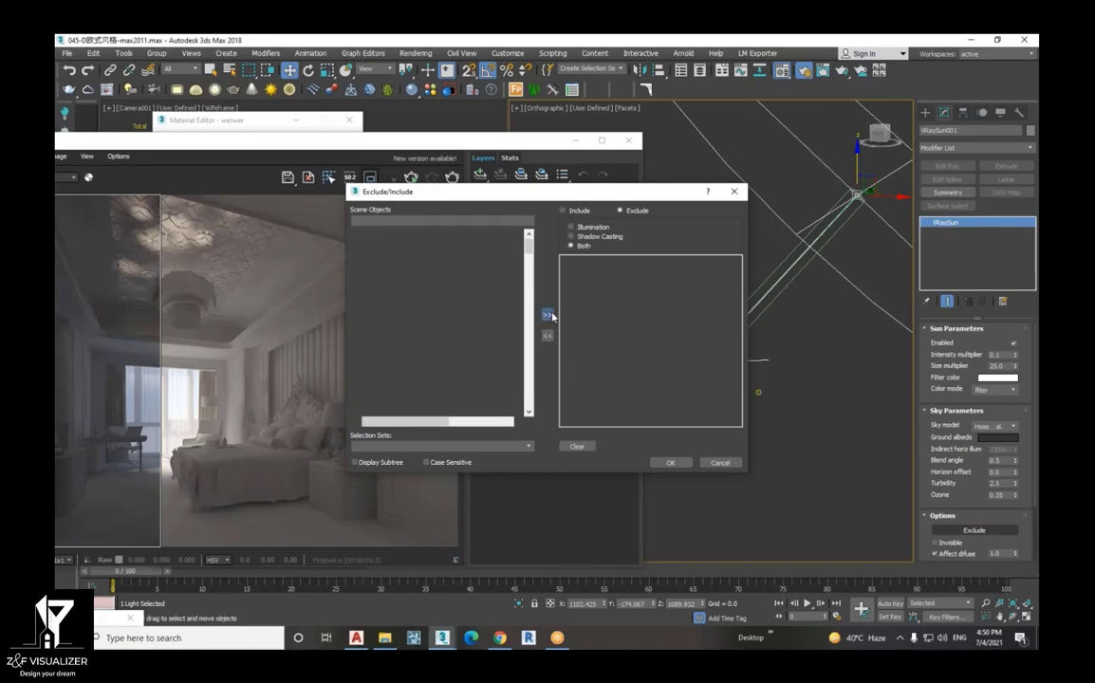
click(668, 463)
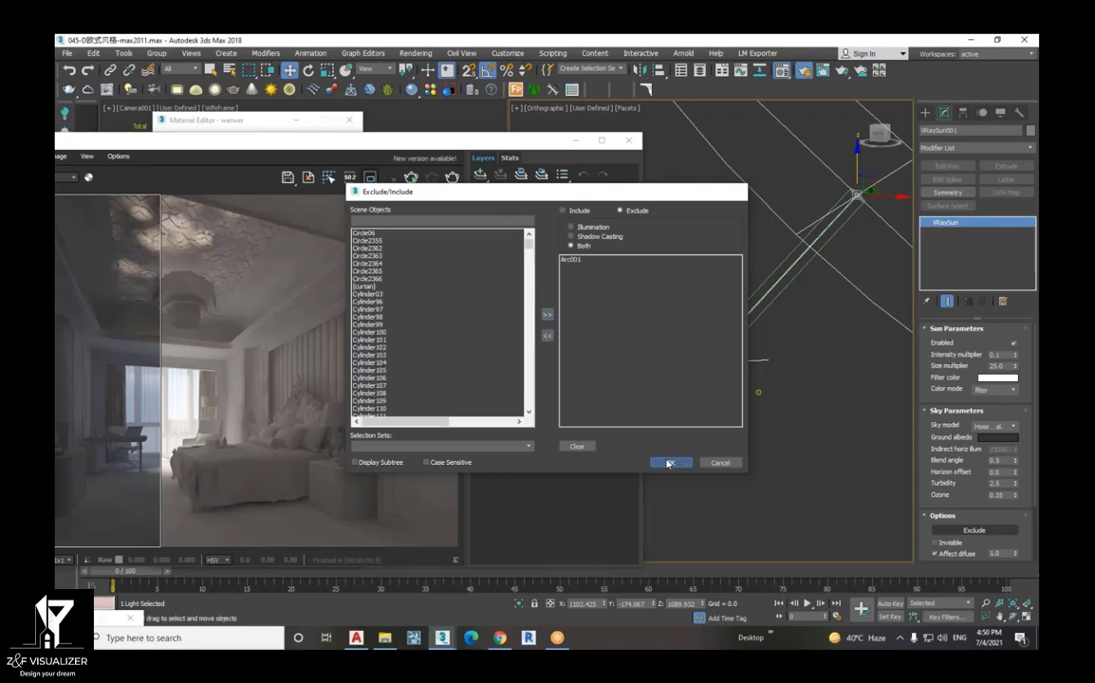
click(432, 177)
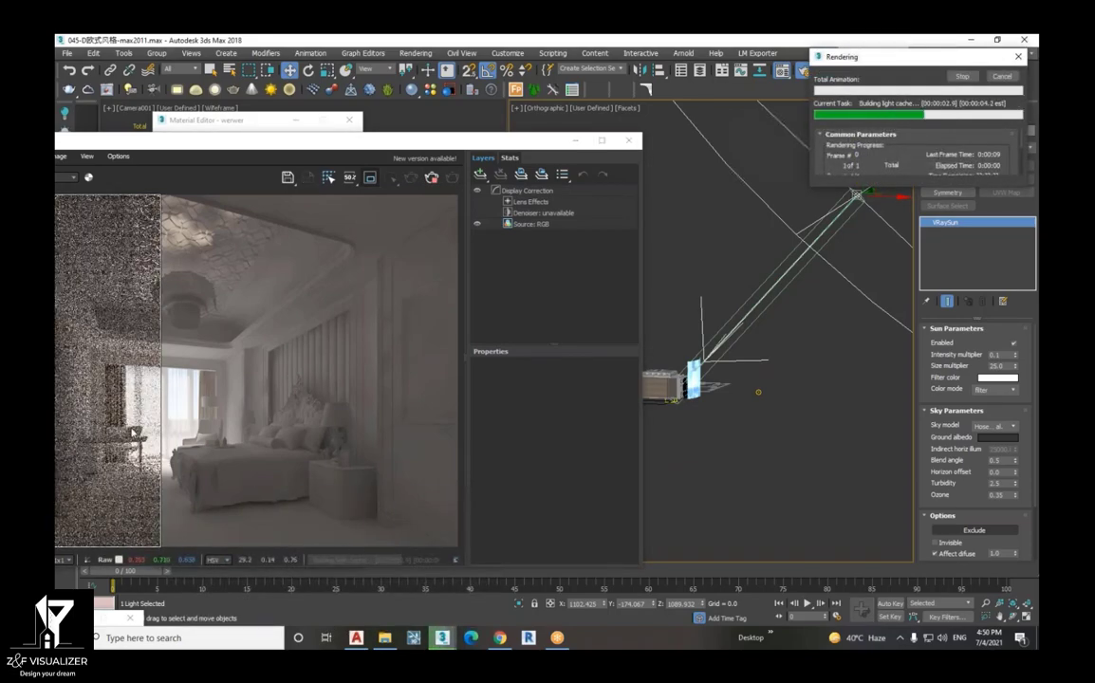
- Restart the bedroom render, zoom to watch it finish, then shift the frame buffer slightly right
scroll(220, 318, up, 2)
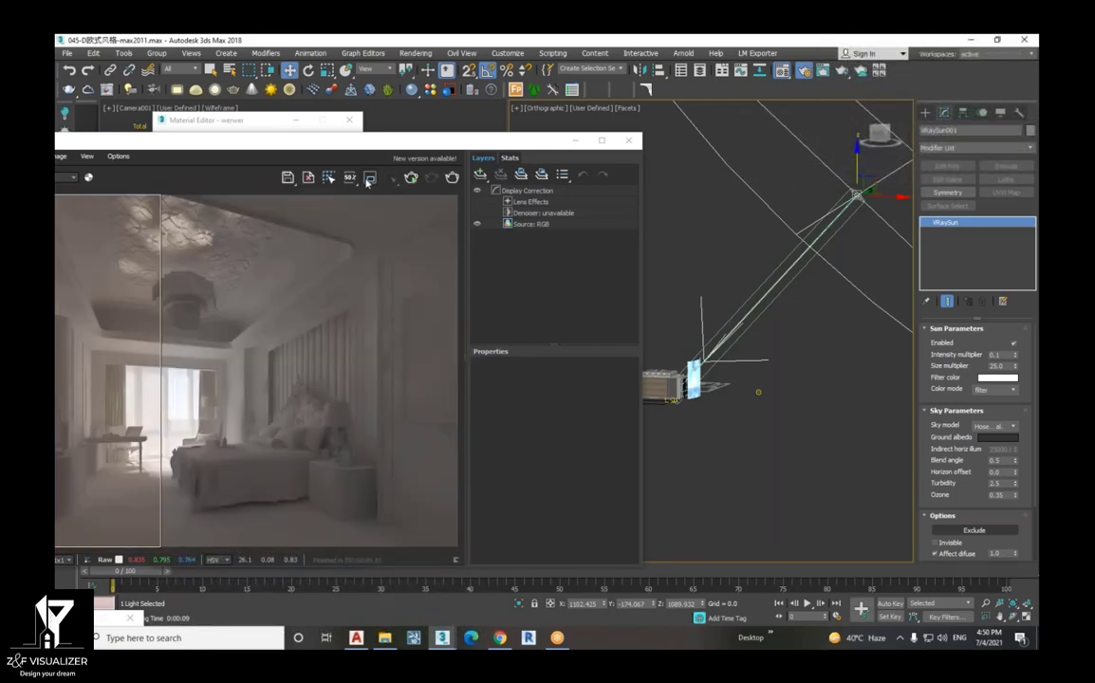
double_click(319, 314)
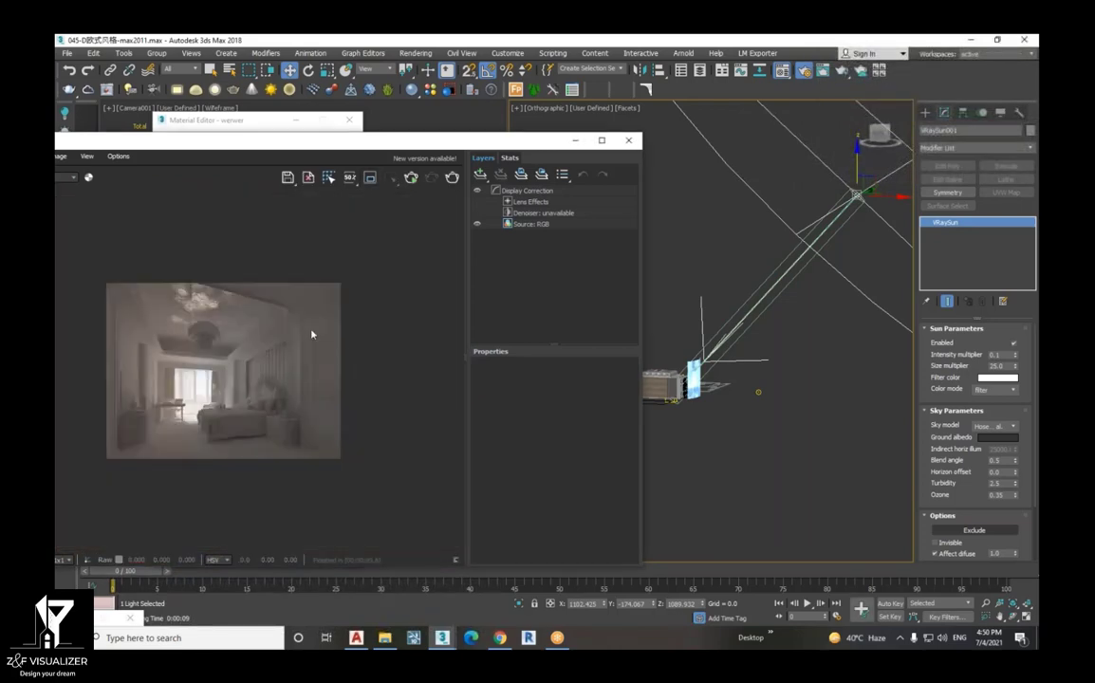
click(452, 180)
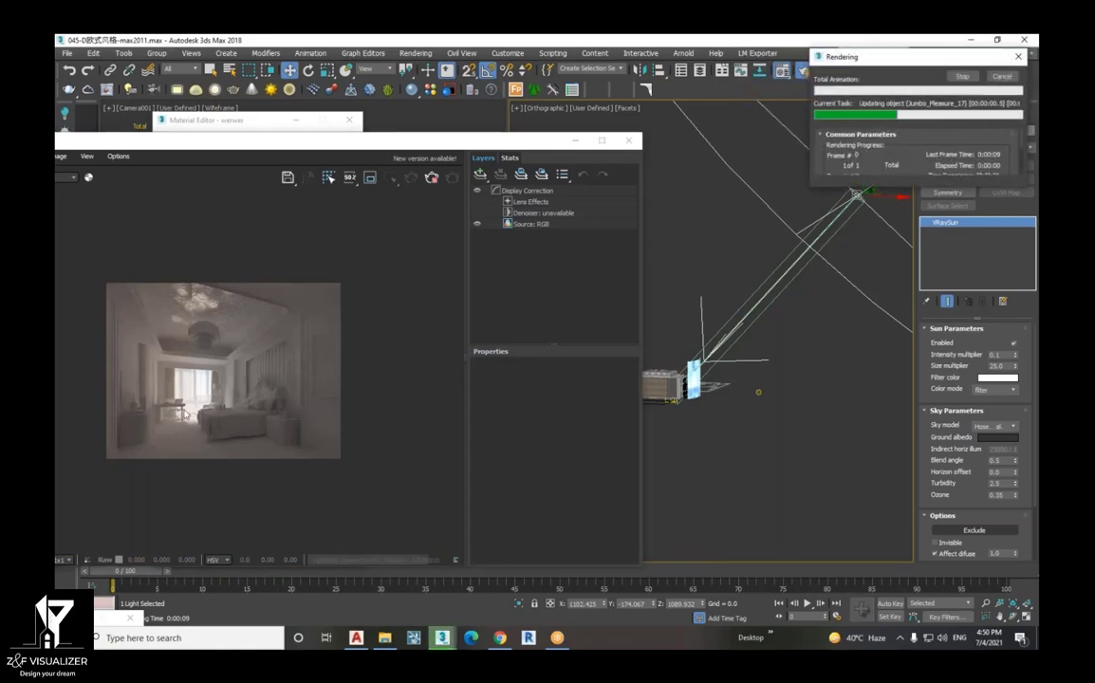
double_click(202, 424)
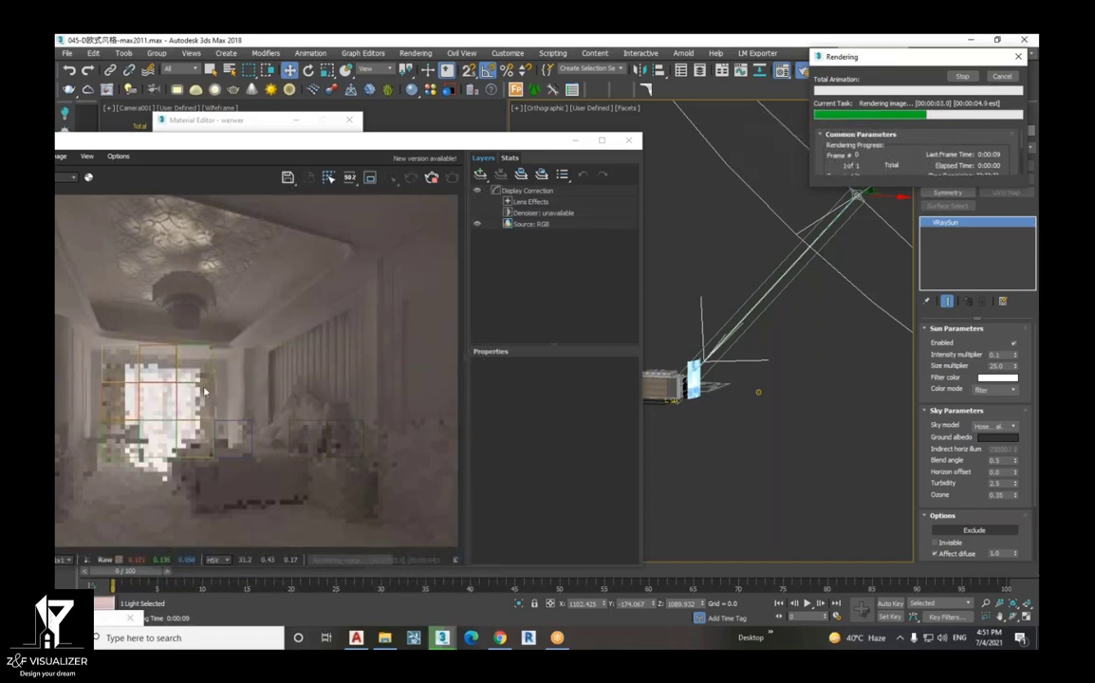
scroll(219, 342, up, 3)
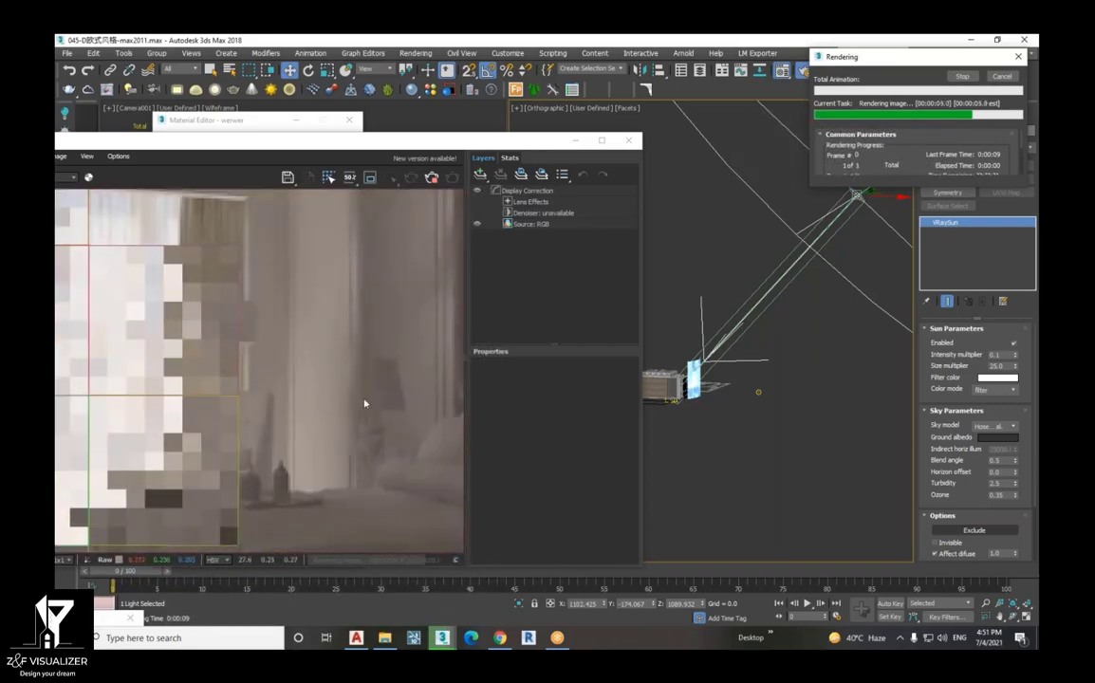
scroll(351, 415, down, 3)
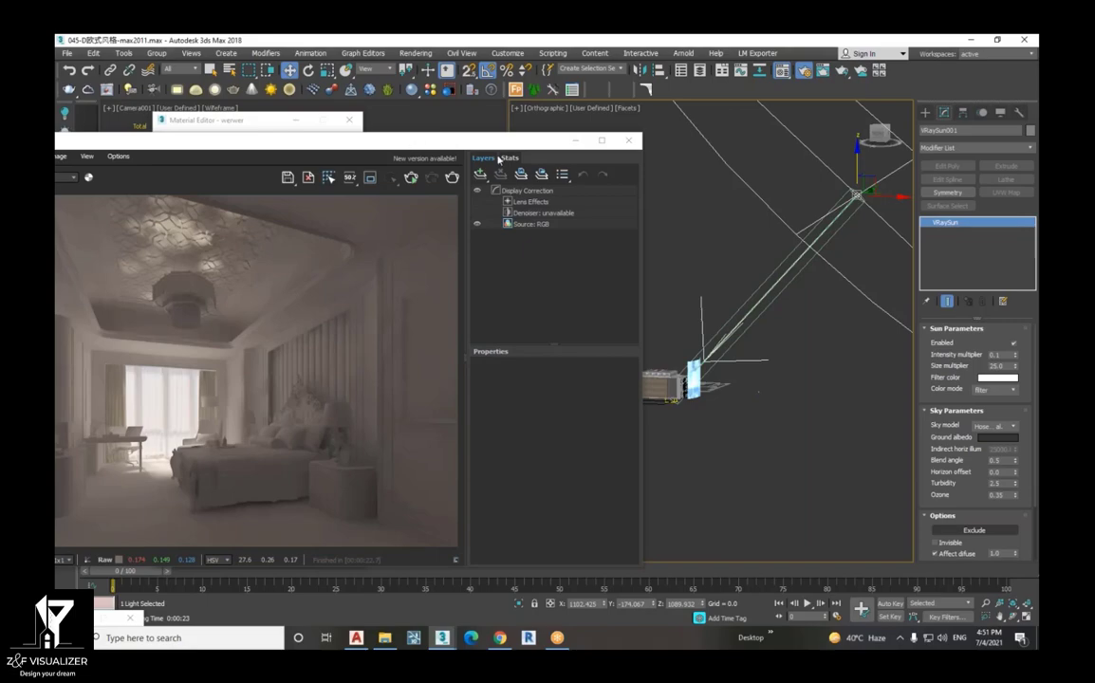
drag(452, 145, 557, 155)
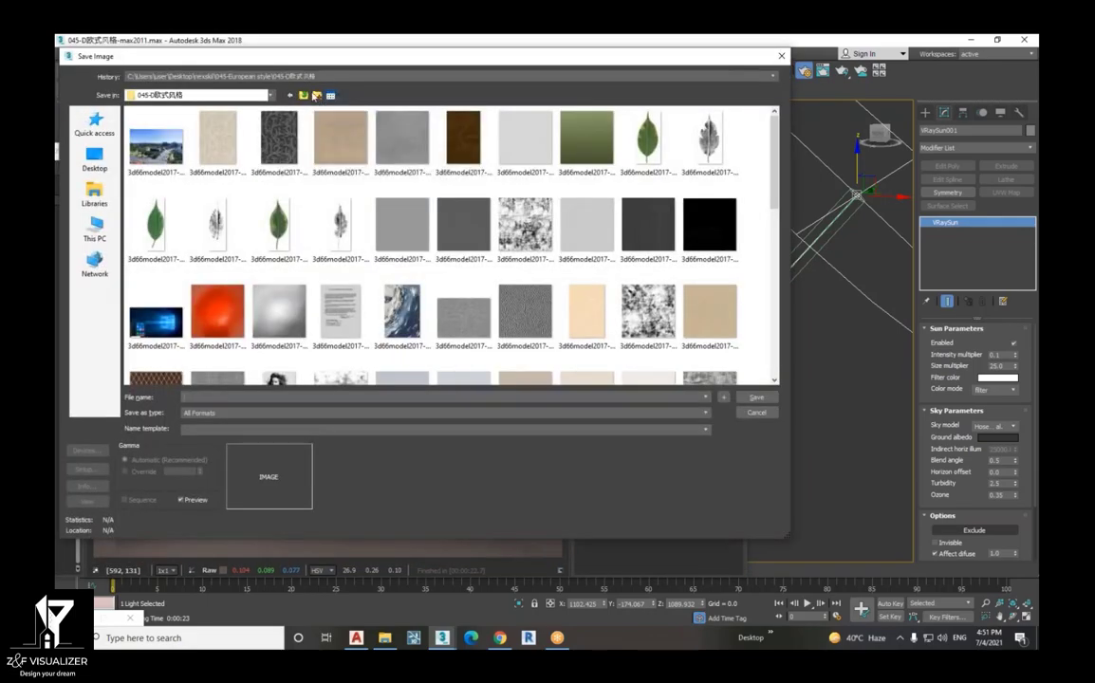
- Create a folder named 'Interior 1st Lec Render' under nexskil and open it
click(304, 95)
click(303, 96)
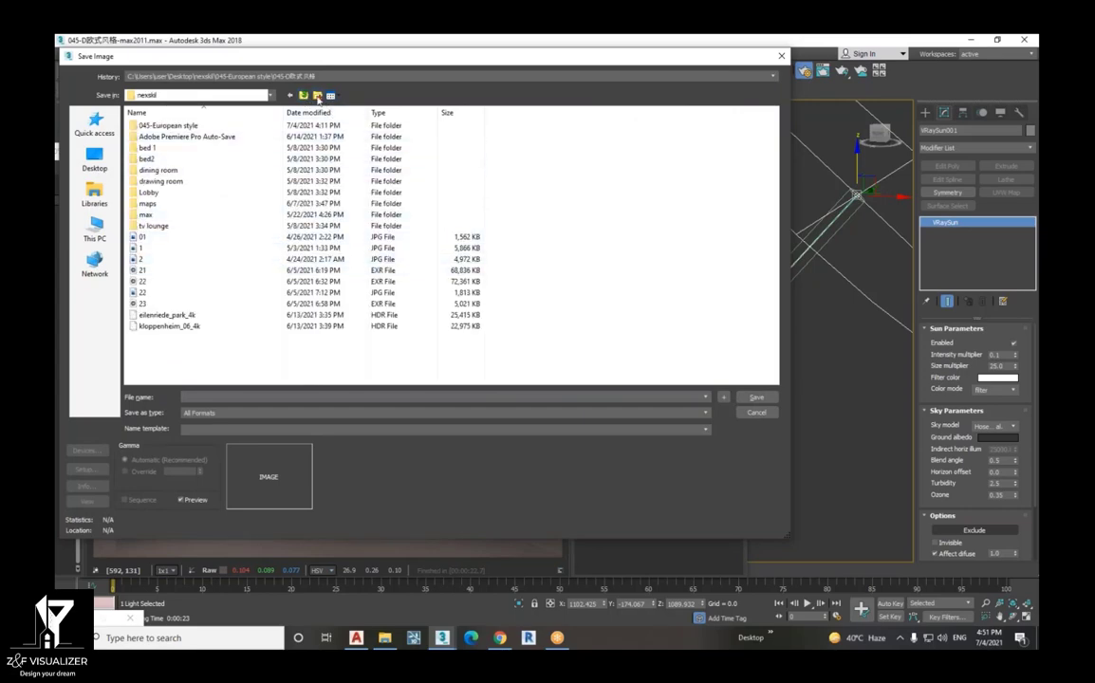
click(317, 97)
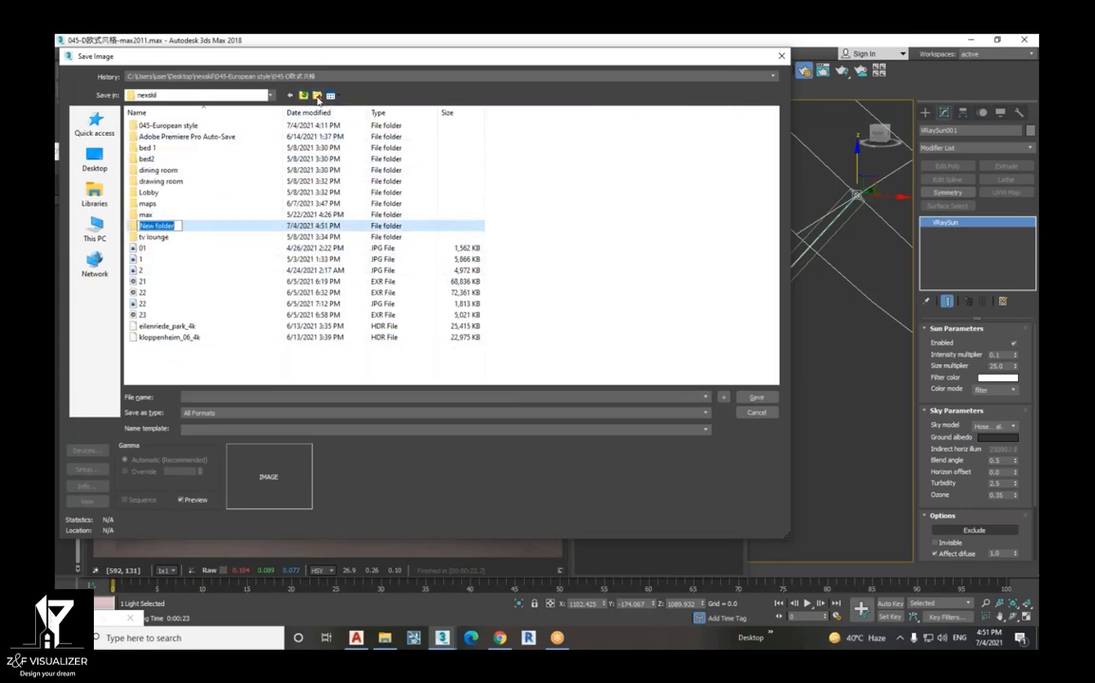
text(Interior)
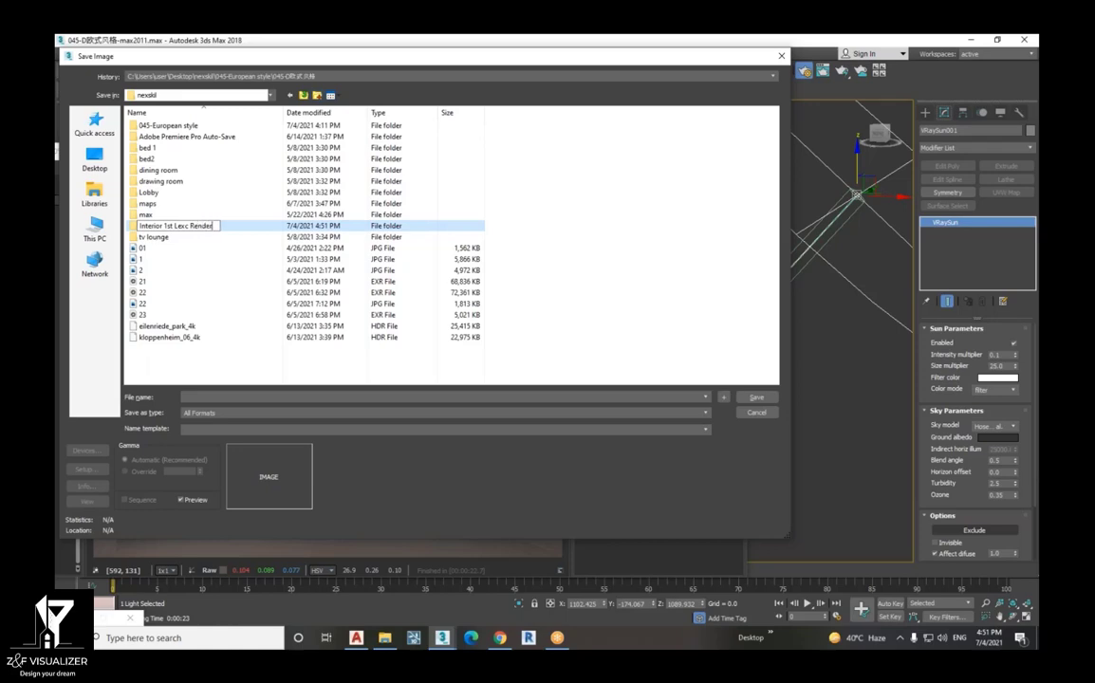
click(186, 226)
text(i)
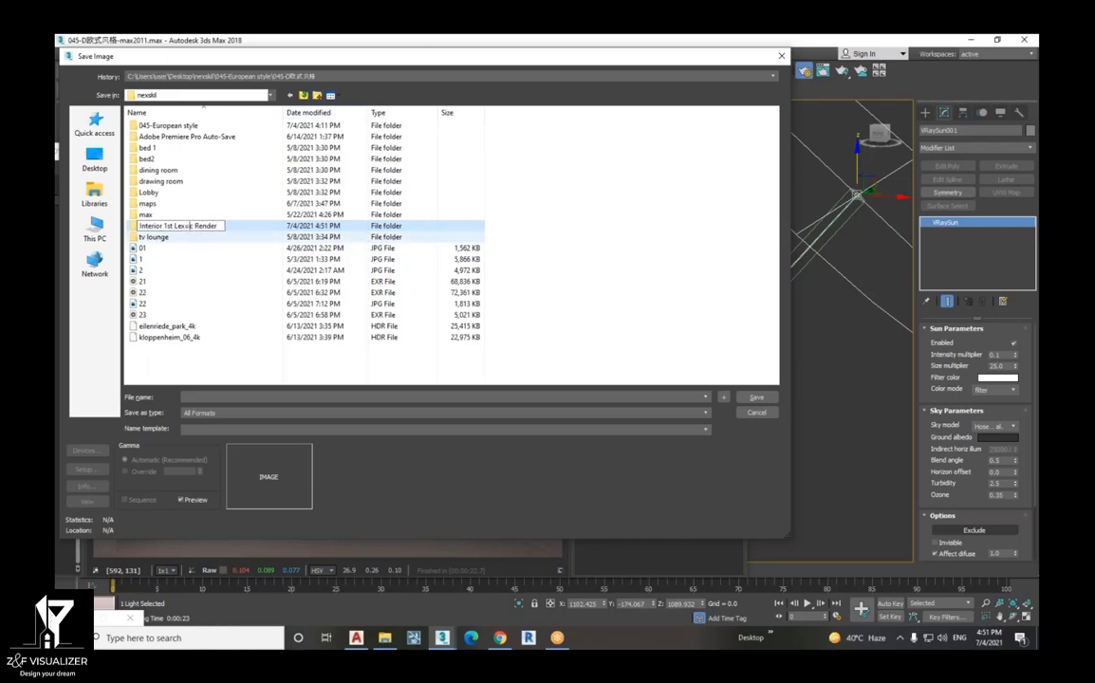
key(BackSpace)
key(BackSpace)
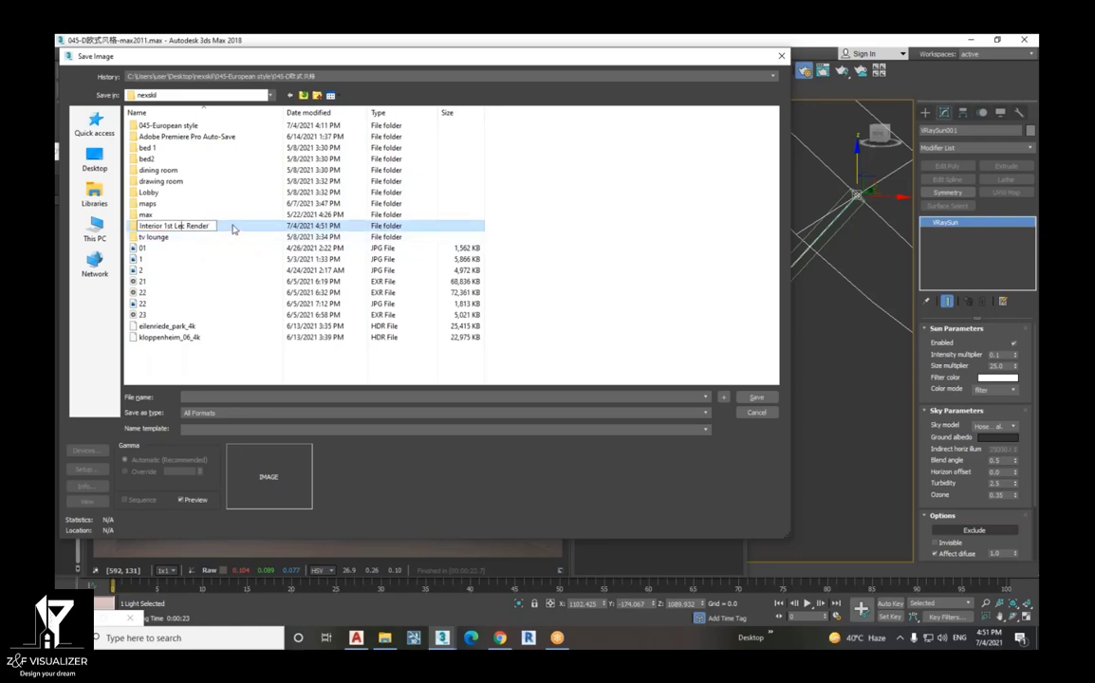
click(233, 229)
double_click(233, 229)
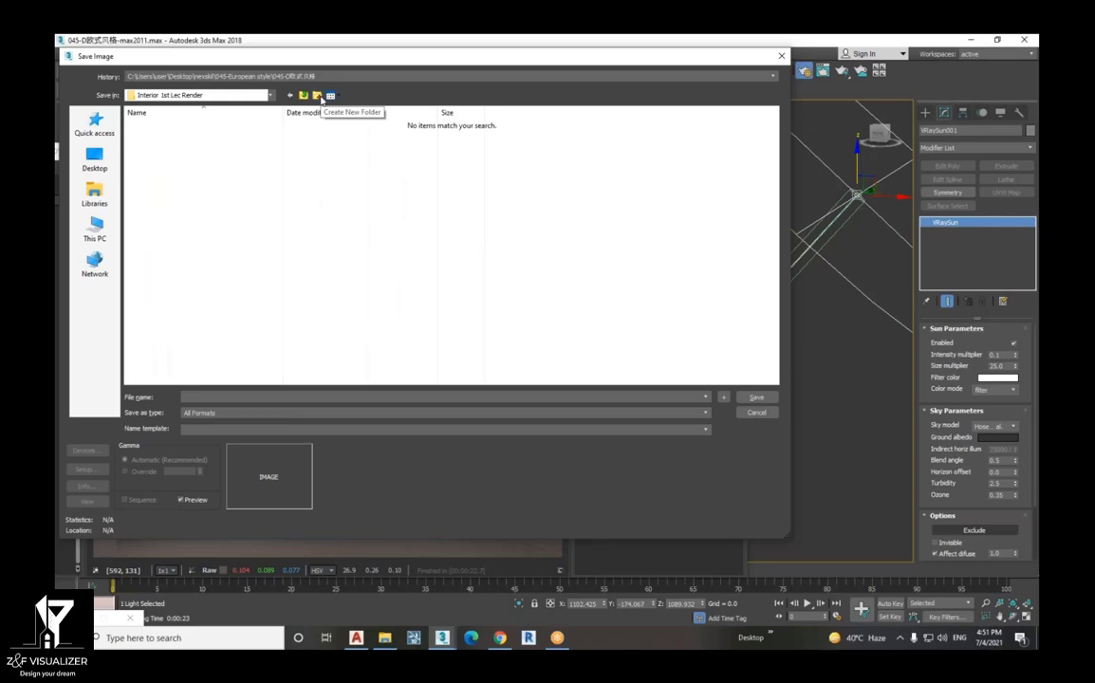
- Save the render there as JPEG 00-01, leaving an extra default New folder inside
click(319, 96)
click(281, 177)
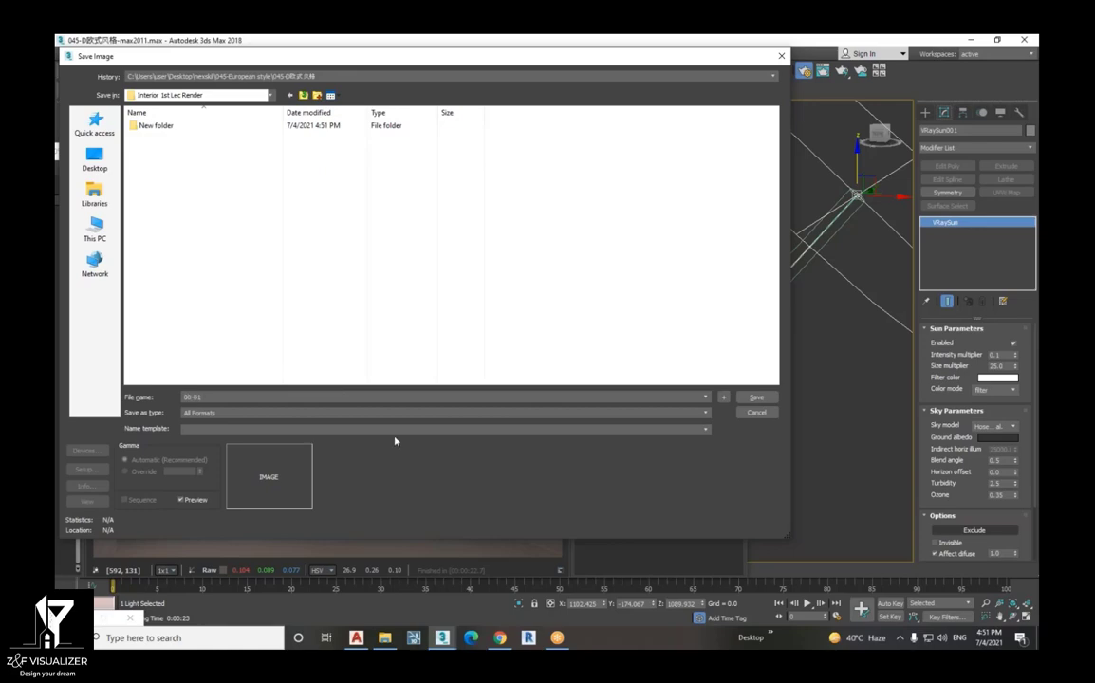
click(413, 412)
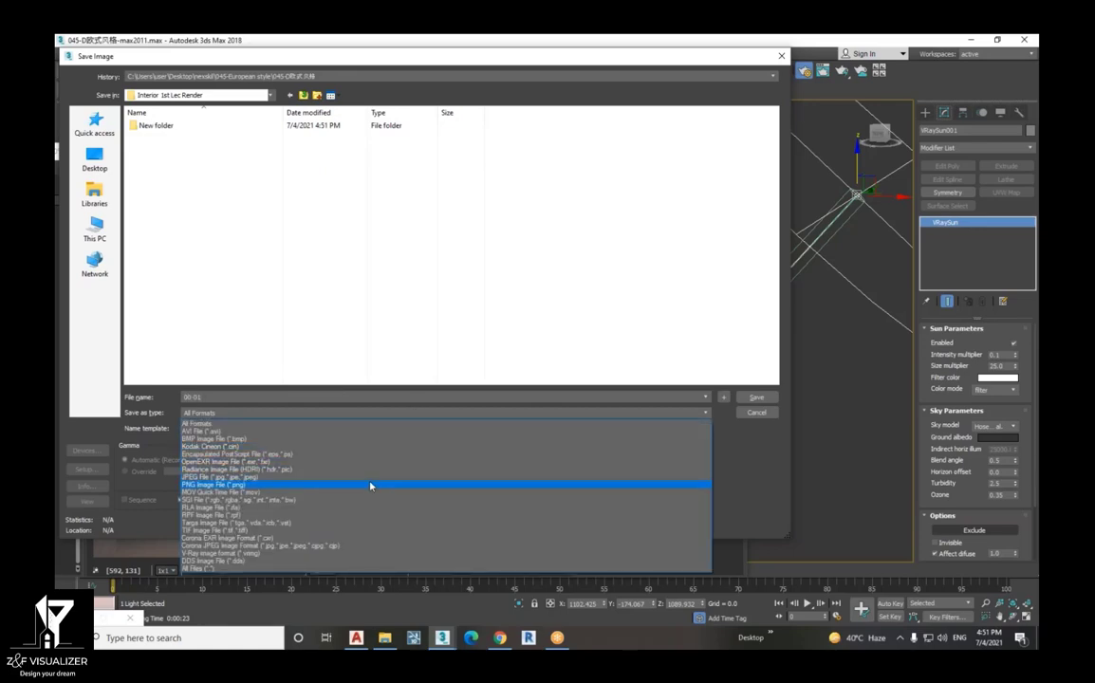
click(373, 477)
click(756, 396)
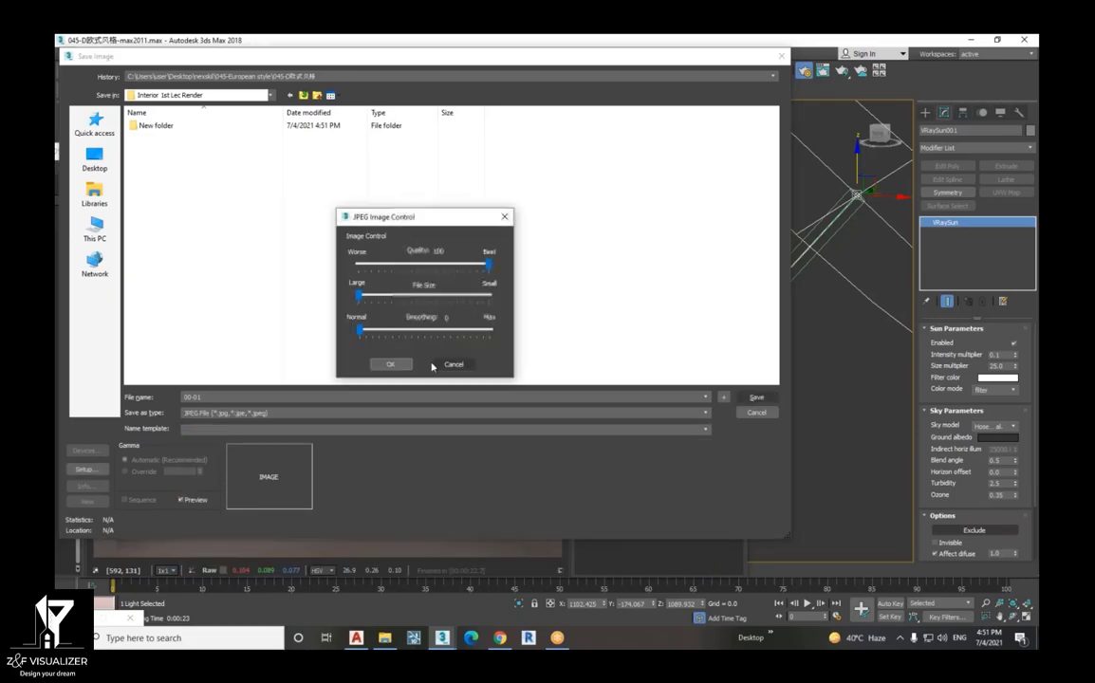
click(397, 365)
scroll(390, 301, down, 2)
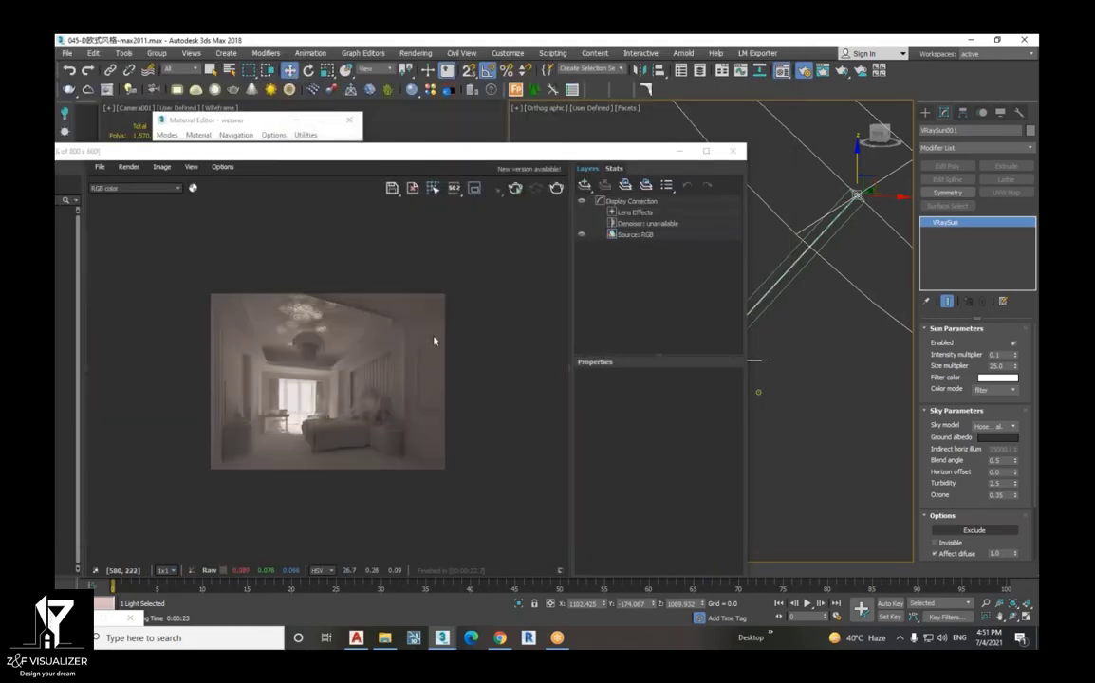
scroll(391, 301, up, 2)
scroll(297, 469, up, 2)
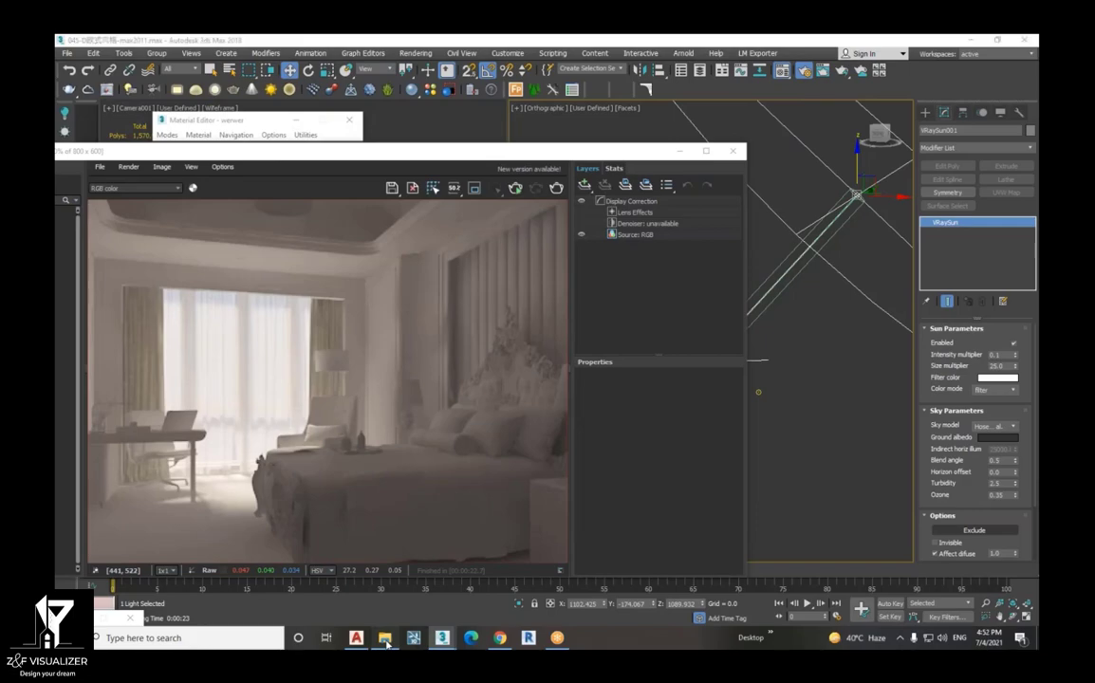
click(384, 639)
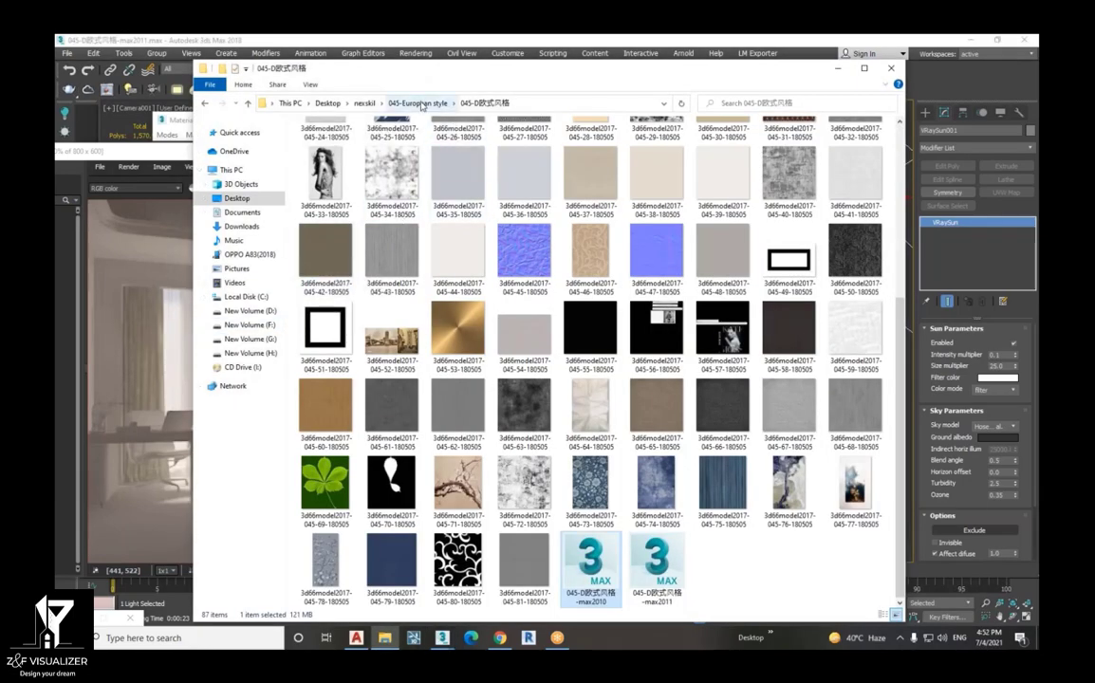
- Open 00-01 from nexskil > Interior 1st Lec Render in File Explorer
click(365, 103)
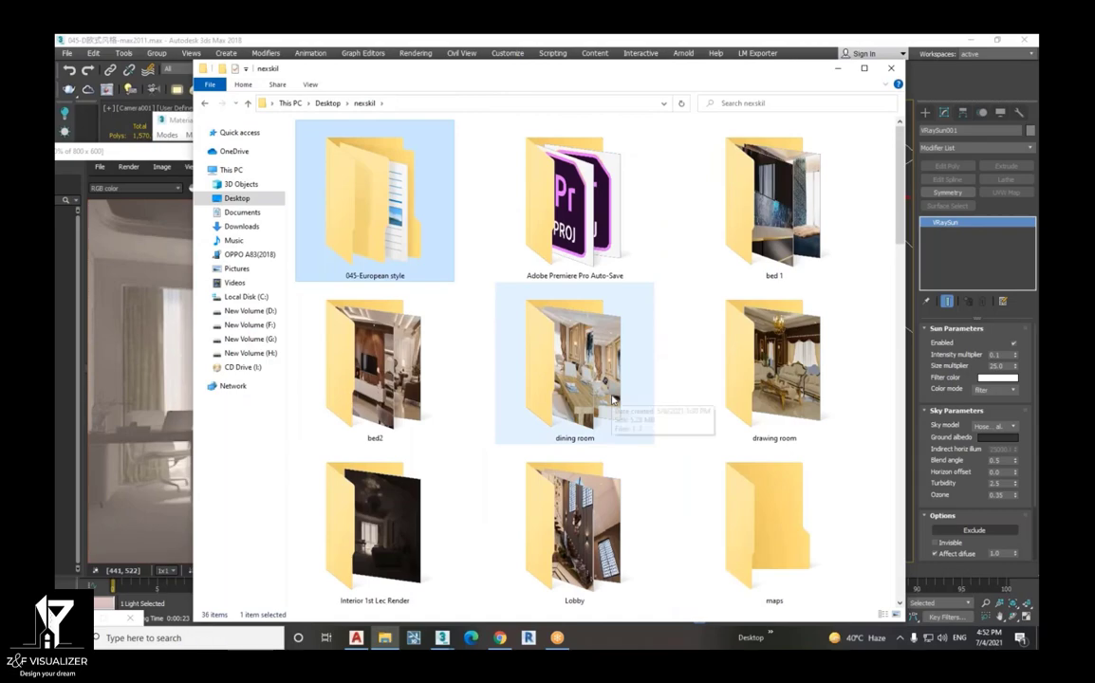
scroll(612, 408, down, 5)
scroll(506, 294, up, 2)
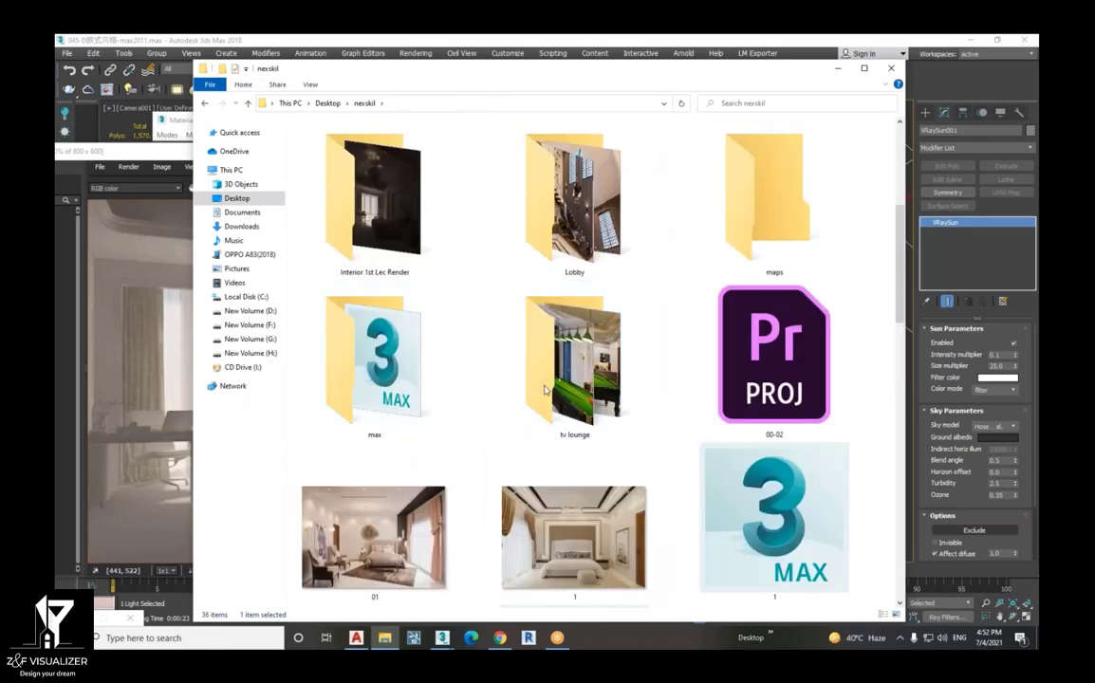
double_click(401, 256)
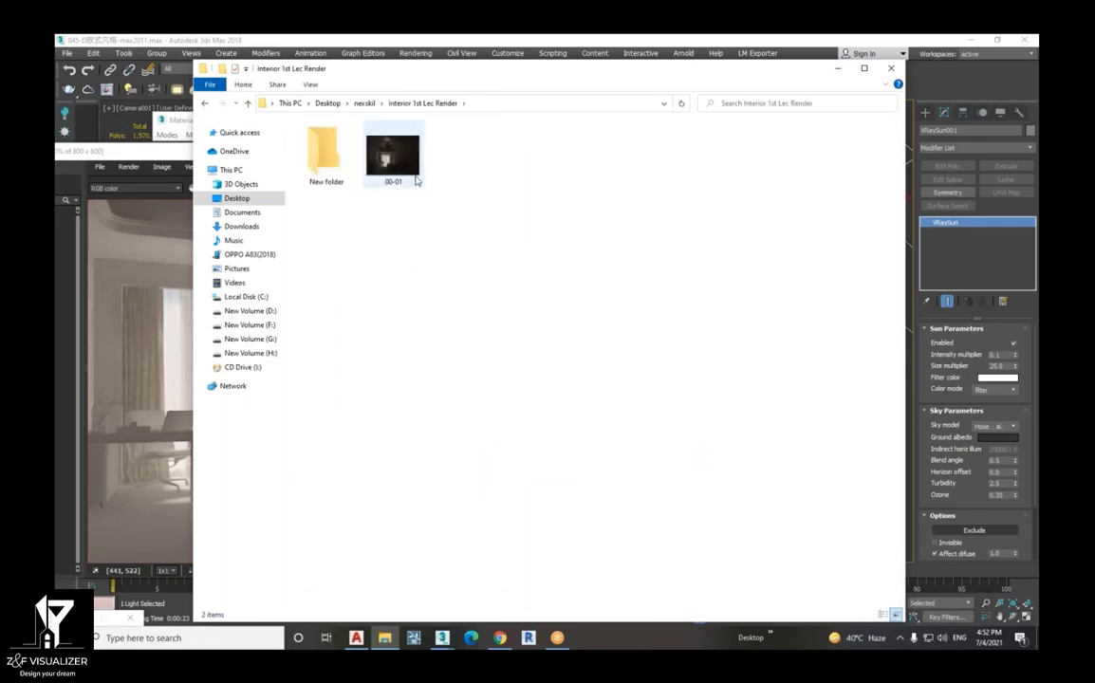
right_click(408, 174)
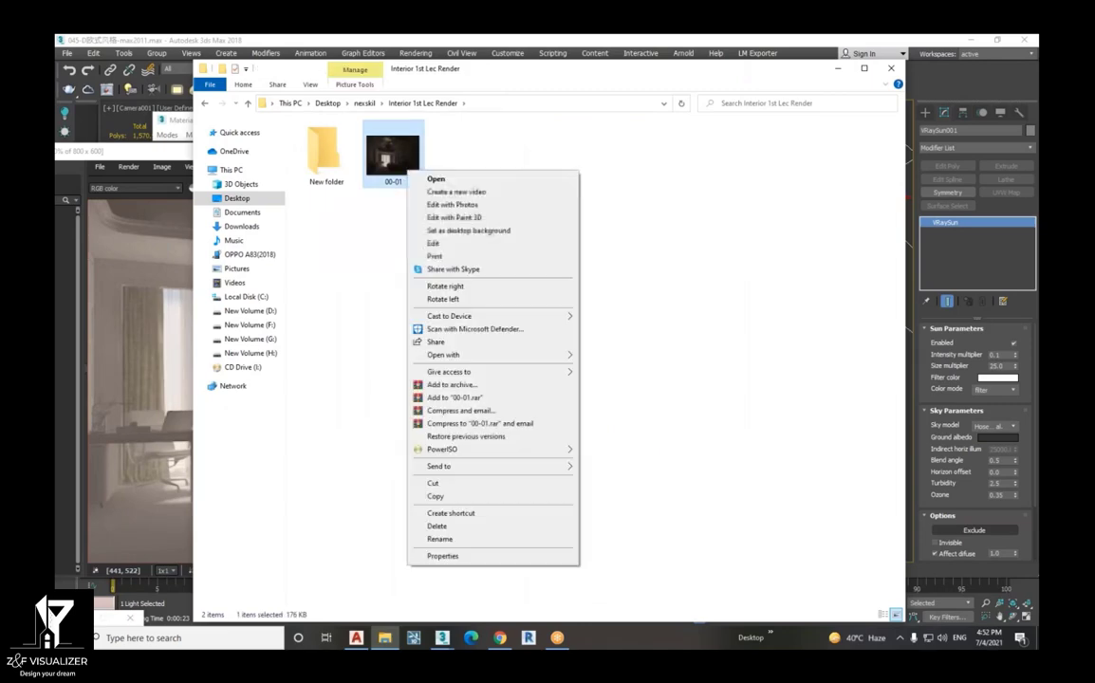
click(432, 179)
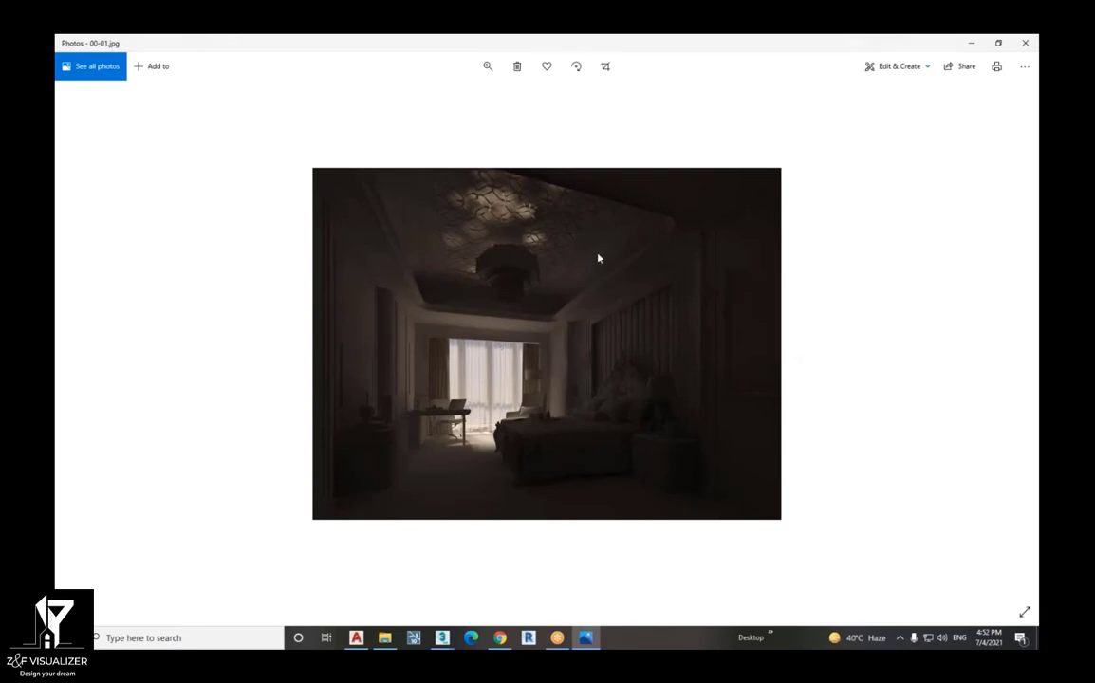
- Close the Photos viewer after reviewing the dark bedroom render
click(1024, 45)
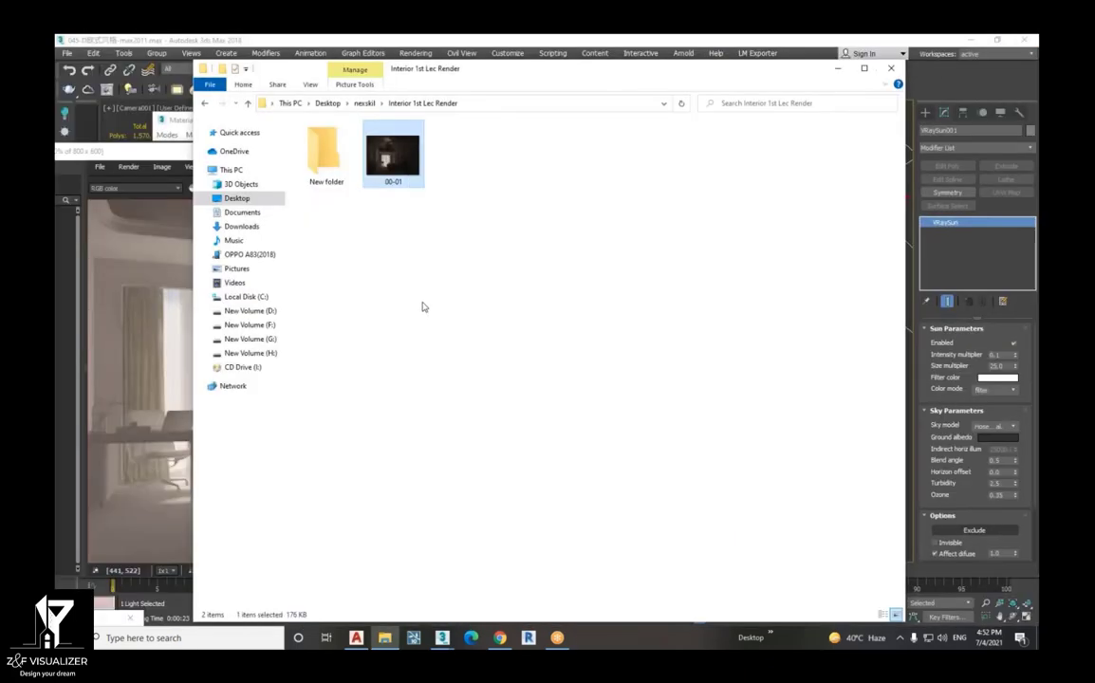
- Save the frame buffer render as PNG file 01 with the default PNG settings
key(alt+Tab)
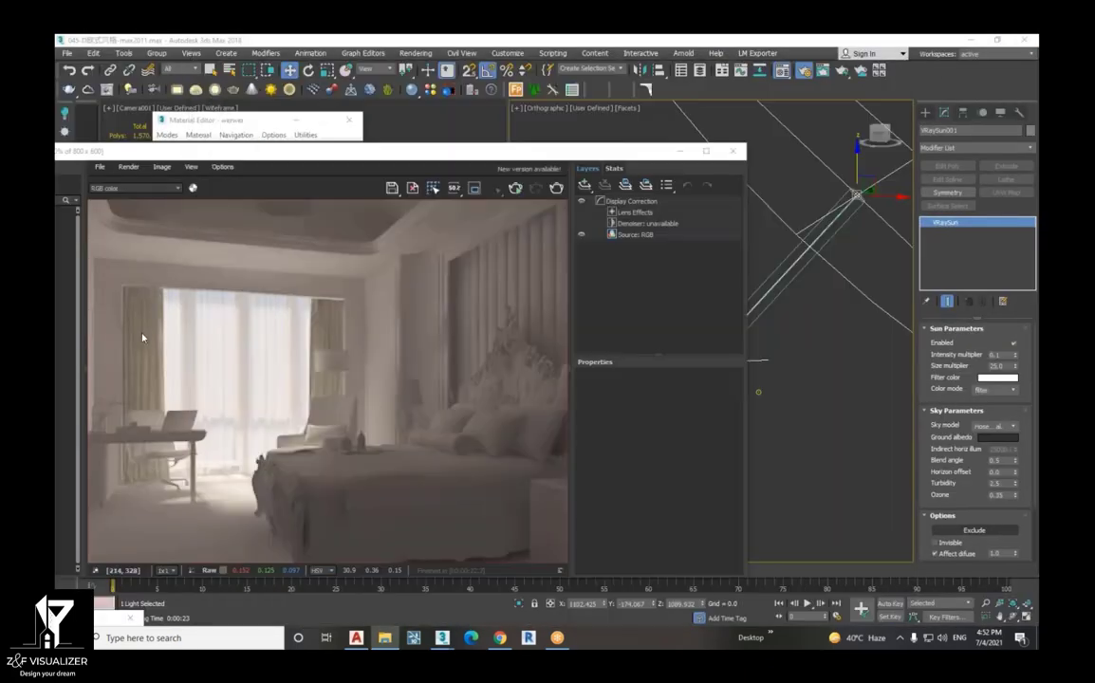
click(391, 187)
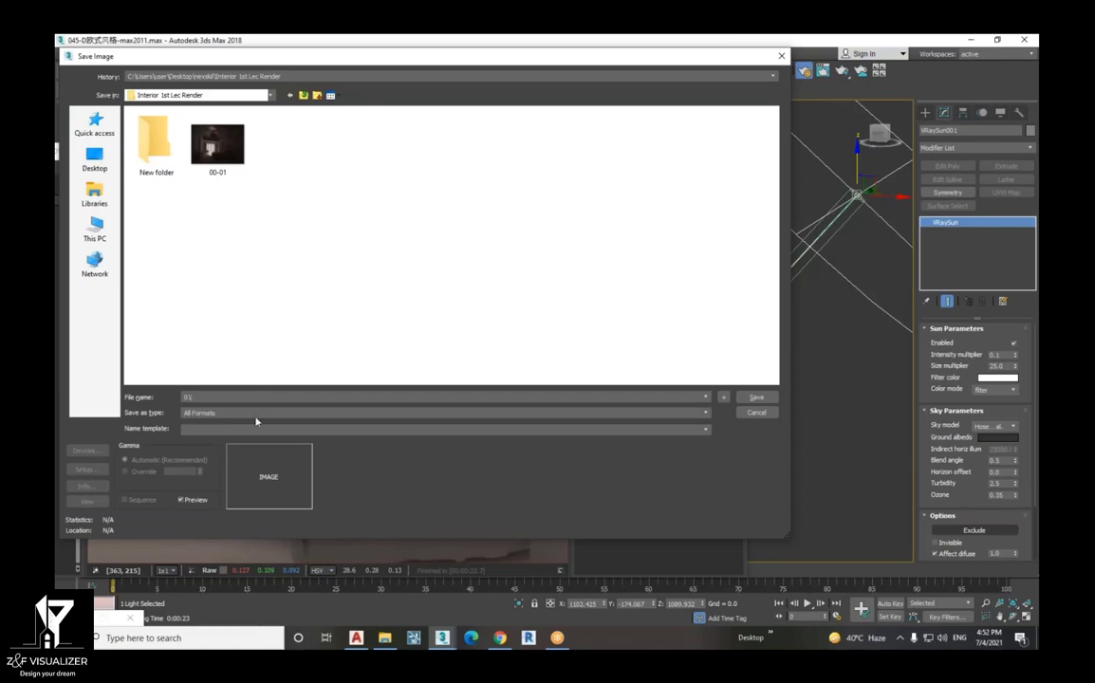
click(256, 421)
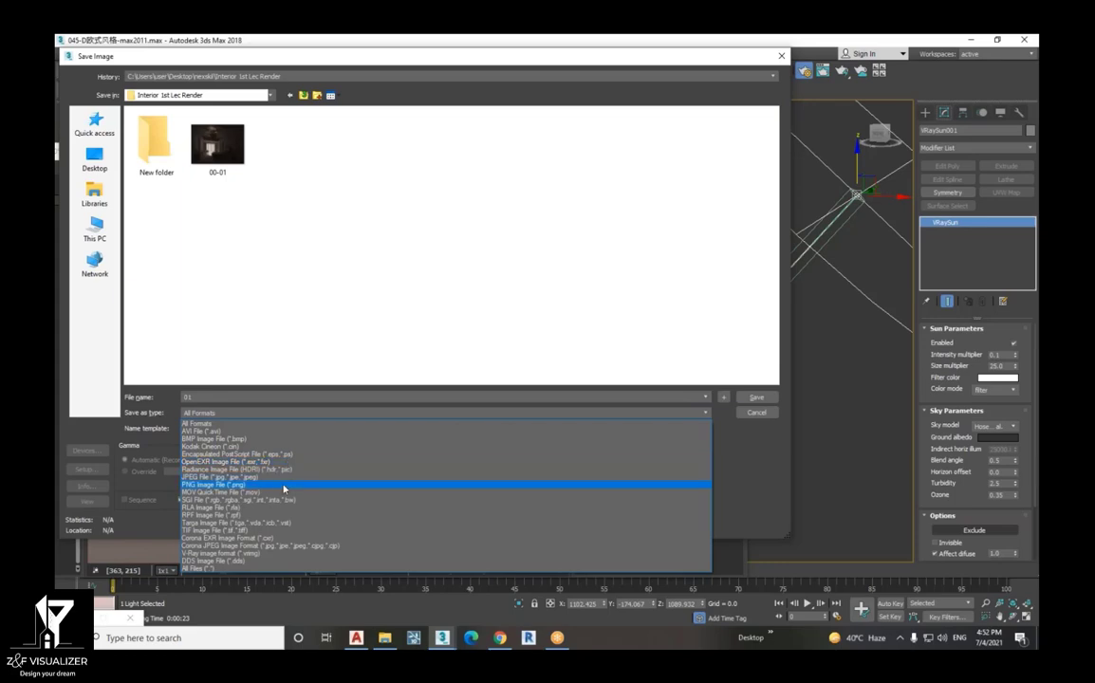
click(283, 485)
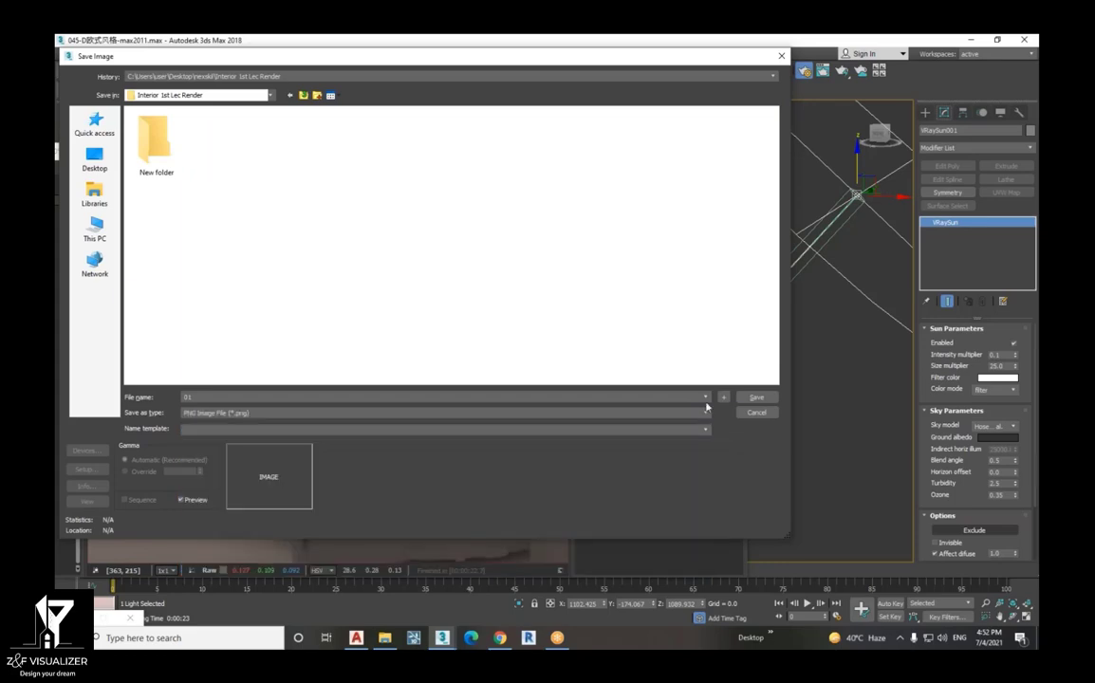
click(756, 396)
click(138, 182)
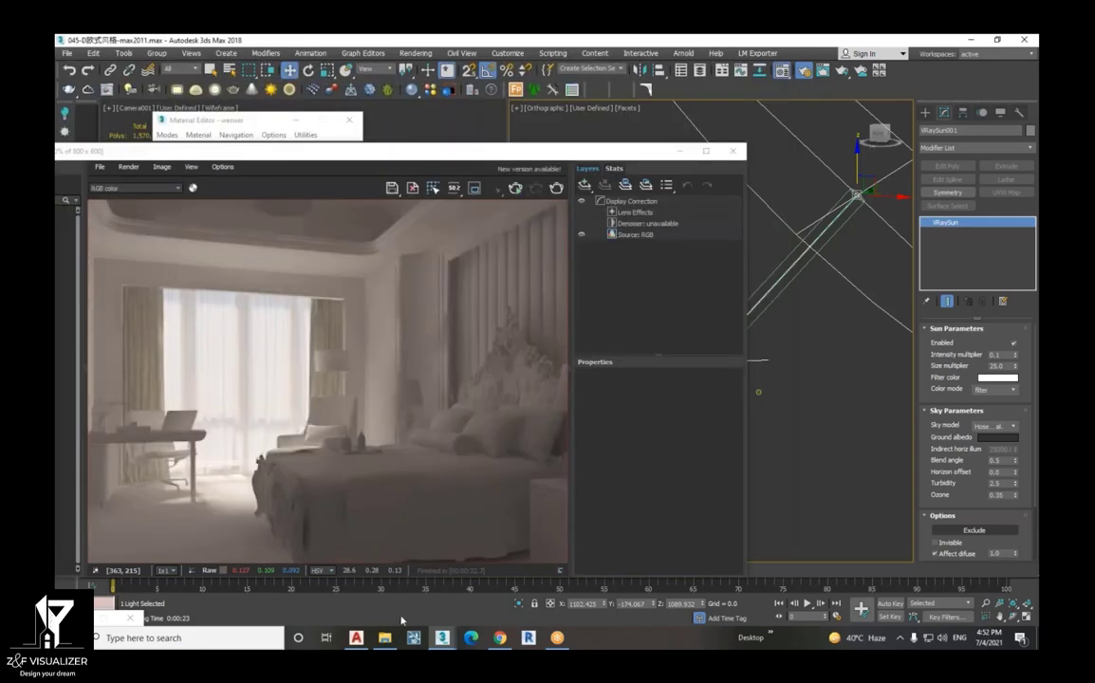
mouse_move(384, 638)
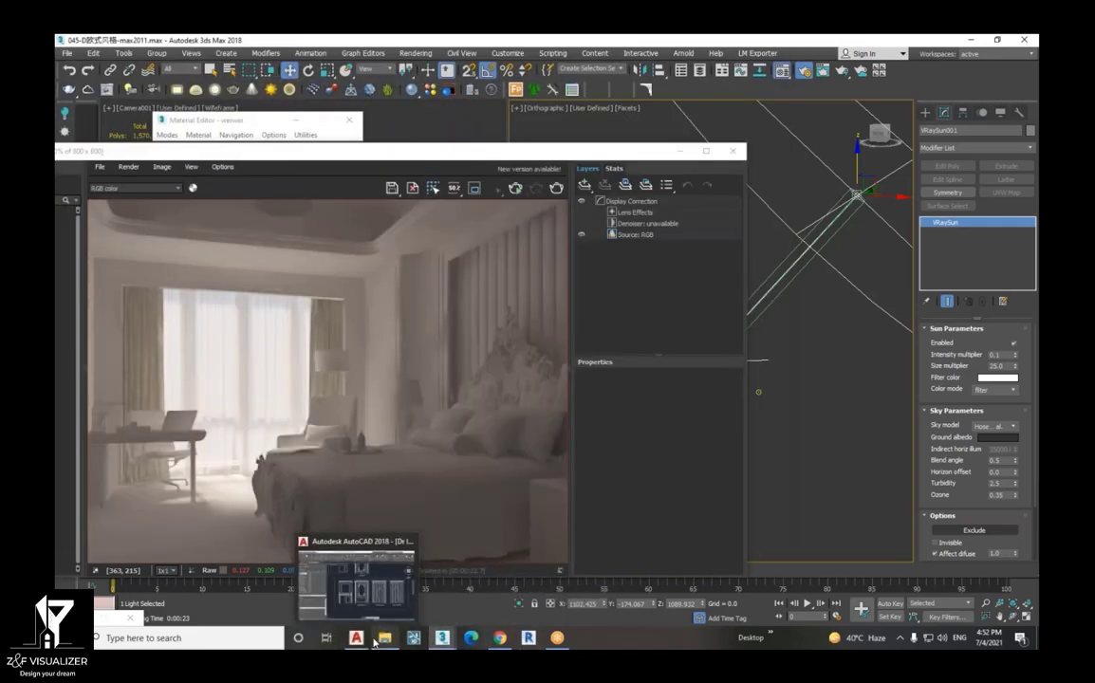
- Confirm 01 now appears beside 00-01 in Interior 1st Lec Render, then minimize the folder
click(375, 605)
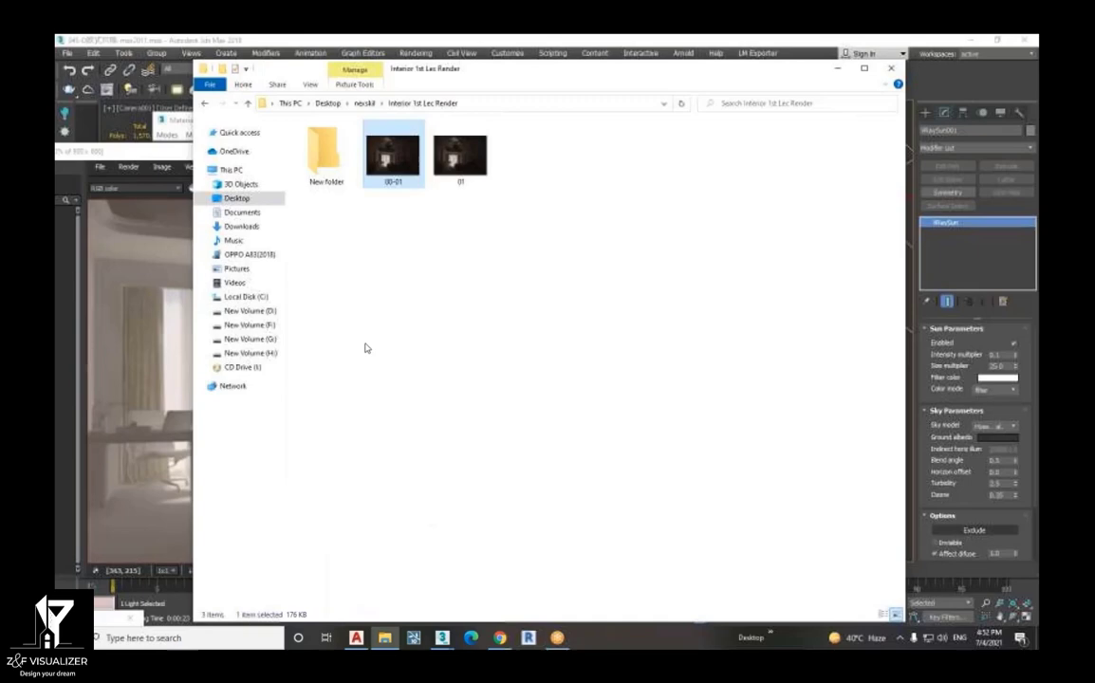
click(462, 157)
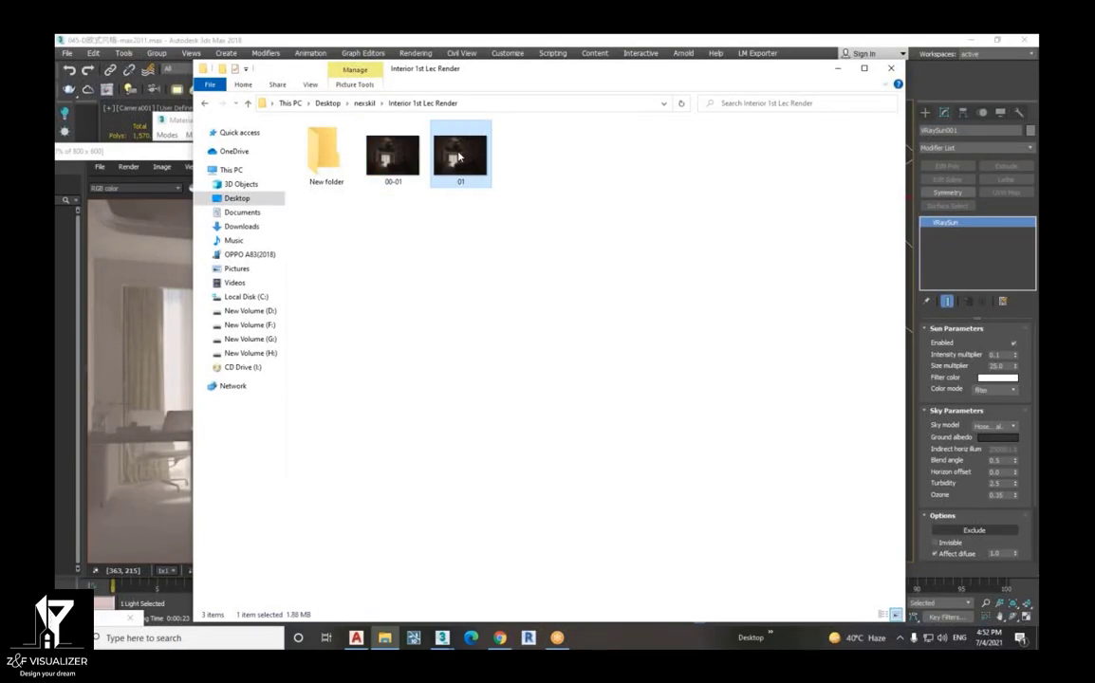
click(837, 68)
click(393, 188)
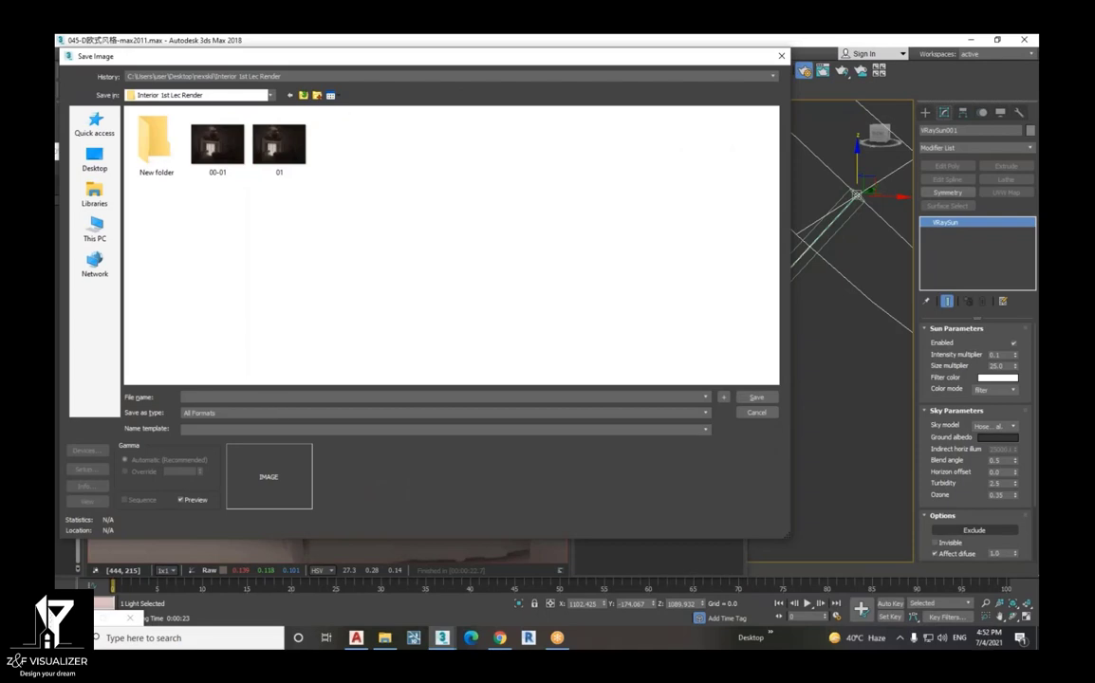
- Save the render again as OpenEXR file 01, accepting the default OpenEXR configuration
text(01)
click(247, 413)
click(263, 466)
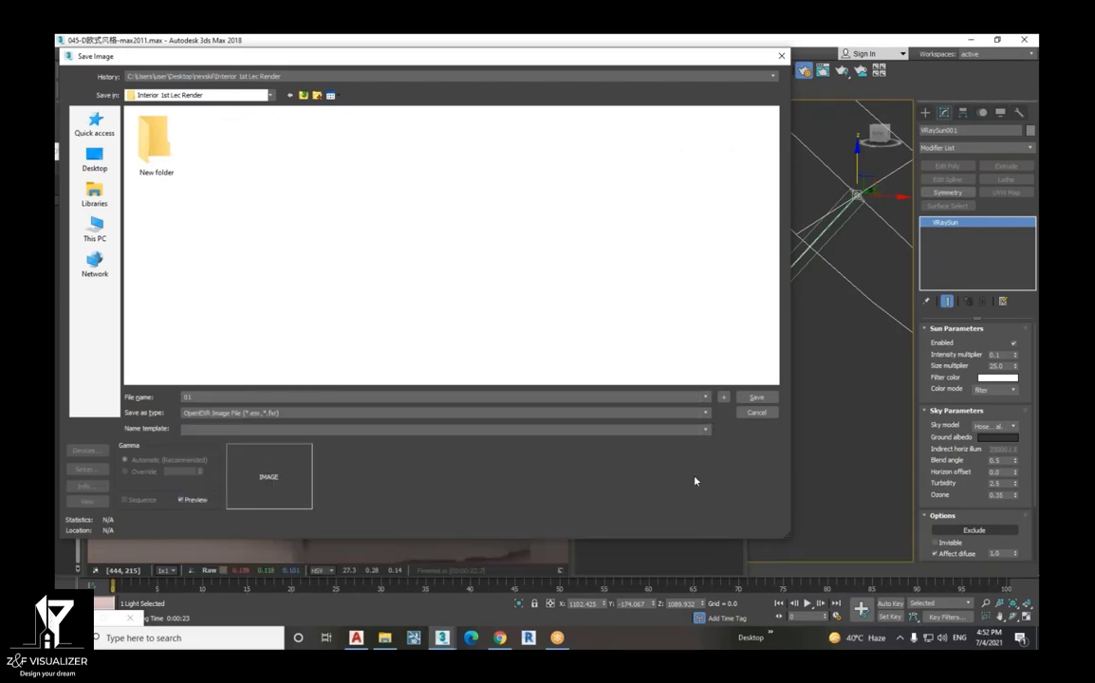
click(756, 396)
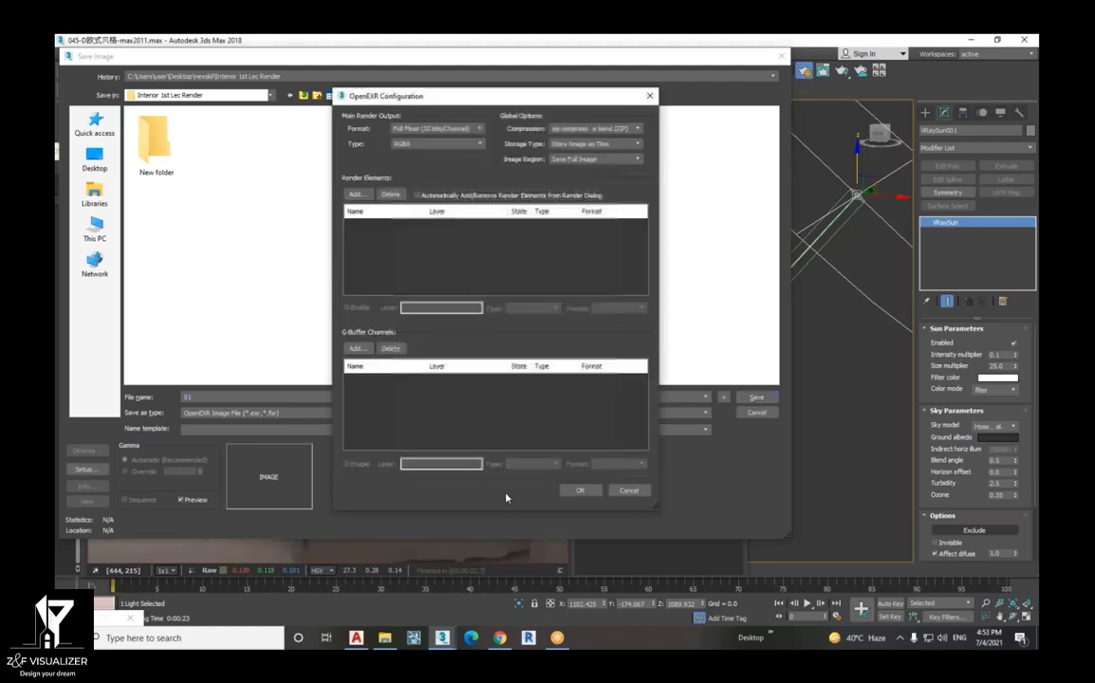
click(525, 442)
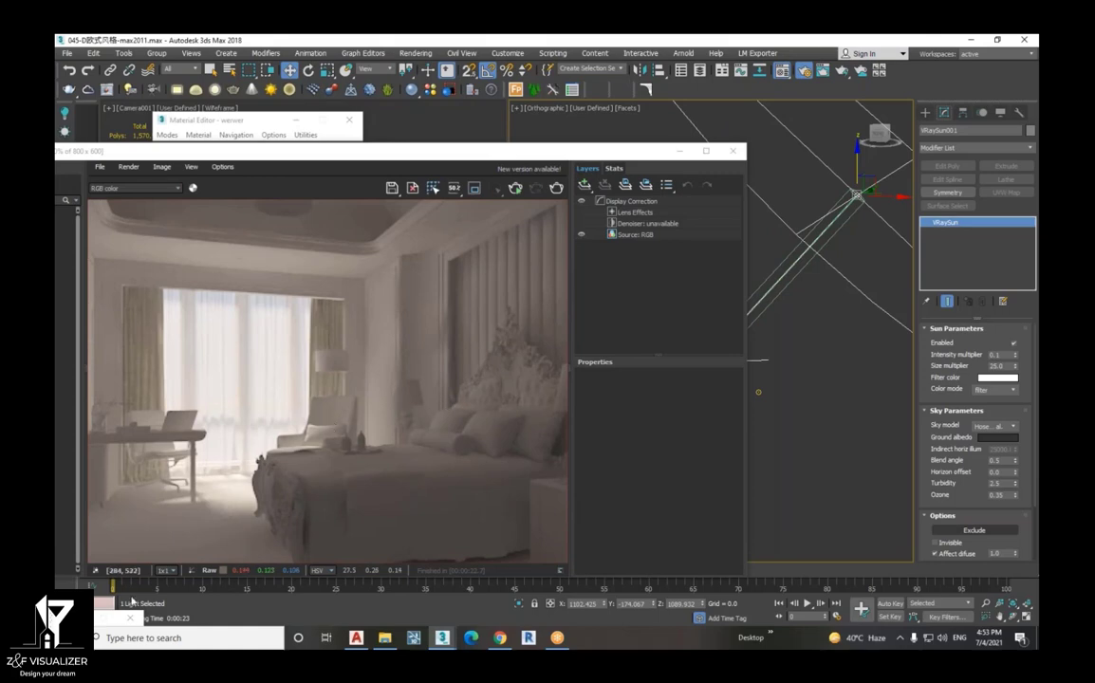
key(super)
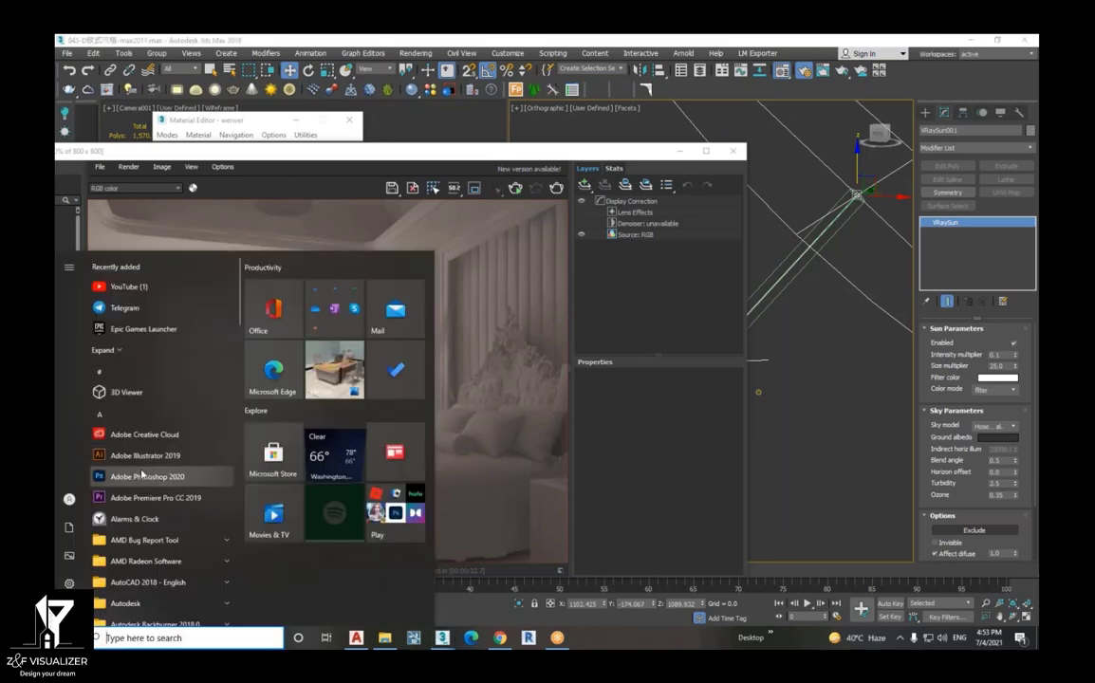
- Launch Photoshop 2020 and nudge the V-Ray frame buffer window up and right
click(143, 373)
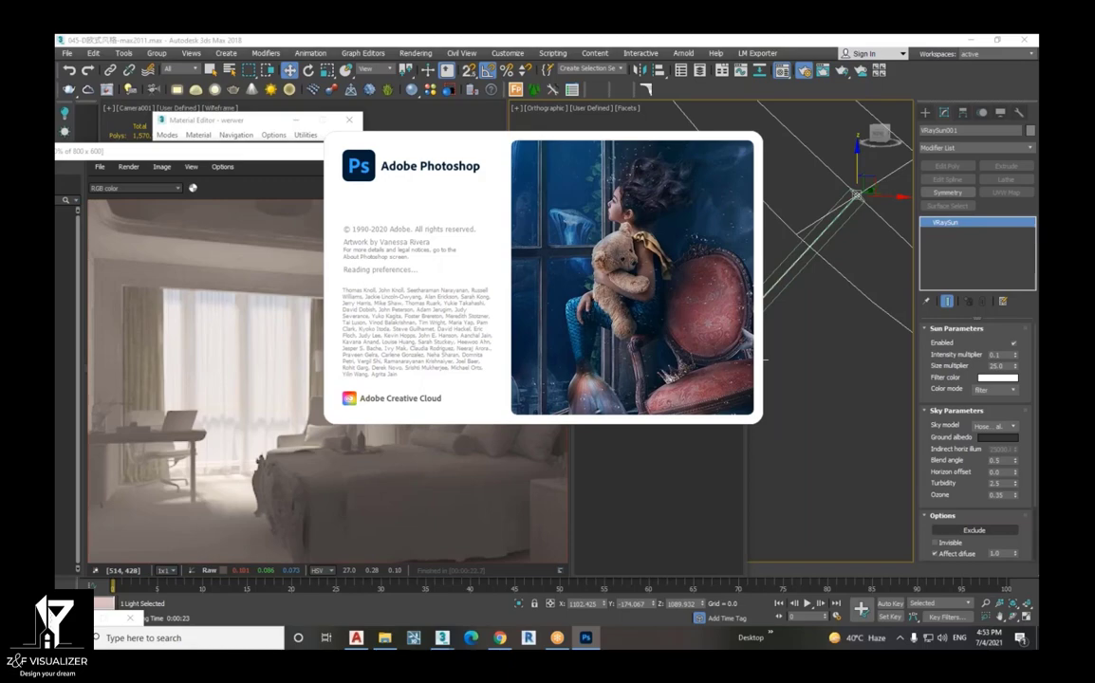
click(278, 446)
drag(431, 163, 467, 119)
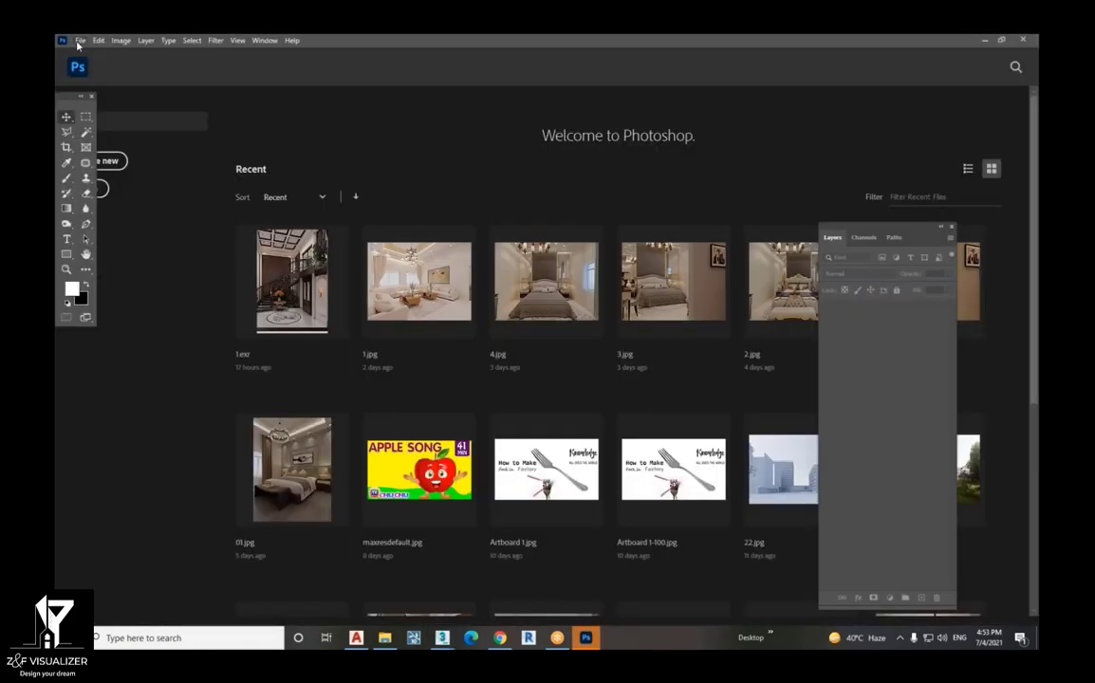
- Browse the Open dialog to Desktop\nexskil\Interior 1st Lec Render and select 01.exr
click(79, 42)
click(90, 58)
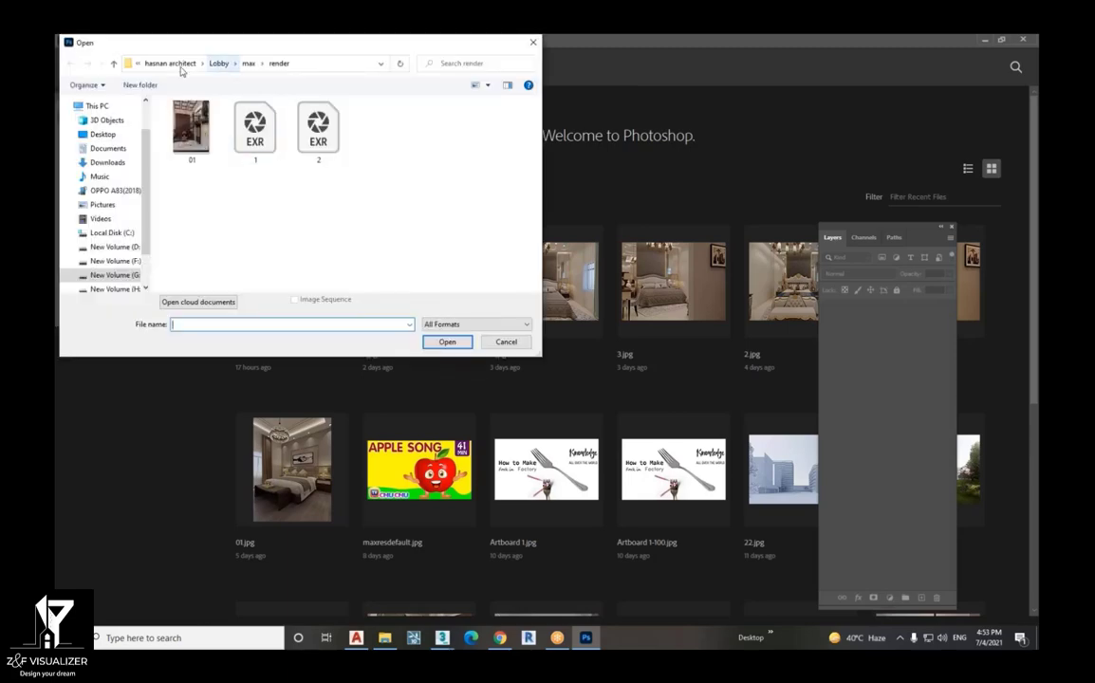
click(169, 63)
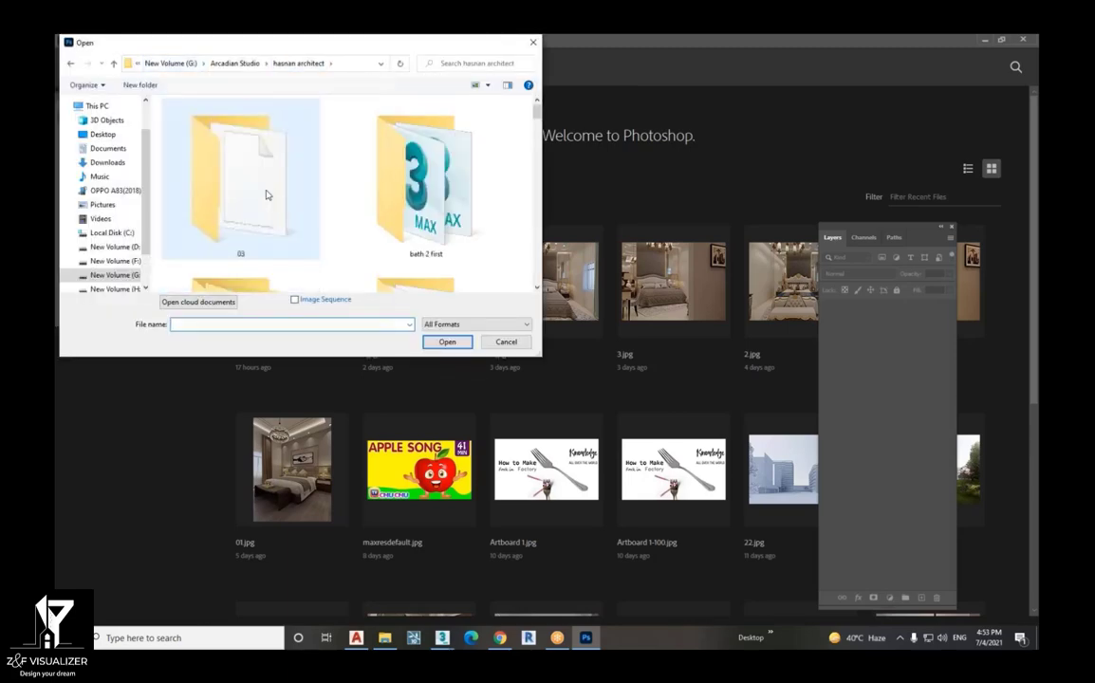
click(159, 67)
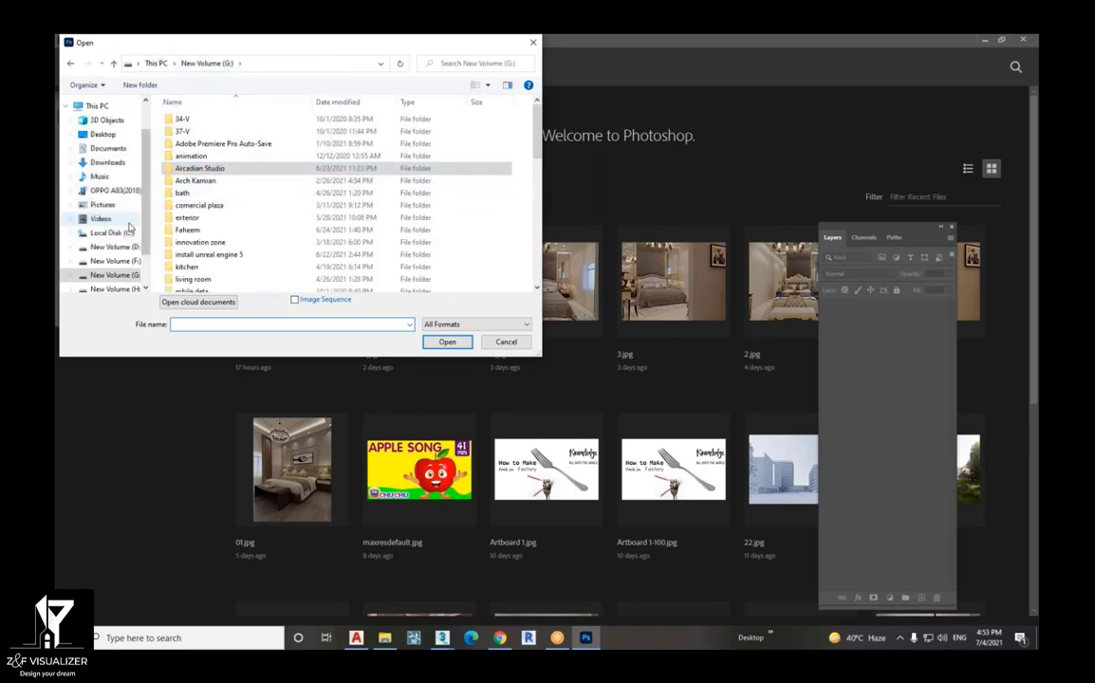
click(102, 133)
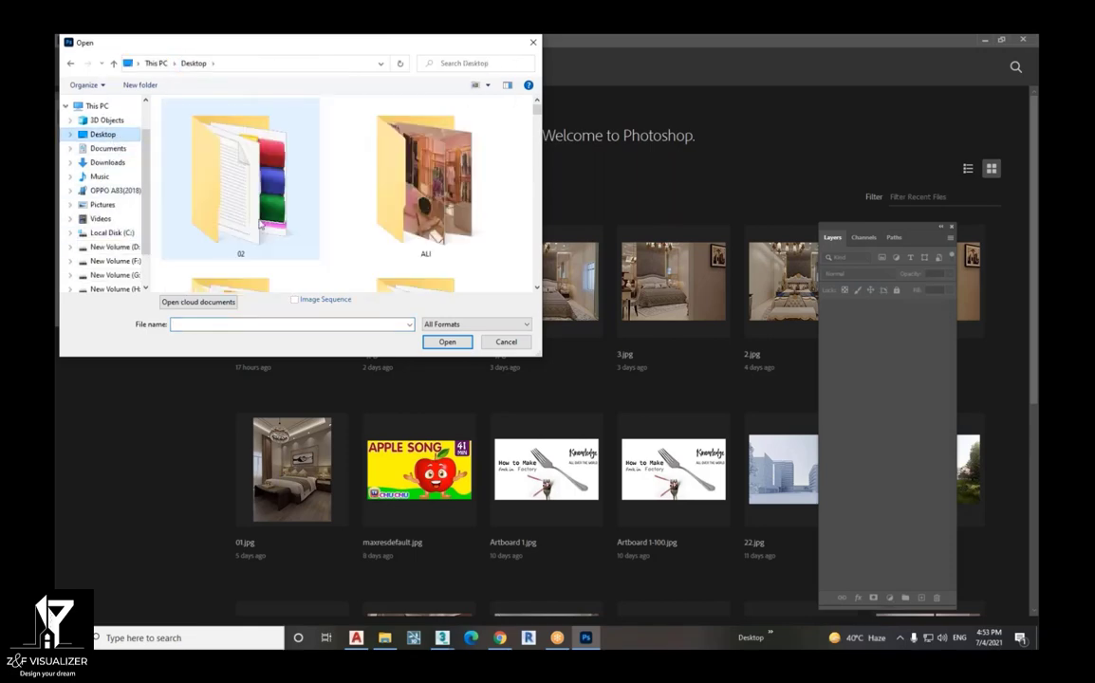
scroll(347, 224, down, 3)
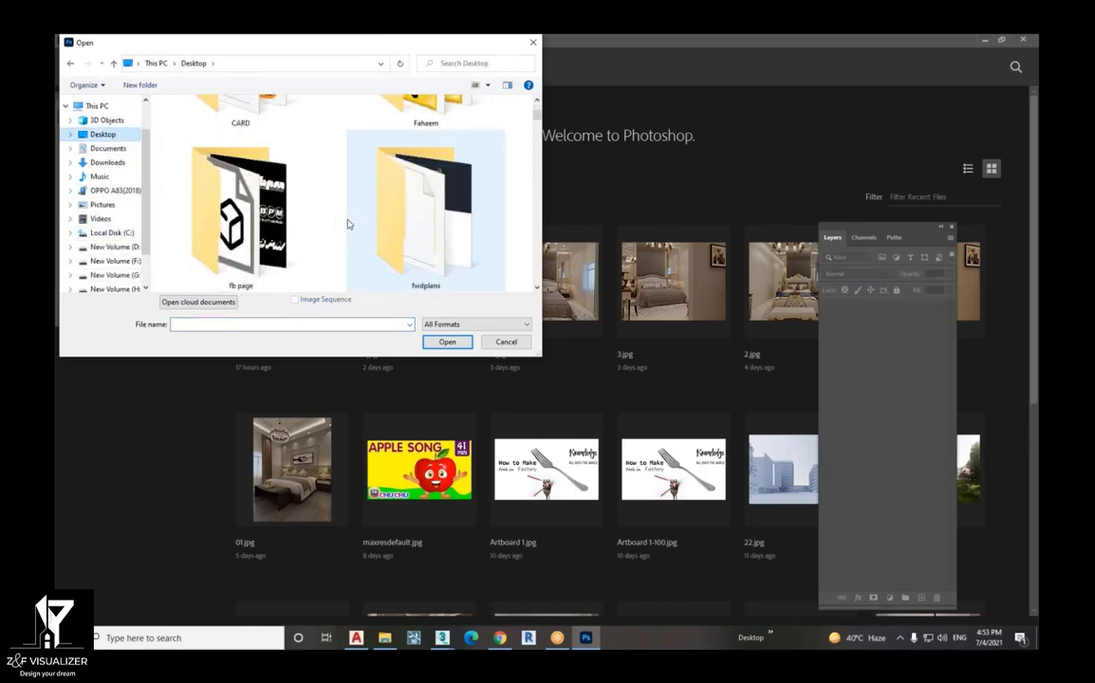
scroll(348, 224, down, 2)
double_click(427, 226)
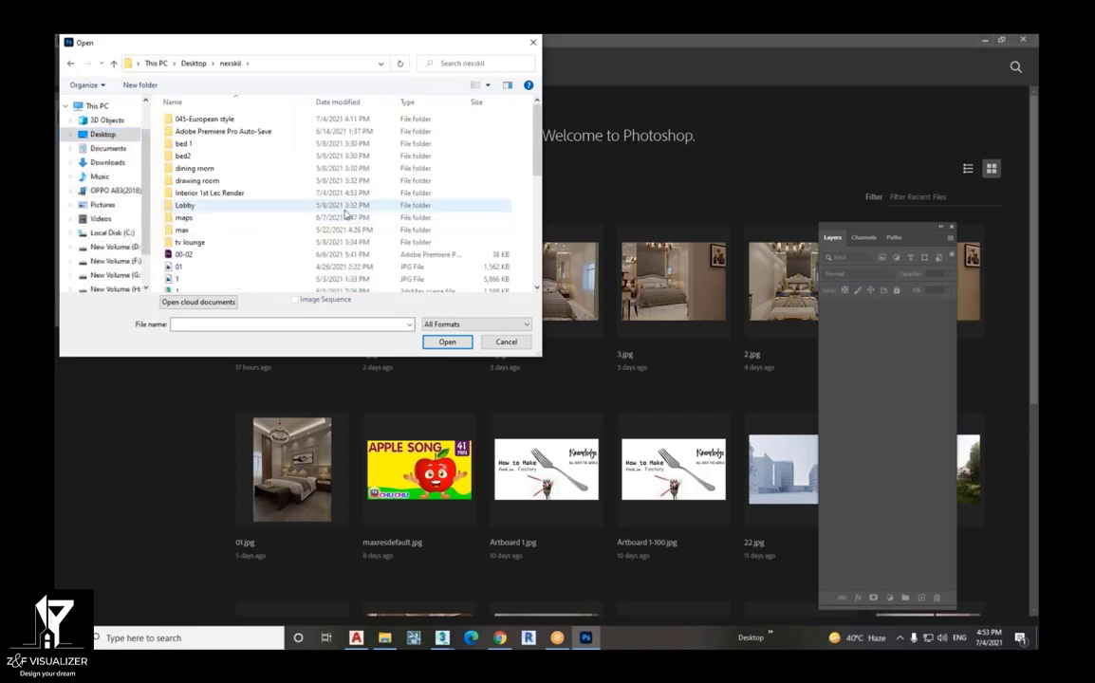
double_click(240, 195)
click(318, 131)
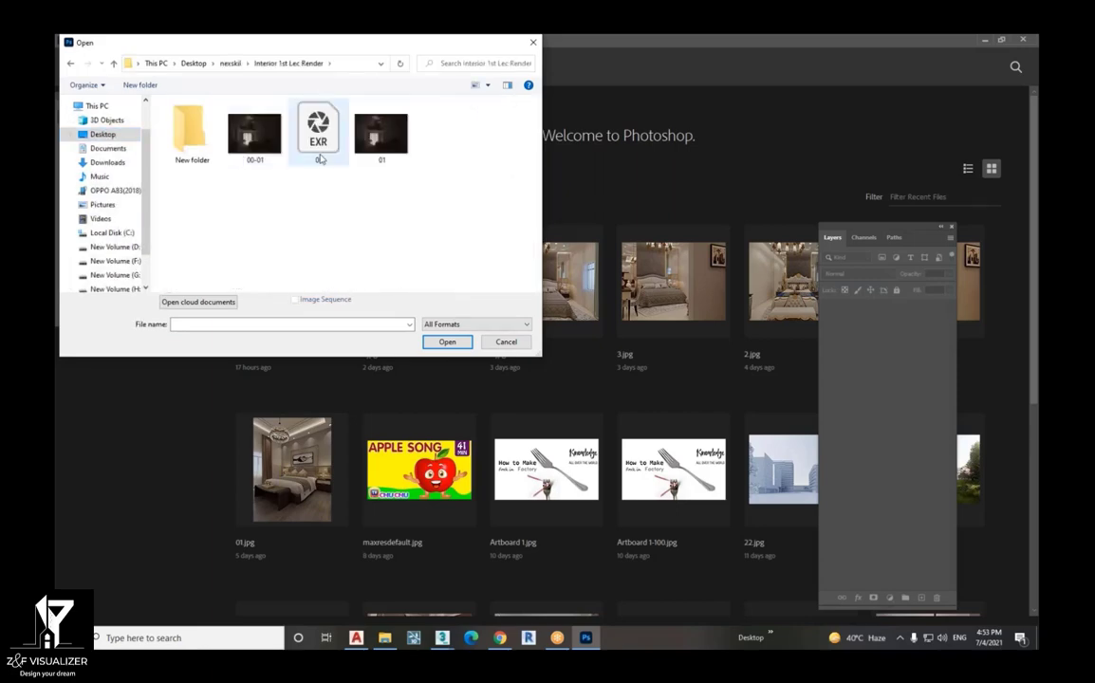
- Open 01.exr and convert it to 16 Bits/Channel with Exposure and Gamma toning (exposure 0.00, gamma 1.00)
click(456, 345)
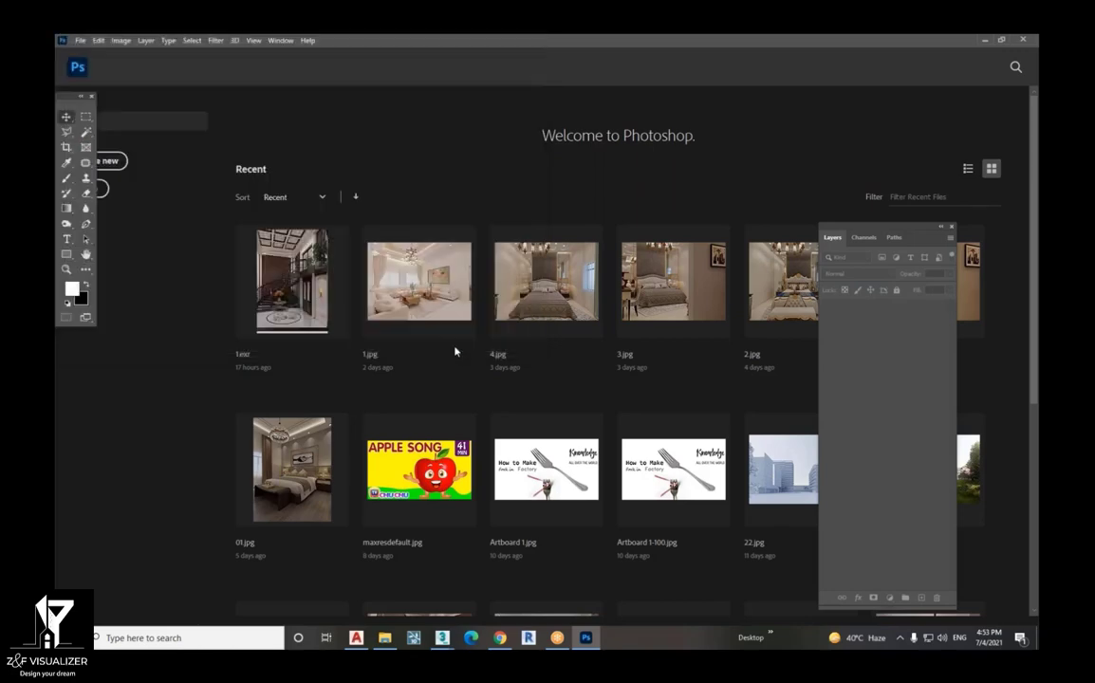
click(589, 236)
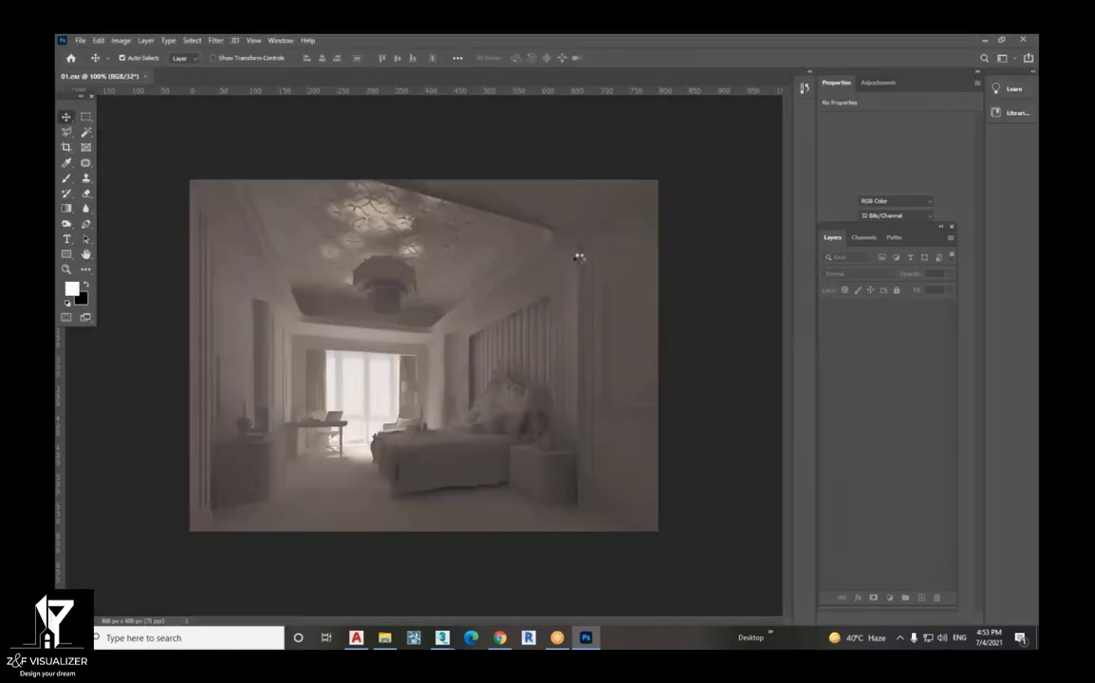
click(124, 41)
mouse_move(132, 53)
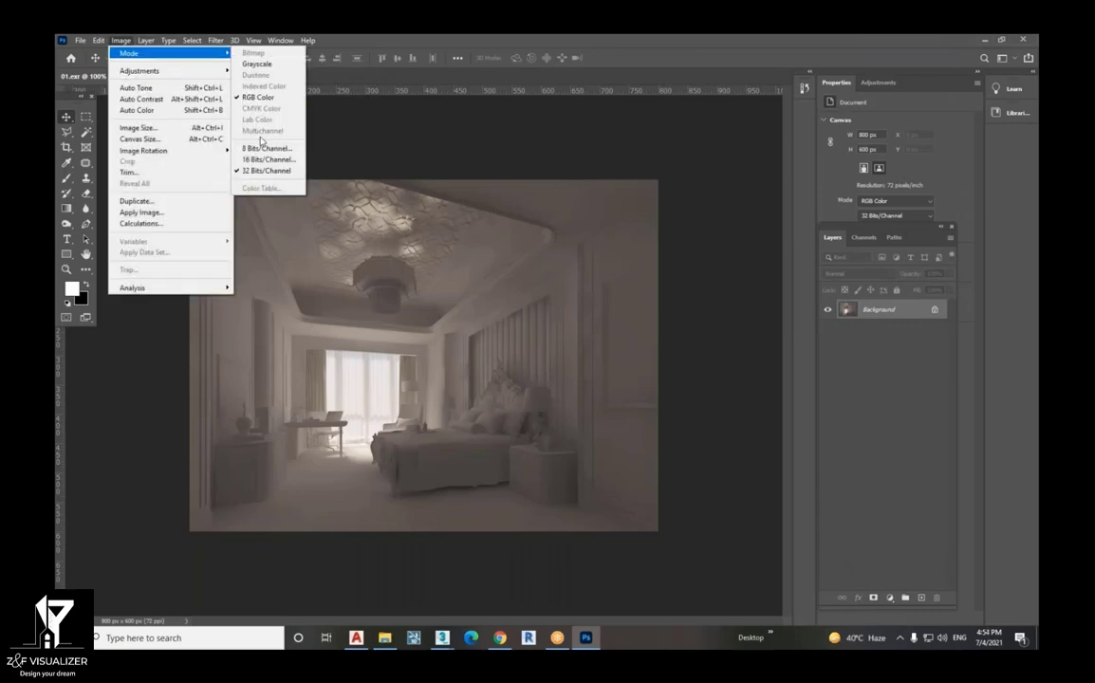
click(268, 160)
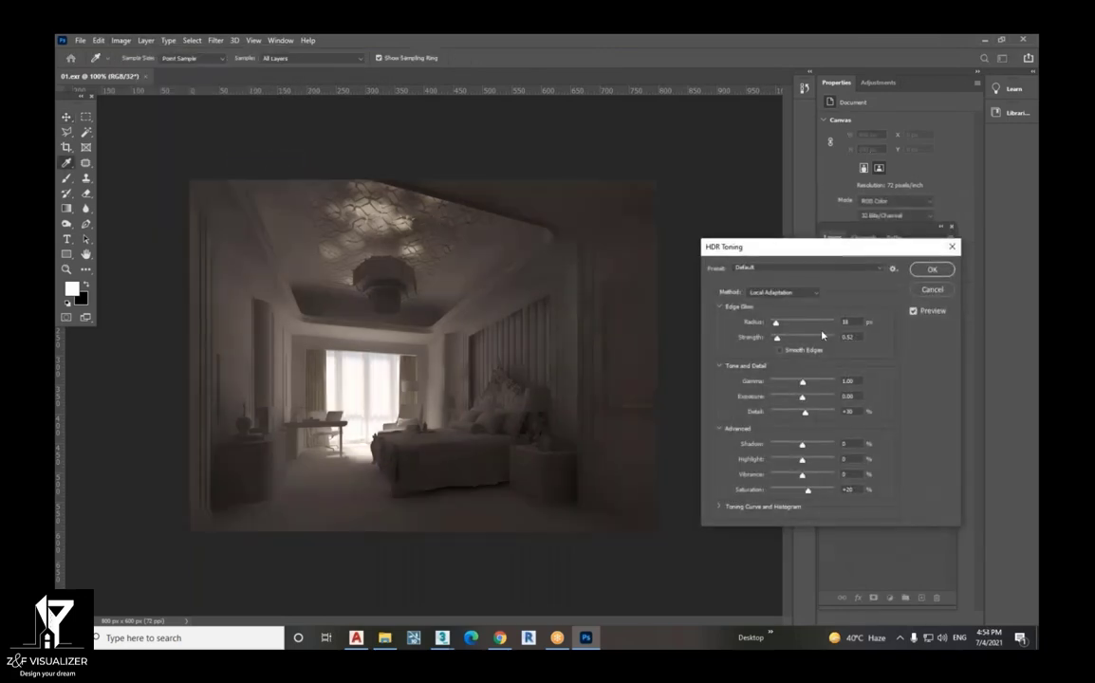
click(783, 292)
click(744, 330)
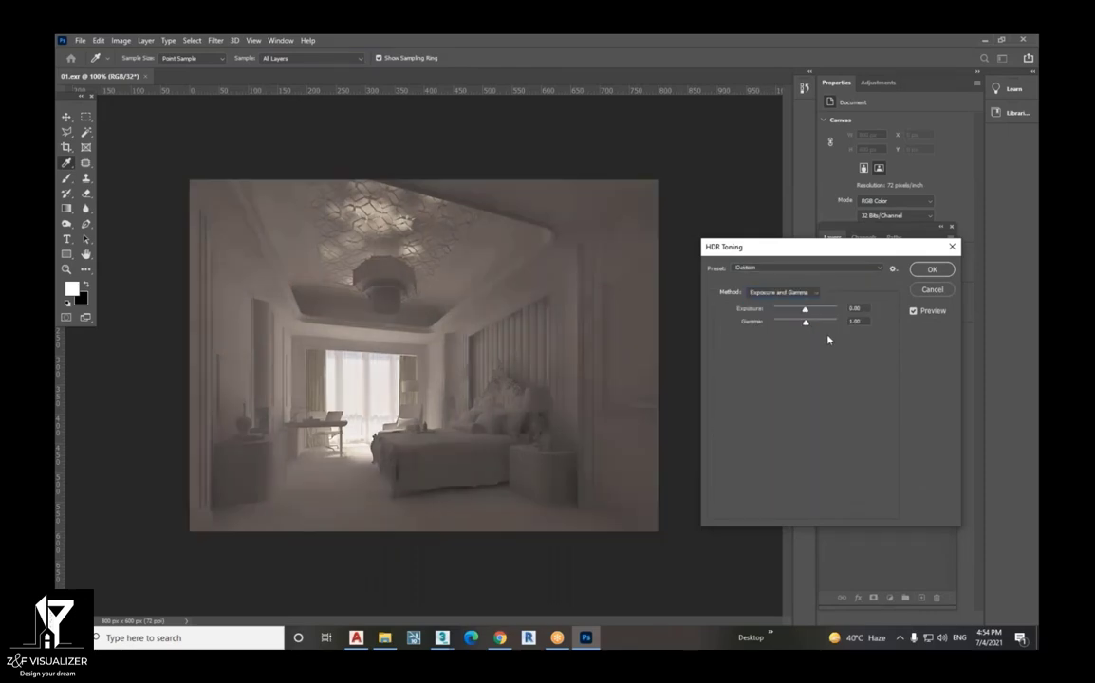
click(931, 272)
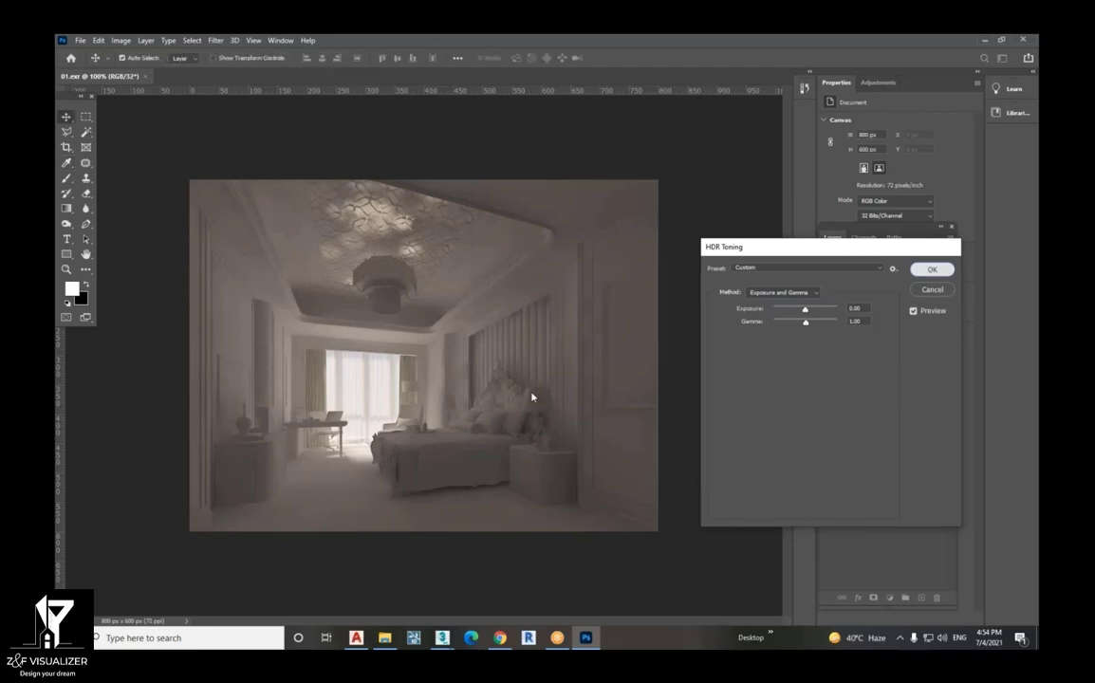
click(81, 41)
- Start Save As on this computer and browse to Desktop\nexskil\Interior 1st Lec Render
click(95, 163)
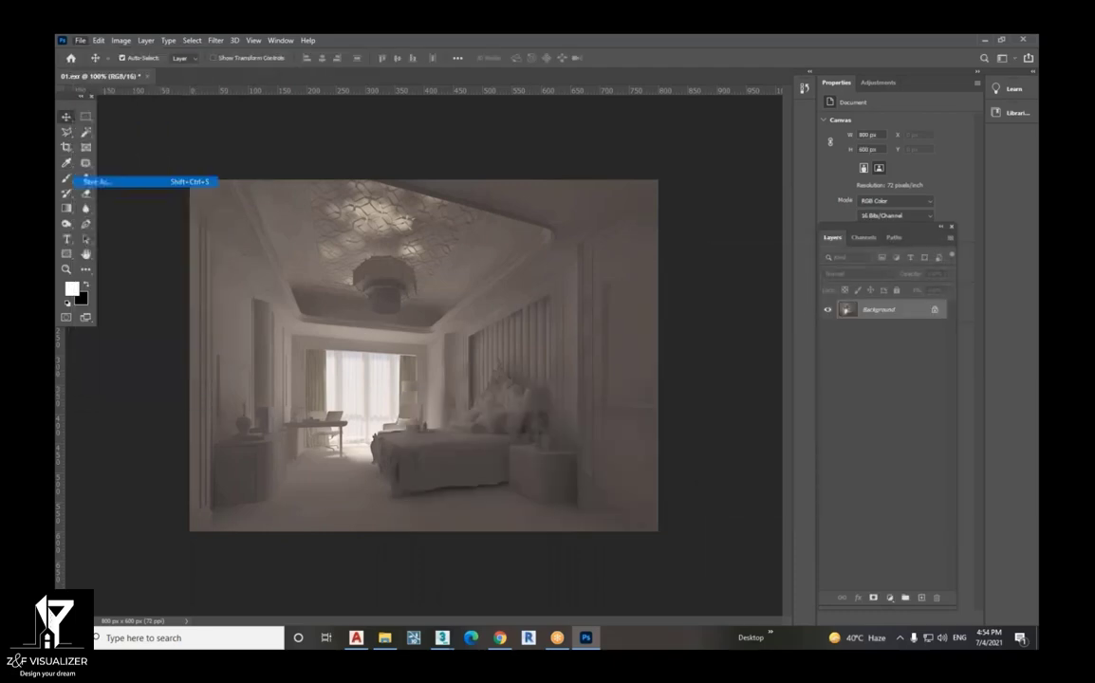
click(516, 540)
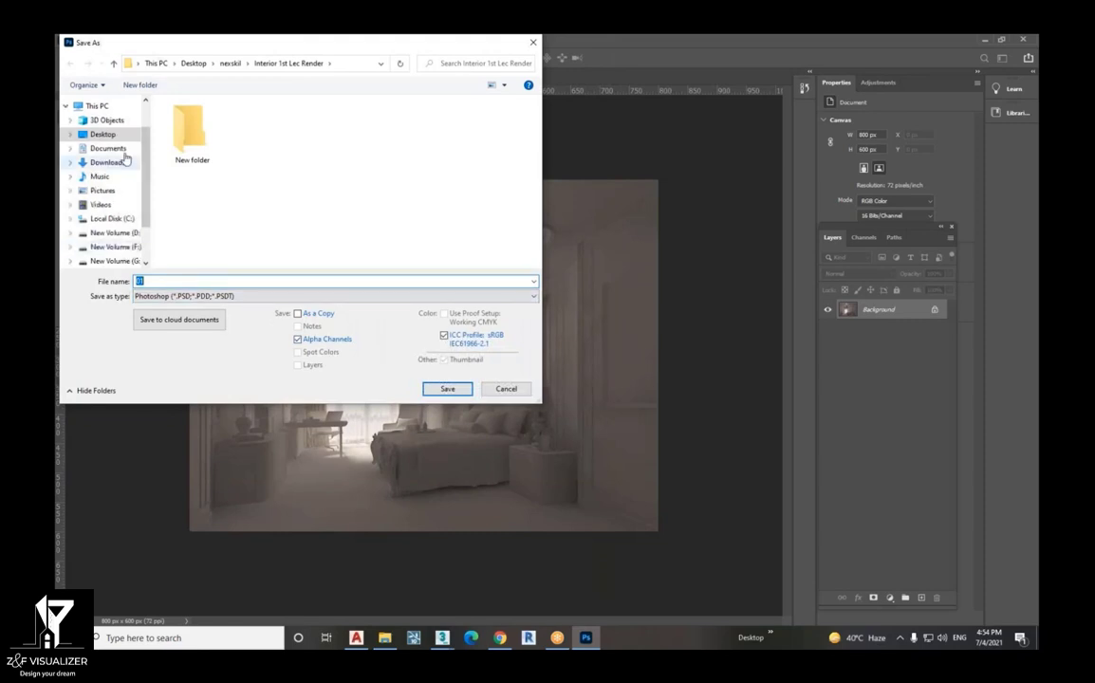
click(104, 134)
click(388, 220)
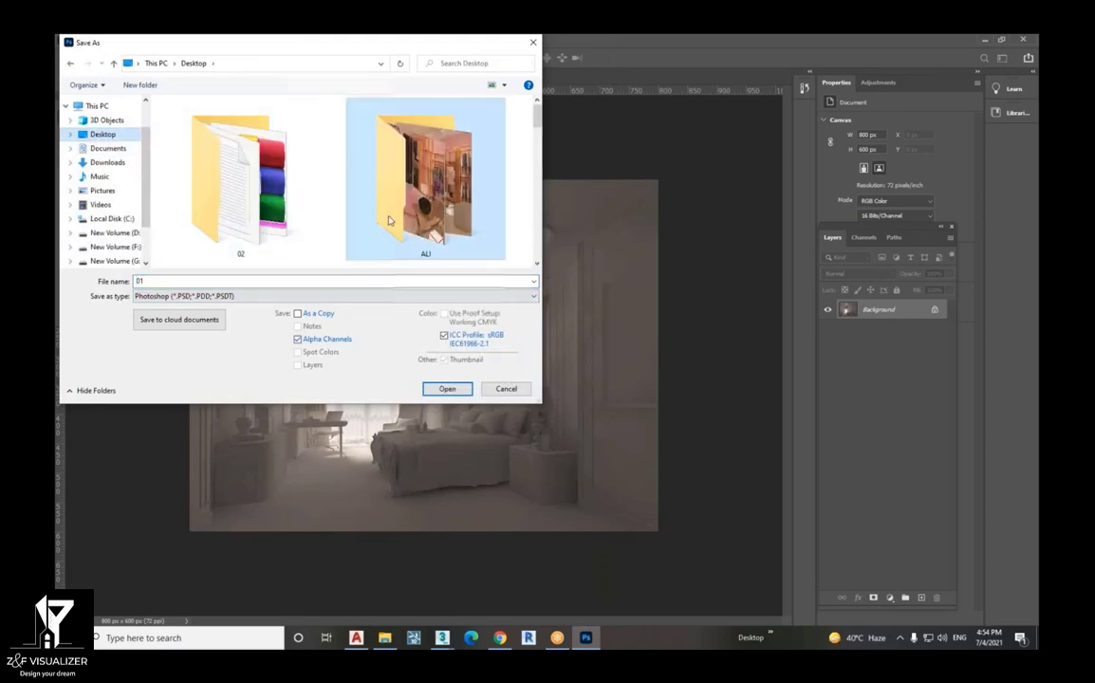
scroll(388, 220, down, 3)
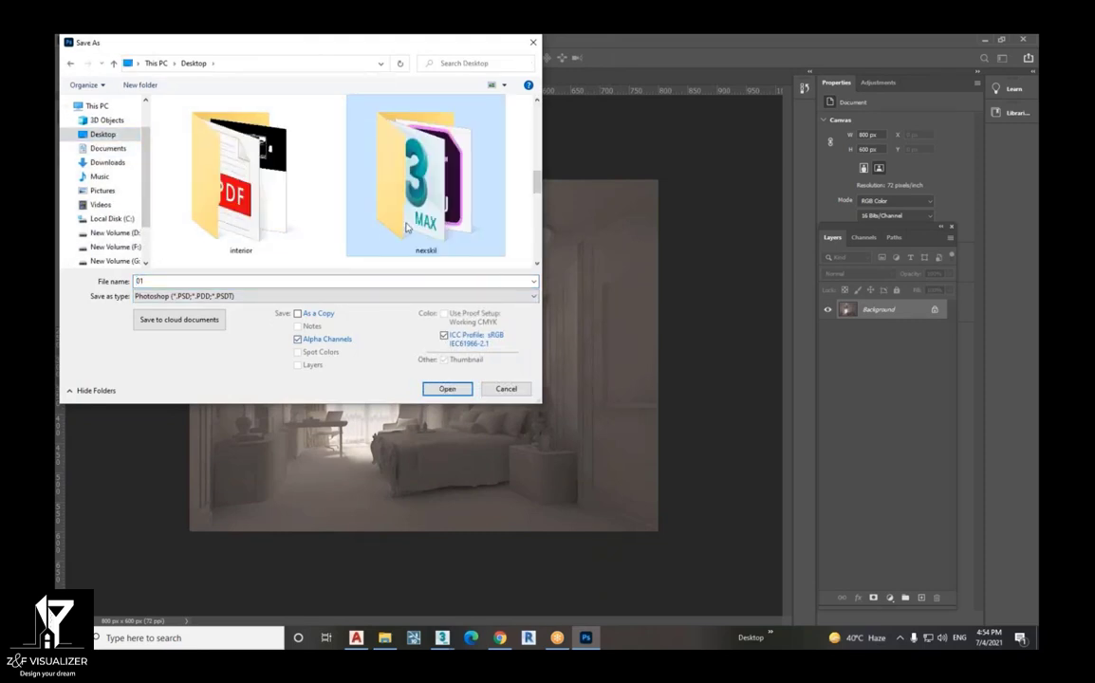
double_click(365, 206)
double_click(228, 193)
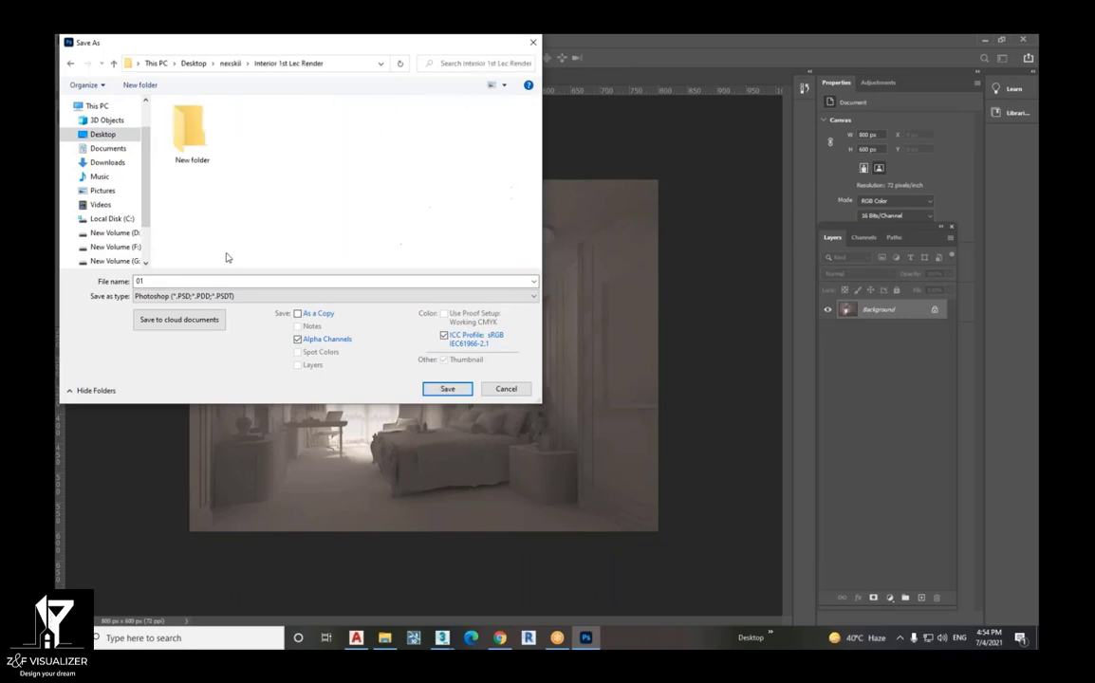
click(228, 298)
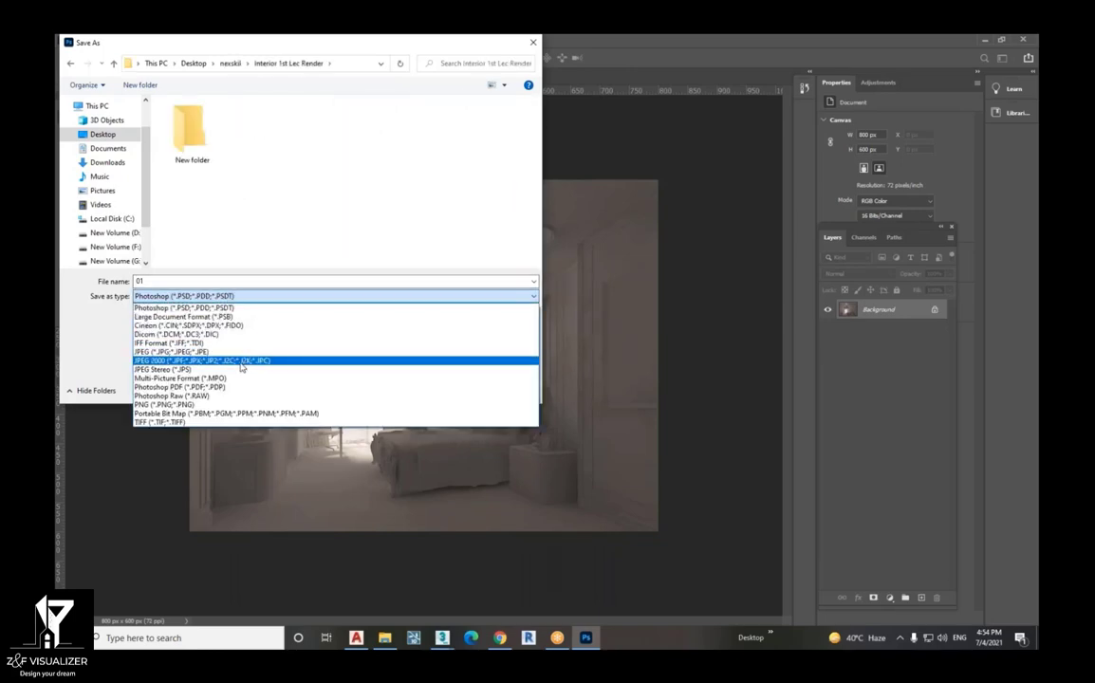
- Save as JPEG 00-01, replacing the existing file, at quality 12 Progressive
click(216, 329)
click(254, 133)
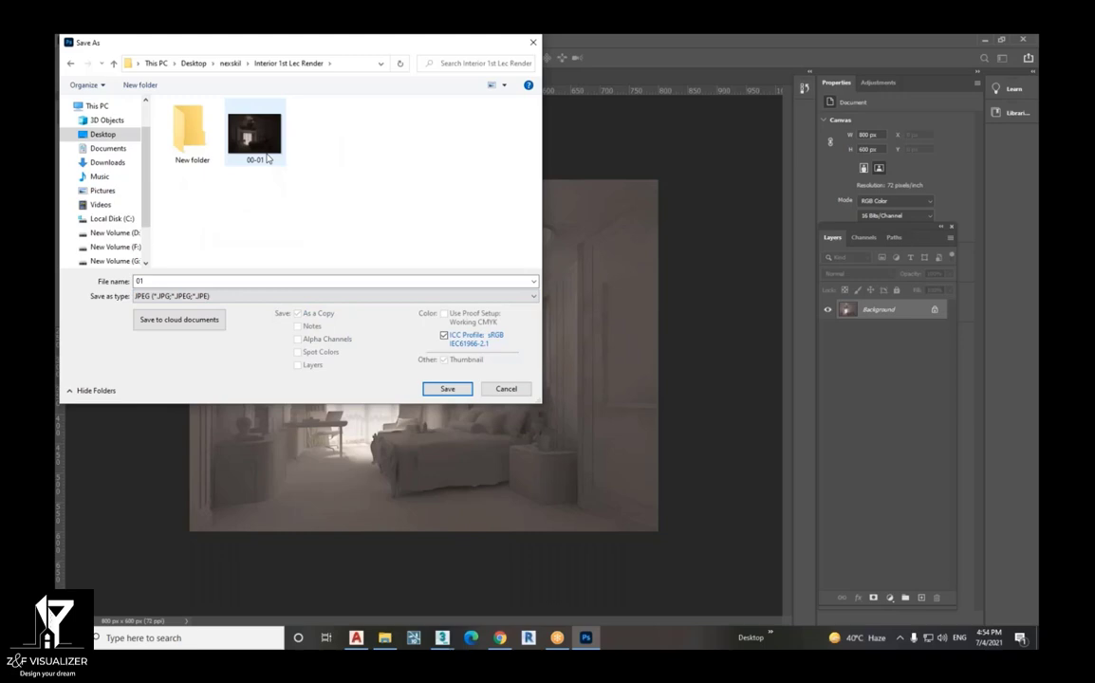
click(460, 392)
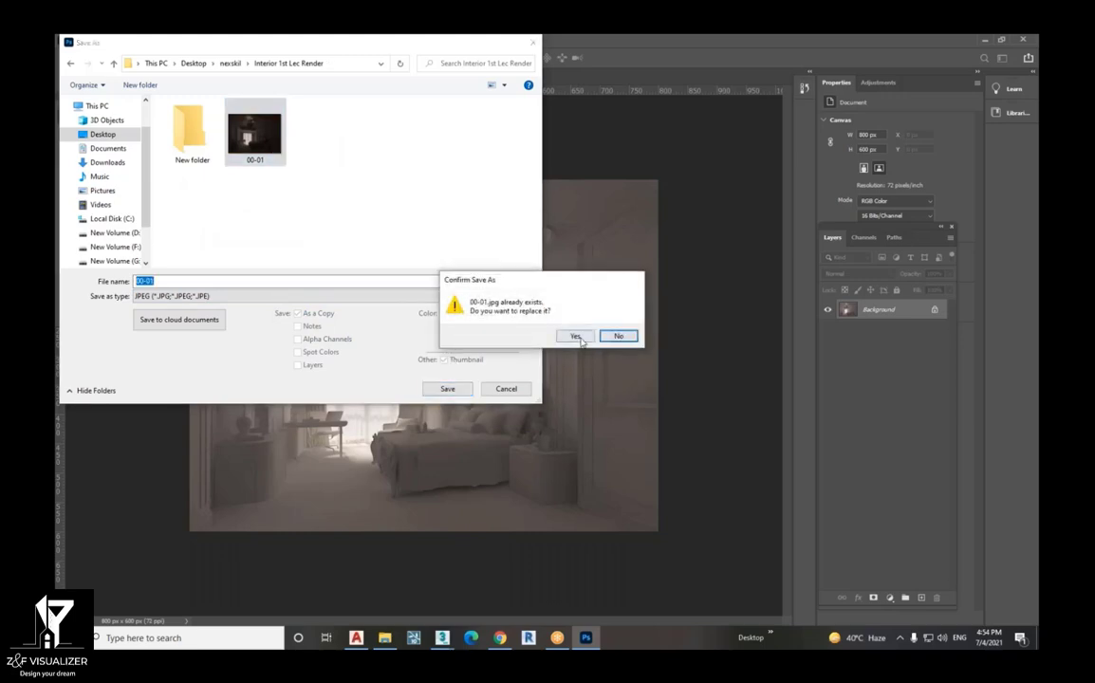
click(518, 306)
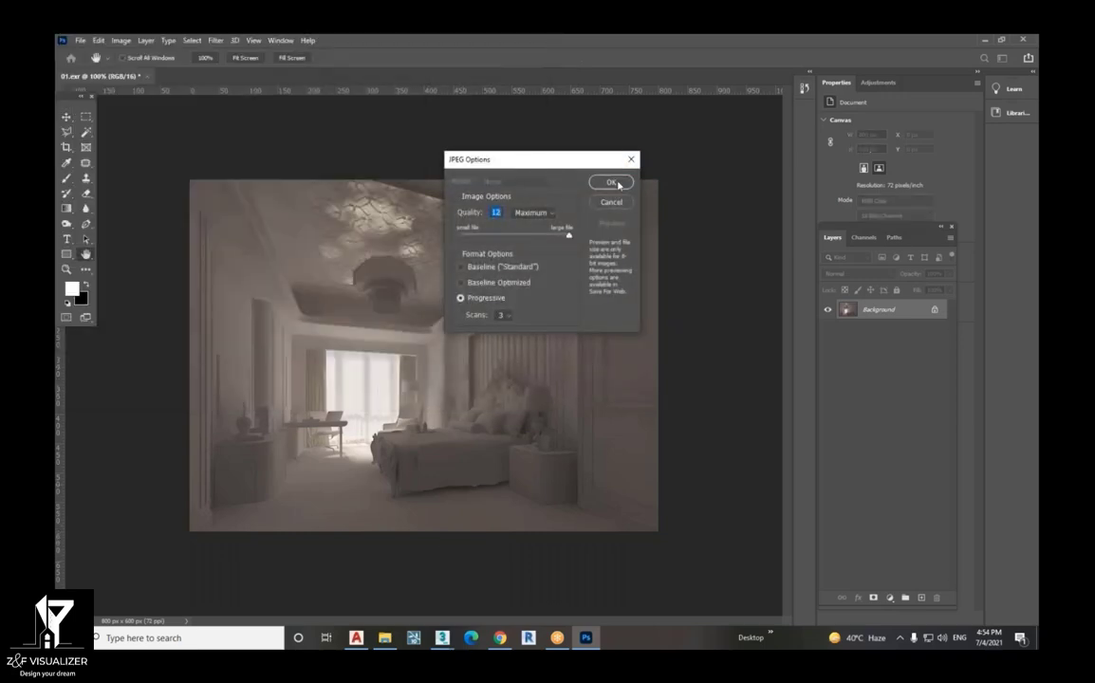
click(615, 181)
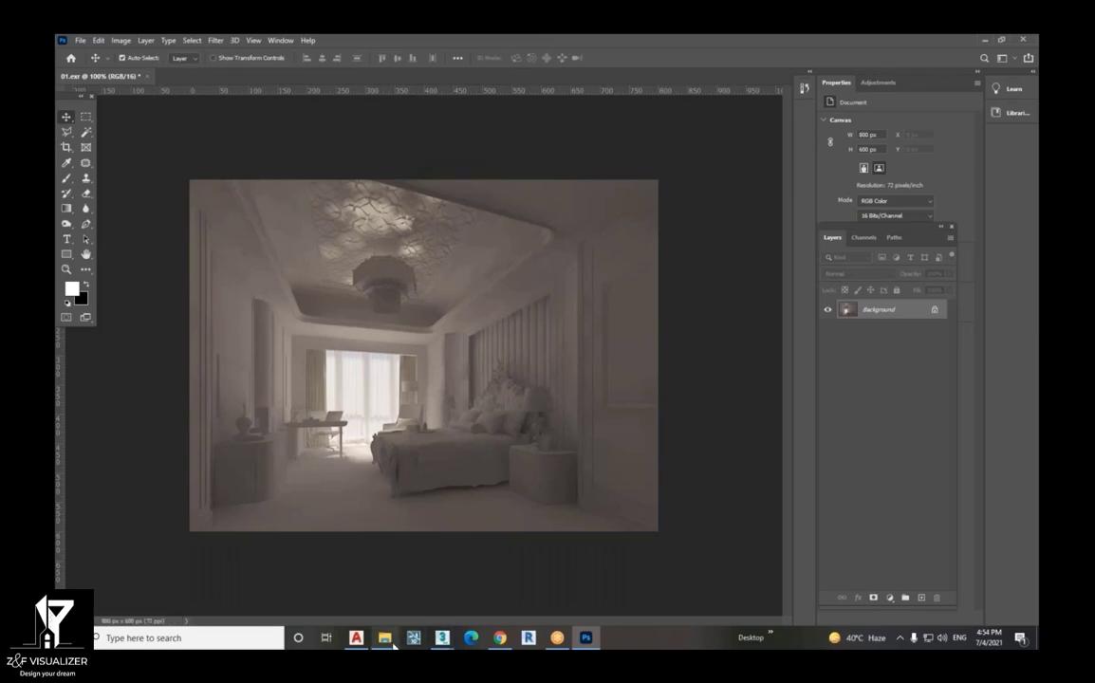
- Preview the overwritten 00-01.jpg in Photos, then close it and minimize Explorer and Photoshop
mouse_move(384, 638)
click(380, 537)
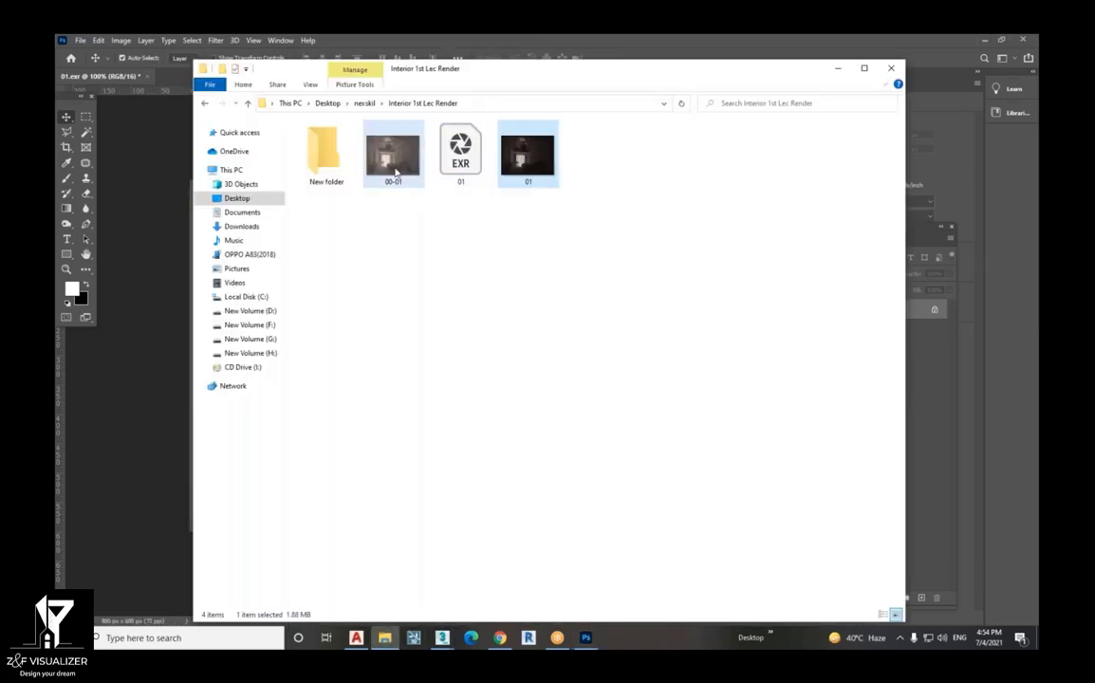
double_click(395, 197)
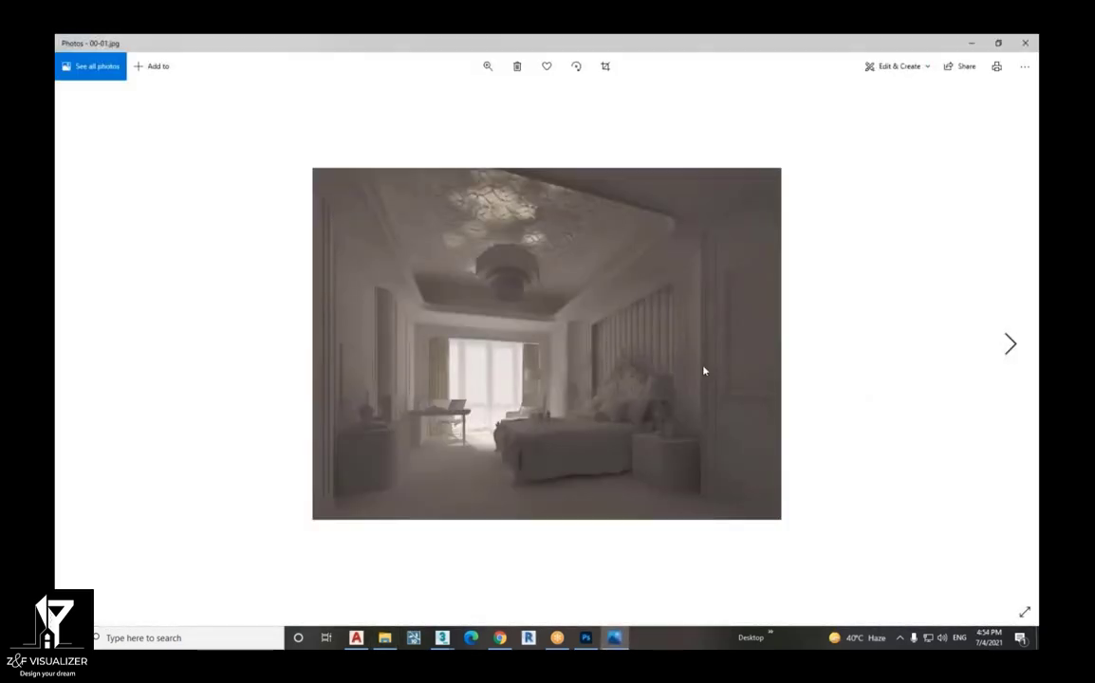
click(1025, 43)
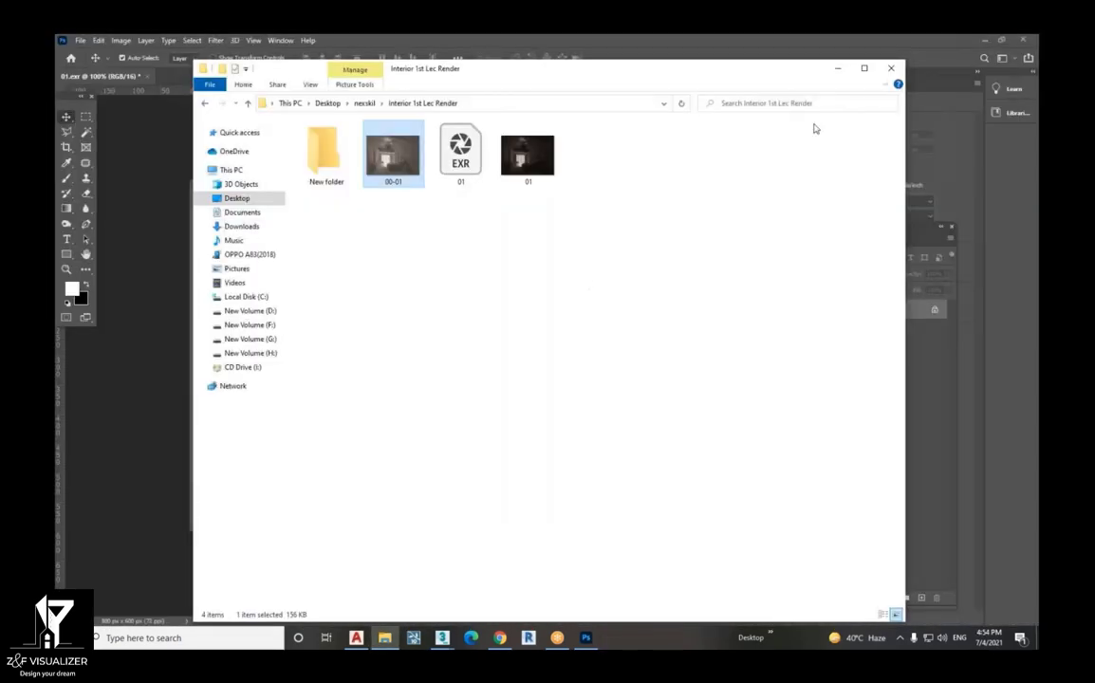
click(837, 68)
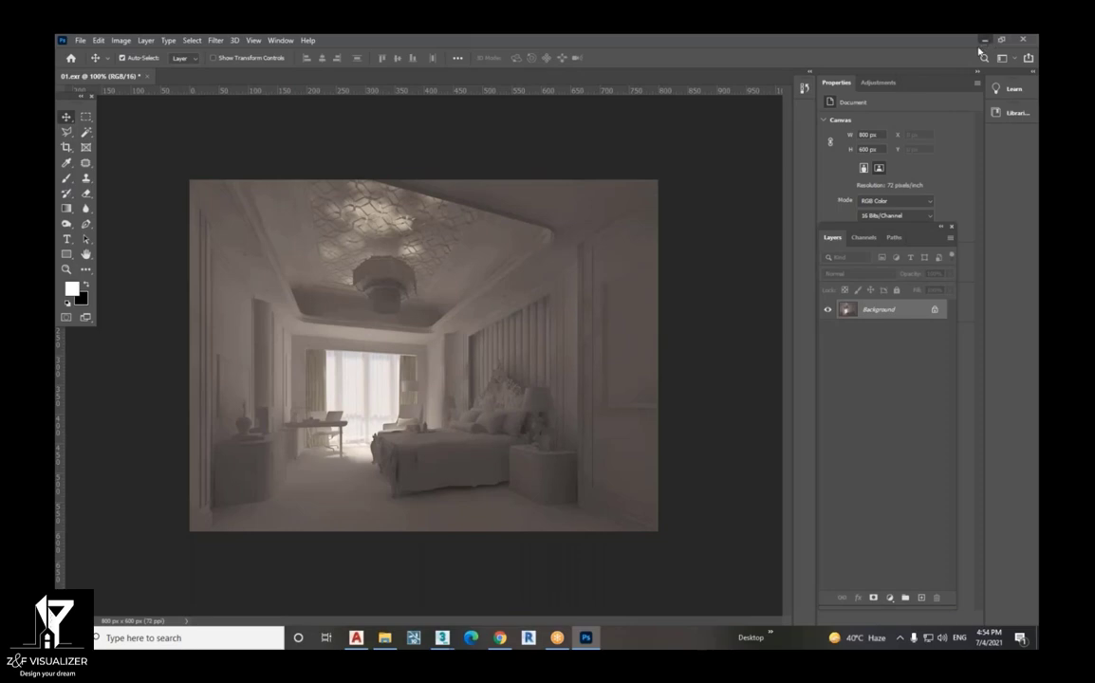
click(985, 40)
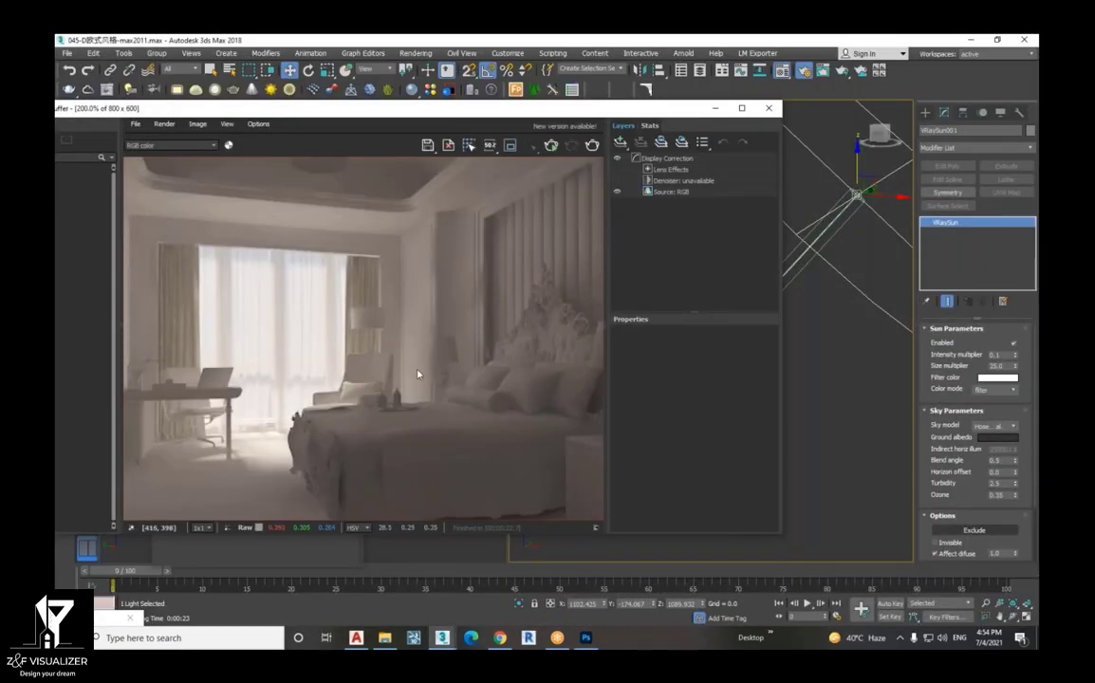
- Drag the V-Ray frame buffer down-left and zoom the orthographic viewport onto the window model
scroll(460, 367, down, 2)
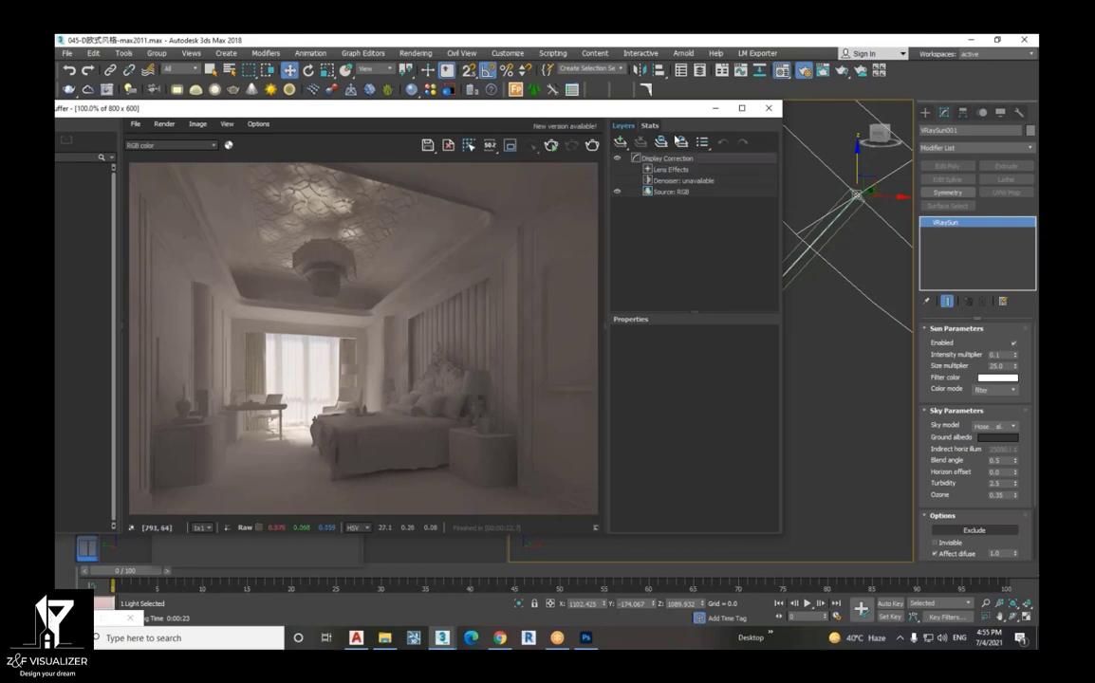
drag(596, 107, 441, 157)
scroll(752, 397, up, 3)
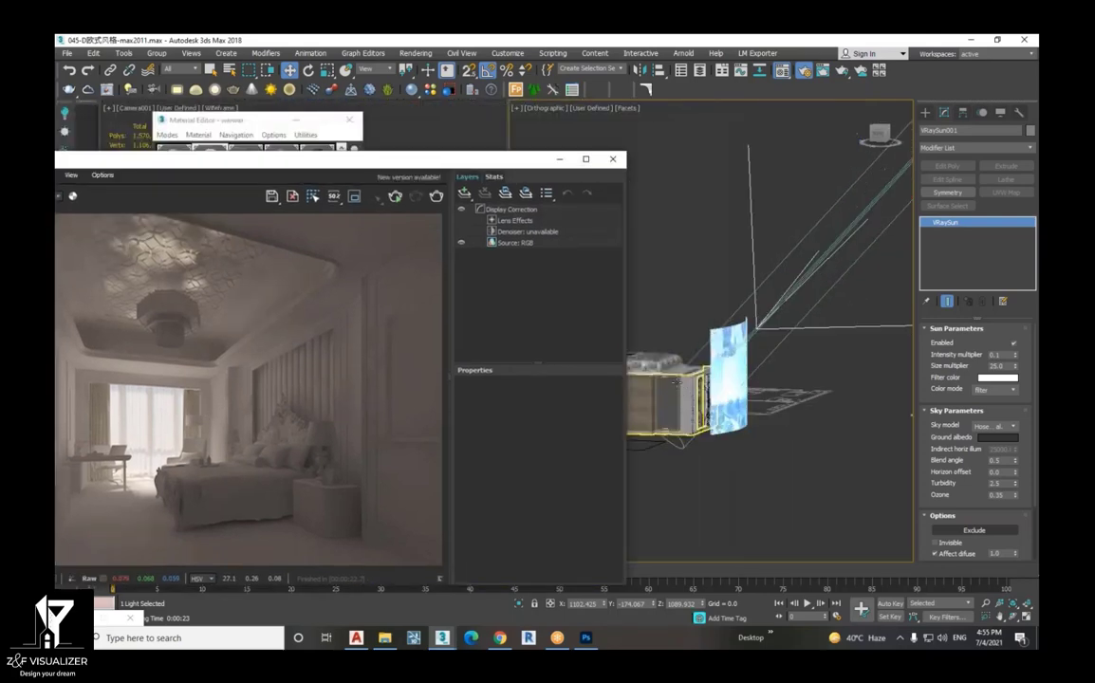
scroll(752, 397, up, 3)
scroll(752, 397, up, 3)
- Select the window plane light VRayLight001 and switch it on
click(751, 402)
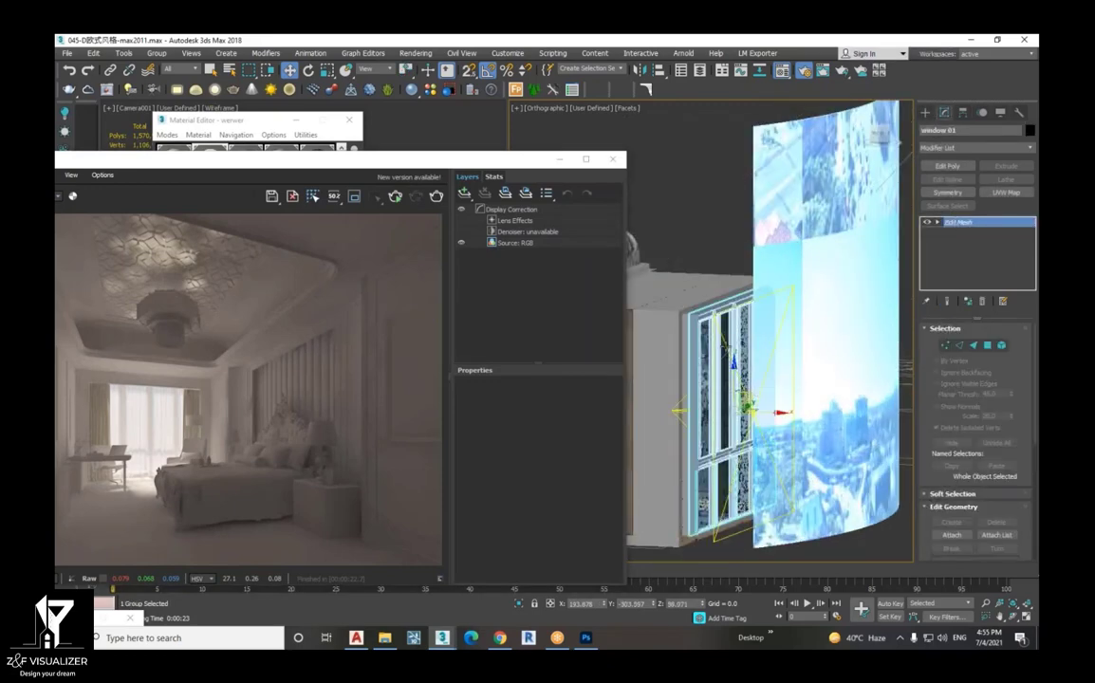
click(724, 353)
click(937, 341)
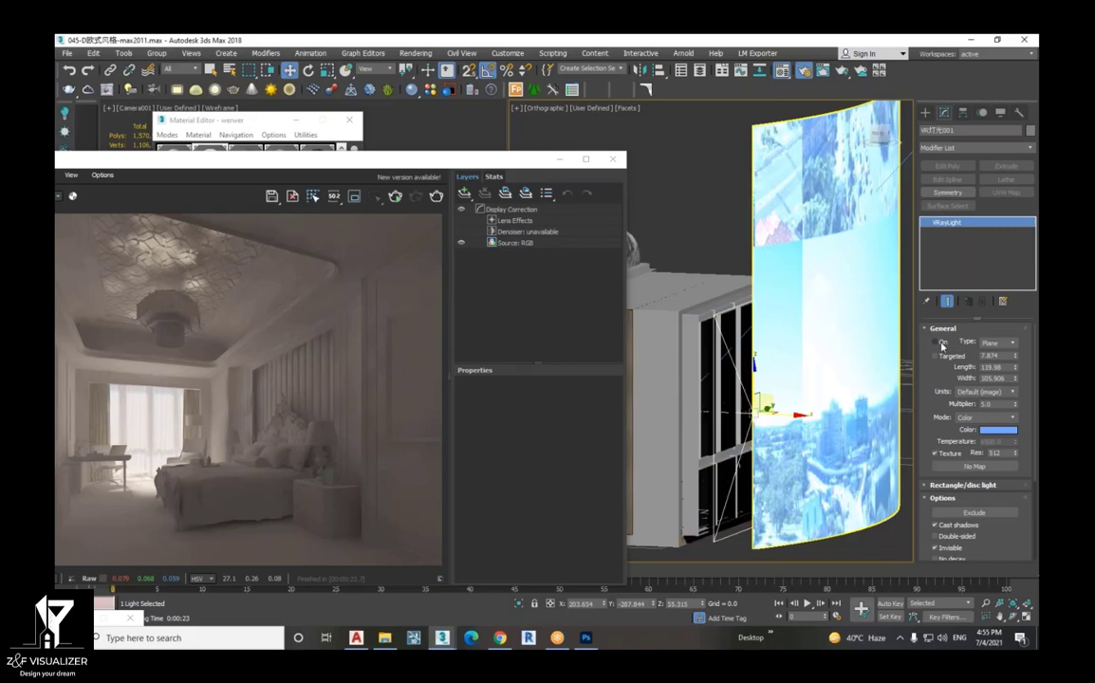
- Start an interactive render to preview the brighter window daylight
click(394, 196)
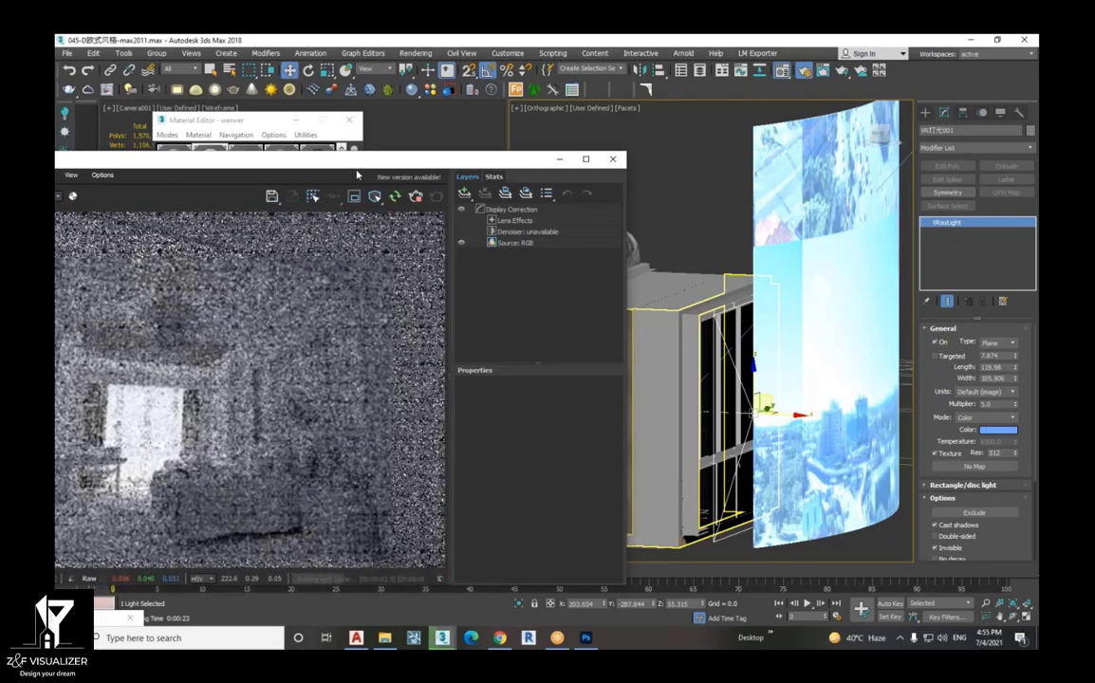
scroll(327, 373, down, 5)
scroll(327, 373, up, 4)
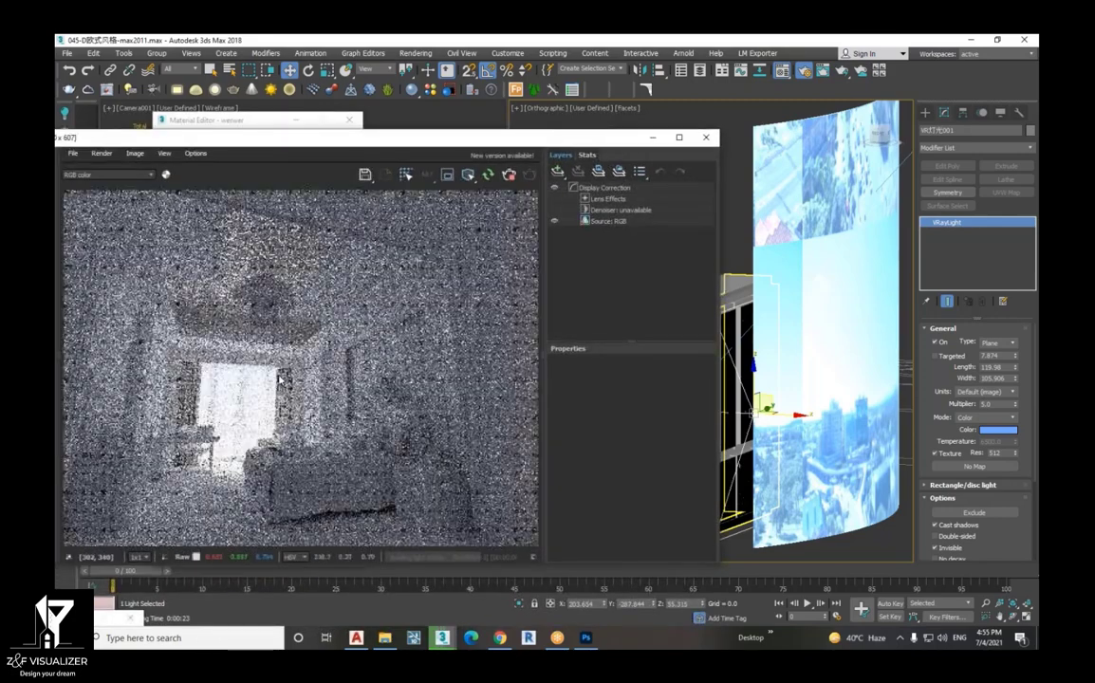
scroll(336, 354, down, 2)
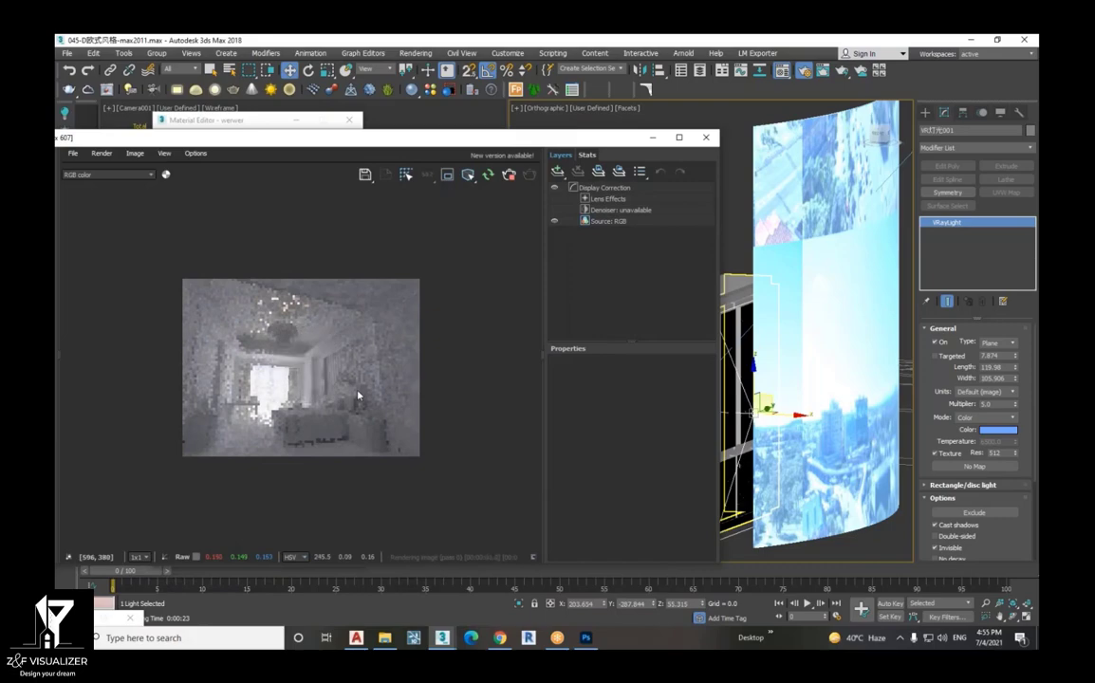
scroll(359, 393, up, 3)
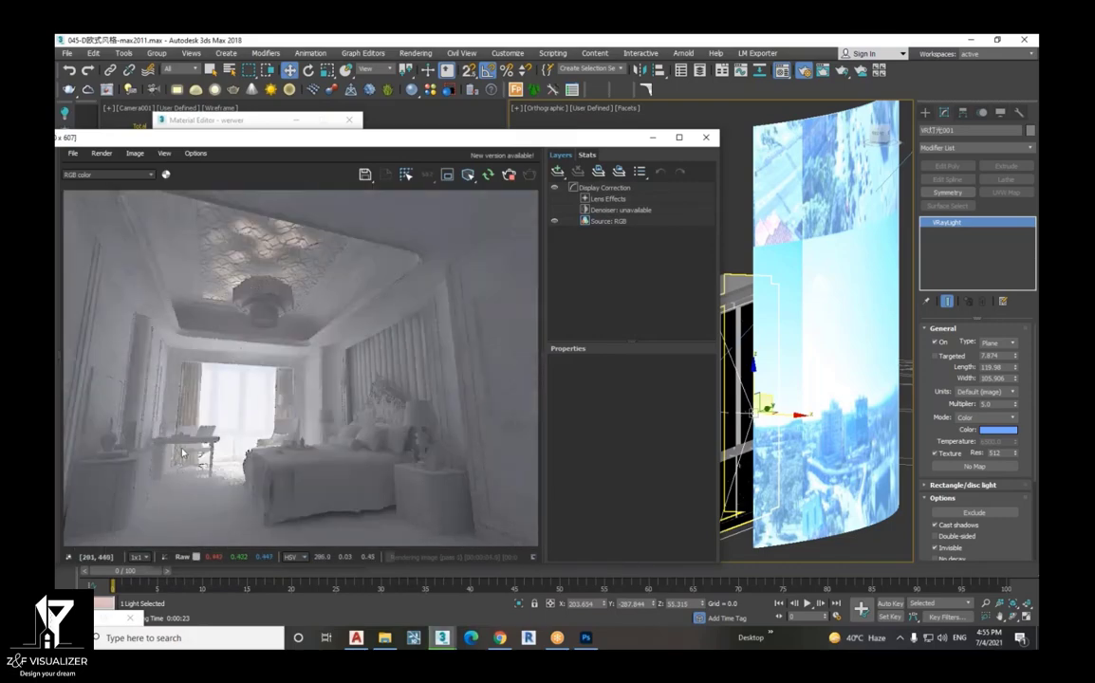
scroll(190, 437, up, 2)
scroll(163, 428, up, 3)
scroll(163, 429, down, 2)
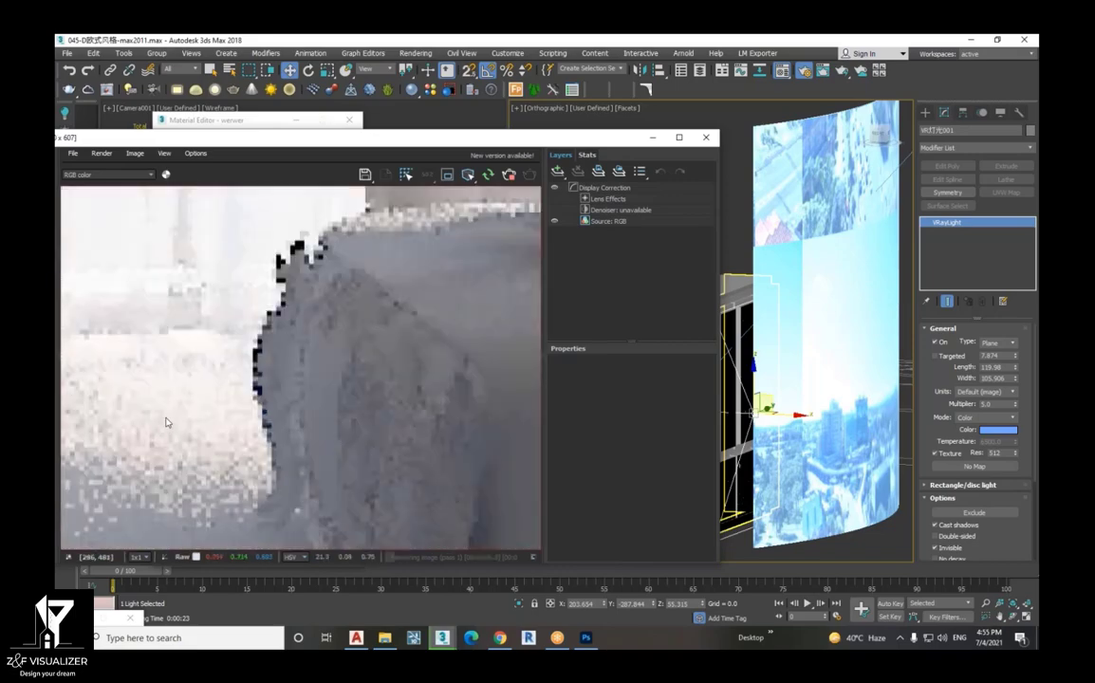
scroll(165, 427, down, 1)
scroll(167, 425, down, 1)
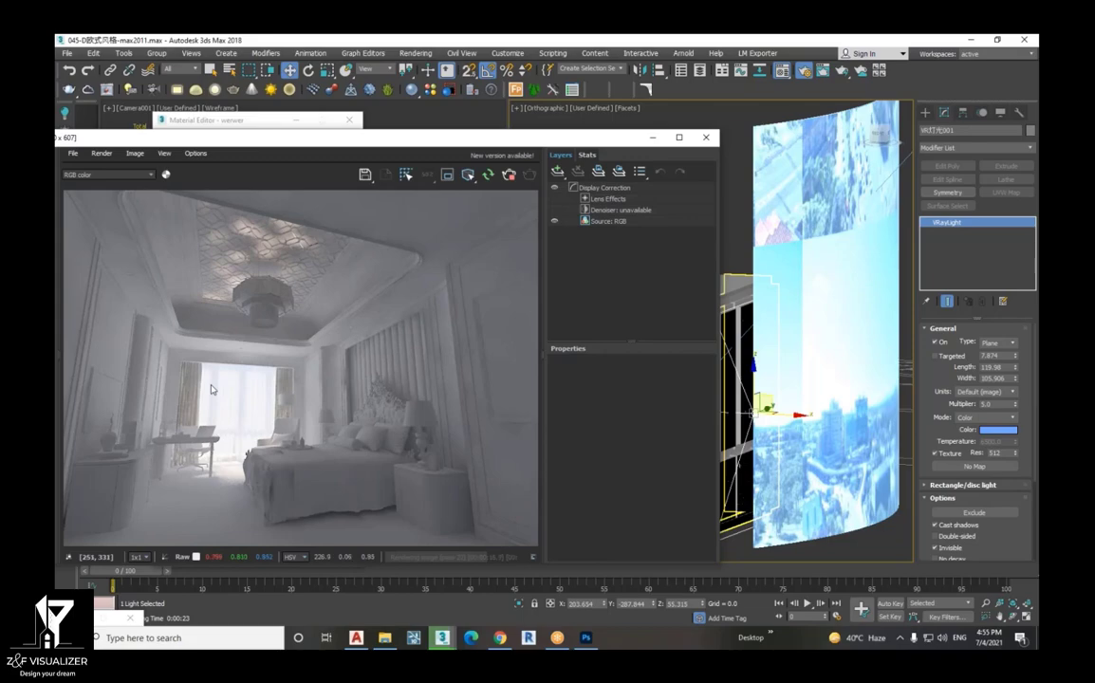
- Switch the window plane light to Temperature colour mode at 9500
click(999, 417)
click(992, 436)
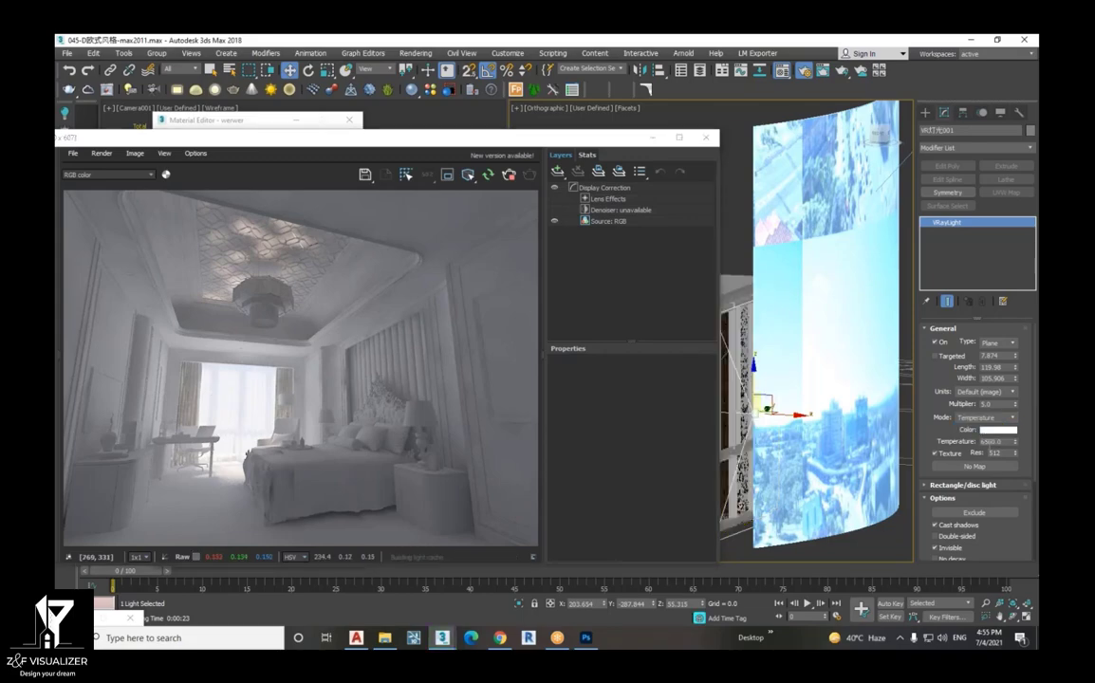
scroll(318, 369, down, 2)
scroll(319, 369, down, 2)
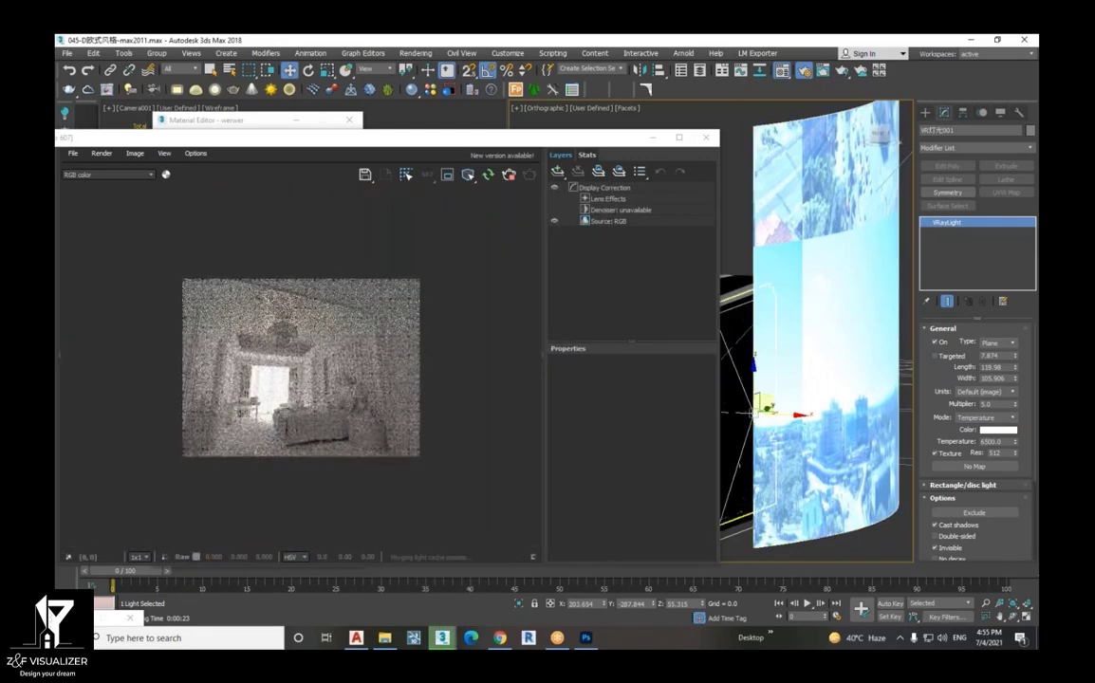
click(998, 441)
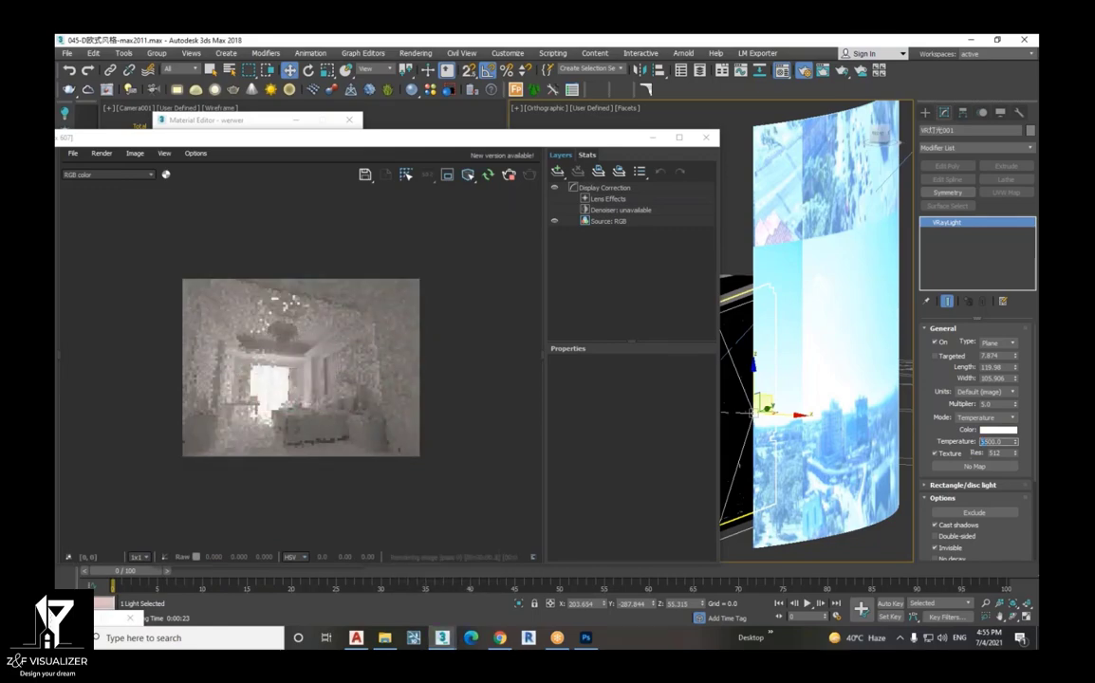
text(9500)
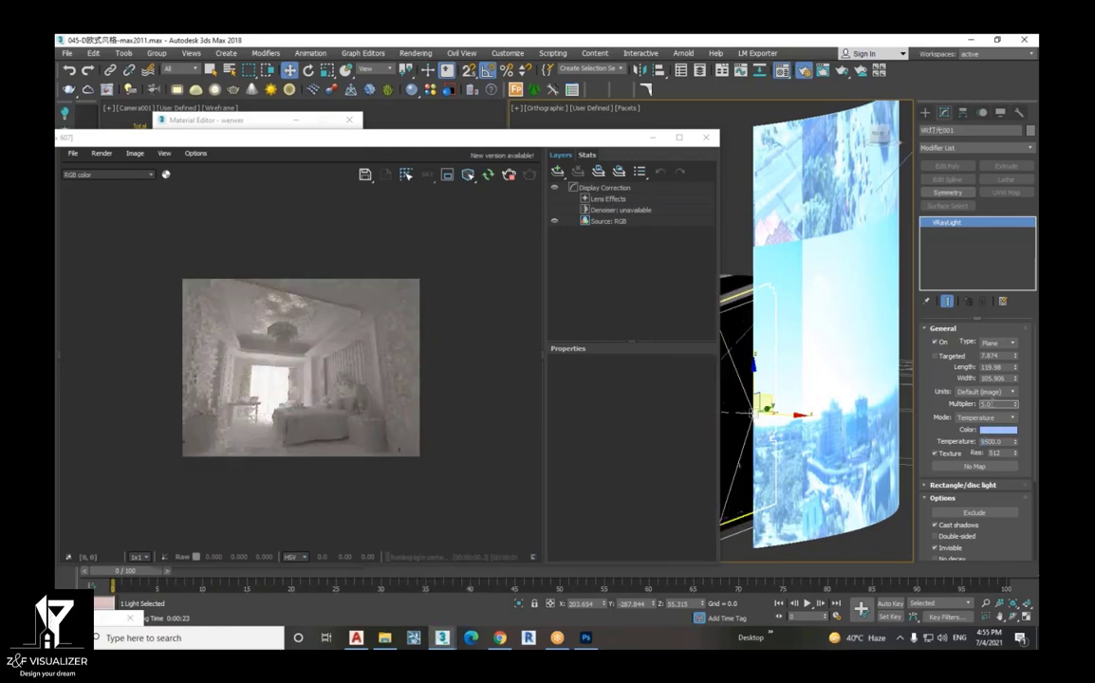
key(Return)
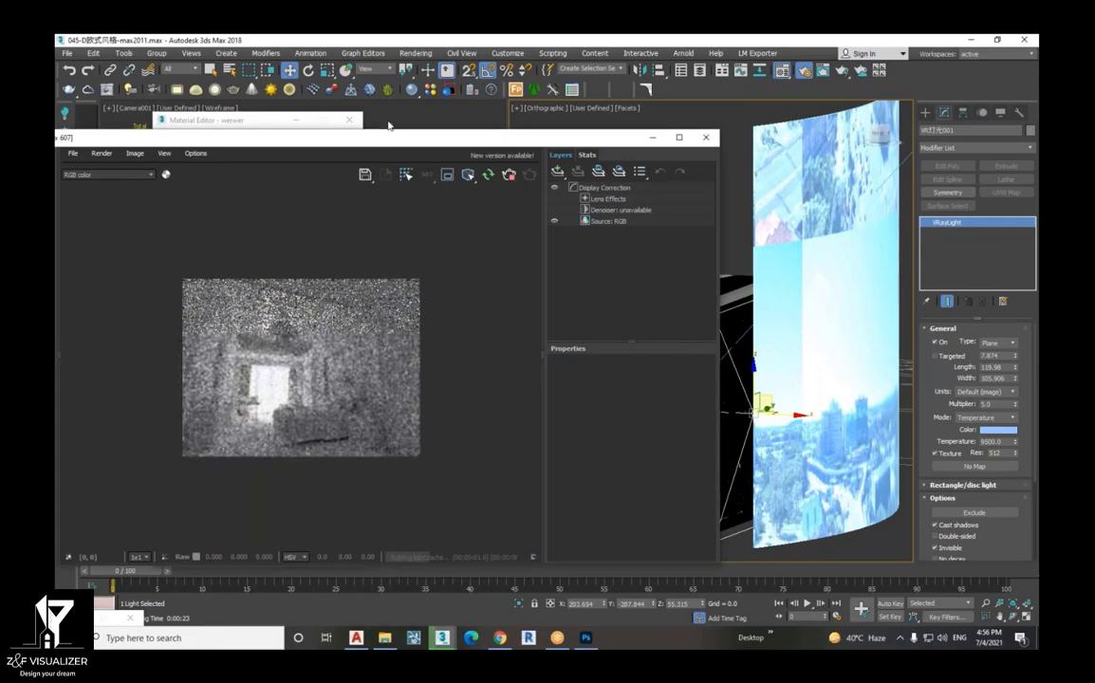
- Reselect the window 01 group and orbit the view around it
drag(384, 138, 391, 111)
scroll(380, 350, up, 3)
scroll(379, 349, down, 2)
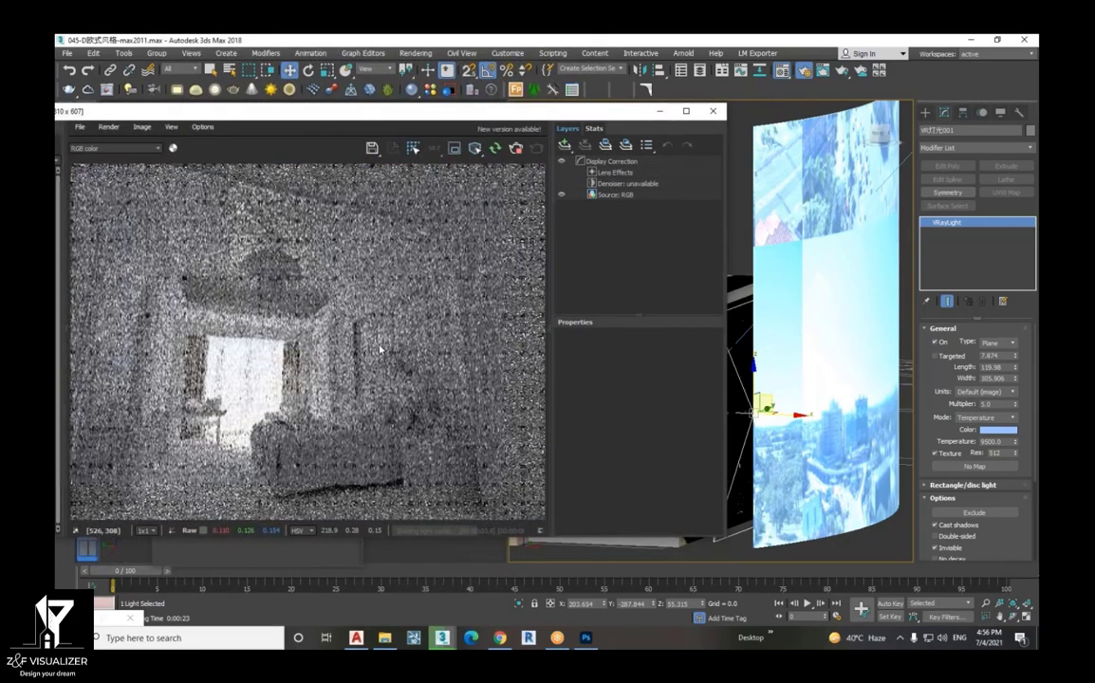
scroll(342, 309, down, 2)
scroll(304, 345, up, 3)
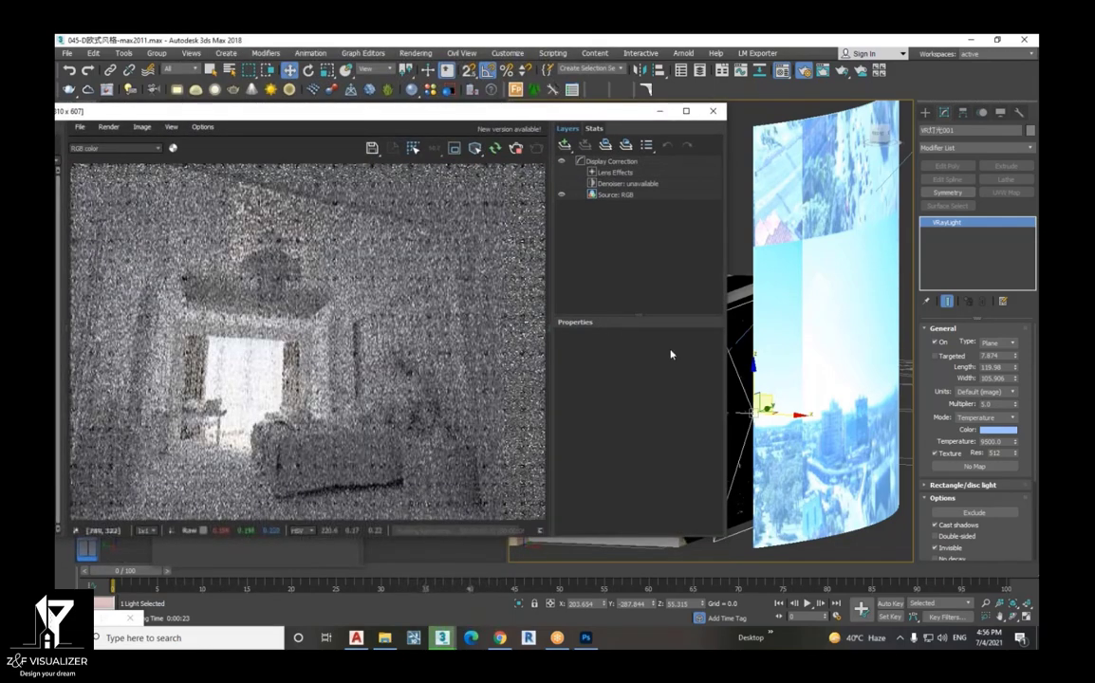
scroll(750, 398, down, 2)
scroll(763, 415, up, 4)
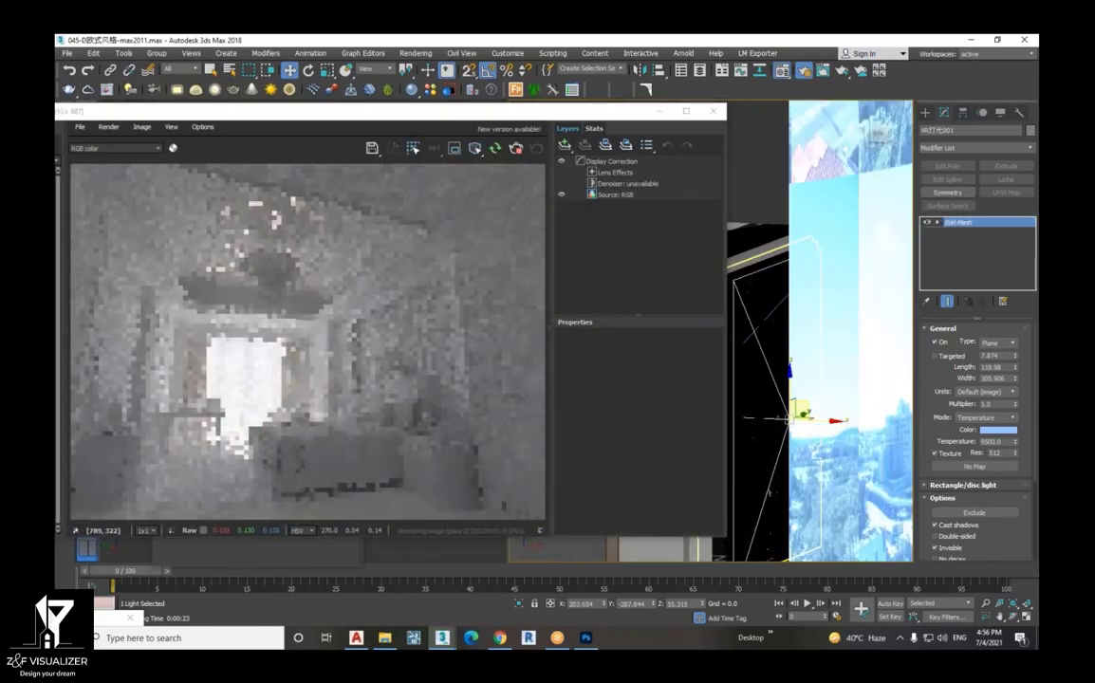
click(756, 398)
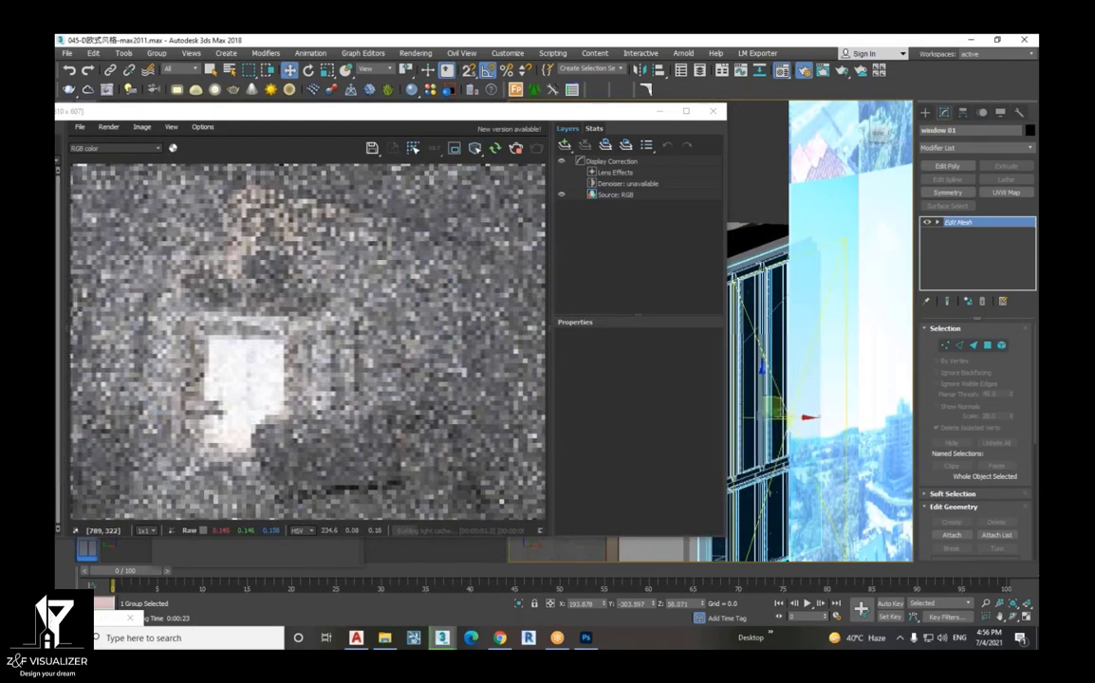
alt+middle_drag(756, 398, 759, 403)
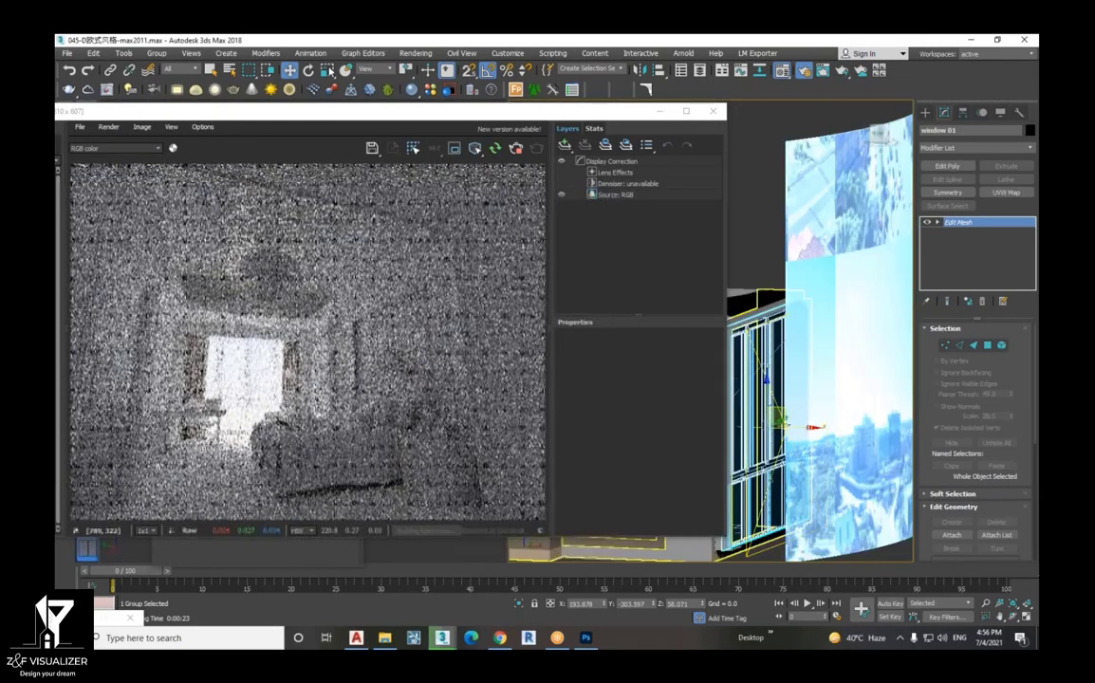
- Set the Selection Filter to Lights and select the plane light at the window
click(180, 69)
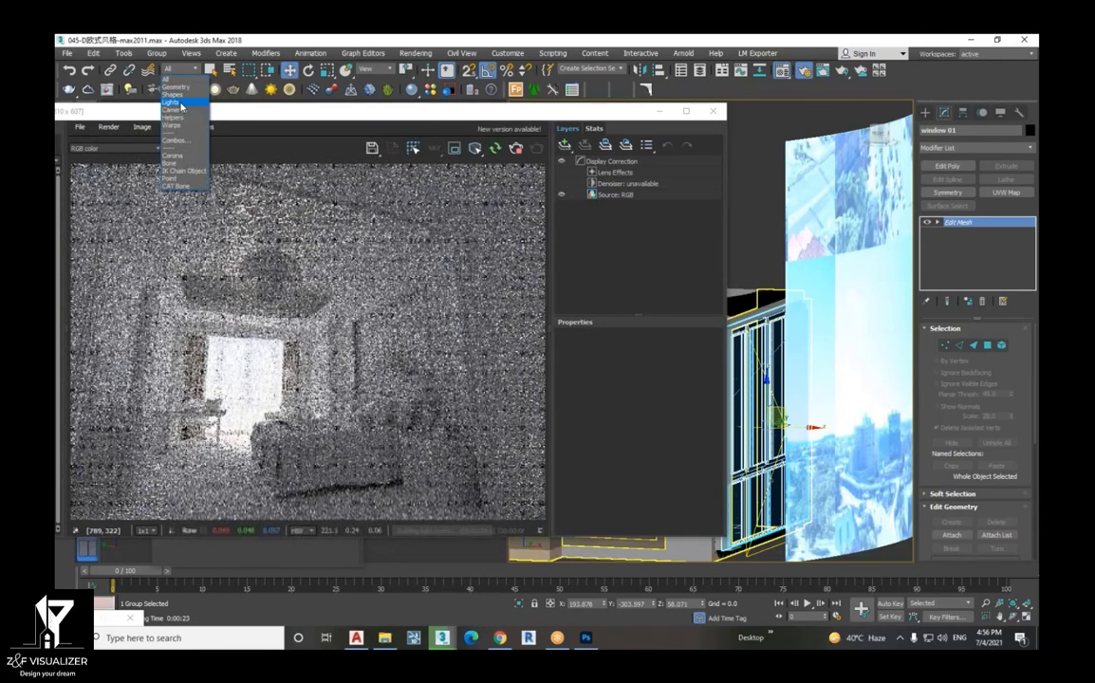
click(173, 102)
click(759, 426)
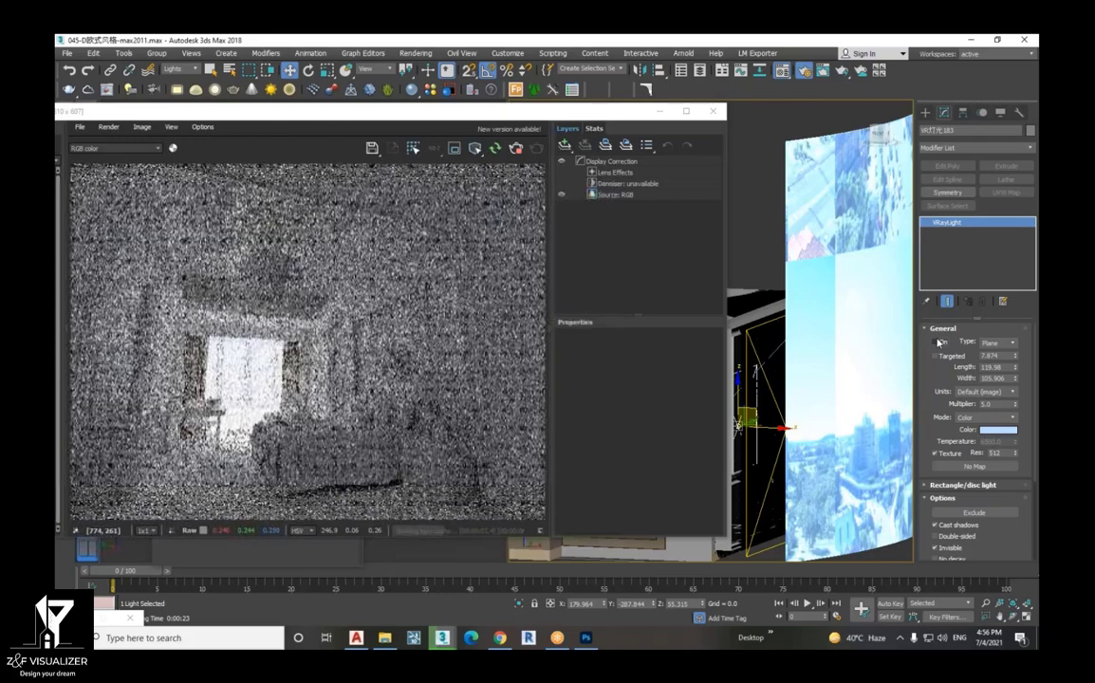
scroll(271, 382, down, 3)
scroll(270, 383, up, 1)
scroll(270, 382, up, 2)
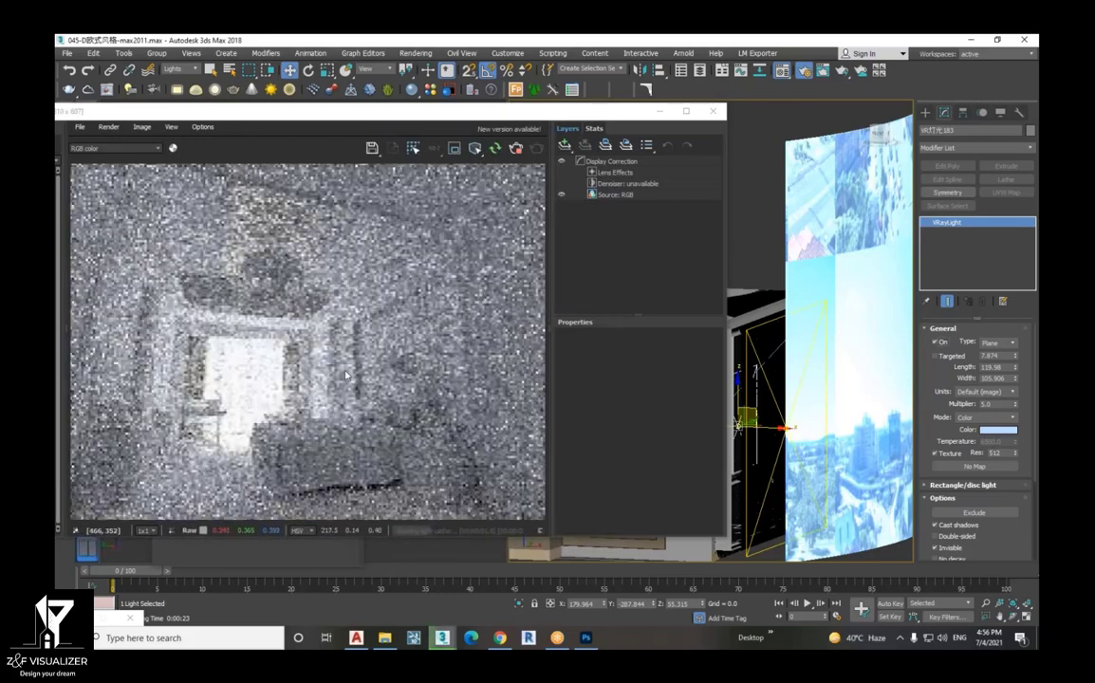
scroll(414, 342, down, 2)
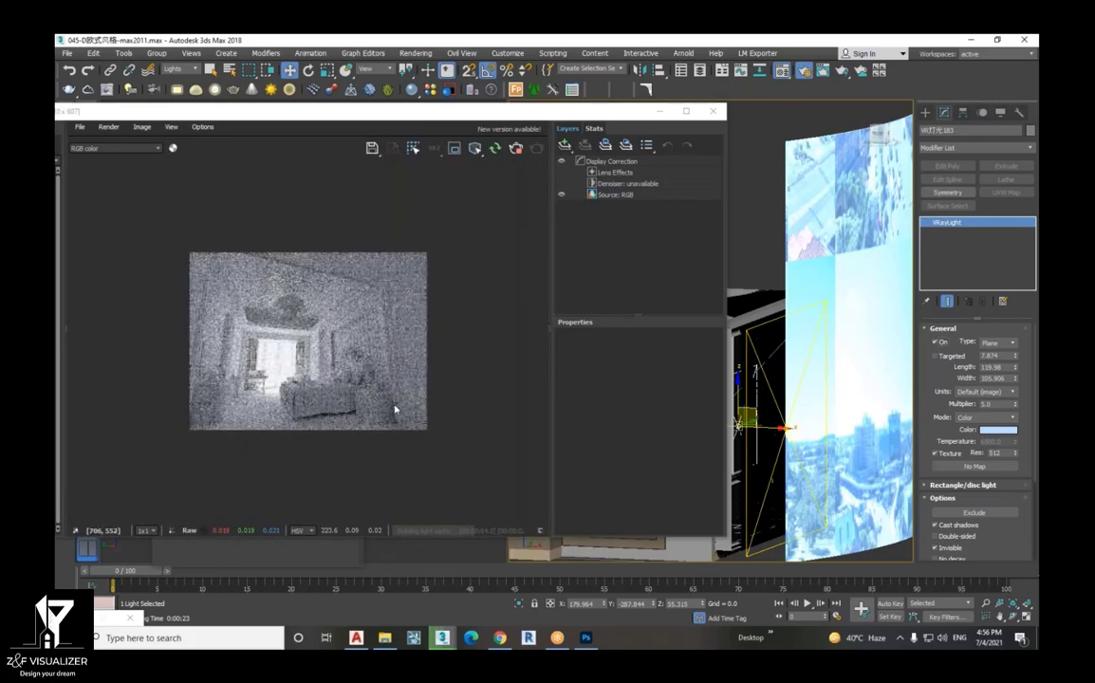
scroll(359, 380, up, 1)
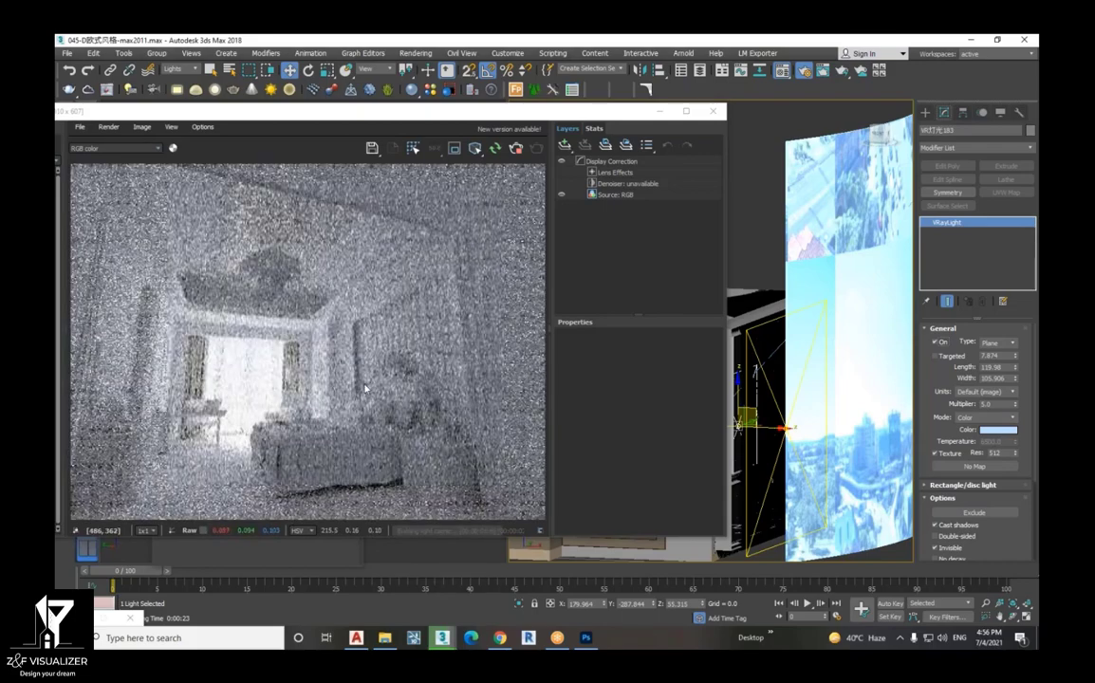
scroll(422, 384, up, 1)
scroll(380, 322, up, 1)
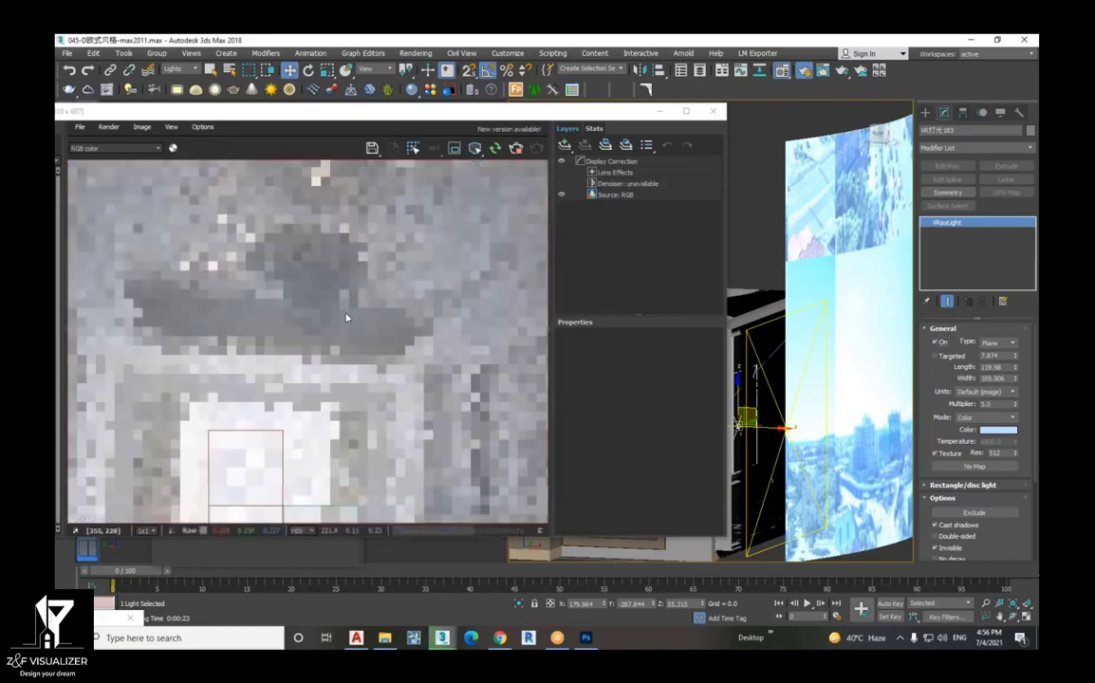
scroll(396, 329, down, 3)
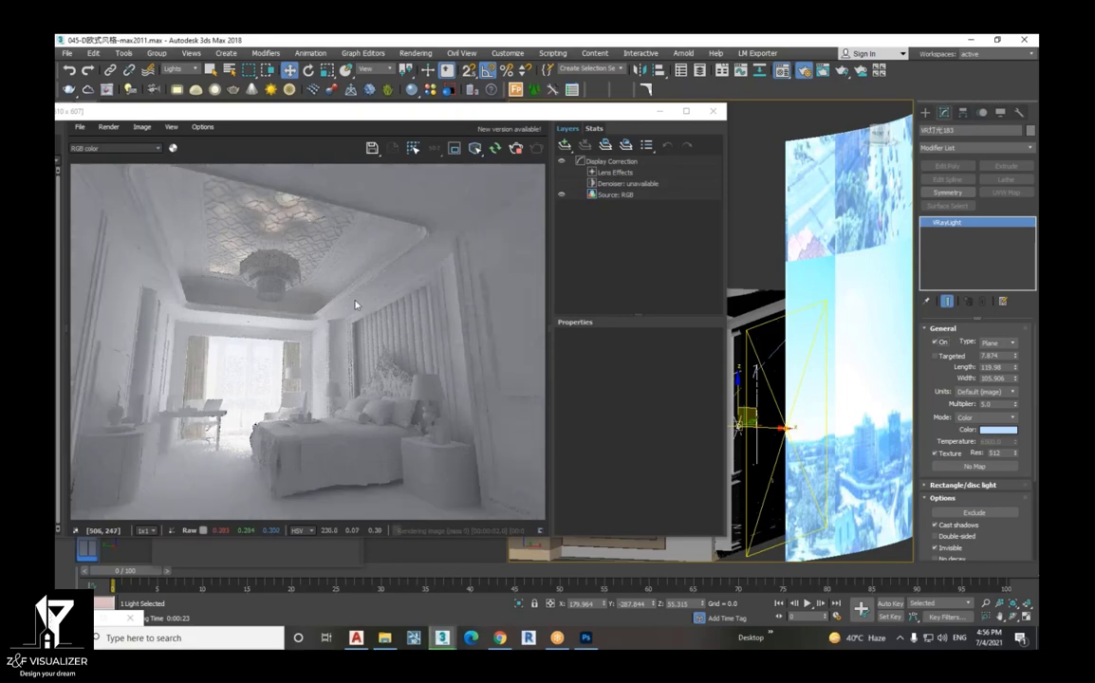
scroll(392, 334, down, 2)
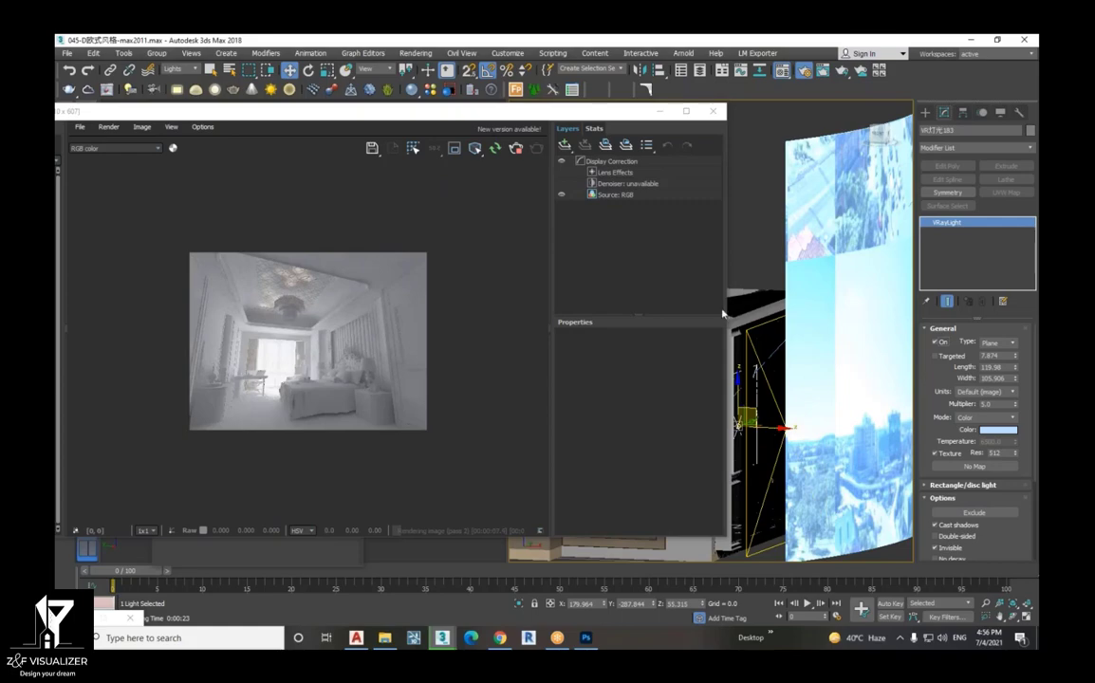
- Restart the interactive render and orbit to face the bed and cabinet
key(shift+q)
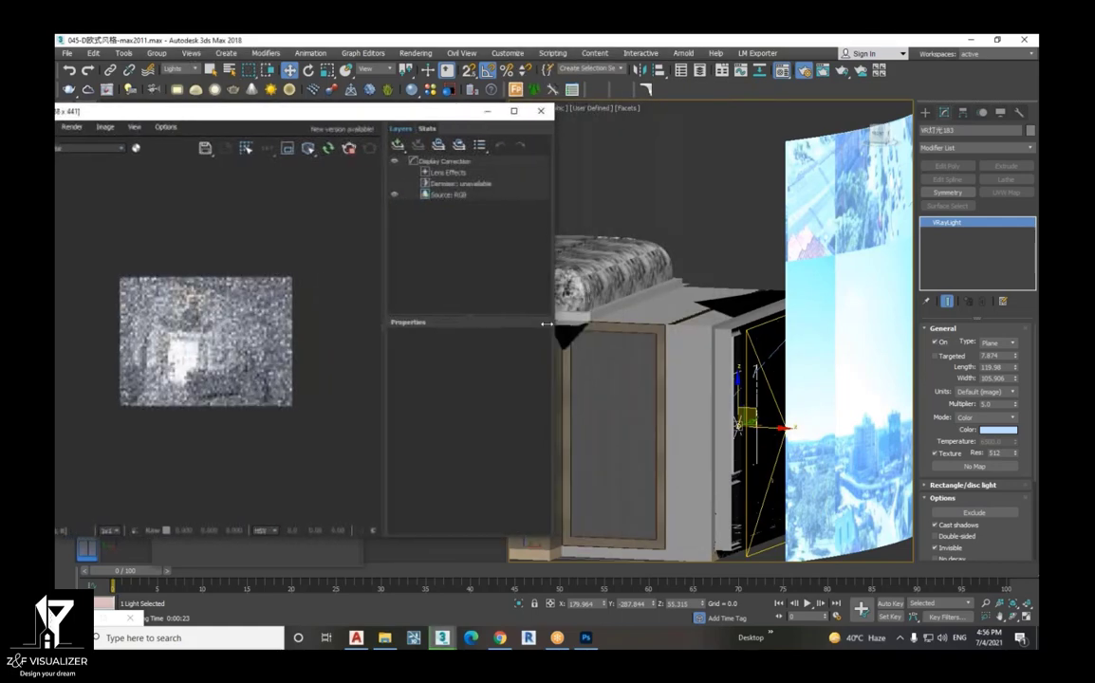
scroll(206, 342, up, 2)
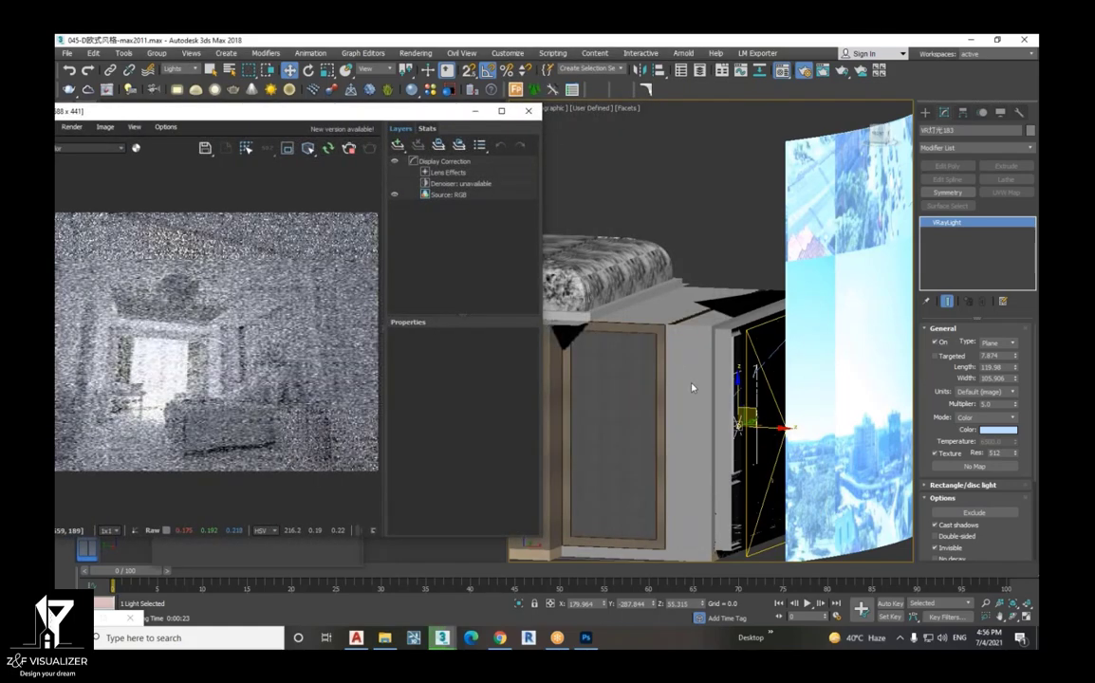
scroll(737, 417, down, 3)
scroll(721, 399, up, 3)
alt+middle_drag(721, 399, 679, 368)
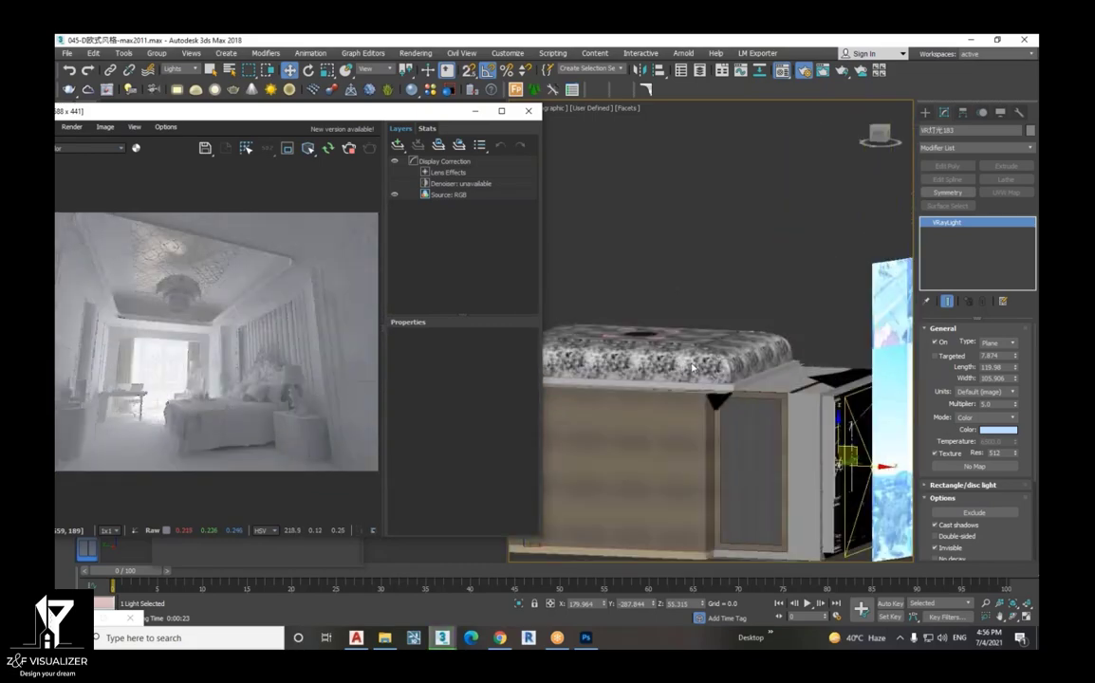
- Switch on the sphere light above the bed, then frame it in wireframe
scroll(721, 390, up, 2)
click(635, 177)
scroll(635, 177, down, 2)
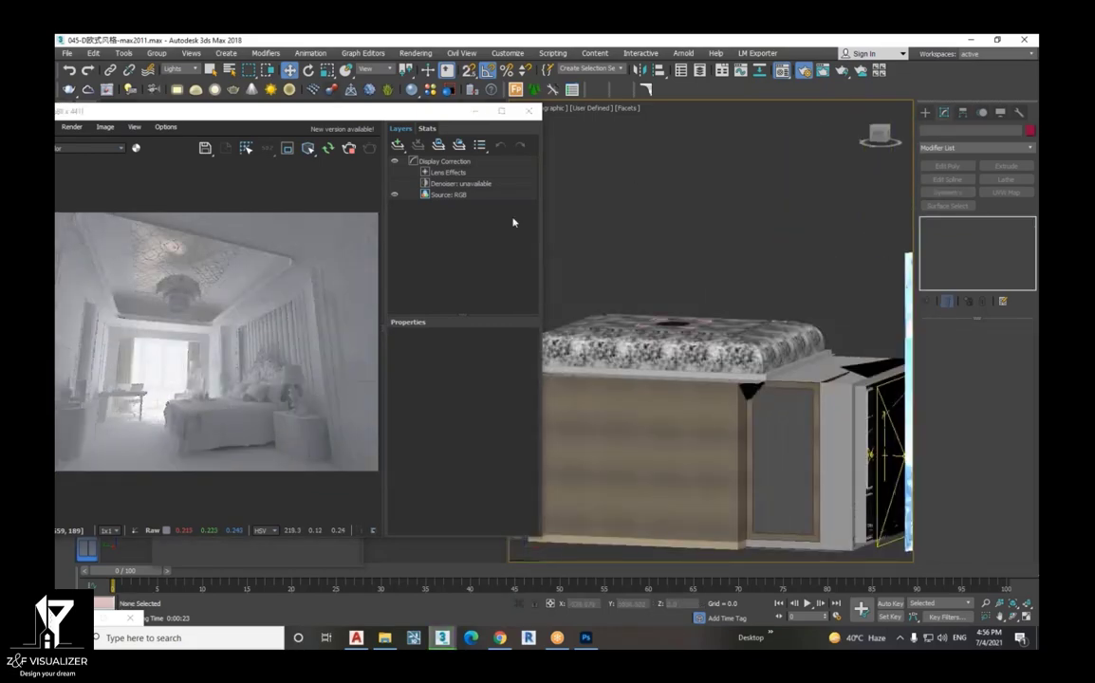
scroll(681, 324, up, 2)
click(676, 353)
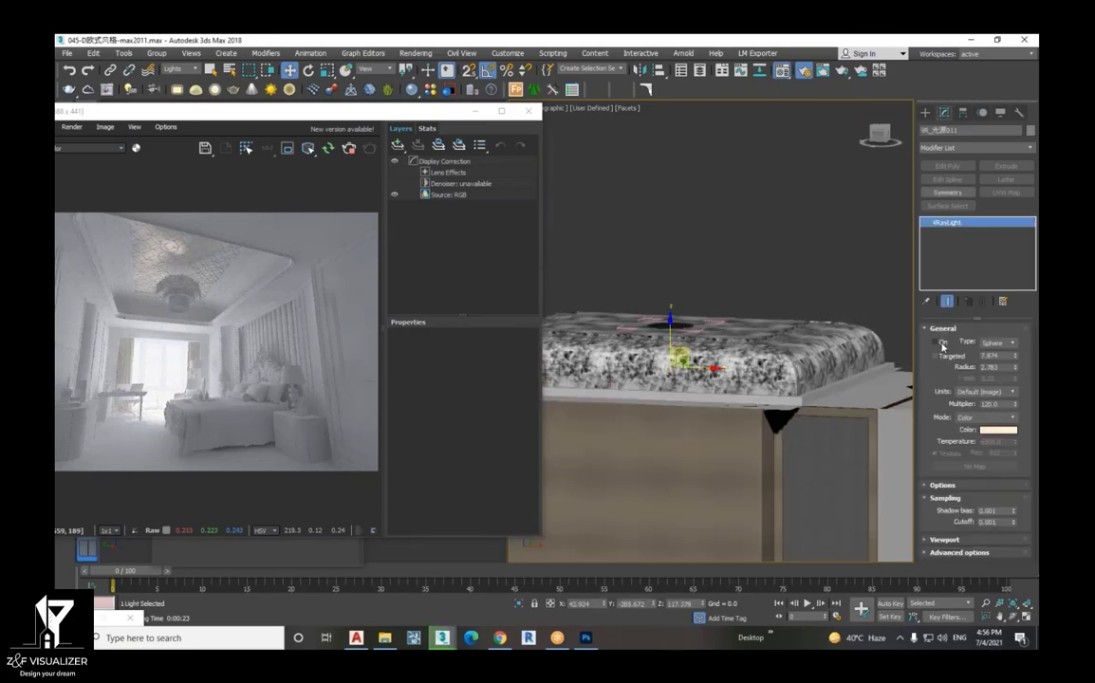
click(936, 342)
alt+middle_drag(721, 303, 771, 347)
key(F3)
key(z)
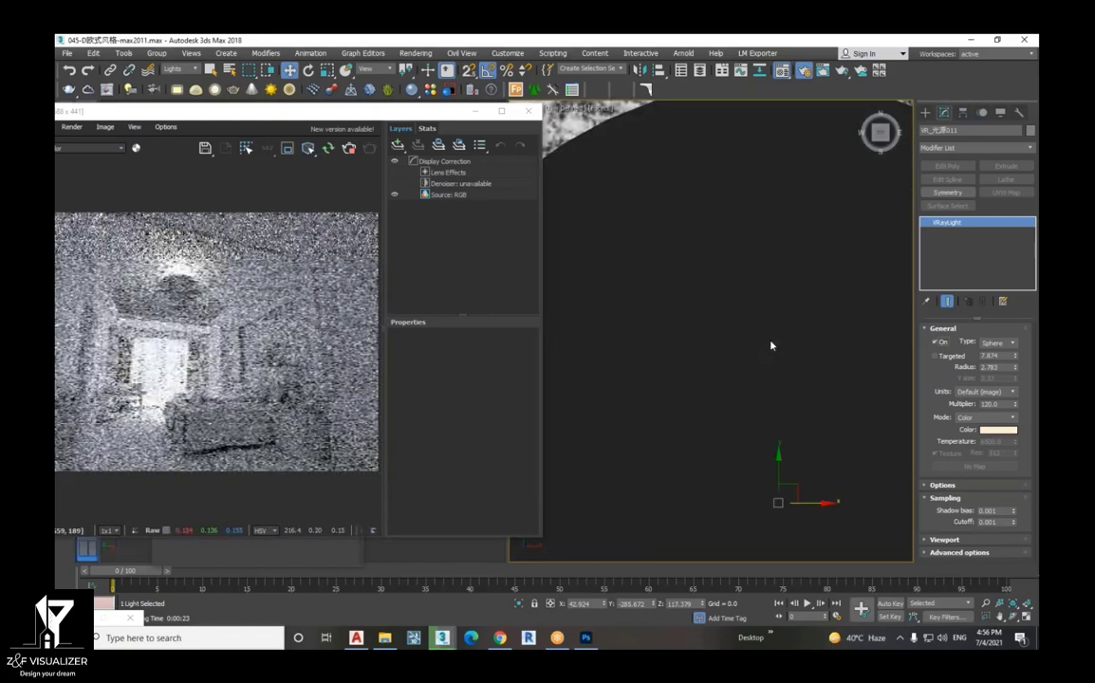
- Reset the Selection Filter to All and switch on the neighbouring sphere light
click(170, 69)
click(167, 82)
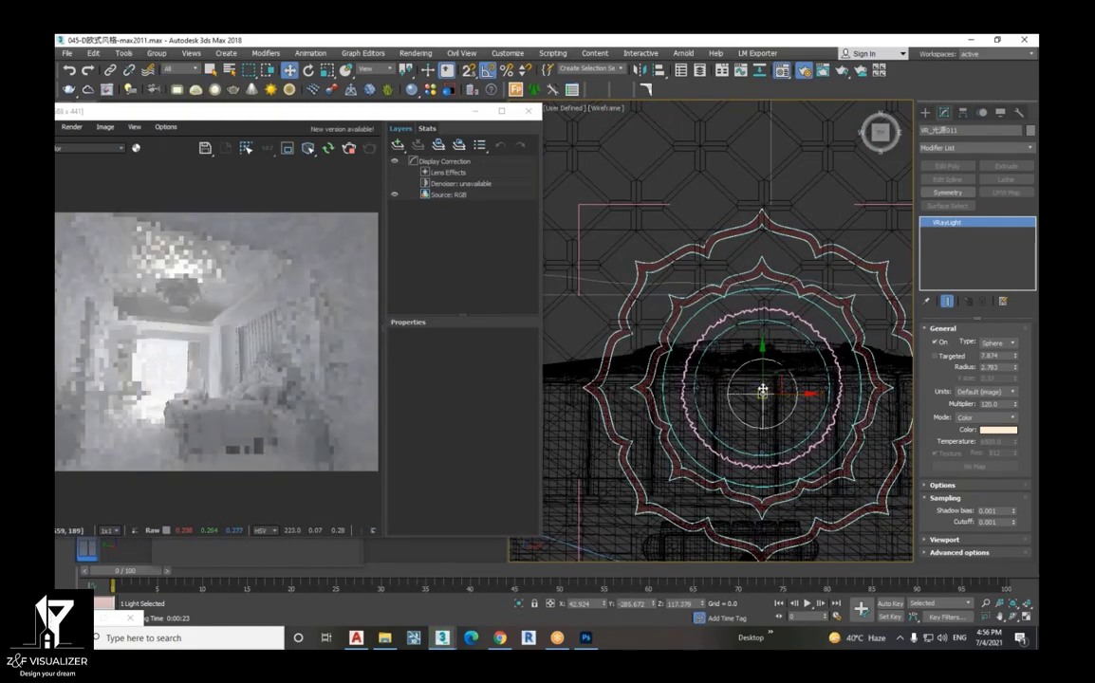
click(697, 353)
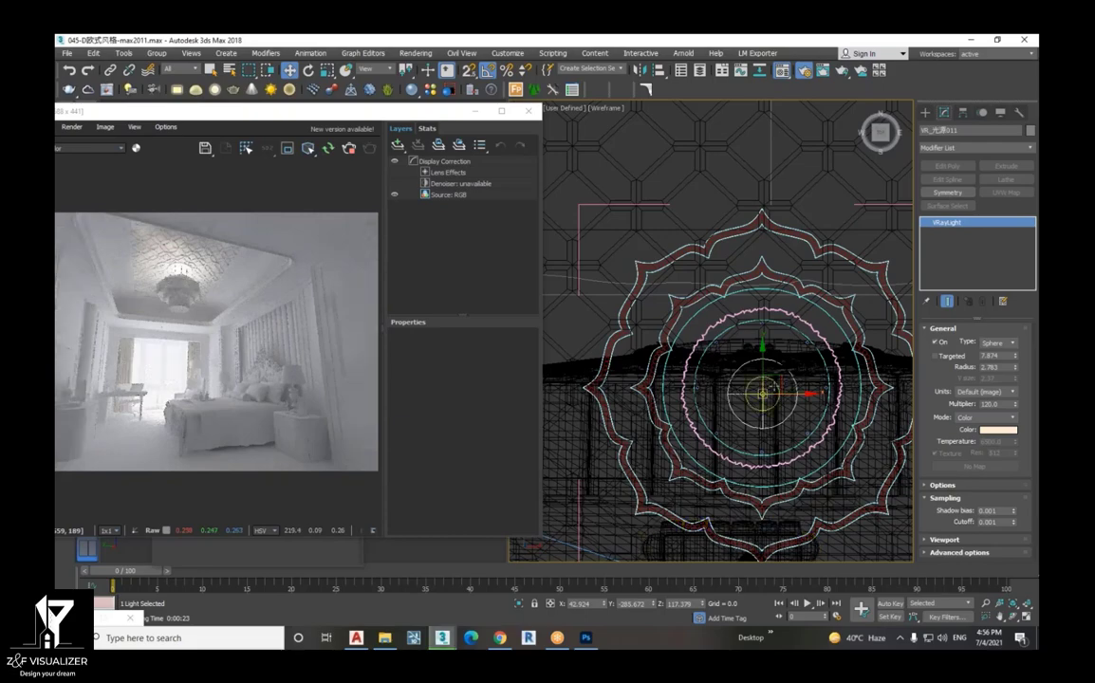
click(936, 342)
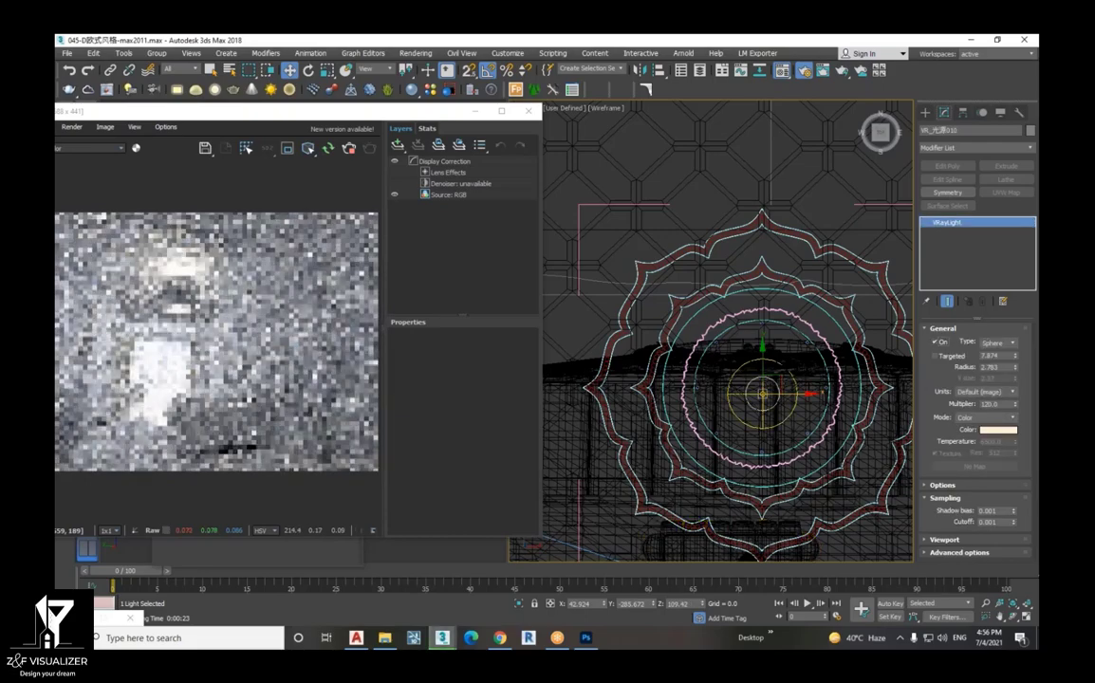
click(806, 384)
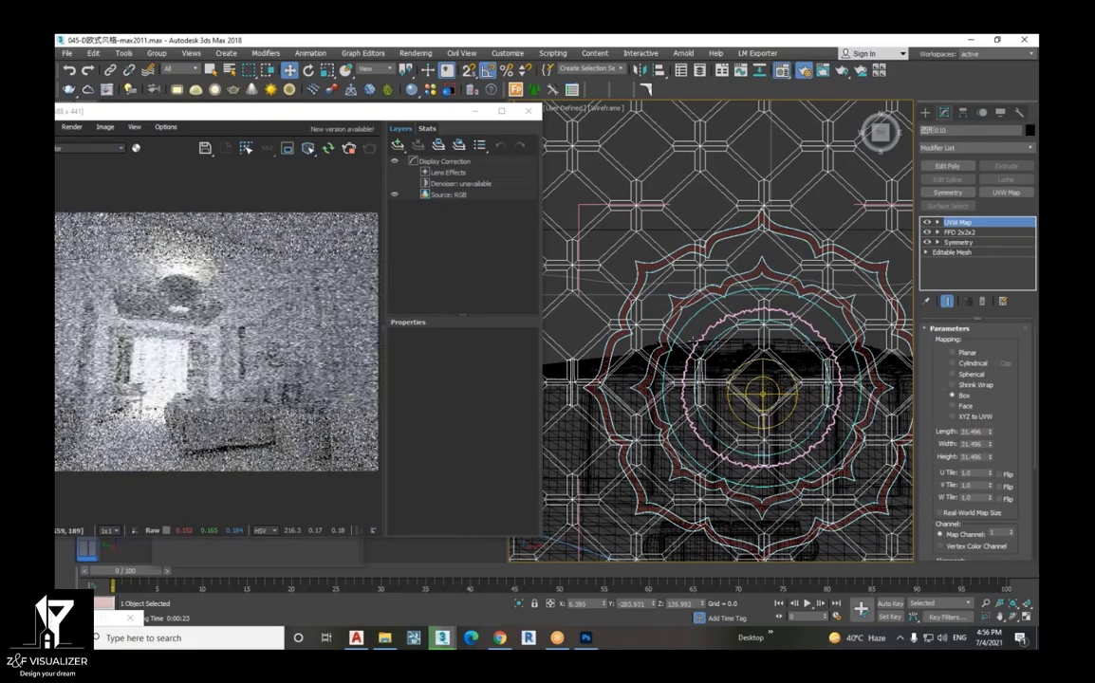
scroll(175, 285, up, 3)
scroll(175, 284, down, 3)
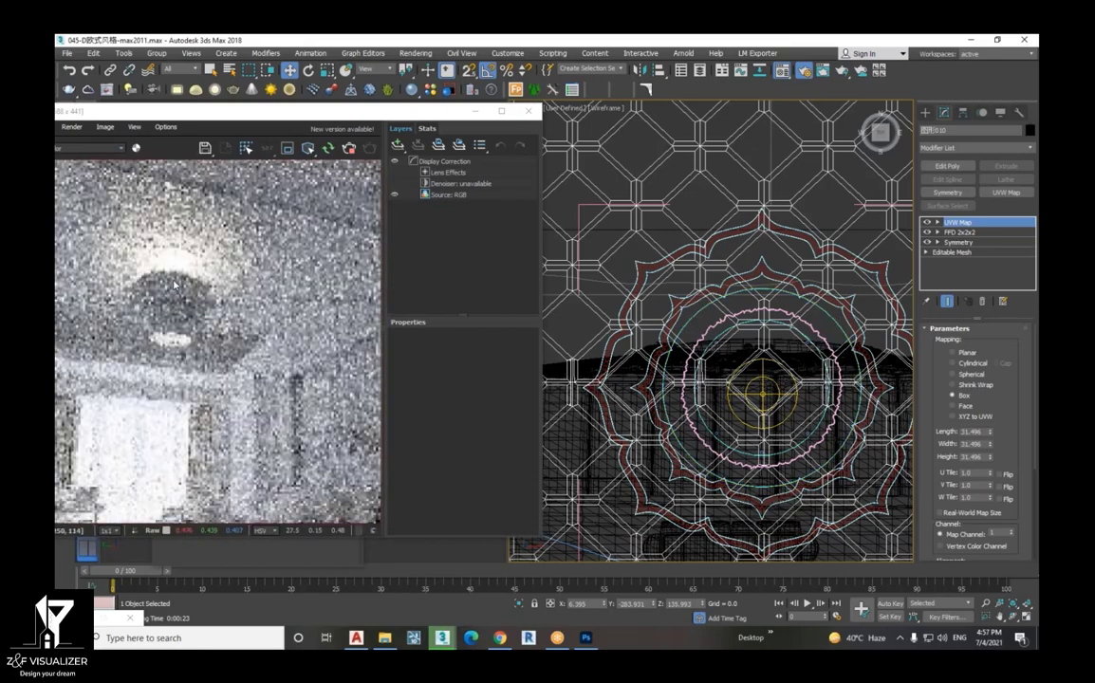
scroll(174, 285, down, 1)
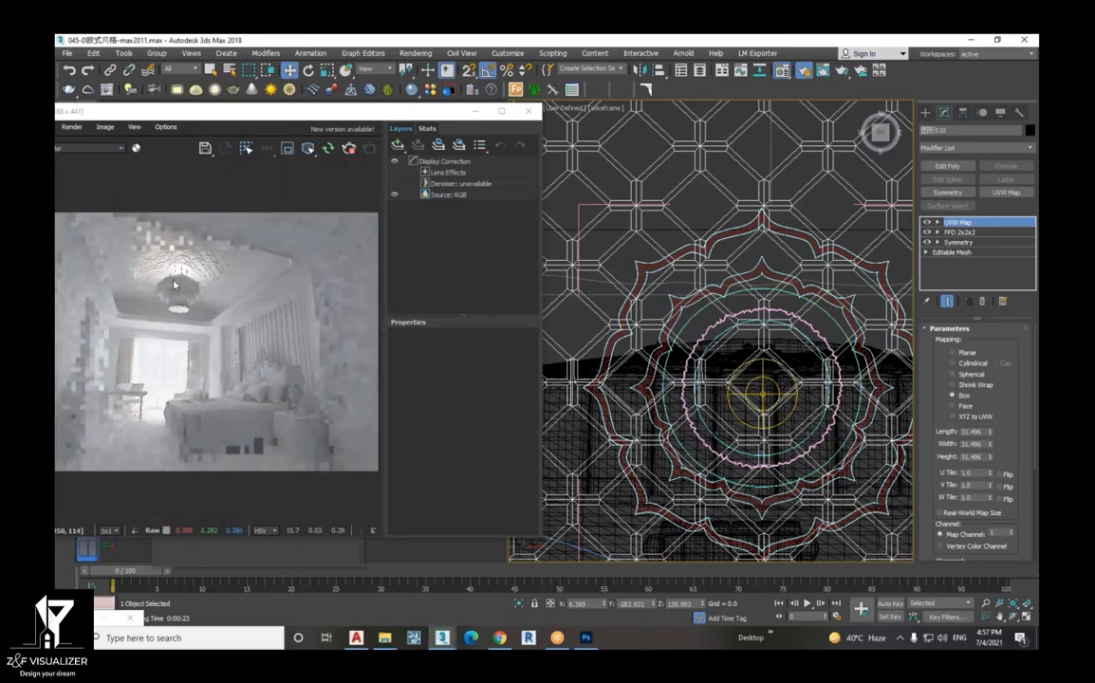
scroll(254, 296, up, 5)
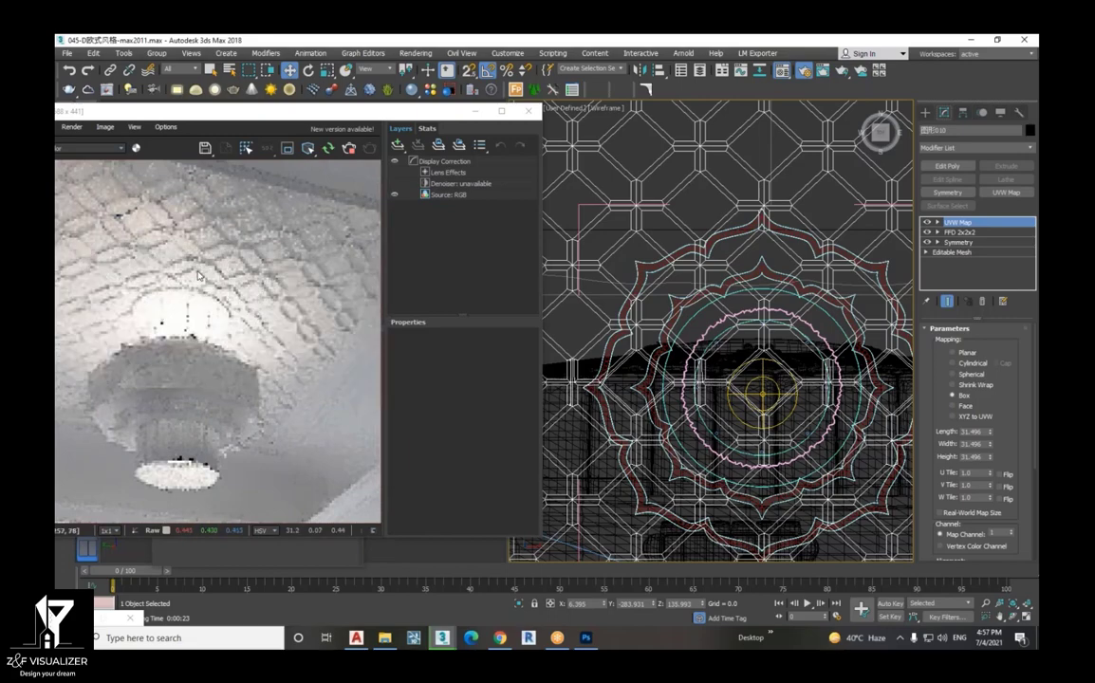
scroll(185, 249, down, 3)
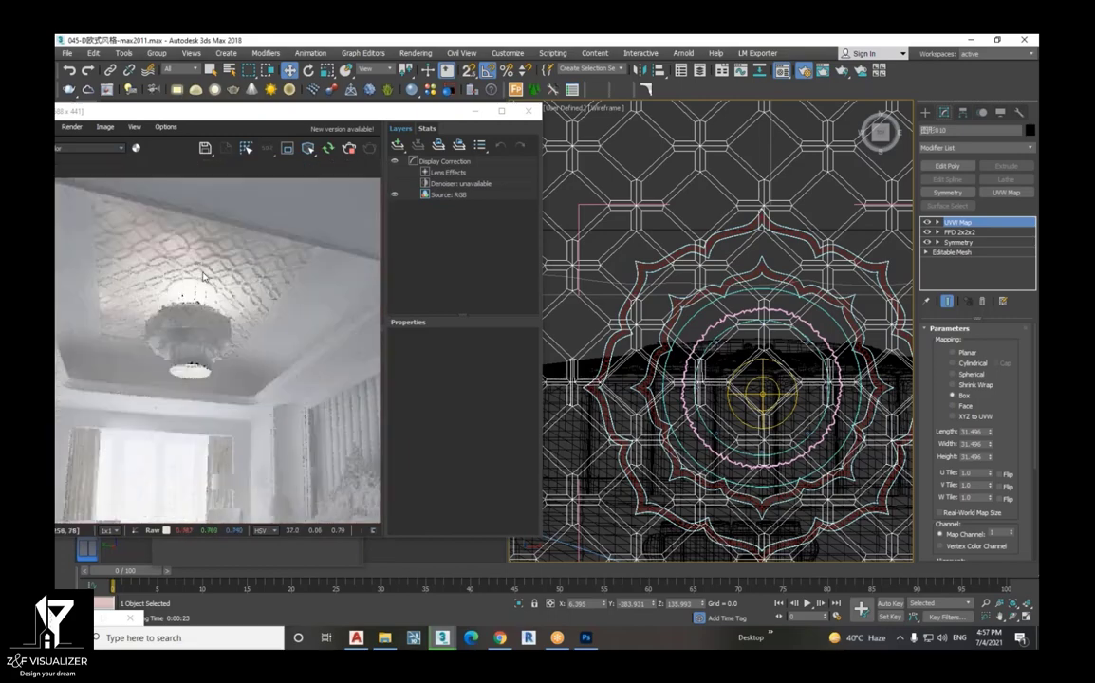
- Set the ornament-centre sphere light's multiplier to 80 and expand its Options
click(762, 392)
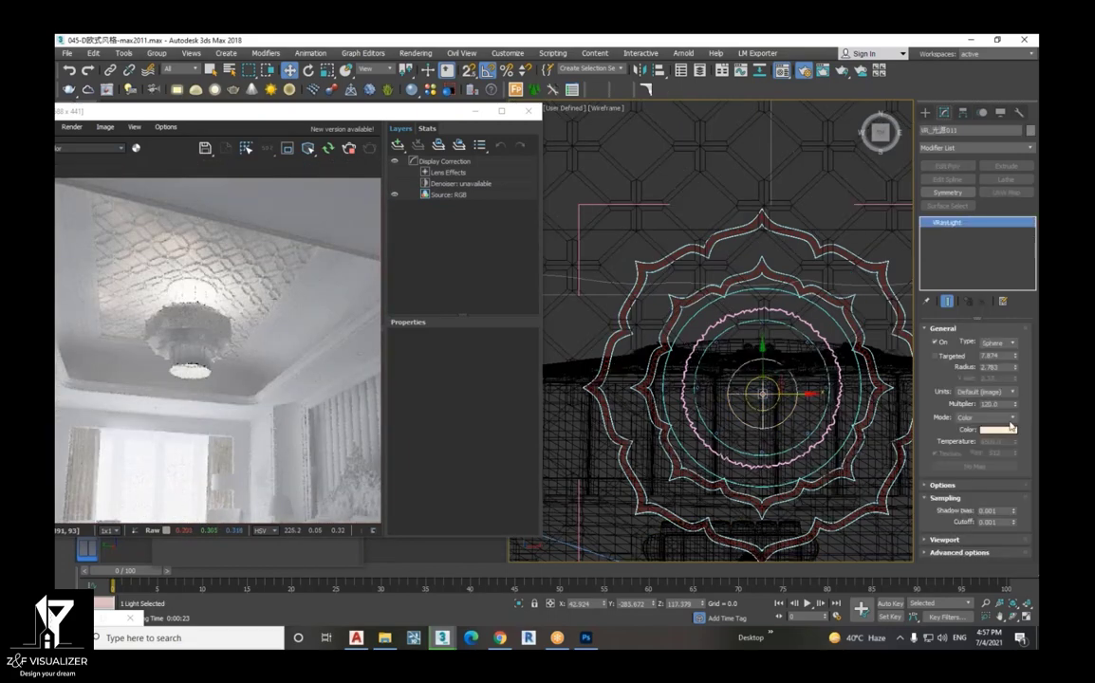
click(990, 403)
text(80)
key(Return)
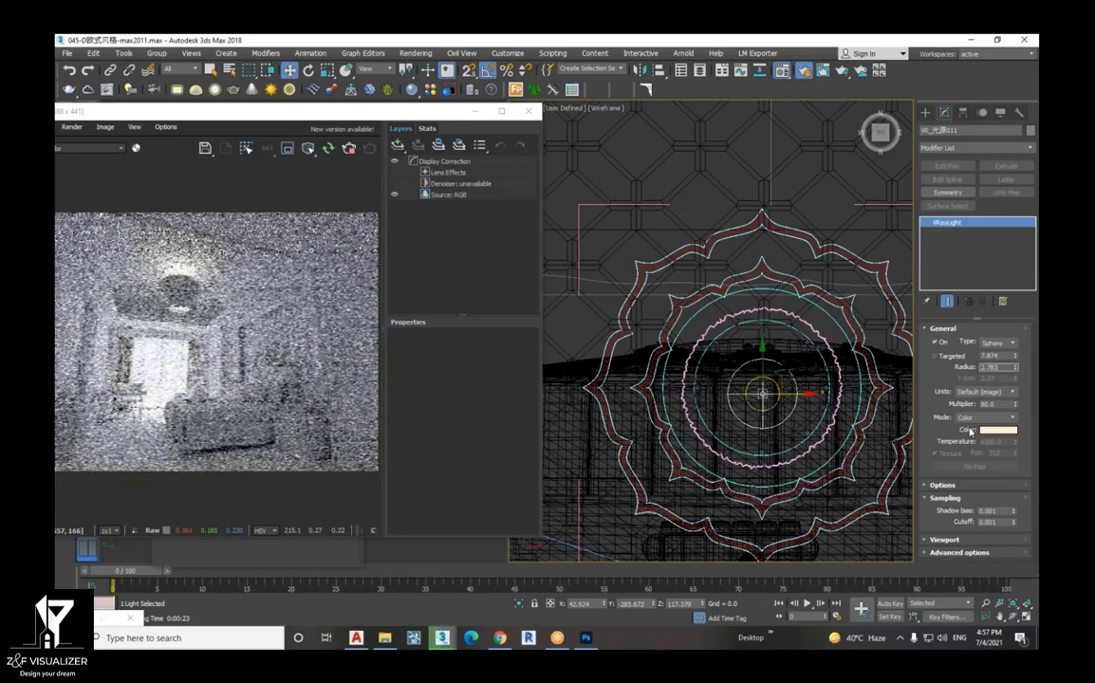
click(942, 485)
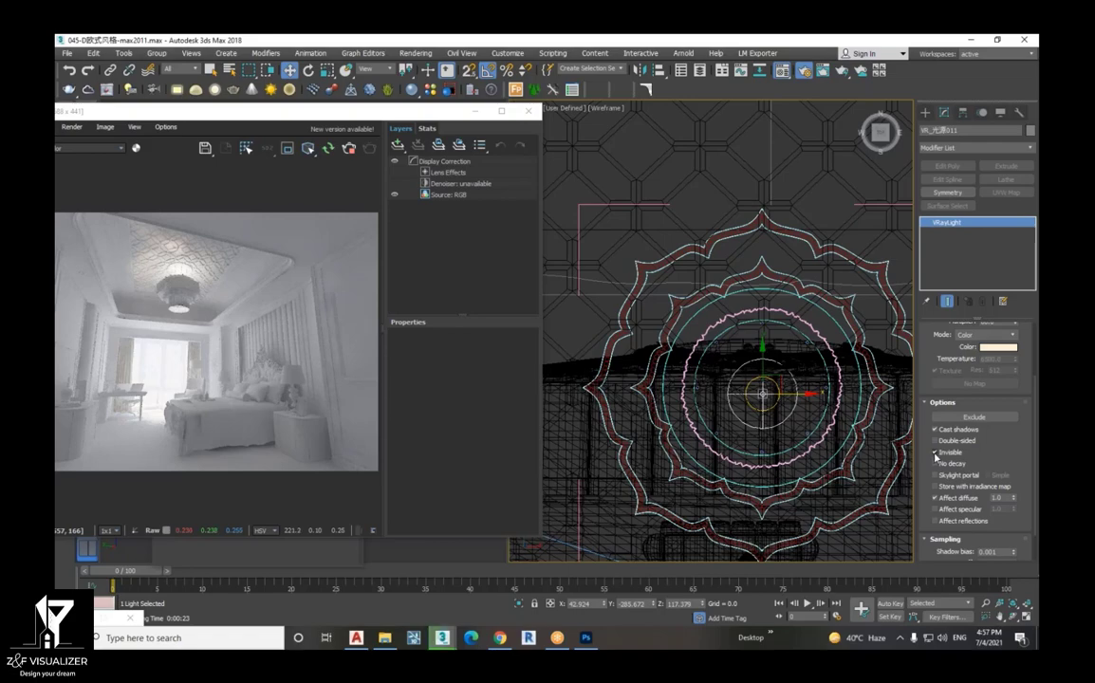
- Untick Affect specular and Affect reflections on the ceiling sphere light, keeping it invisible
click(936, 454)
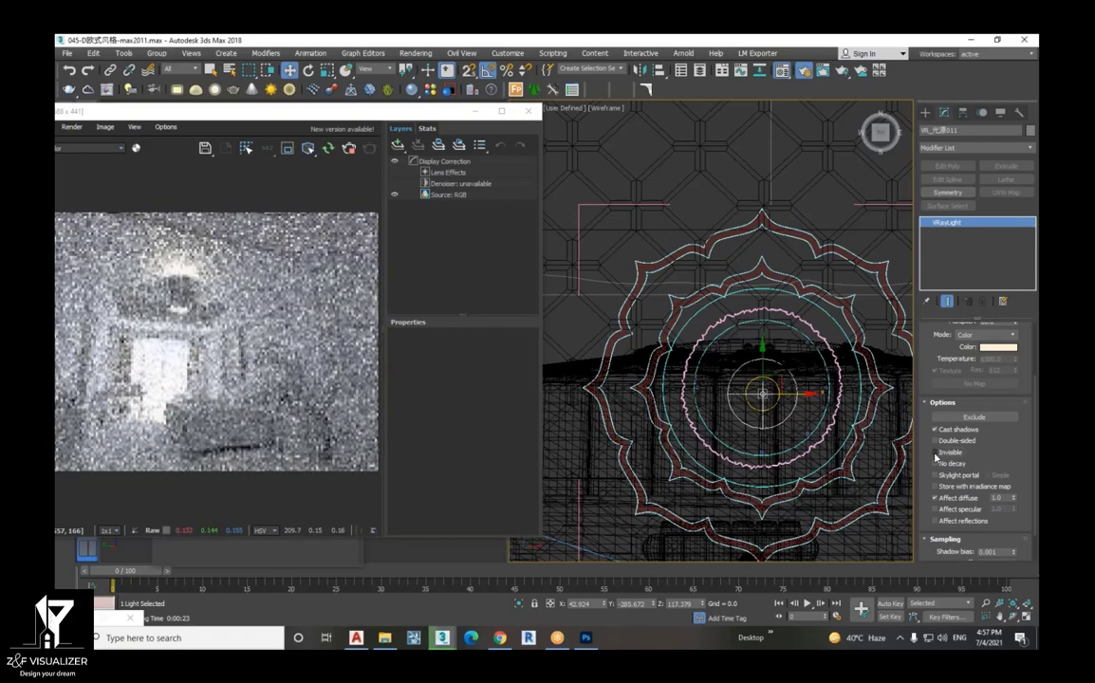
click(937, 453)
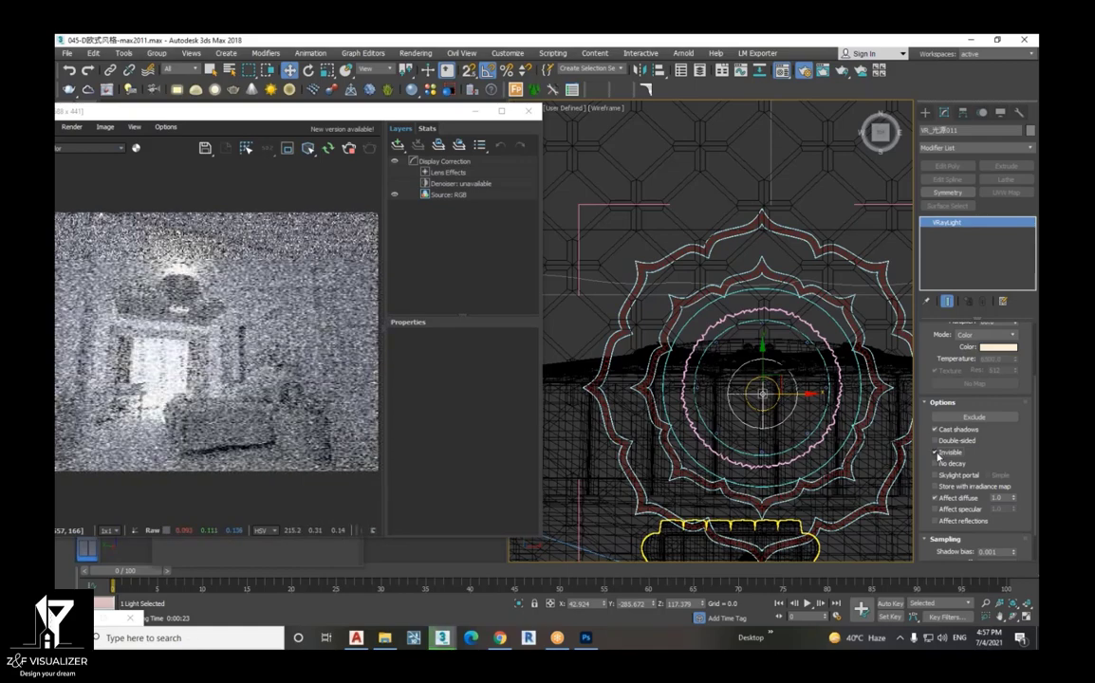
click(938, 510)
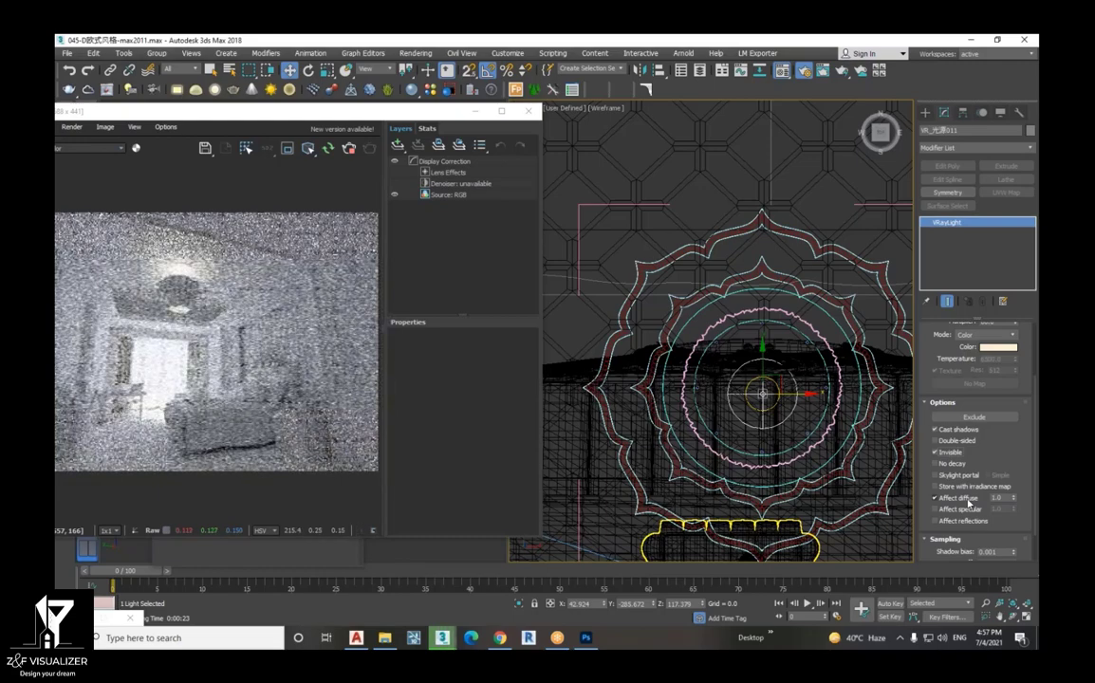
click(968, 503)
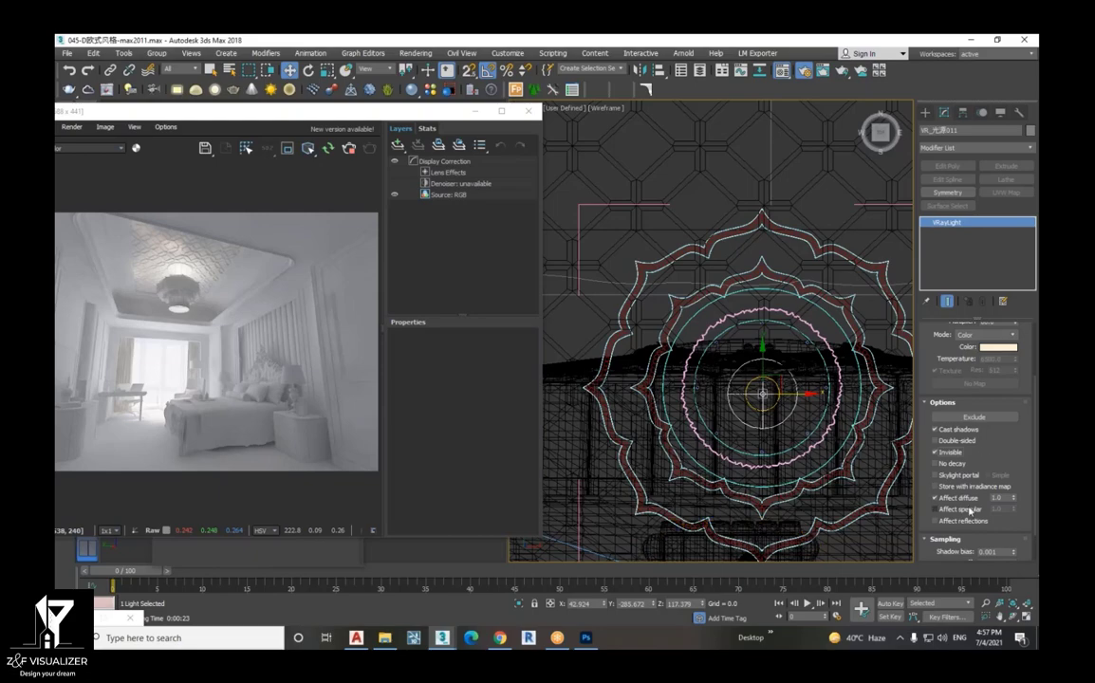
click(936, 510)
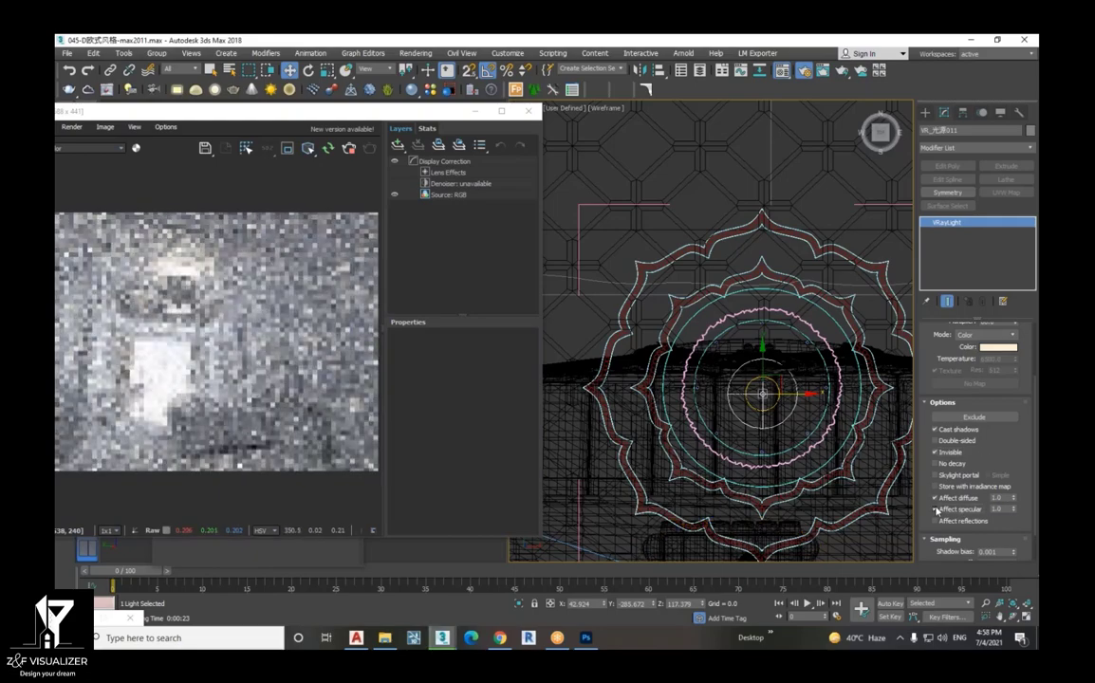
click(938, 522)
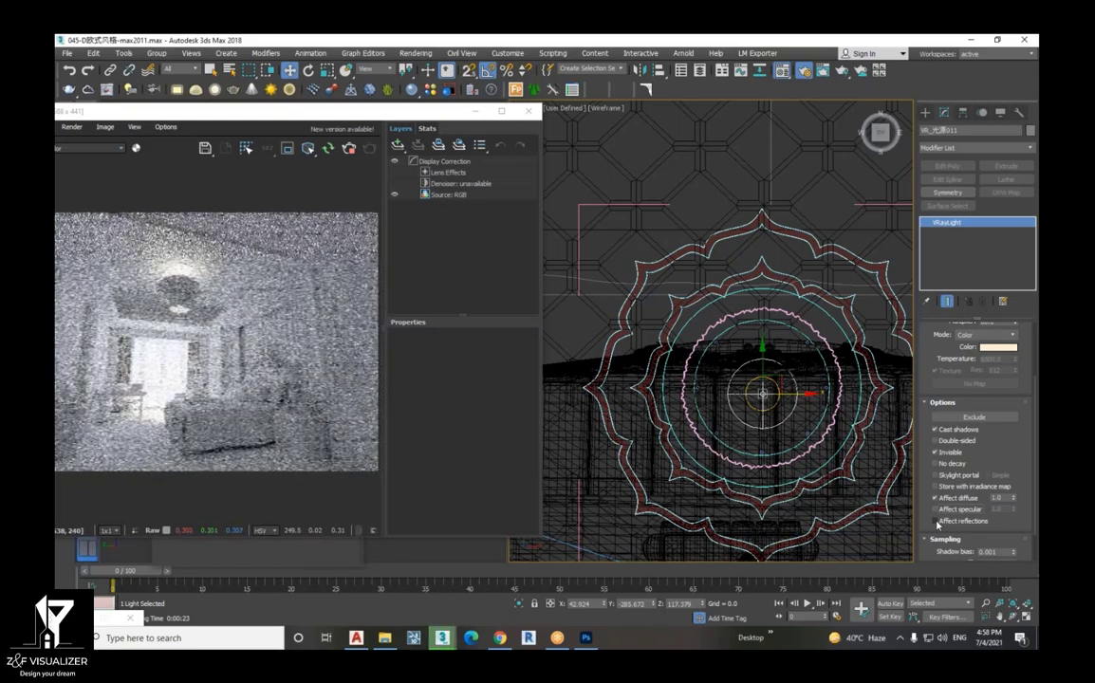
click(937, 521)
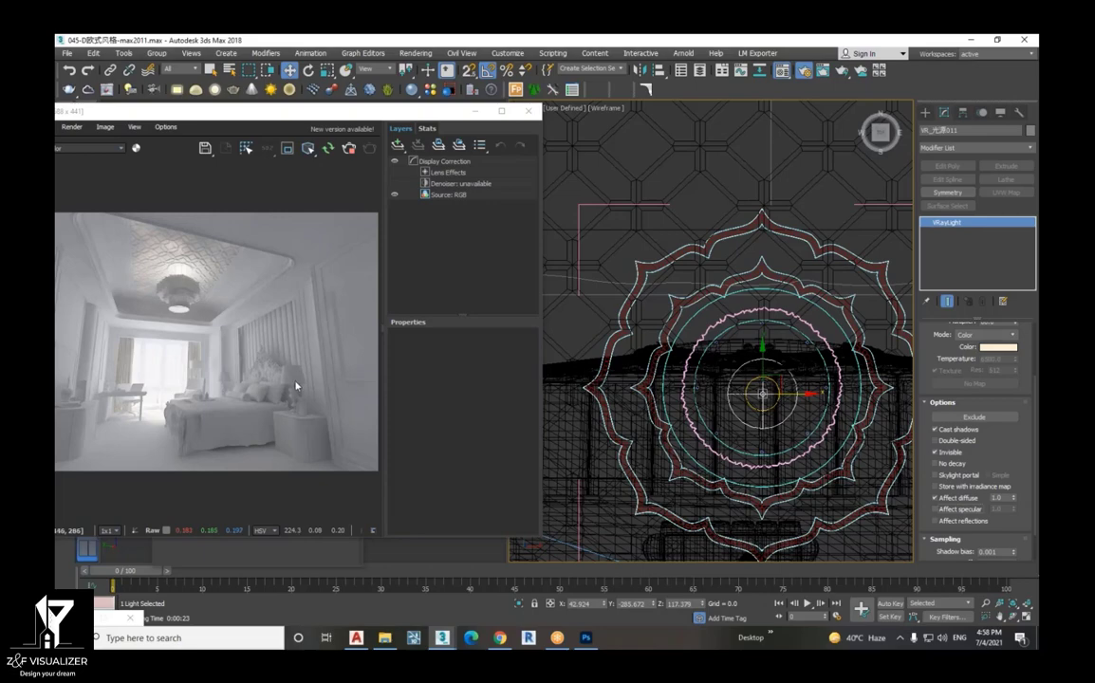
- Bring the round bedside table into view and select it
scroll(298, 381, up, 3)
scroll(891, 451, down, 3)
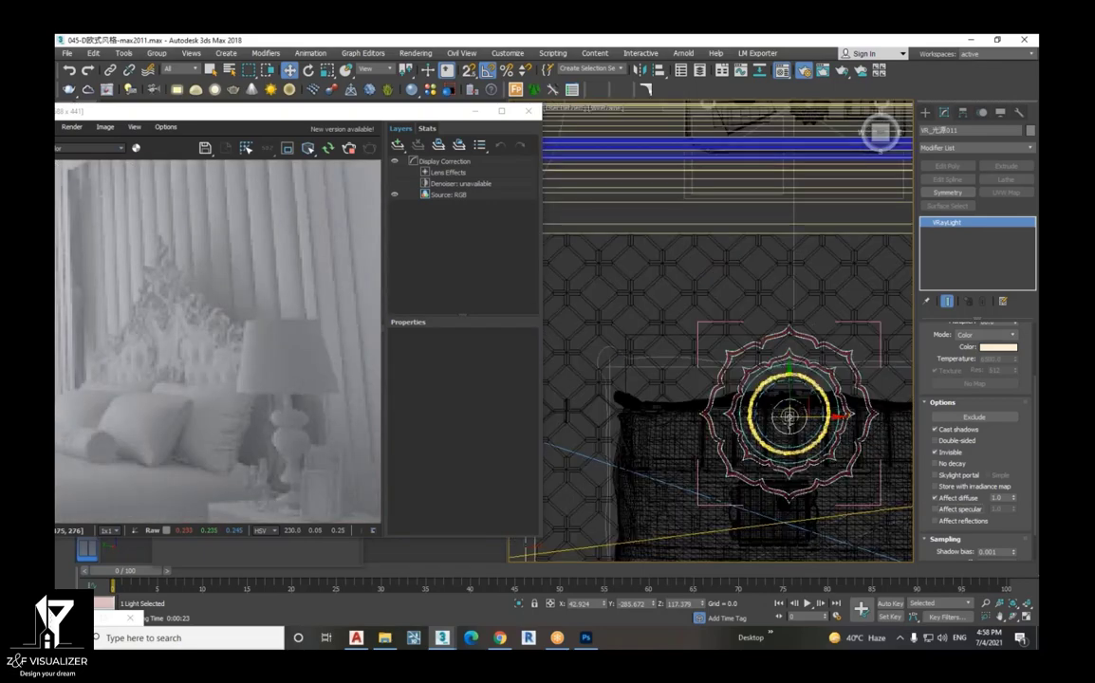
scroll(891, 452, down, 3)
scroll(891, 452, up, 4)
scroll(891, 452, up, 4)
middle_drag(891, 452, 836, 446)
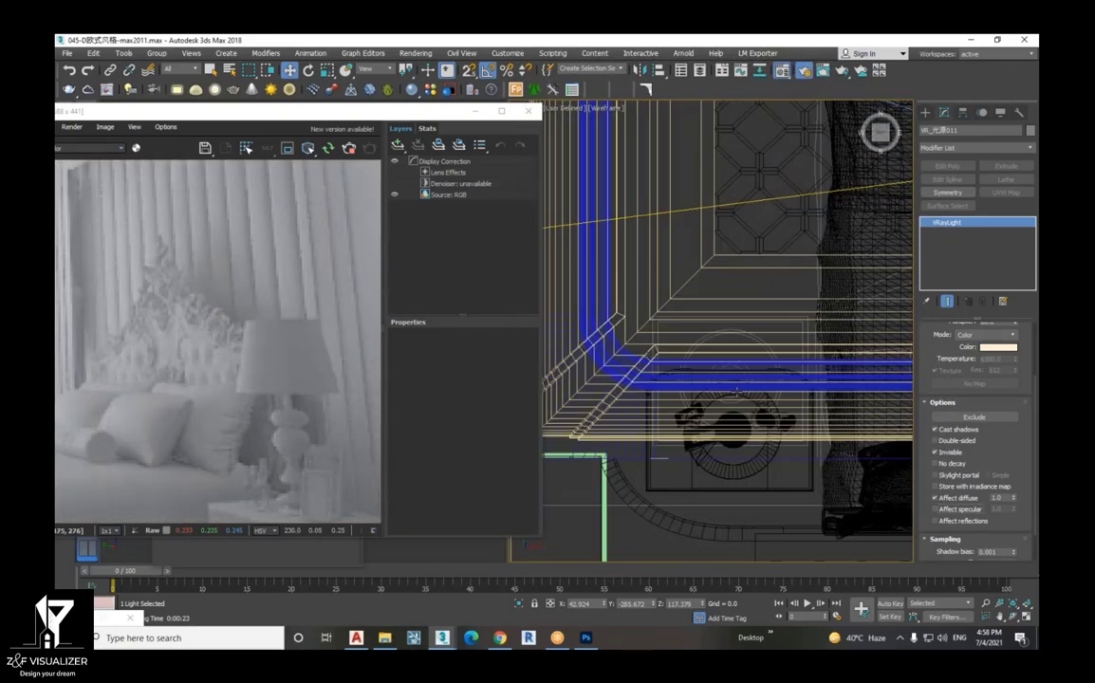
scroll(760, 432, up, 4)
click(750, 454)
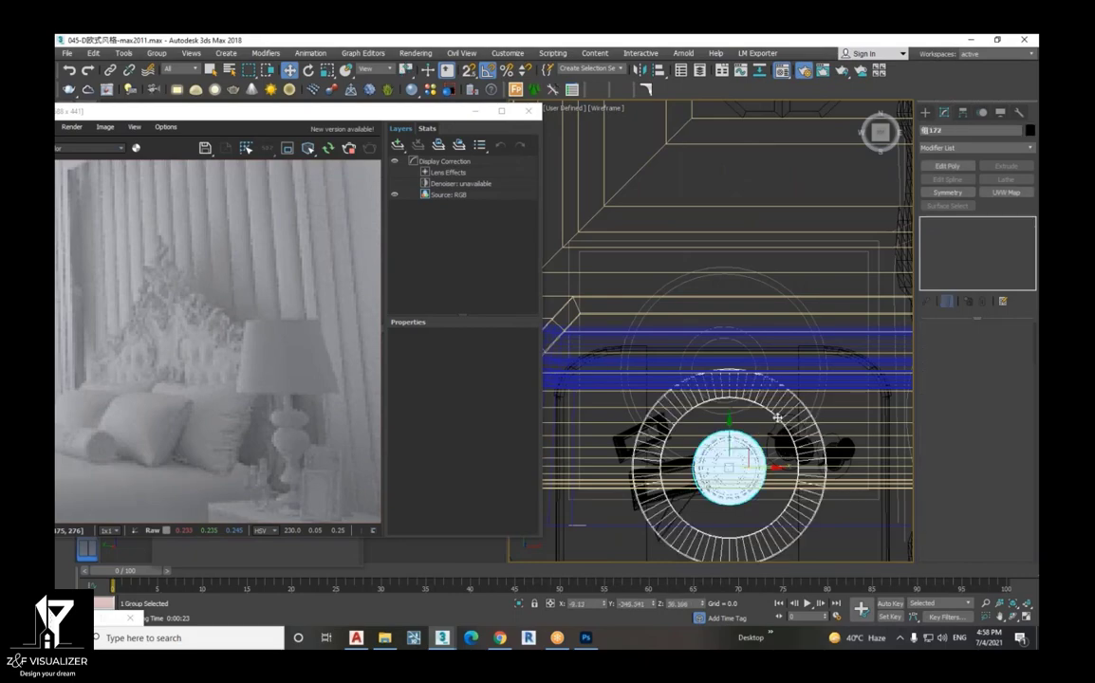
- Start a new VRayLight with its type set to Disc
scroll(778, 417, down, 3)
click(927, 113)
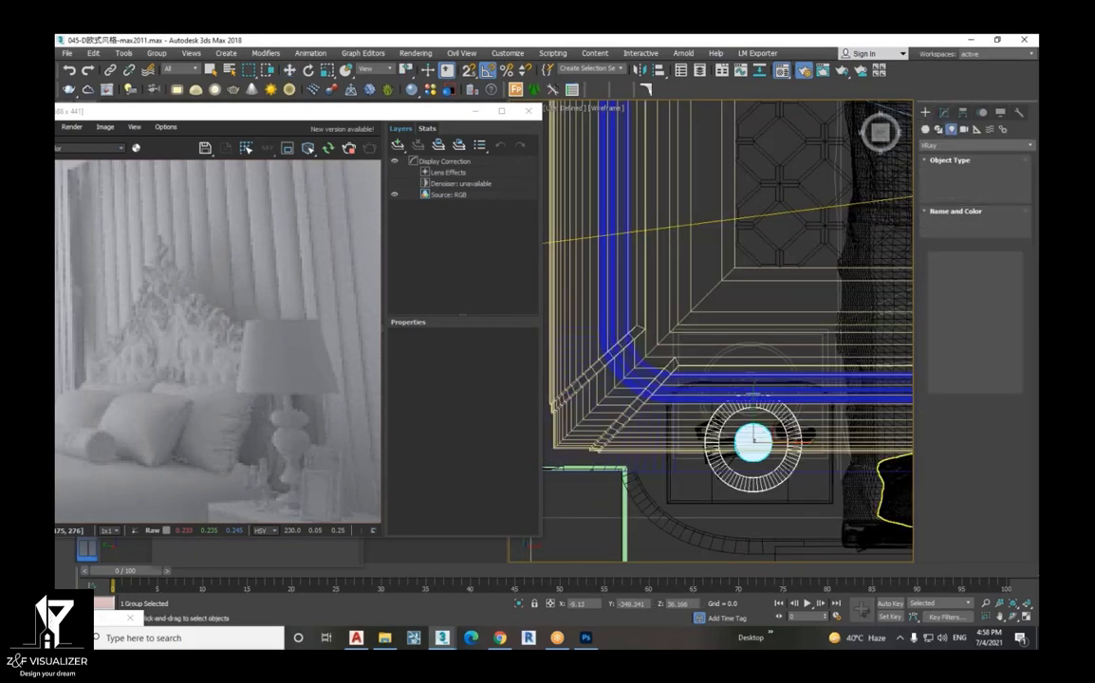
click(998, 263)
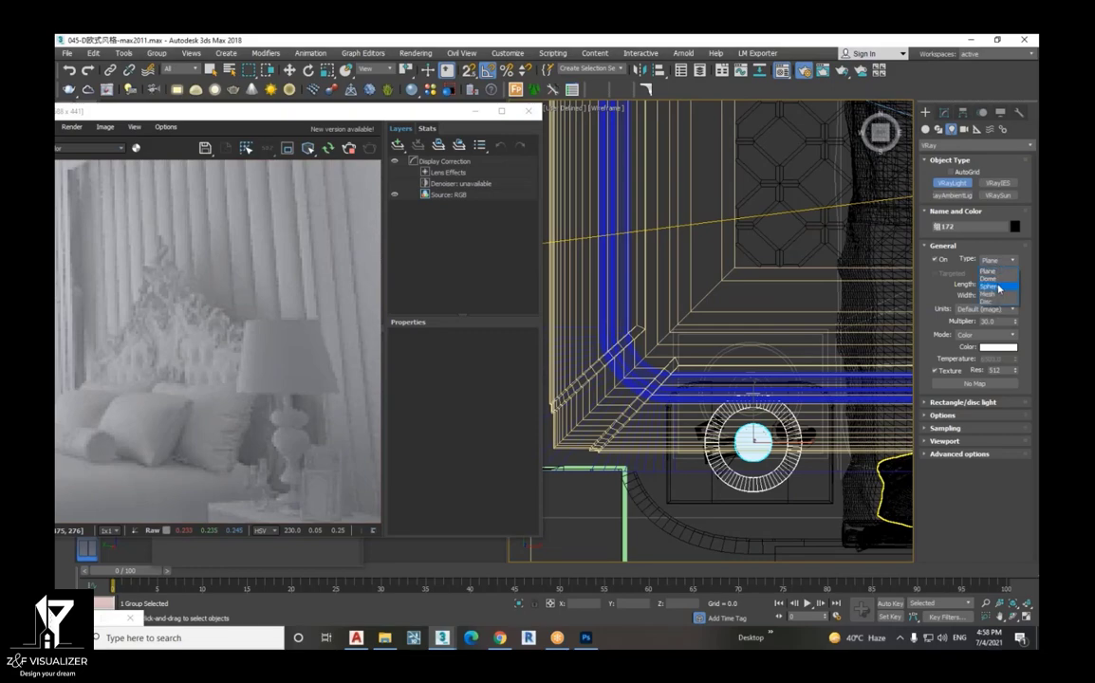
click(997, 304)
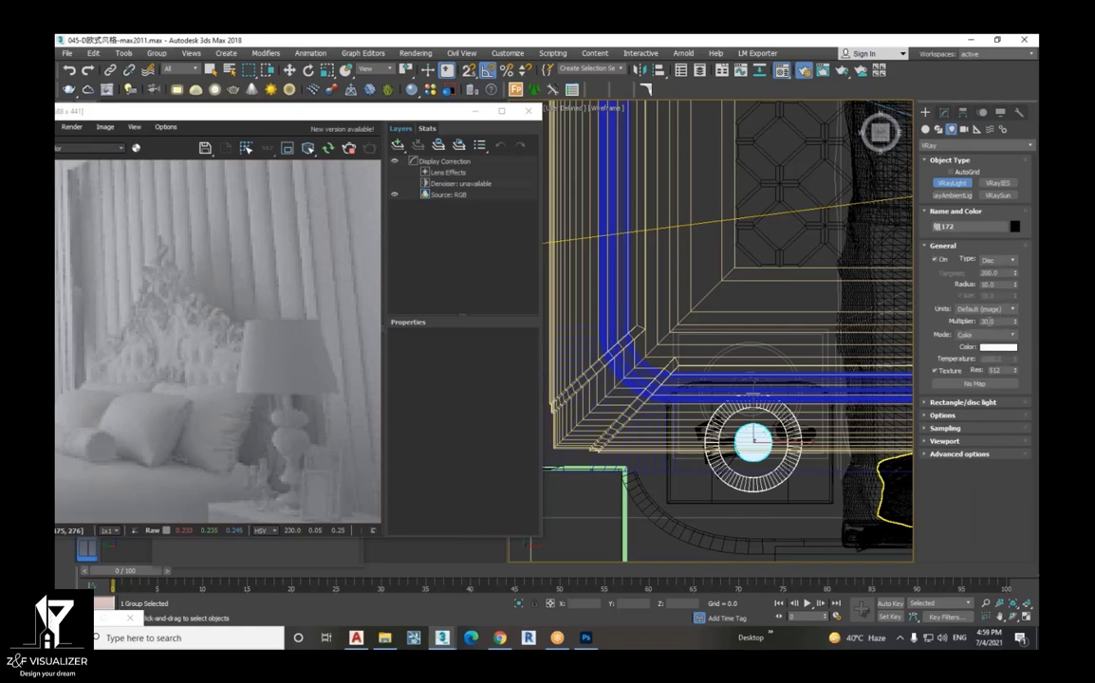
- Draw a disc VRayLight over the bedside table in the top view
scroll(752, 441, up, 2)
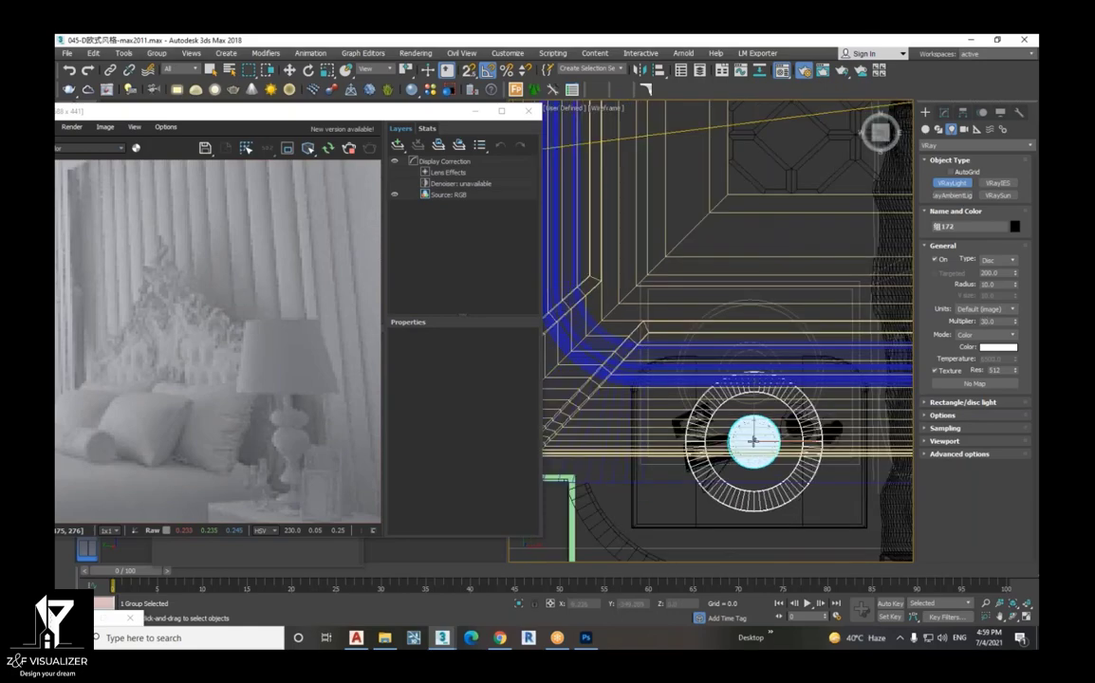
drag(752, 441, 783, 475)
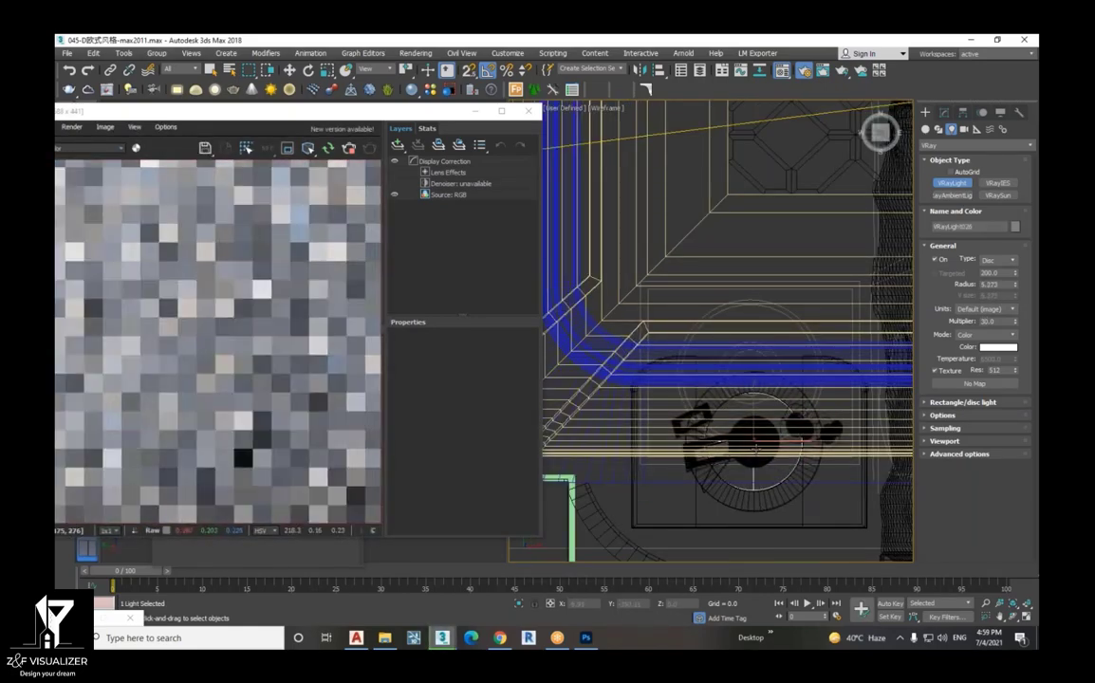
scroll(764, 451, down, 2)
scroll(759, 454, down, 2)
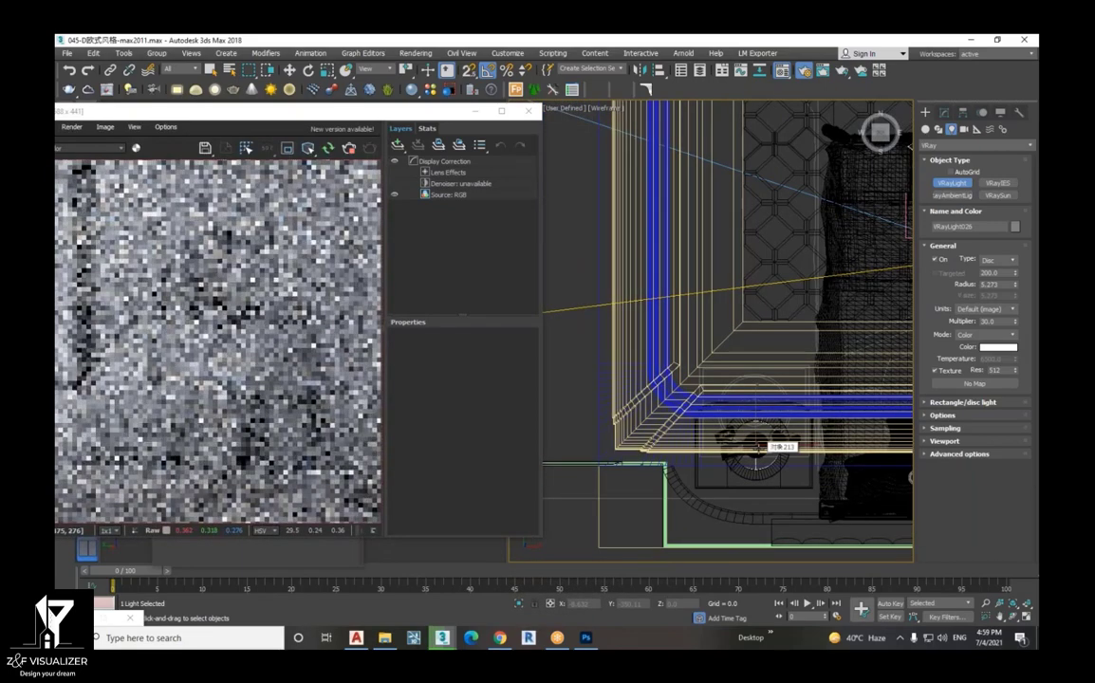
scroll(759, 453, down, 5)
scroll(769, 460, up, 5)
scroll(767, 475, up, 2)
scroll(767, 479, down, 4)
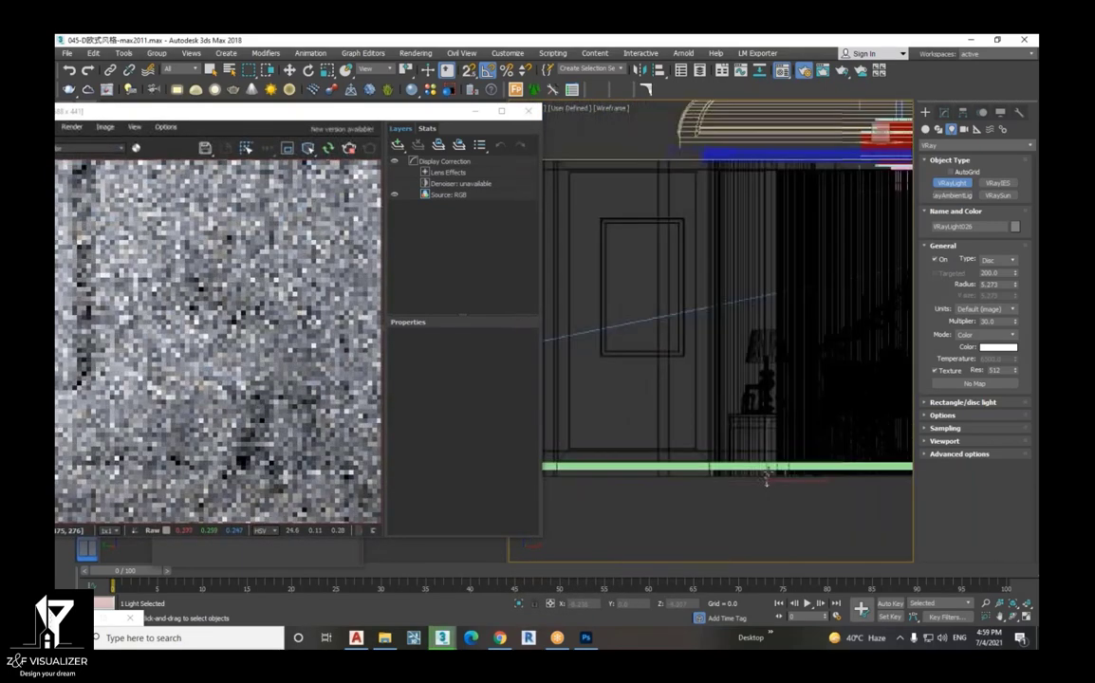
- Move the disc light upward into the bedside lamp
click(289, 70)
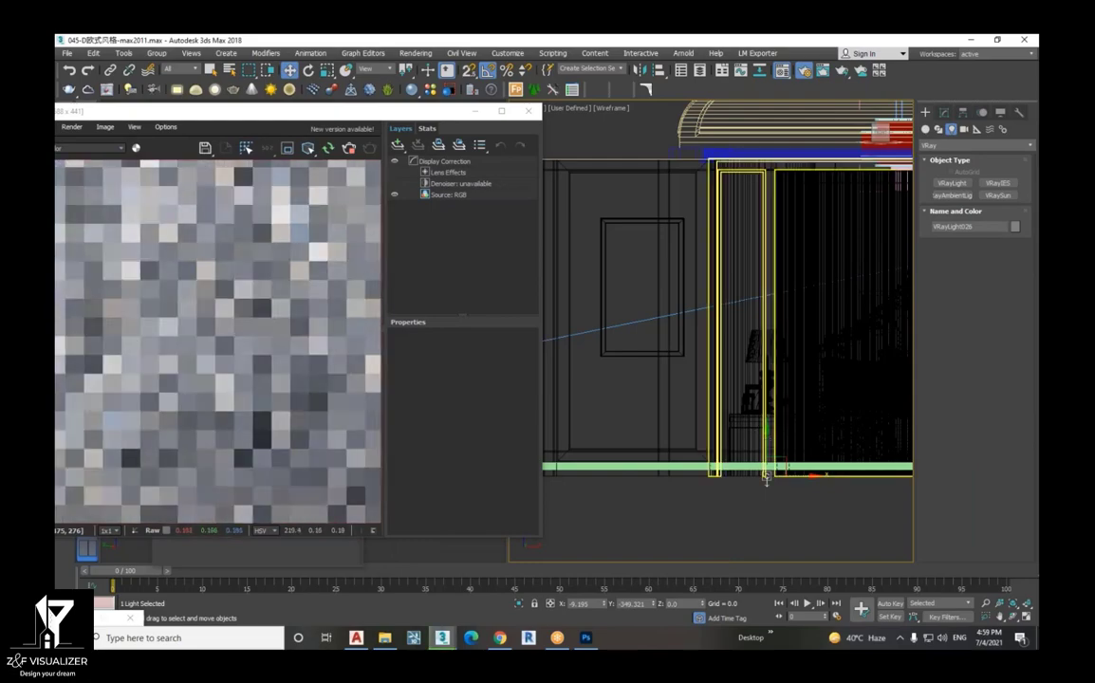
drag(789, 331, 794, 300)
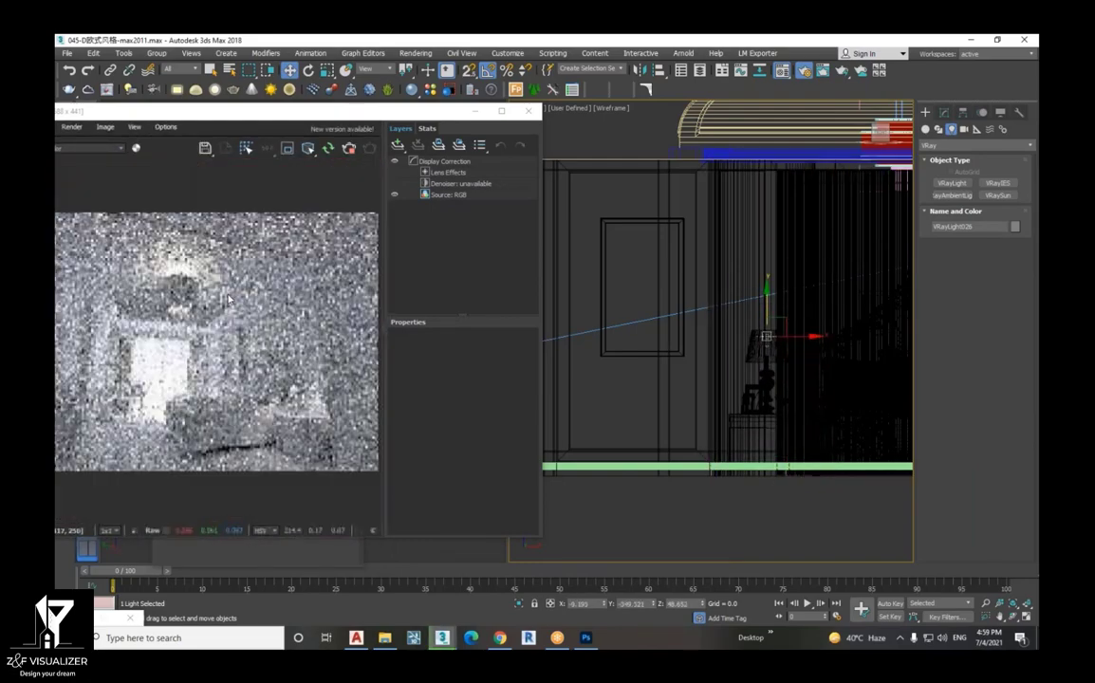
scroll(268, 377, up, 2)
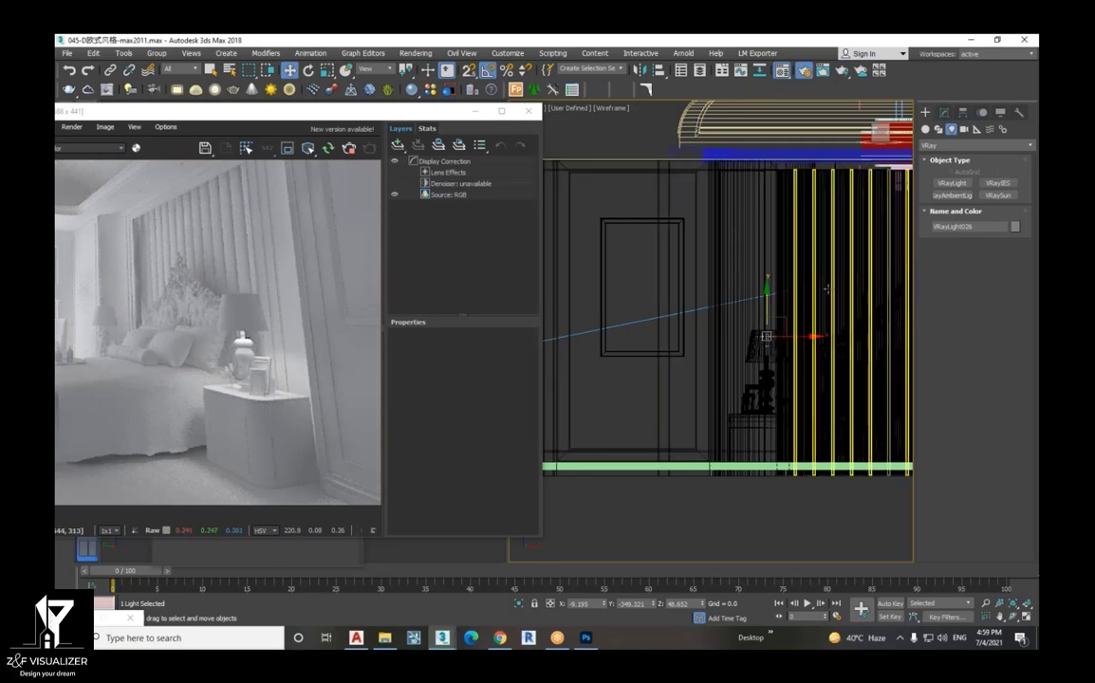
- Make the disc light Invisible and Double-sided, with Affect reflections turned off
click(951, 114)
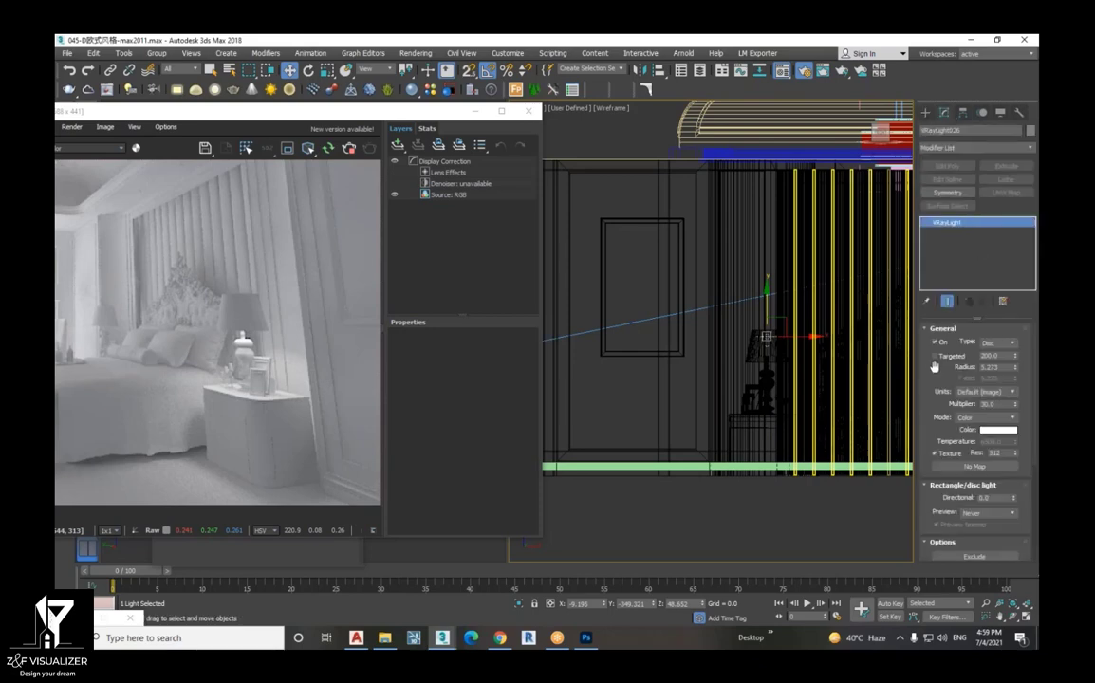
drag(935, 367, 926, 275)
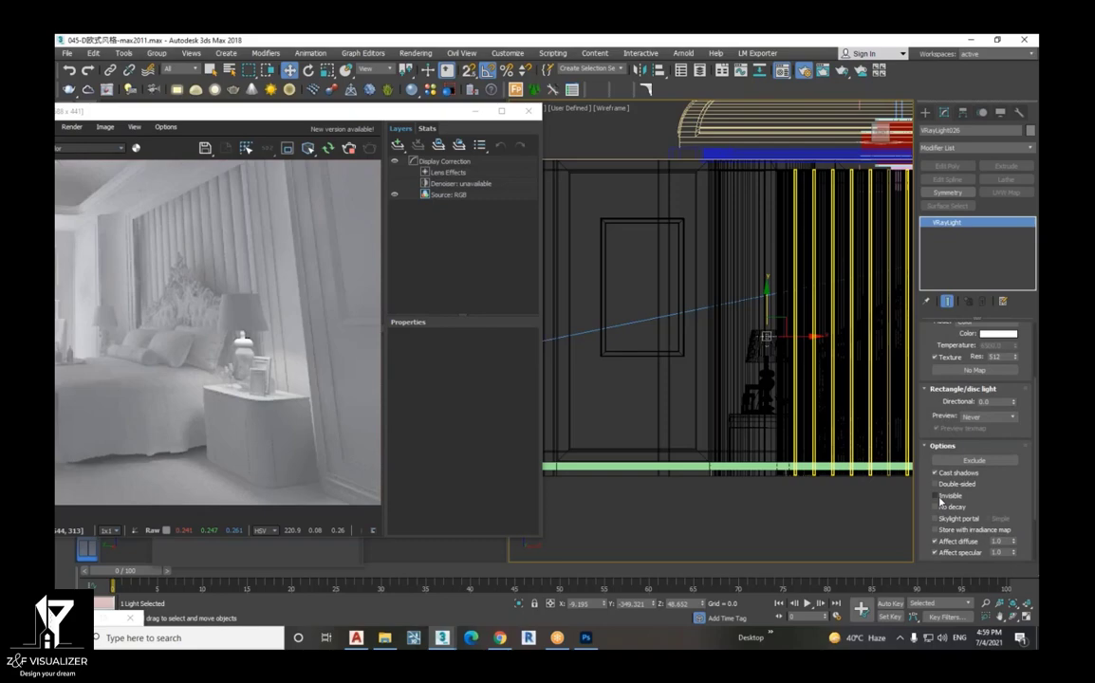
click(935, 495)
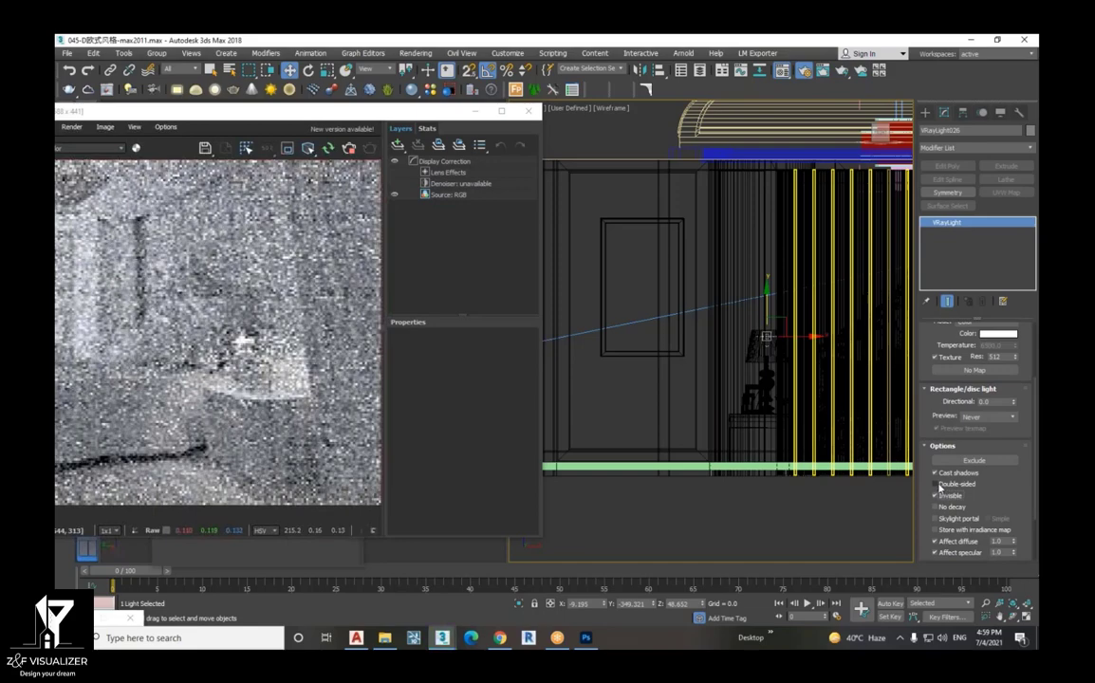
click(936, 485)
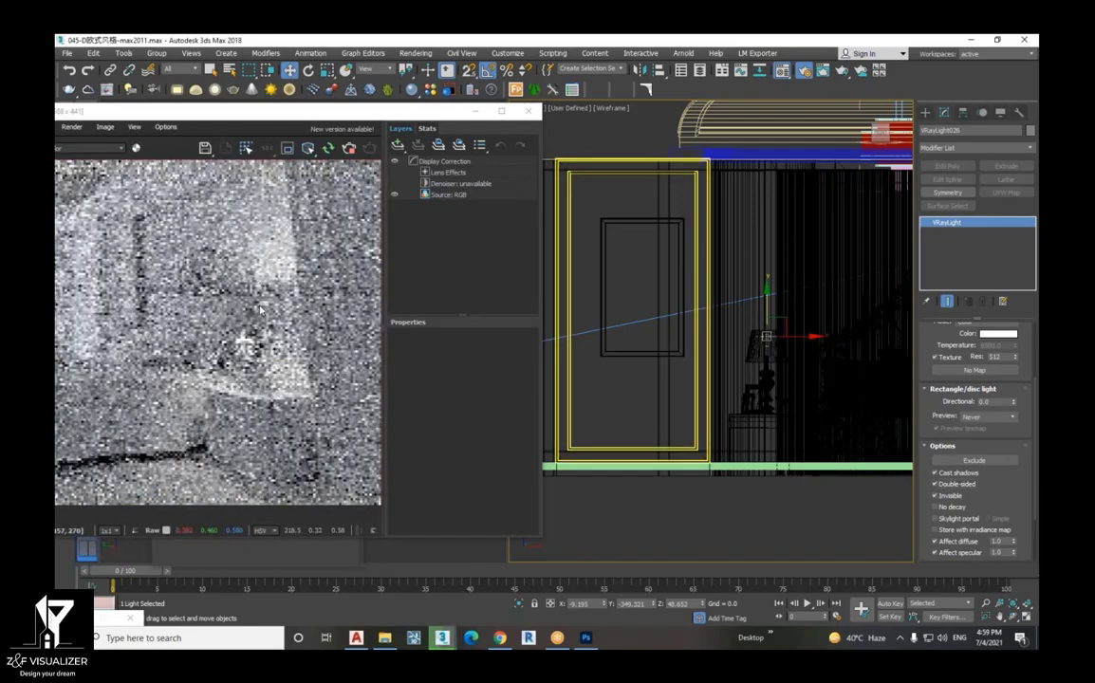
scroll(275, 270, down, 3)
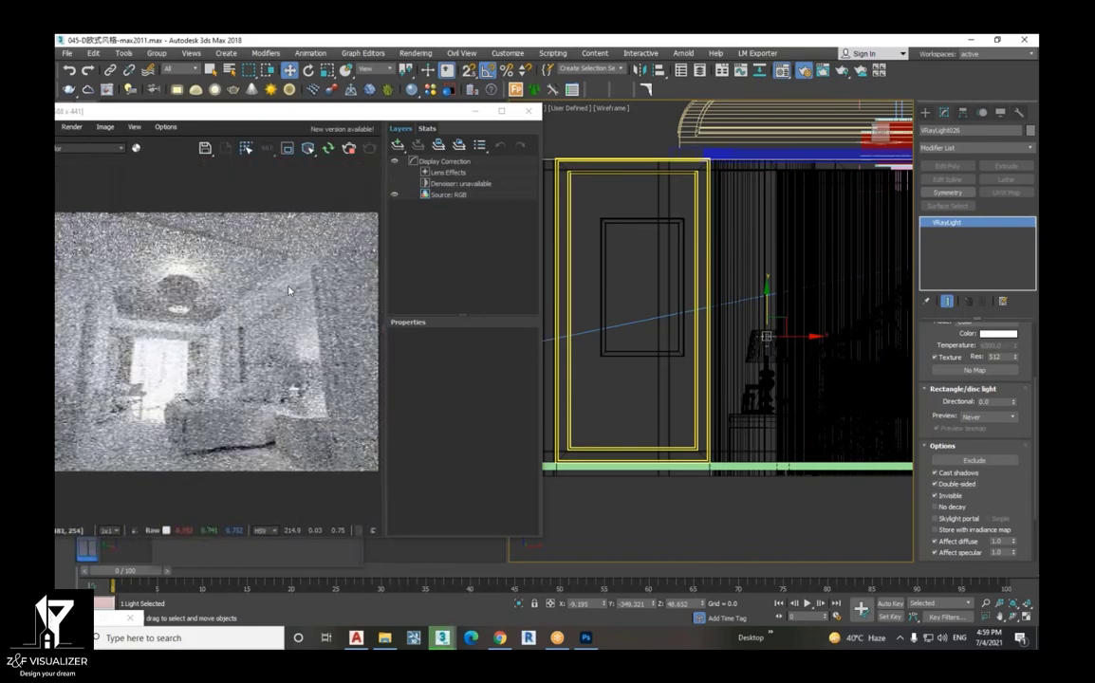
scroll(307, 397, up, 4)
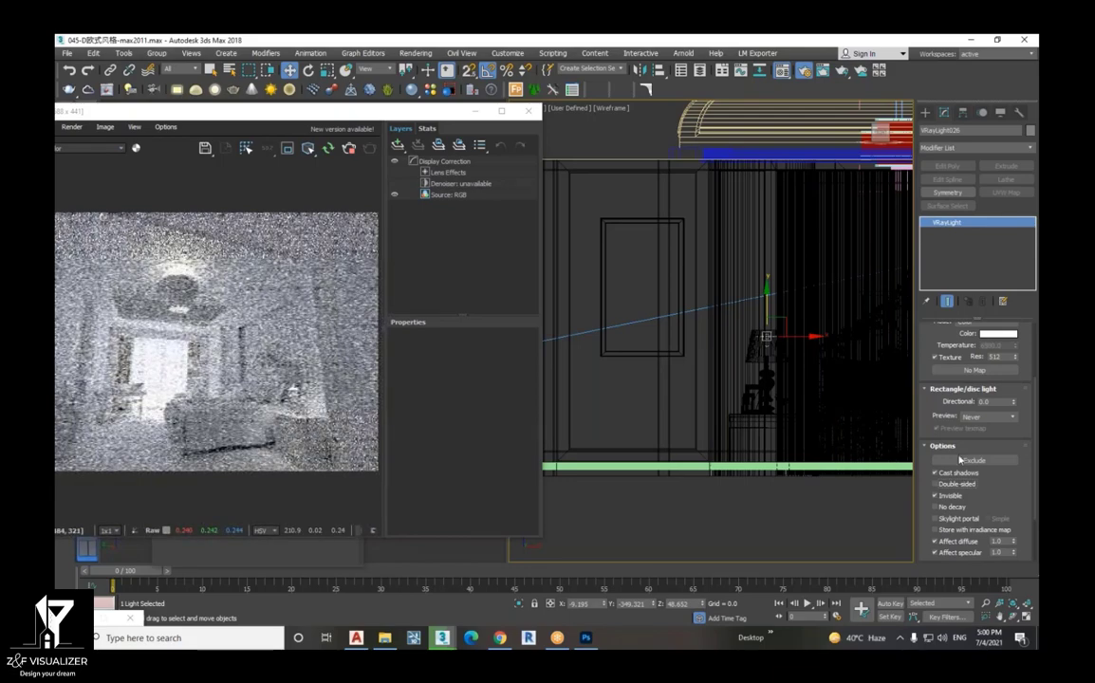
click(935, 485)
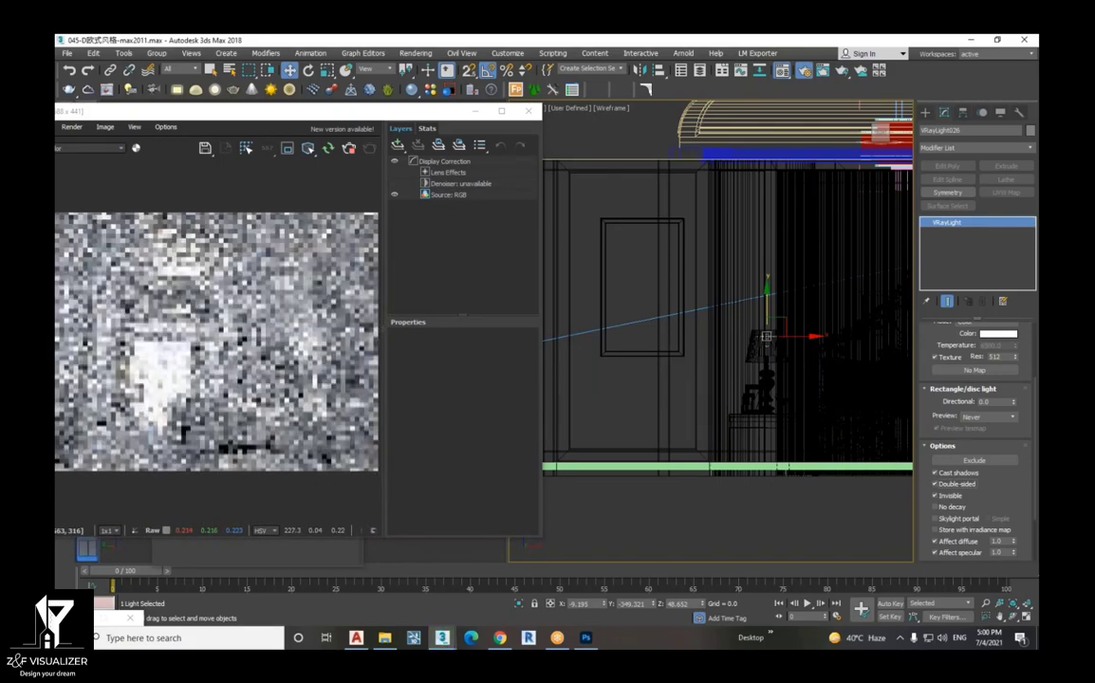
scroll(978, 436, down, 2)
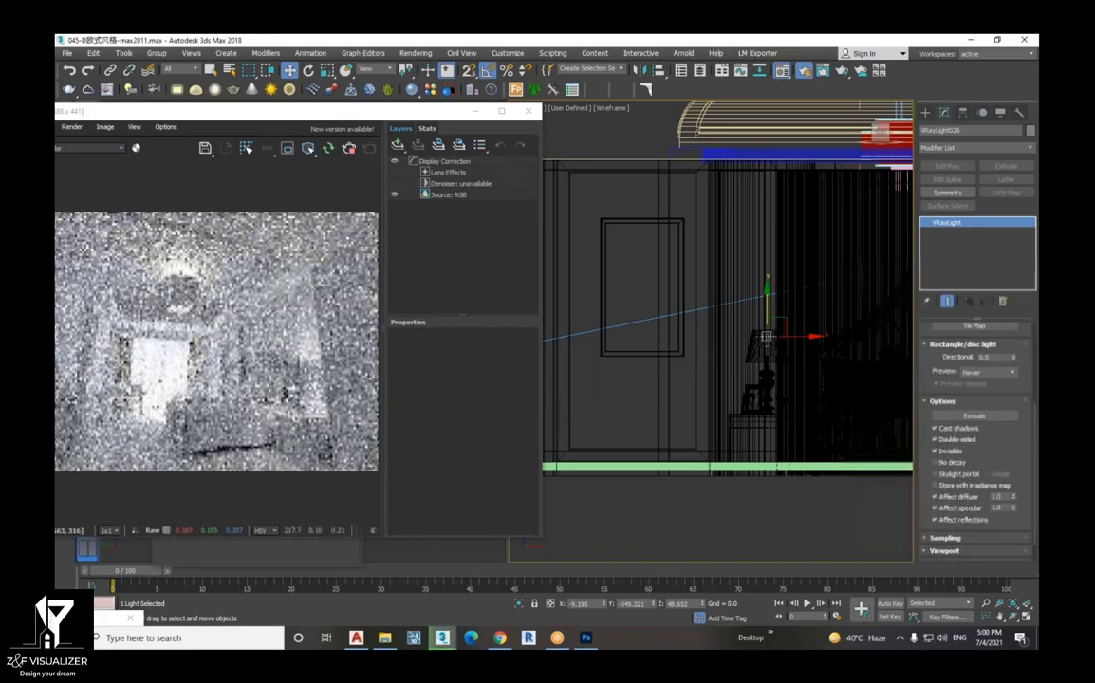
click(934, 519)
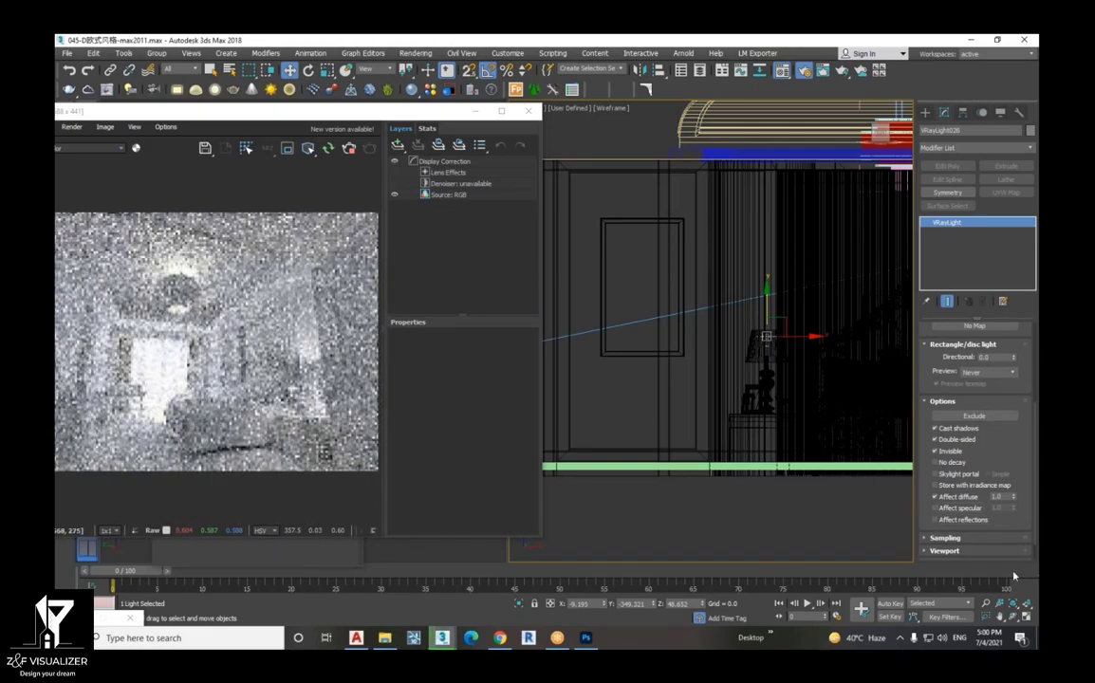
scroll(935, 401, up, 3)
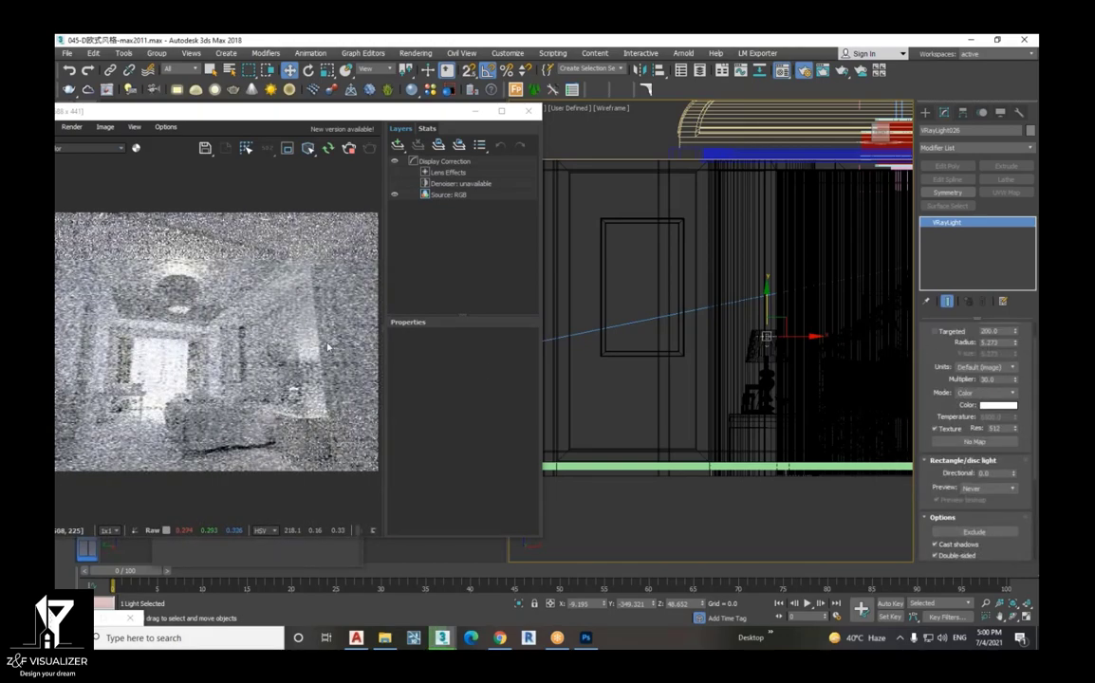
scroll(316, 327, up, 3)
scroll(304, 370, down, 2)
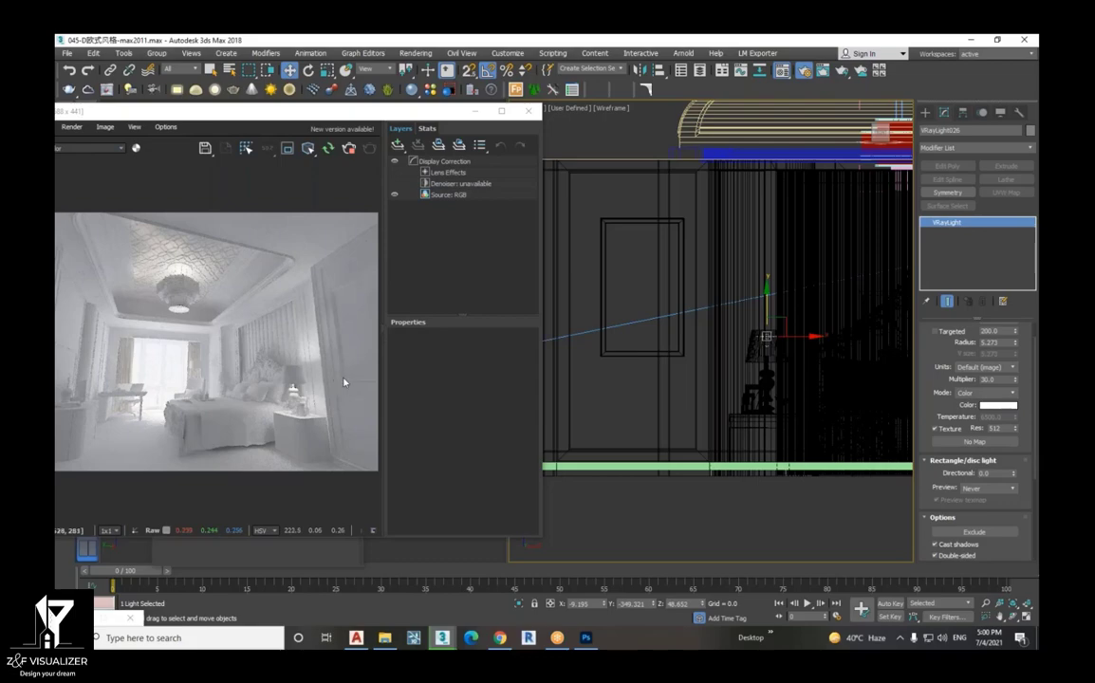
- Switch the lamp's disc light to Temperature mode at 3500
click(987, 392)
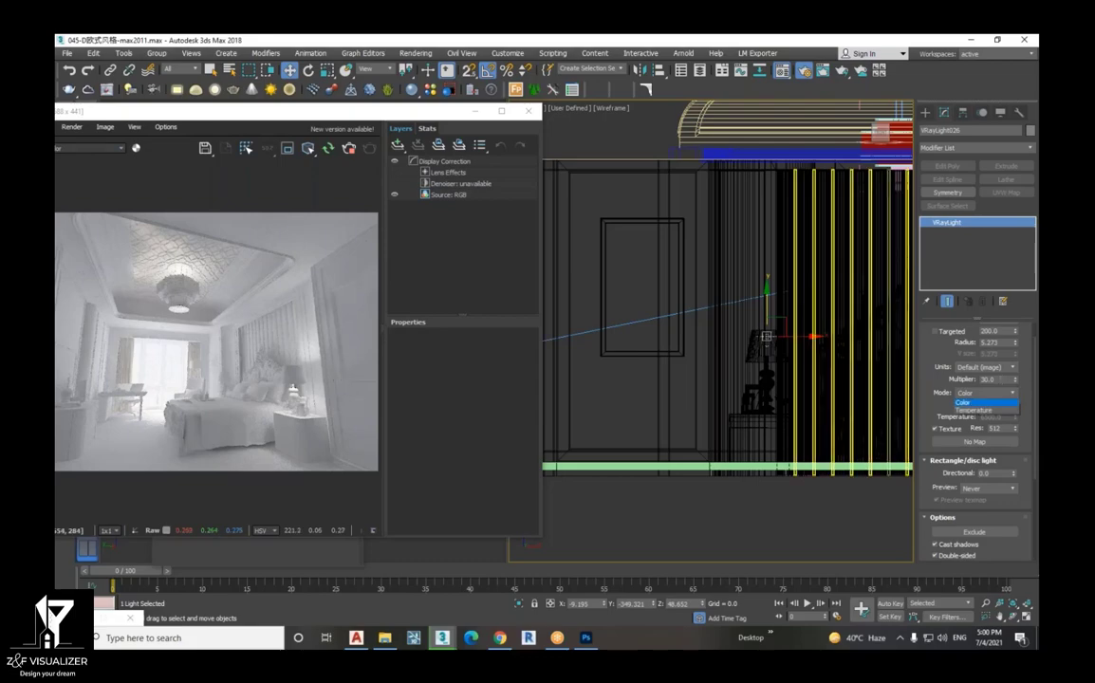
click(976, 412)
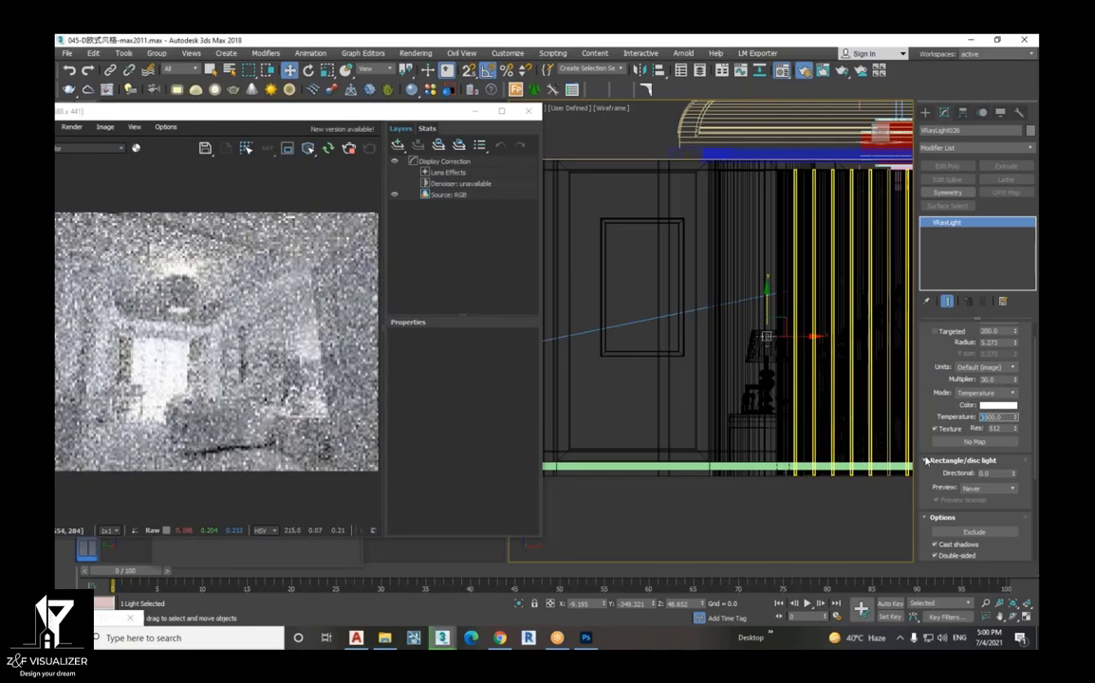
text(3500)
key(Return)
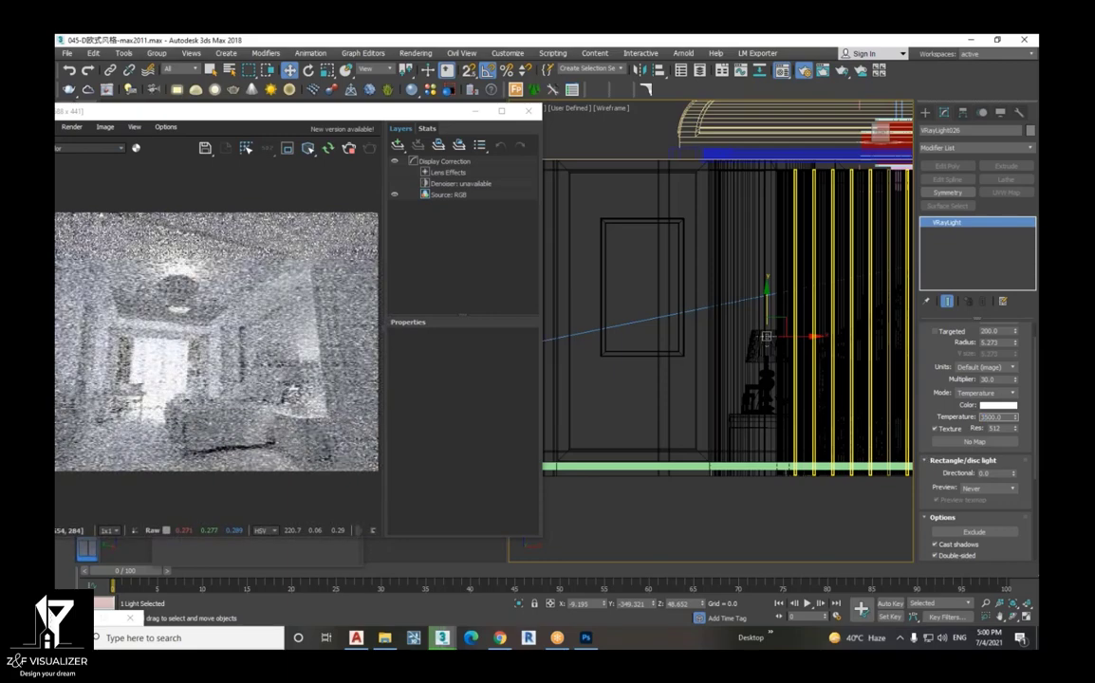
scroll(329, 306, up, 5)
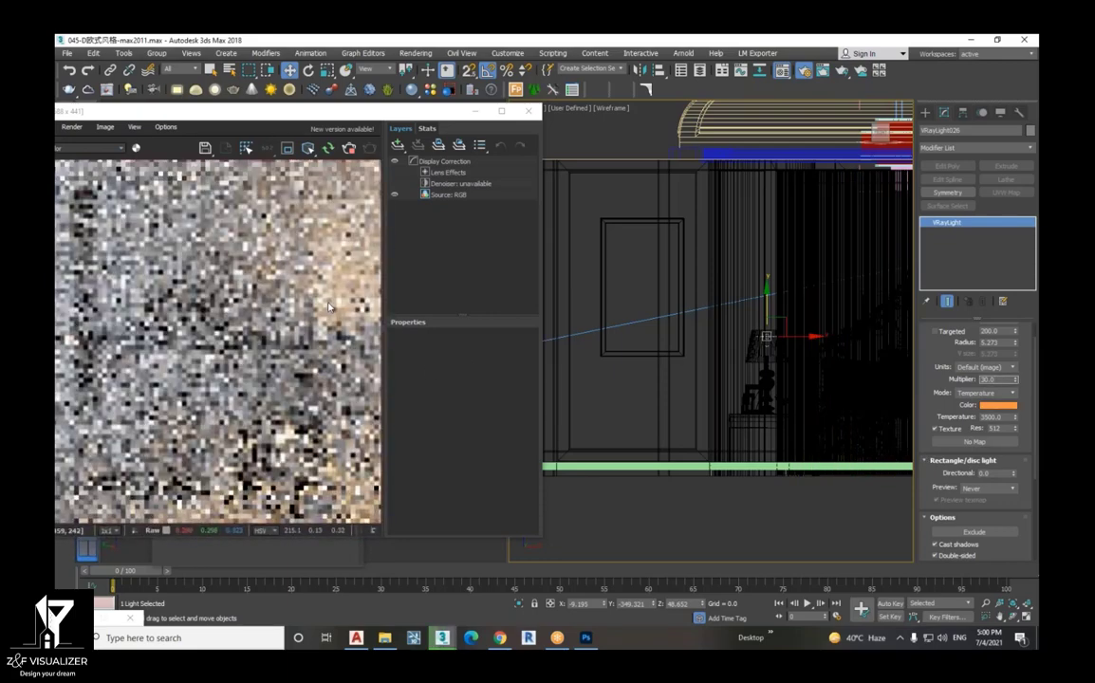
scroll(330, 306, down, 3)
scroll(322, 314, down, 2)
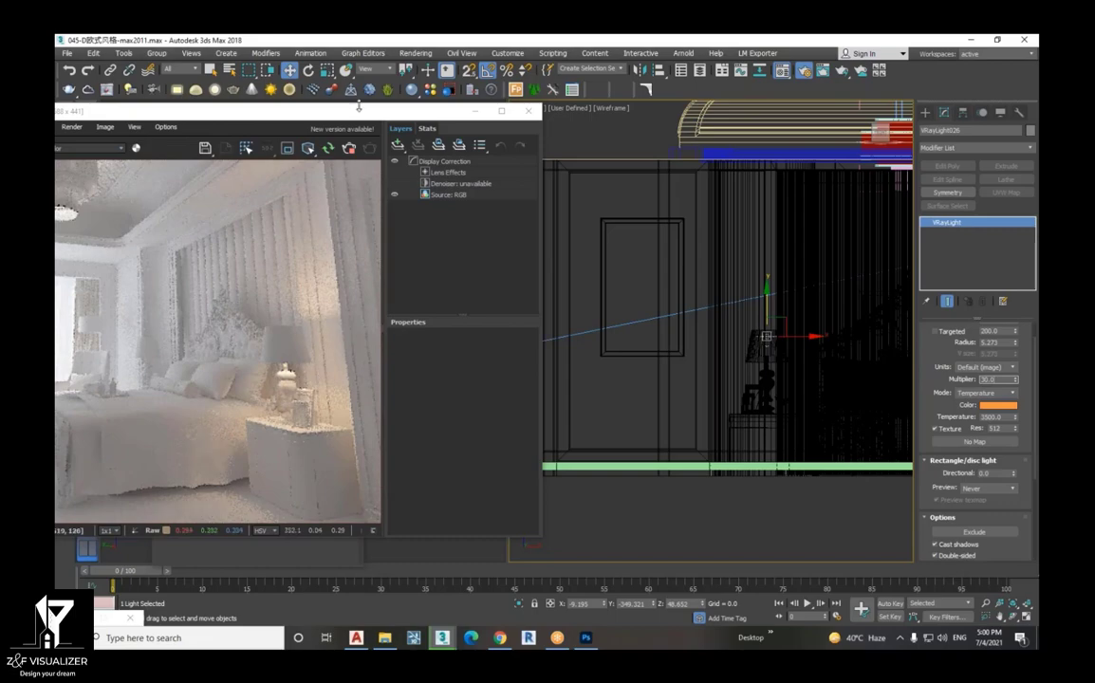
drag(380, 109, 438, 94)
scroll(298, 335, up, 3)
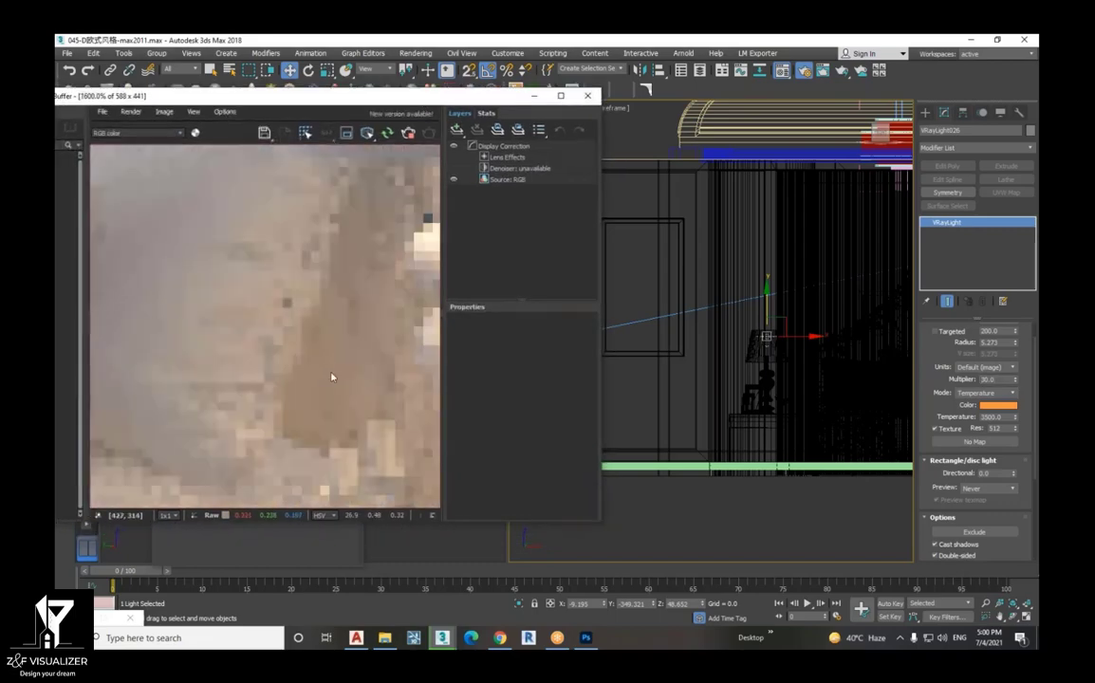
scroll(383, 411, down, 2)
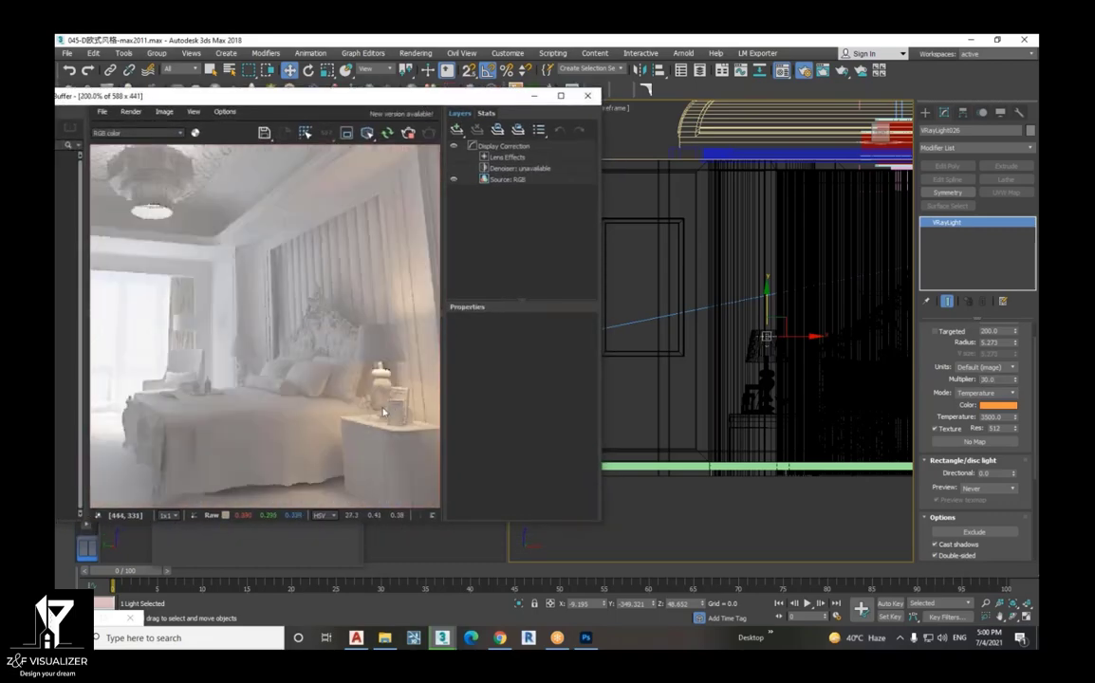
scroll(385, 416, up, 2)
scroll(390, 429, down, 2)
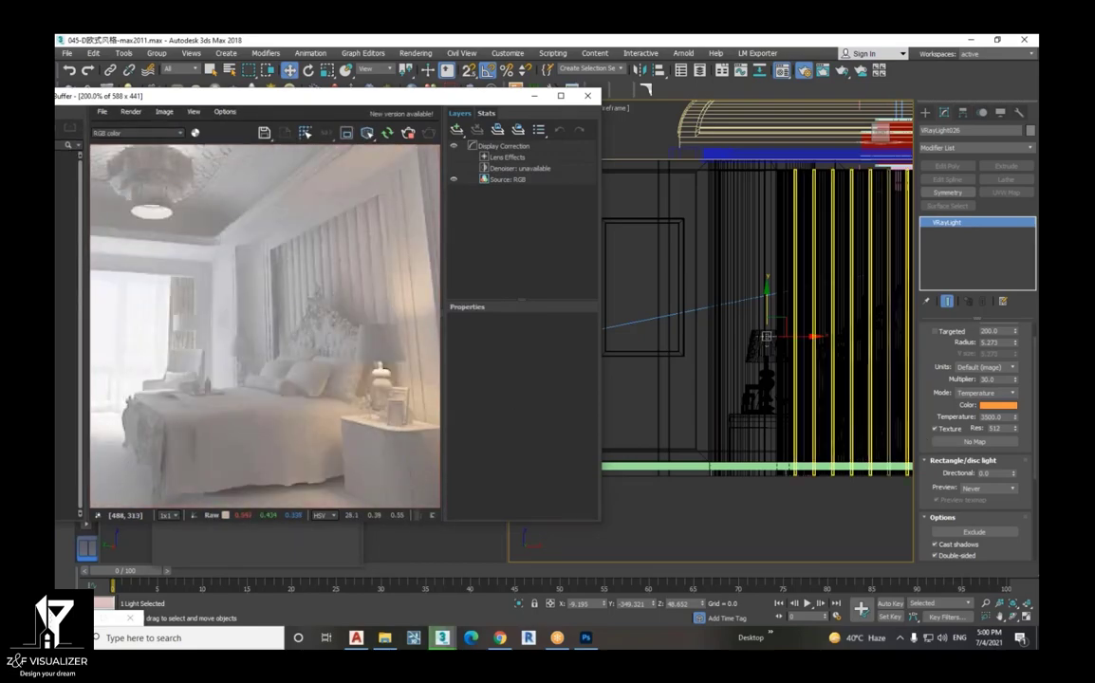
- Raise the disc light's colour temperature to 4500 and check the render
double_click(997, 417)
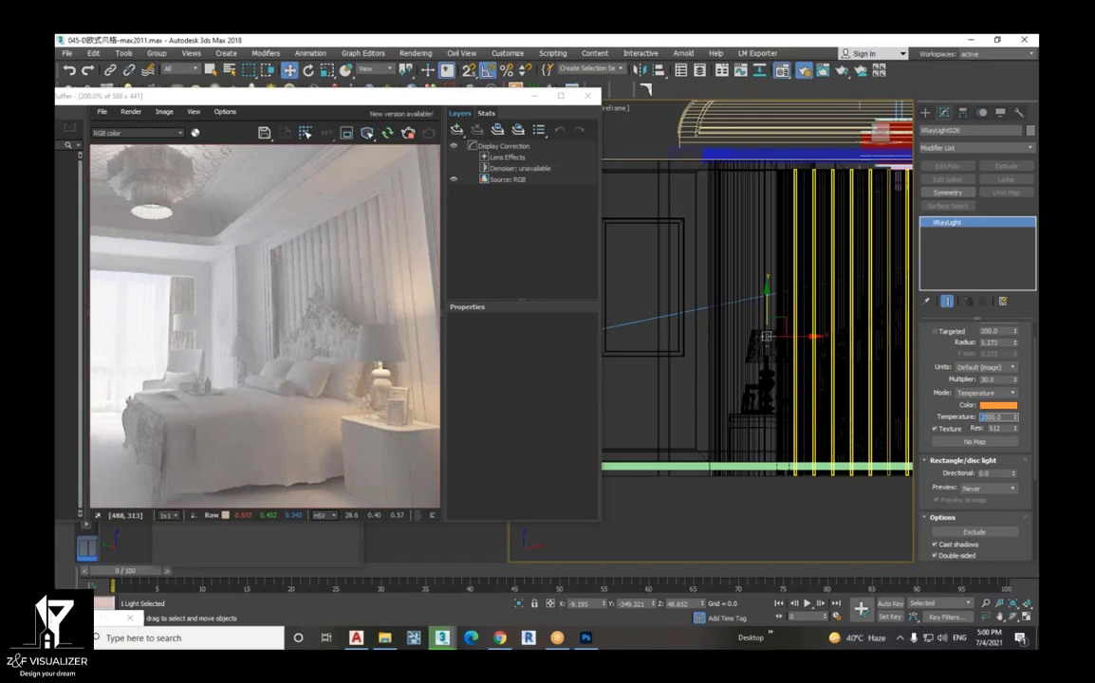
text(4500)
key(Return)
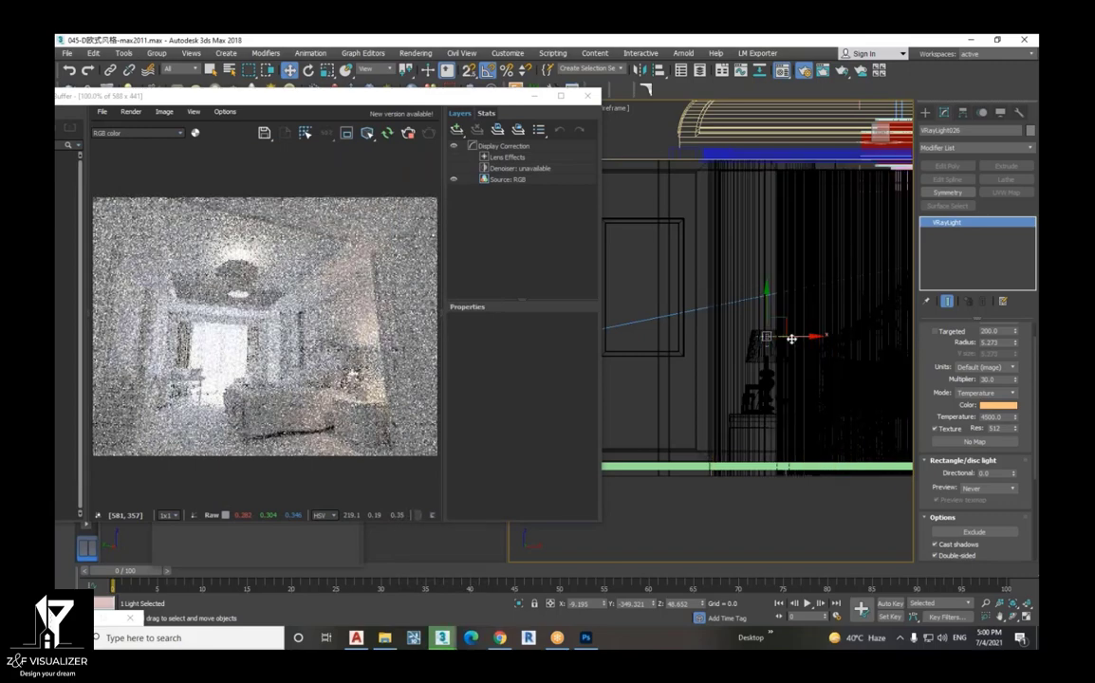
scroll(790, 338, up, 5)
scroll(790, 338, up, 2)
scroll(791, 338, down, 2)
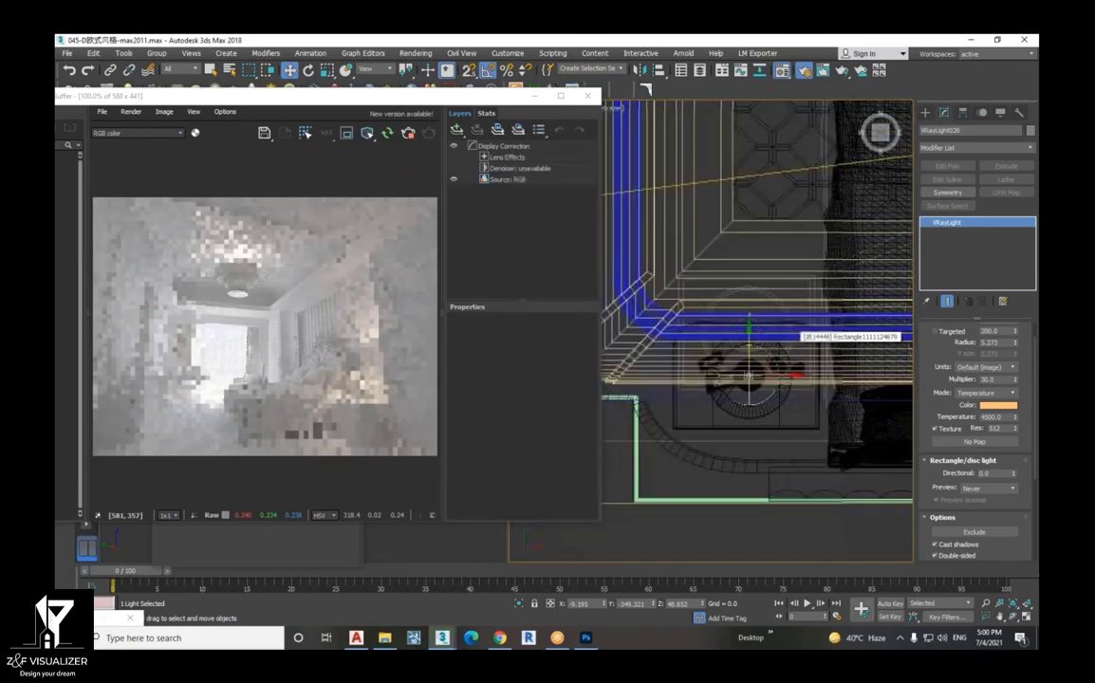
scroll(791, 338, down, 5)
scroll(791, 338, down, 1)
scroll(845, 375, up, 2)
scroll(845, 375, down, 2)
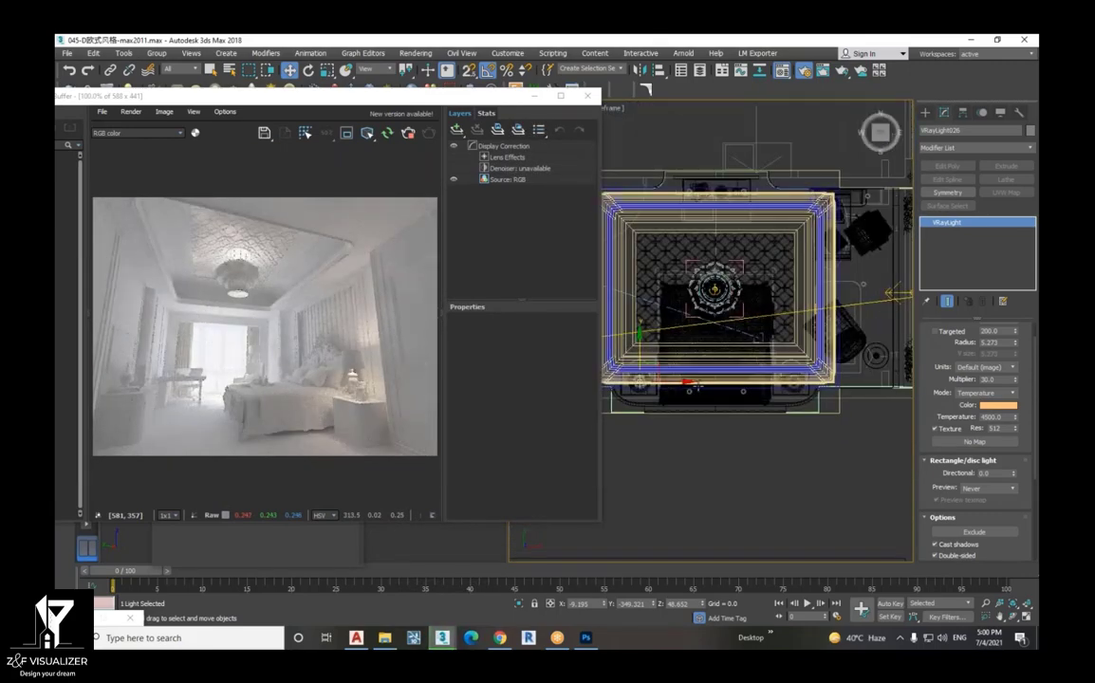
- Make an Instance copy of lamp light VRayLight027, placed to the right of the original
shift+drag(667, 383, 821, 405)
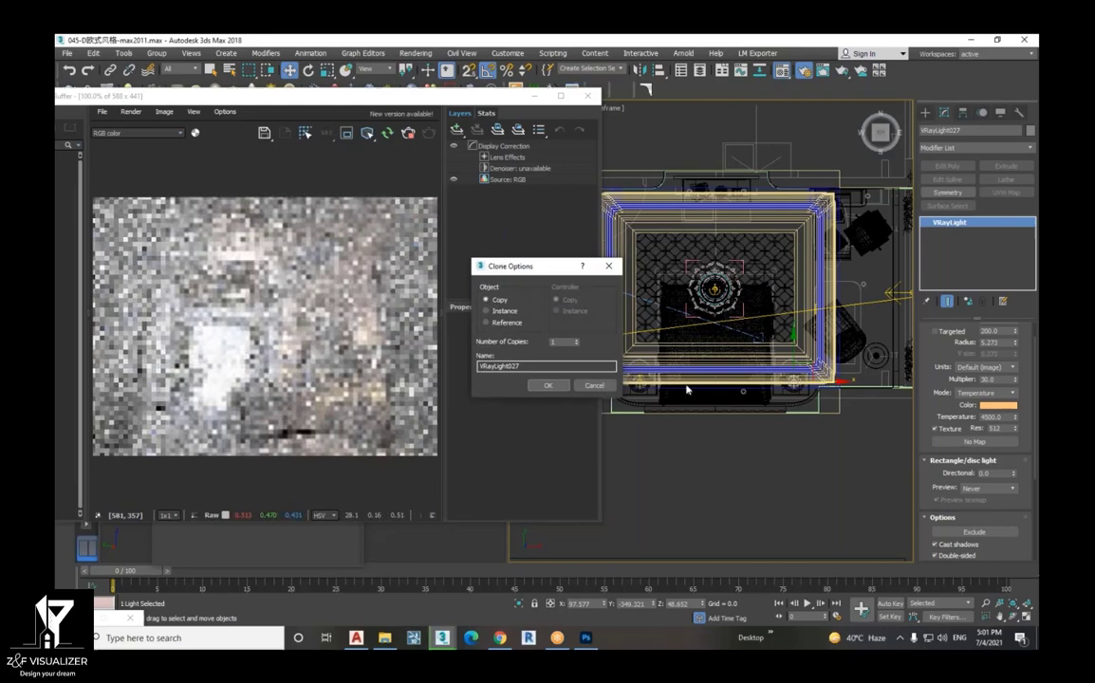
click(501, 311)
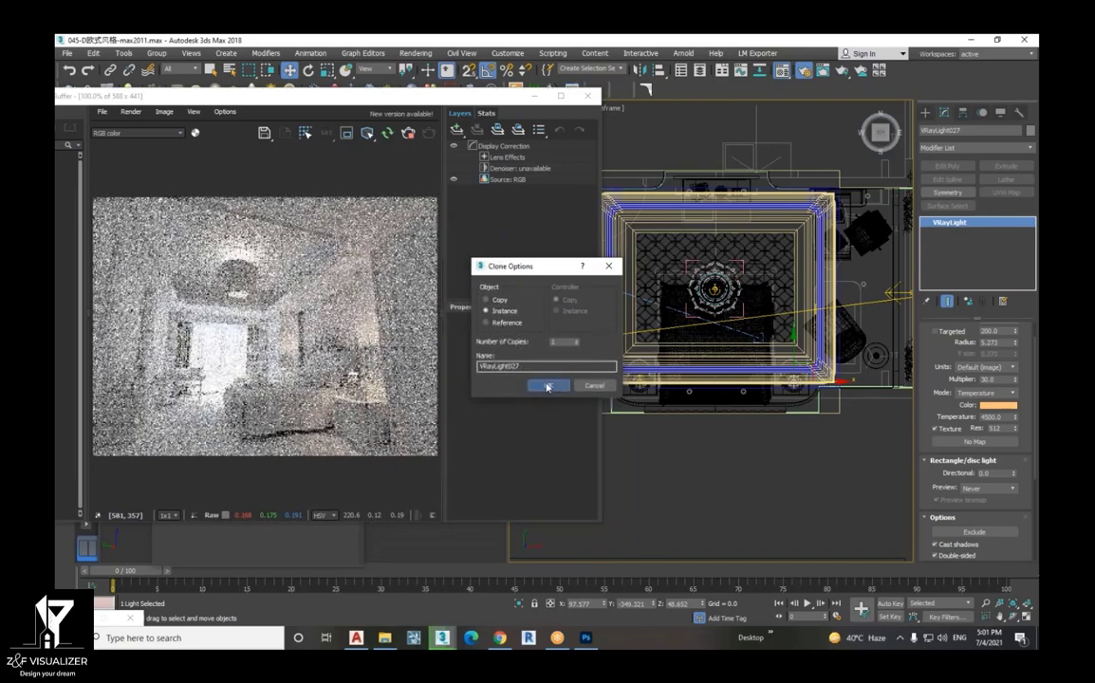
click(547, 386)
scroll(297, 359, up, 2)
scroll(323, 359, up, 1)
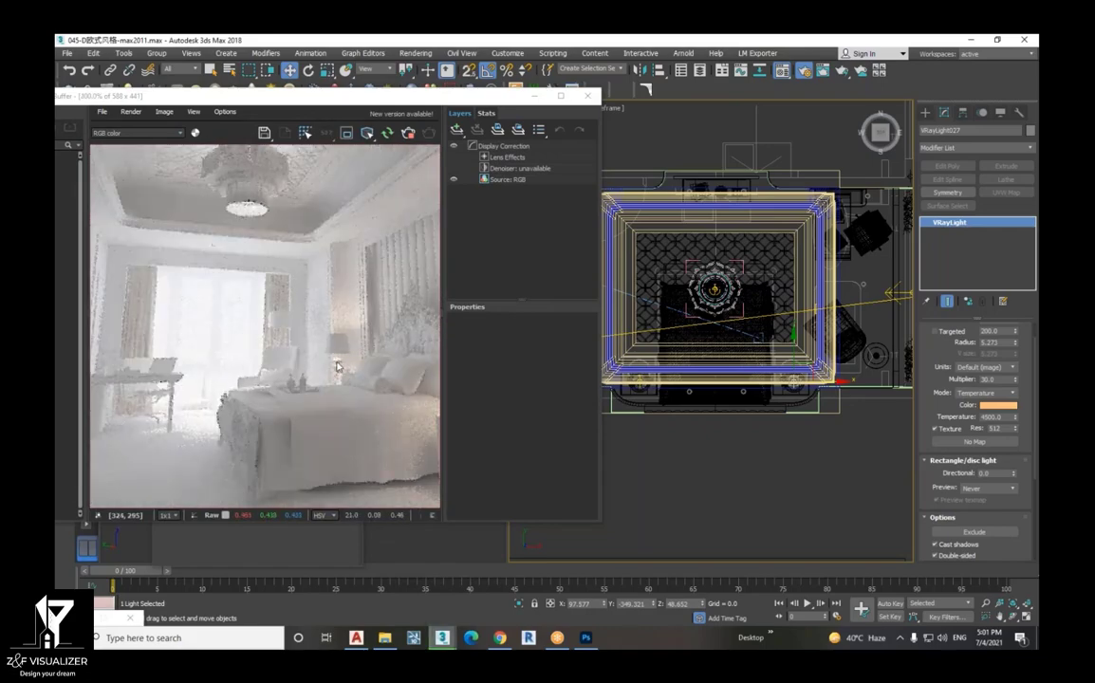
scroll(337, 367, down, 1)
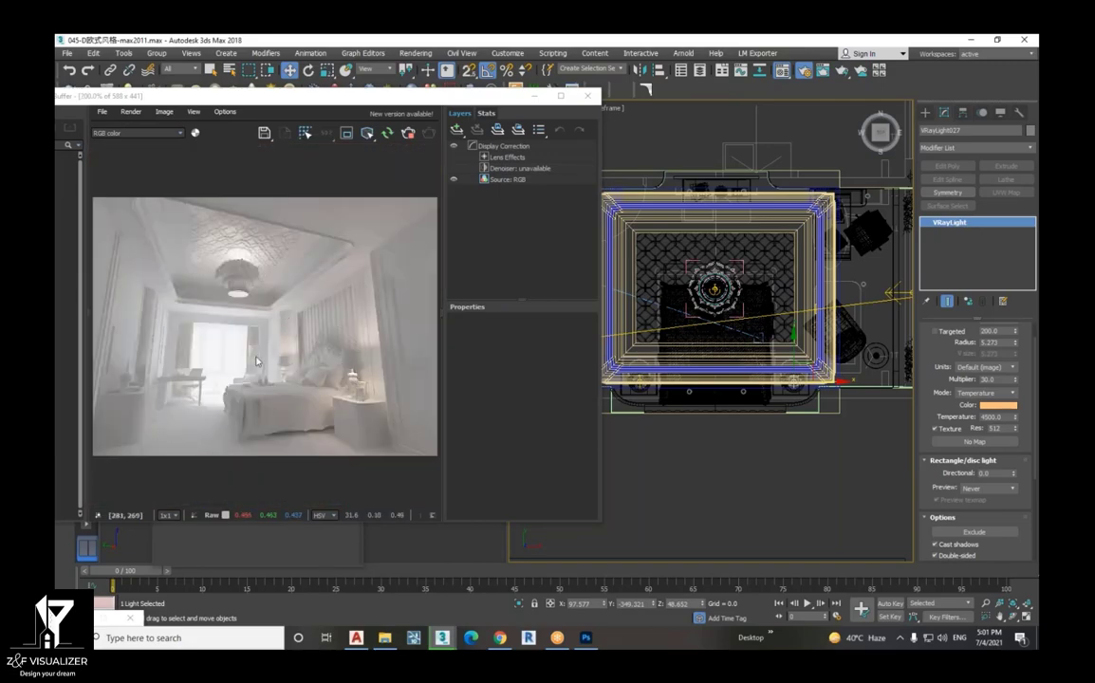
scroll(256, 362, up, 1)
scroll(262, 349, up, 1)
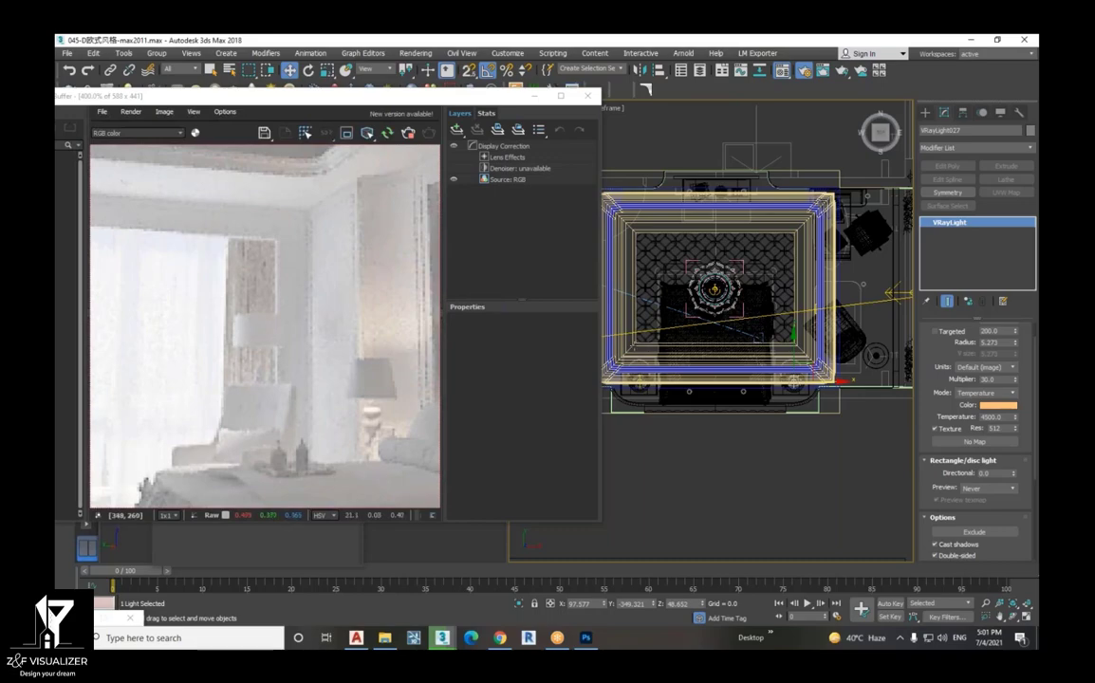
scroll(608, 355, down, 2)
scroll(742, 372, up, 1)
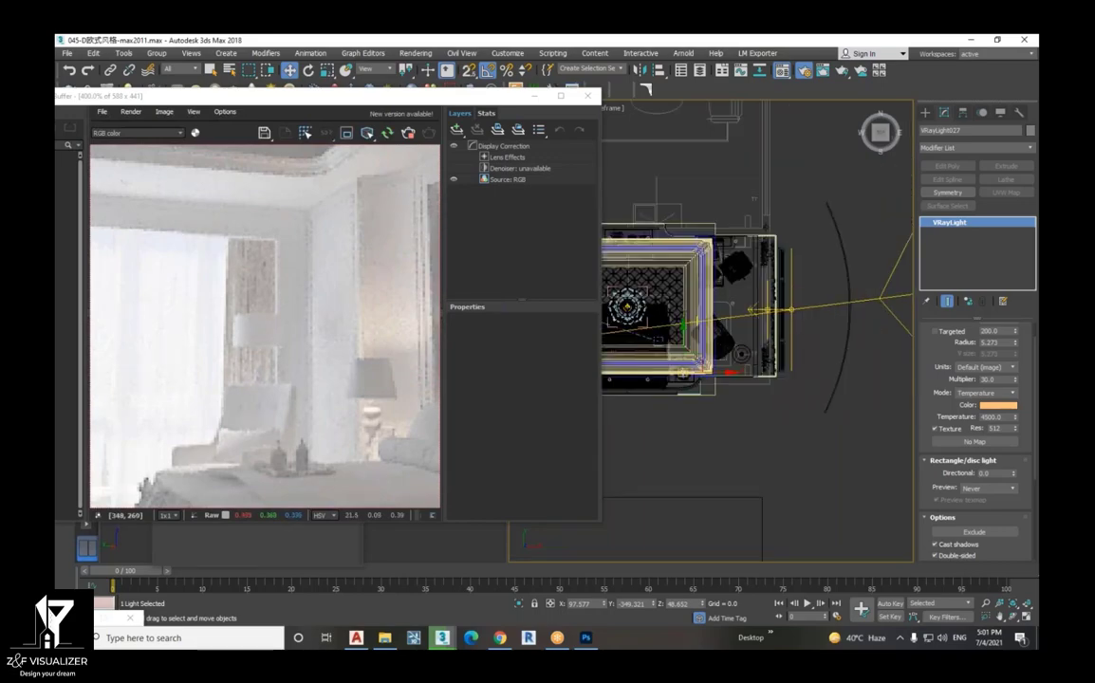
scroll(743, 353, up, 1)
scroll(749, 349, up, 1)
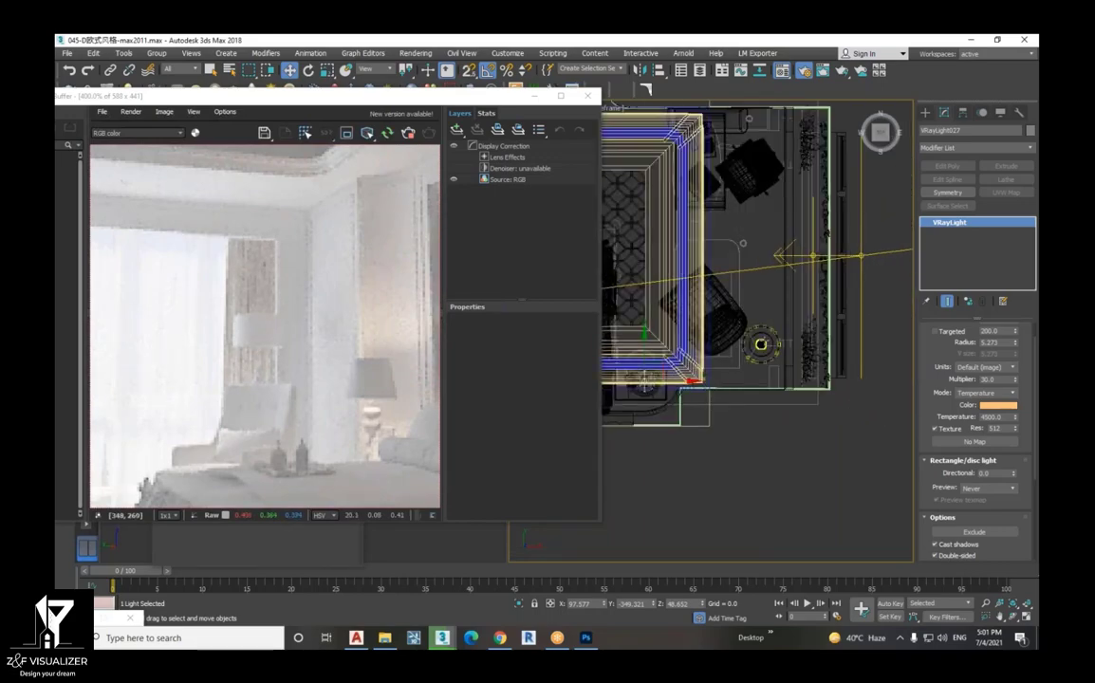
scroll(757, 345, up, 2)
scroll(758, 346, up, 2)
scroll(756, 349, up, 2)
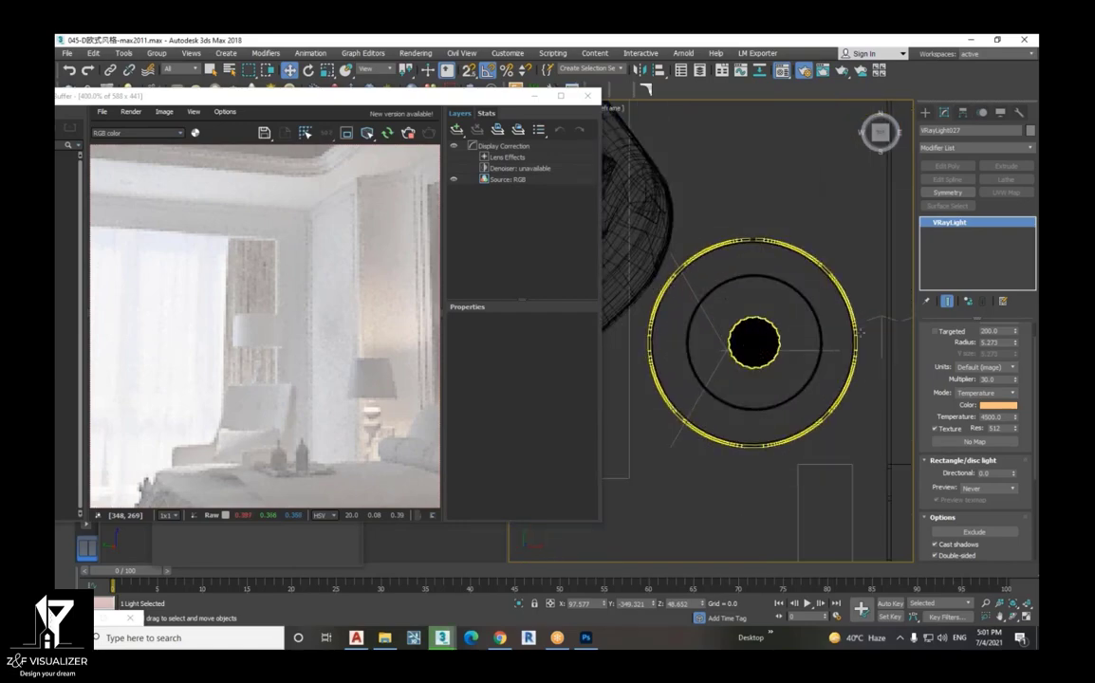
click(925, 112)
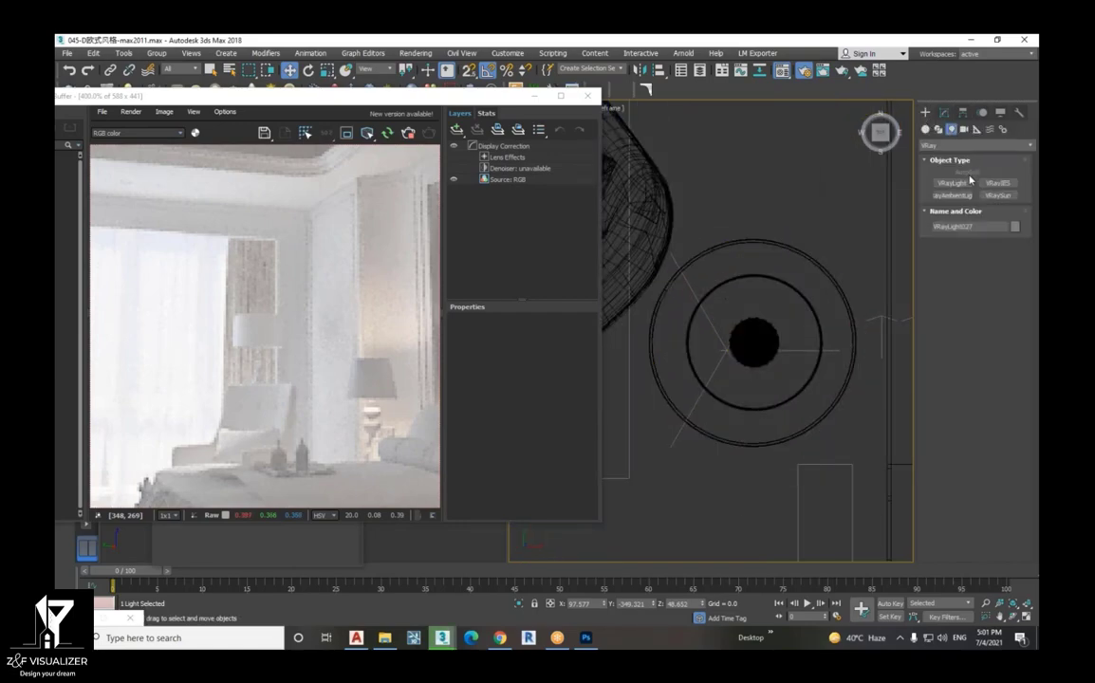
scroll(783, 335, down, 5)
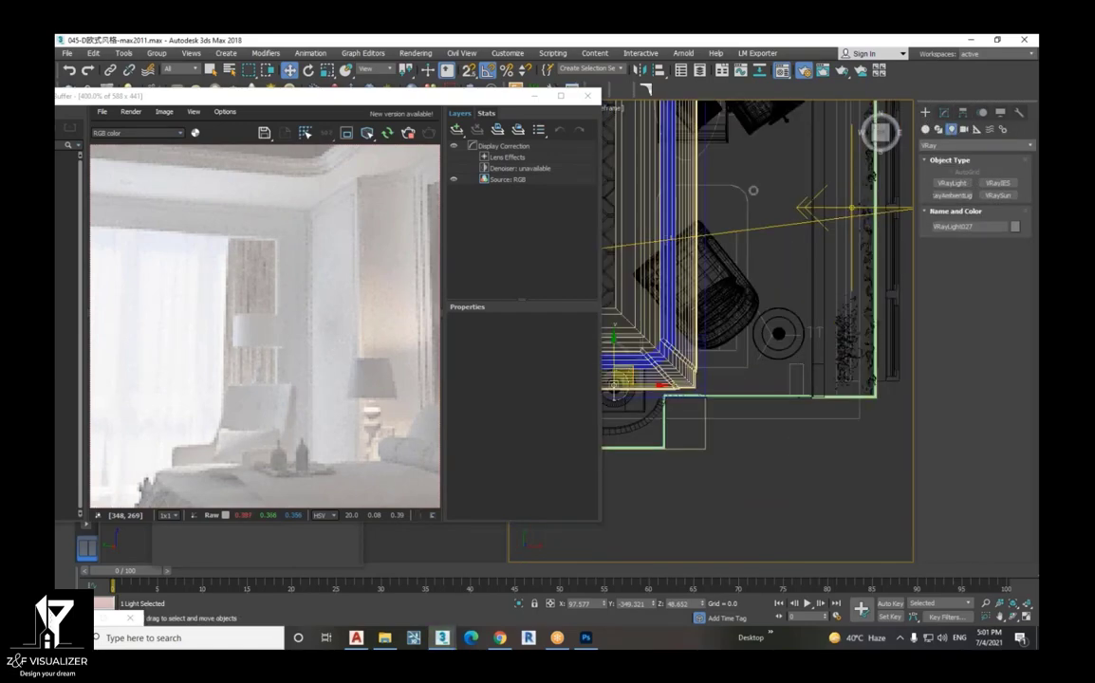
drag(778, 333, 799, 323)
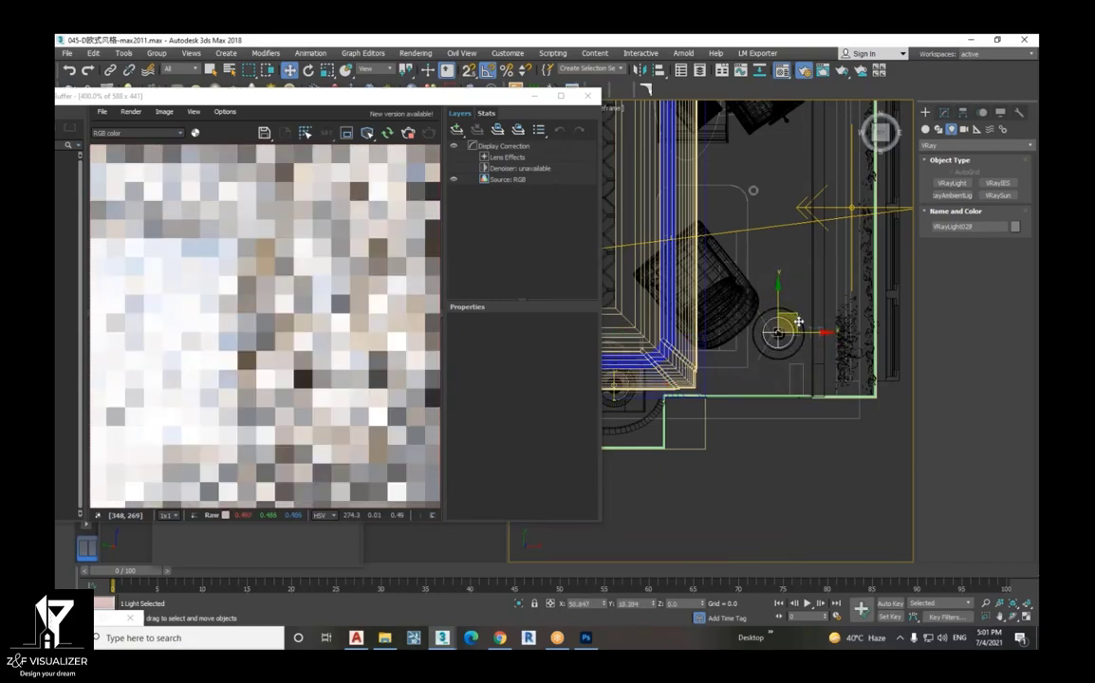
shift+drag(799, 323, 802, 321)
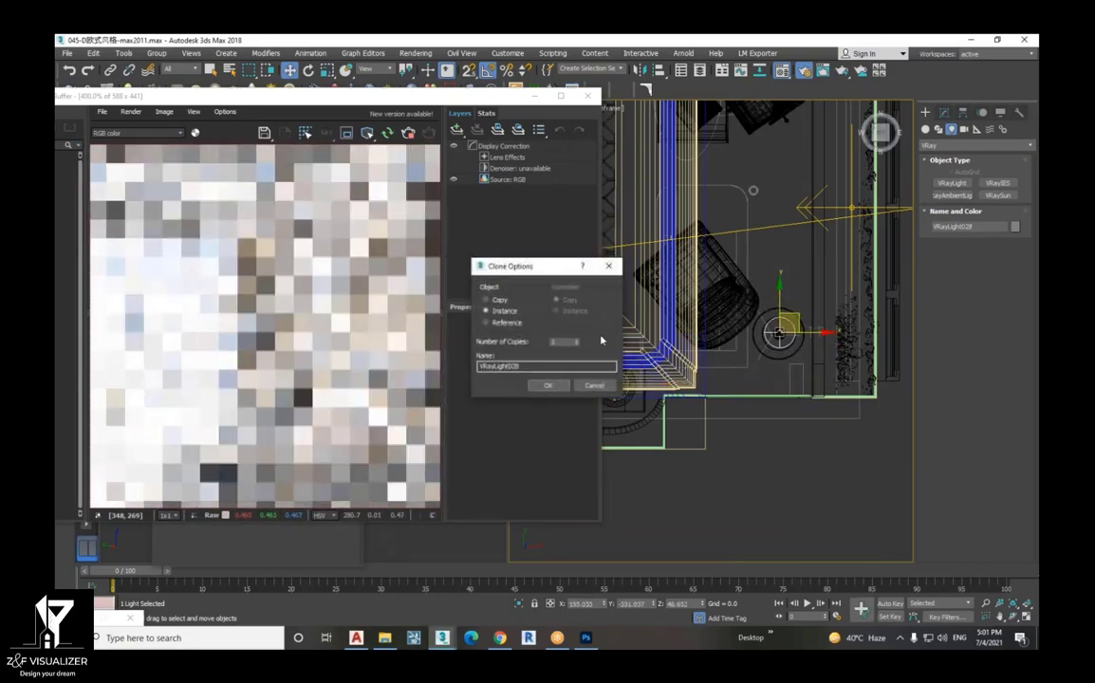
click(486, 300)
click(548, 385)
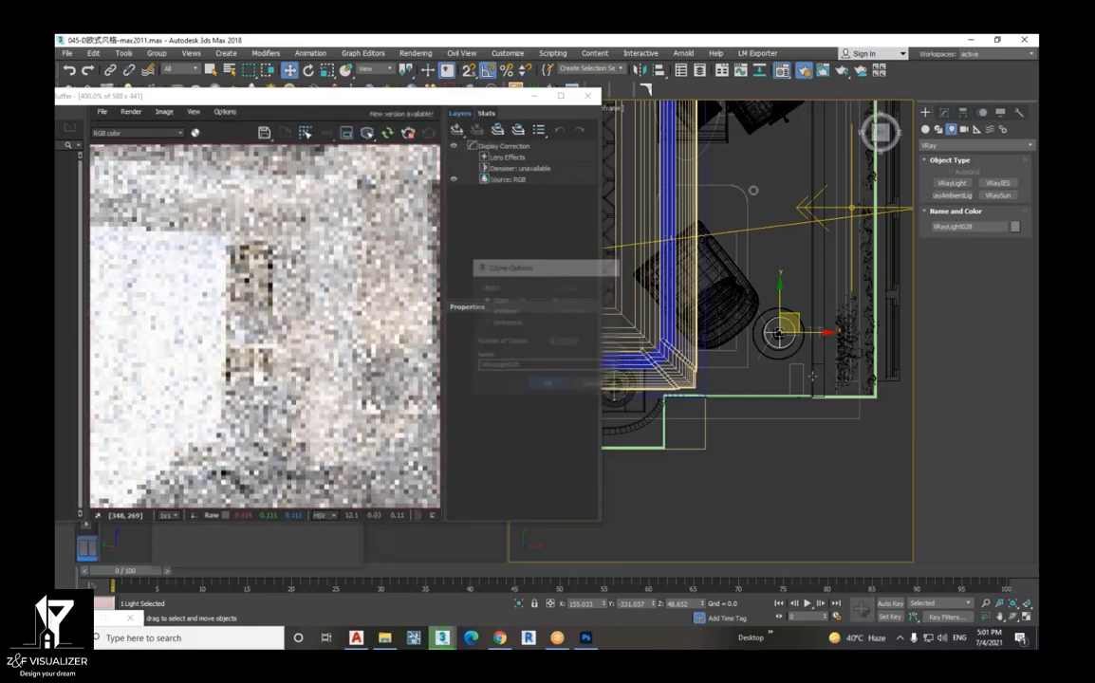
scroll(795, 328, up, 2)
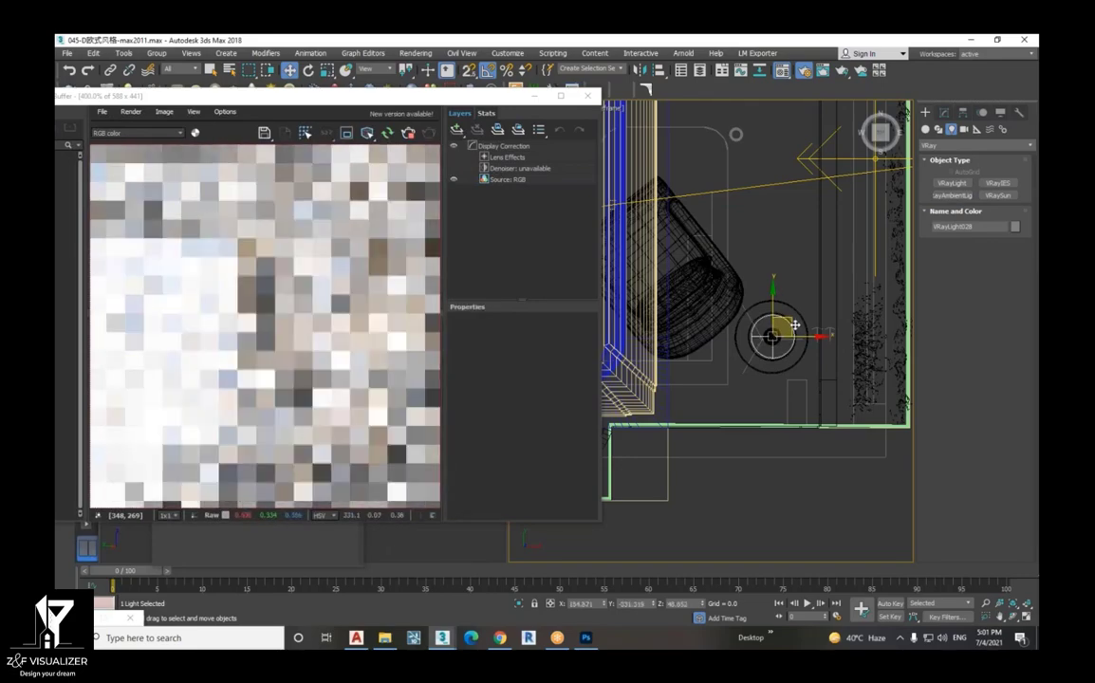
alt+middle_drag(796, 327, 782, 481)
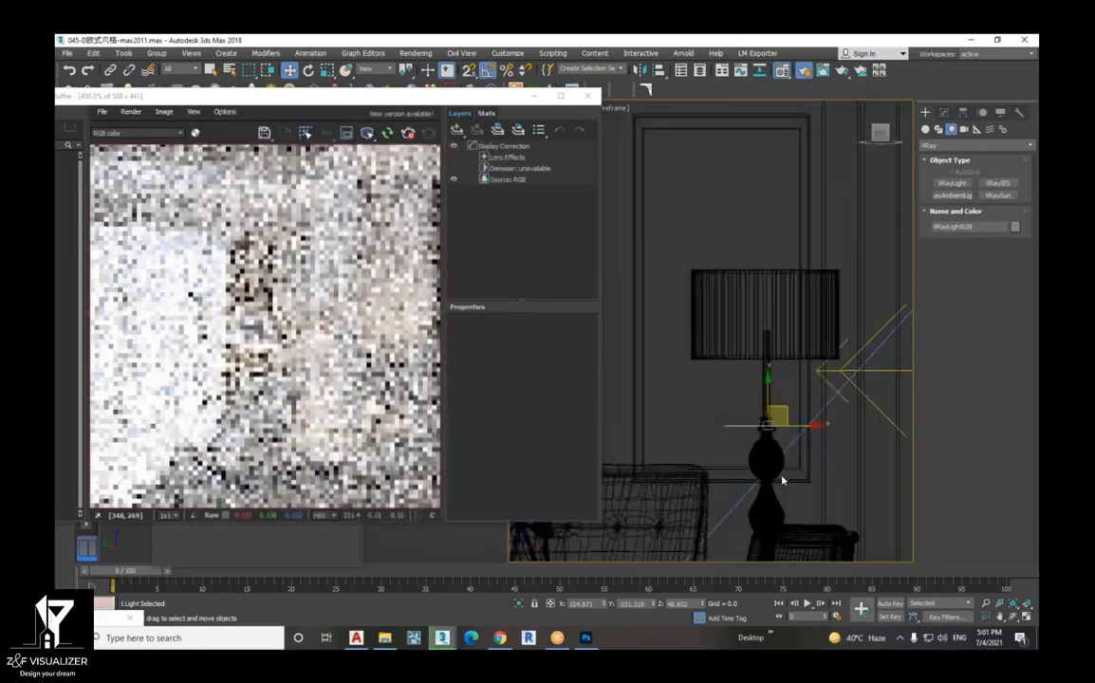
scroll(782, 481, down, 5)
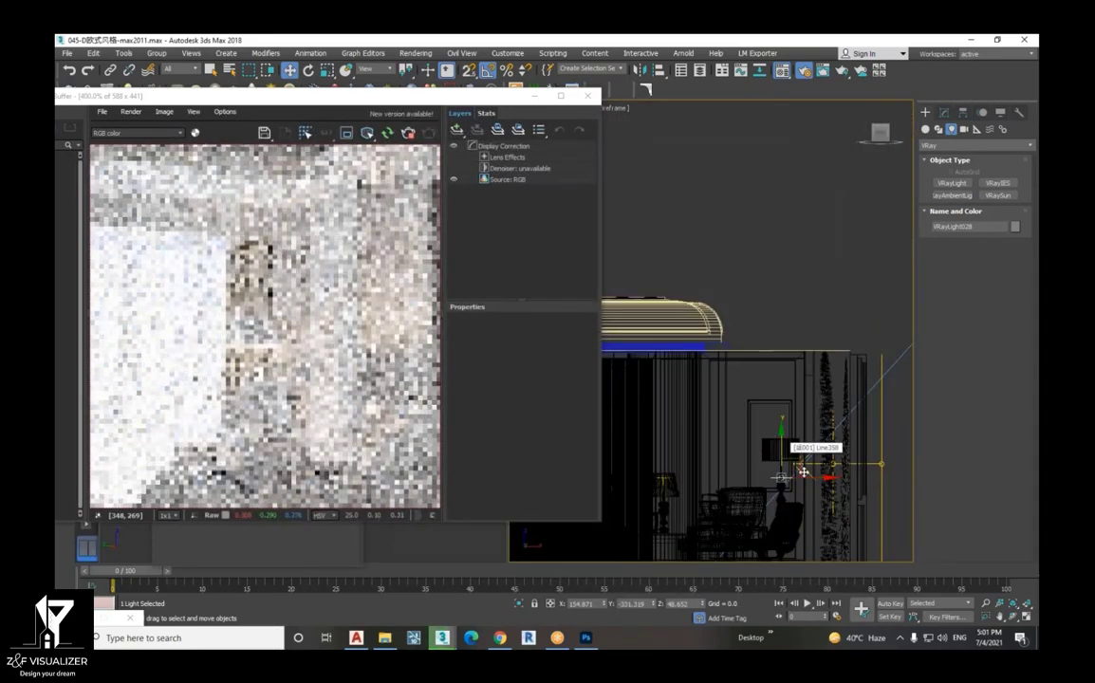
scroll(773, 465, down, 2)
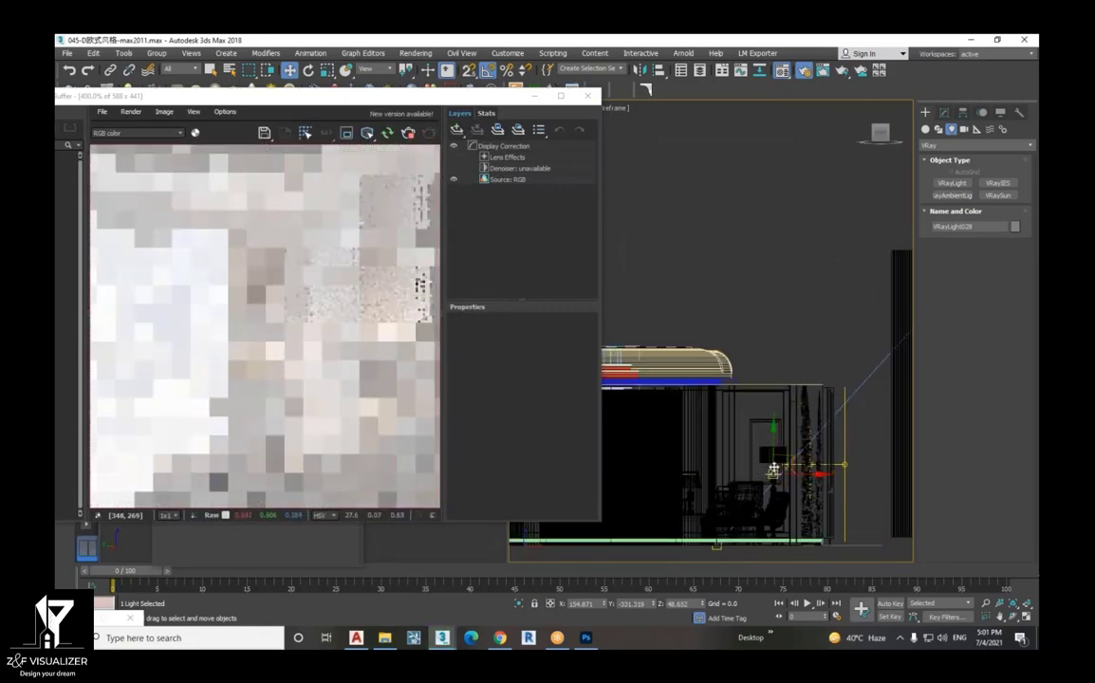
scroll(770, 466, up, 2)
drag(777, 416, 778, 409)
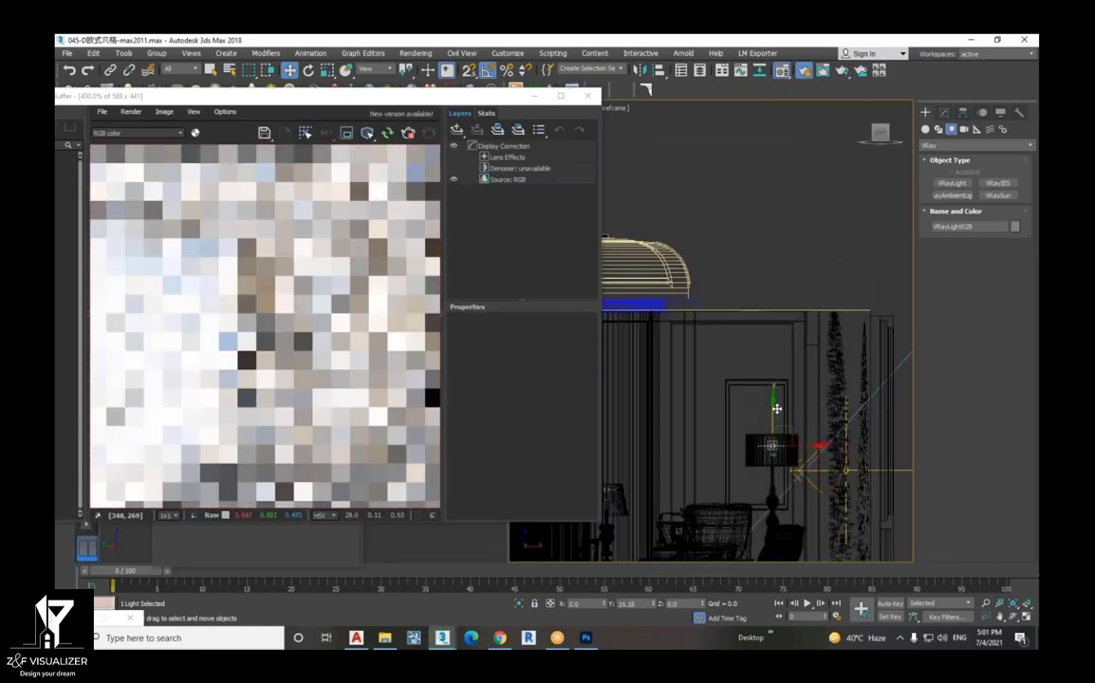
scroll(217, 310, down, 3)
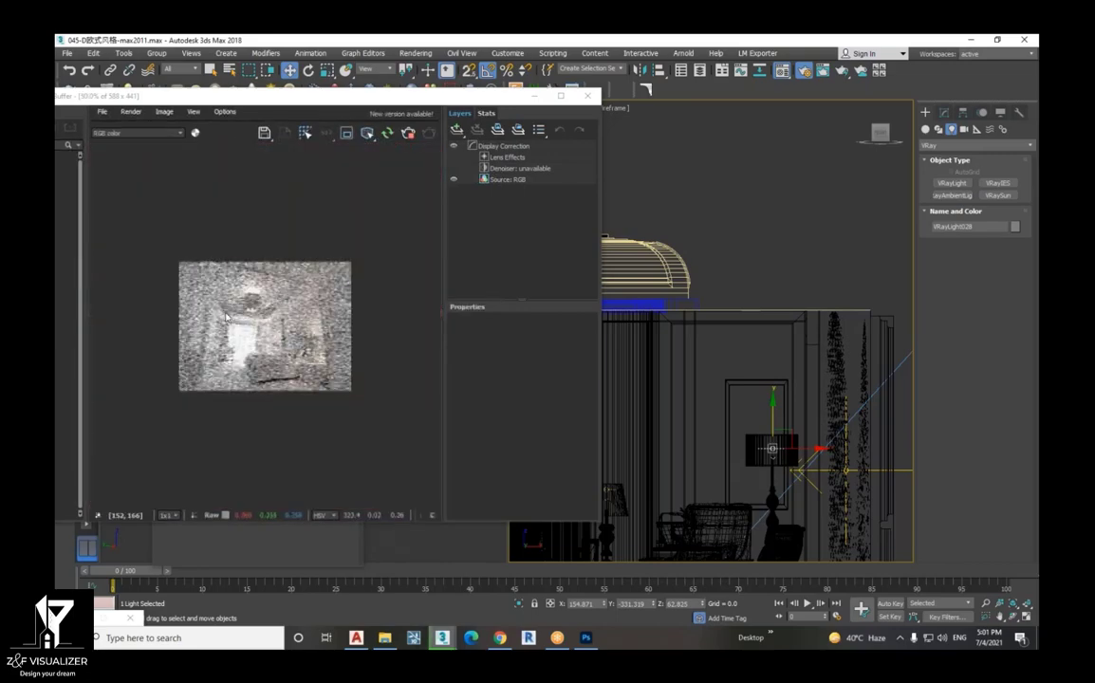
scroll(223, 314, up, 1)
scroll(233, 318, up, 1)
scroll(245, 322, up, 2)
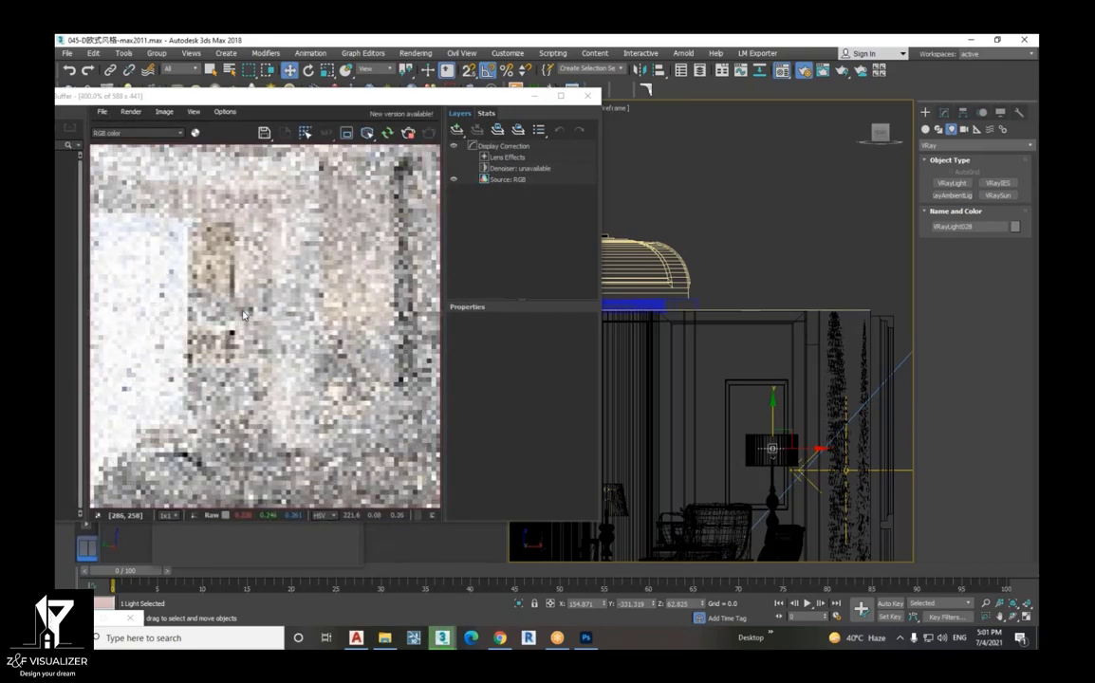
scroll(243, 315, down, 2)
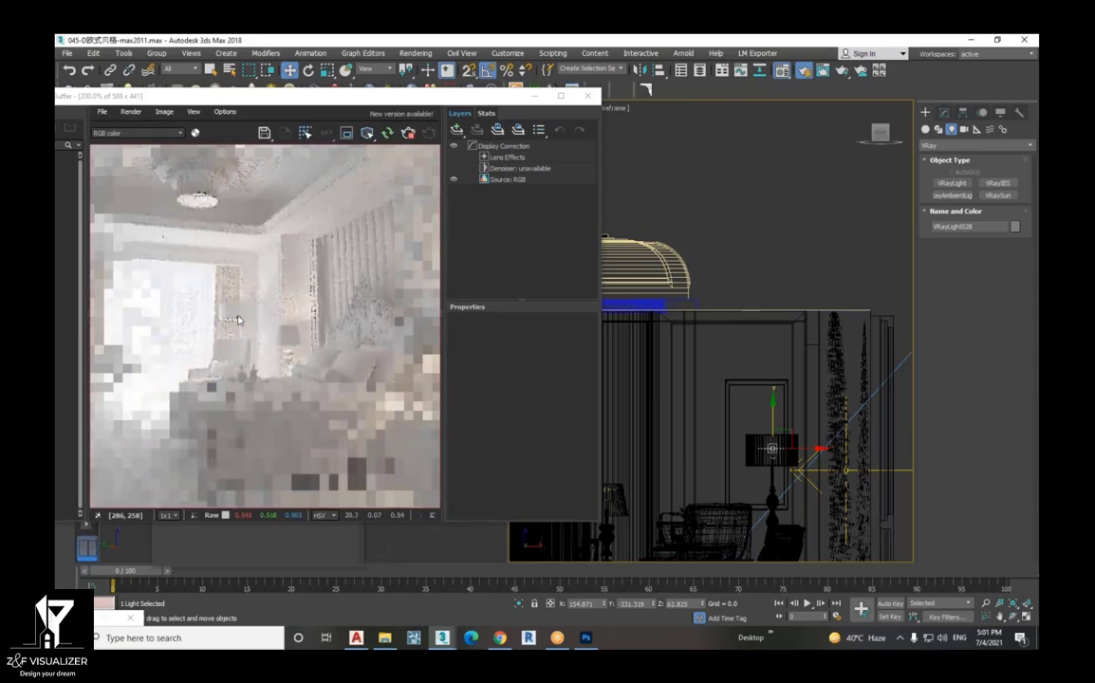
scroll(238, 321, up, 2)
scroll(245, 294, down, 1)
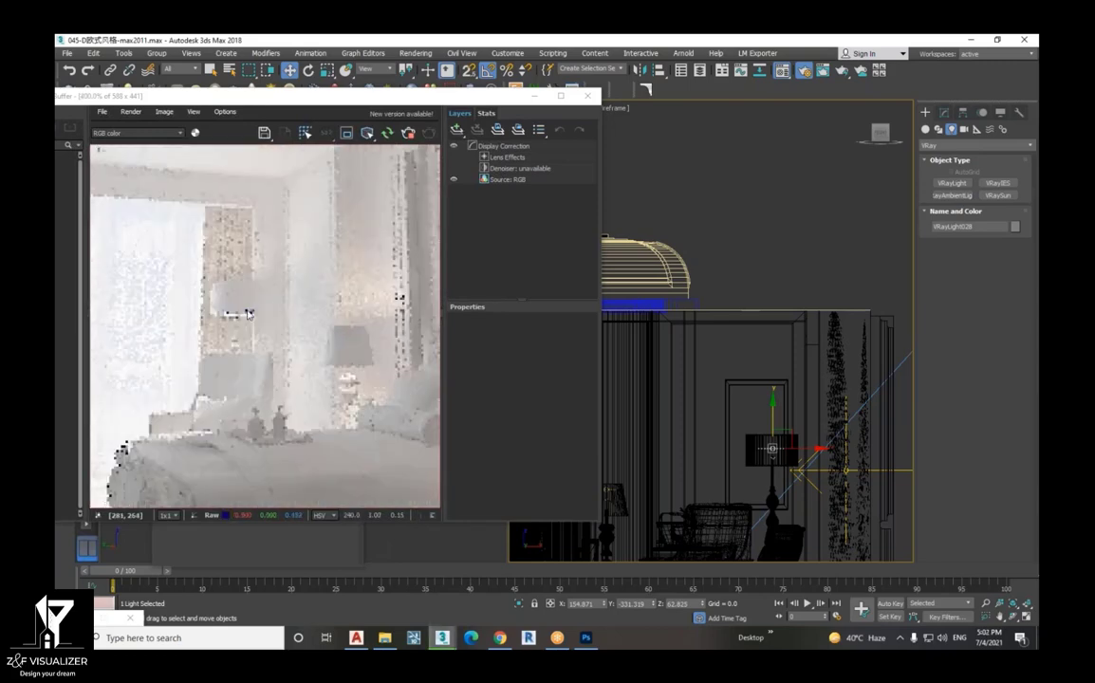
scroll(248, 315, down, 2)
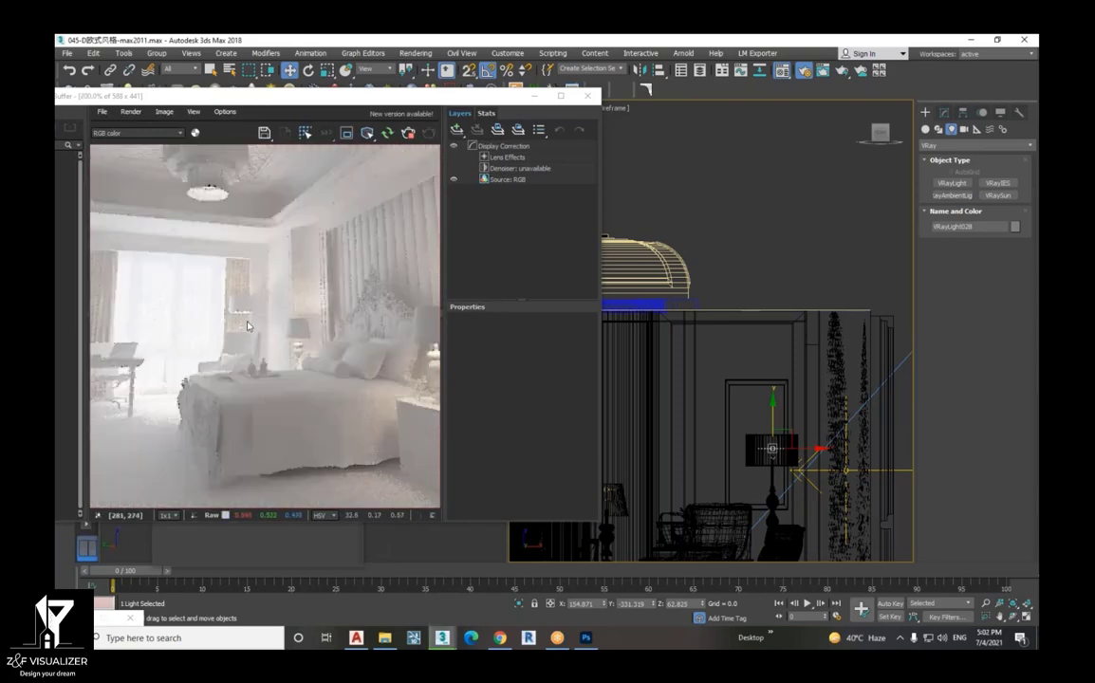
- Select the overlapping plane lights beside the plants
middle_drag(698, 426, 594, 414)
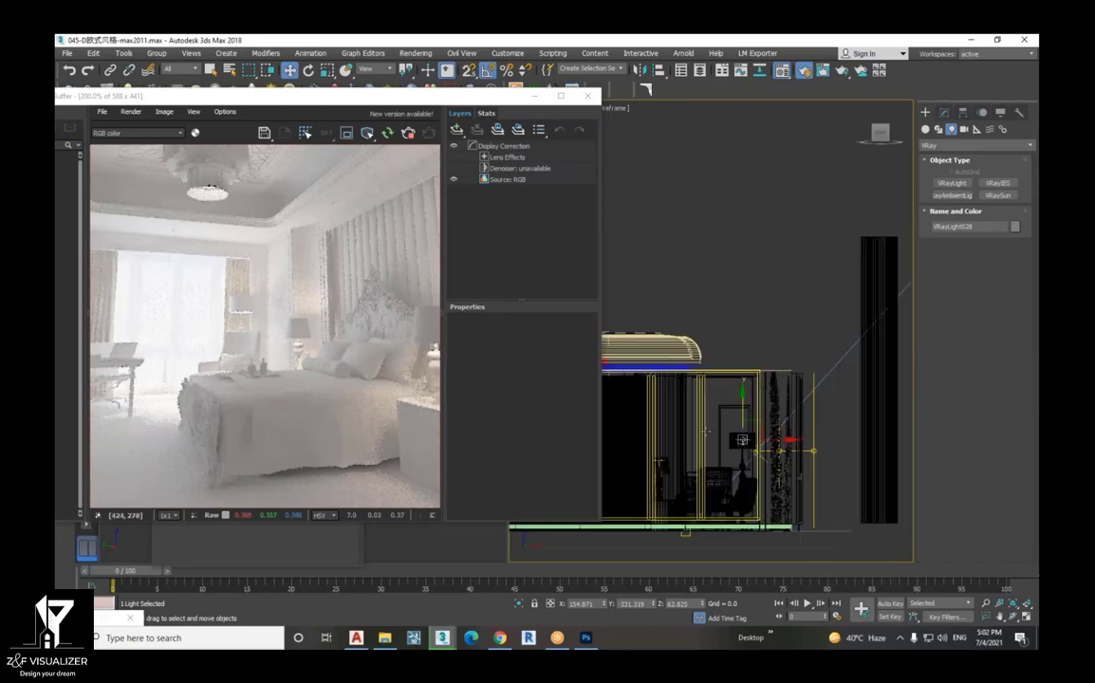
click(811, 455)
scroll(742, 456, up, 1)
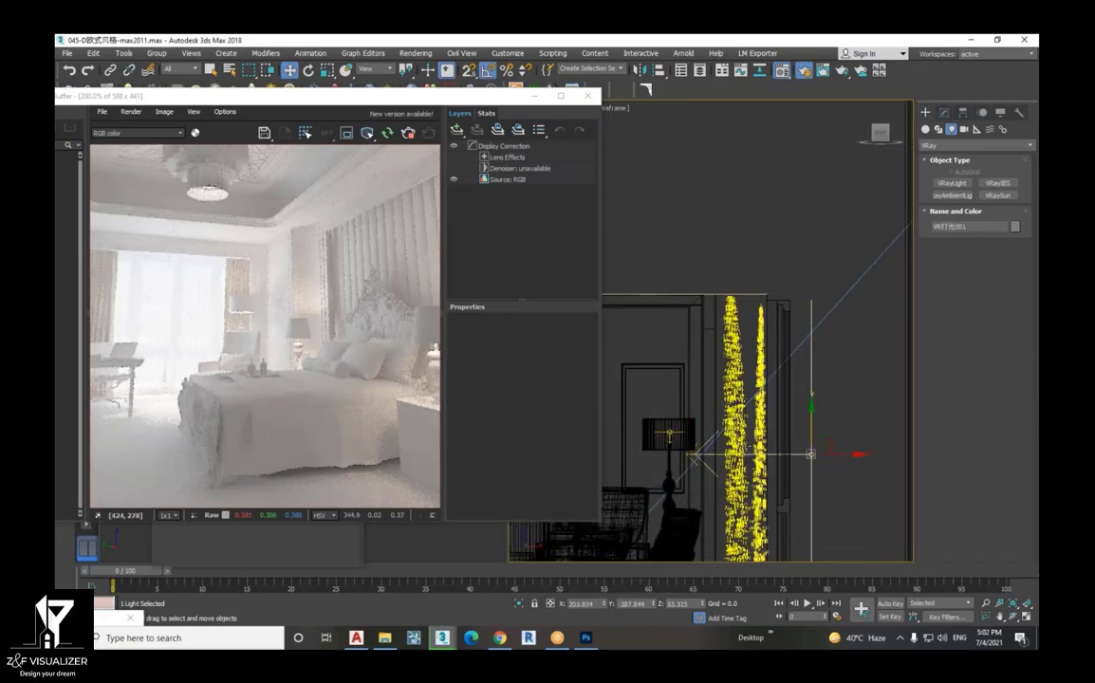
scroll(742, 455, up, 1)
scroll(742, 456, up, 1)
scroll(745, 454, up, 1)
scroll(756, 460, down, 3)
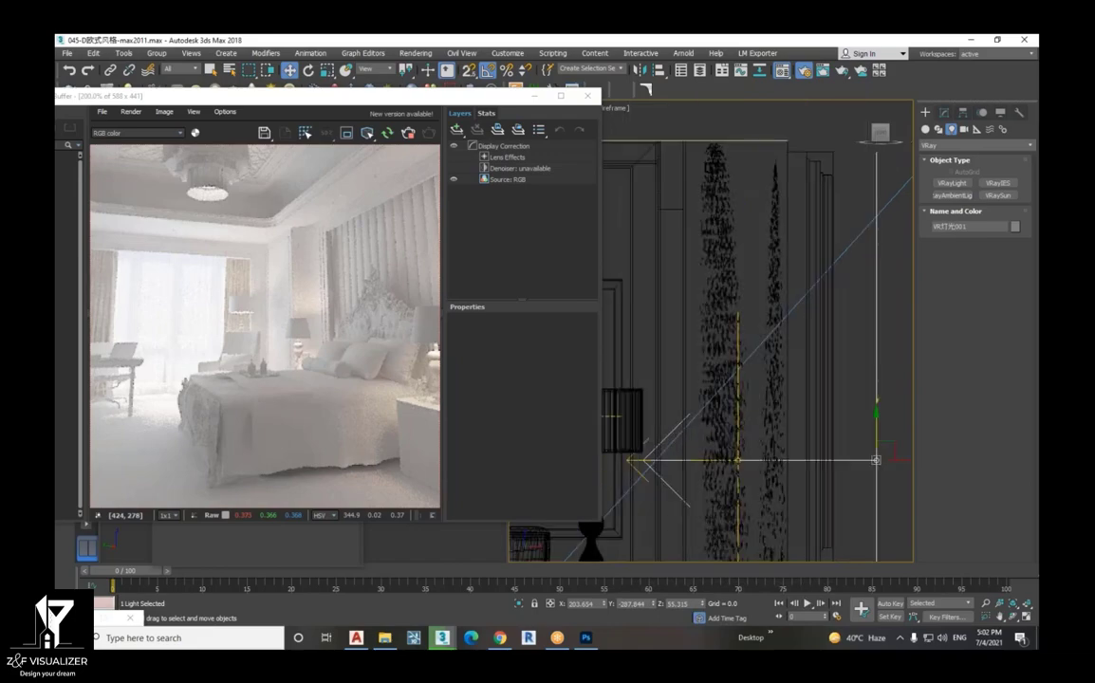
ctrl+click(738, 418)
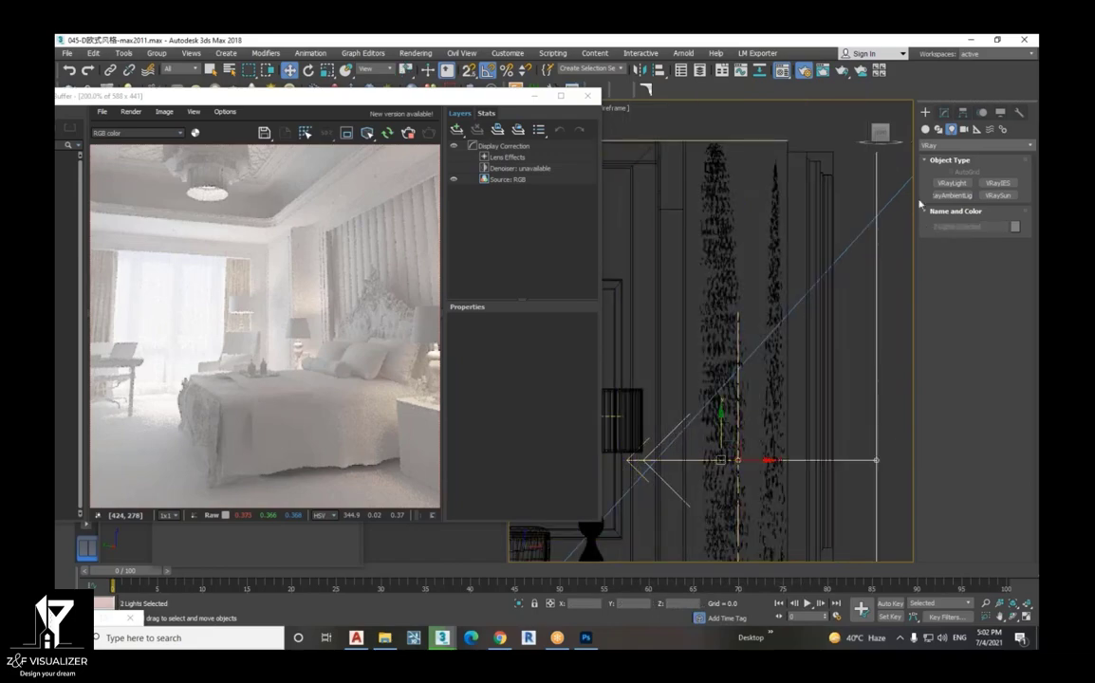
- In the Modify panel, narrow the selection to VR灯光001 and switch it off
click(943, 112)
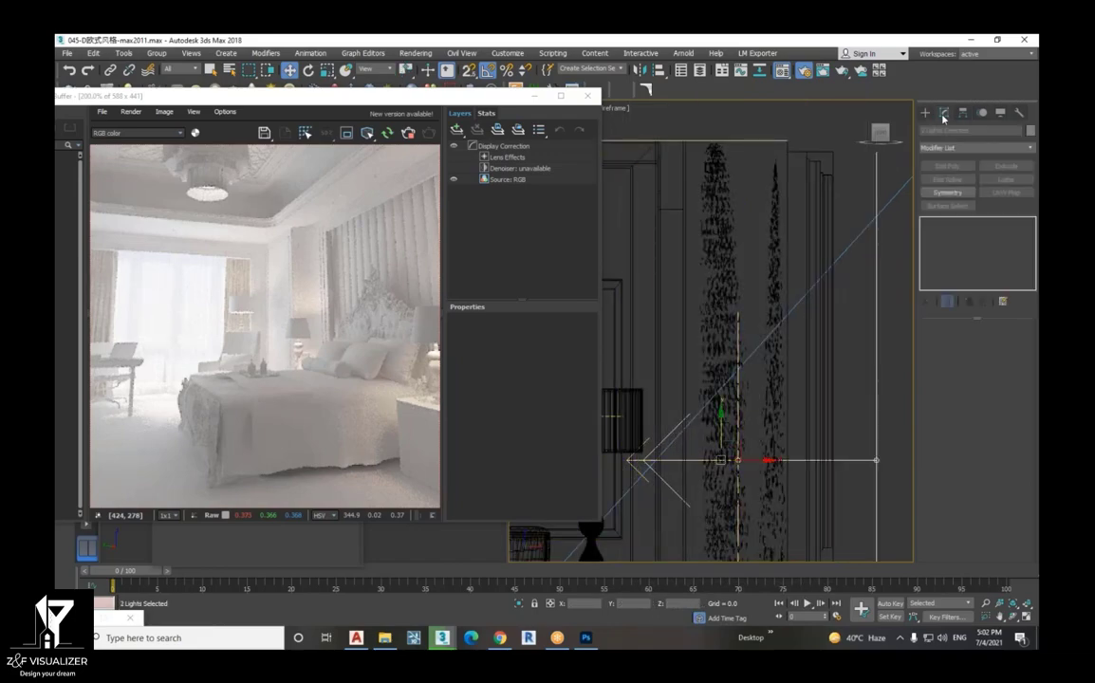
click(875, 461)
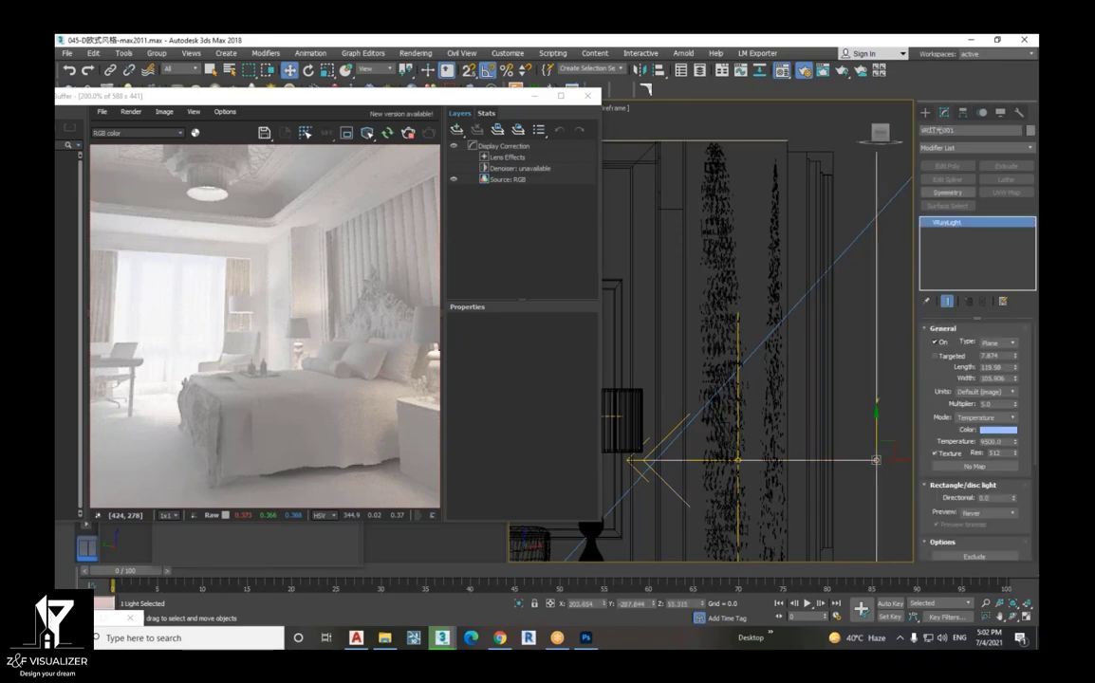
click(935, 342)
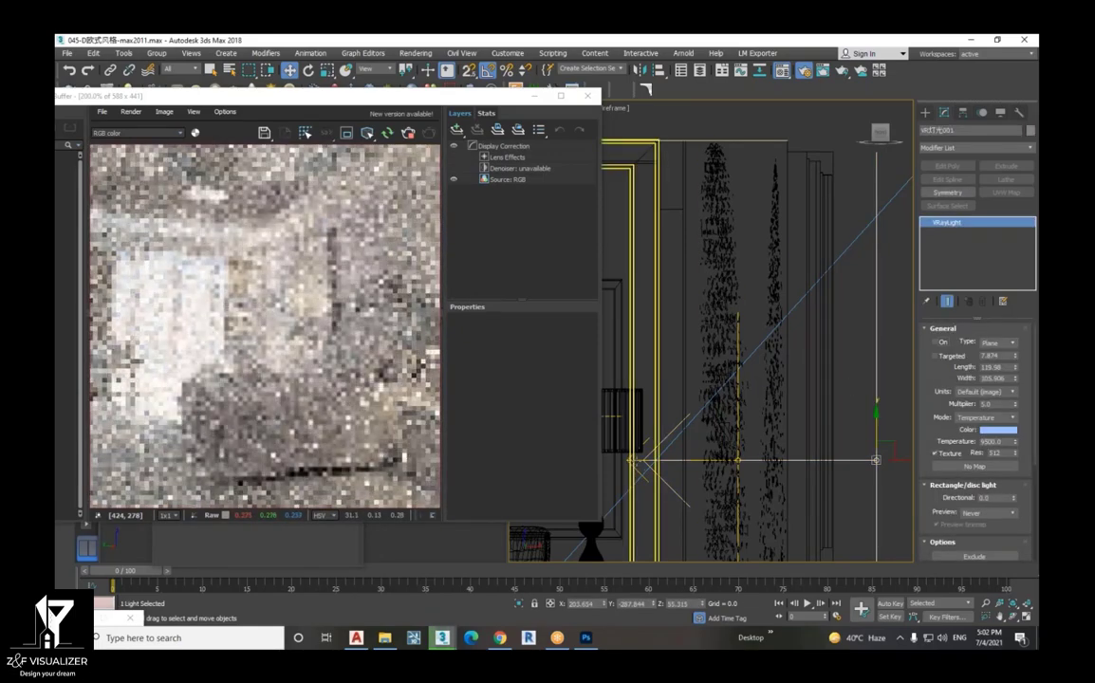
click(738, 461)
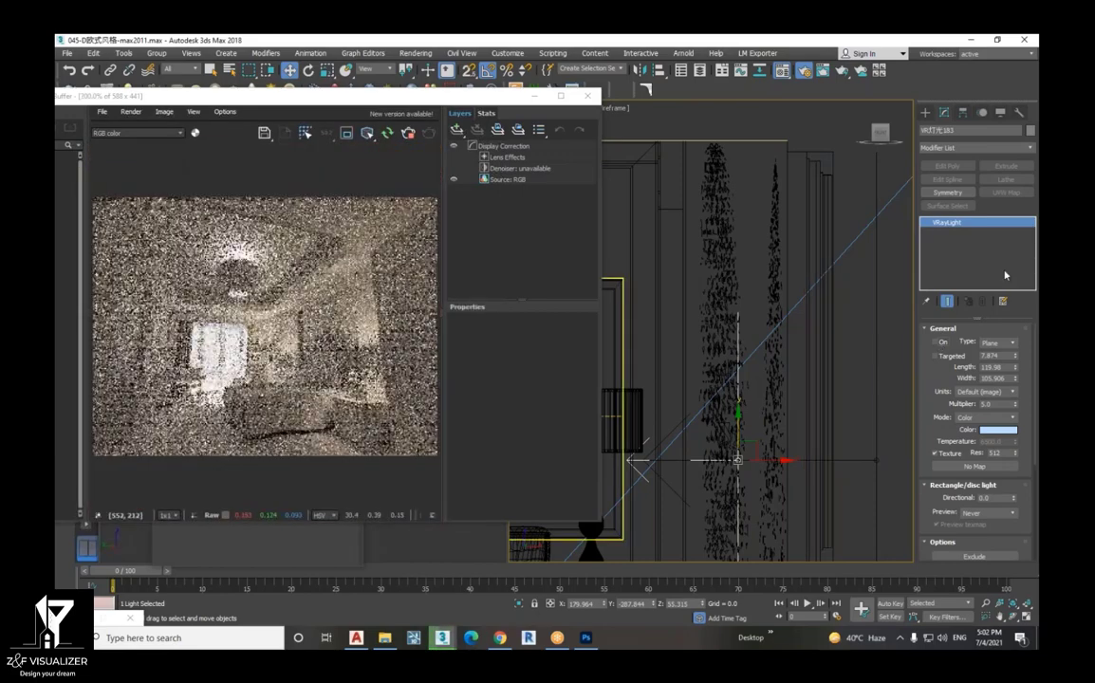
scroll(834, 333, down, 5)
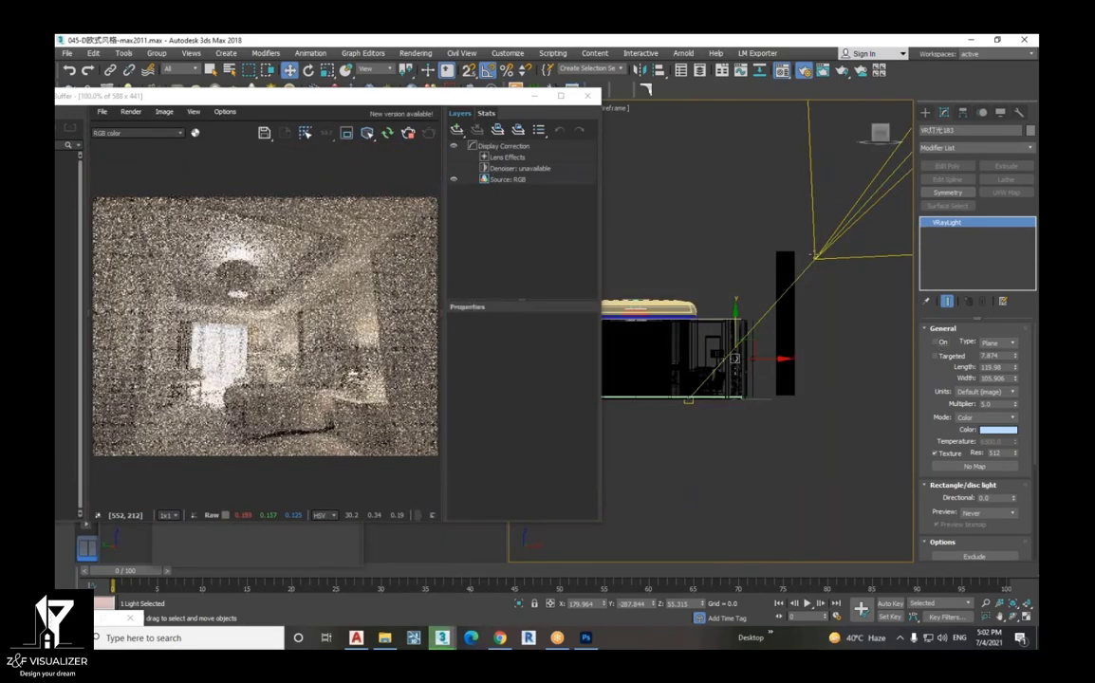
- Select the VRaySun to show its sun and sky parameters while checking the frame buffer render
click(778, 313)
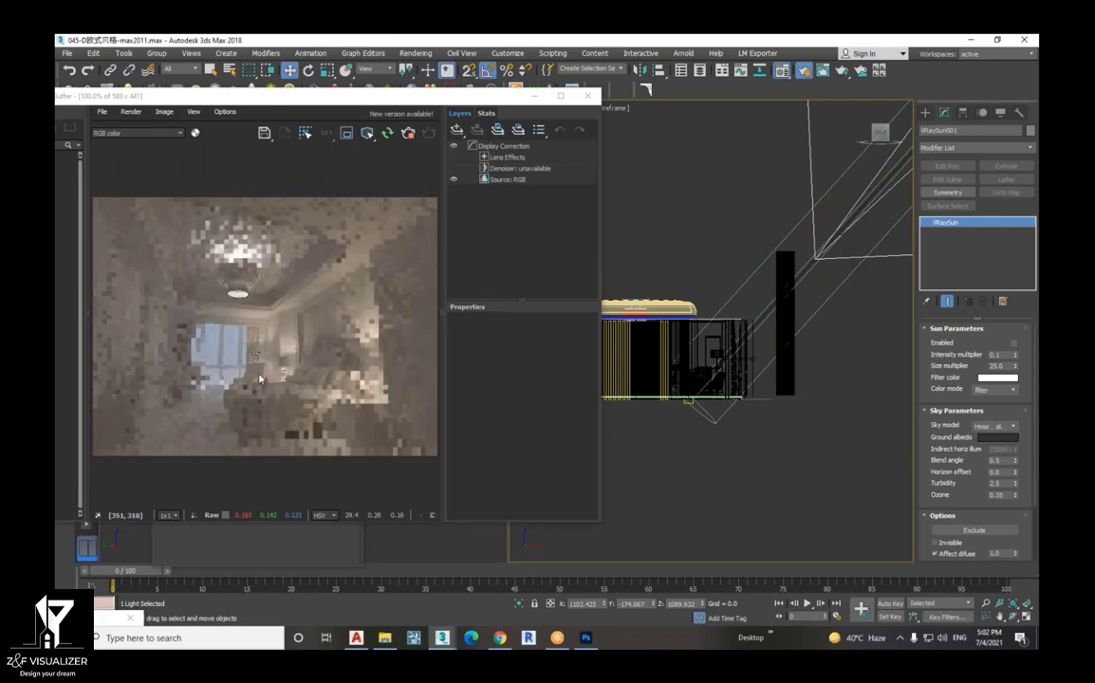
scroll(353, 342, up, 1)
scroll(351, 349, up, 2)
scroll(351, 354, down, 2)
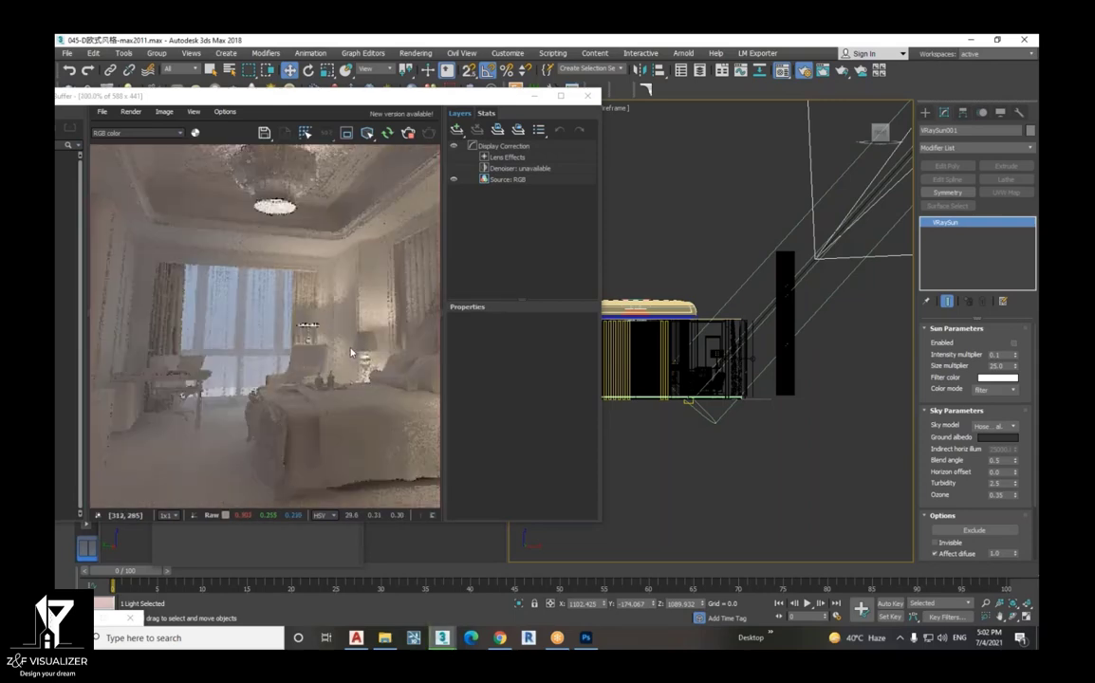
scroll(337, 385, down, 1)
scroll(360, 410, up, 1)
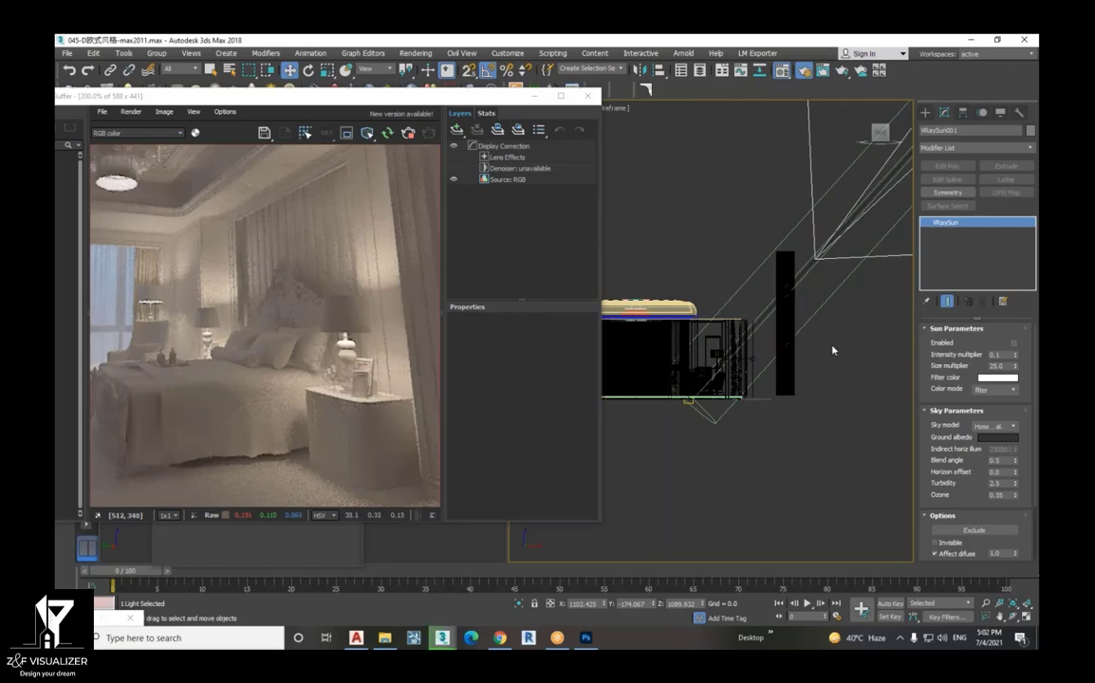
scroll(784, 410, down, 3)
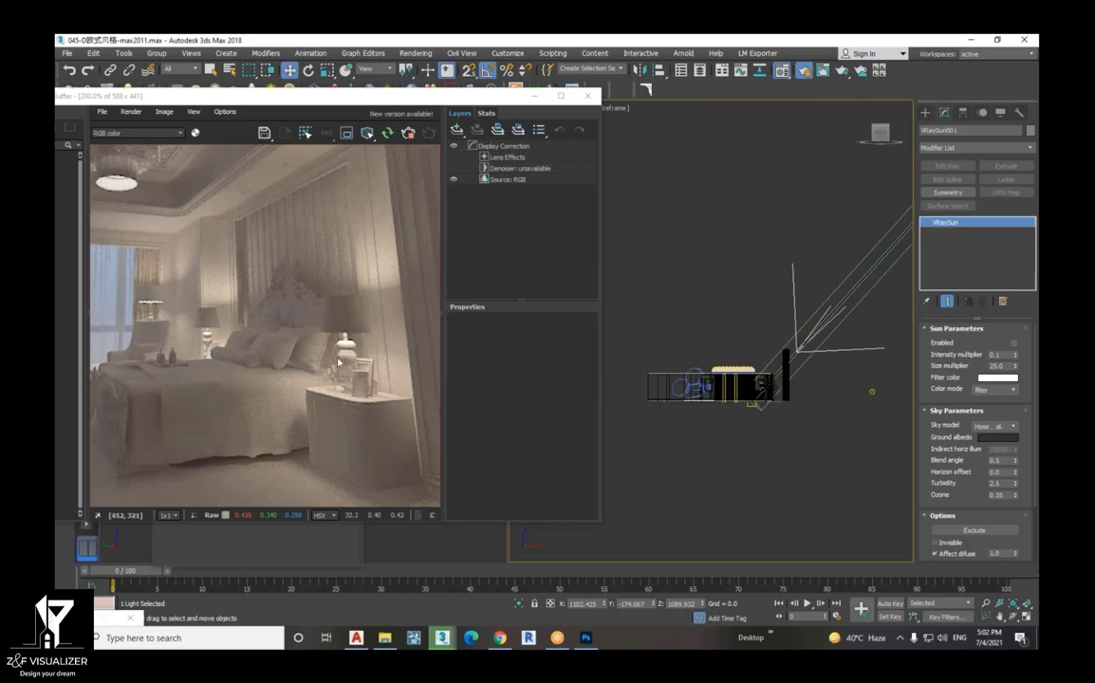
scroll(235, 376, down, 5)
scroll(235, 377, up, 5)
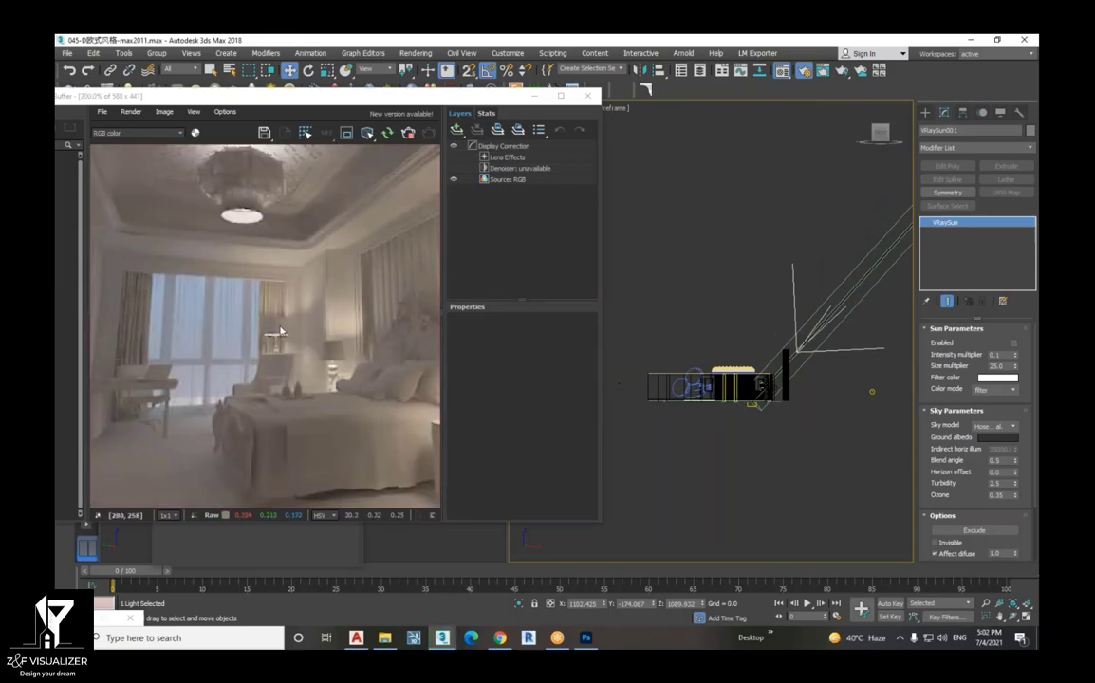
scroll(283, 329, down, 3)
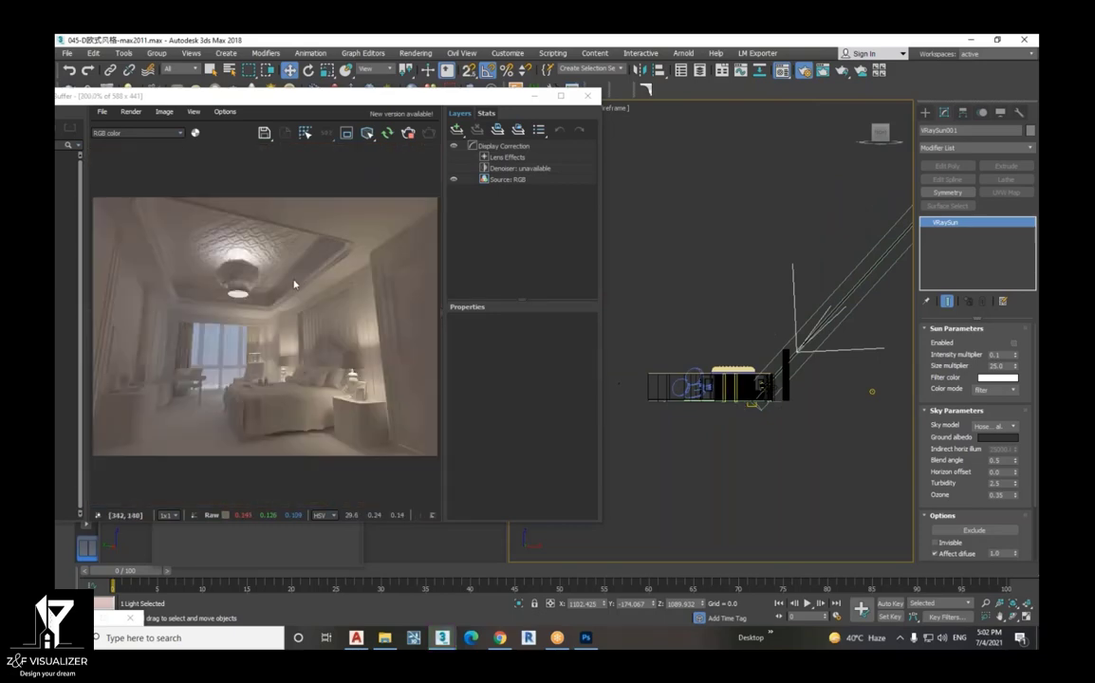
- Select the curved sky backdrop Arc001 and move it slightly lower in the front view
scroll(786, 399, up, 2)
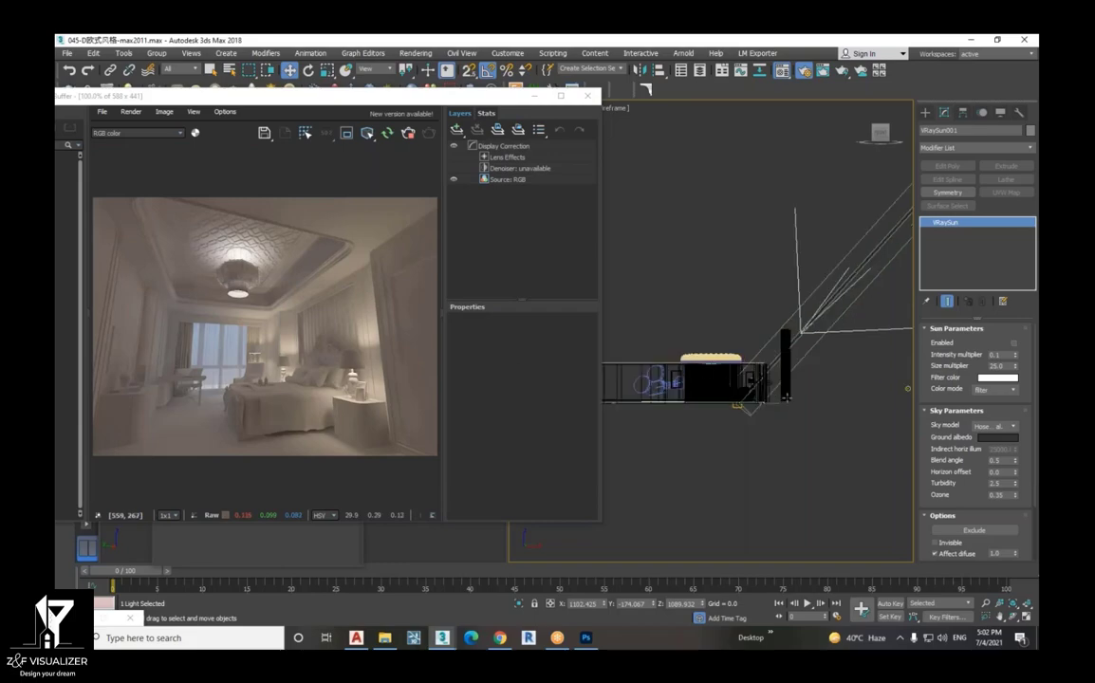
click(785, 334)
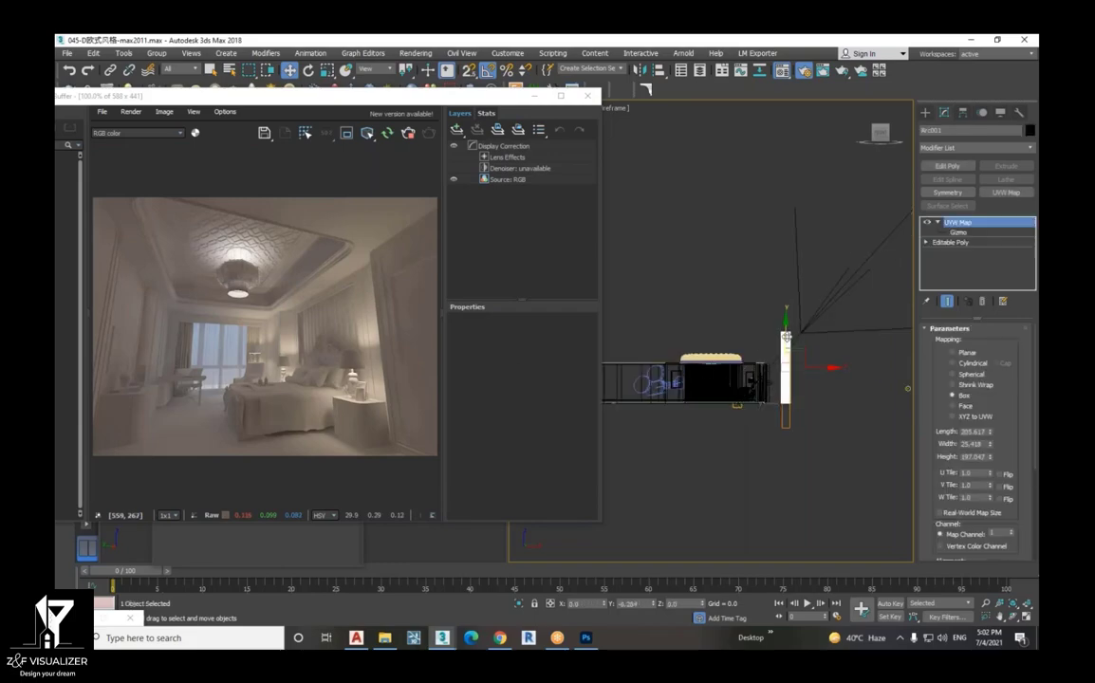
drag(786, 334, 785, 344)
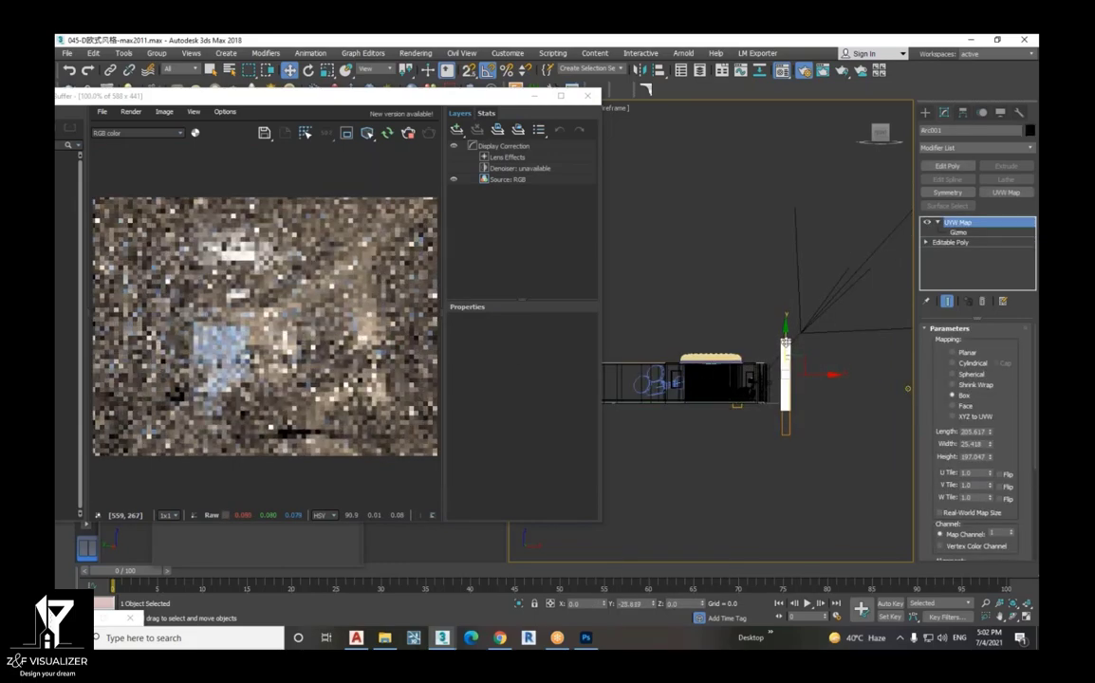
scroll(221, 387, up, 2)
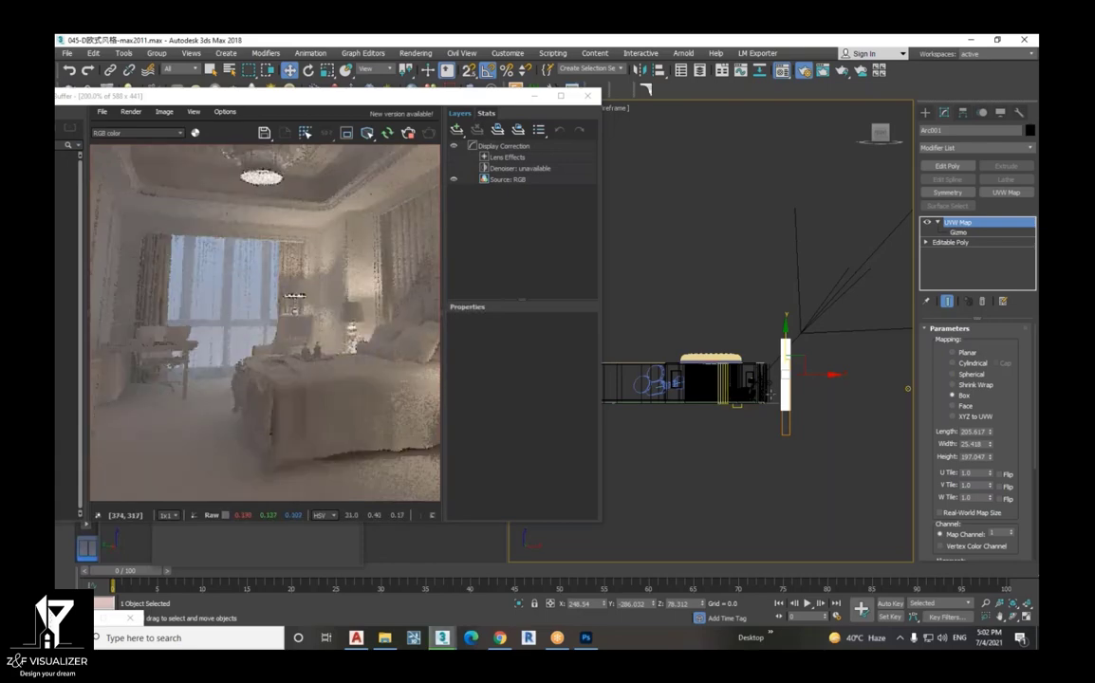
- Orbit into a shaded perspective view to inspect the textured Arc001 backdrop
click(1012, 617)
drag(683, 341, 802, 377)
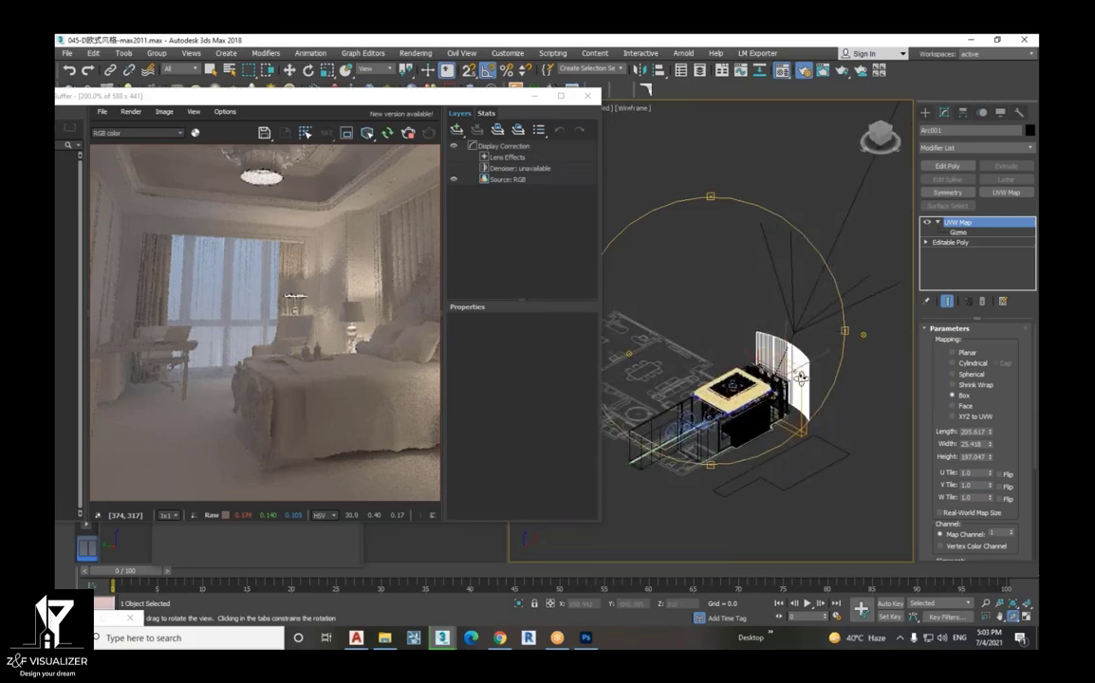
key(F3)
scroll(807, 377, up, 3)
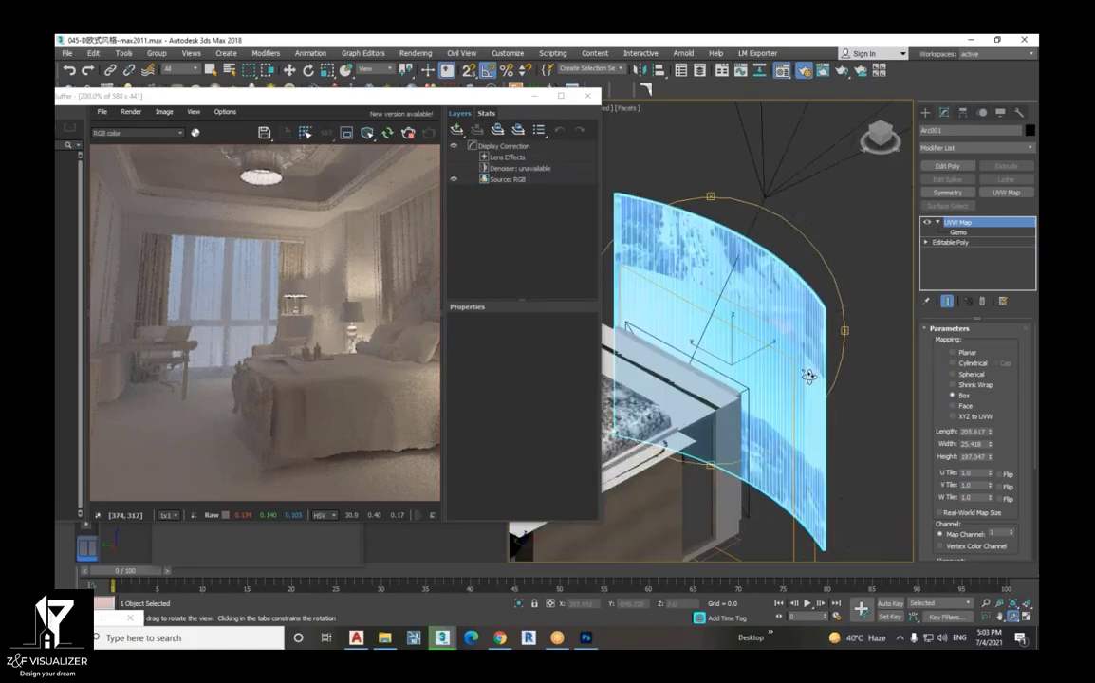
mouse_move(783, 423)
mouse_down()
mouse_move(763, 408)
mouse_move(707, 403)
mouse_move(765, 391)
mouse_move(733, 331)
mouse_up()
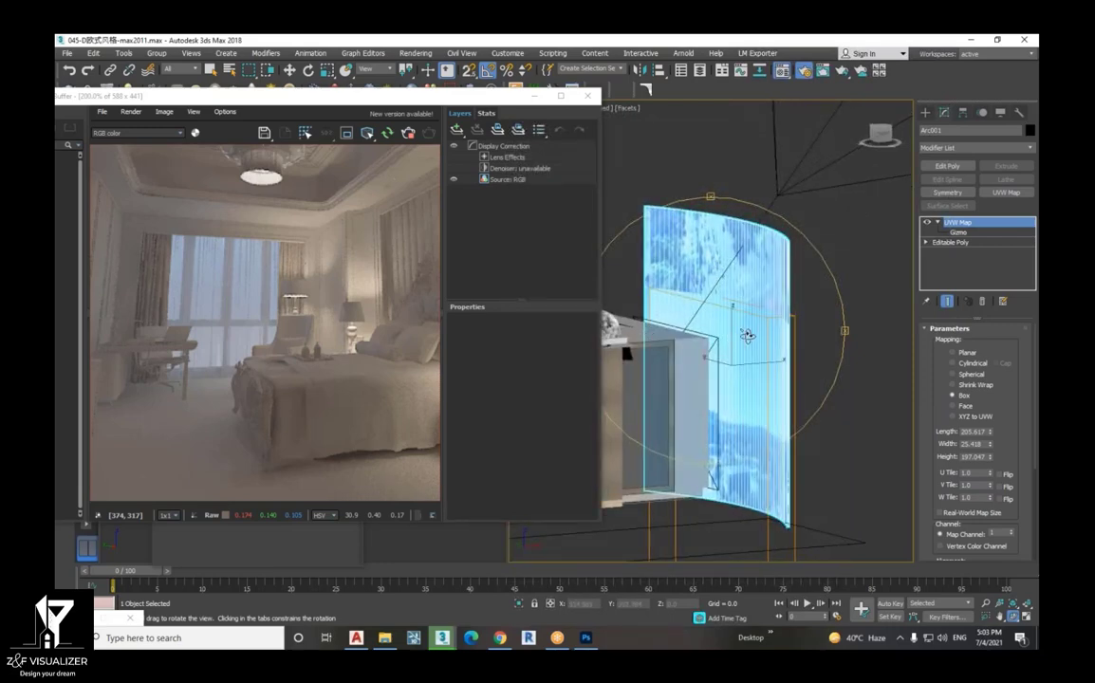
click(293, 71)
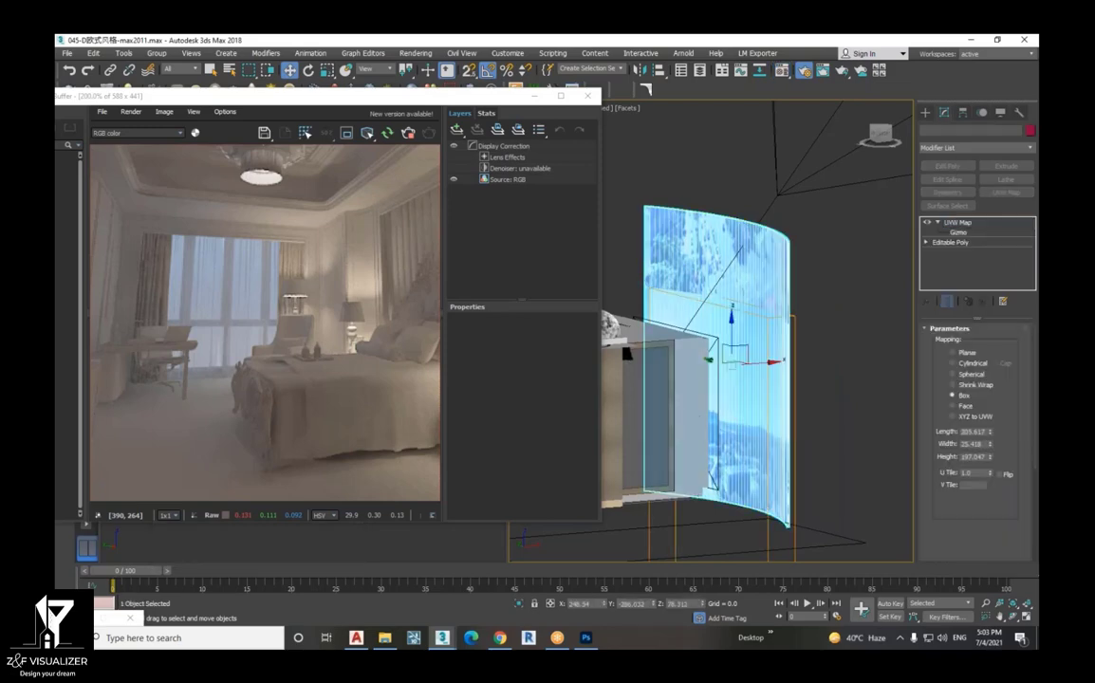
- Enable Compensate camera exposure on the werwer light material and restart the interactive render
click(781, 70)
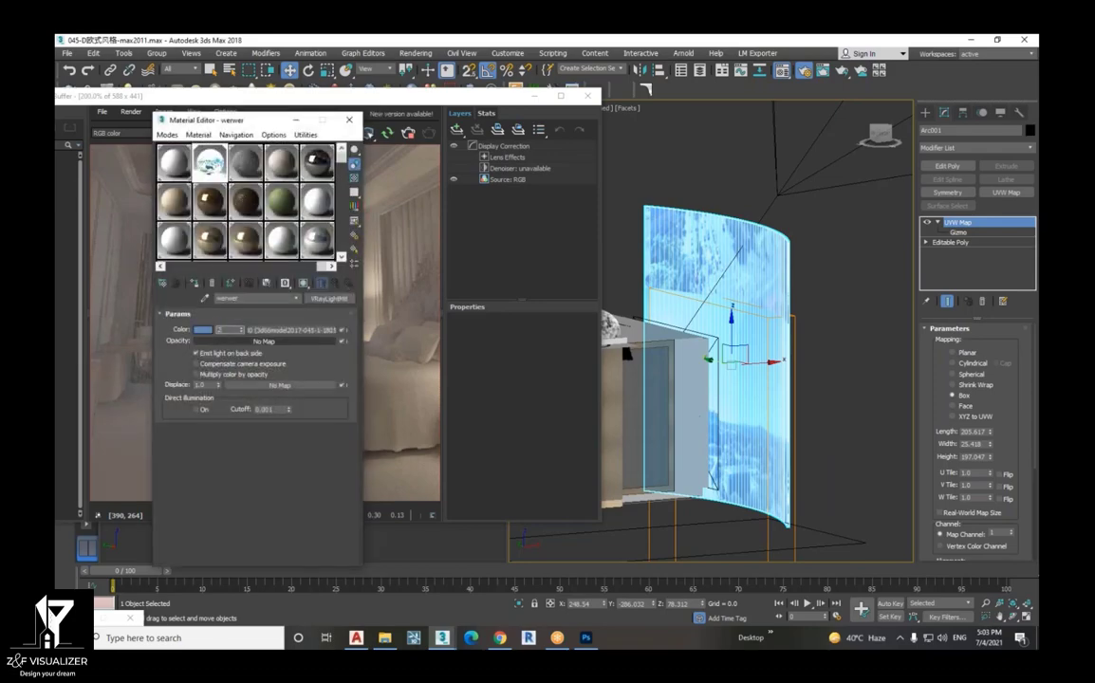
click(229, 366)
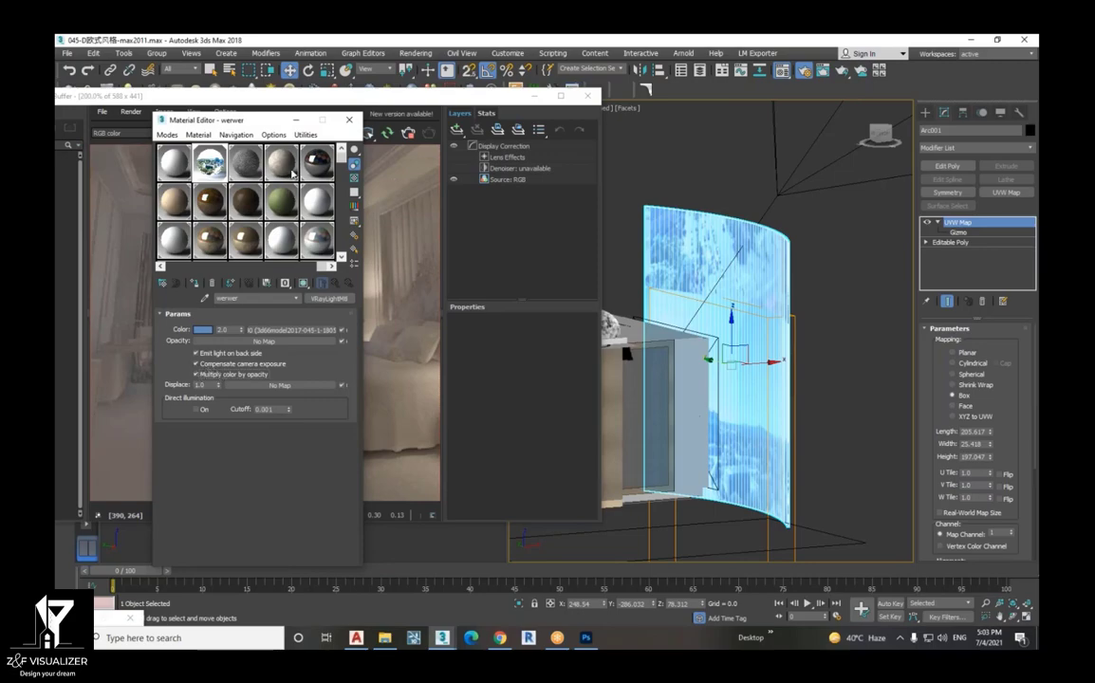
click(403, 105)
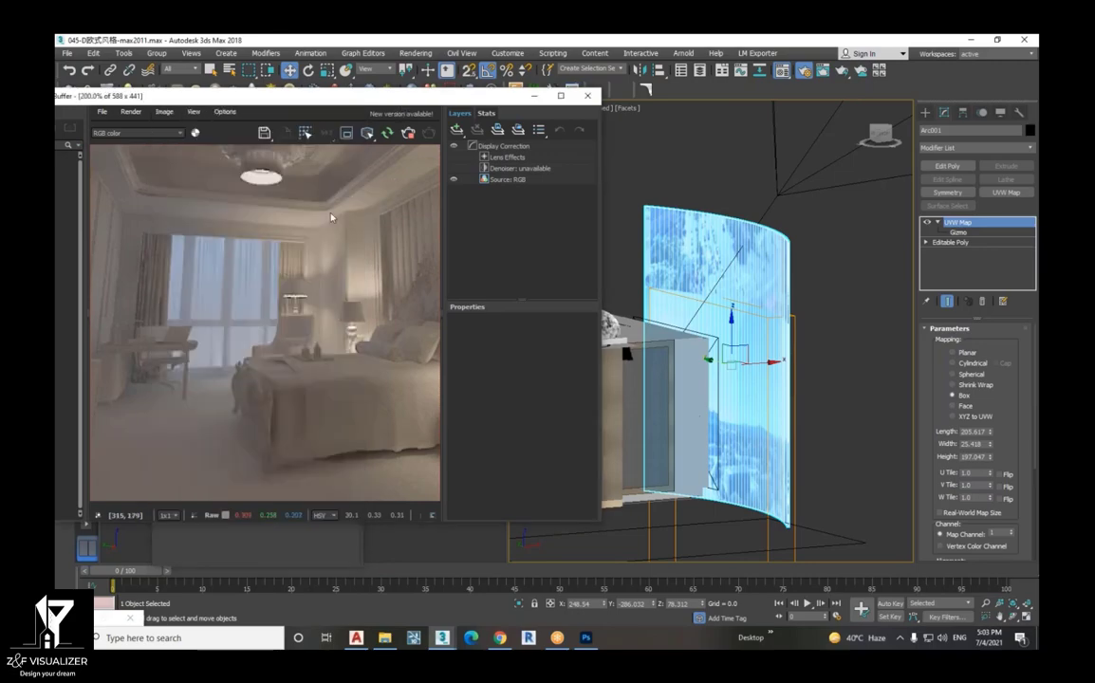
click(387, 133)
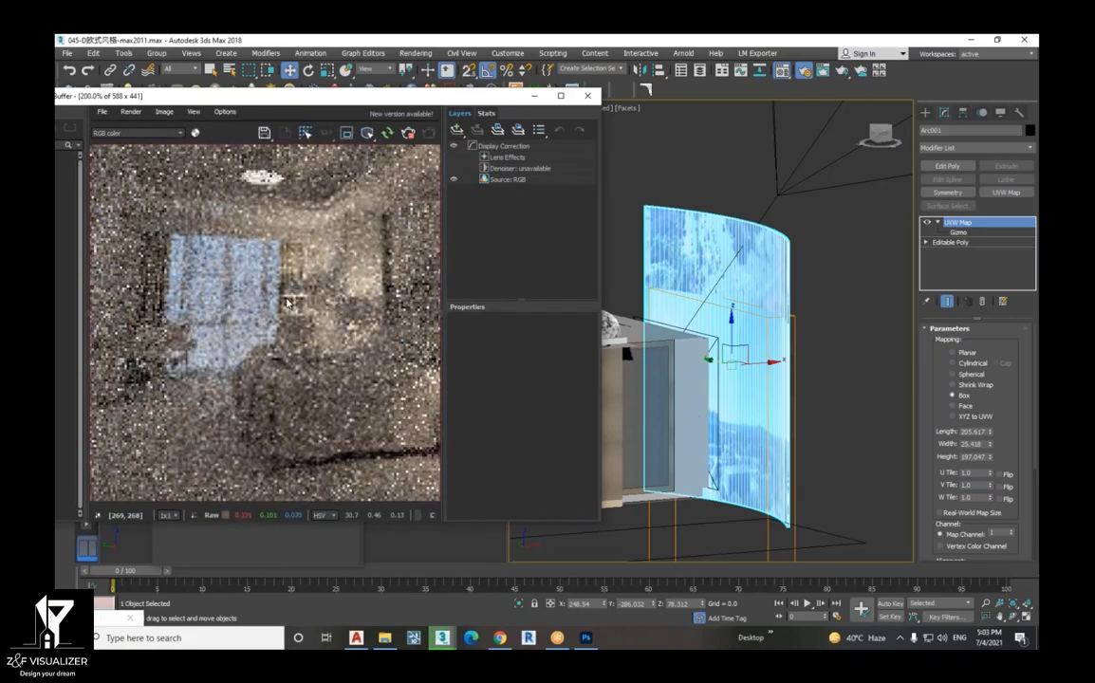
scroll(214, 369, down, 2)
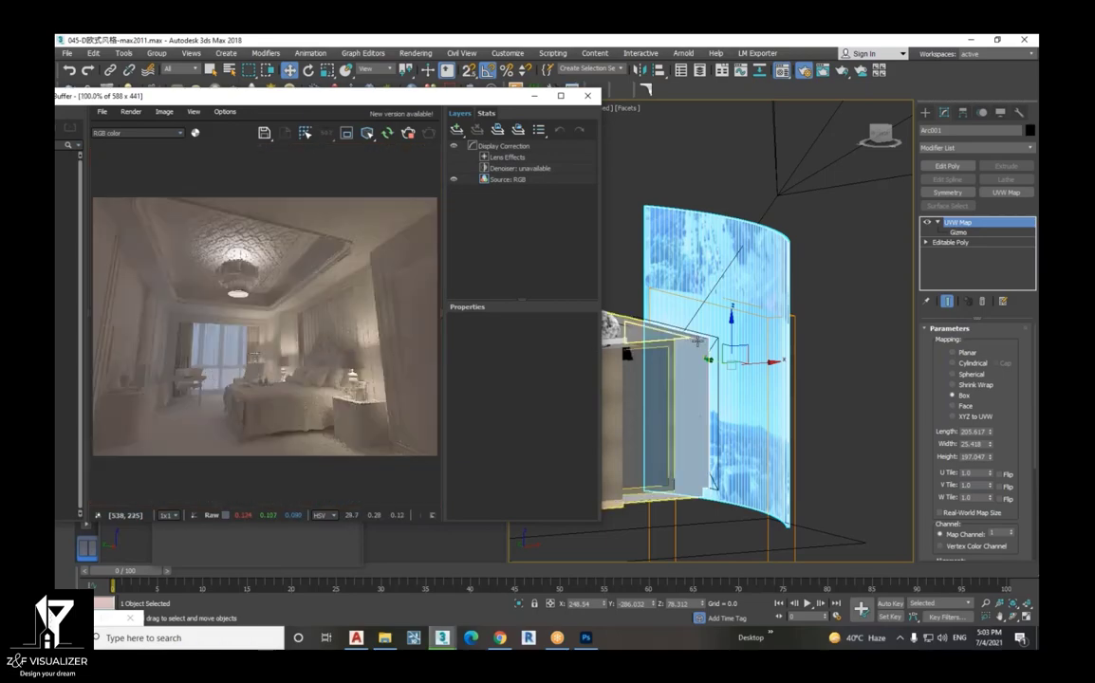
- Select the ceiling object Line001 in the viewport
click(782, 360)
click(780, 410)
scroll(780, 410, down, 3)
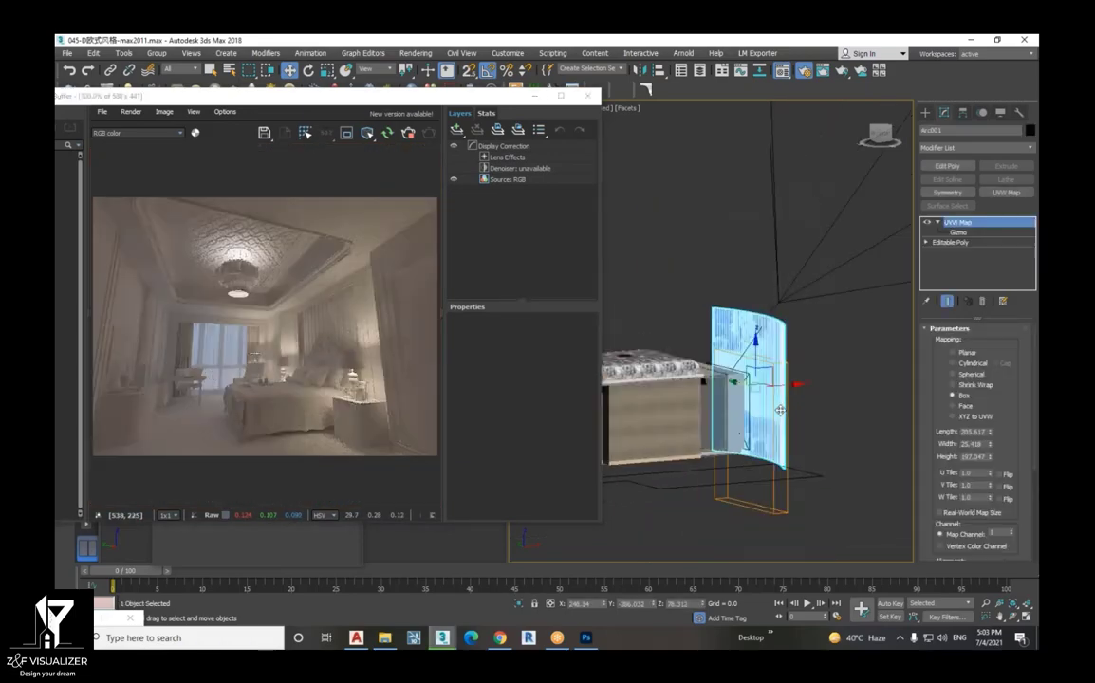
click(706, 382)
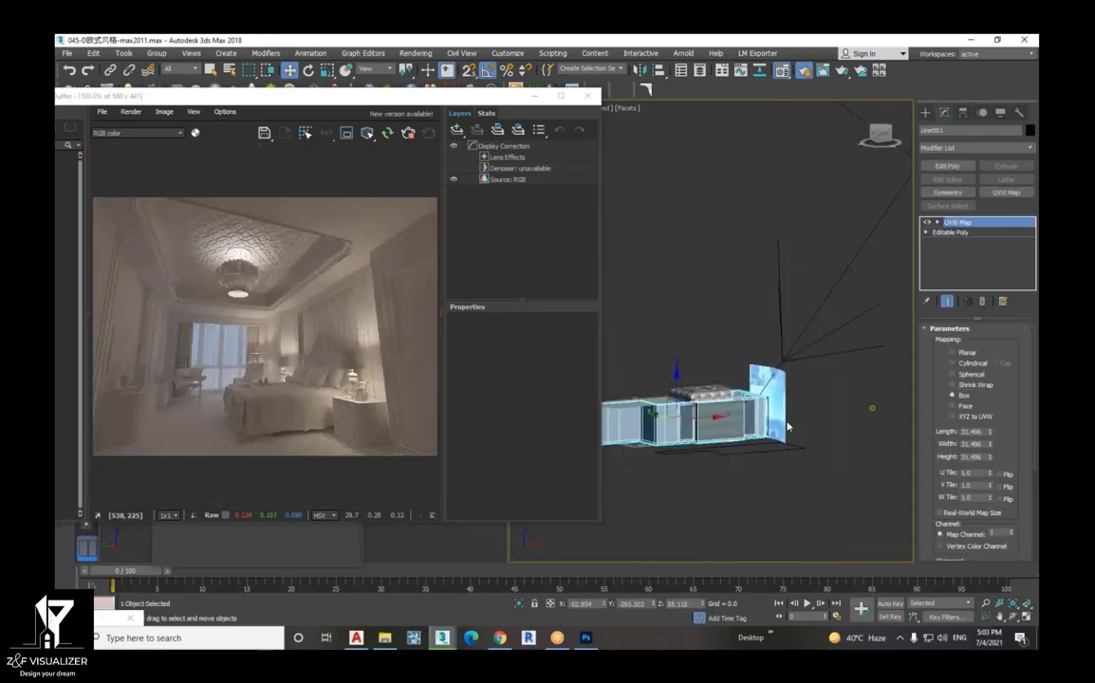
- In top view, draw plane light VRayLight029, 124.715 × 5.161, along the ceiling cove edge
key(t)
key(z)
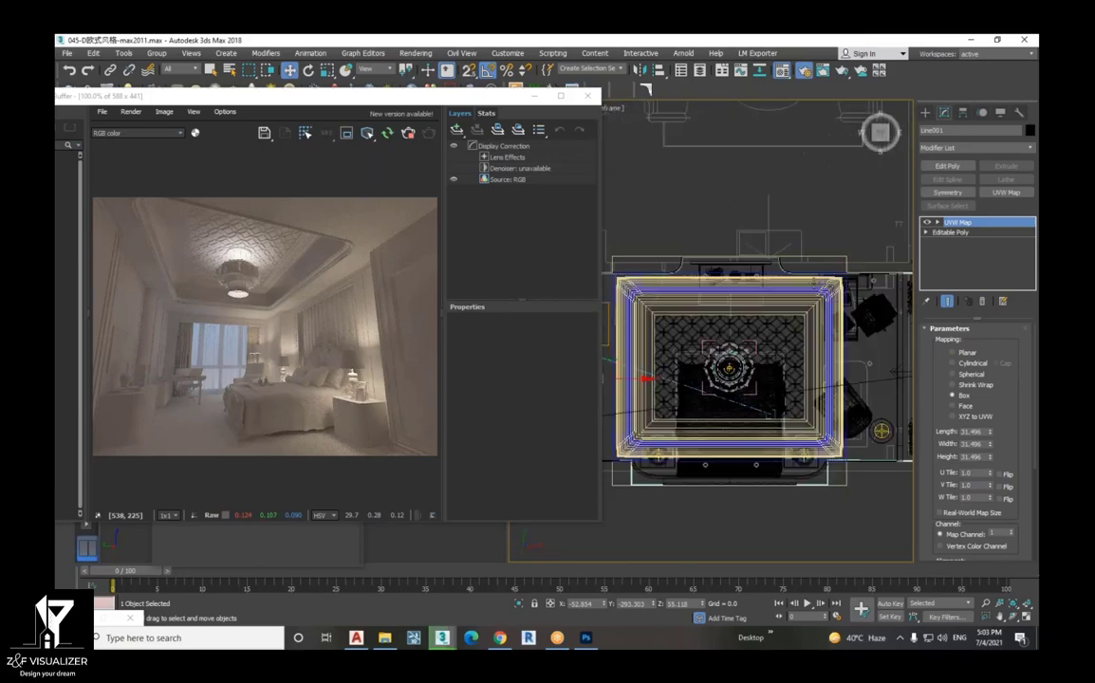
click(926, 112)
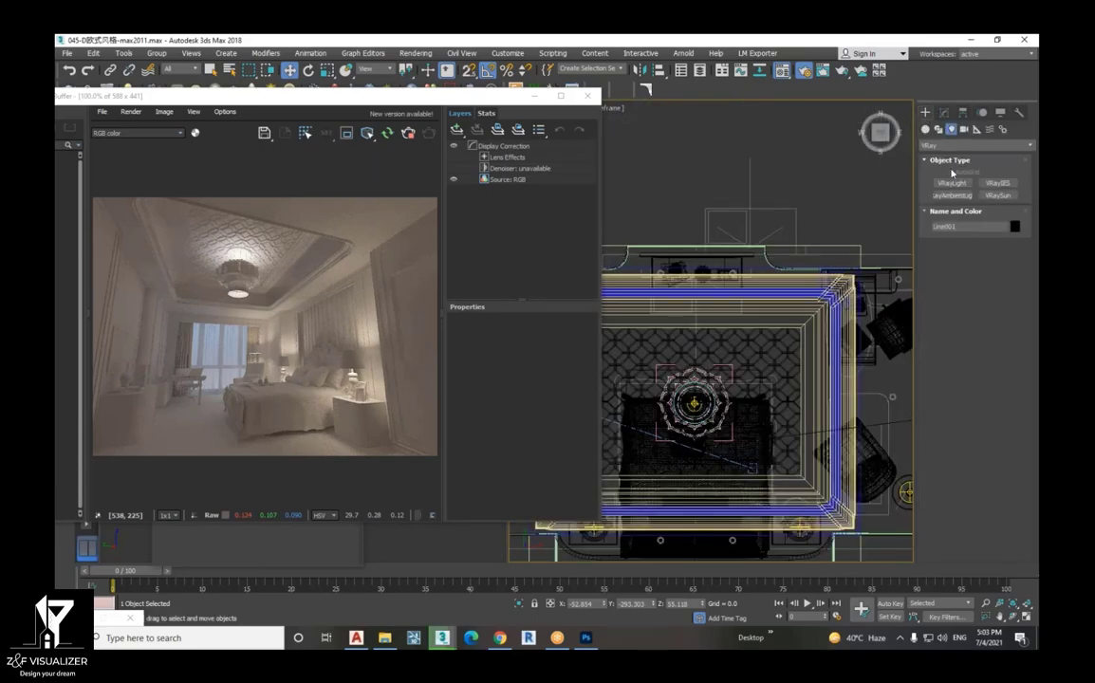
click(954, 183)
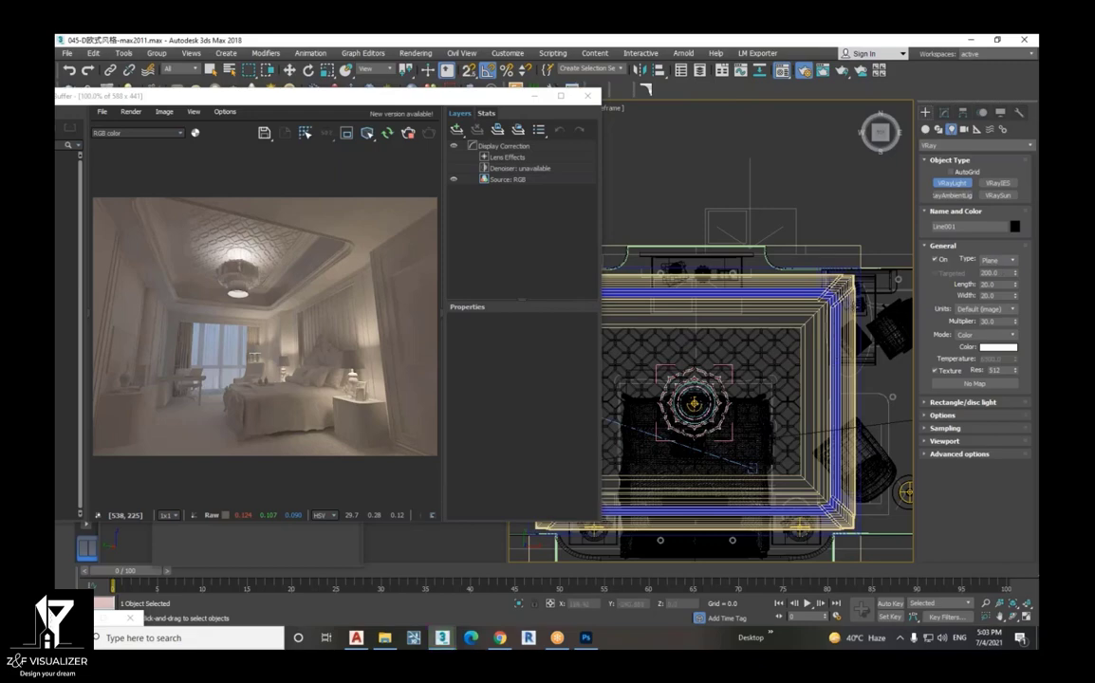
scroll(856, 304, down, 3)
scroll(783, 303, up, 2)
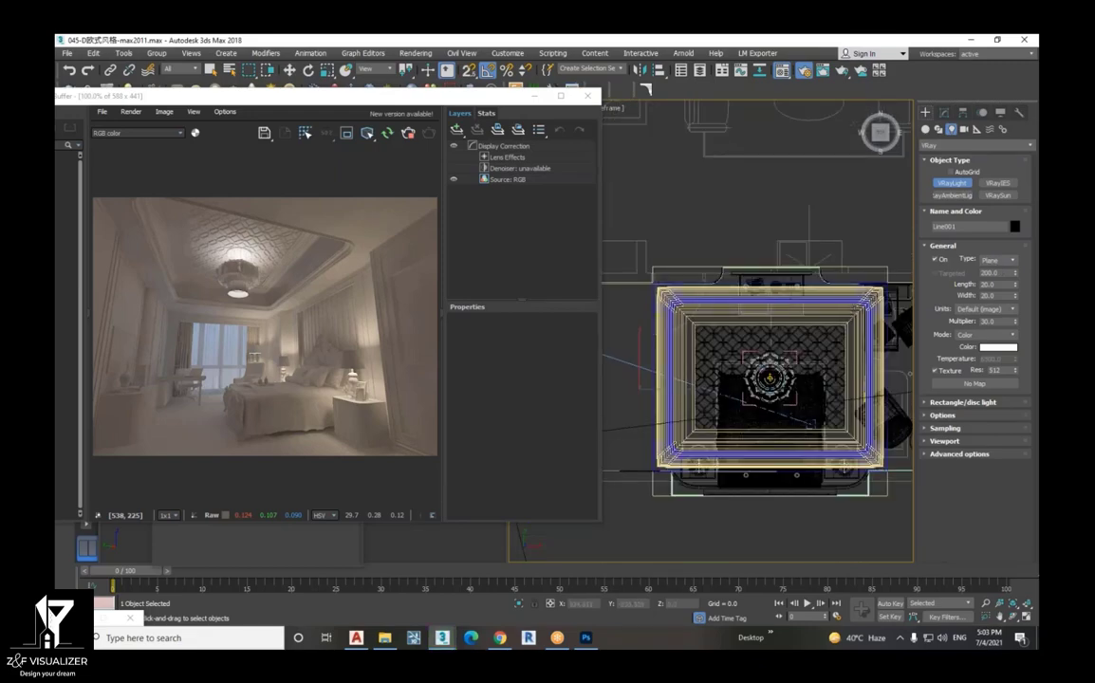
drag(773, 282, 613, 286)
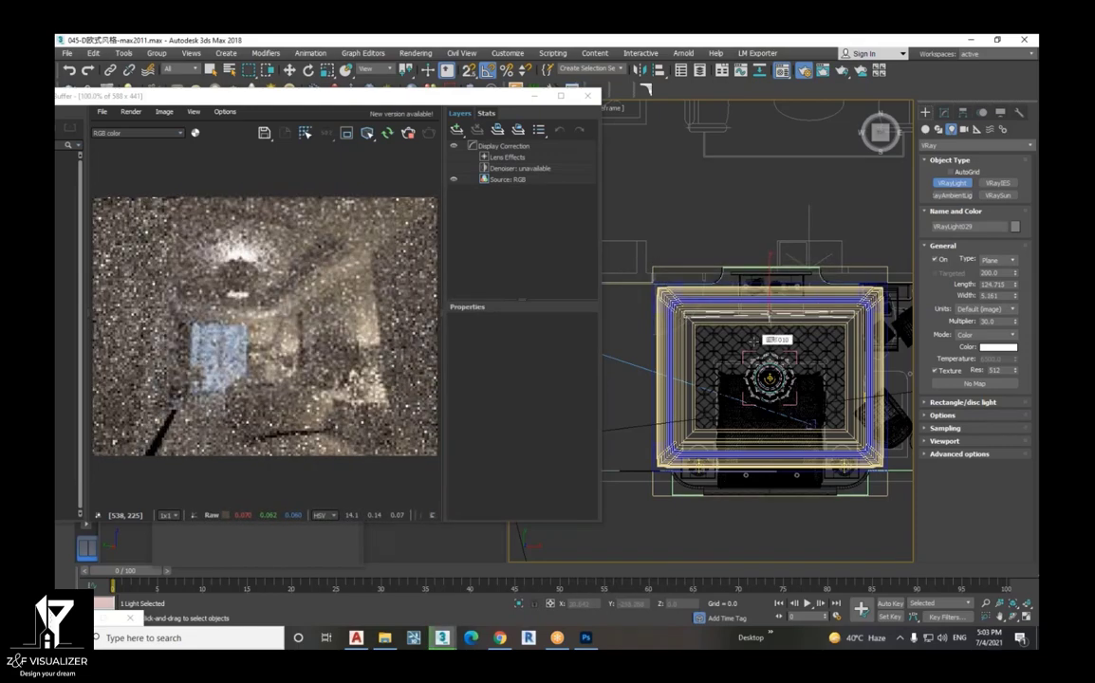
key(f)
scroll(760, 402, down, 5)
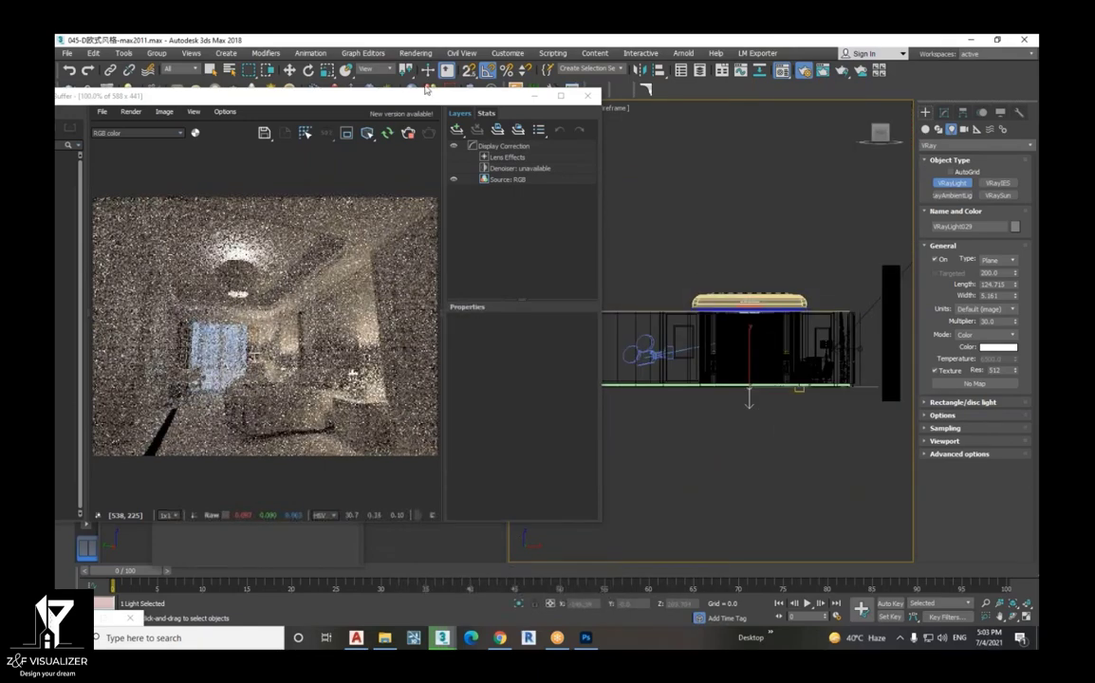
click(289, 69)
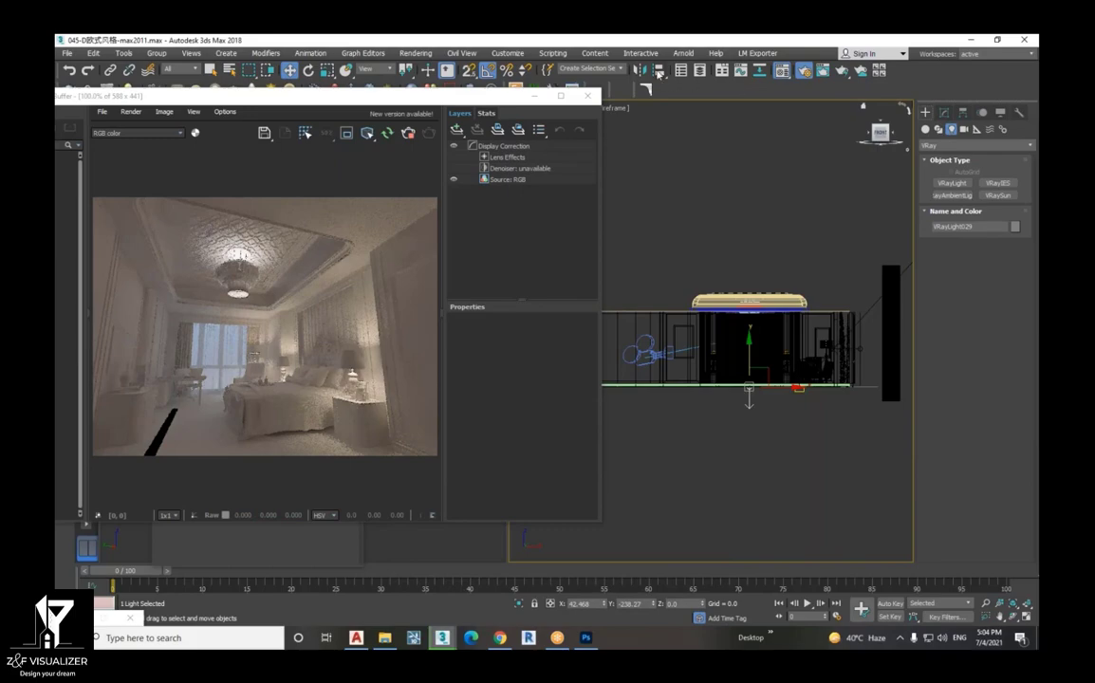
- Mirror VRayLight029 on Y with No Clone and raise it to ceiling height, Z 113.401
click(641, 69)
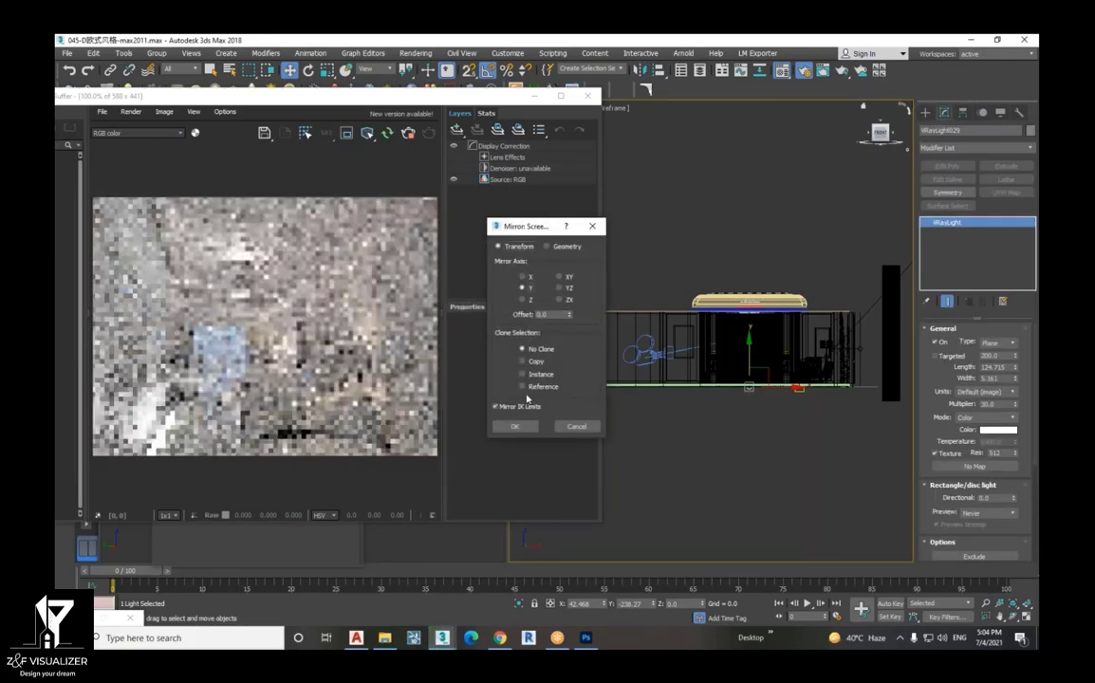
click(514, 426)
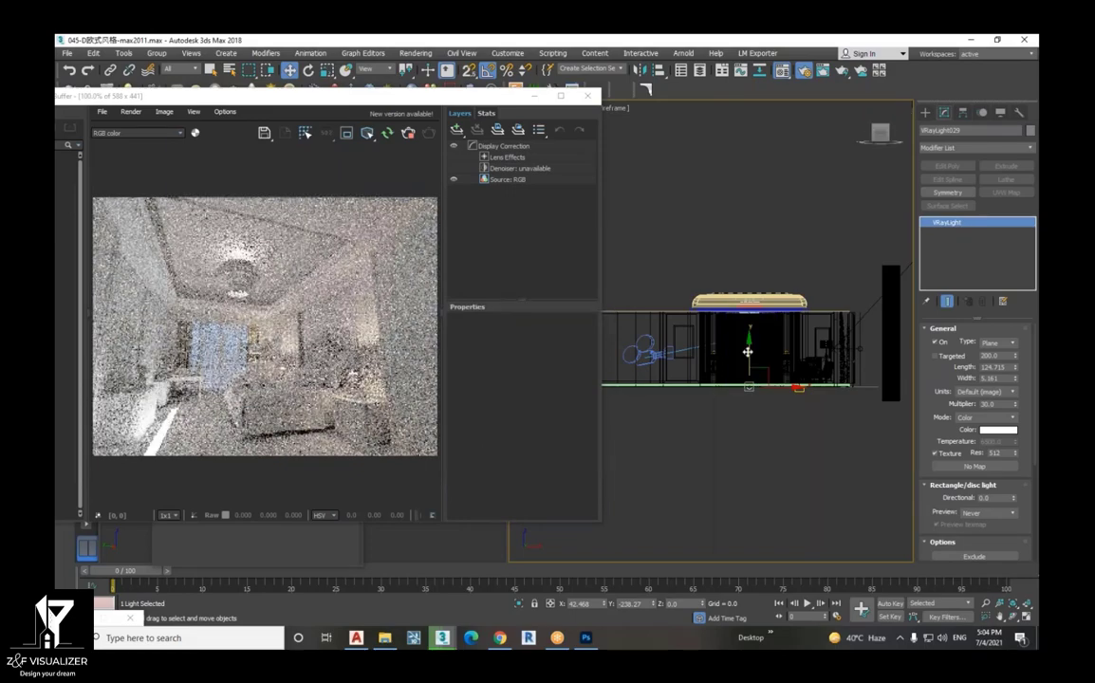
drag(748, 352, 769, 282)
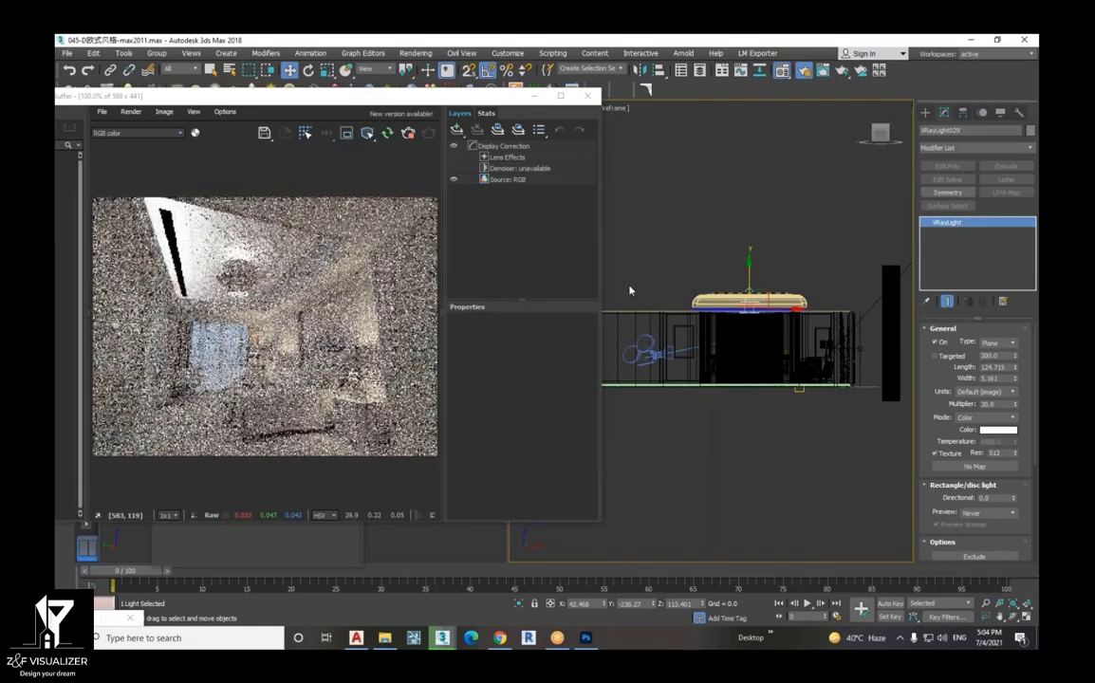
scroll(630, 290, up, 2)
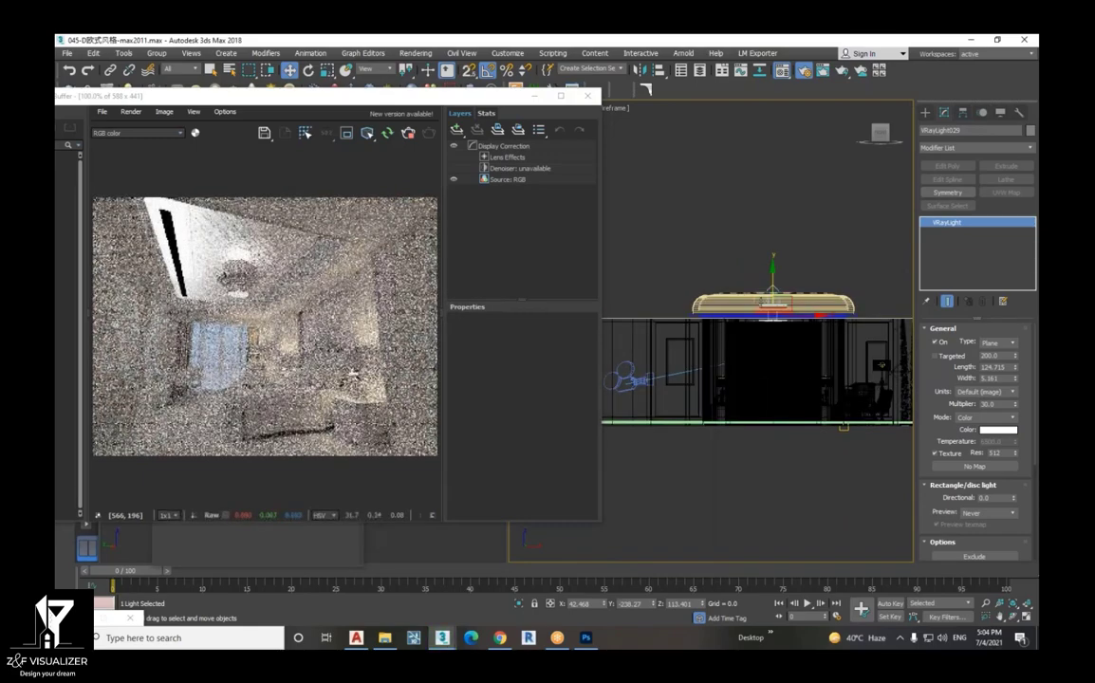
scroll(773, 310, up, 1)
- In top view, nudge VRayLight029 along Y to -227.127 against the cove edge, checking the render
key(t)
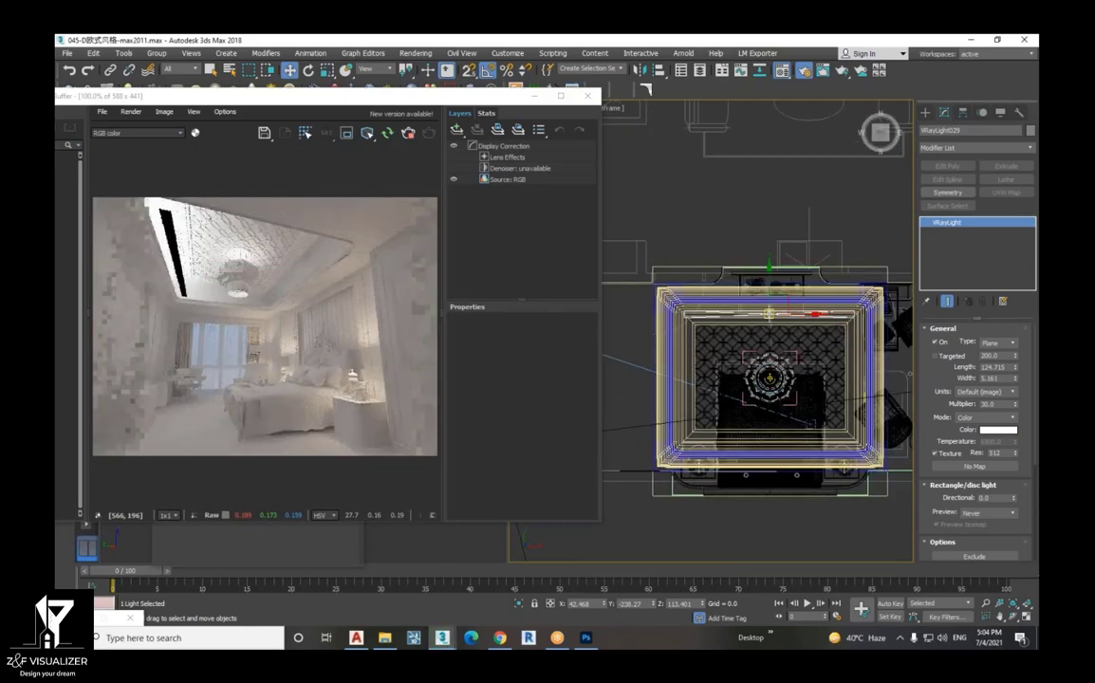
scroll(859, 239, up, 2)
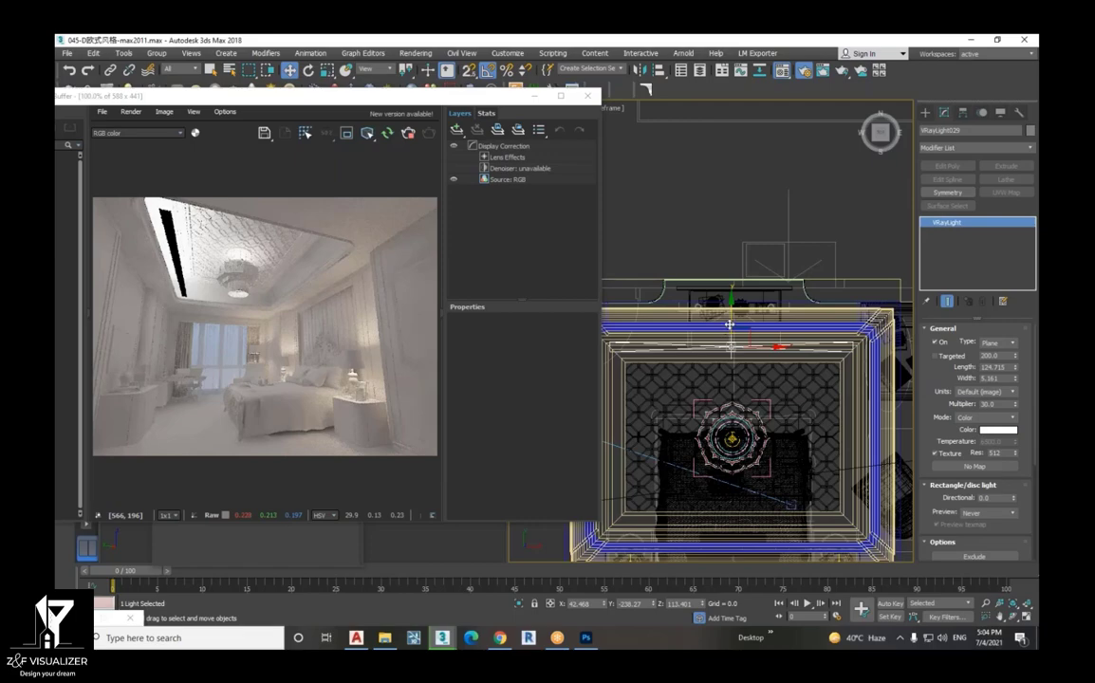
drag(729, 324, 729, 304)
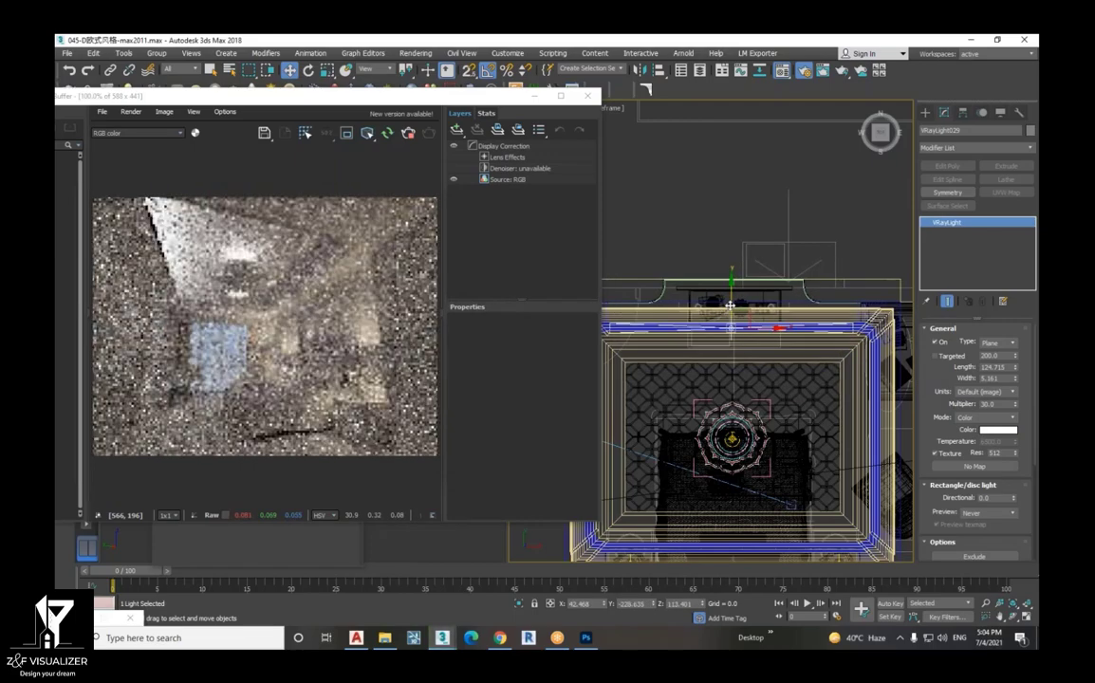
scroll(144, 274, up, 3)
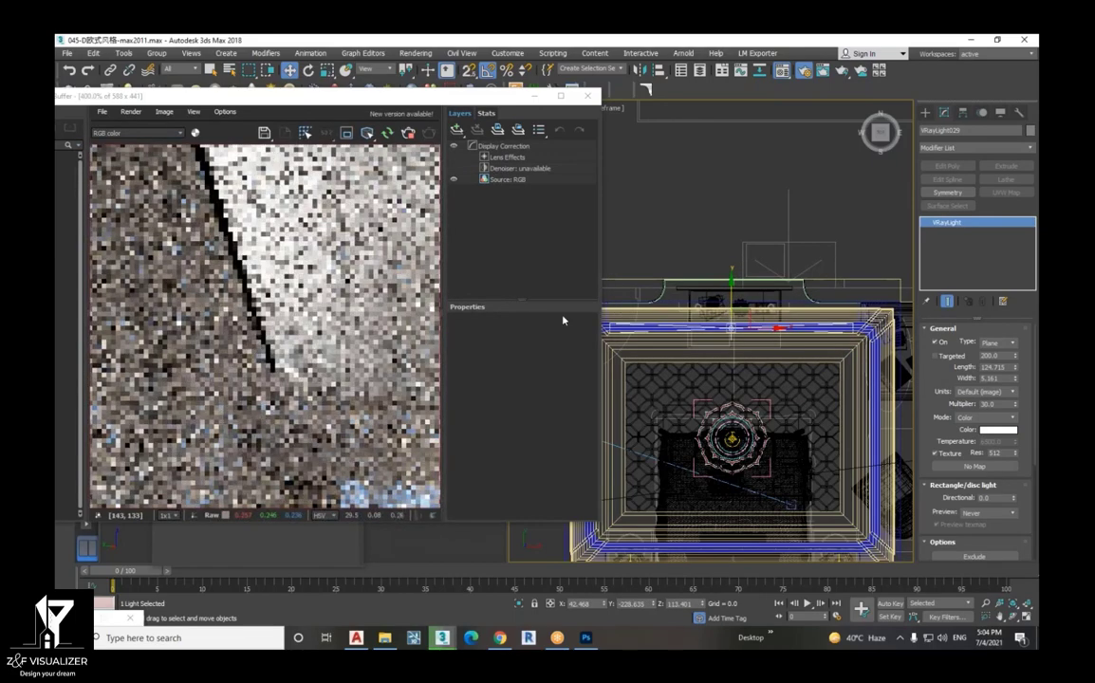
drag(732, 298, 725, 286)
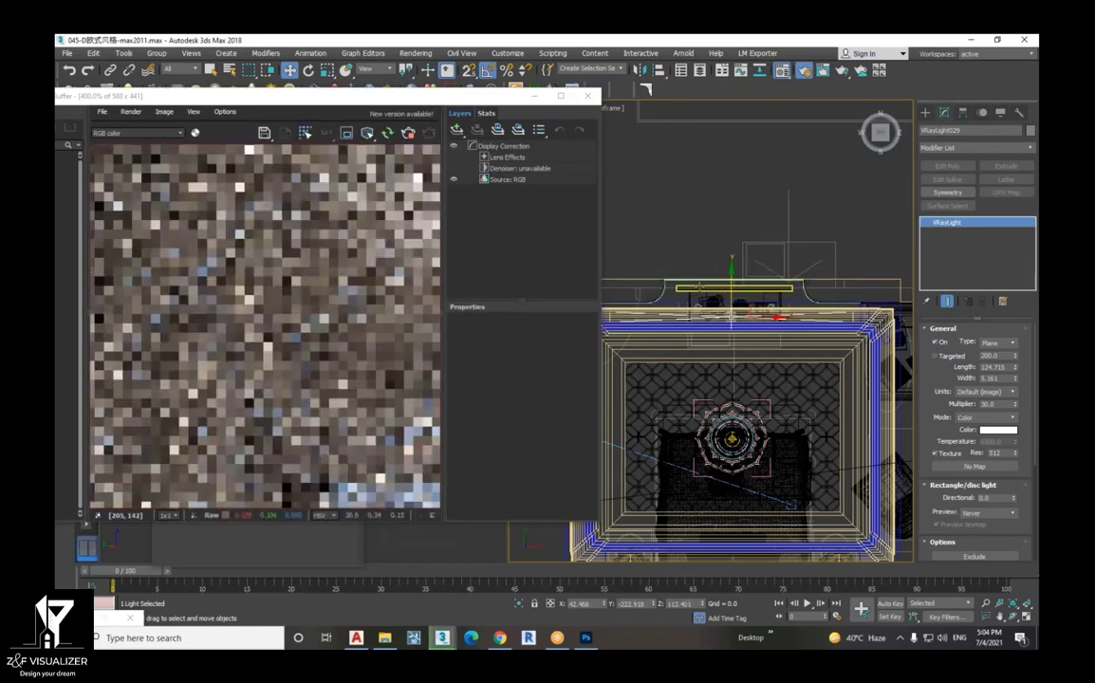
drag(724, 287, 731, 277)
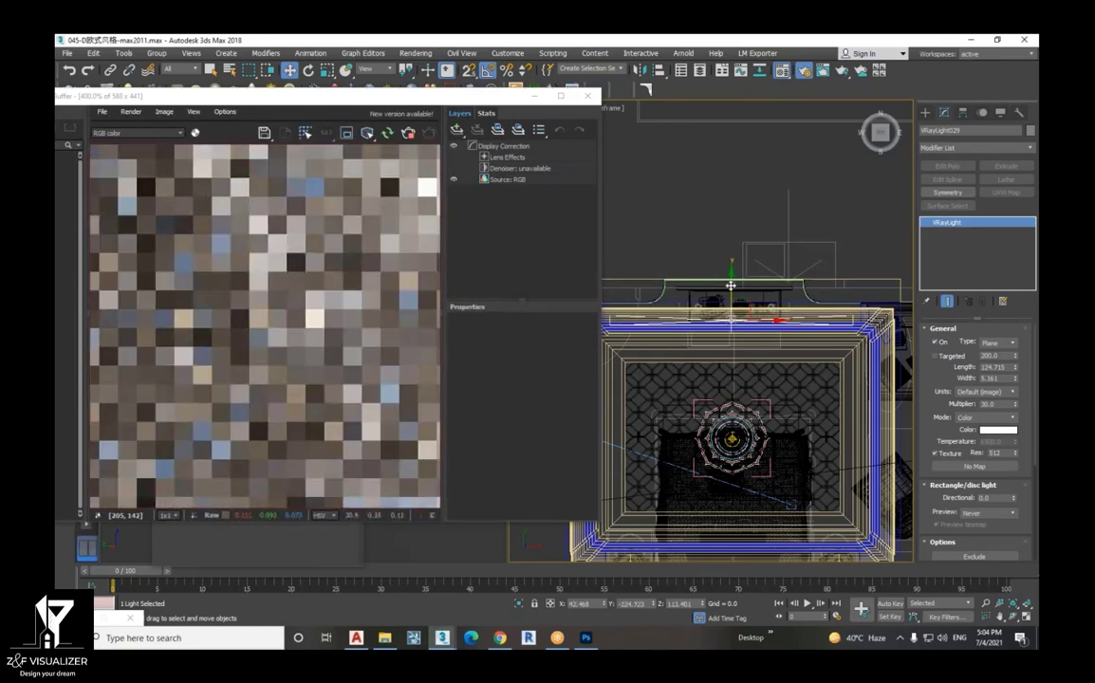
scroll(386, 306, down, 2)
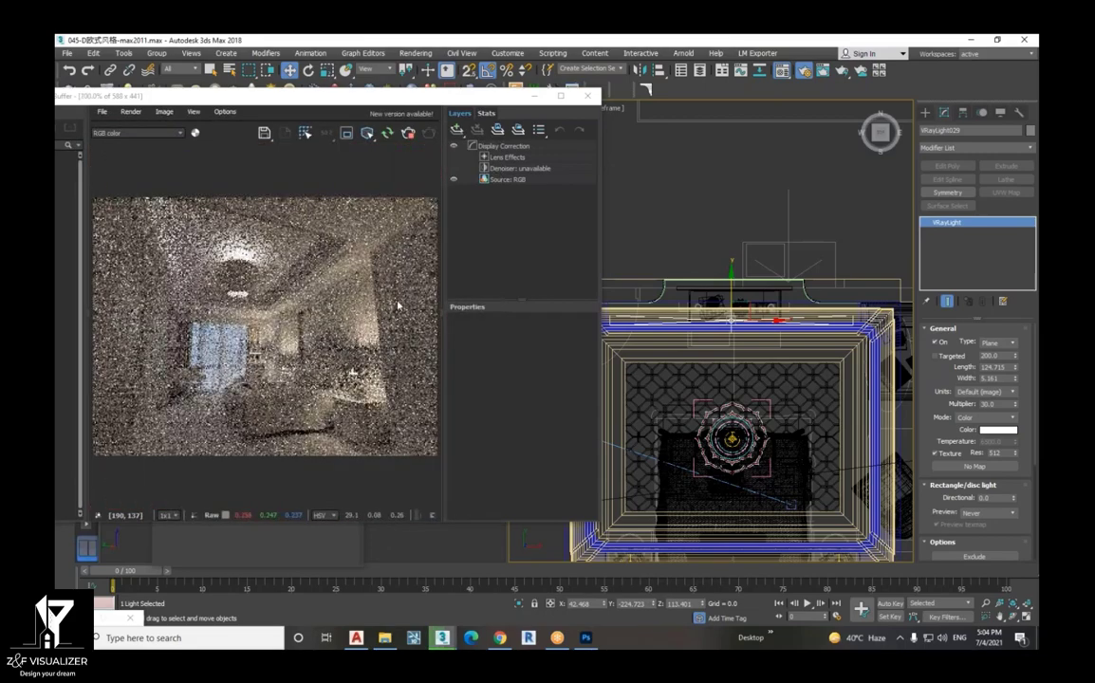
drag(726, 287, 723, 299)
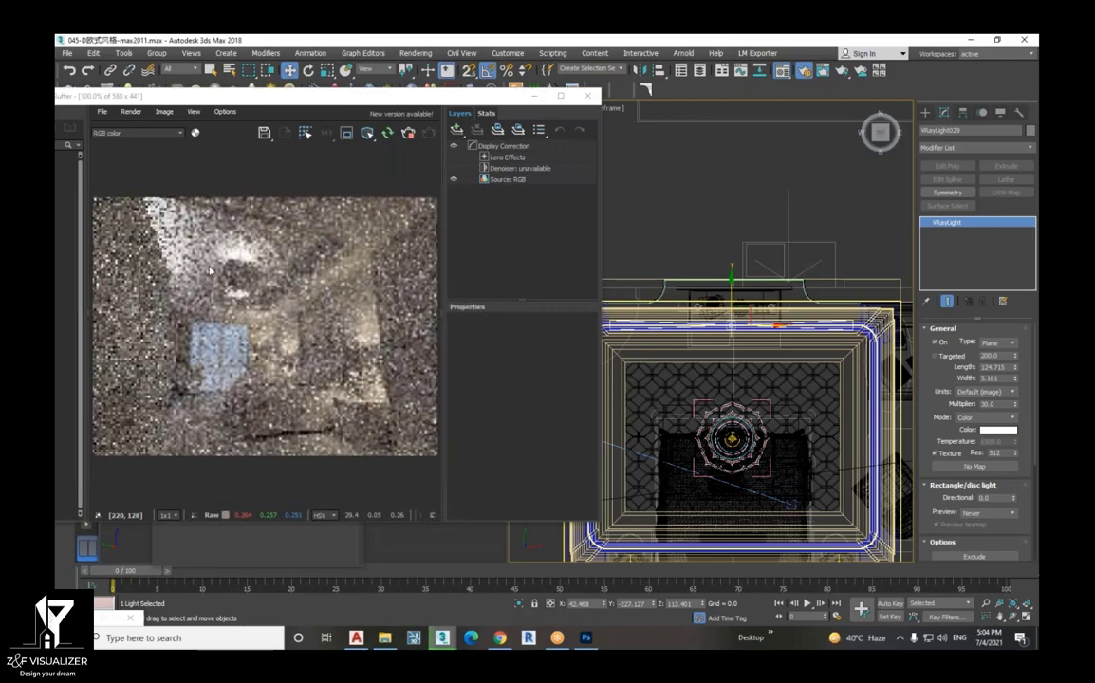
scroll(211, 270, down, 2)
scroll(208, 287, up, 1)
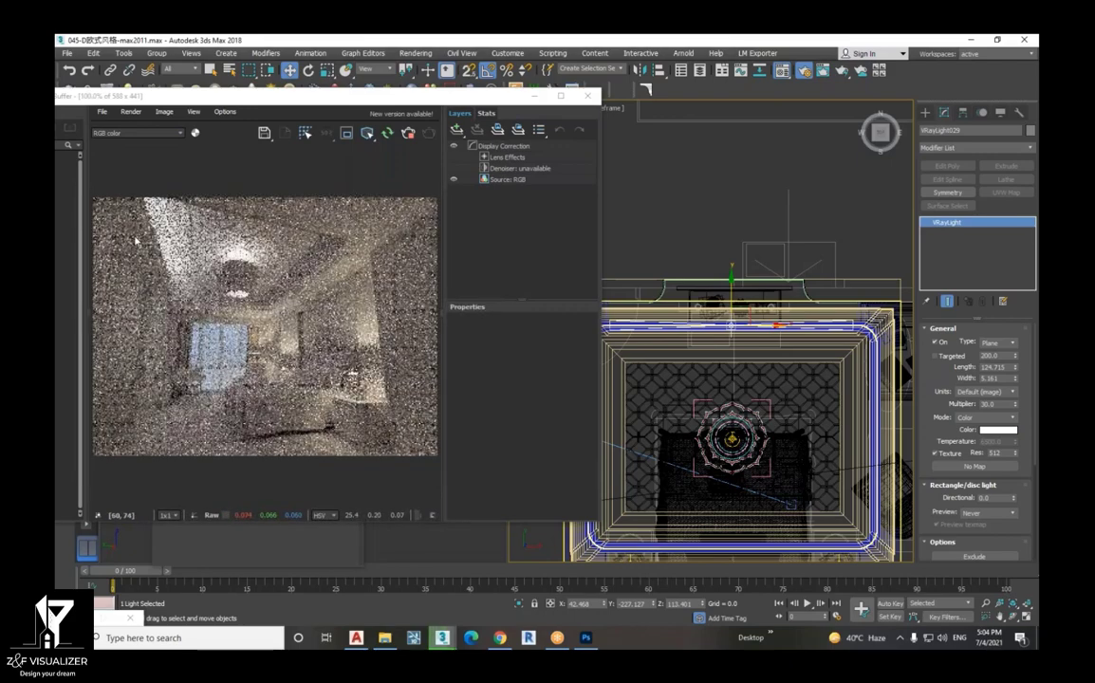
scroll(195, 266, up, 2)
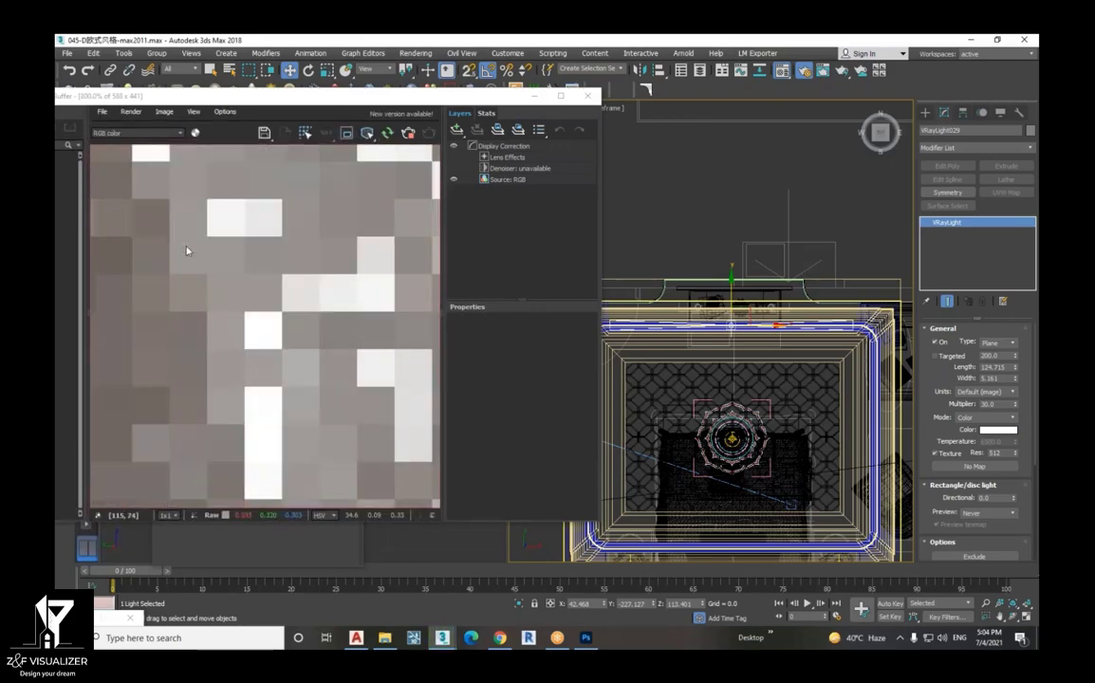
scroll(187, 251, down, 1)
scroll(197, 268, down, 1)
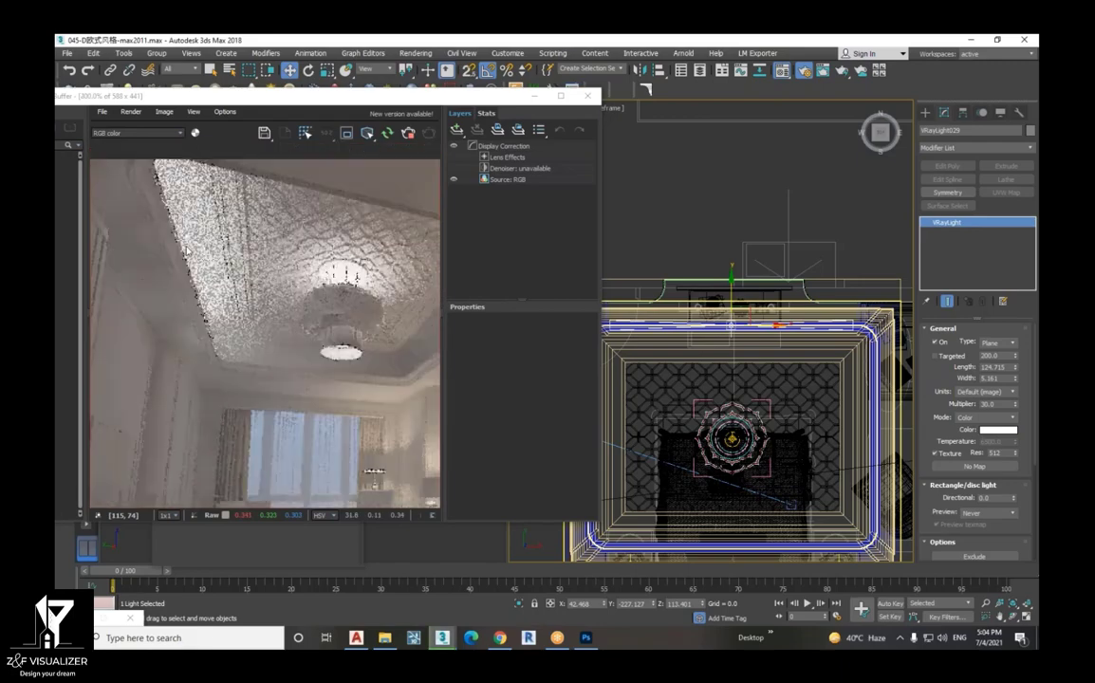
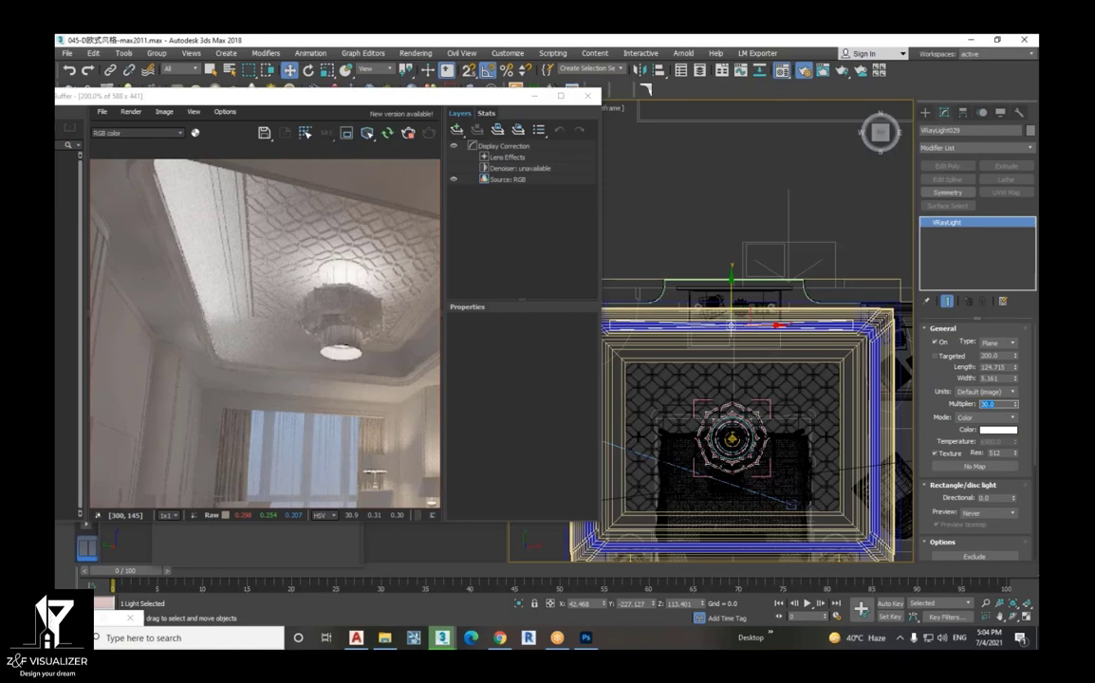
- Set VRayLight029 to multiplier 15, with Temperature colour mode at 4500
text(15)
click(995, 427)
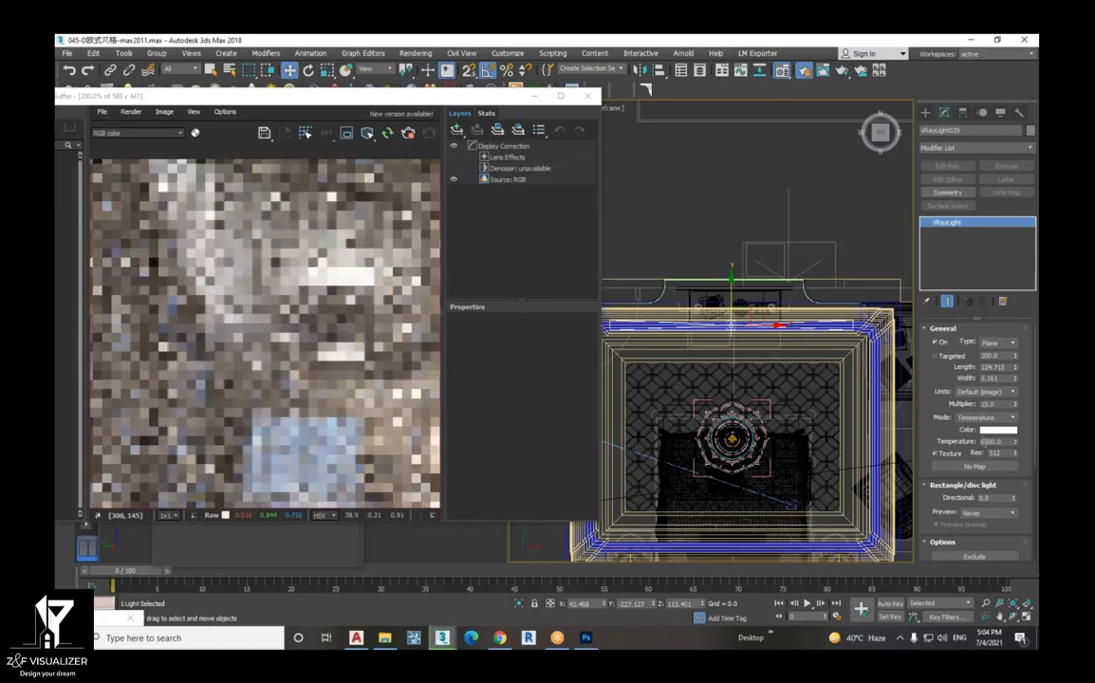
text(4500)
key(Return)
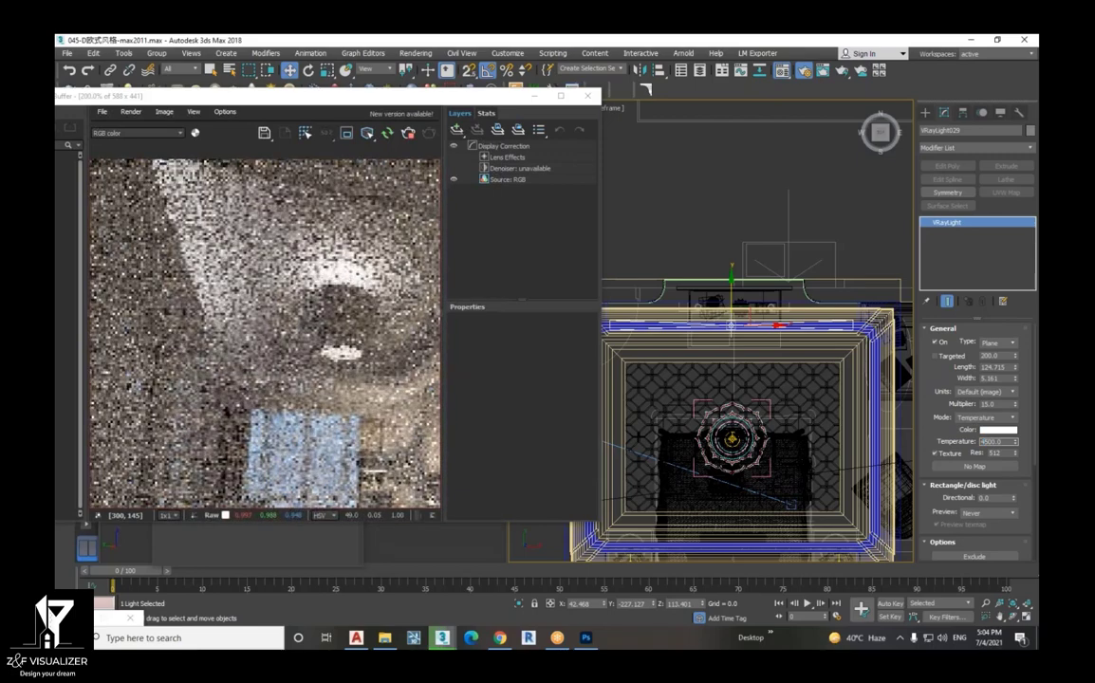
scroll(170, 263, down, 2)
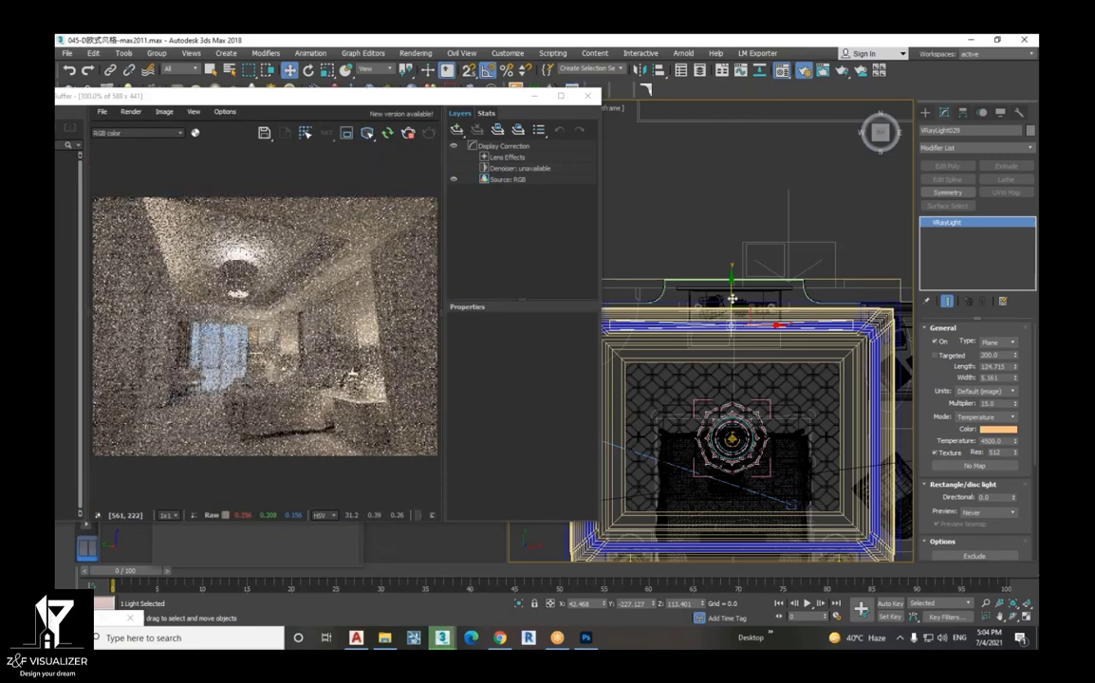
- Clone the cove light as an instance onto the ceiling tray's bottom edge
mouse_move(732, 299)
mouse_down()
mouse_move(756, 444)
mouse_move(796, 515)
mouse_up()
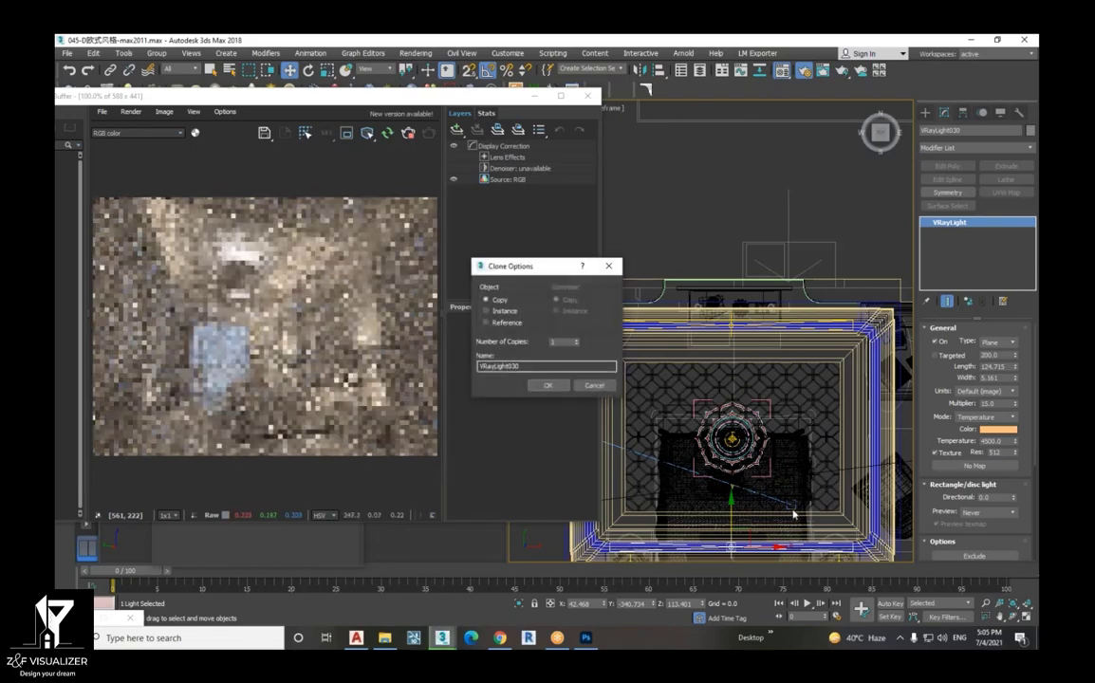
click(503, 311)
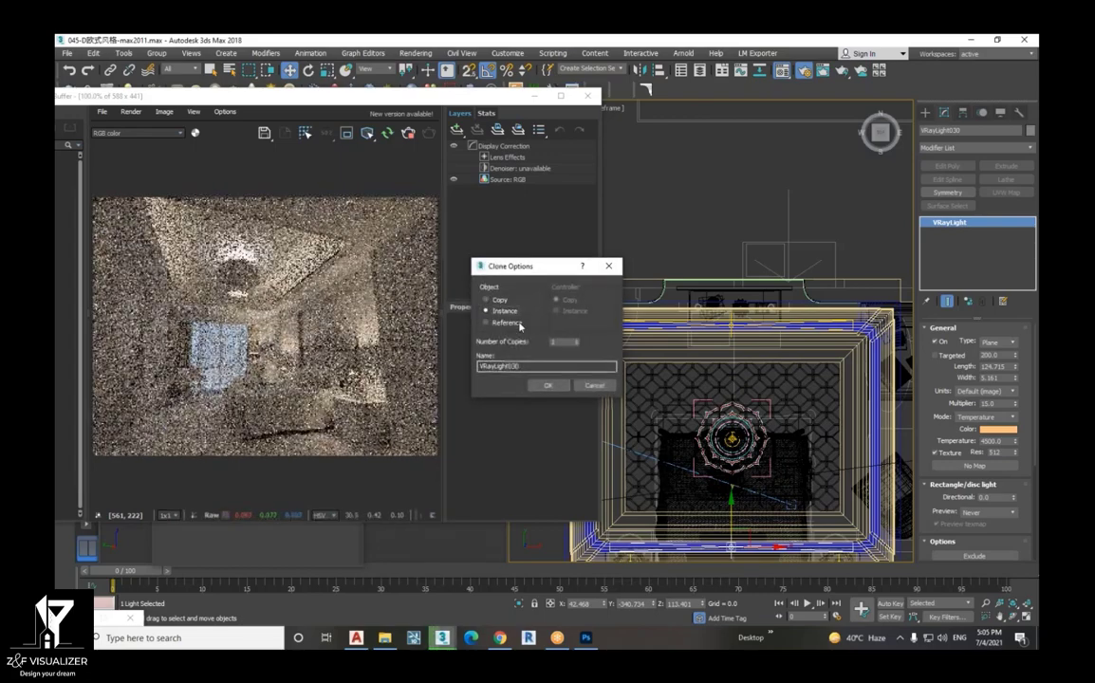
click(548, 385)
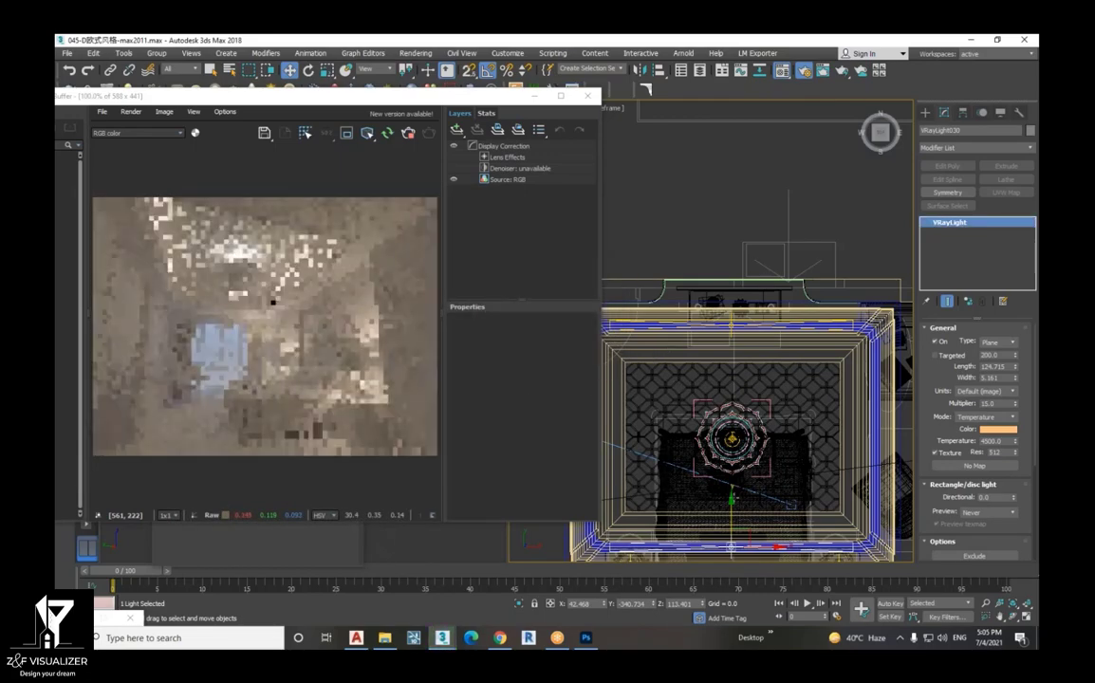
drag(732, 504, 729, 506)
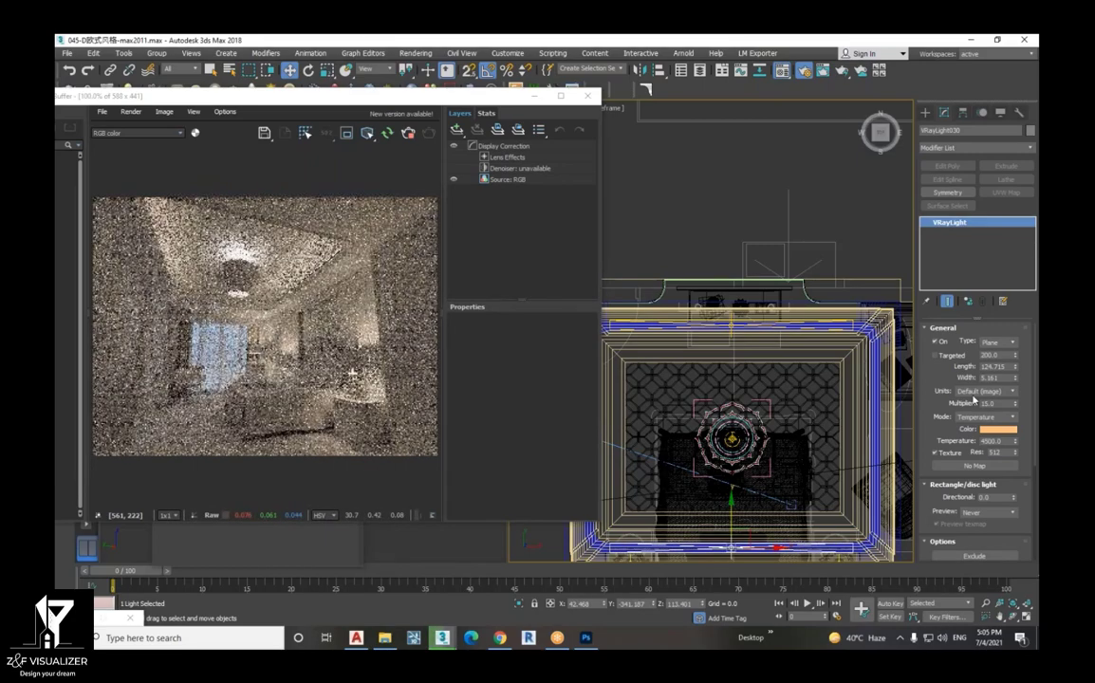
scroll(939, 408, down, 3)
scroll(941, 428, down, 3)
click(937, 446)
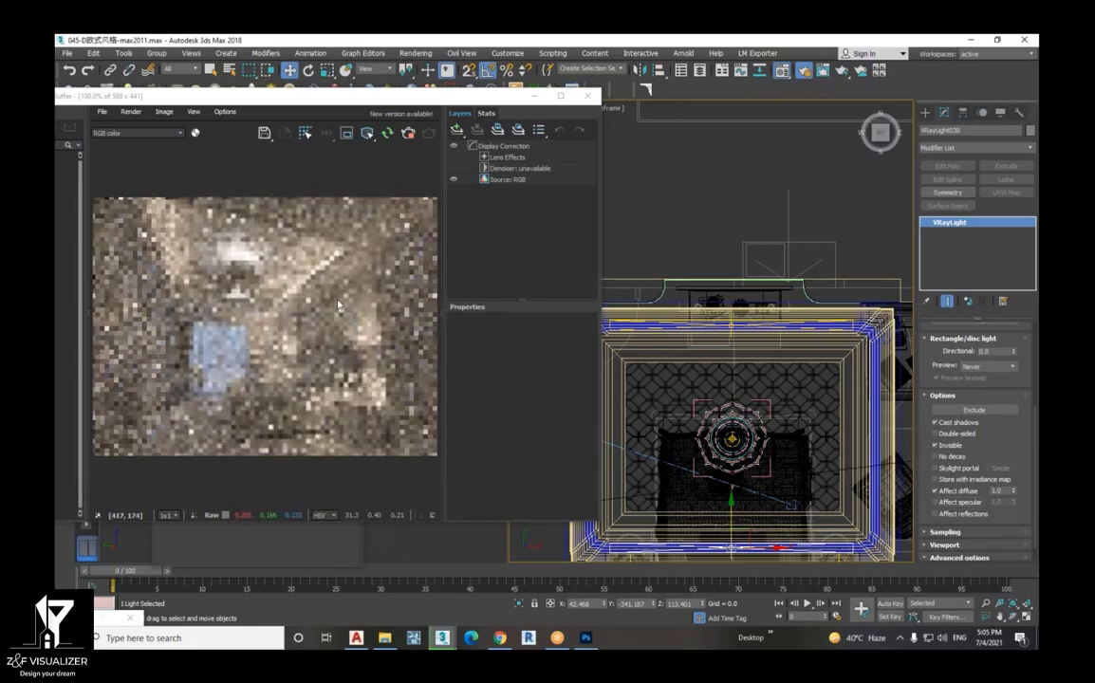
scroll(726, 429, down, 3)
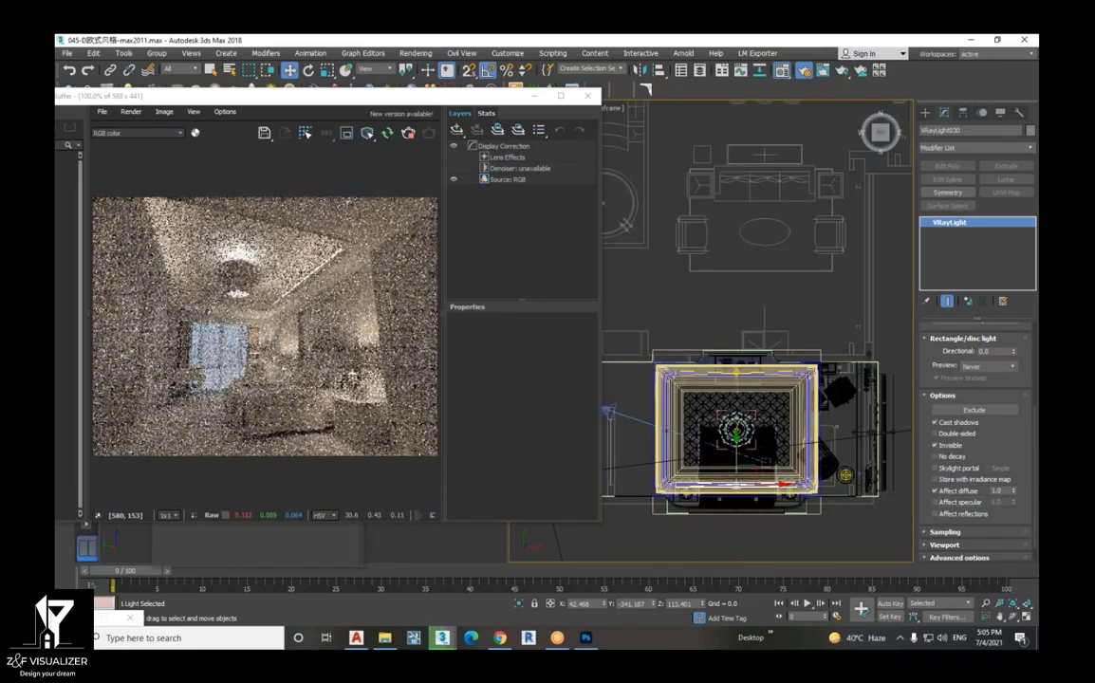
- Add 90°-rotated instanced lights along the ceiling's left and right edges
key(e)
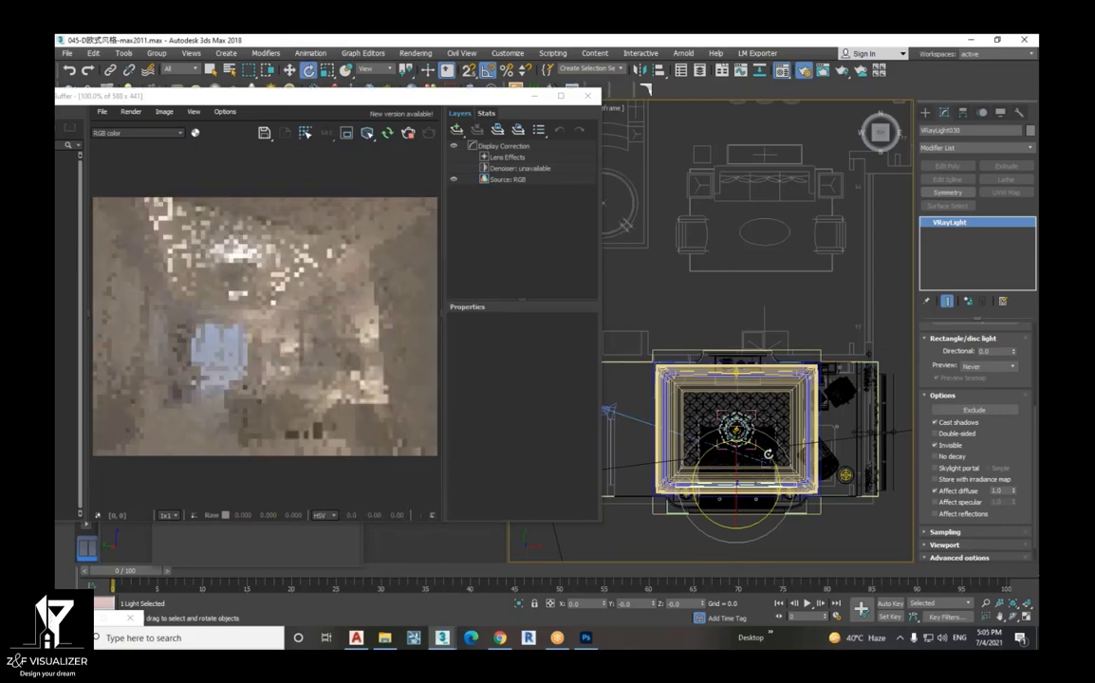
shift+drag(726, 414, 826, 464)
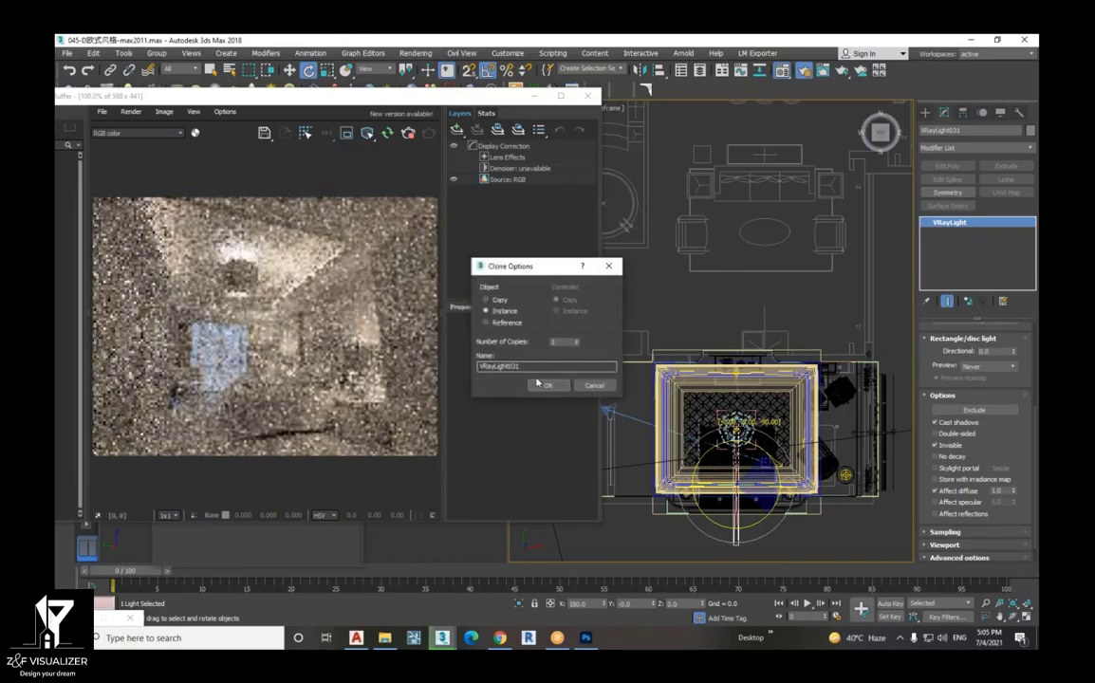
key(Return)
key(w)
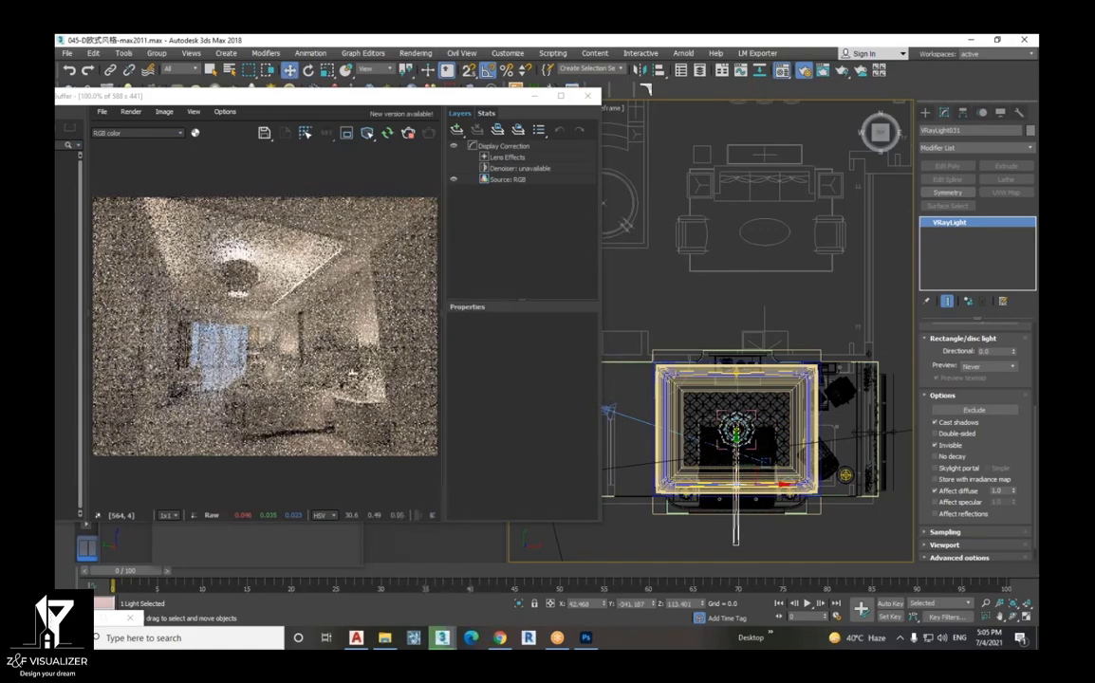
drag(762, 482, 699, 464)
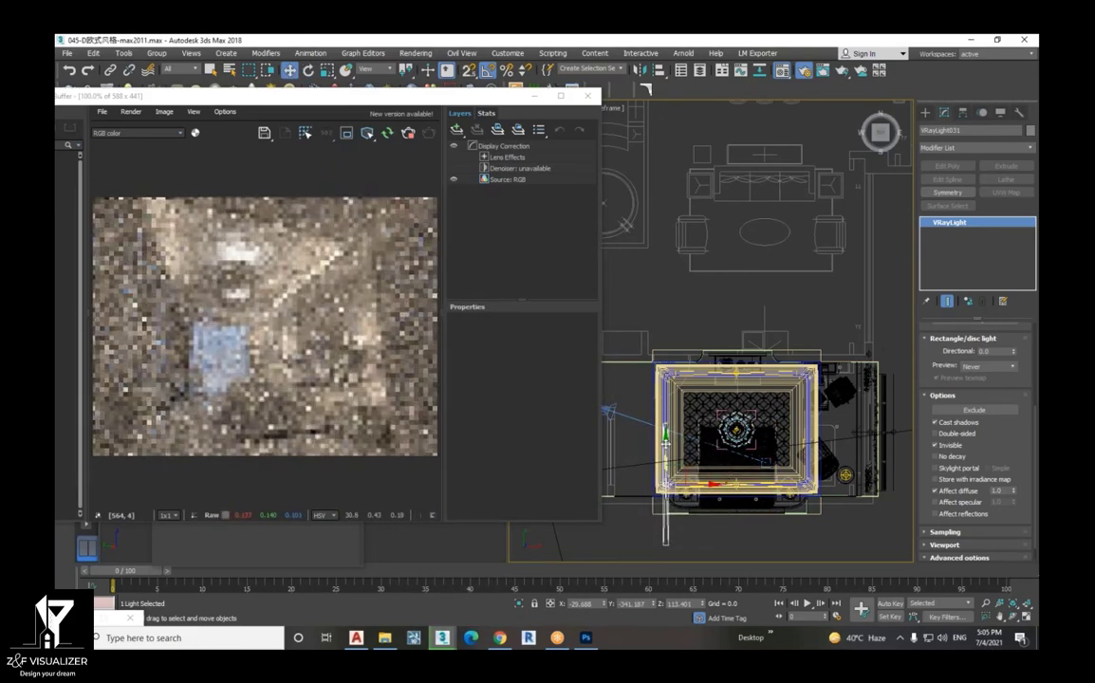
drag(666, 438, 668, 384)
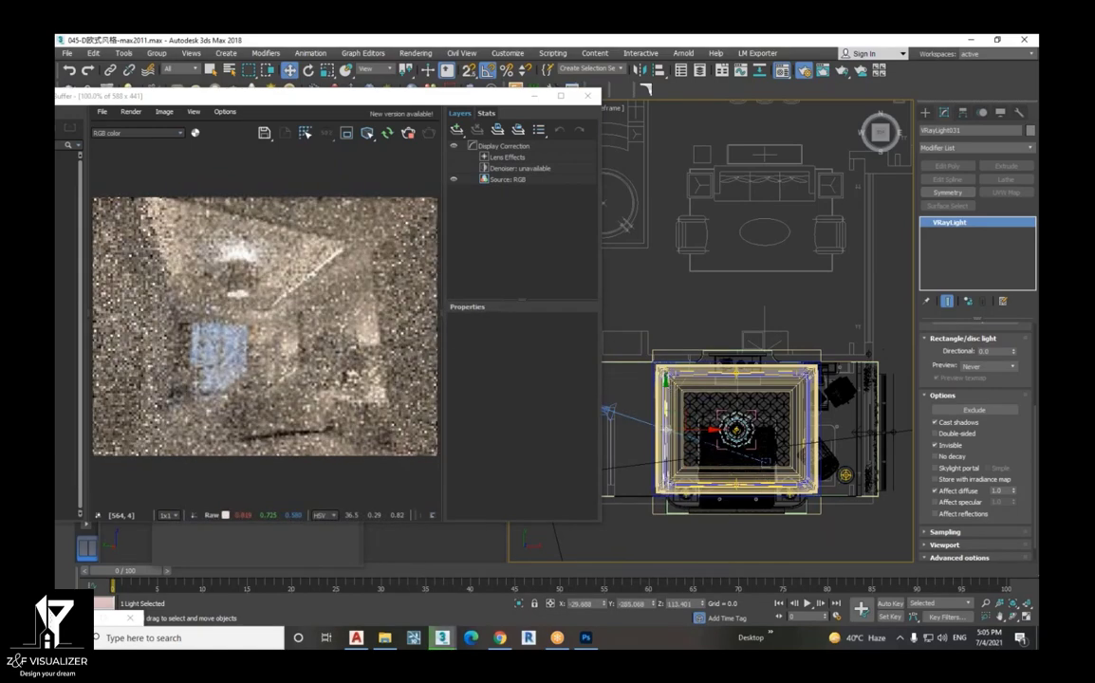
drag(814, 444, 839, 448)
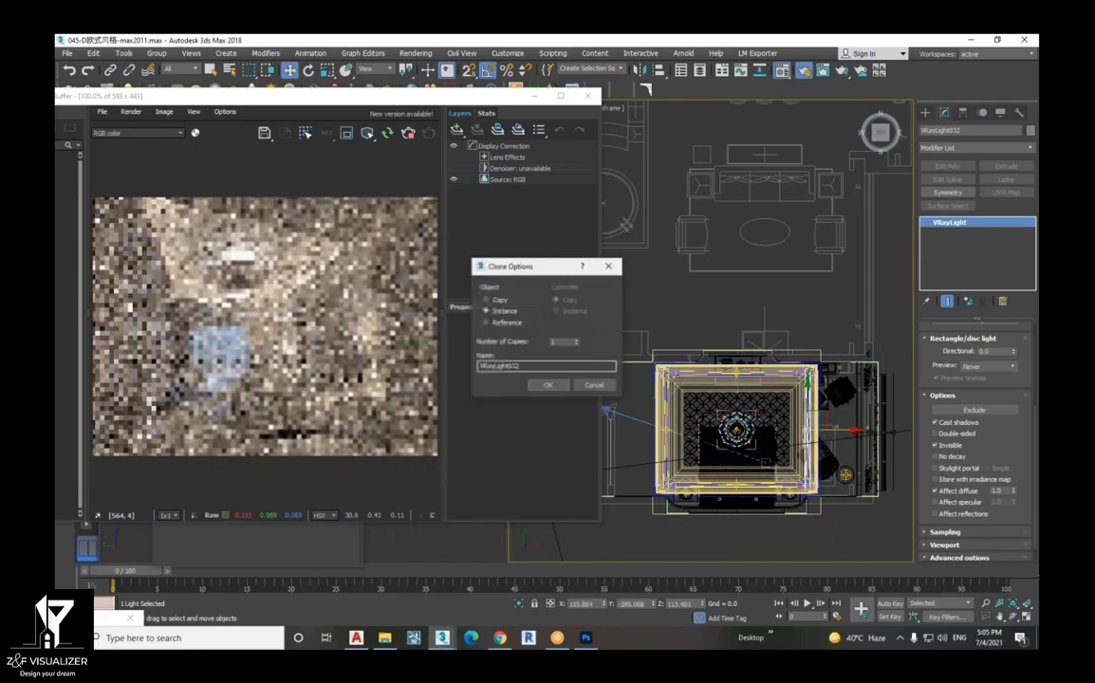
click(547, 387)
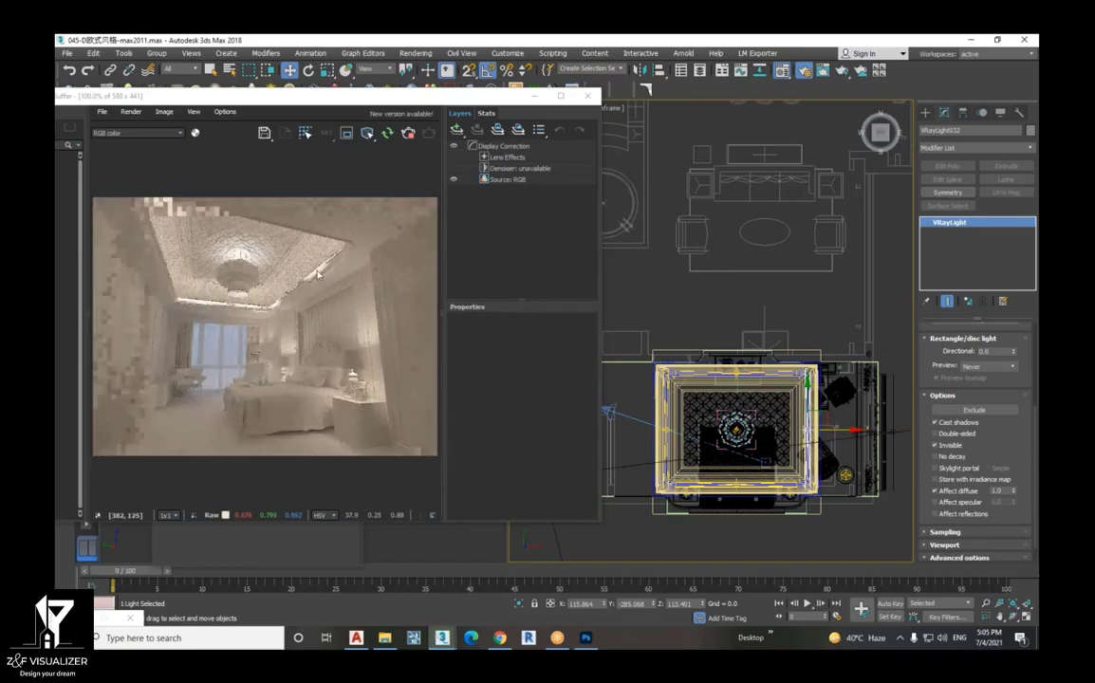
- In Front and Perspective views, Ctrl-select extra cove lights until 3 Lights Selected
scroll(294, 308, up, 3)
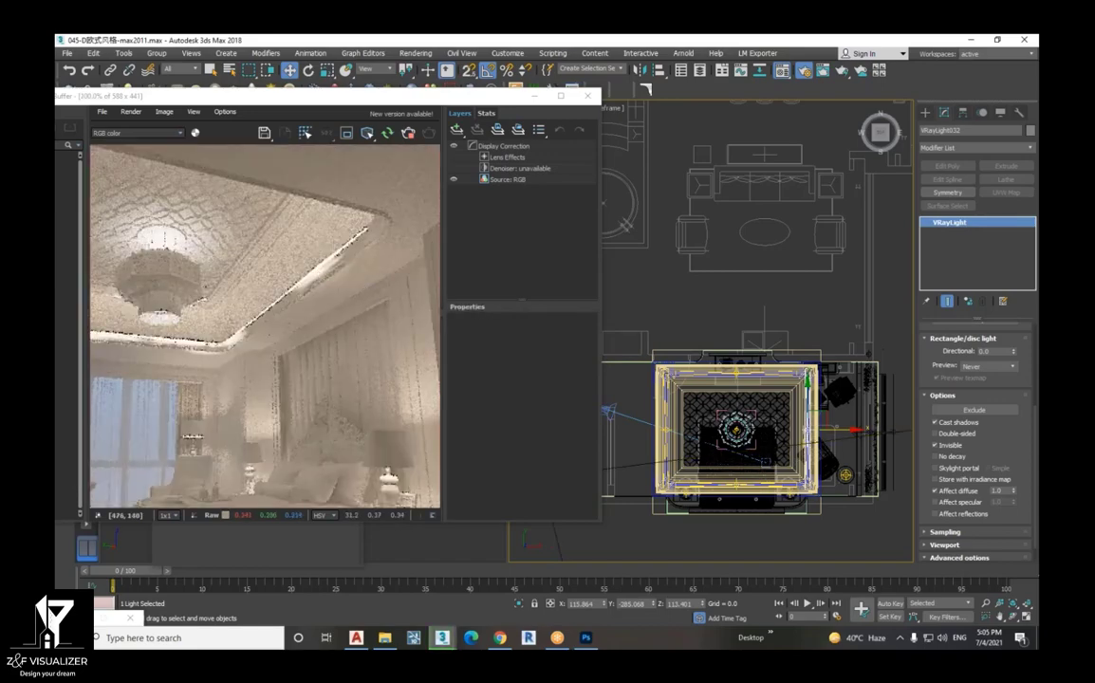
scroll(730, 379, up, 2)
key(f)
scroll(729, 373, up, 5)
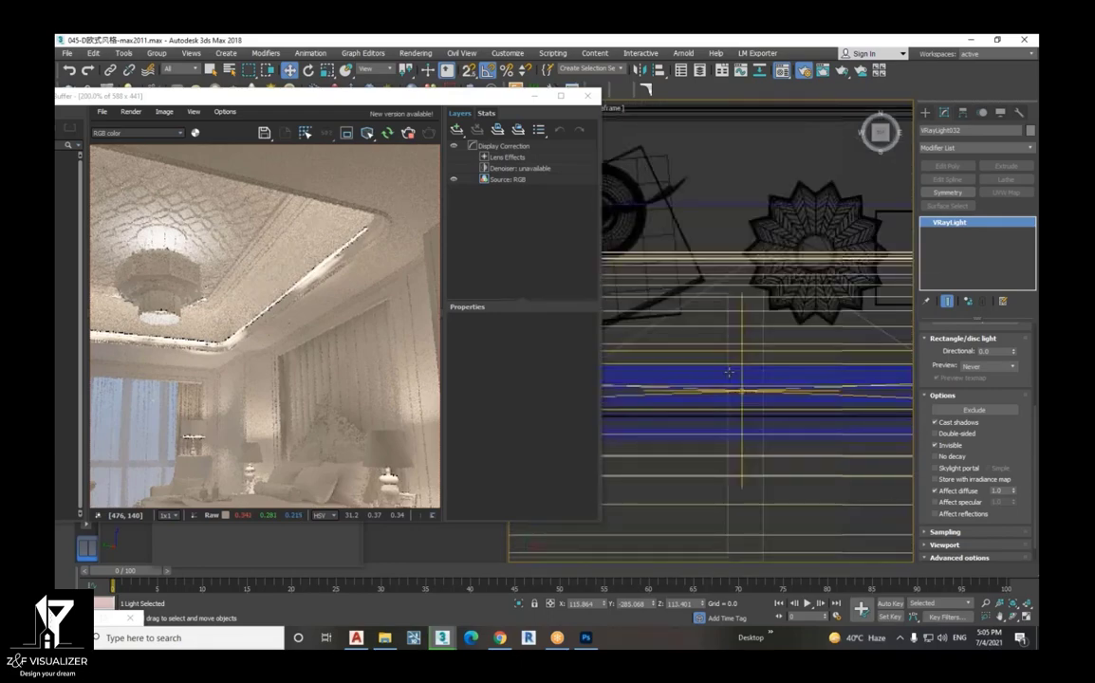
scroll(736, 385, up, 2)
ctrl+click(752, 342)
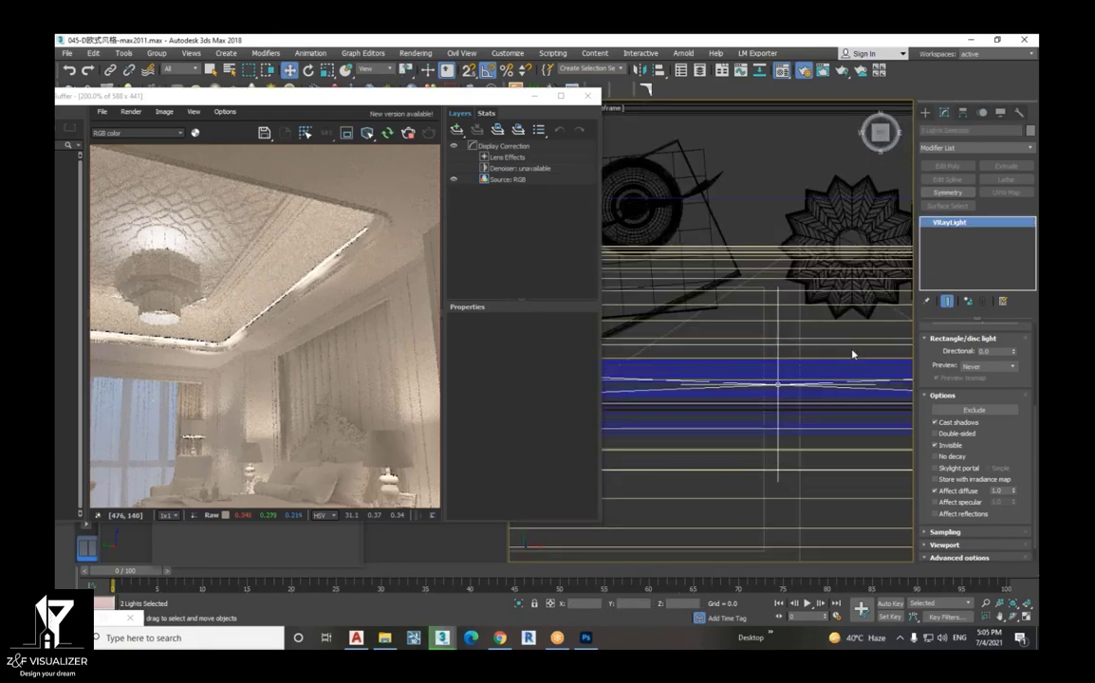
key(t)
scroll(851, 356, down, 3)
scroll(705, 377, up, 4)
scroll(705, 379, up, 2)
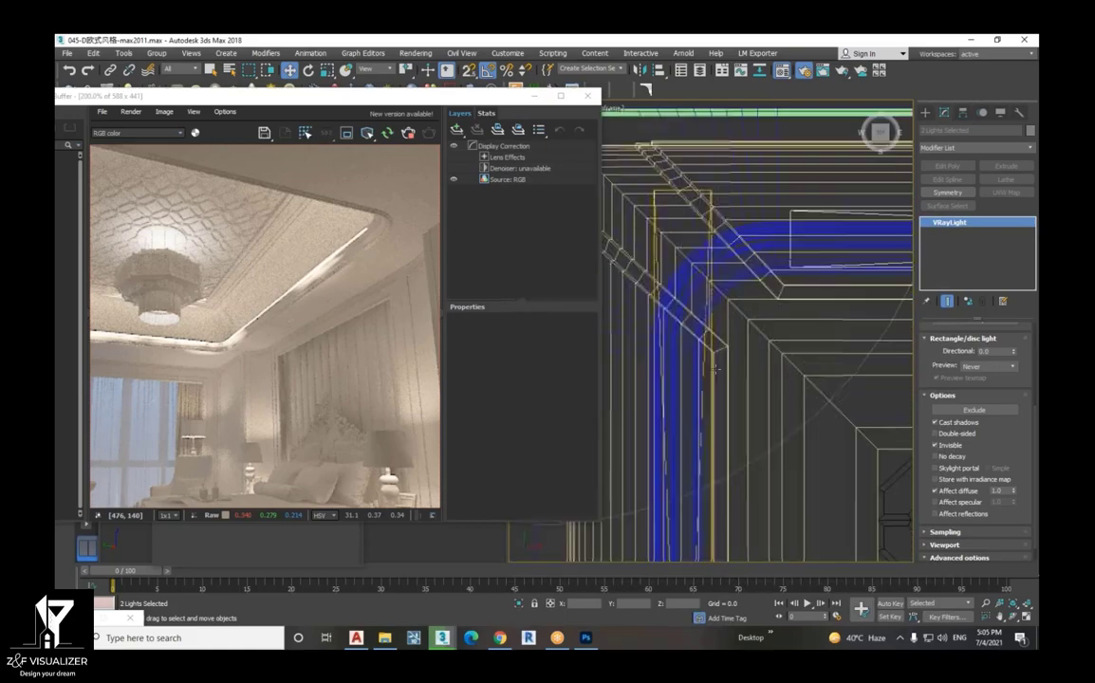
scroll(707, 372, up, 1)
scroll(708, 366, down, 1)
scroll(708, 366, up, 2)
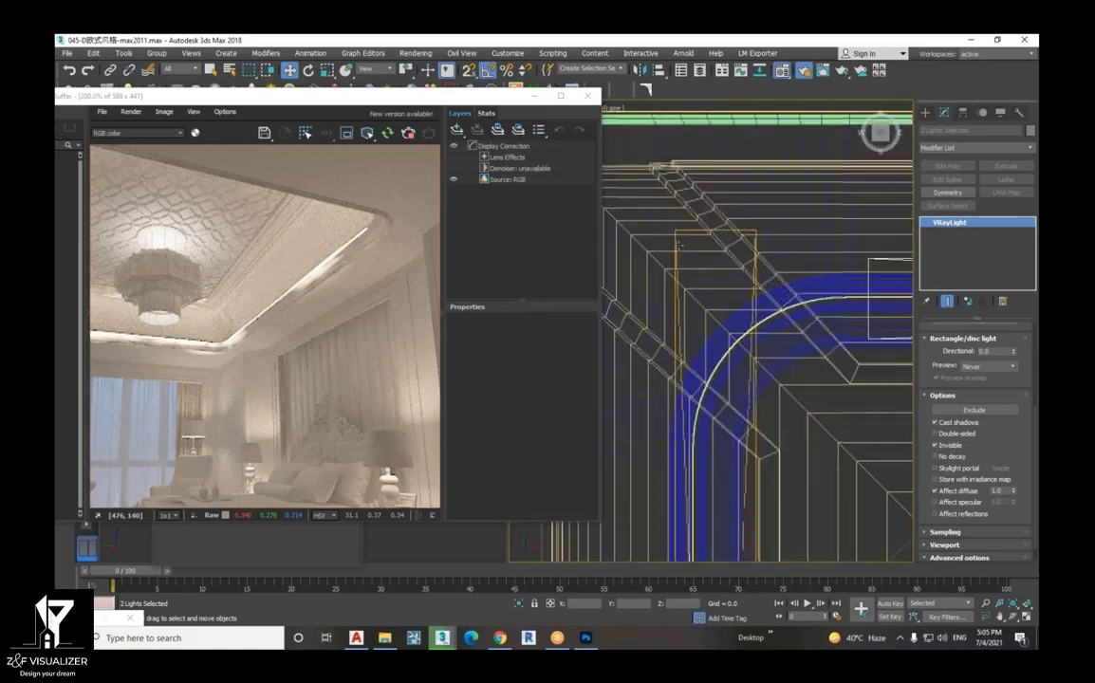
scroll(708, 366, up, 2)
scroll(708, 366, down, 3)
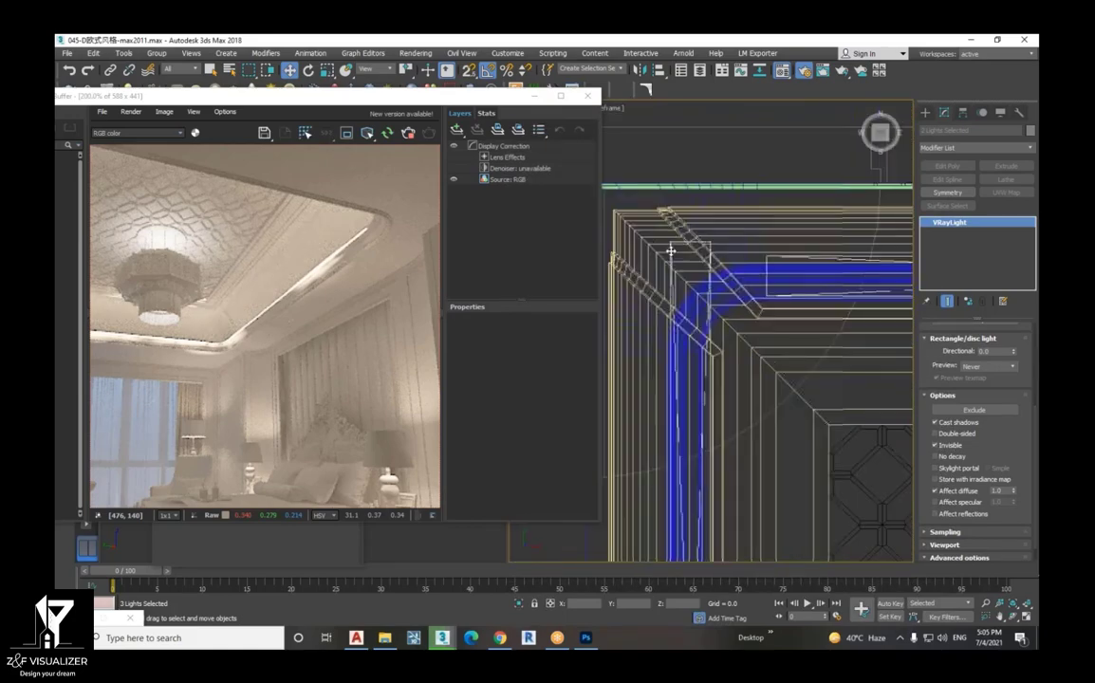
scroll(708, 367, down, 3)
scroll(708, 366, down, 3)
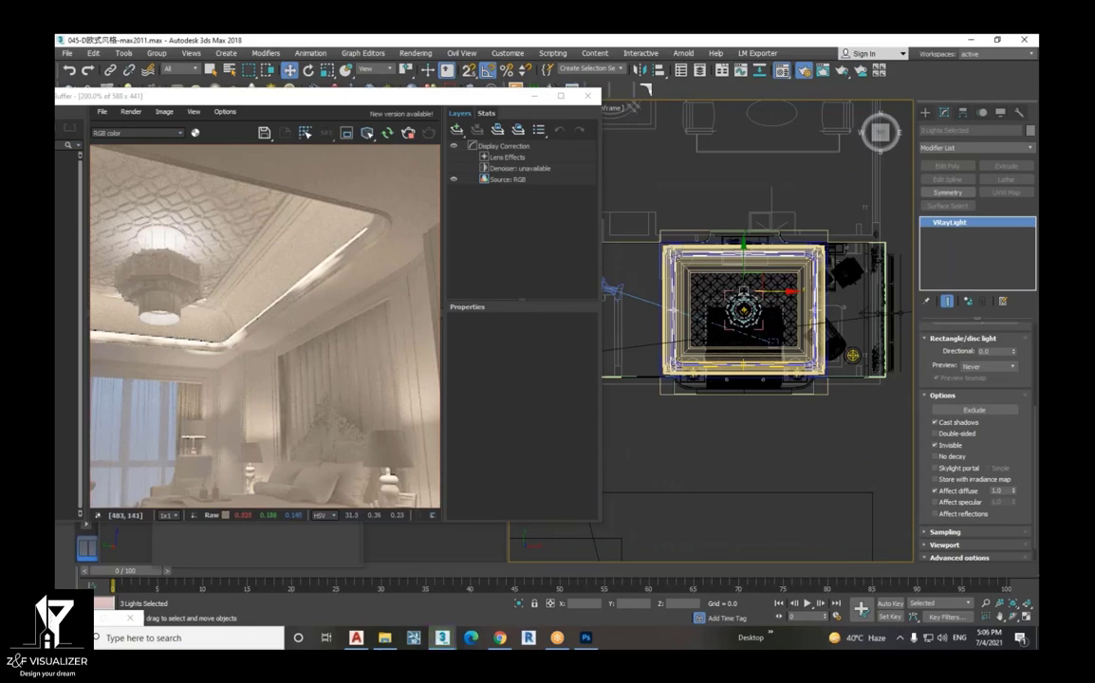
click(936, 450)
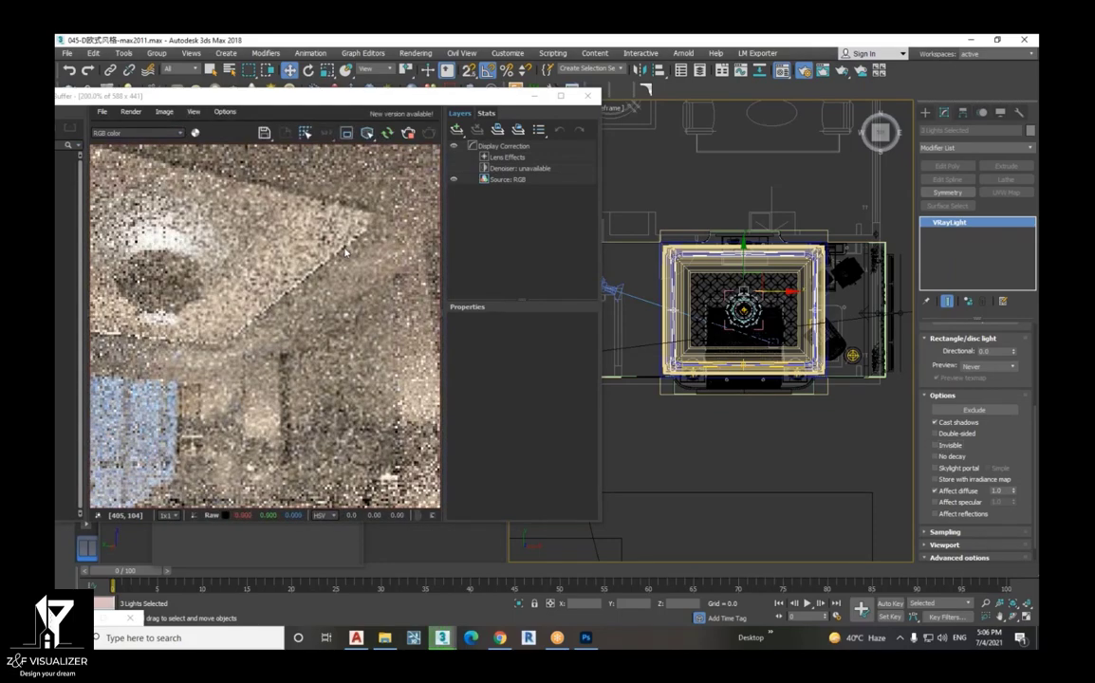
click(937, 445)
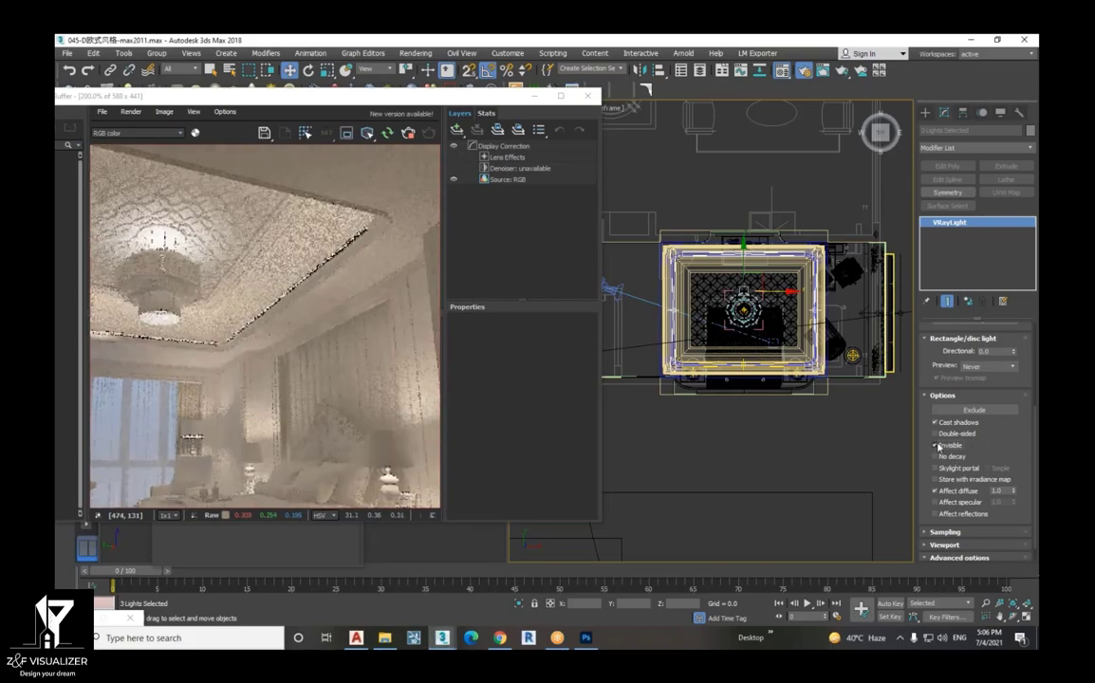
click(937, 445)
scroll(744, 310, up, 2)
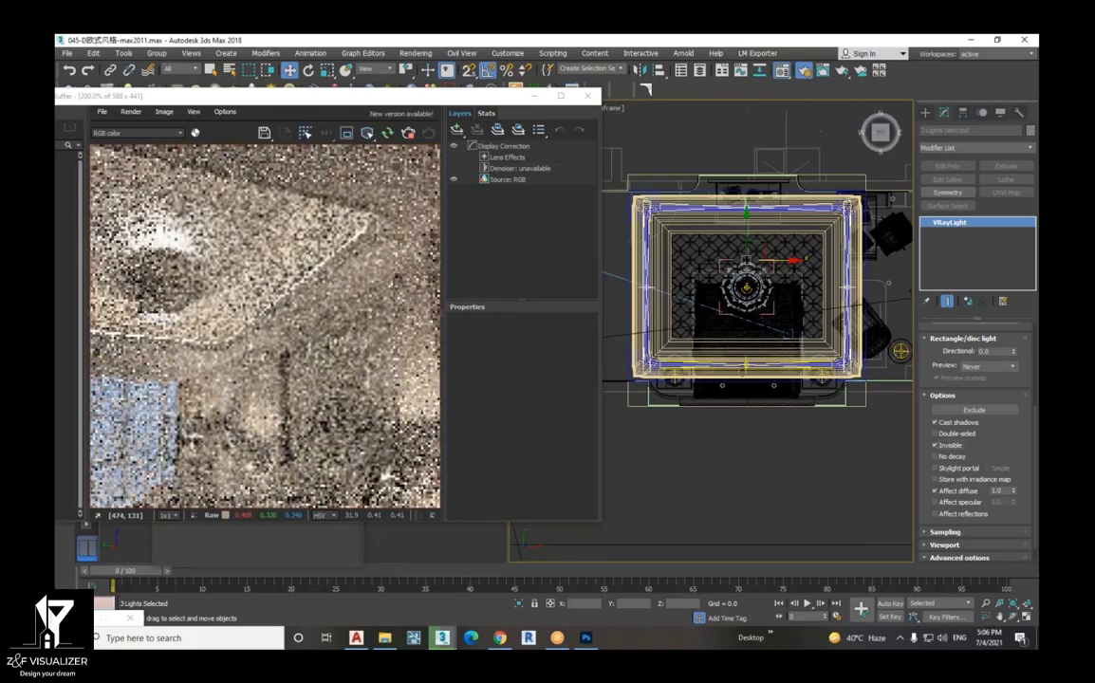
mouse_move(744, 310)
alt+middle_down()
mouse_move(757, 356)
mouse_move(759, 275)
alt+middle_up()
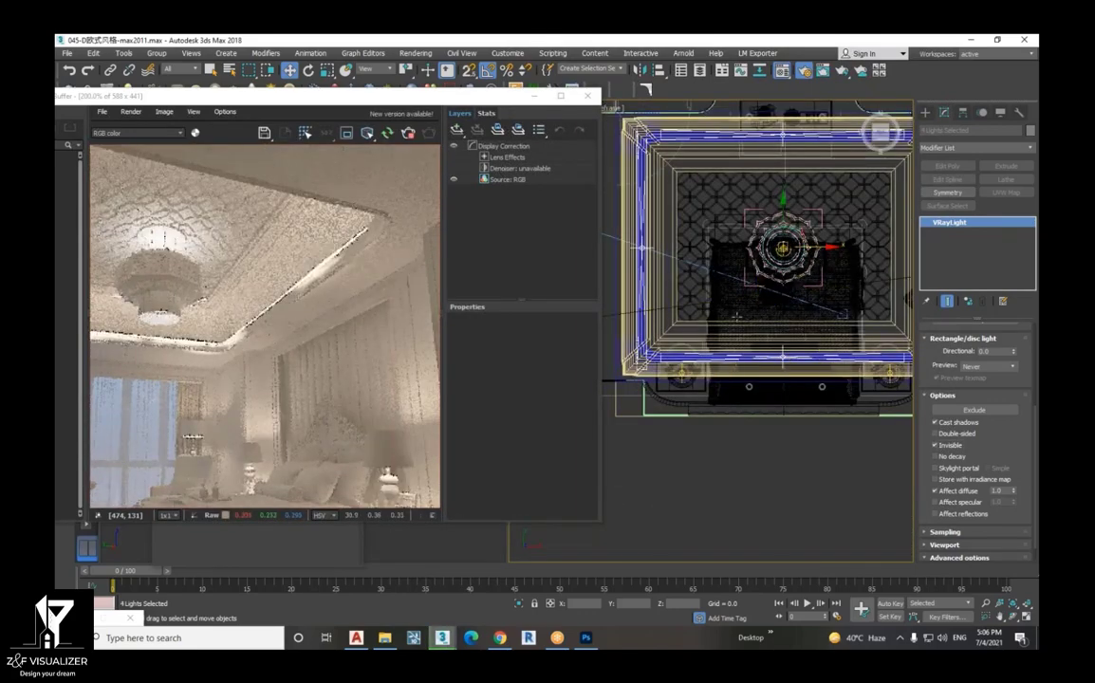
key(f)
scroll(761, 323, up, 3)
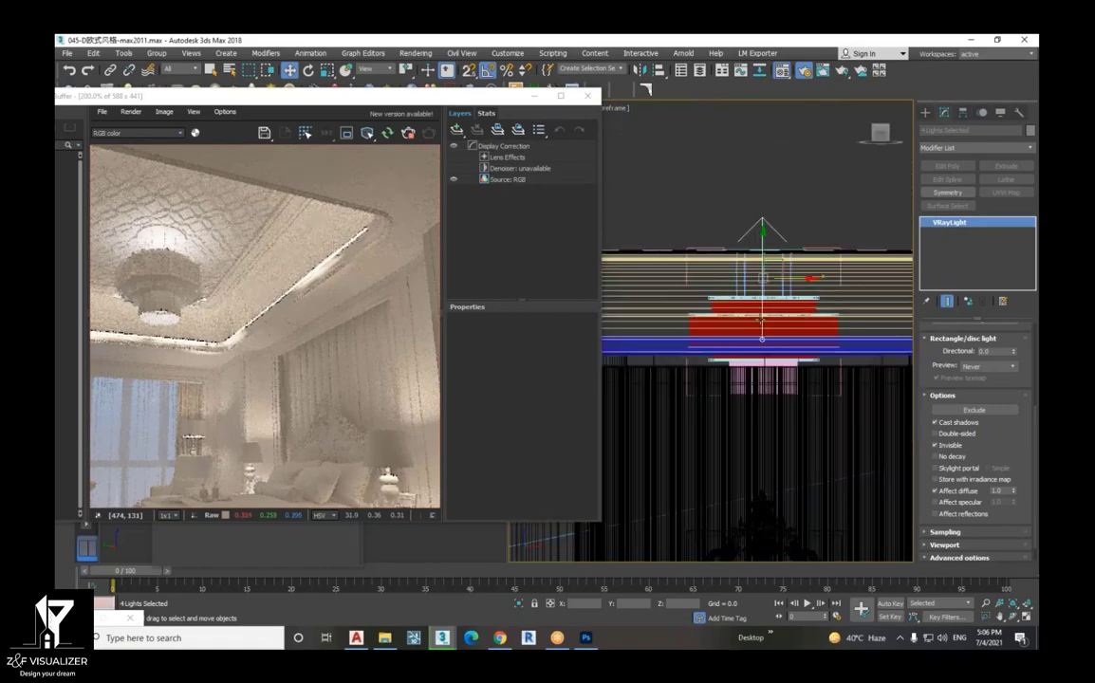
scroll(759, 319, up, 3)
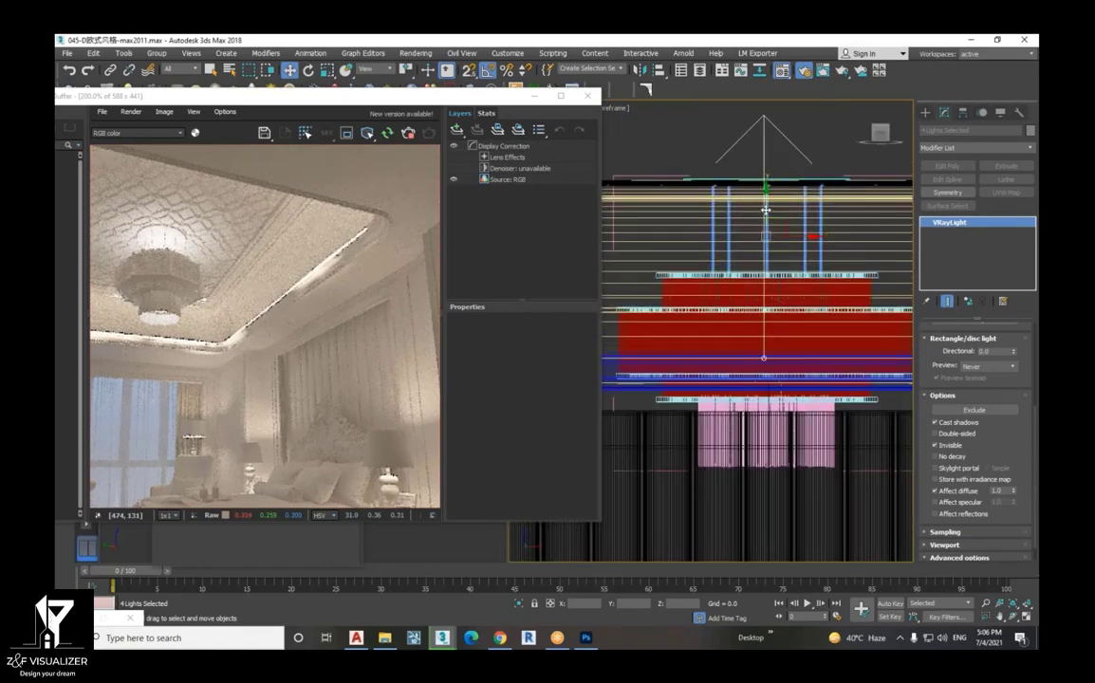
drag(763, 211, 759, 200)
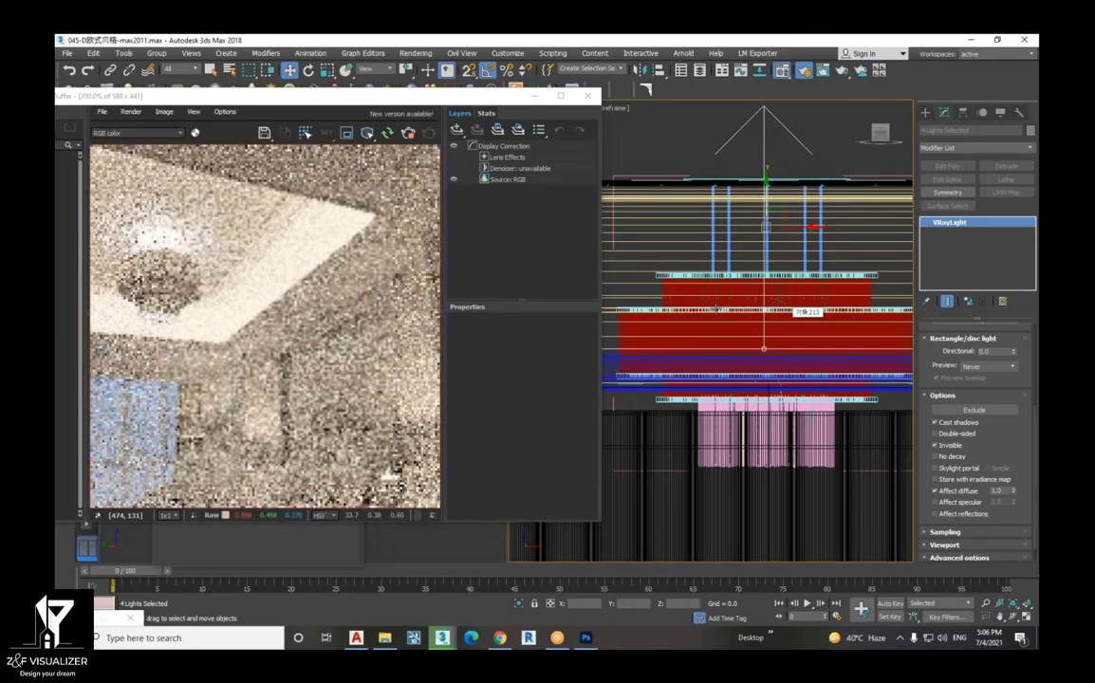
scroll(294, 324, up, 2)
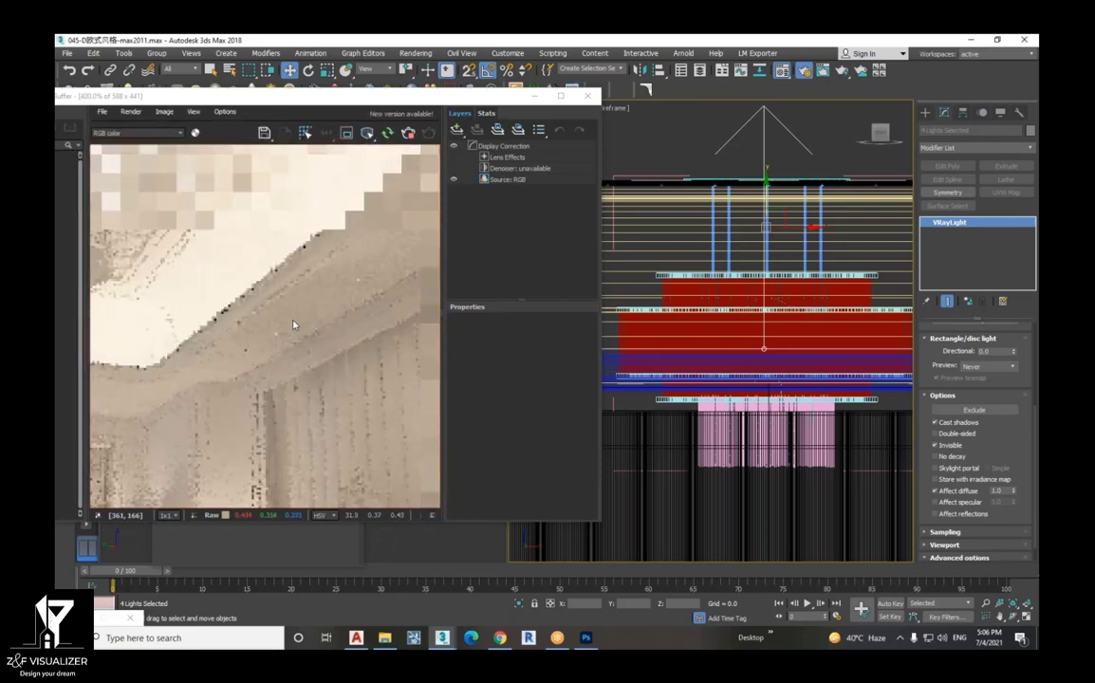
scroll(294, 324, down, 1)
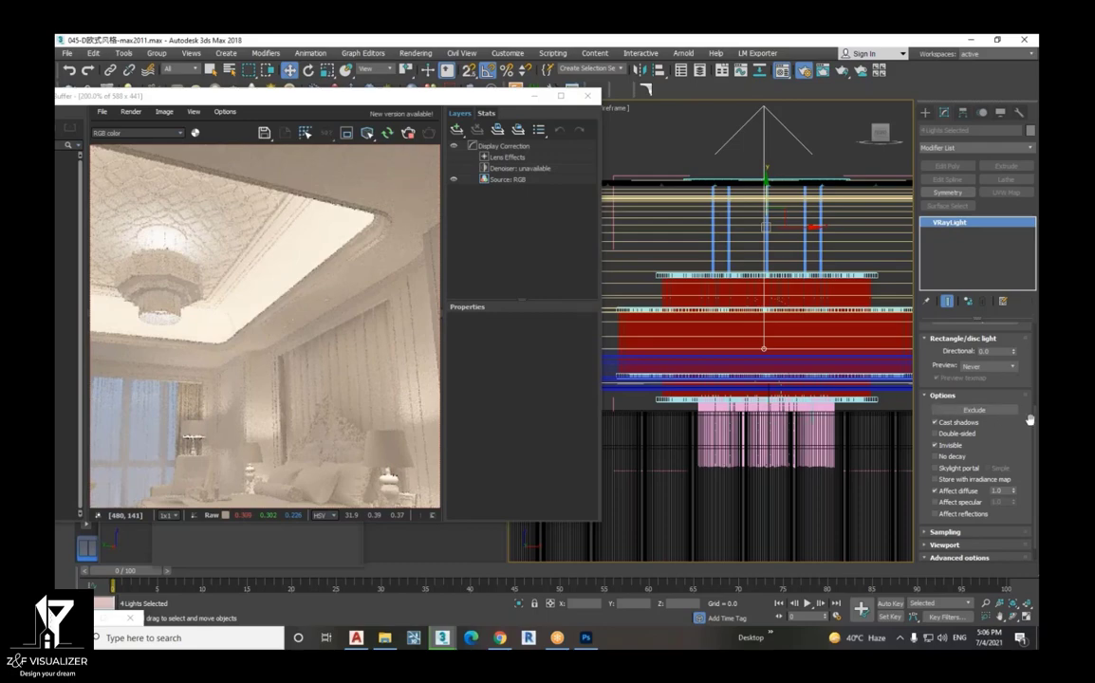
scroll(1030, 418, up, 4)
scroll(1030, 418, up, 1)
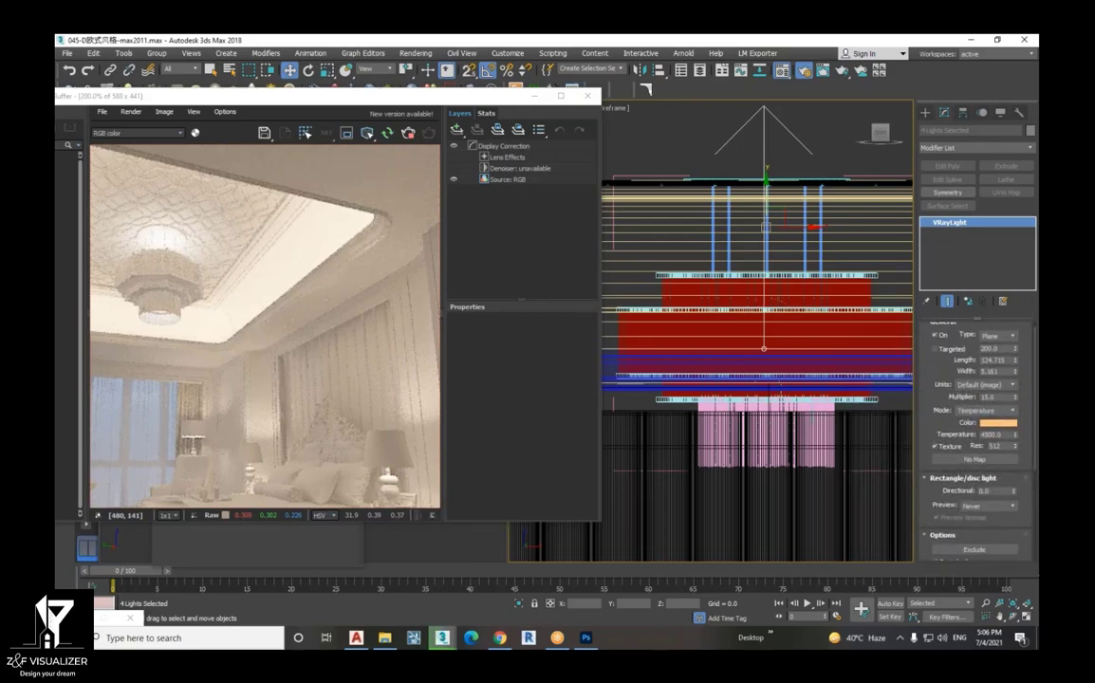
- Set the selected cove lights' multiplier to 10 and zoom the frame buffer to check the re-render
click(992, 397)
text(10)
key(Return)
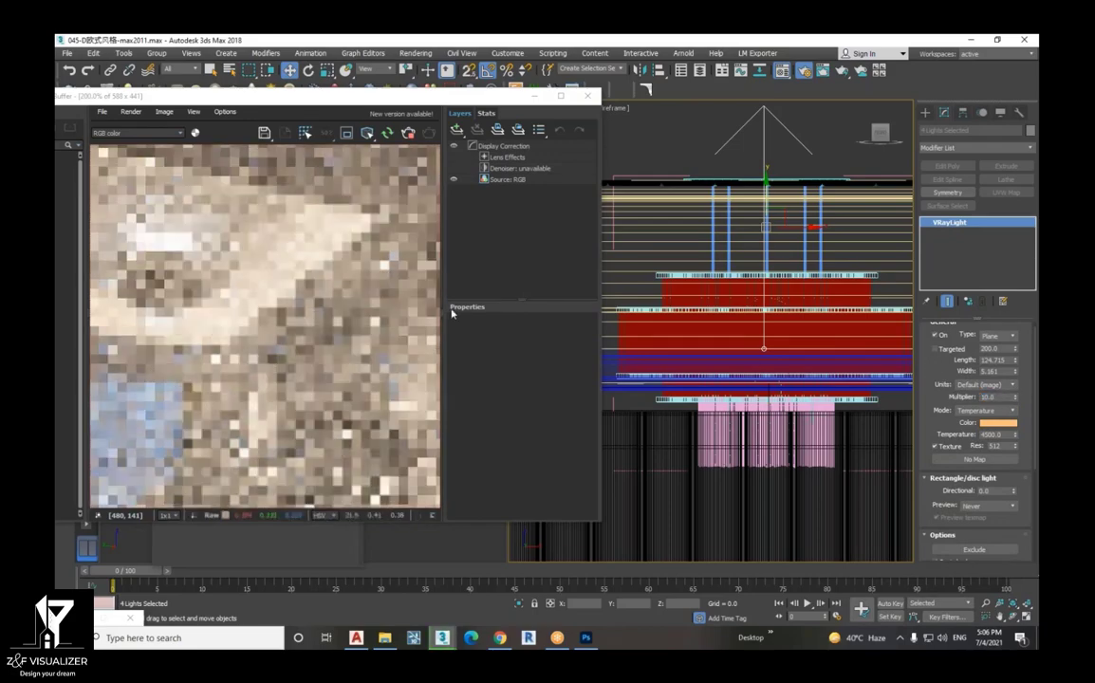
scroll(357, 273, down, 1)
scroll(356, 272, down, 1)
scroll(357, 277, up, 2)
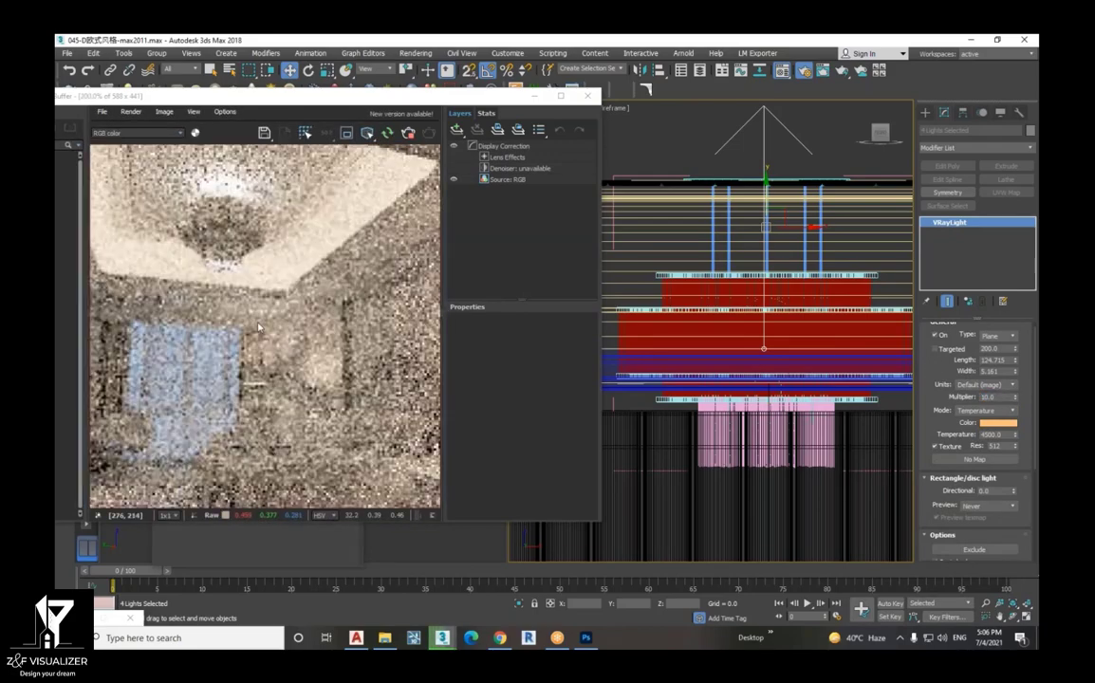
scroll(360, 286, up, 3)
scroll(360, 287, down, 1)
scroll(360, 287, down, 1)
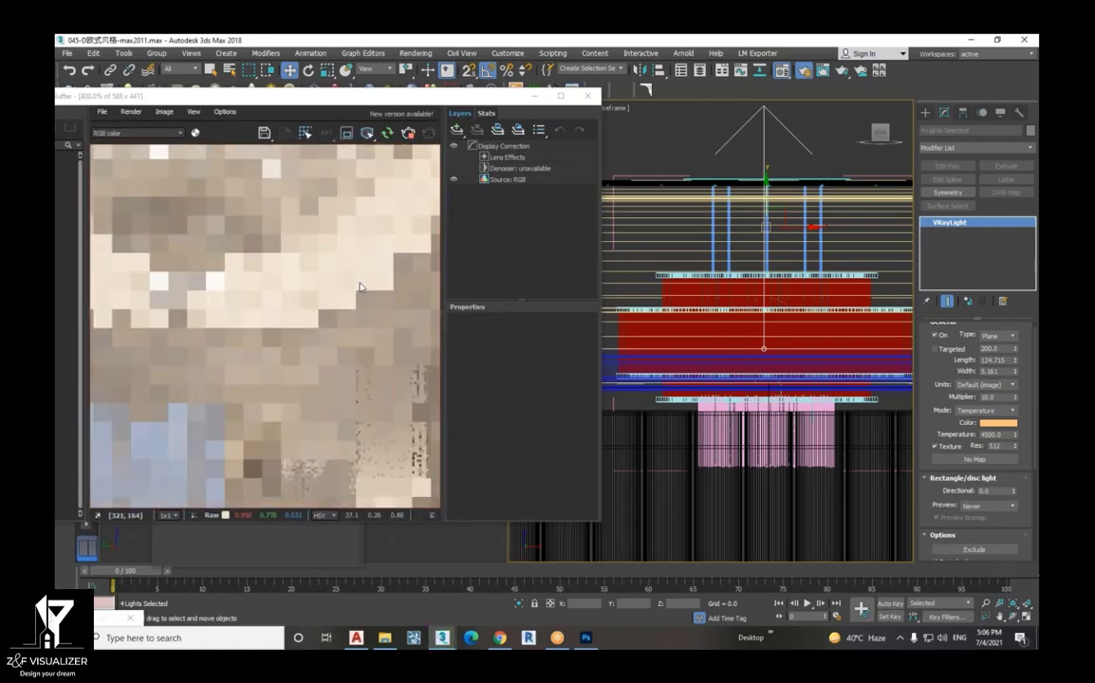
scroll(359, 286, down, 1)
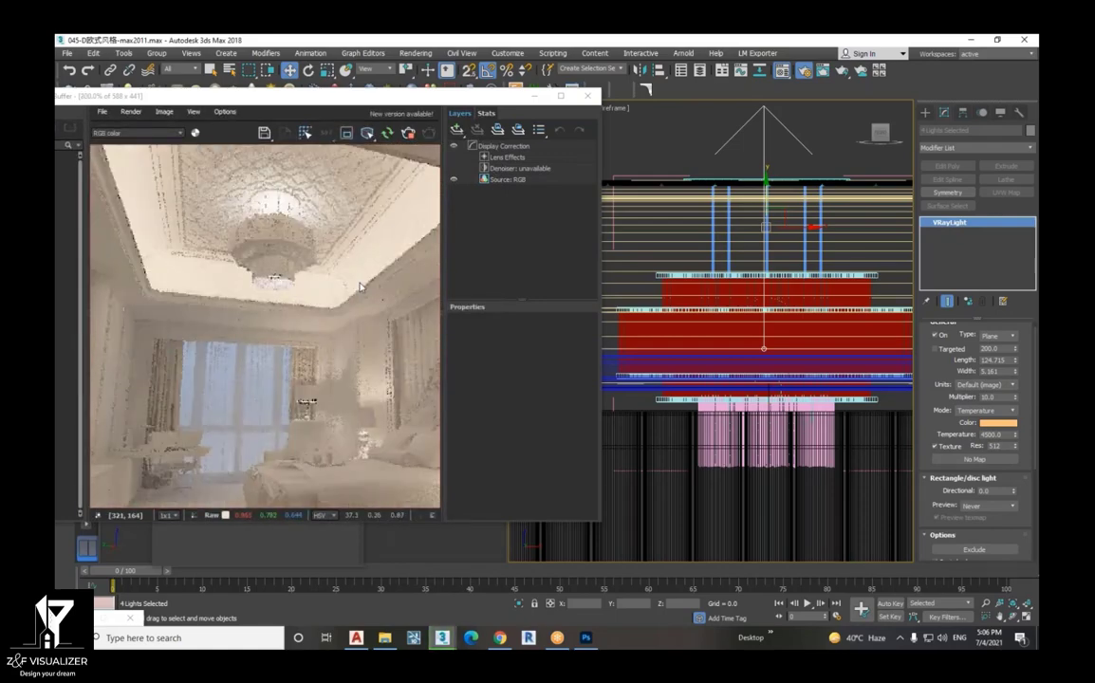
scroll(360, 286, down, 2)
scroll(366, 388, up, 1)
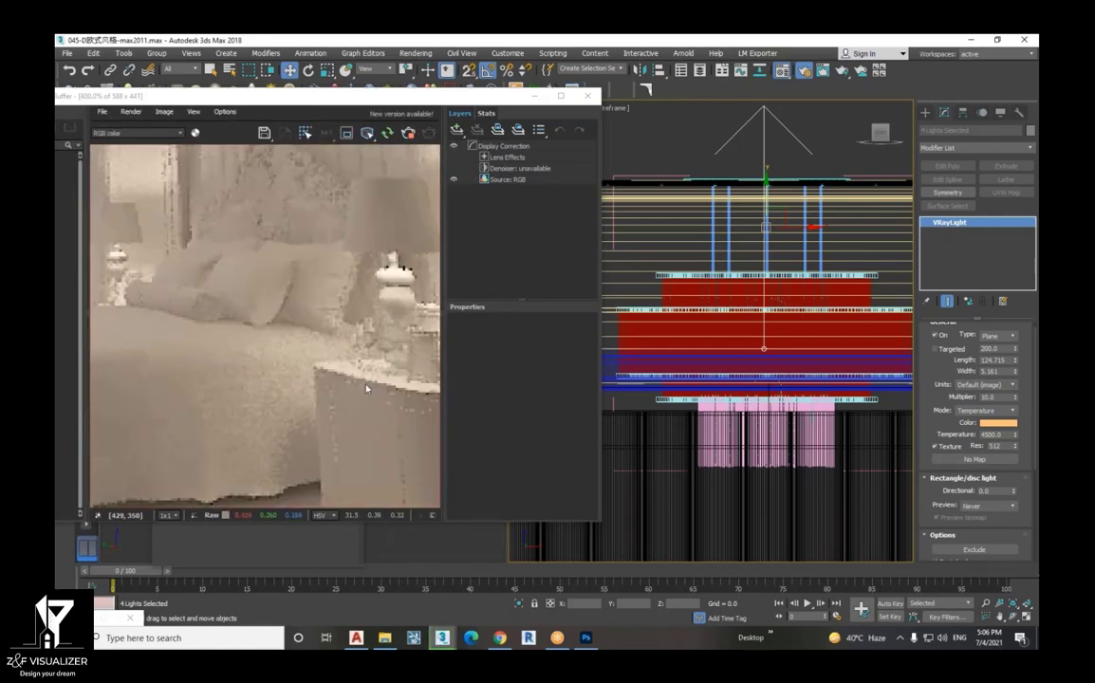
scroll(366, 388, up, 1)
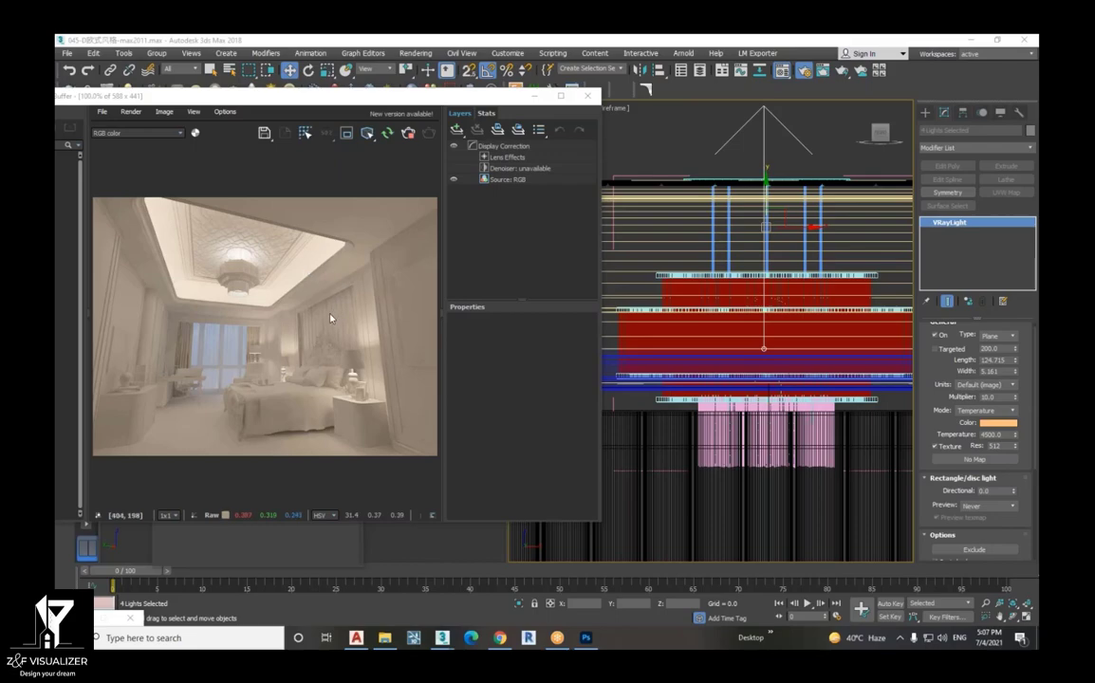
scroll(331, 318, up, 3)
scroll(351, 268, down, 3)
scroll(693, 389, down, 4)
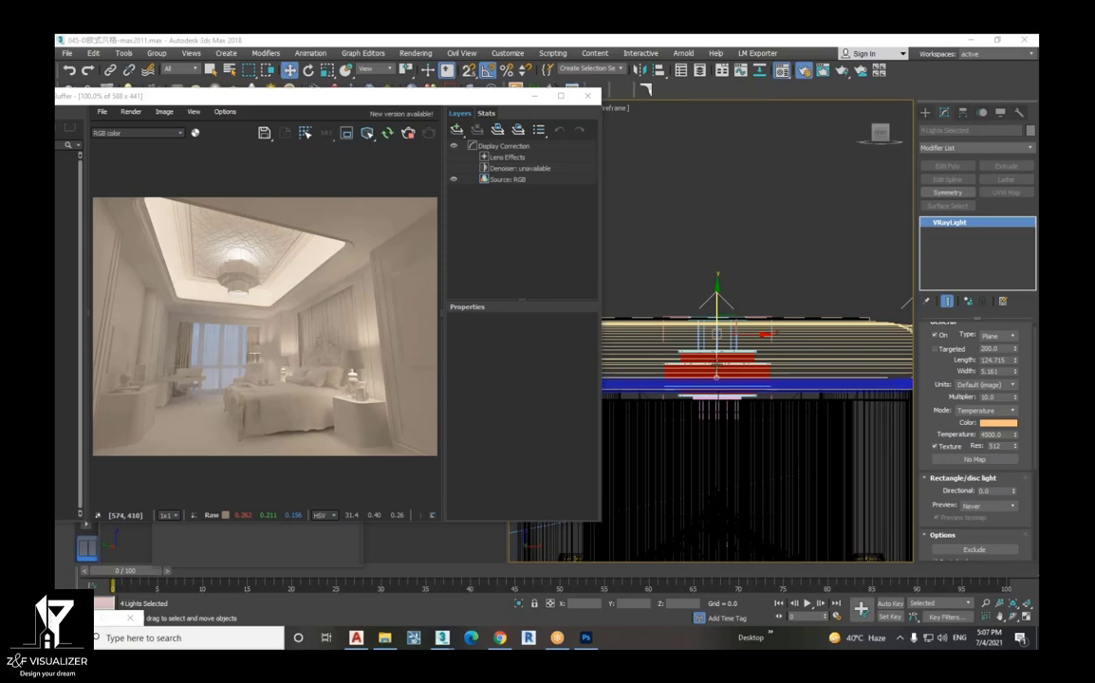
- From top view with snapping on, draw a narrow plane VRayLight along the ceiling edge
scroll(671, 362, down, 2)
click(672, 362)
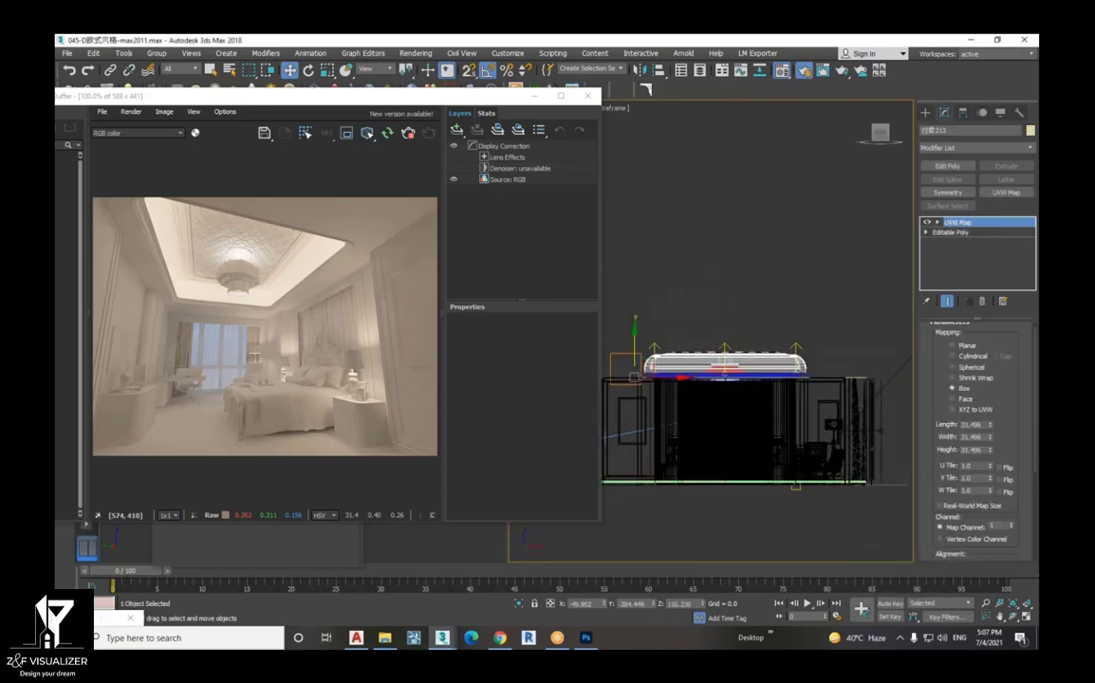
key(t)
scroll(670, 347, down, 3)
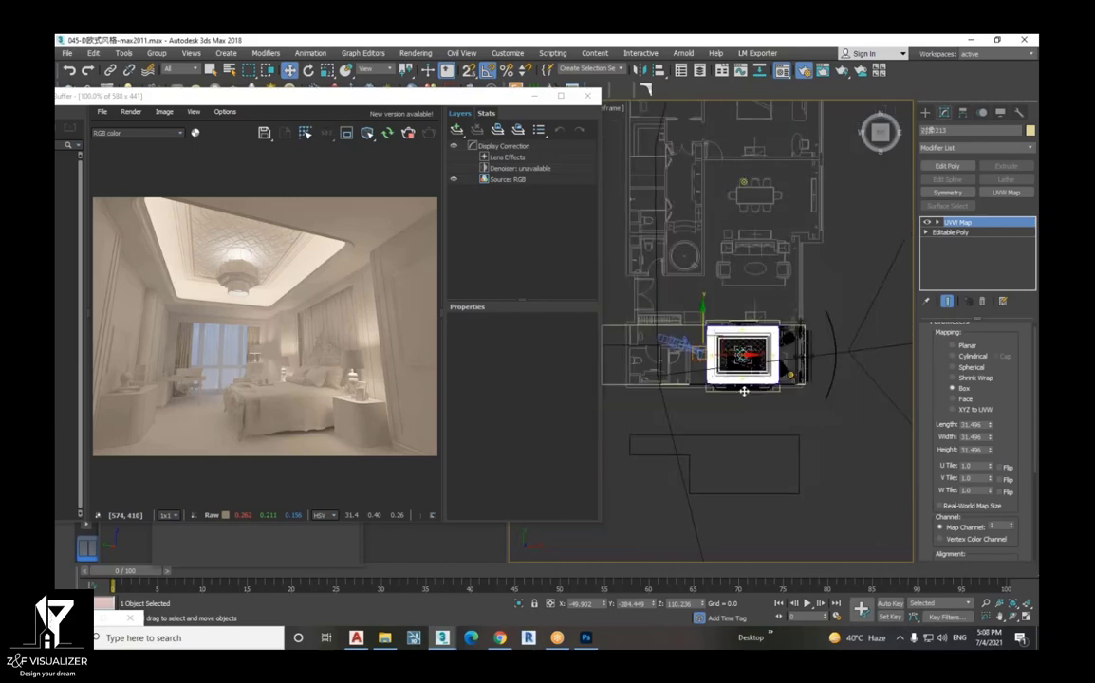
scroll(670, 348, up, 2)
scroll(749, 399, up, 2)
scroll(750, 398, up, 2)
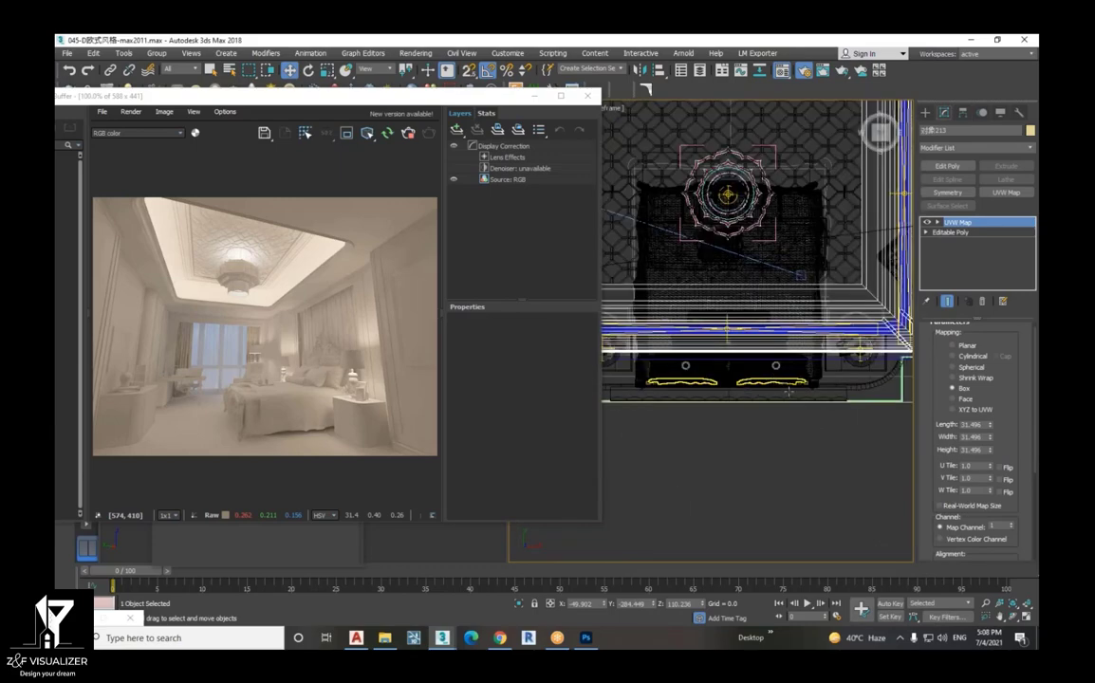
click(927, 113)
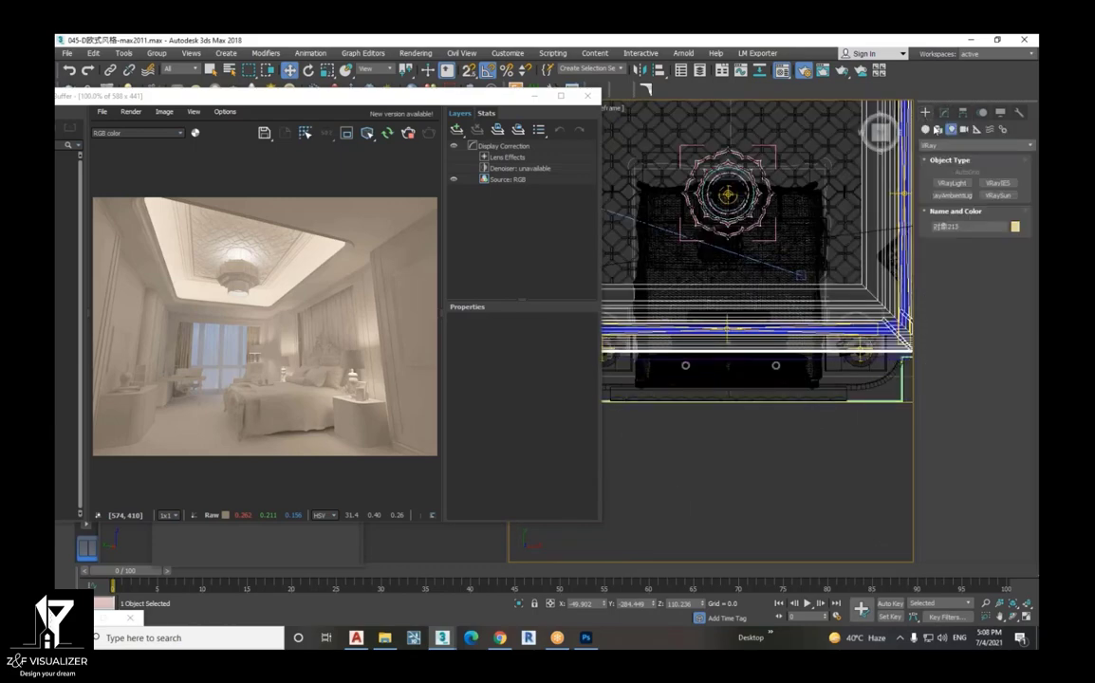
click(953, 182)
scroll(774, 284, down, 2)
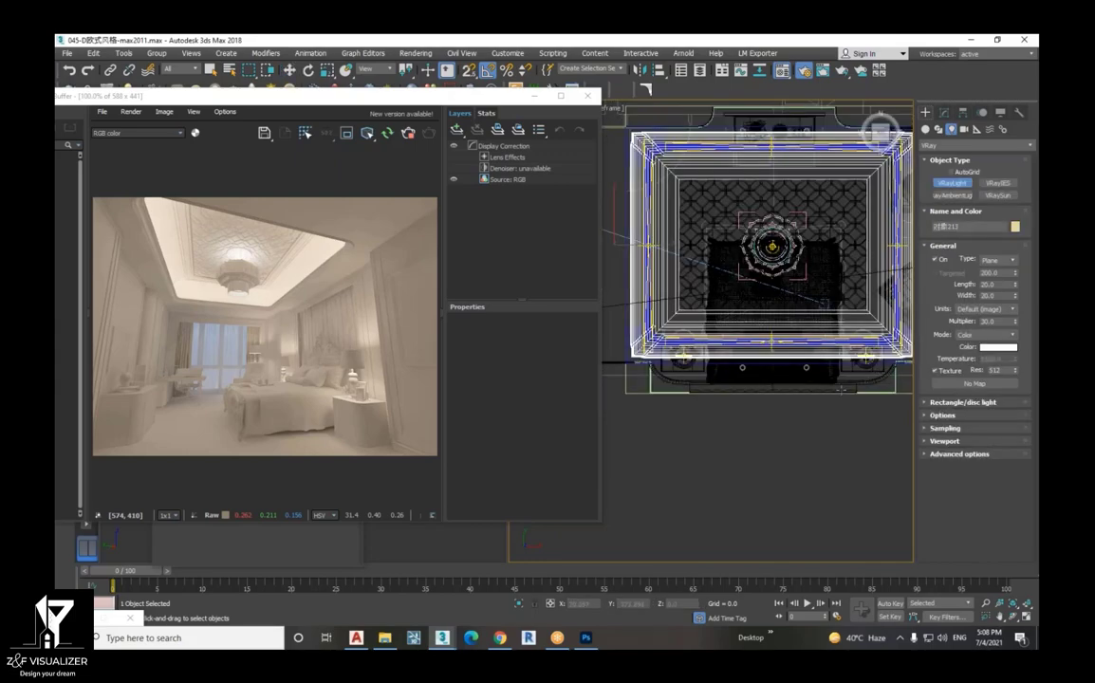
key(s)
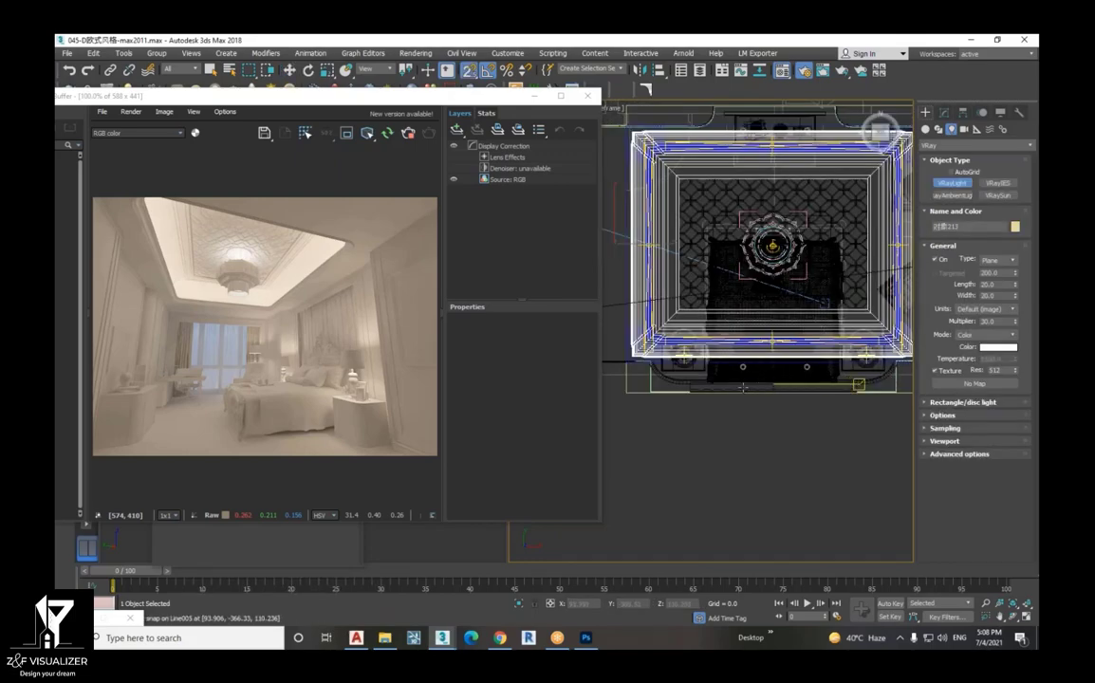
drag(743, 387, 691, 389)
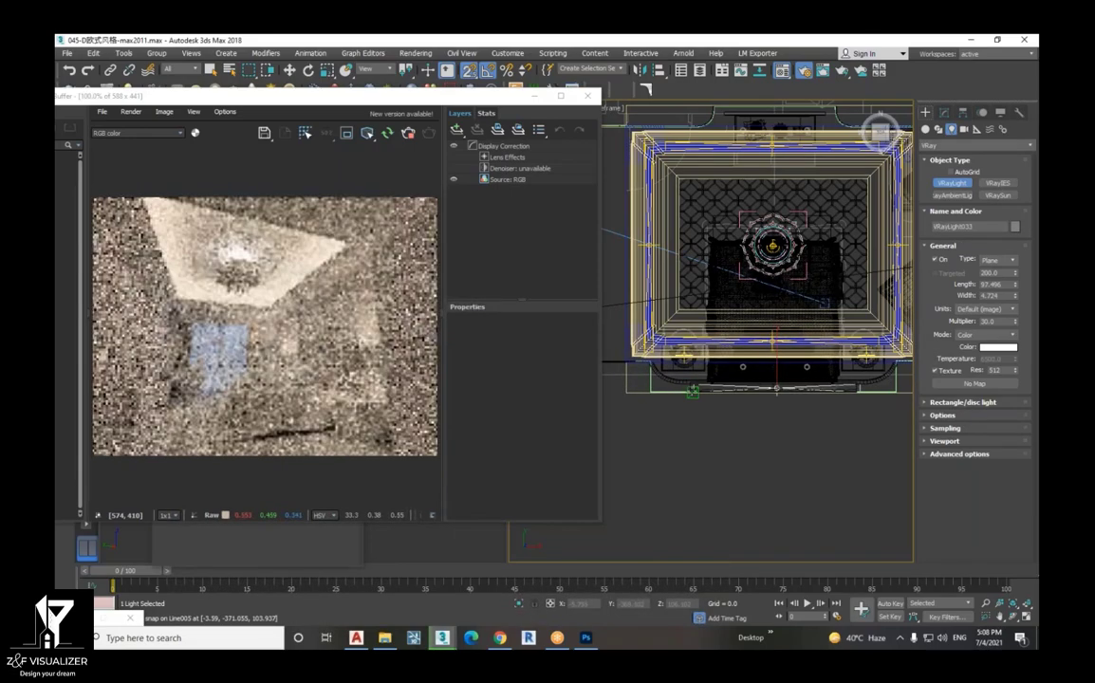
scroll(826, 391, up, 2)
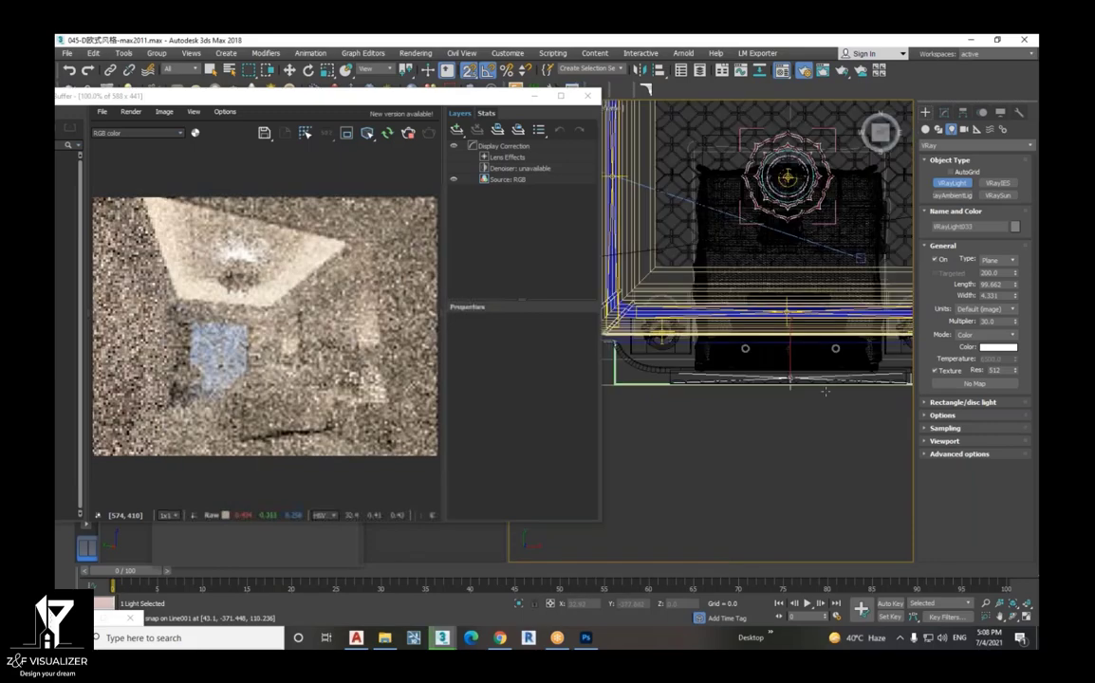
scroll(825, 391, up, 2)
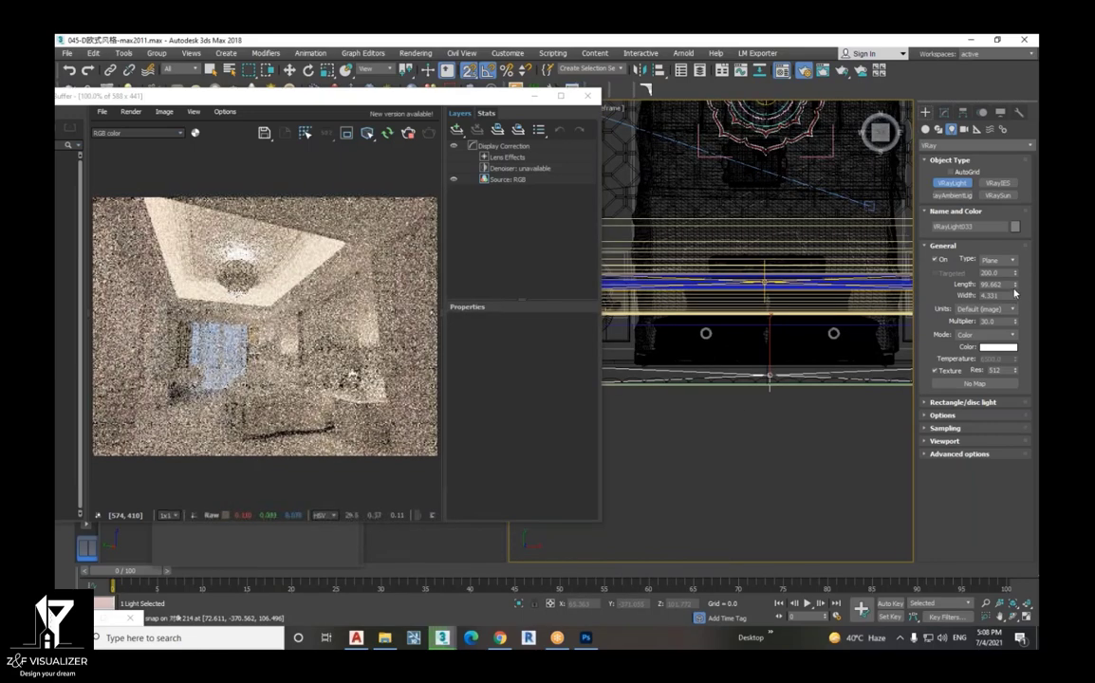
drag(1016, 300, 1013, 317)
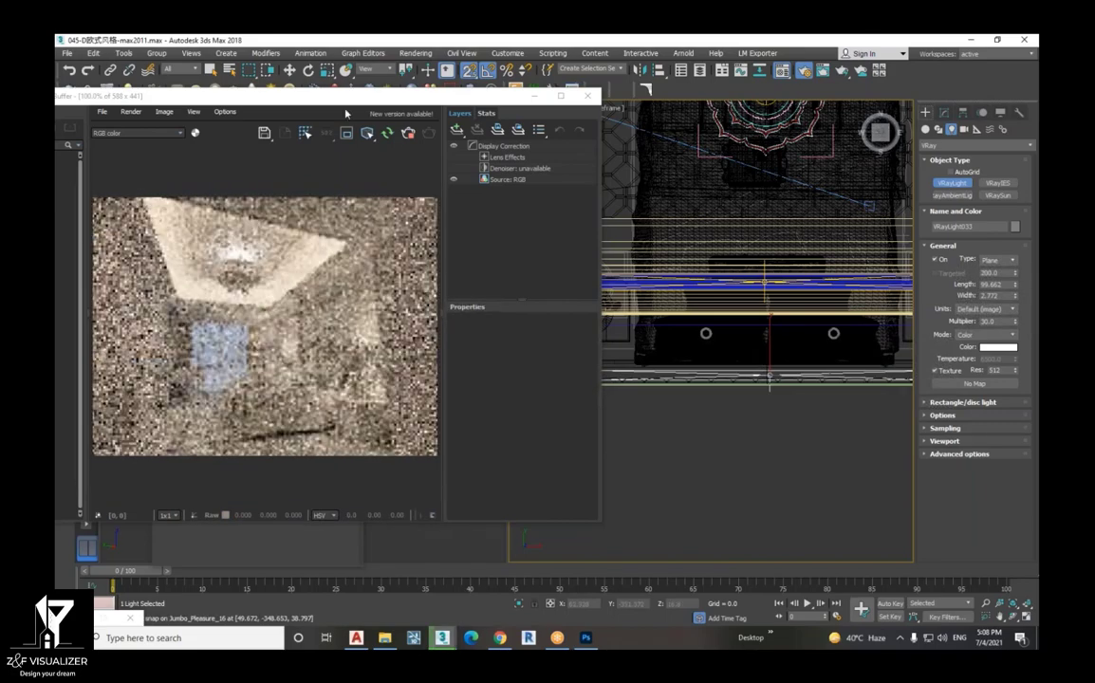
- Nudge VRayLight033 into position and raise it to ceiling height in front view
click(293, 71)
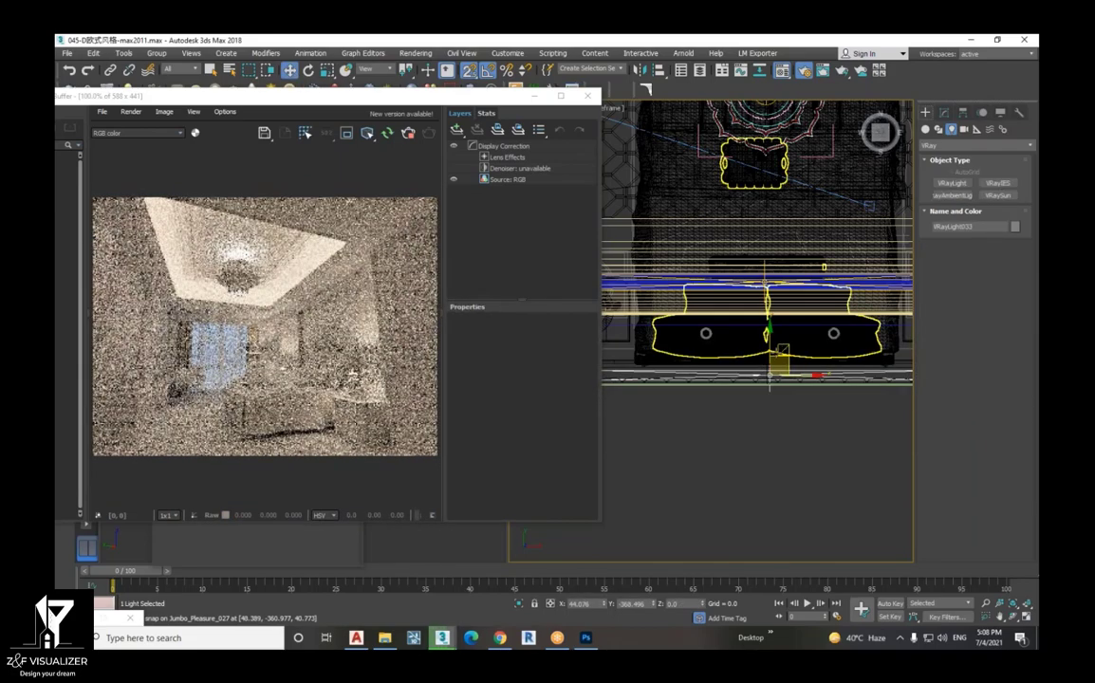
drag(770, 376, 770, 371)
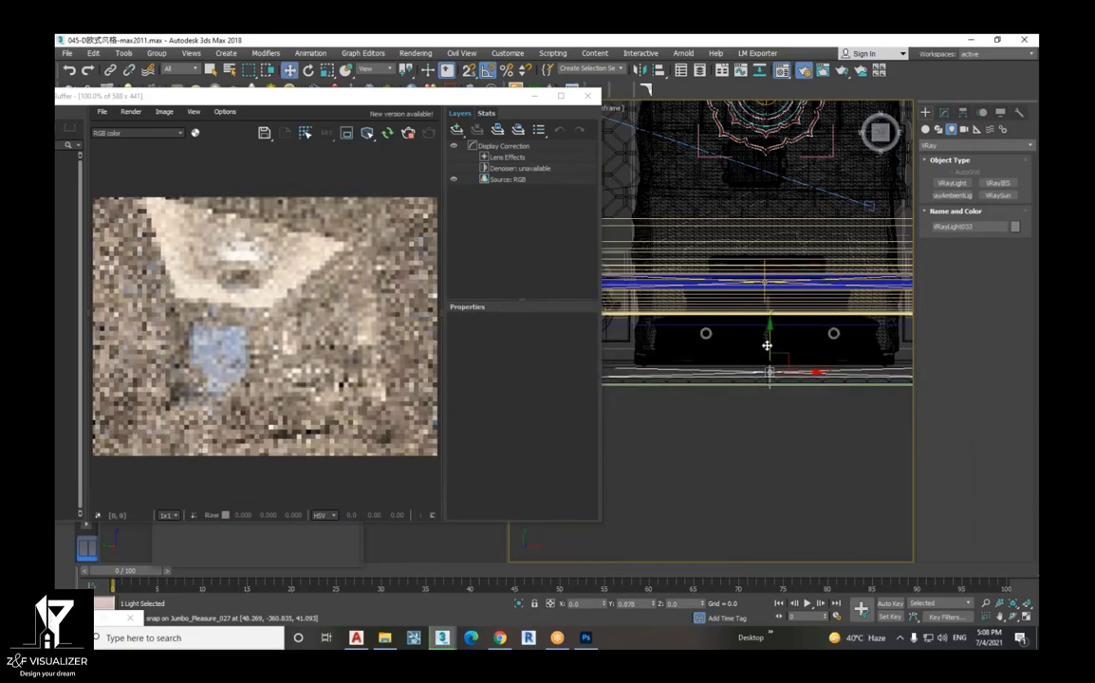
scroll(770, 372, down, 3)
scroll(769, 372, down, 3)
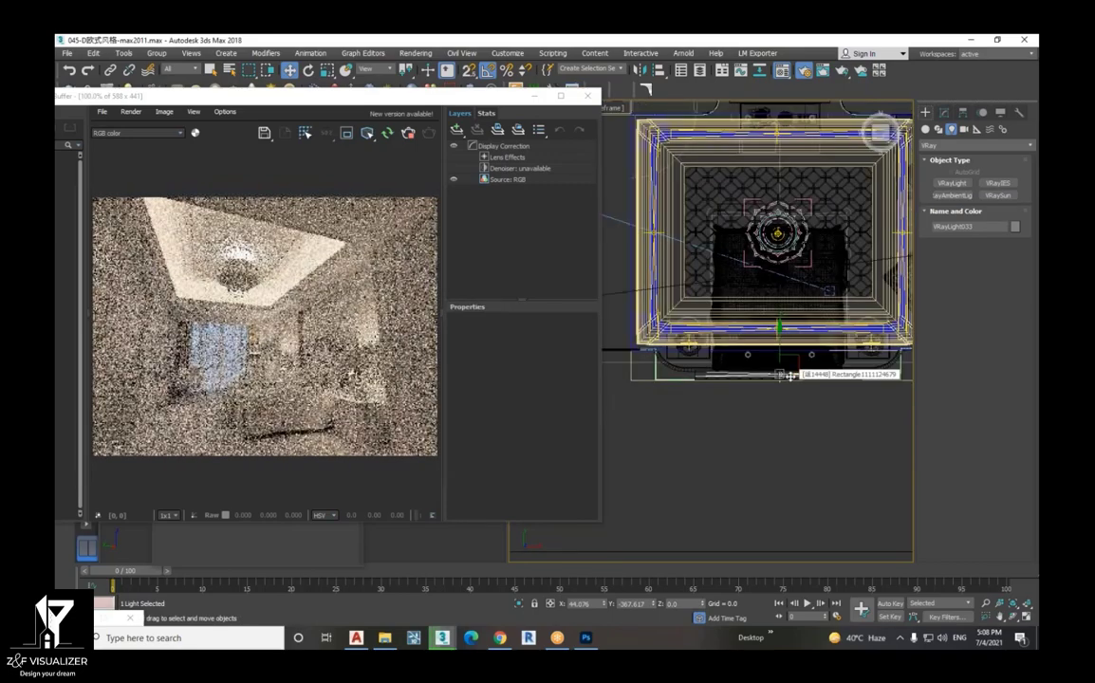
key(f)
scroll(790, 377, up, 3)
scroll(782, 442, down, 2)
scroll(782, 442, down, 3)
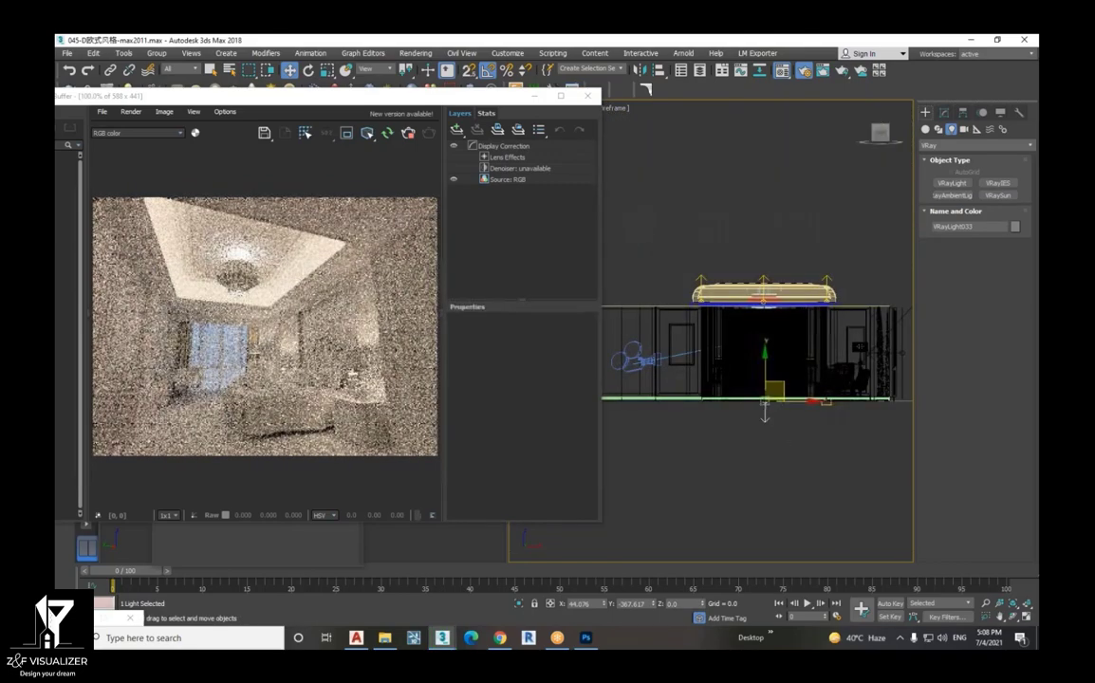
scroll(766, 371, up, 1)
drag(766, 371, 770, 280)
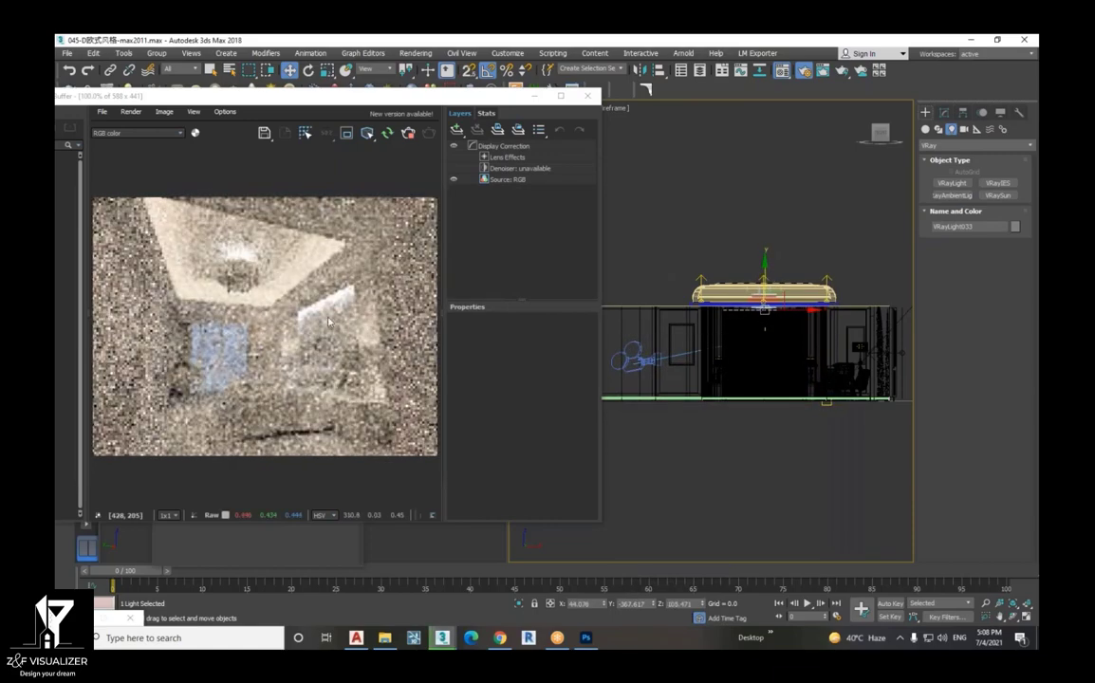
scroll(332, 311, up, 1)
scroll(337, 304, up, 2)
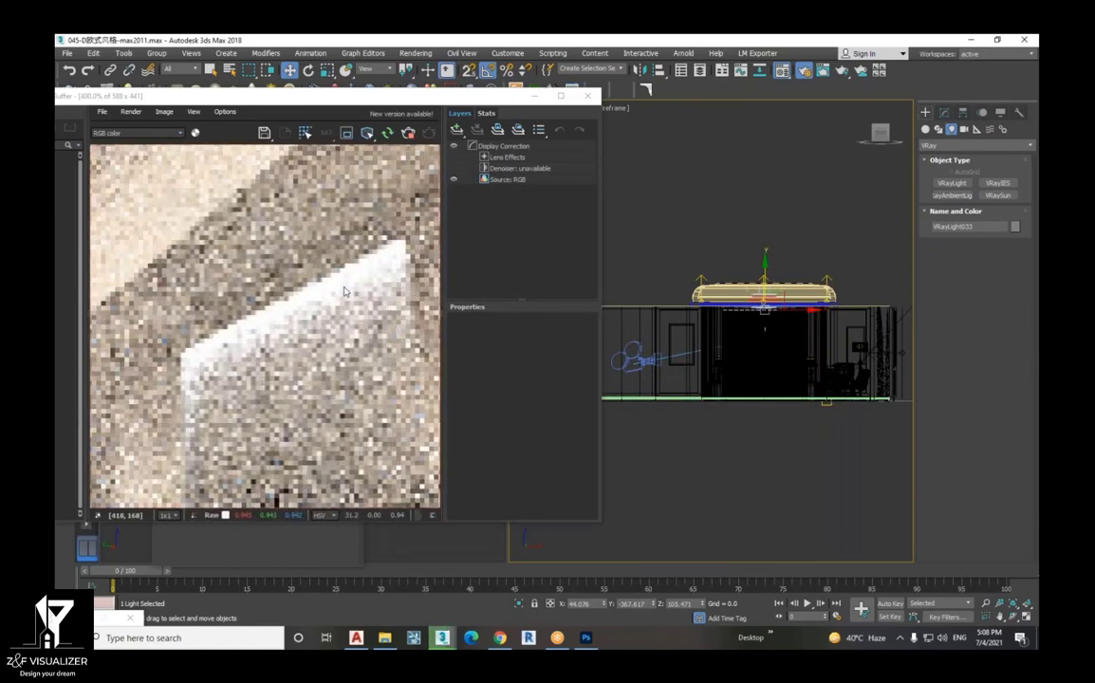
scroll(345, 291, down, 2)
scroll(351, 303, down, 1)
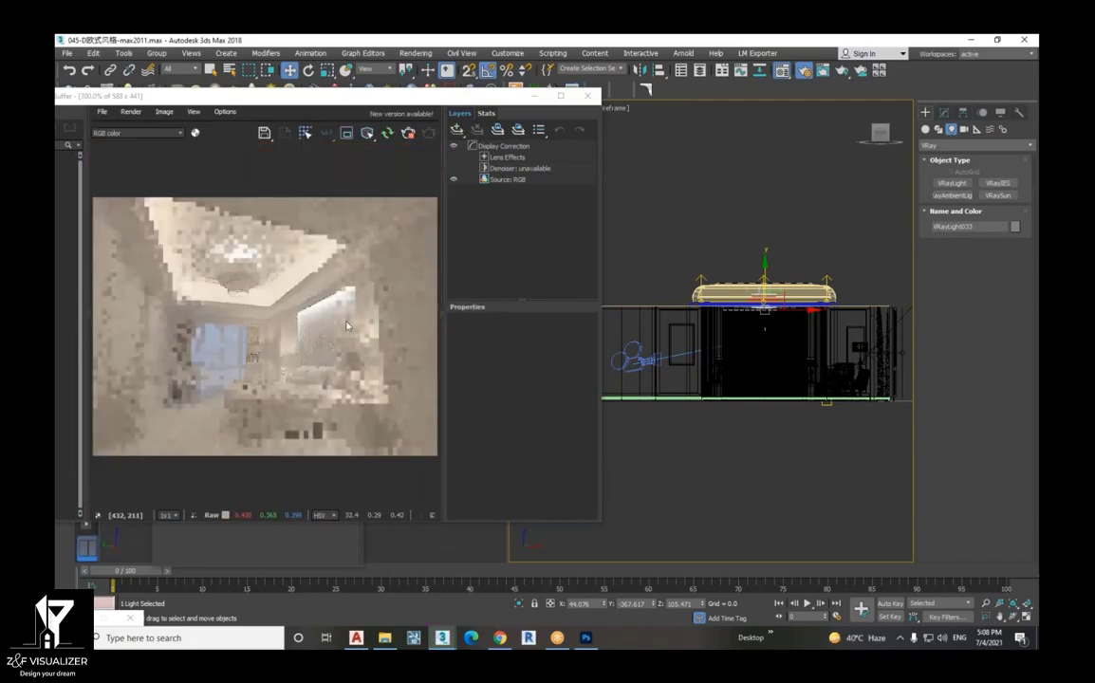
- Switch VRayLight033 to Temperature mode at 4500, then select another scene light
click(943, 112)
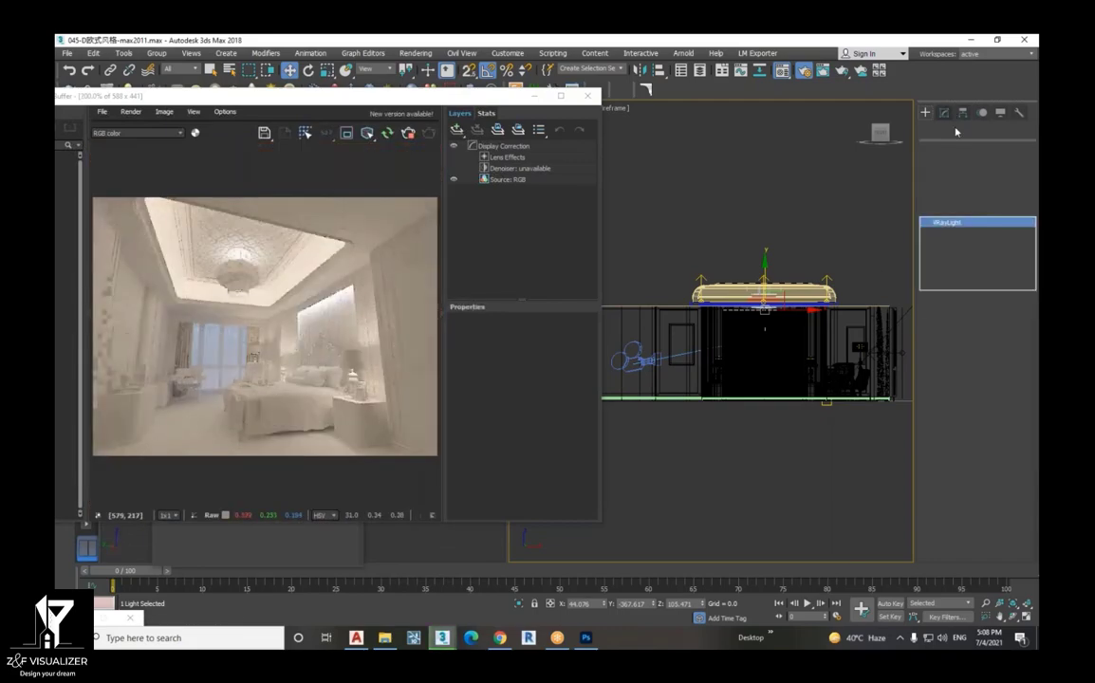
click(987, 396)
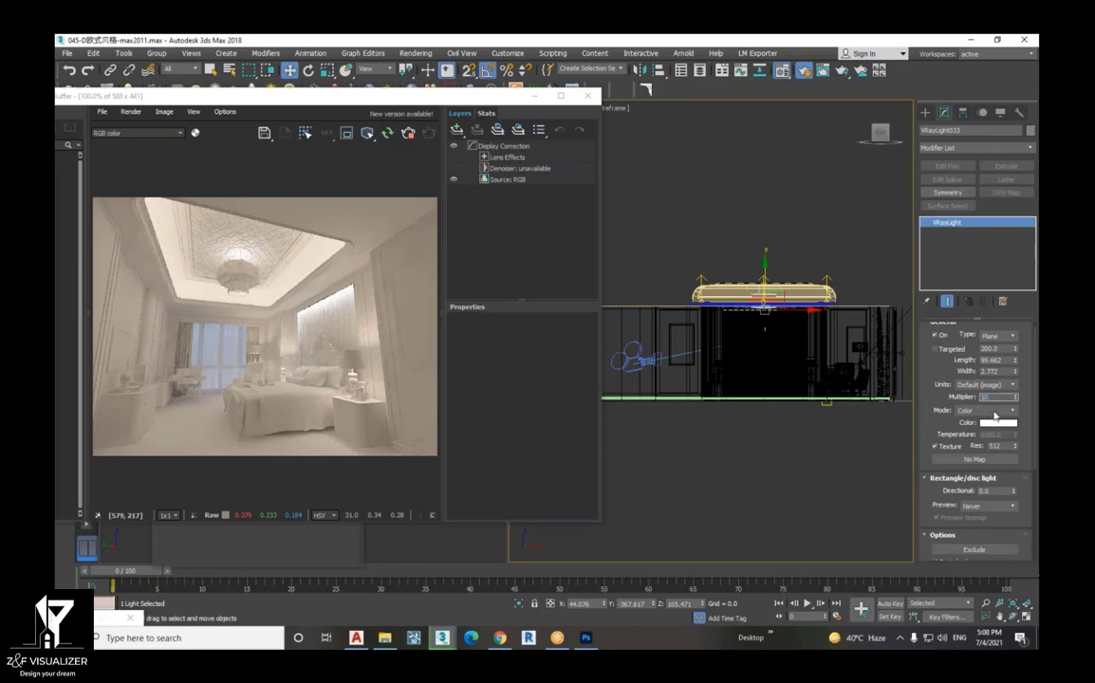
click(994, 410)
click(987, 426)
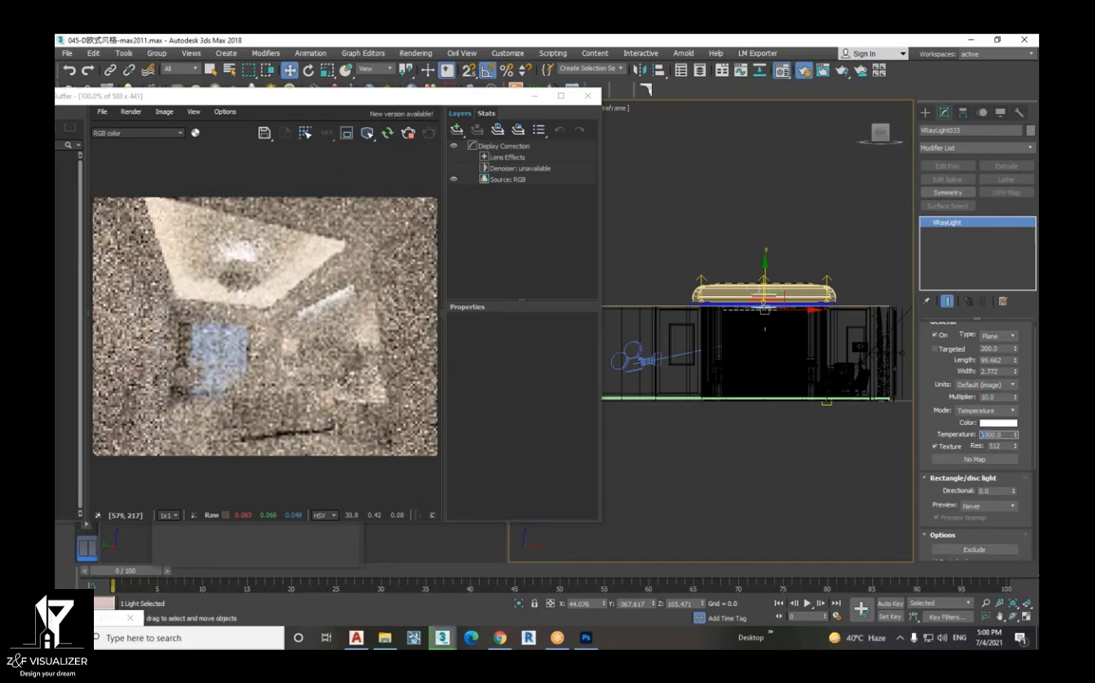
text(4500)
key(Return)
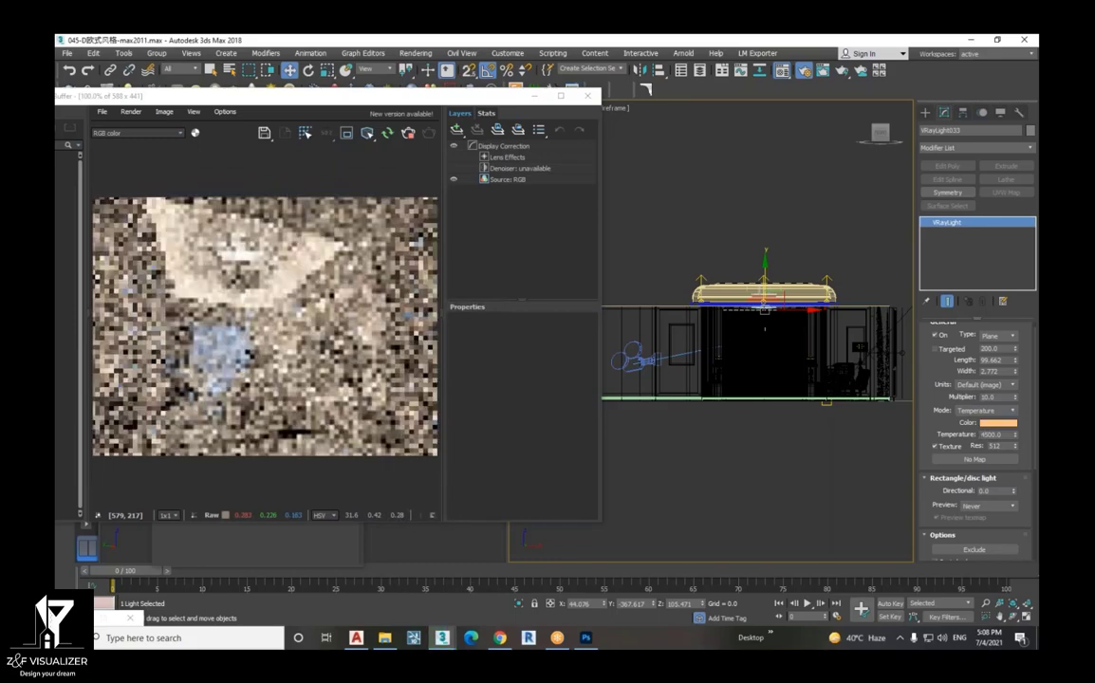
scroll(266, 332, down, 1)
scroll(287, 357, up, 3)
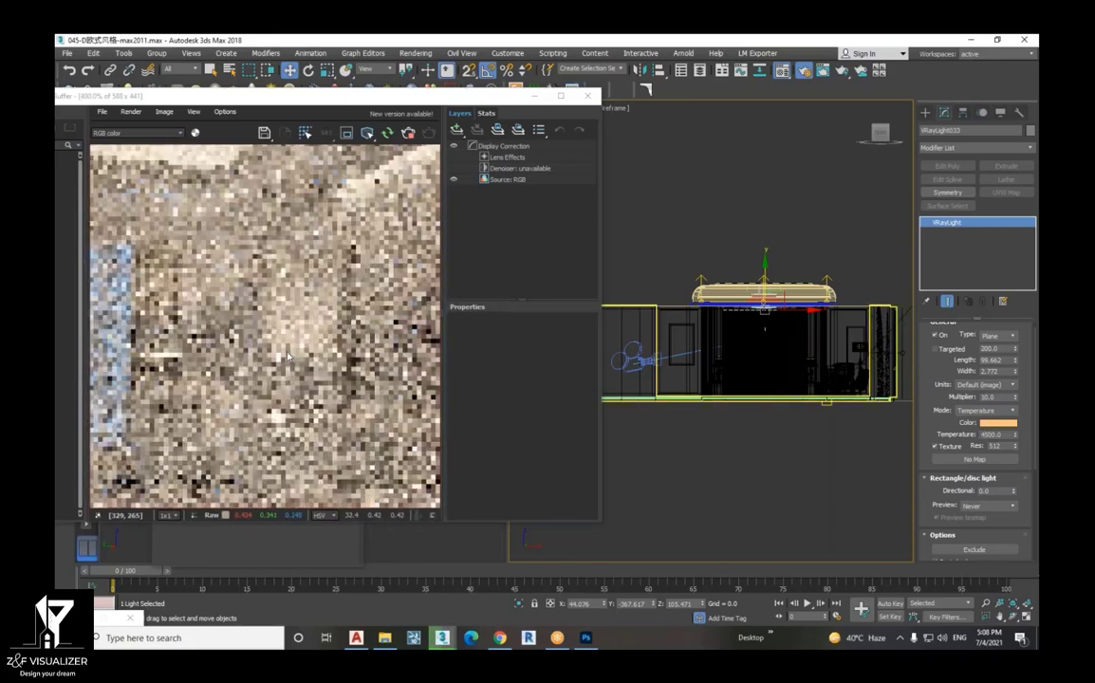
scroll(288, 357, down, 2)
scroll(759, 322, up, 2)
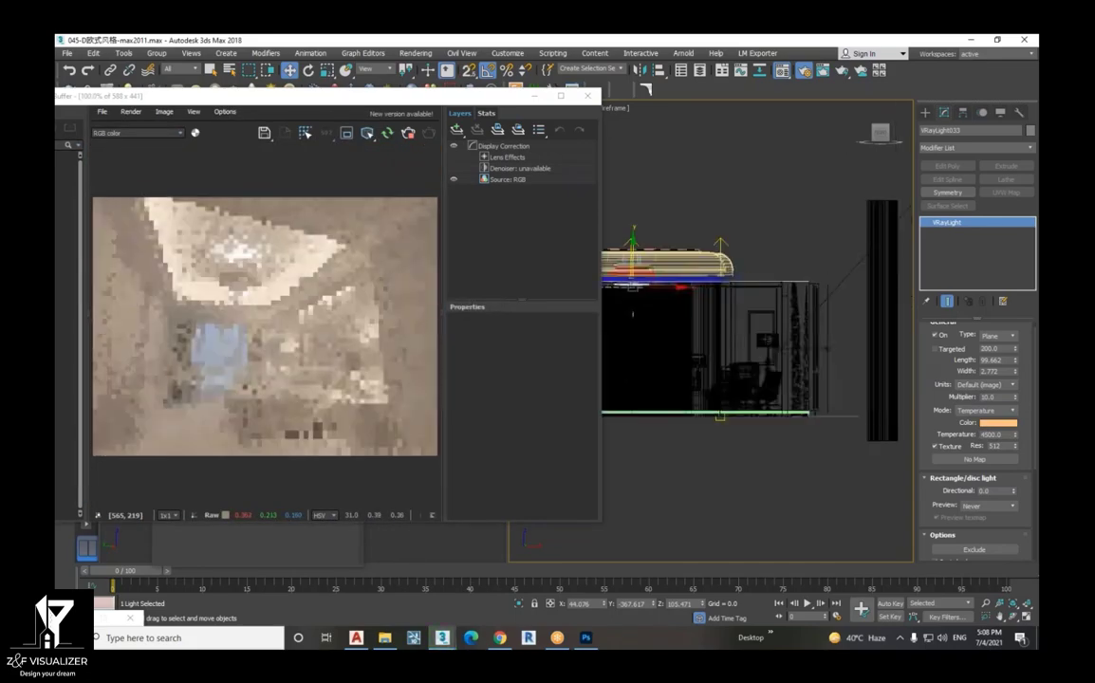
scroll(721, 323, up, 2)
click(830, 337)
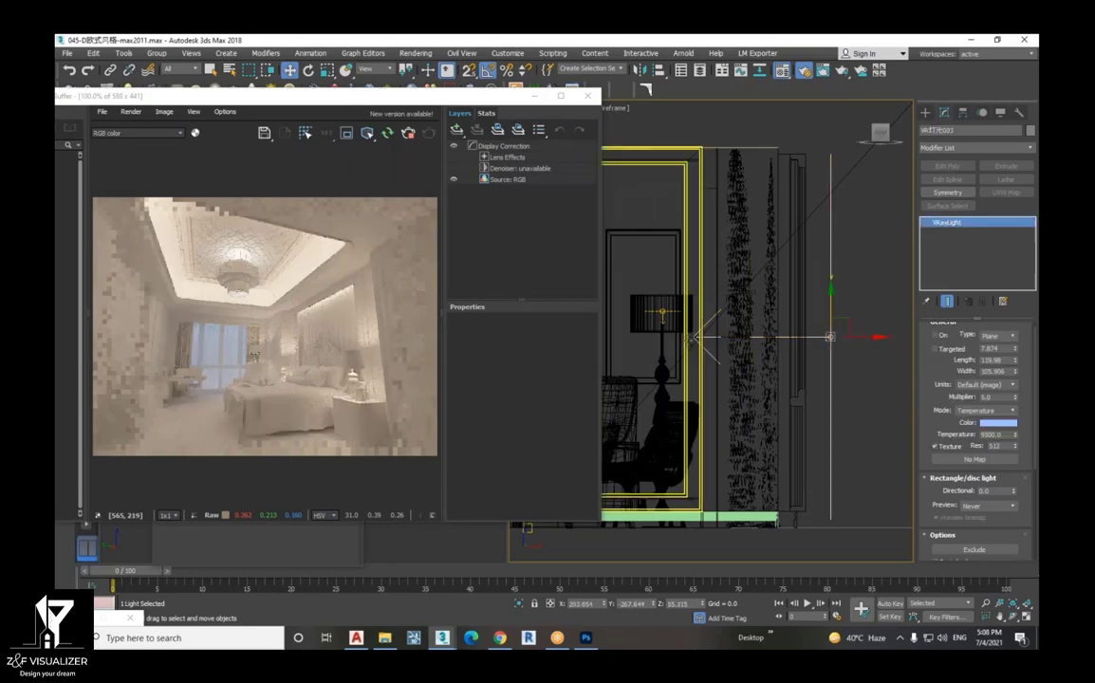
- Select a single V-Ray light in the scene to check it
scroll(715, 340, up, 2)
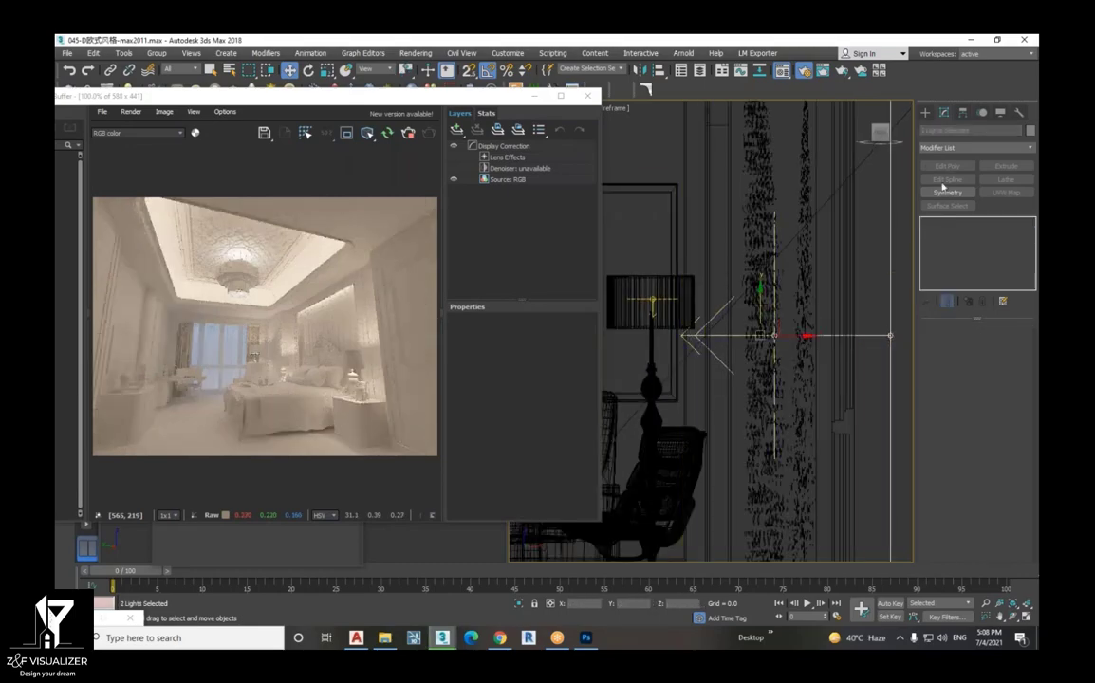
click(890, 335)
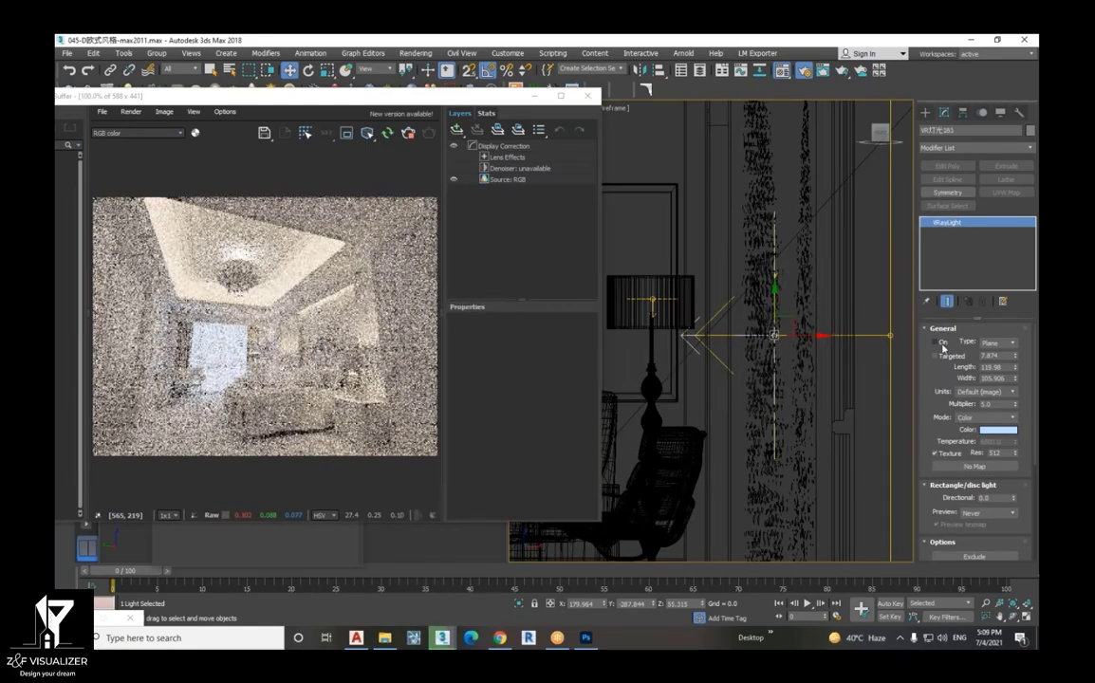
scroll(690, 334, down, 3)
scroll(271, 386, down, 2)
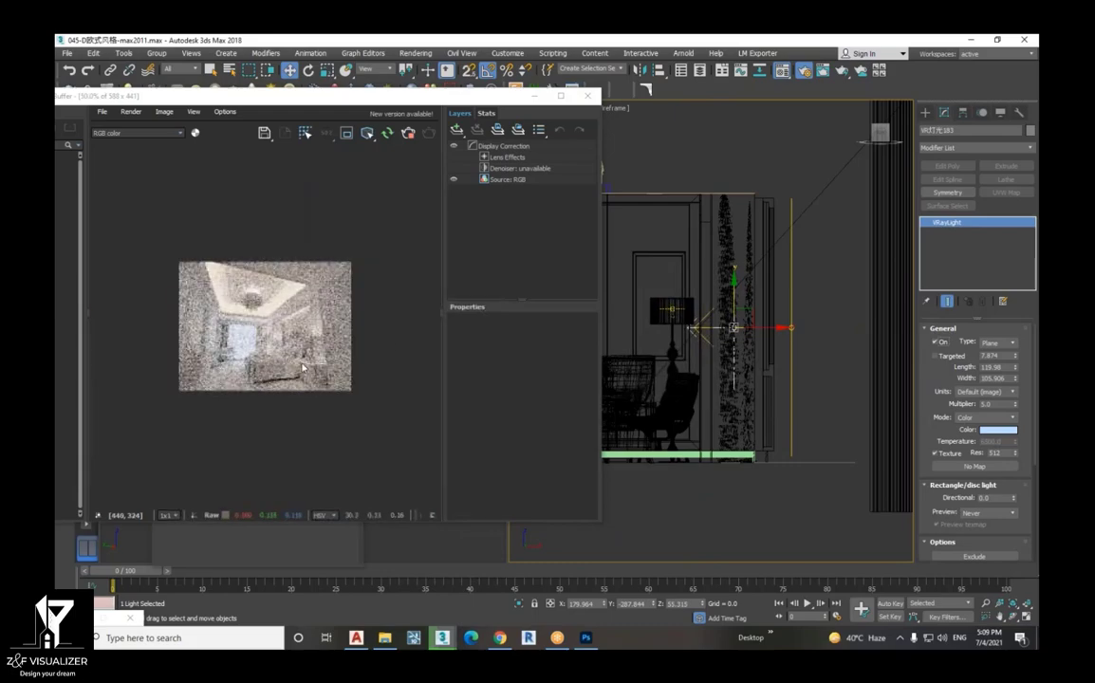
scroll(270, 386, up, 3)
scroll(271, 385, up, 2)
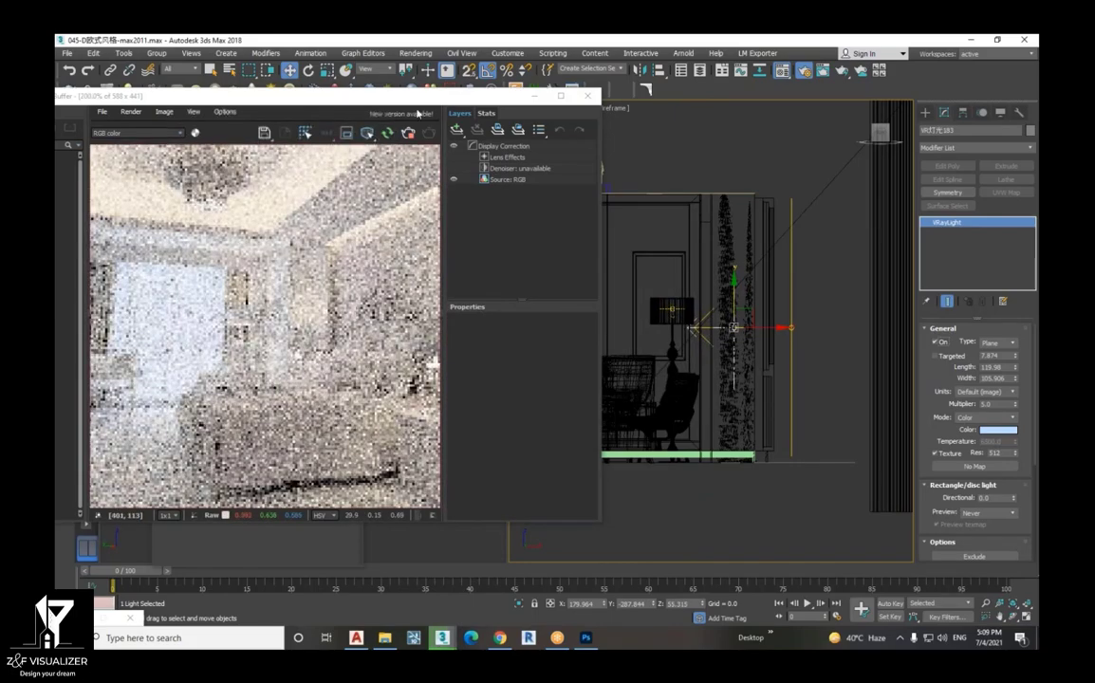
scroll(782, 309, down, 3)
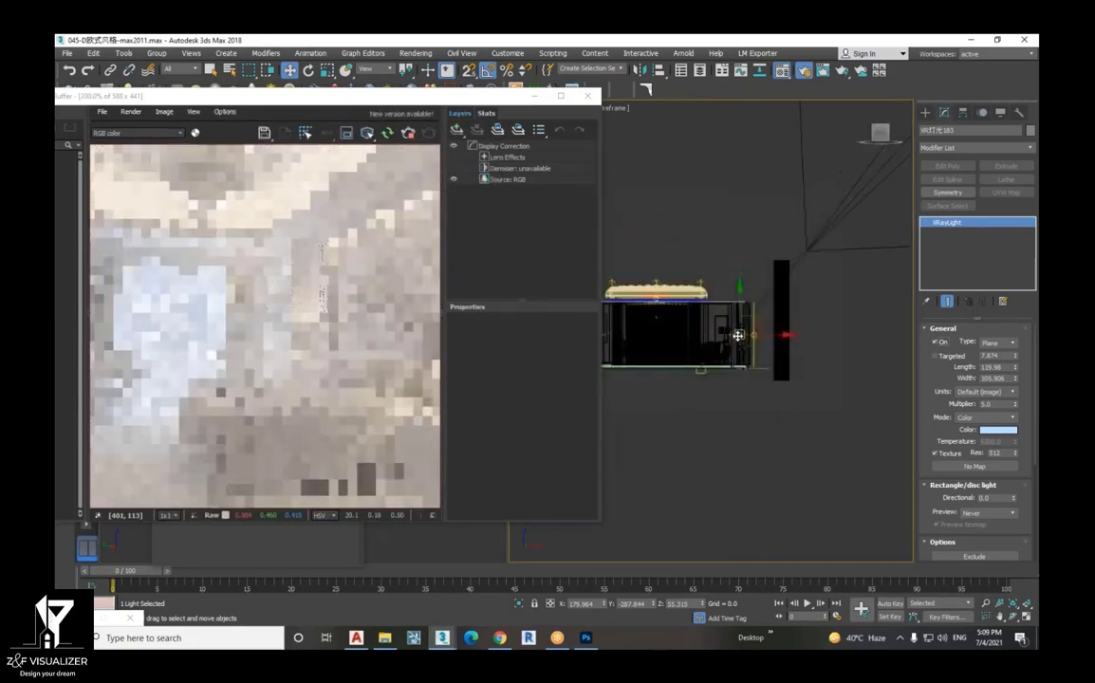
scroll(782, 309, down, 2)
scroll(781, 309, down, 1)
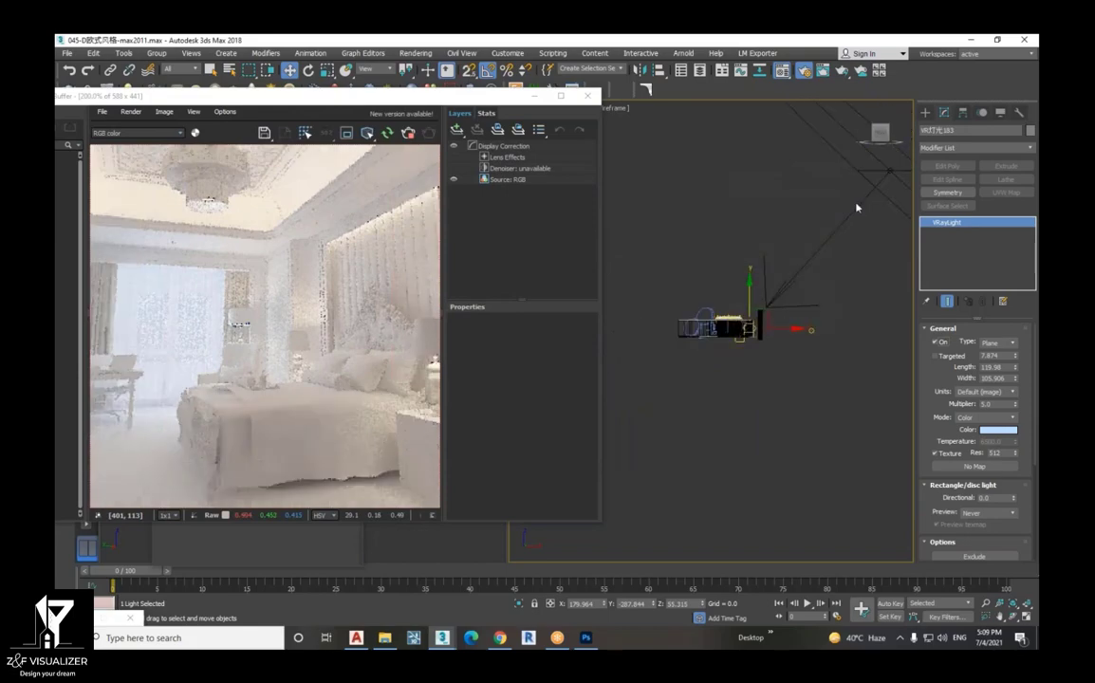
- Enable VRaySun001, stop the interactive preview, and start a full camera render
click(770, 181)
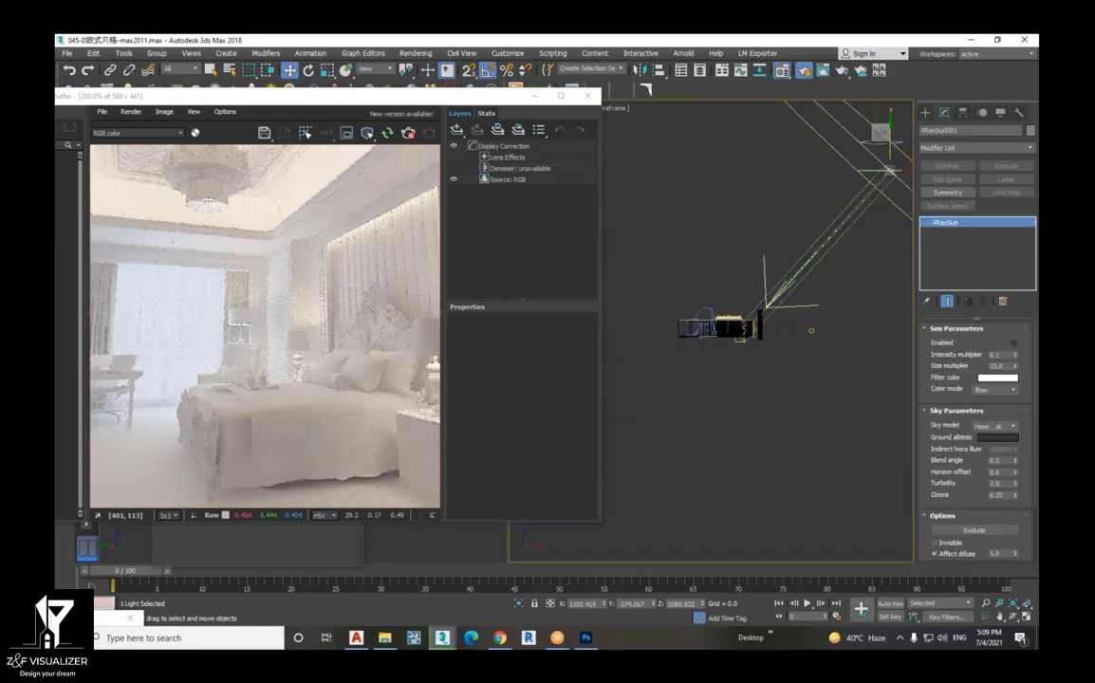
click(1014, 342)
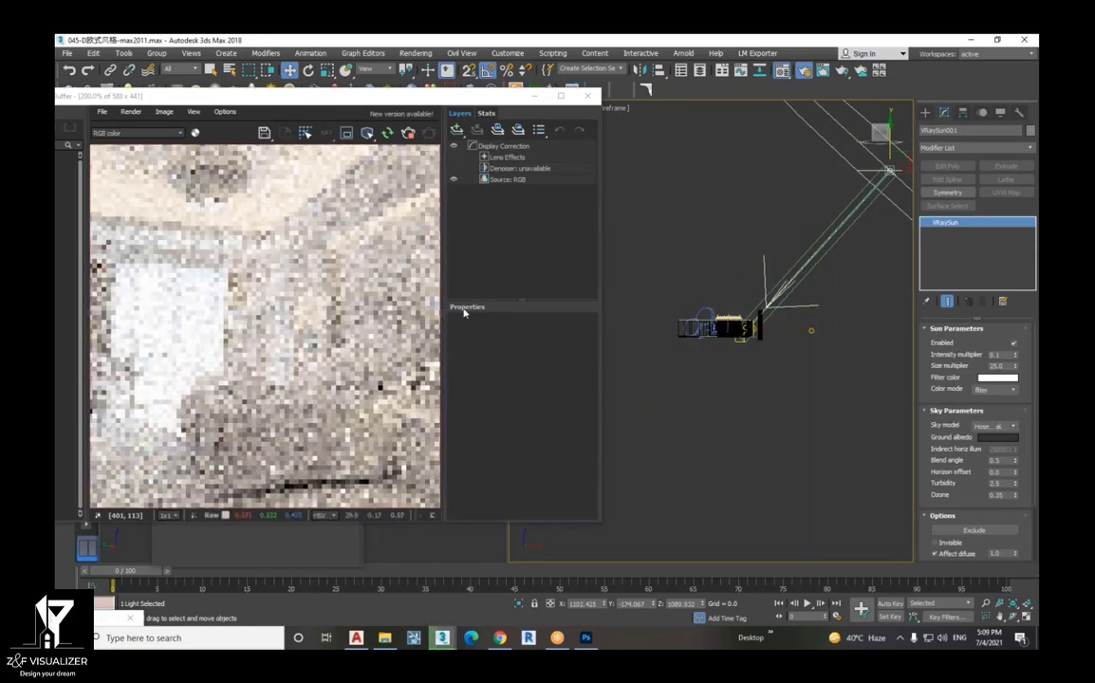
scroll(331, 316, down, 4)
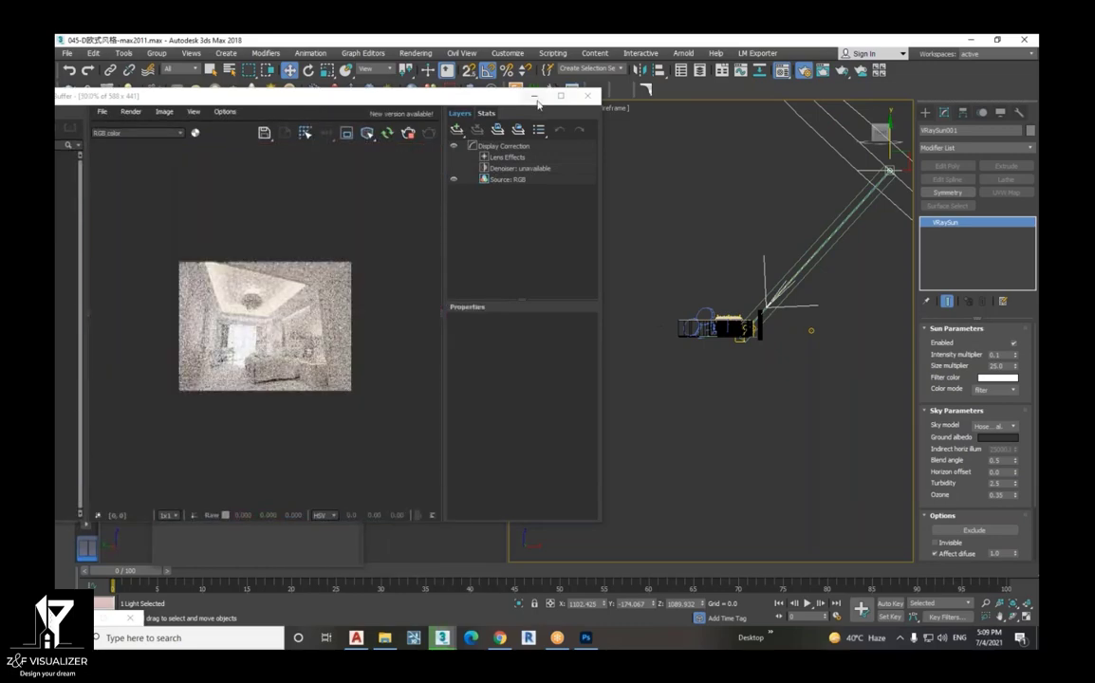
click(407, 134)
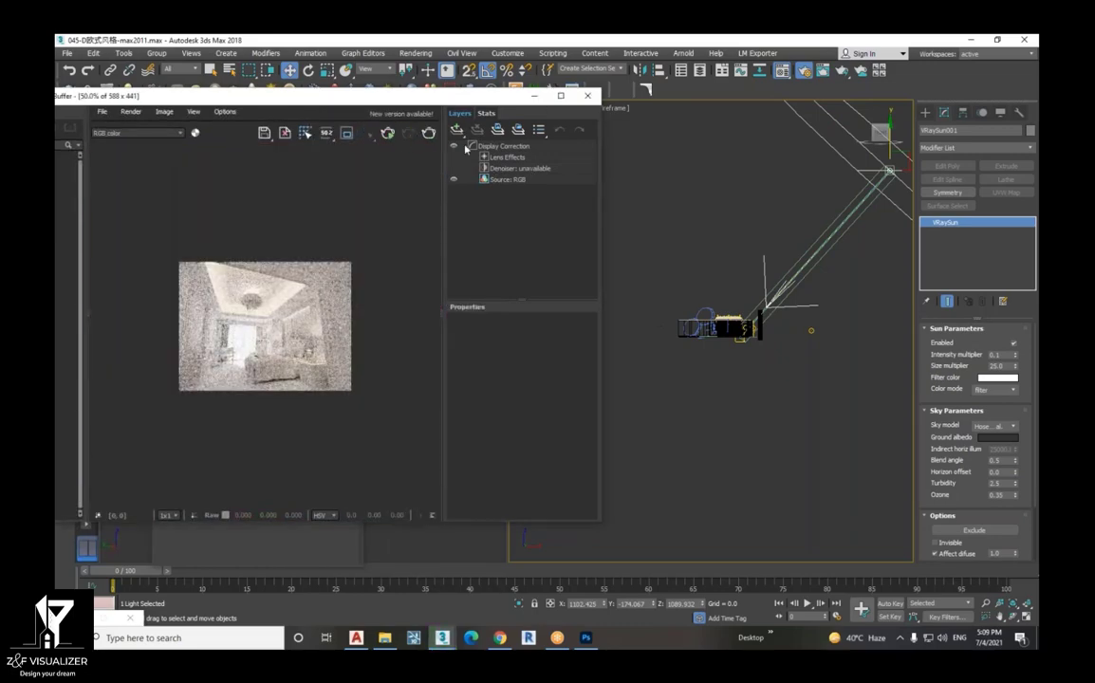
click(428, 135)
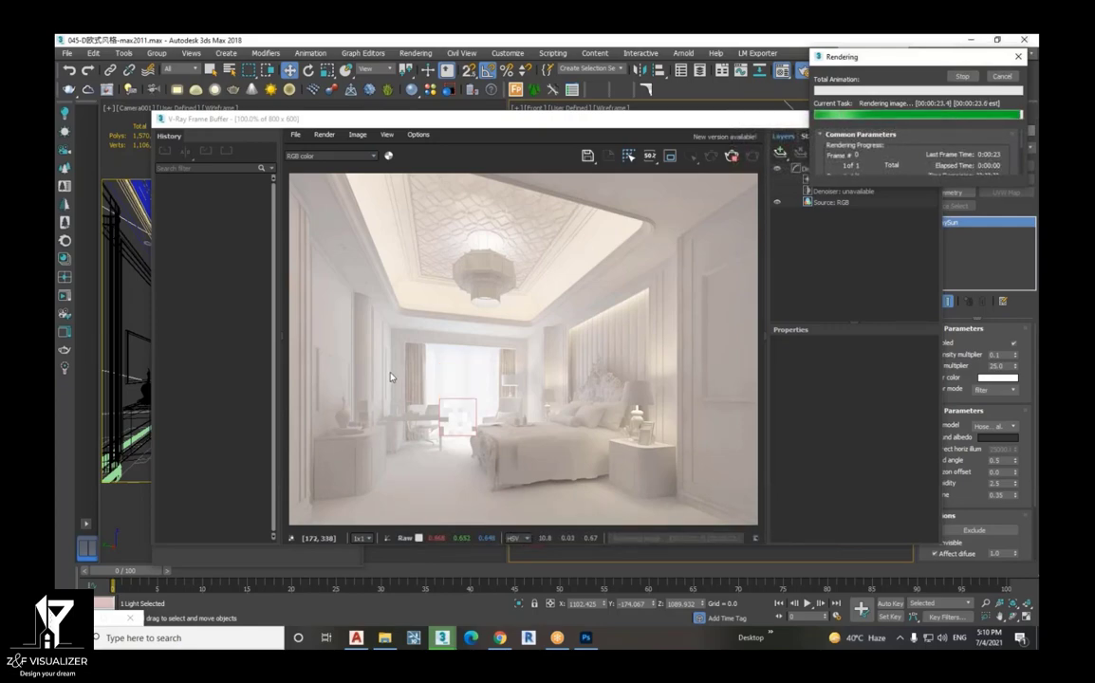
- Zoom in and out of the finished 800 x 600 render to inspect ceiling and wall detail
scroll(452, 432, up, 3)
scroll(466, 403, down, 2)
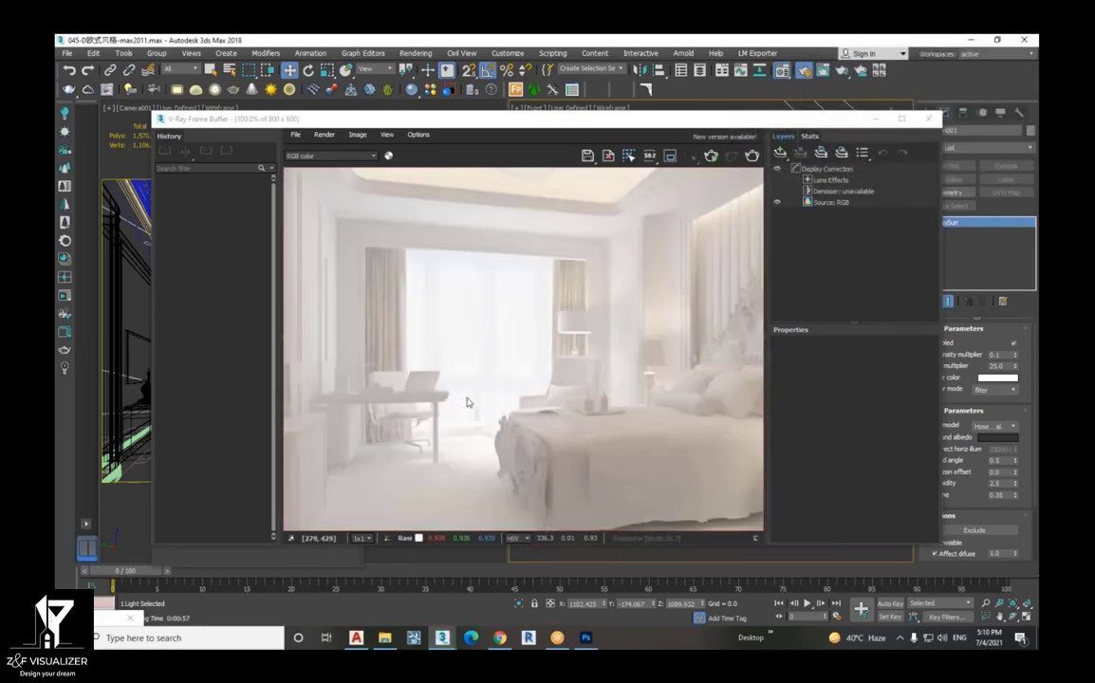
scroll(421, 384, down, 1)
scroll(610, 305, up, 2)
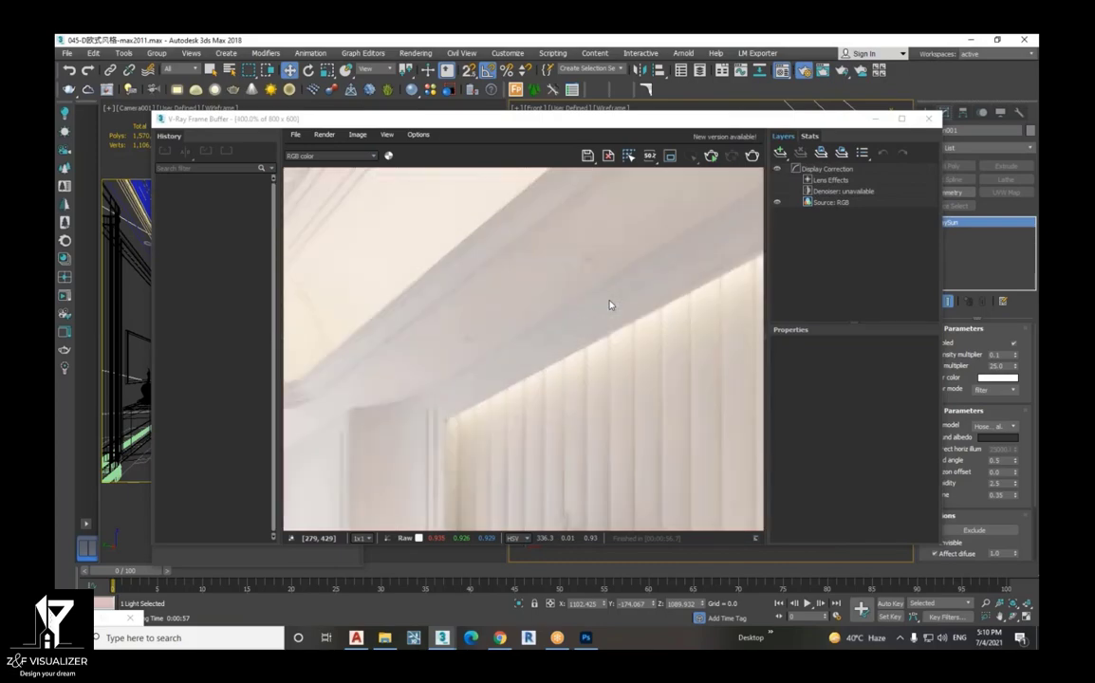
scroll(533, 313, up, 1)
scroll(532, 313, down, 2)
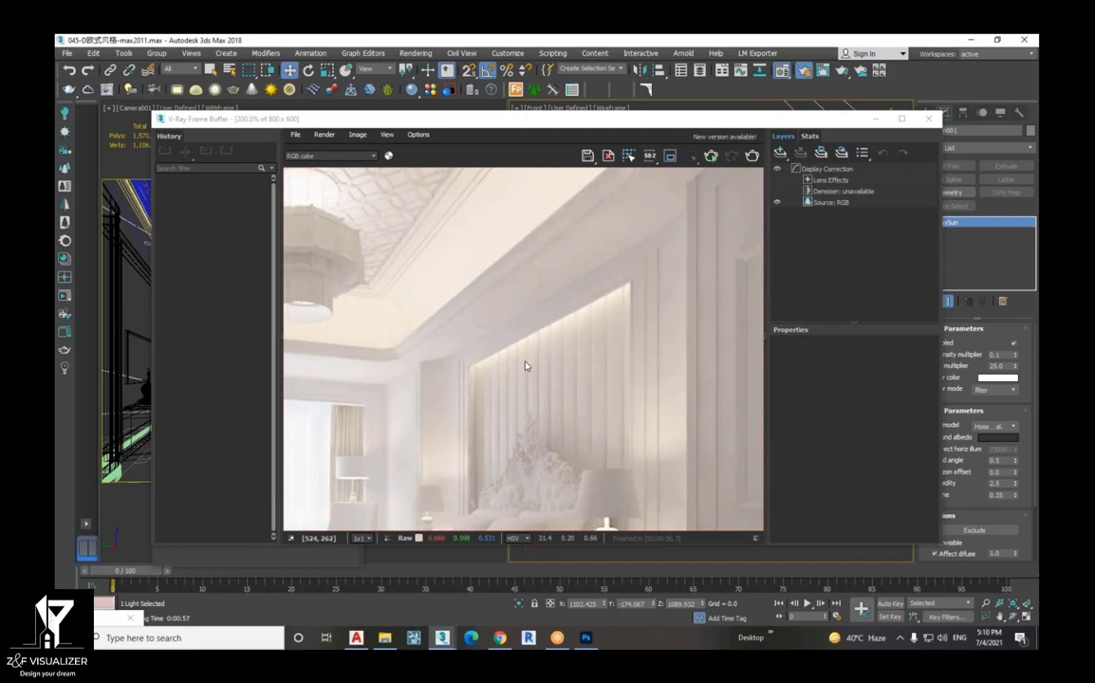
scroll(527, 365, down, 1)
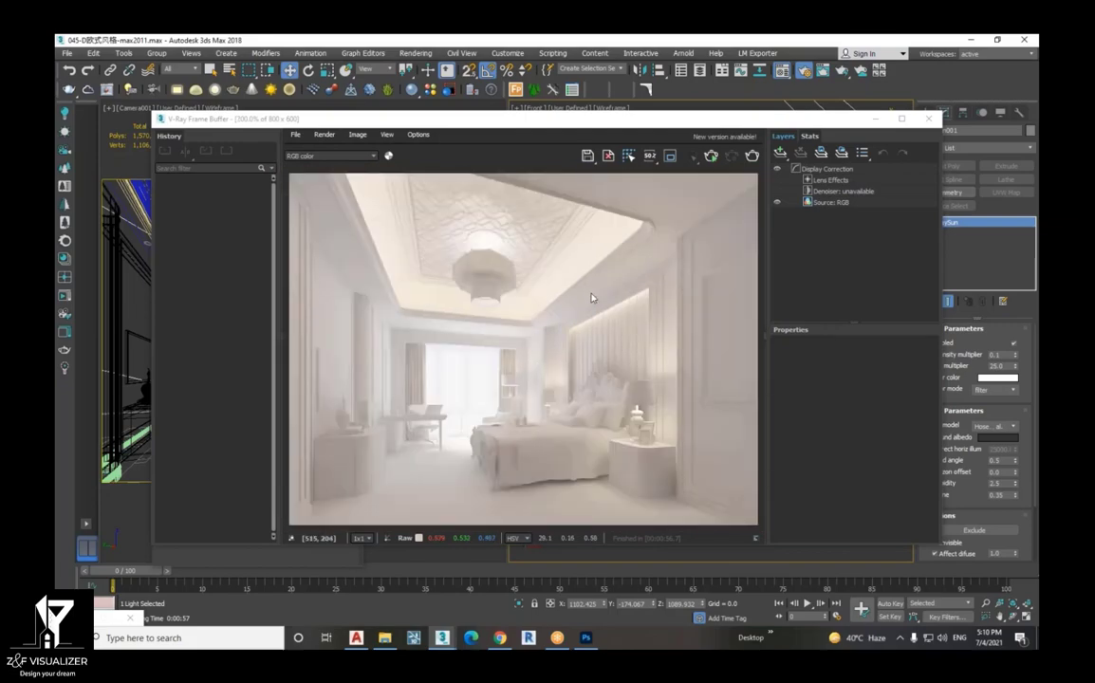
scroll(599, 298, up, 2)
scroll(627, 285, up, 1)
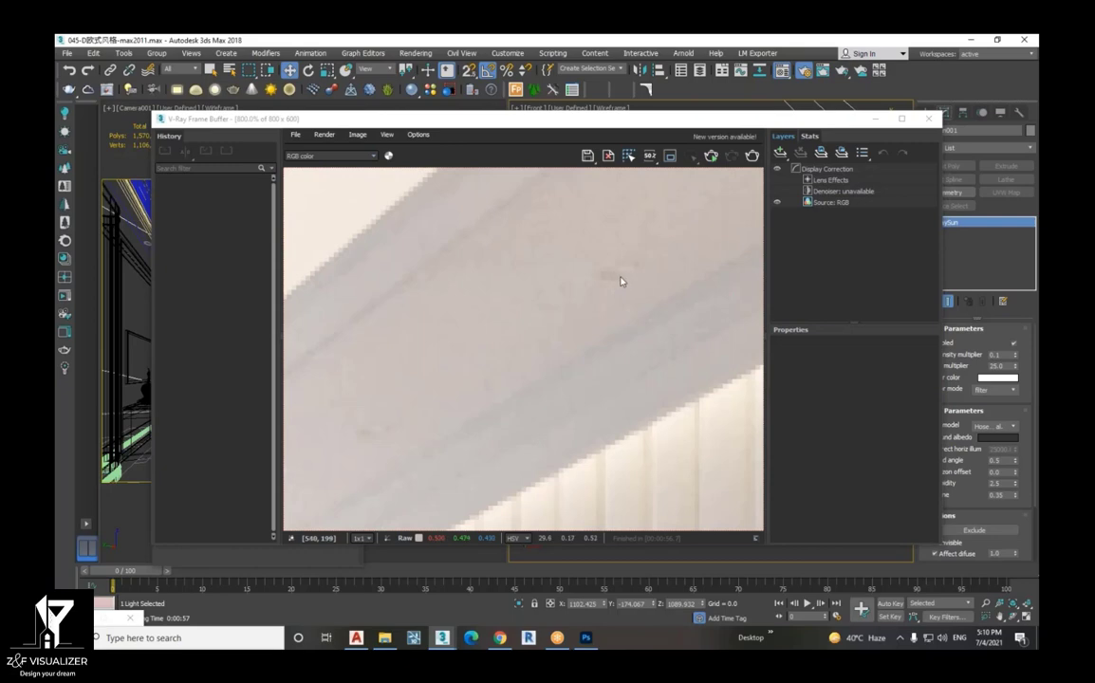
scroll(619, 280, down, 1)
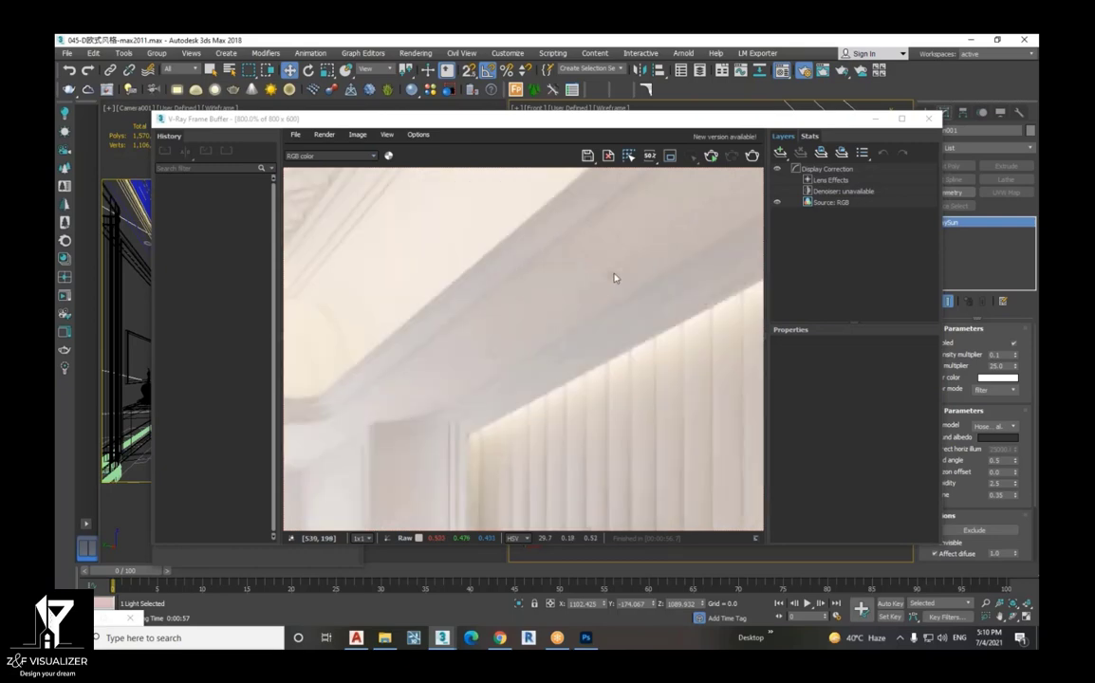
scroll(615, 278, down, 1)
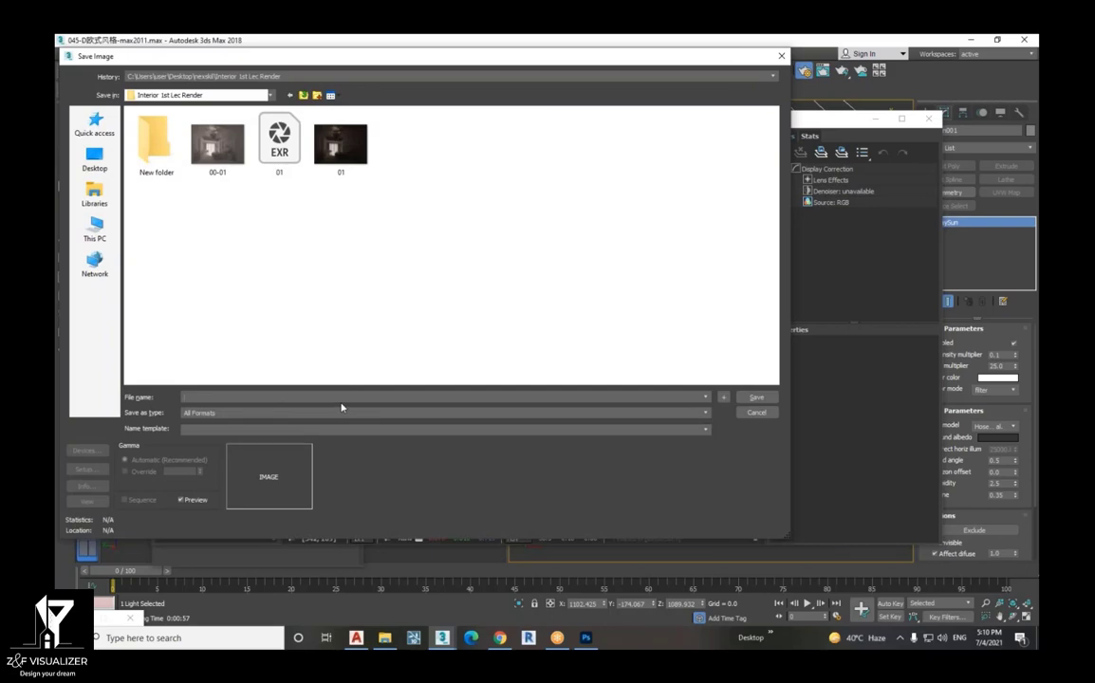
- Name the render '02', choose OpenEXR format, and save with the default EXR settings
text(0)
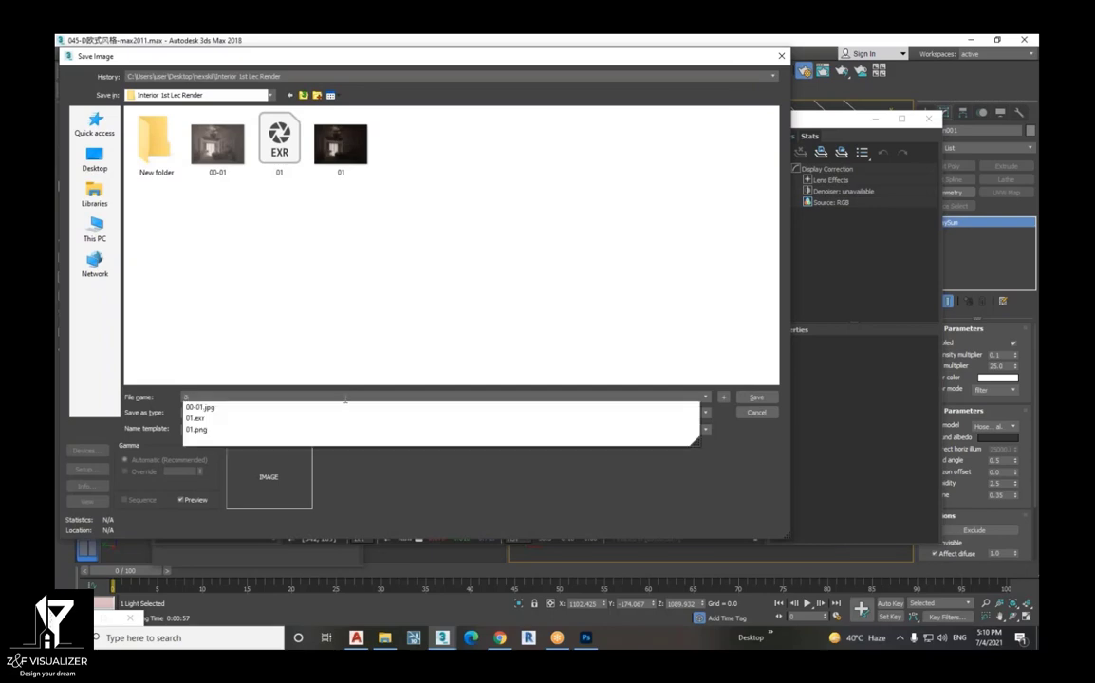
text(2)
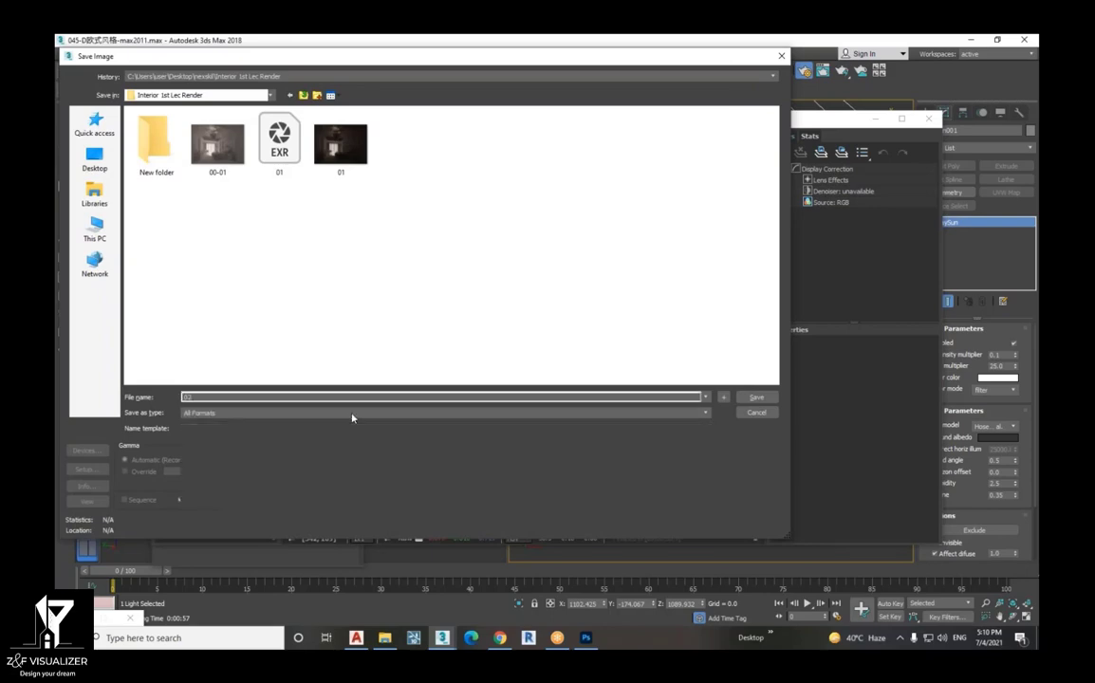
click(352, 414)
click(364, 462)
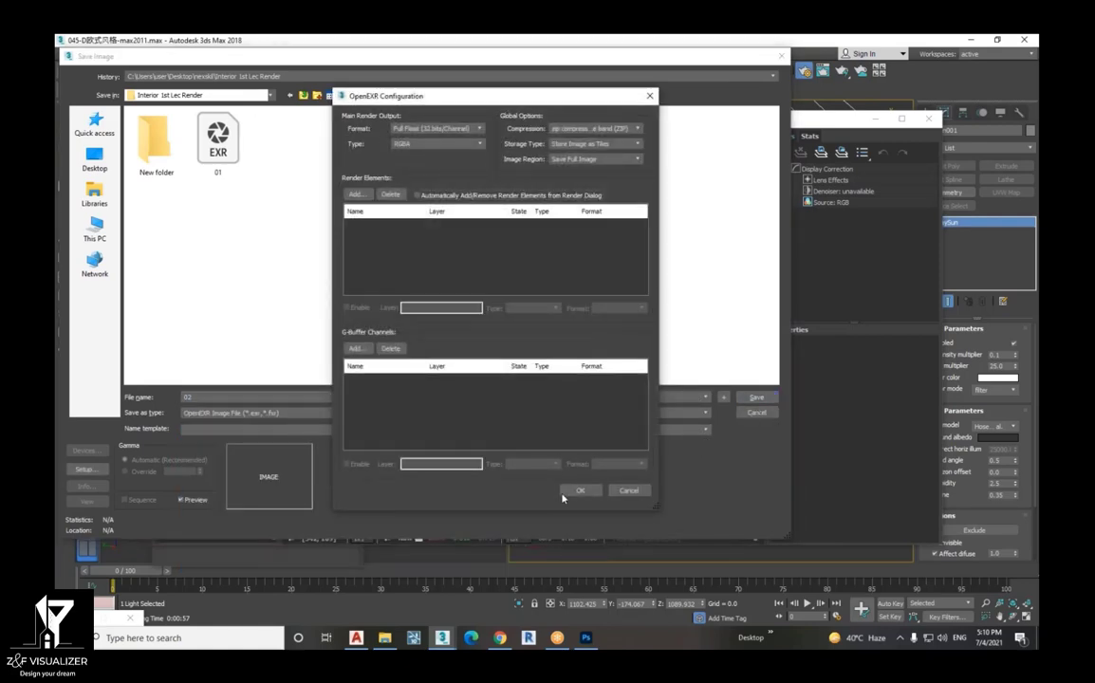
click(578, 490)
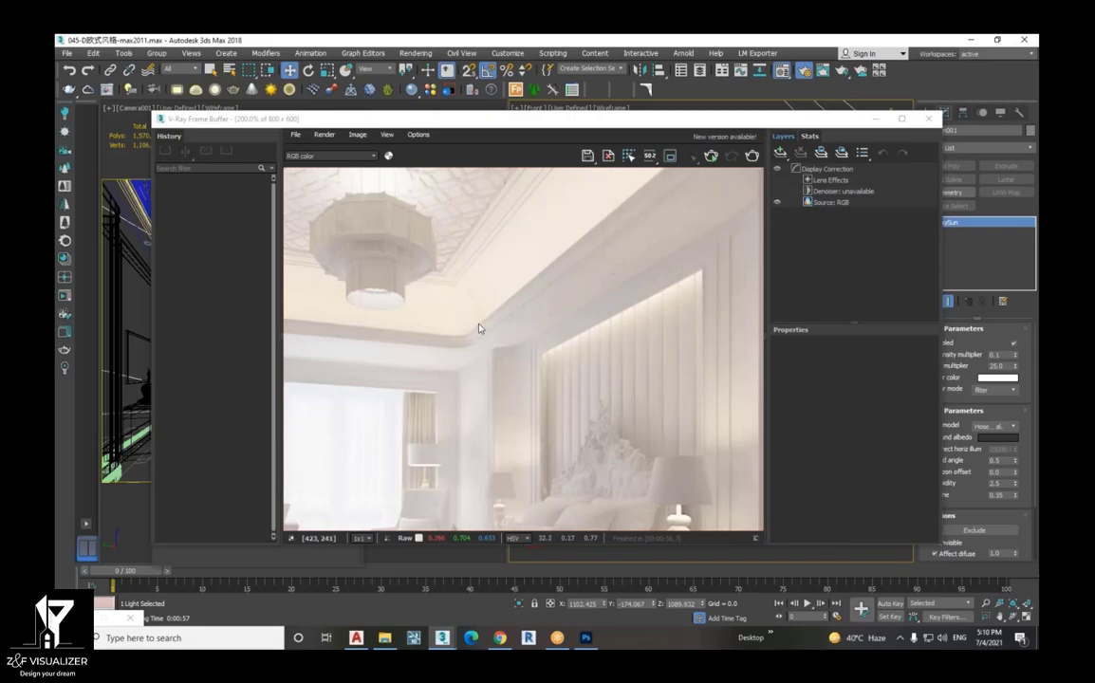
scroll(480, 328, down, 3)
scroll(550, 442, up, 4)
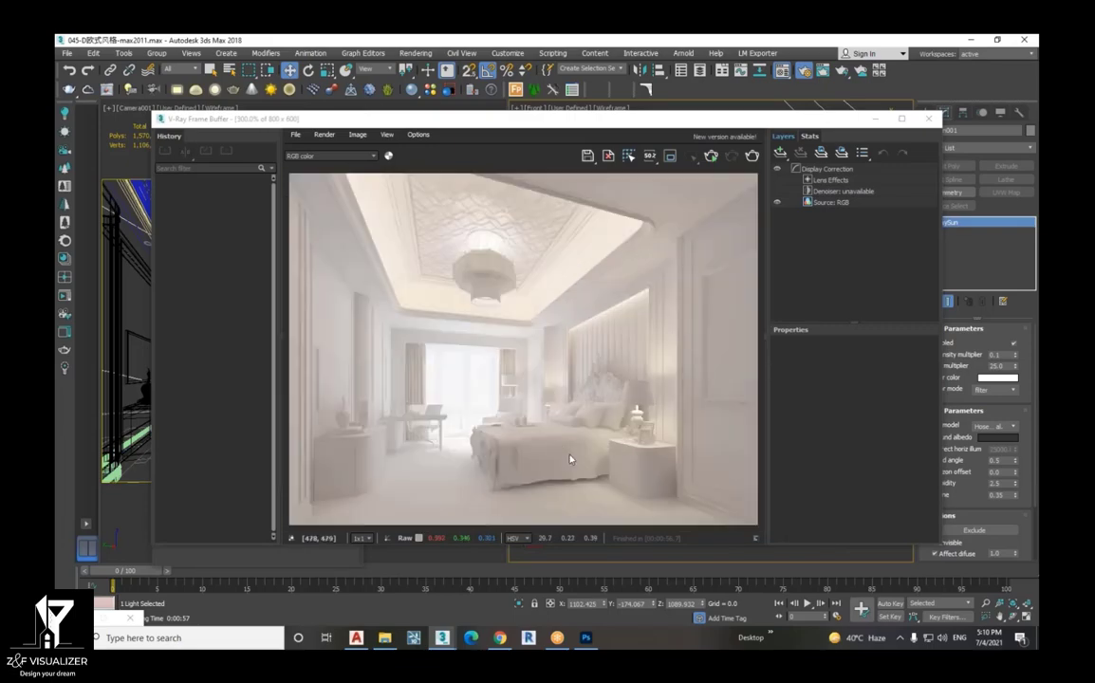
scroll(556, 390, up, 1)
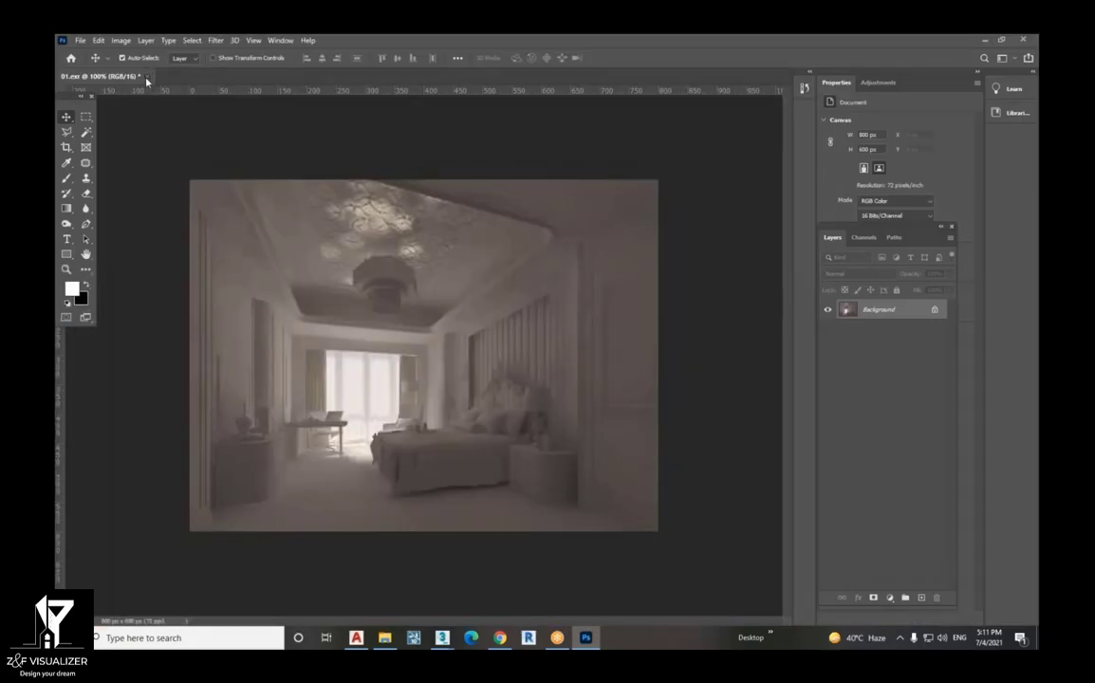
- Close 01.exr without saving and open the 02 EXR render with default alpha read options
click(146, 80)
click(490, 236)
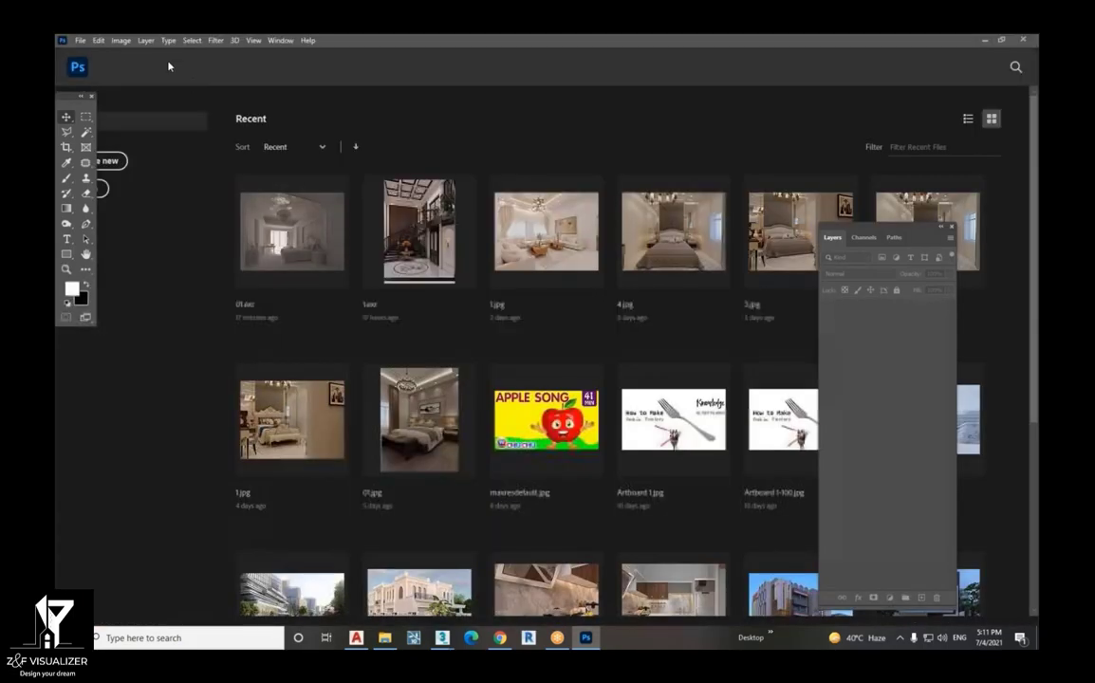
click(81, 40)
click(90, 63)
click(445, 132)
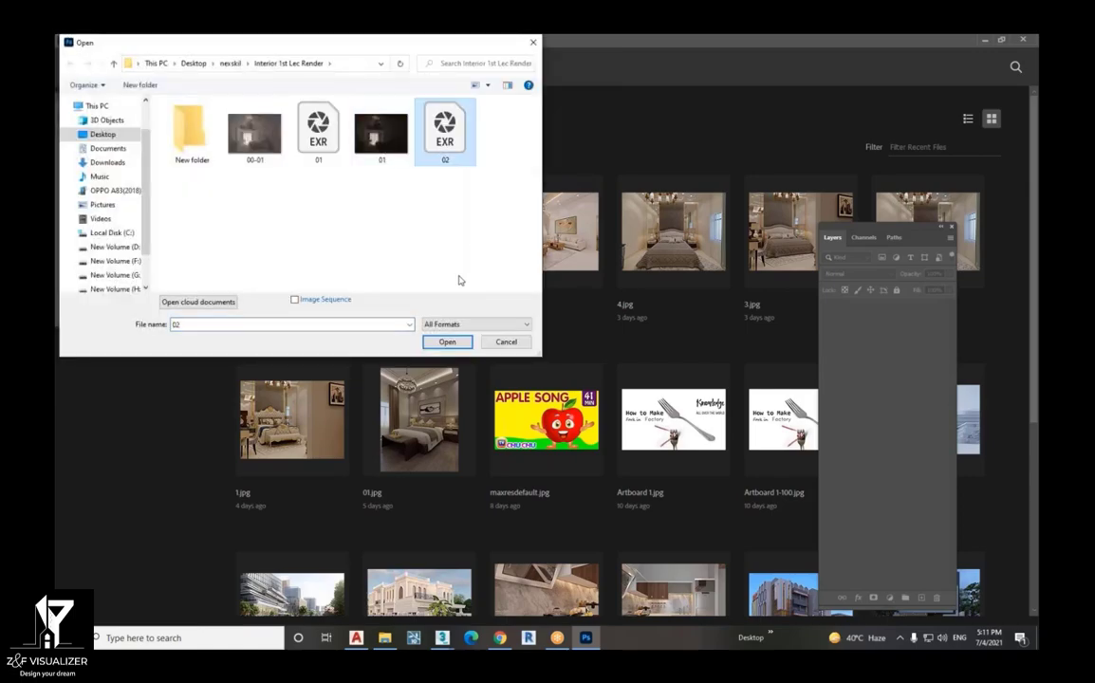
click(447, 342)
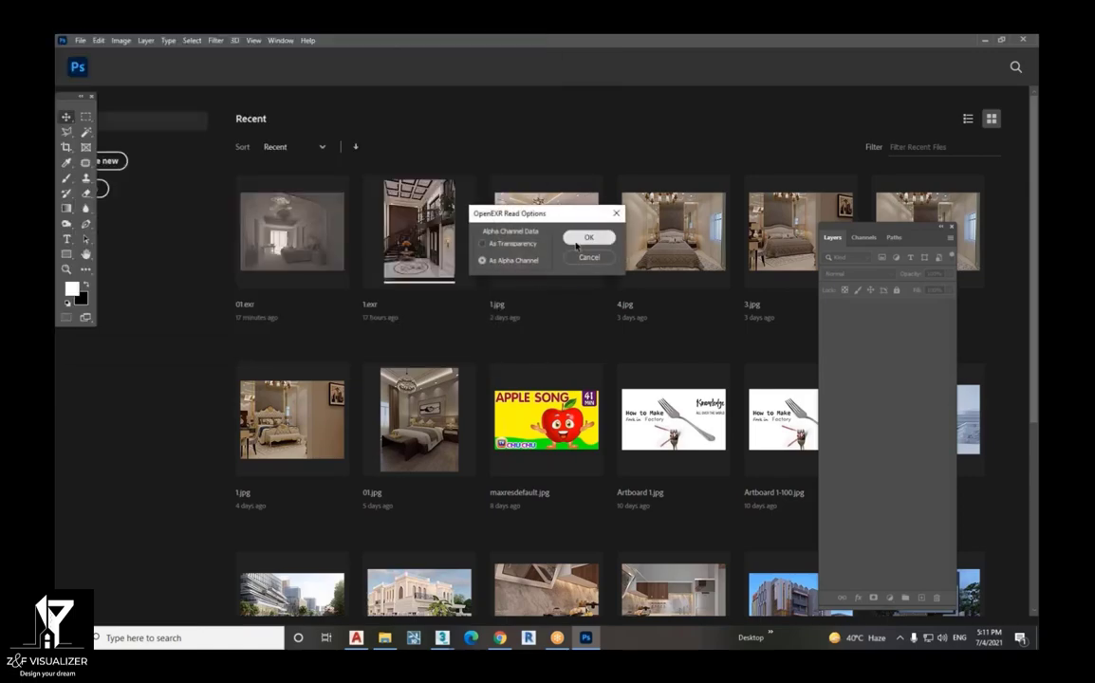
click(576, 242)
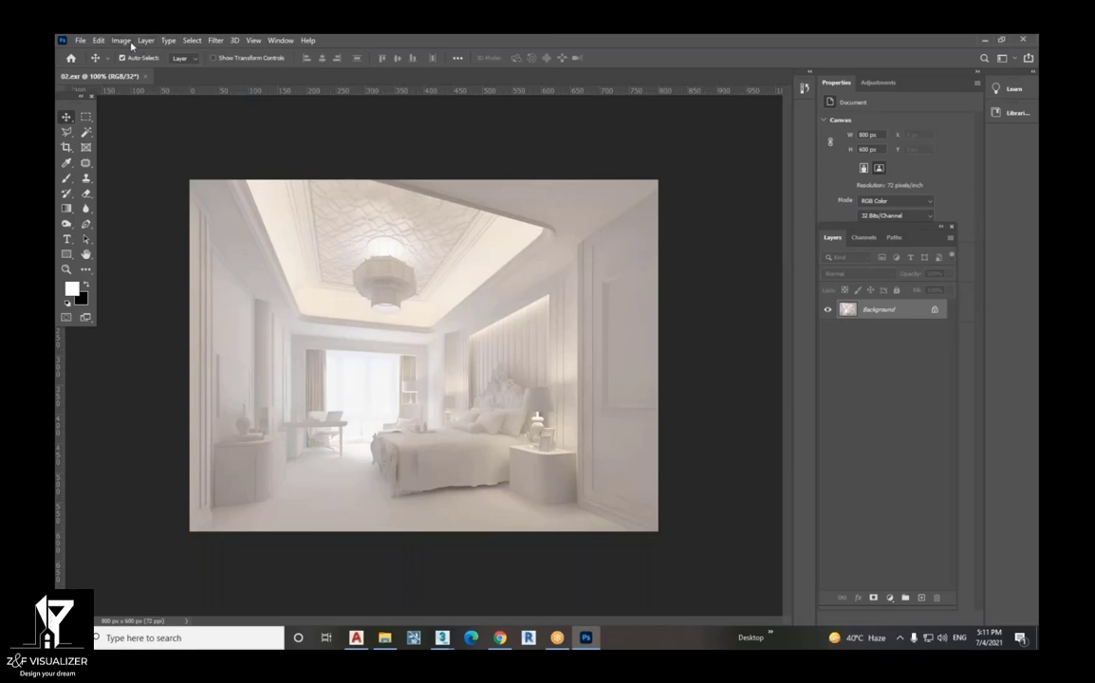
- Convert the image to 16 bits per channel using Exposure and Gamma toning
click(129, 42)
mouse_move(129, 54)
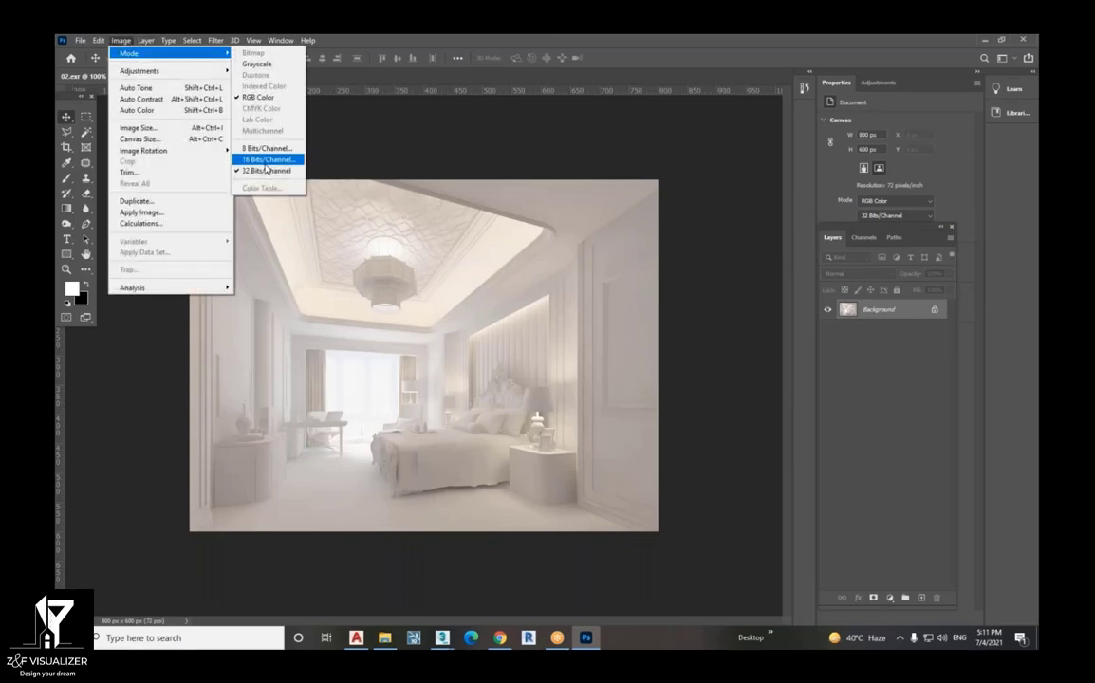
click(267, 160)
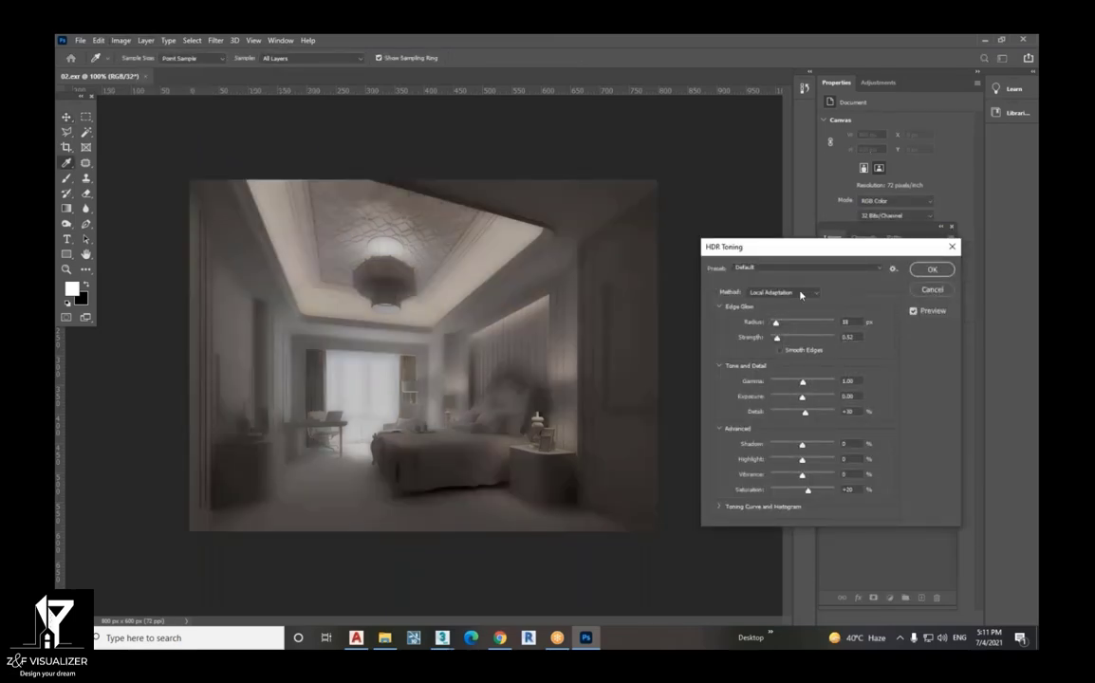
click(800, 293)
click(822, 305)
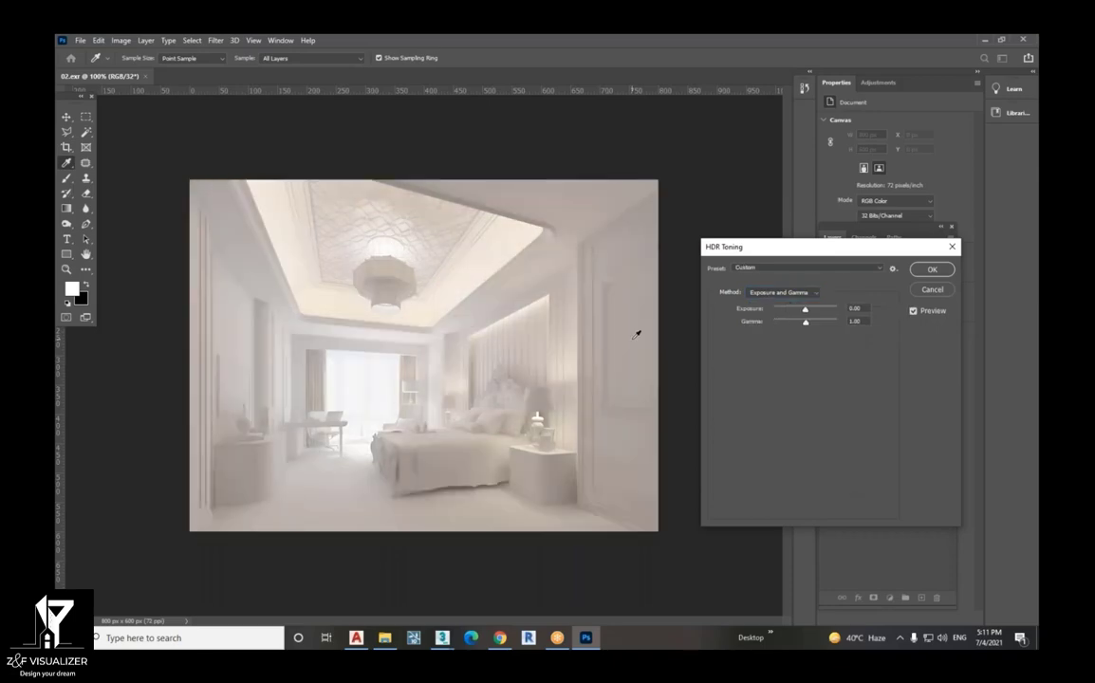
click(933, 269)
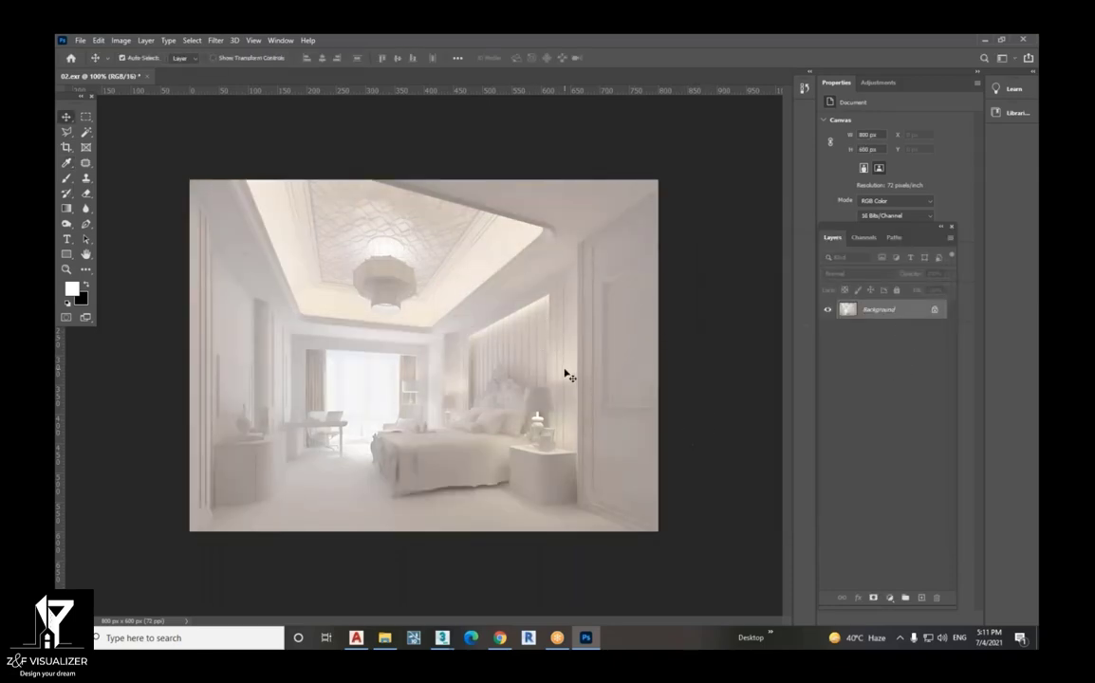
- Convert the Background layer to a smart object and launch the Camera Raw filter on it
right_click(914, 309)
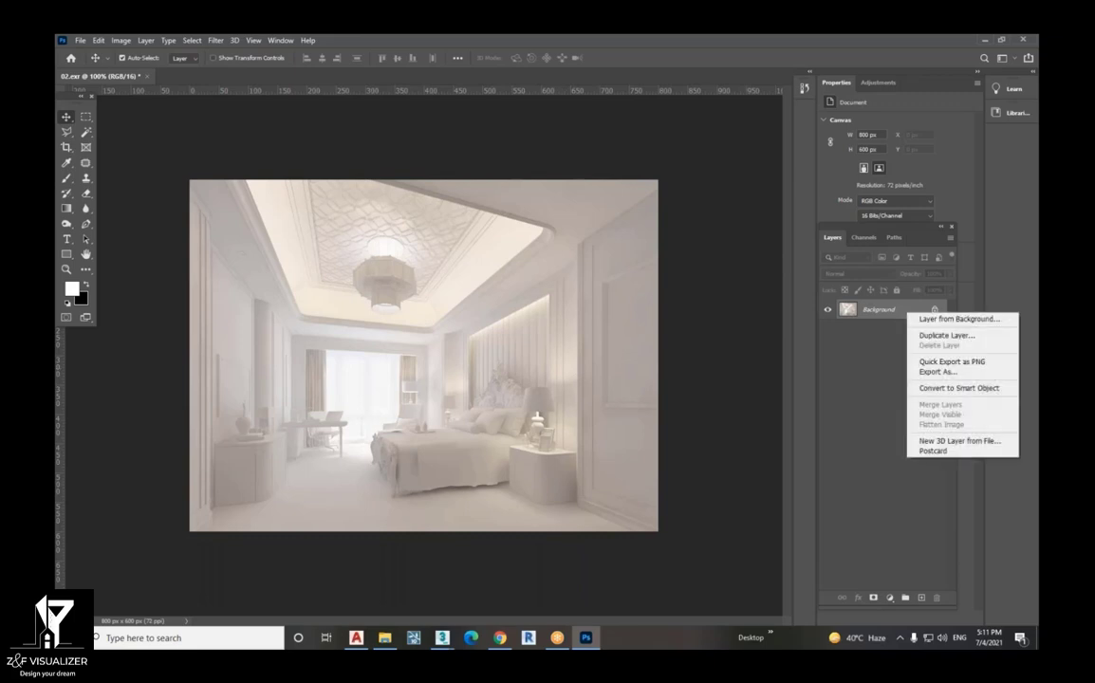
click(938, 389)
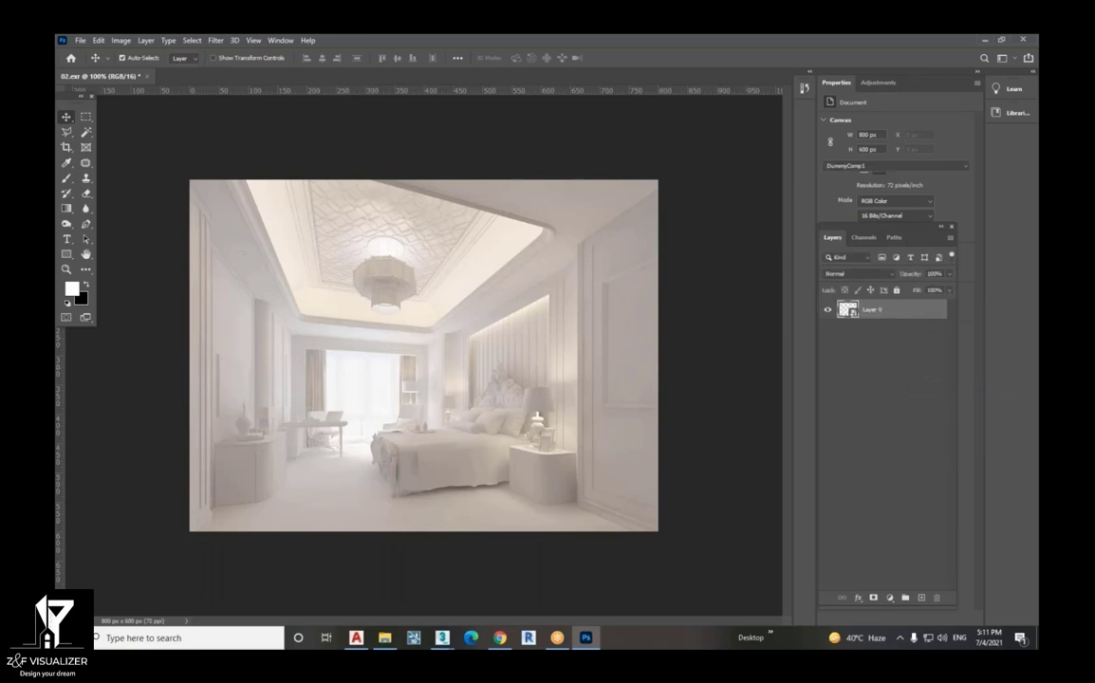
click(216, 43)
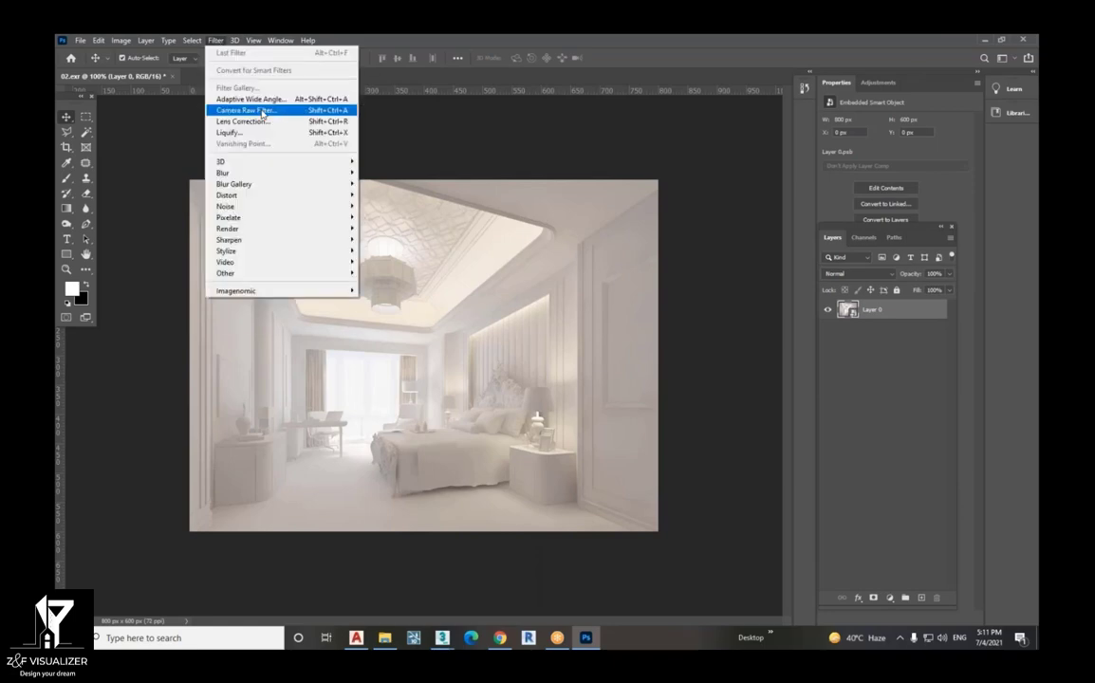
click(262, 111)
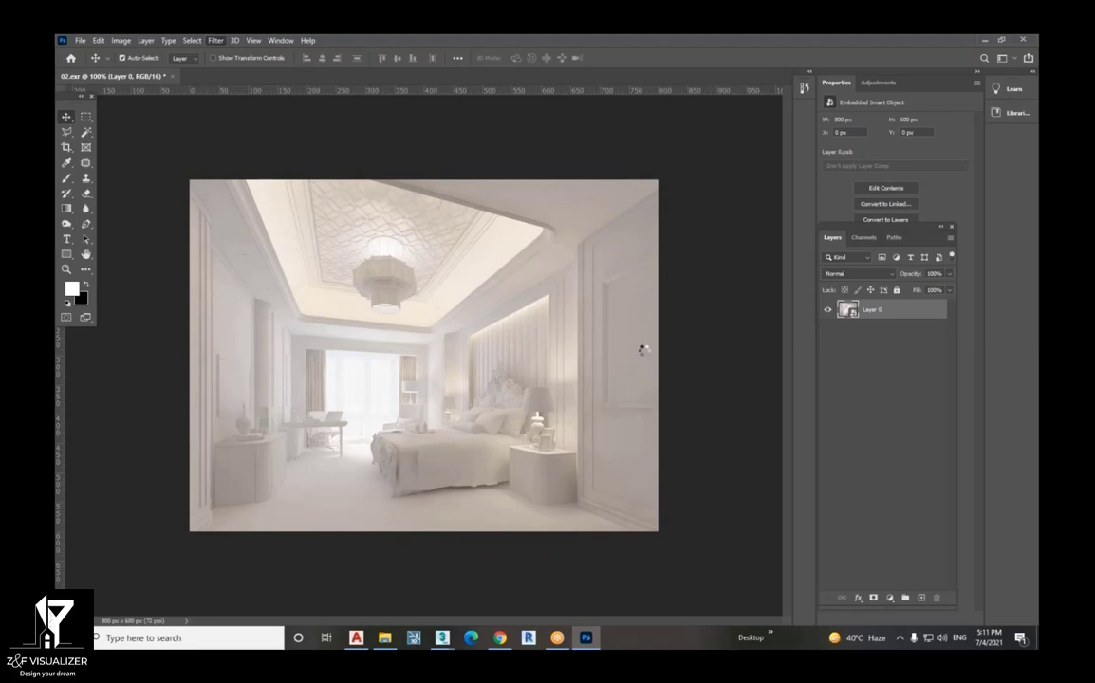
- Apply Camera Raw auto tone, toggling it off and on to compare
key(shift+ctrl+a)
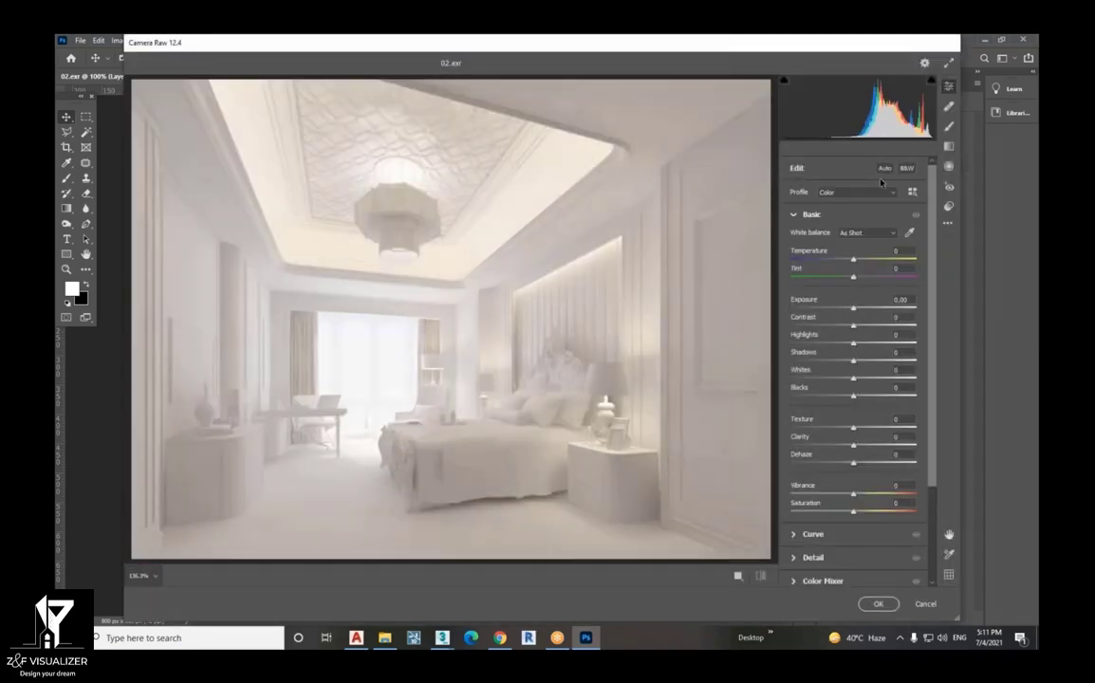
click(885, 169)
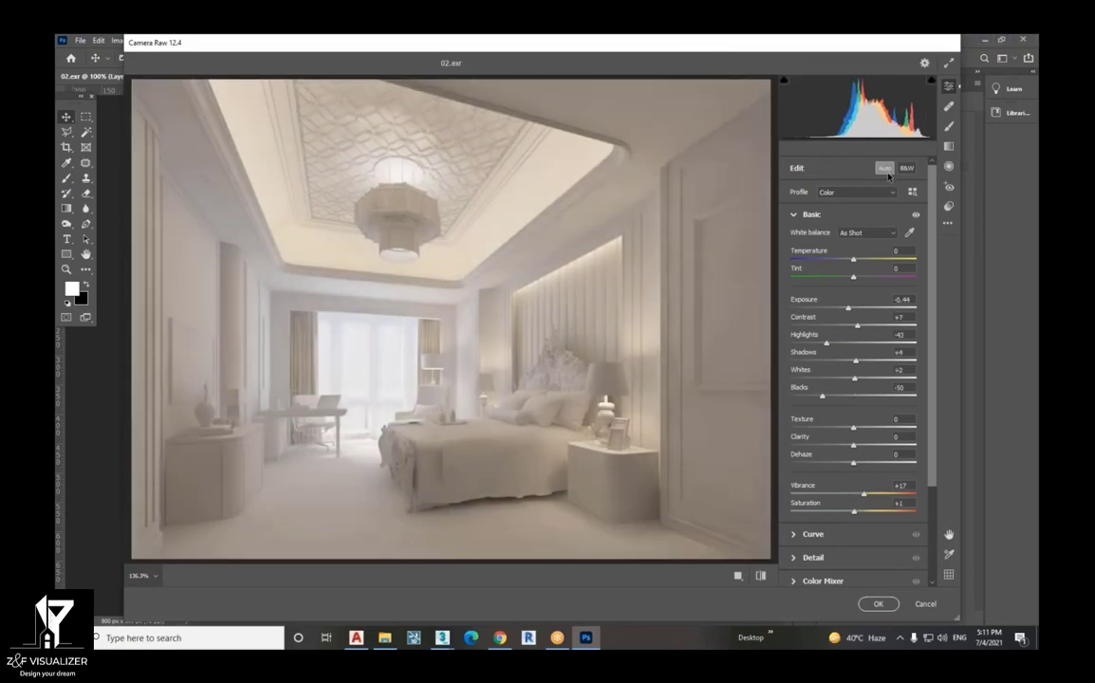
click(886, 169)
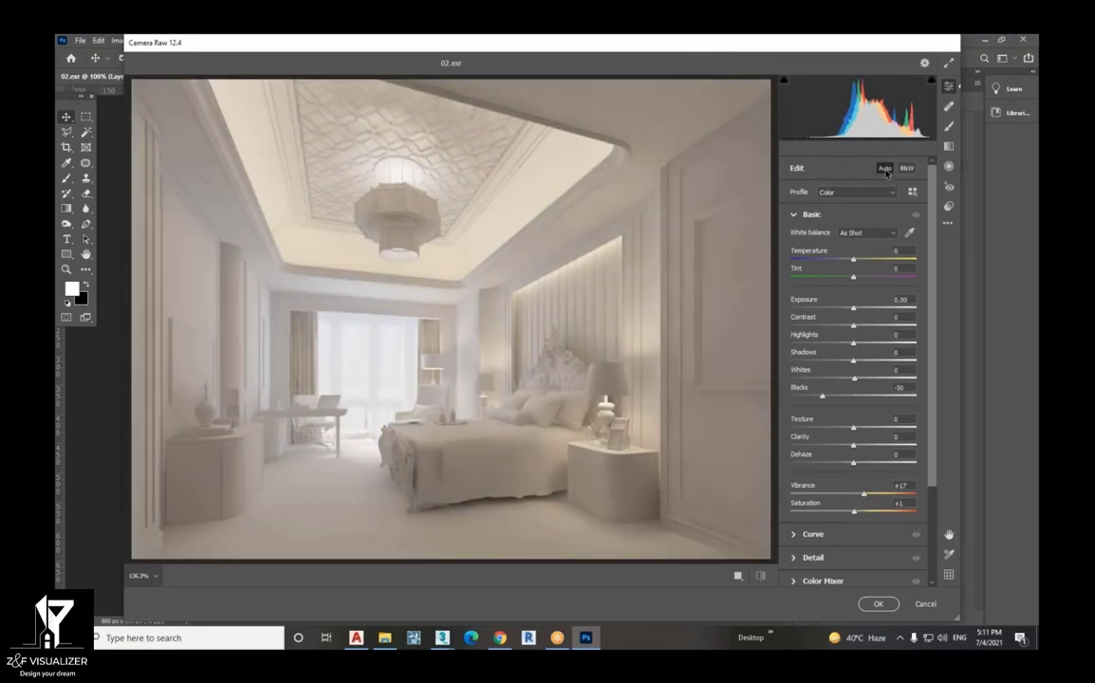
click(885, 169)
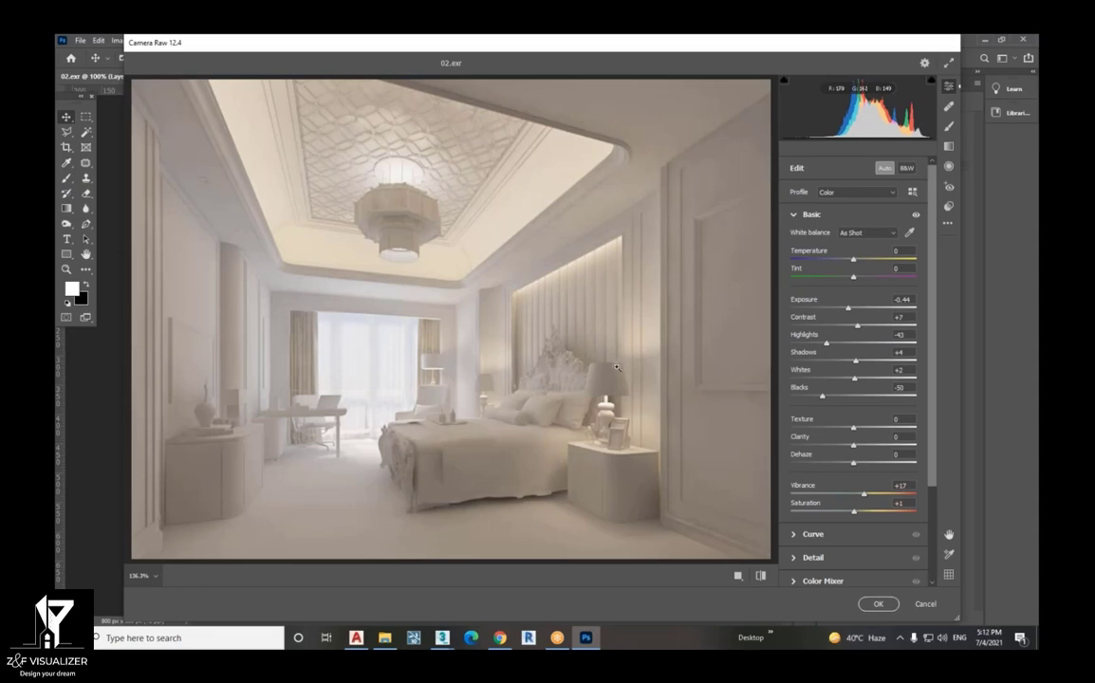
scroll(478, 356, up, 2)
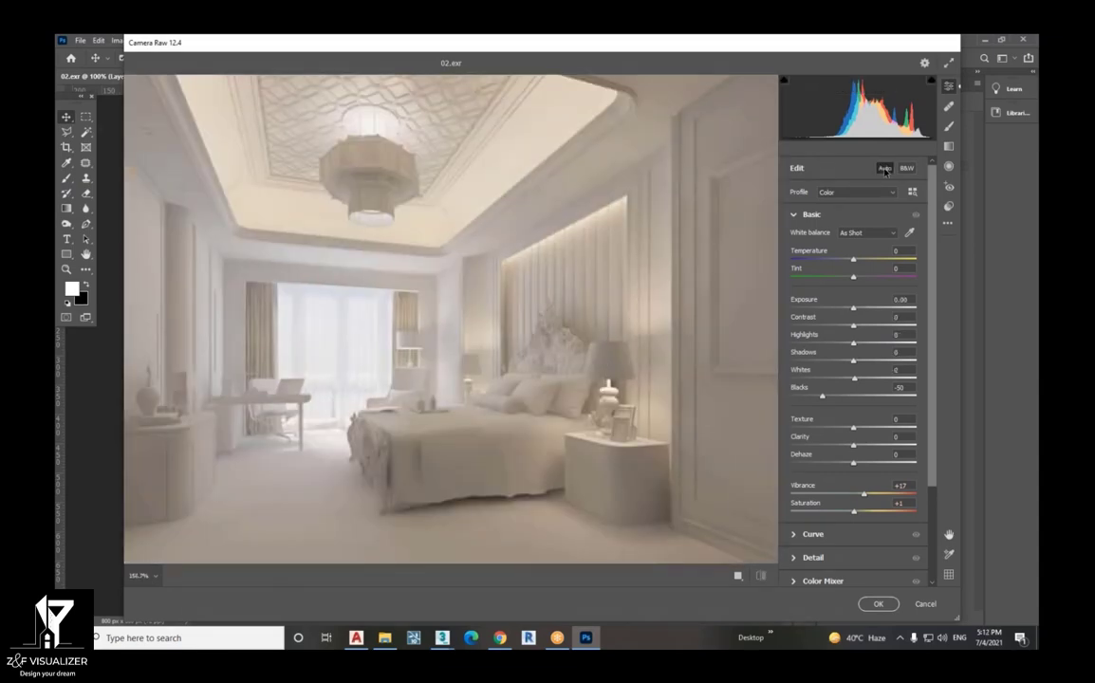
- Reset the basic sliders, then set Exposure -0.60, Shadows -12, Whites +16 and Blacks -21
click(886, 169)
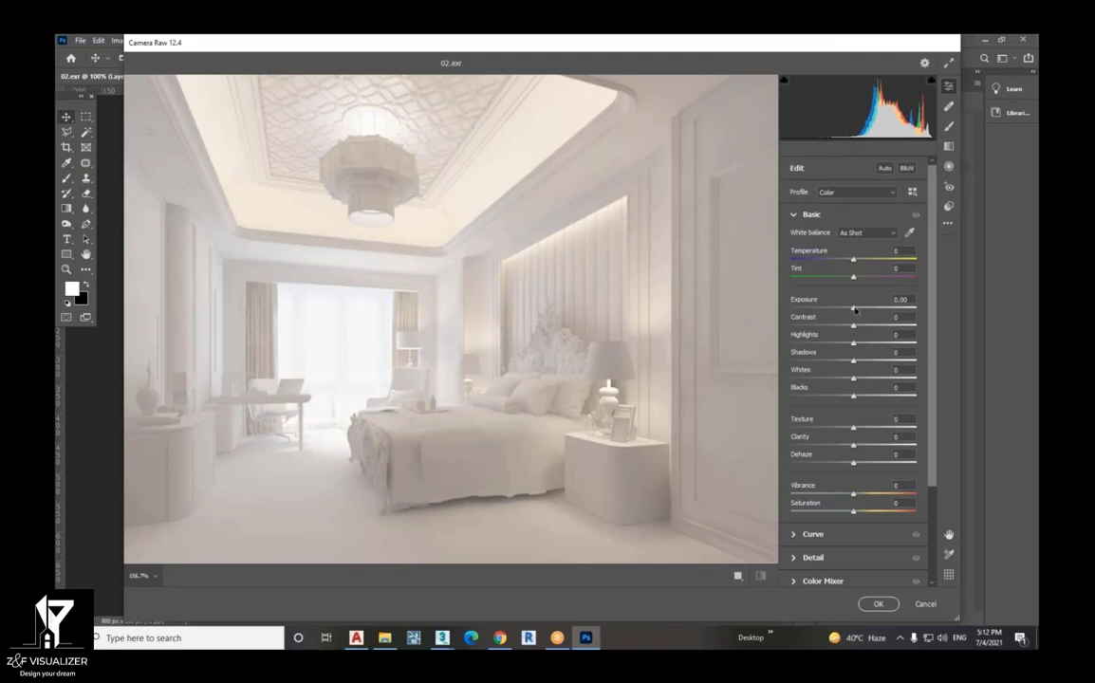
mouse_move(853, 310)
mouse_down()
mouse_move(862, 332)
mouse_move(847, 350)
mouse_move(860, 344)
mouse_up()
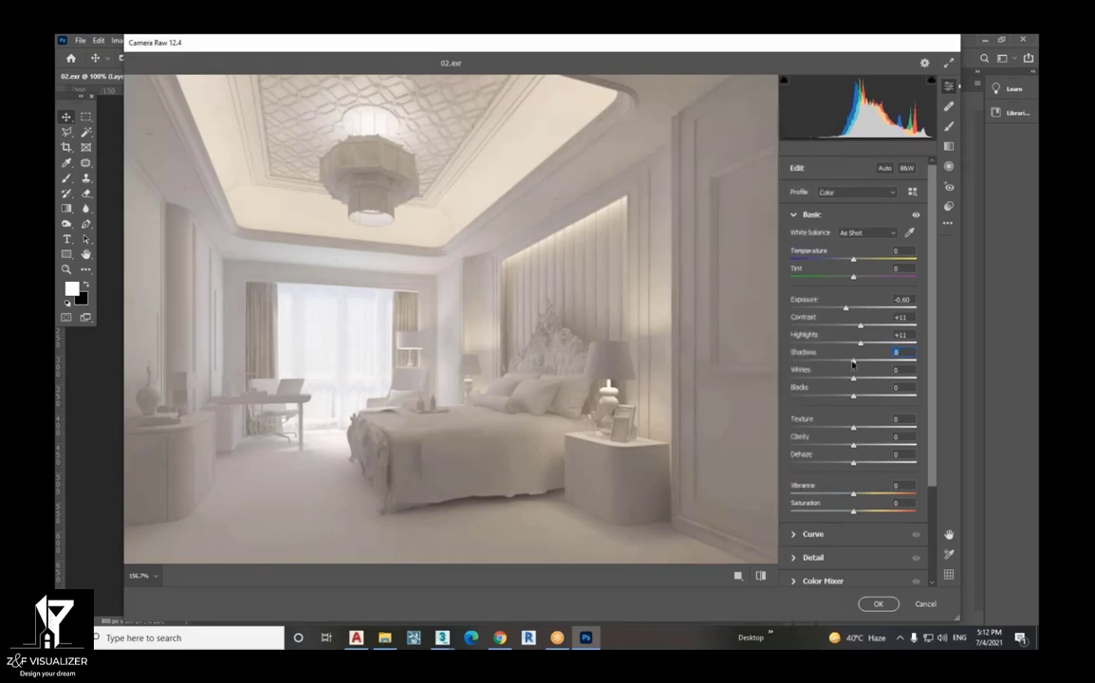
text(-12)
key(Tab)
mouse_move(860, 383)
mouse_down()
mouse_move(840, 398)
mouse_move(860, 428)
mouse_move(851, 513)
mouse_up()
key(Tab)
text(-2)
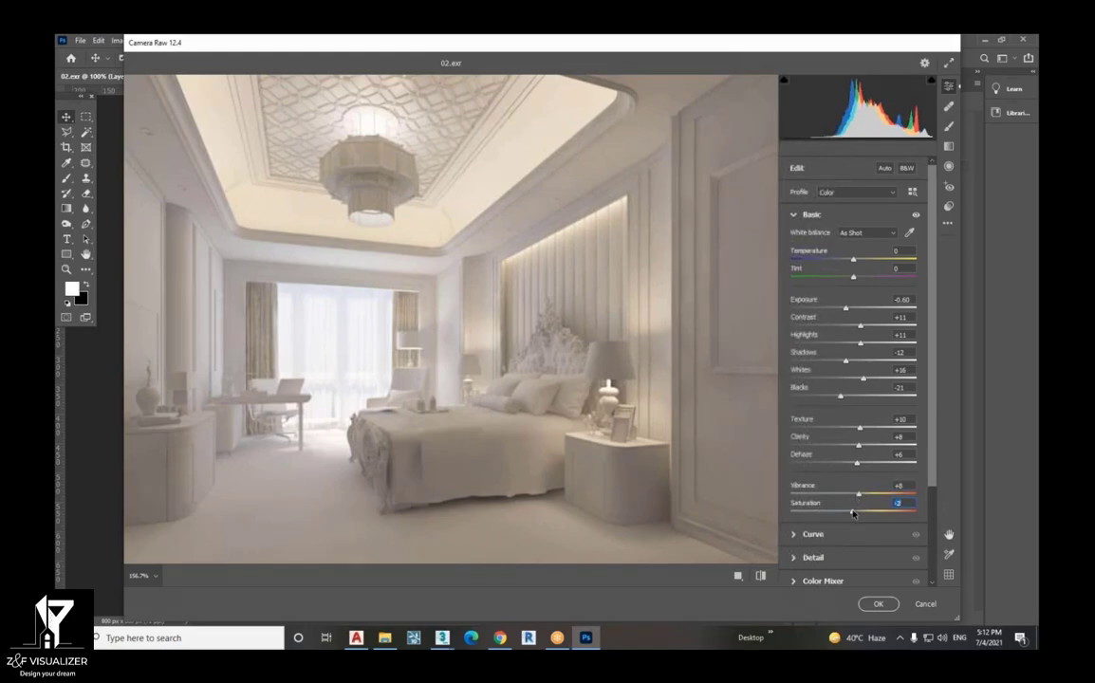
- Reapply auto tone, lower Vibrance to +2 and apply the Camera Raw filter
click(885, 171)
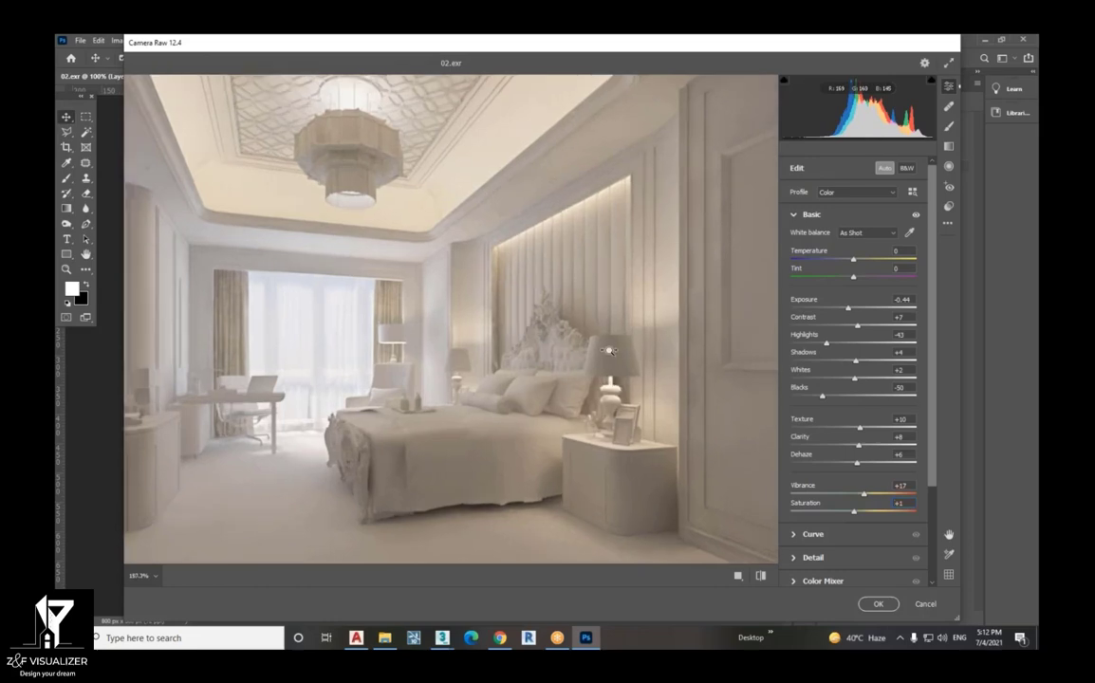
scroll(702, 454, up, 3)
scroll(703, 454, down, 3)
scroll(703, 454, down, 2)
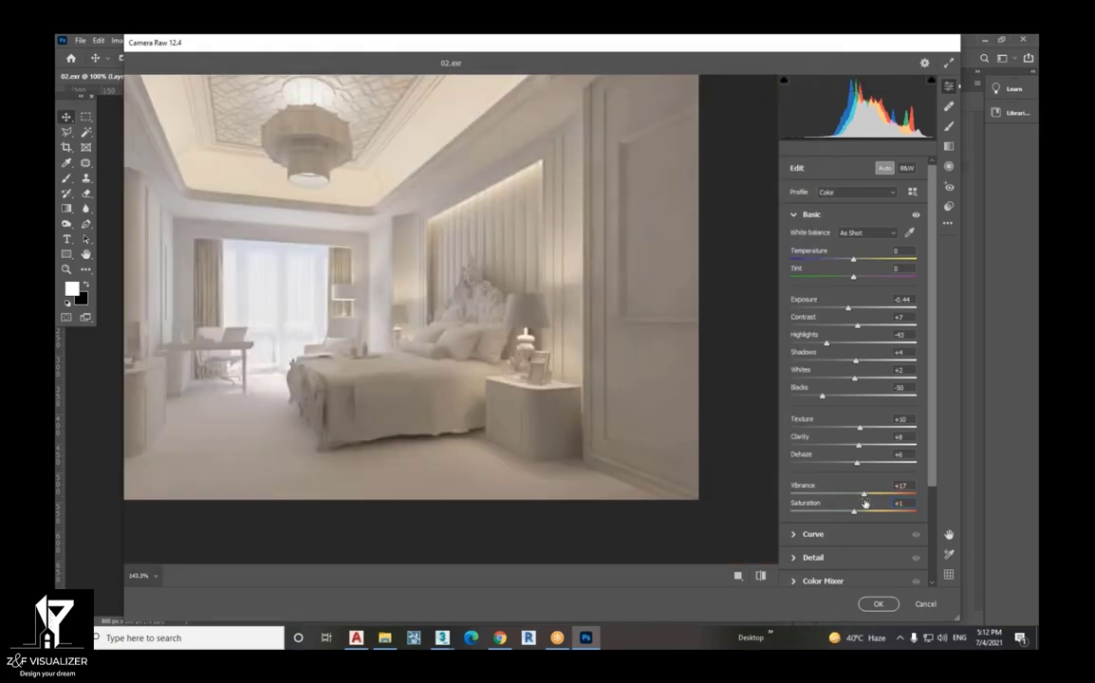
drag(863, 495, 860, 496)
key(Down)
key(Down)
key(Down)
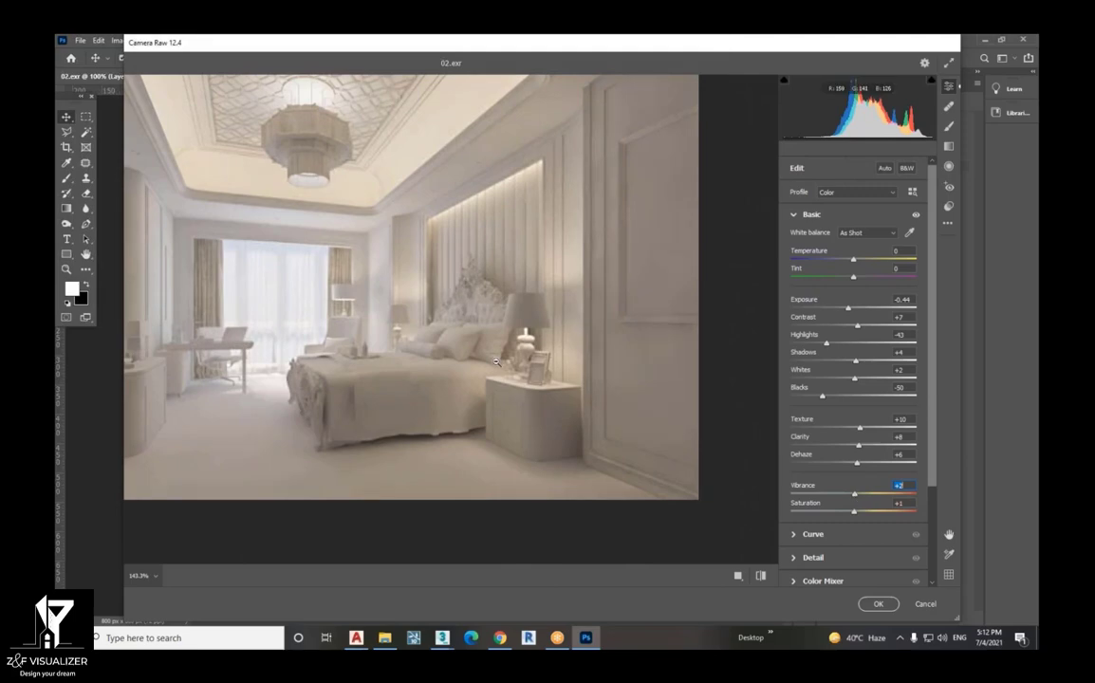
scroll(548, 389, up, 1)
scroll(548, 389, up, 1)
scroll(549, 389, up, 1)
scroll(548, 389, up, 1)
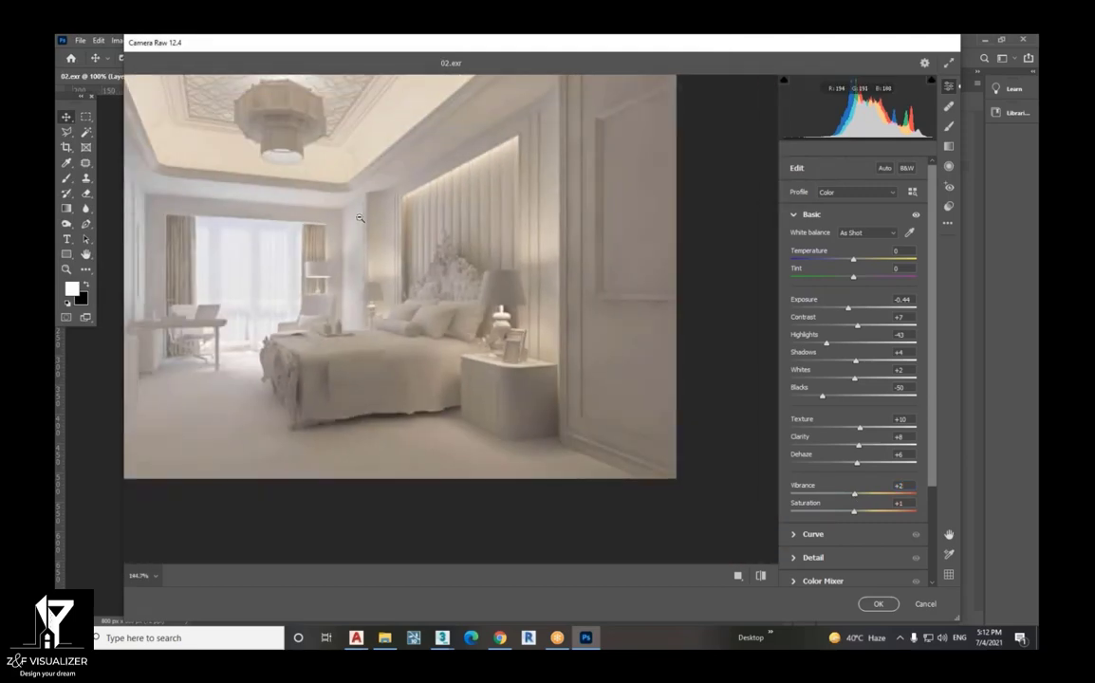
scroll(464, 171, up, 2)
scroll(654, 465, down, 1)
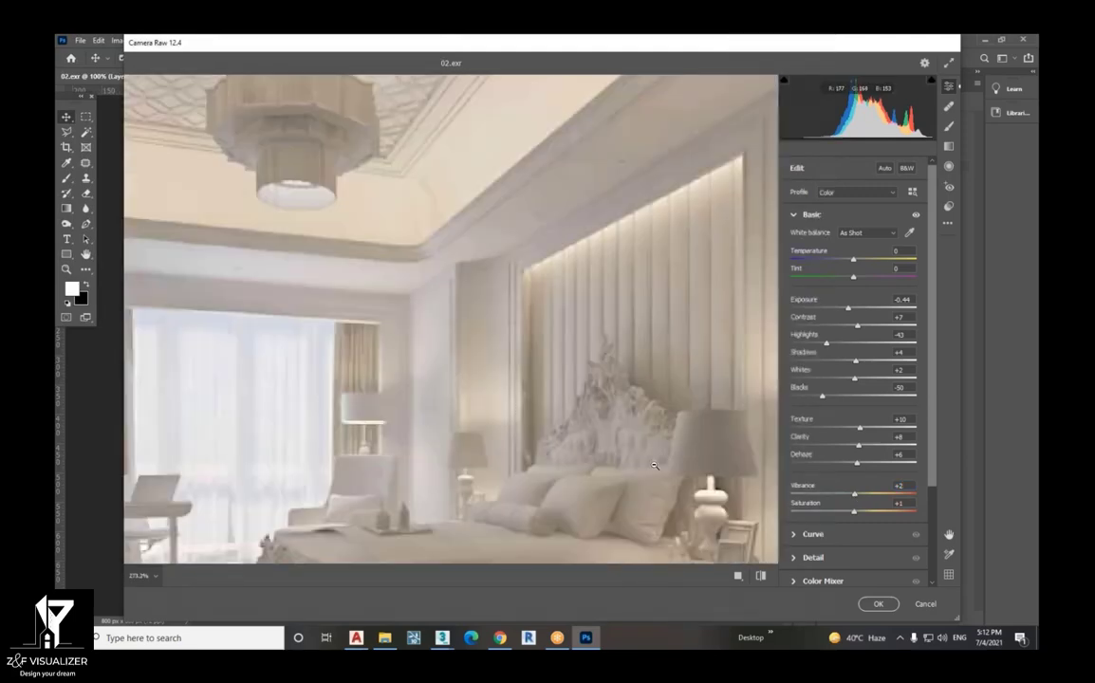
click(878, 604)
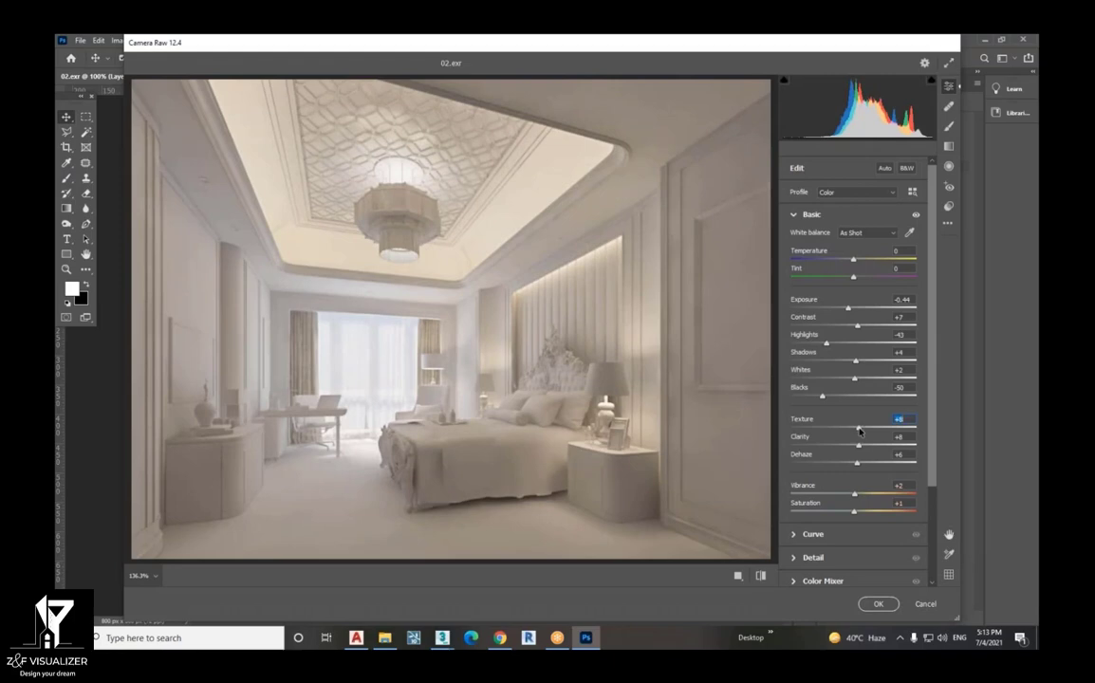
- Revise the Camera Raw filter to Texture +15 and Exposure -0.35 and commit it
drag(860, 430, 867, 434)
drag(848, 309, 848, 309)
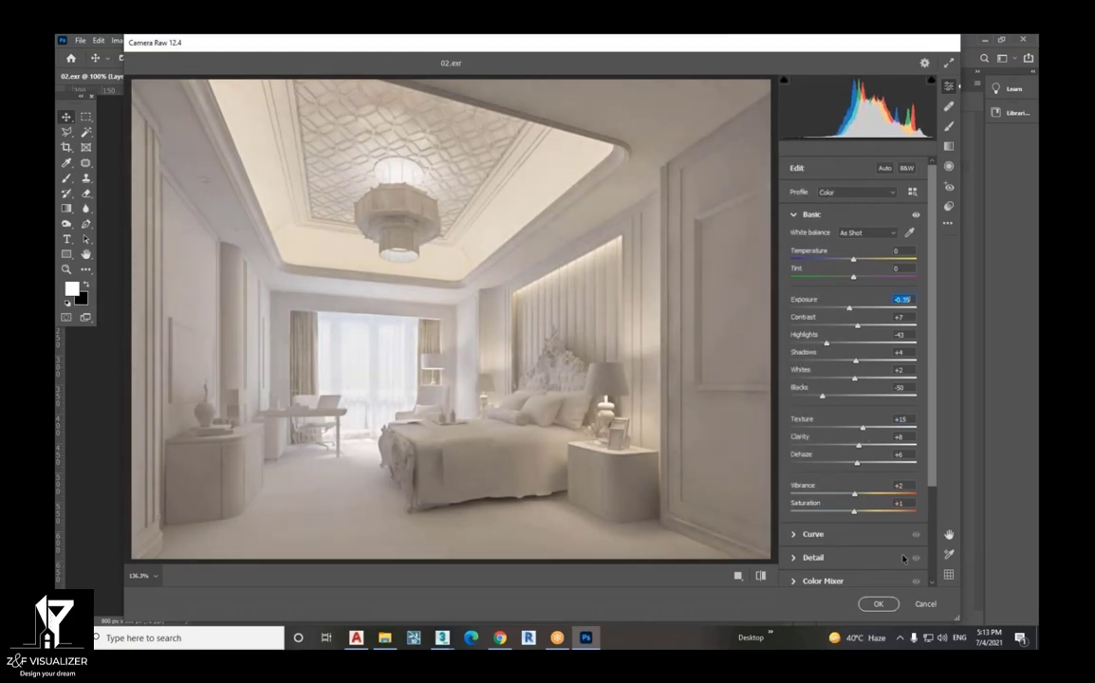
click(878, 605)
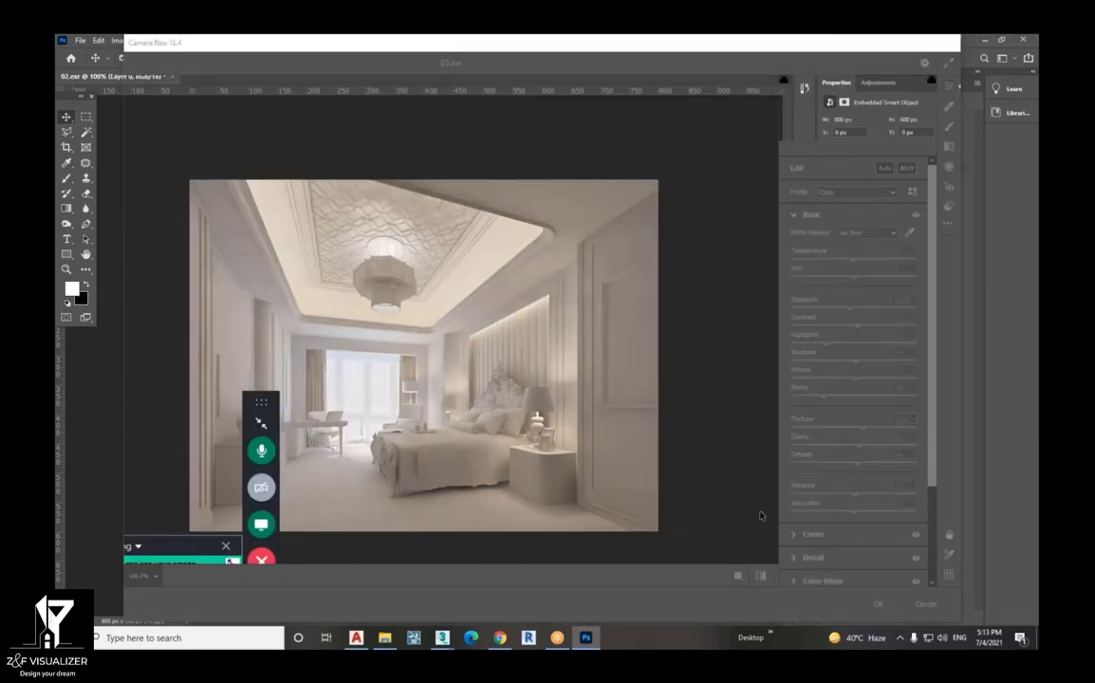
- Save the render to this computer as JPEG file 00-02, accepting the default JPEG options
click(80, 41)
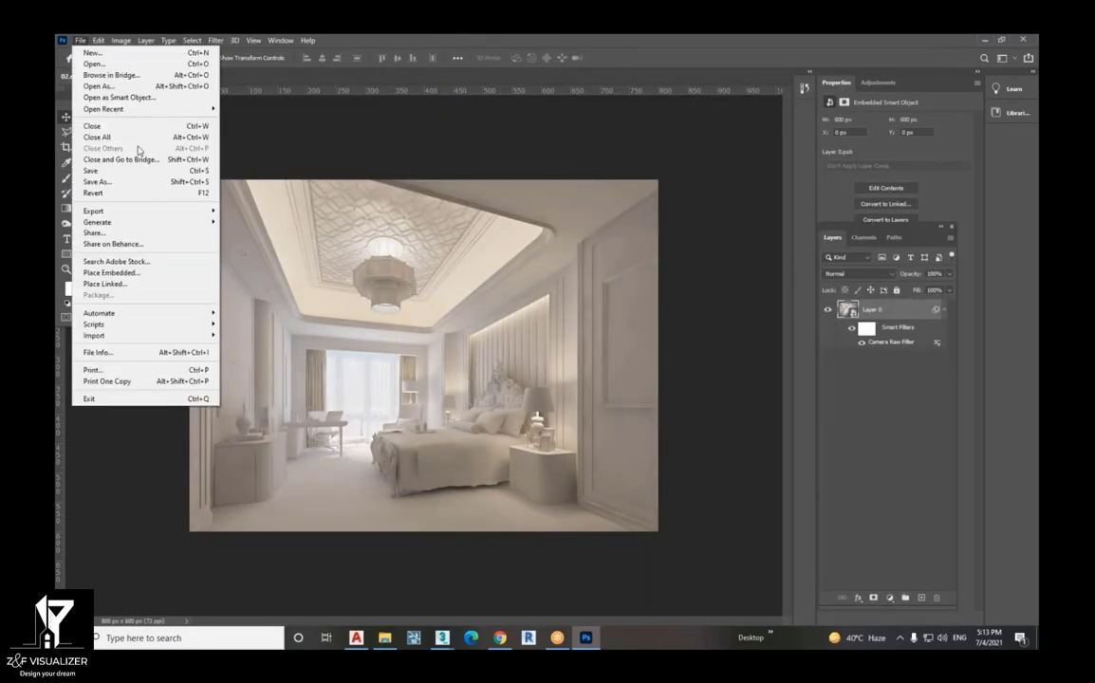
click(139, 172)
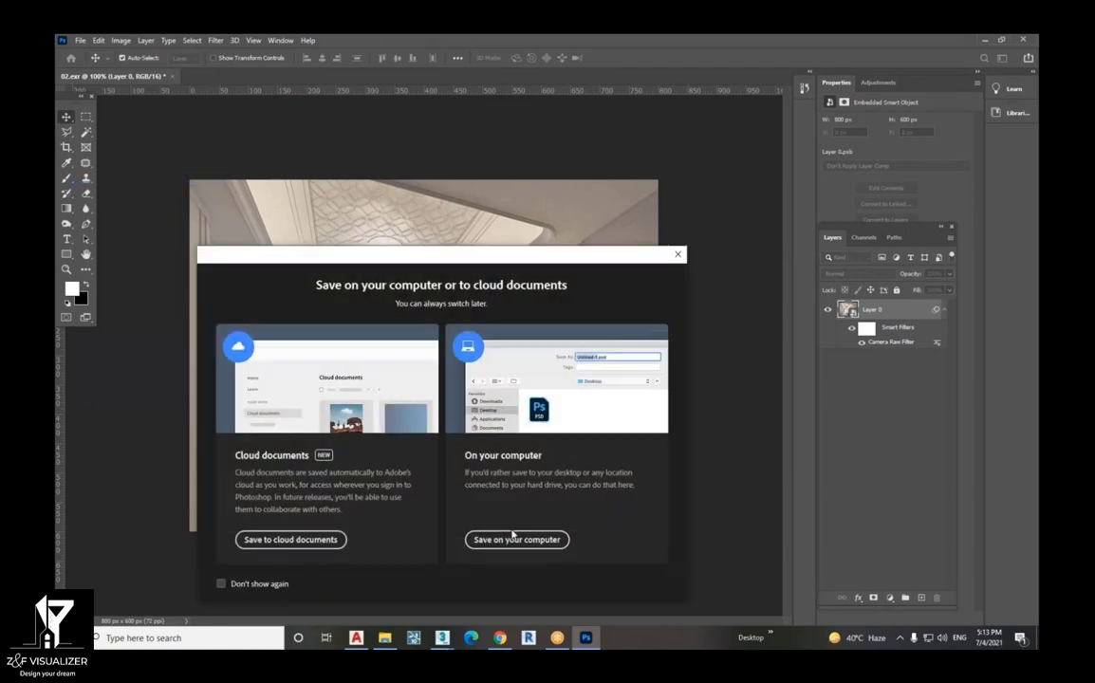
click(492, 537)
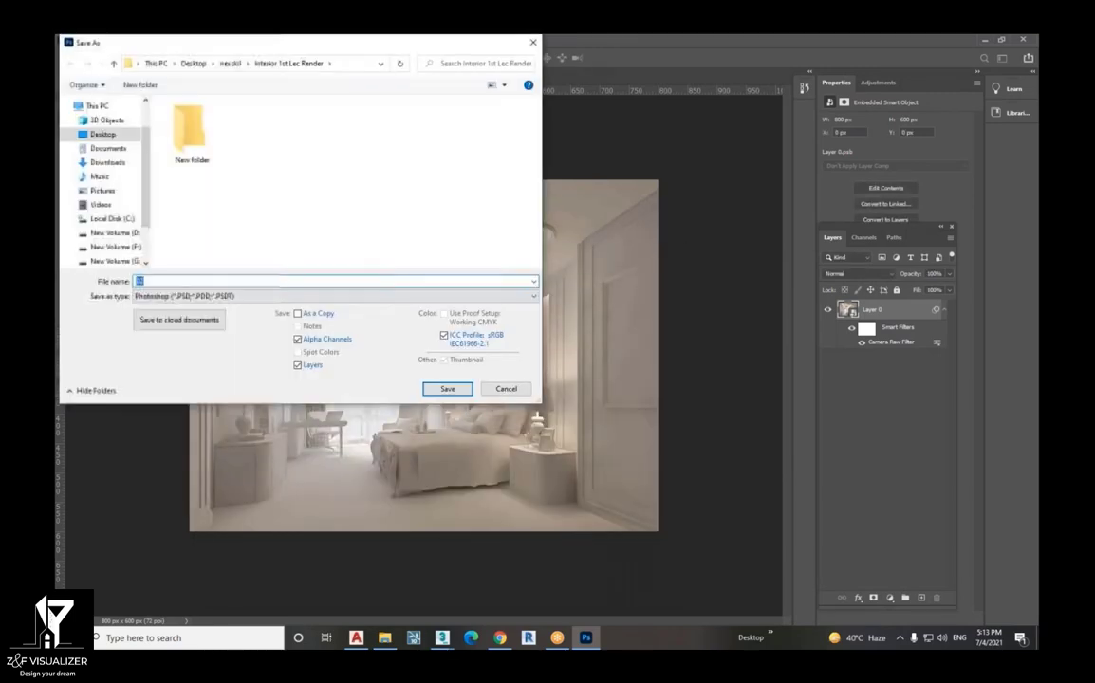
click(318, 296)
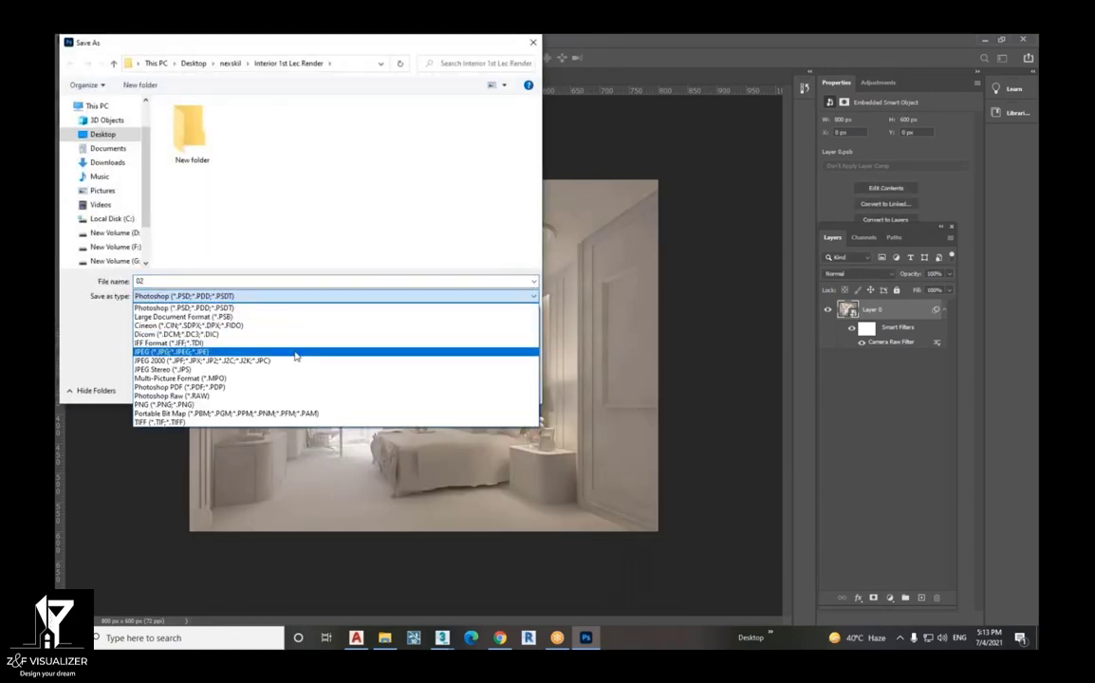
click(294, 352)
click(254, 133)
click(191, 281)
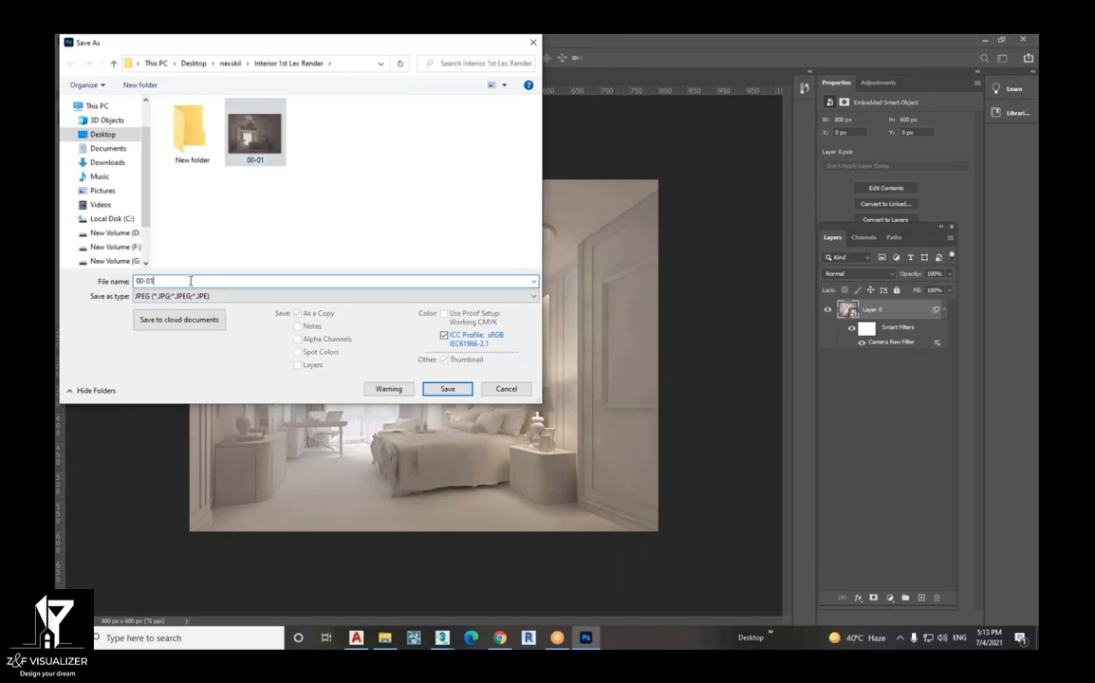
key(BackSpace)
text(2)
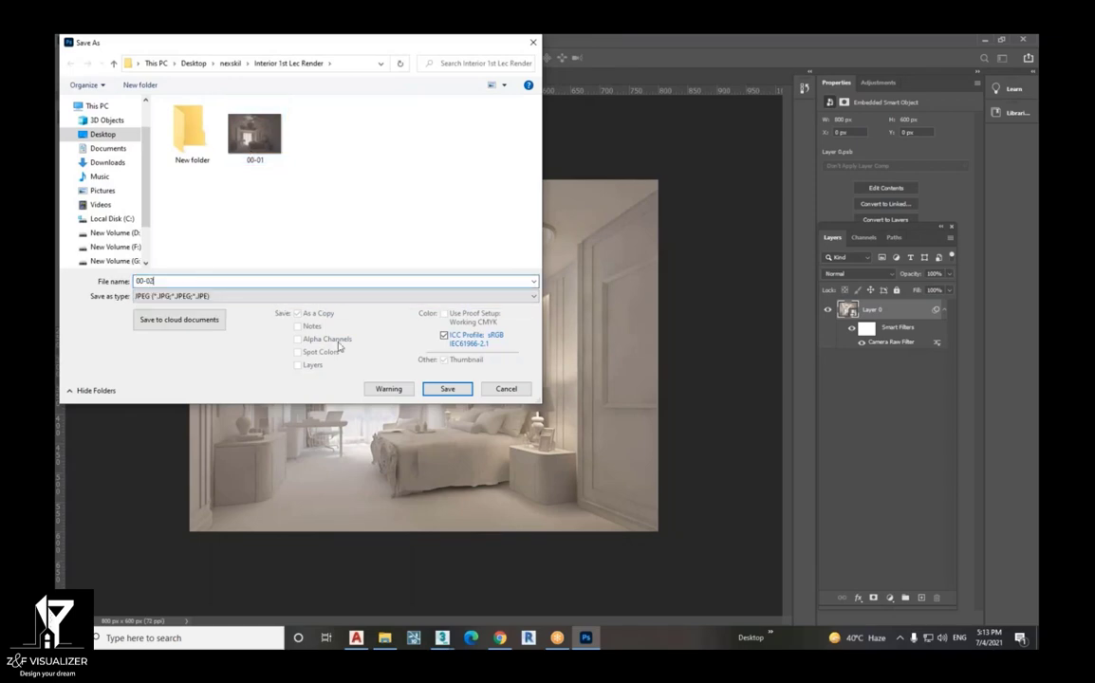
click(446, 389)
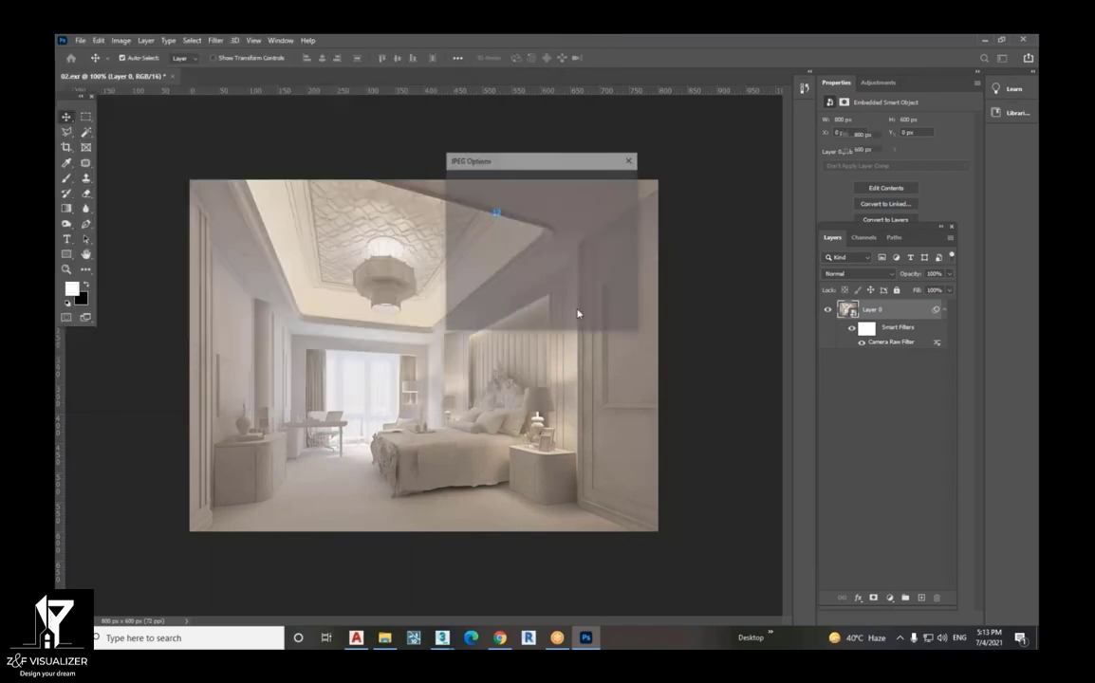
click(612, 183)
mouse_move(385, 638)
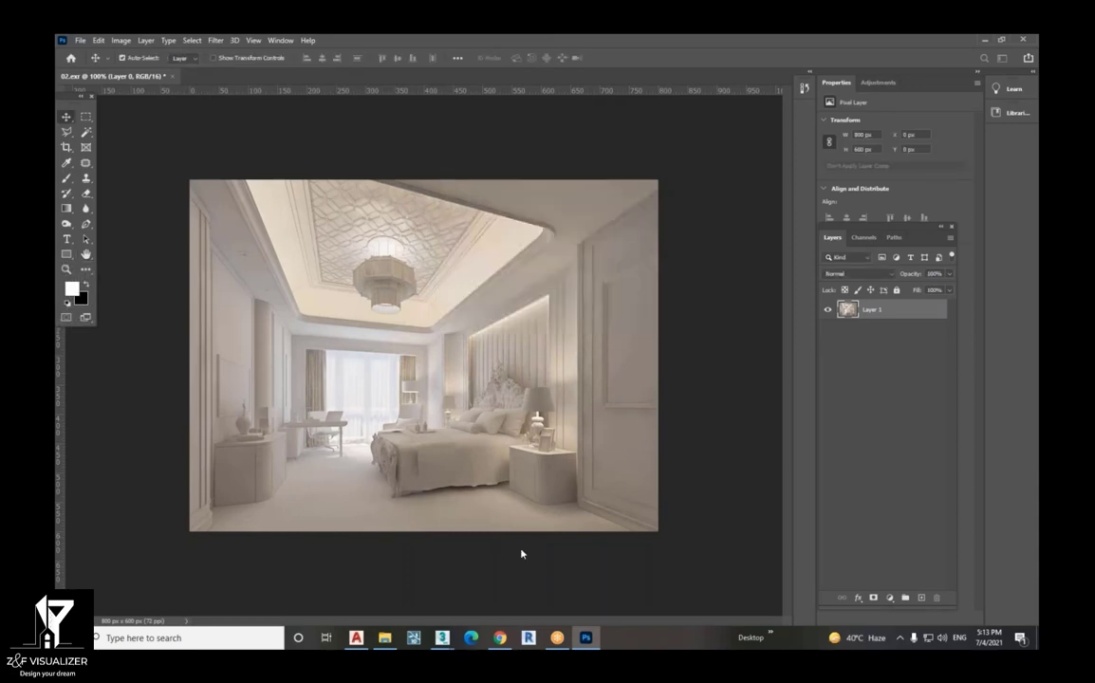
- Open 00-01 from the render folder in Photos, step to 00-02, then close the viewer
click(390, 610)
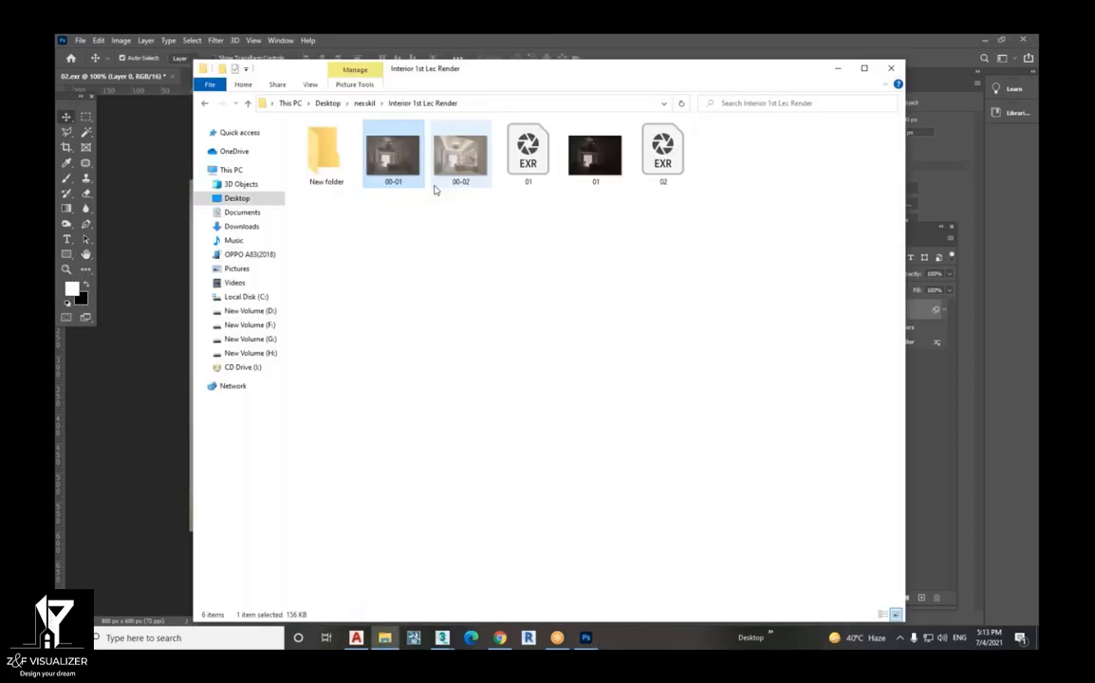
double_click(402, 182)
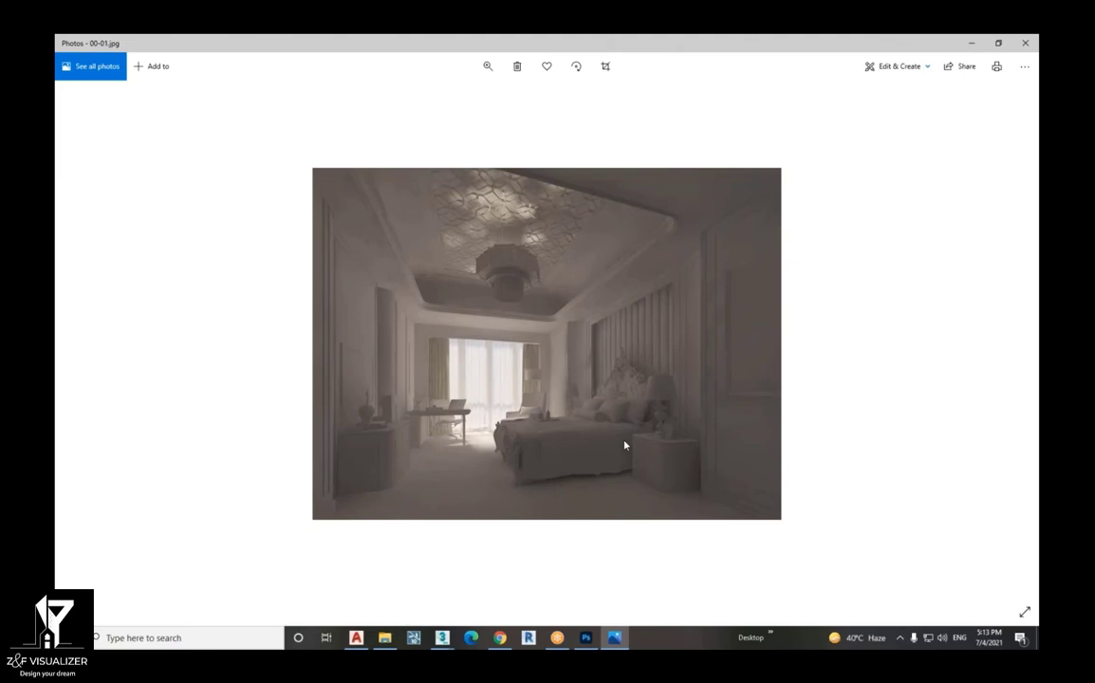
key(Right)
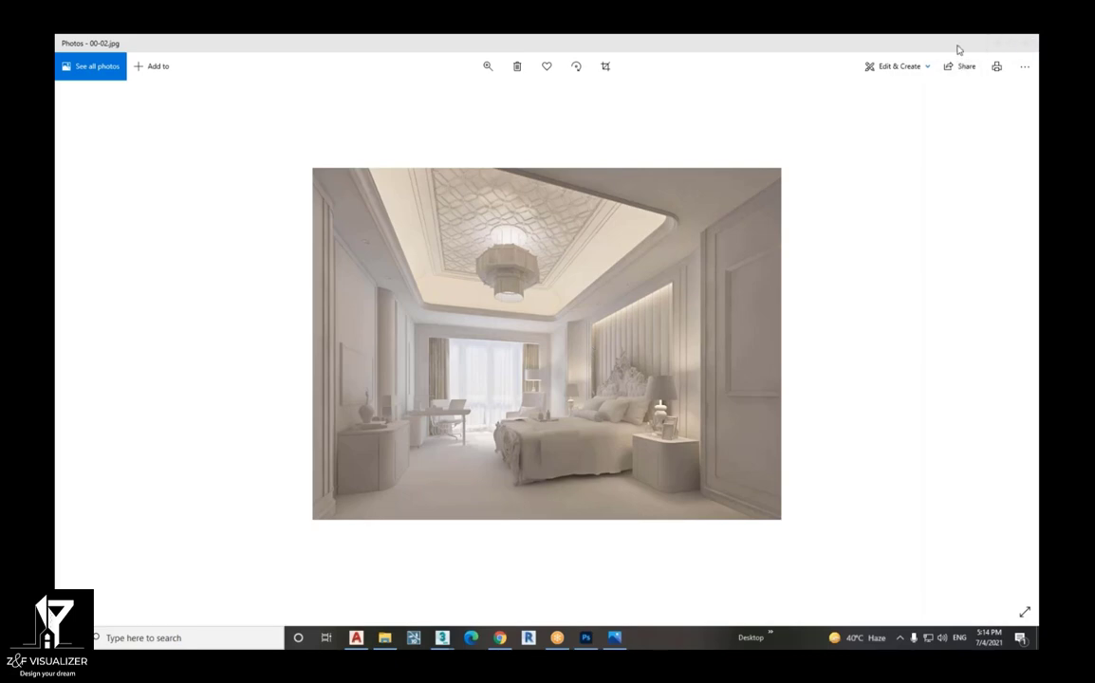
click(999, 43)
click(897, 116)
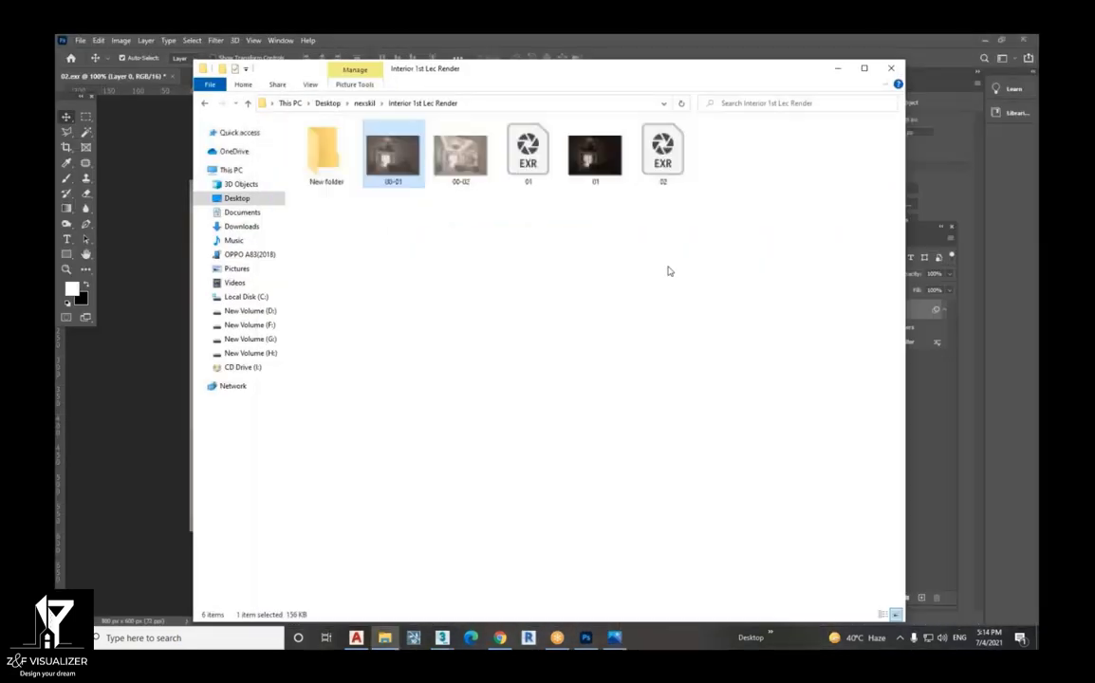
- Minimize the render folder window and Photoshop to get back to 3ds Max
click(839, 72)
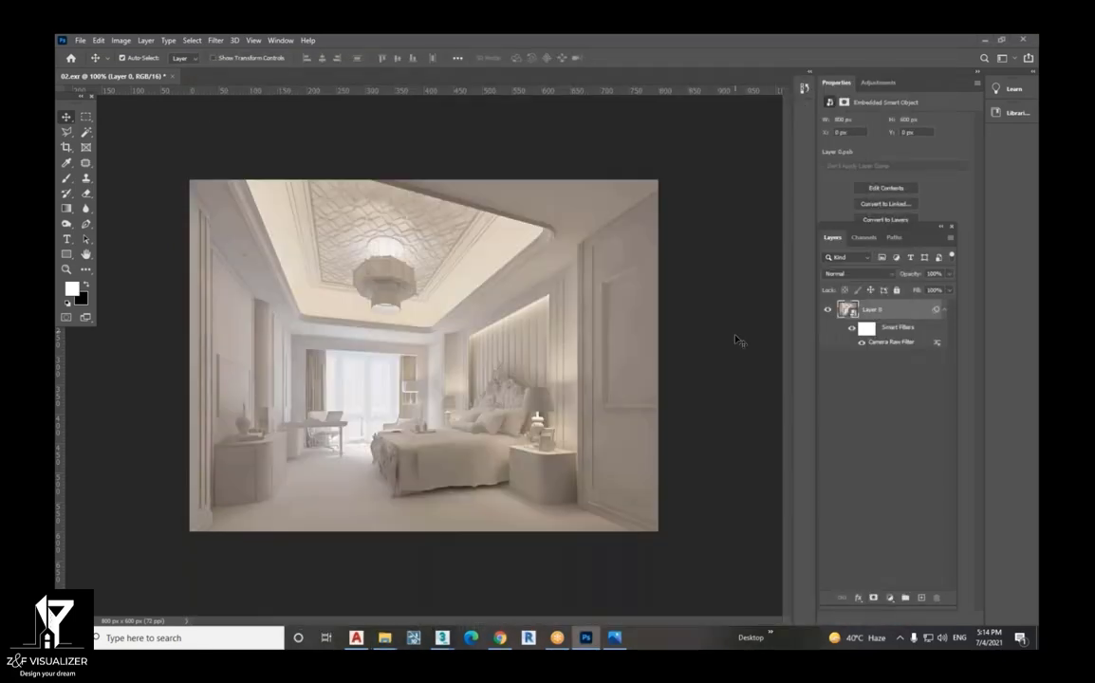
click(985, 41)
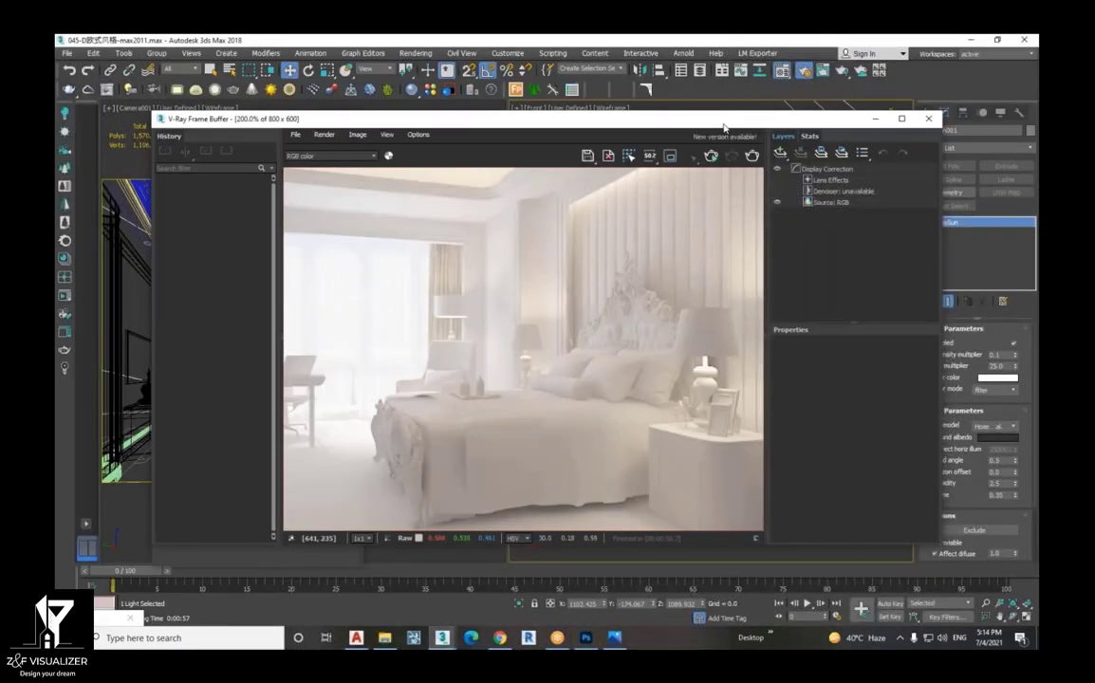
scroll(567, 427, down, 3)
scroll(567, 427, up, 2)
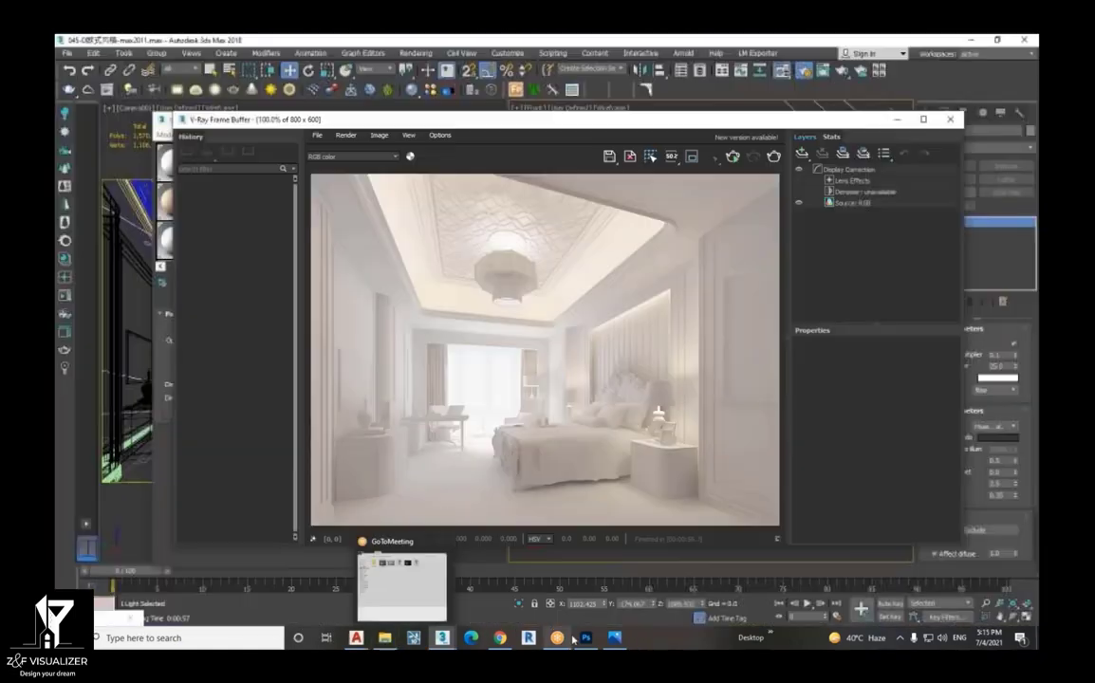
- Place the saved 00-02 image beside the V-Ray frame buffer render to compare, then close Photos
click(607, 637)
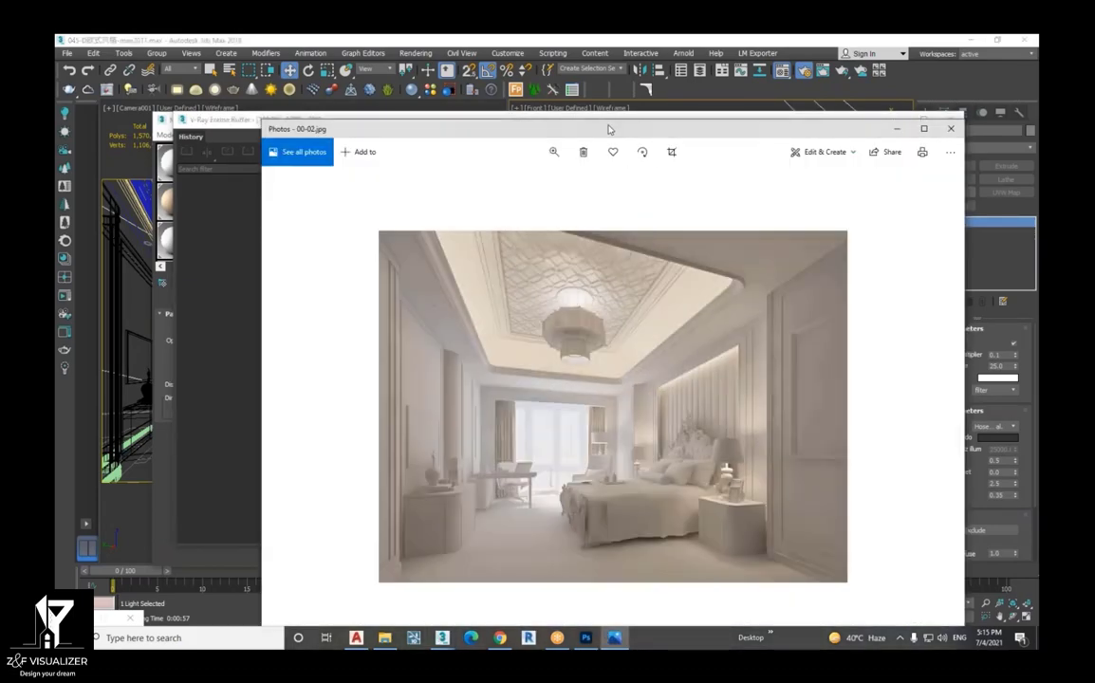
drag(608, 127, 733, 152)
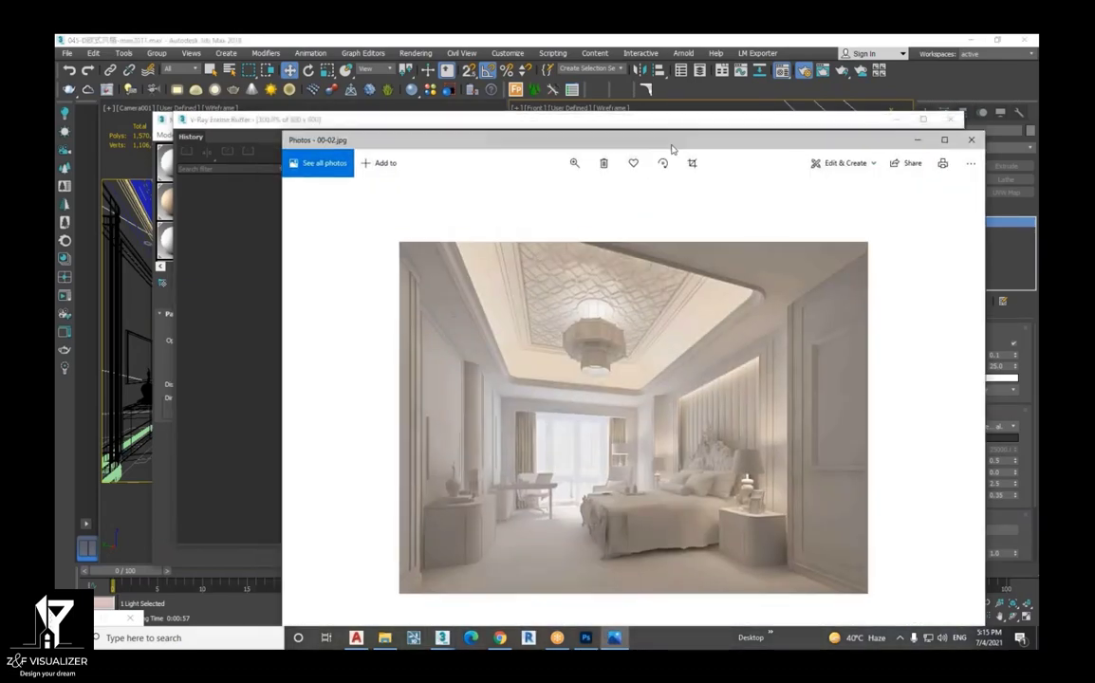
drag(661, 125, 370, 162)
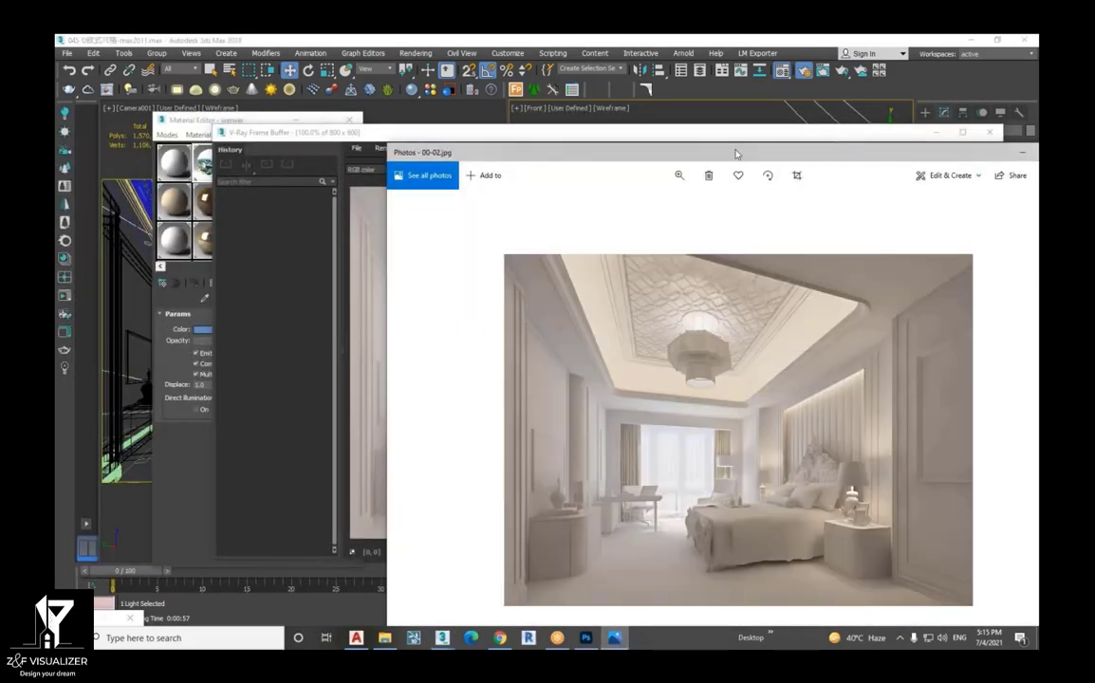
mouse_move(732, 145)
mouse_down()
mouse_move(877, 137)
mouse_move(136, 127)
mouse_move(159, 107)
mouse_up()
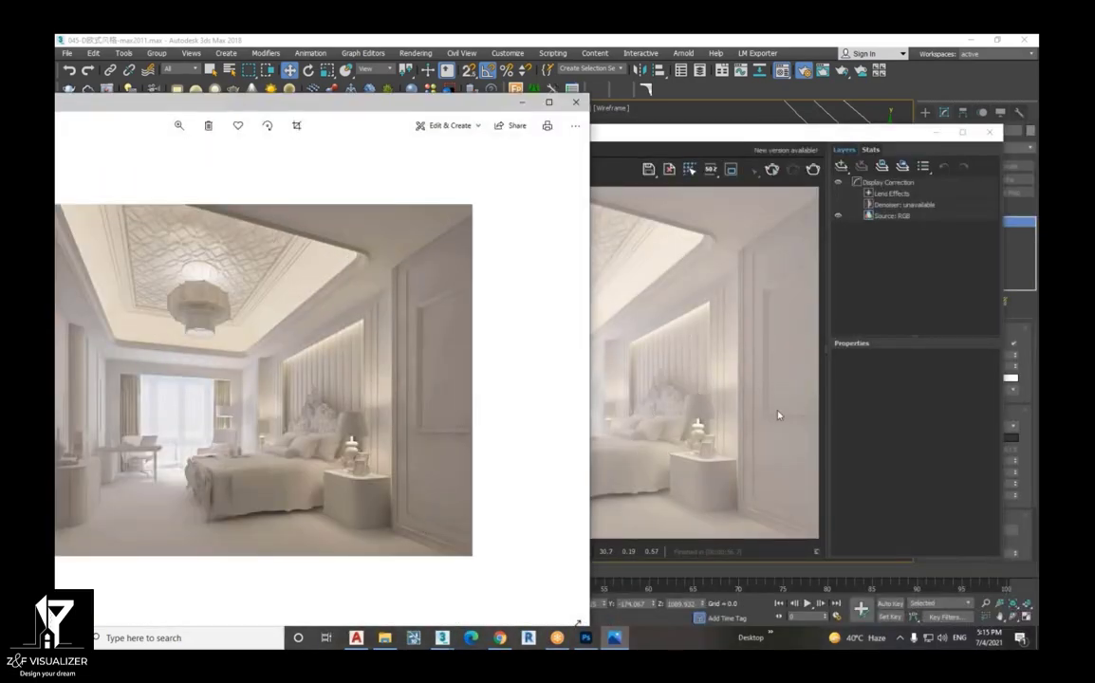
click(576, 102)
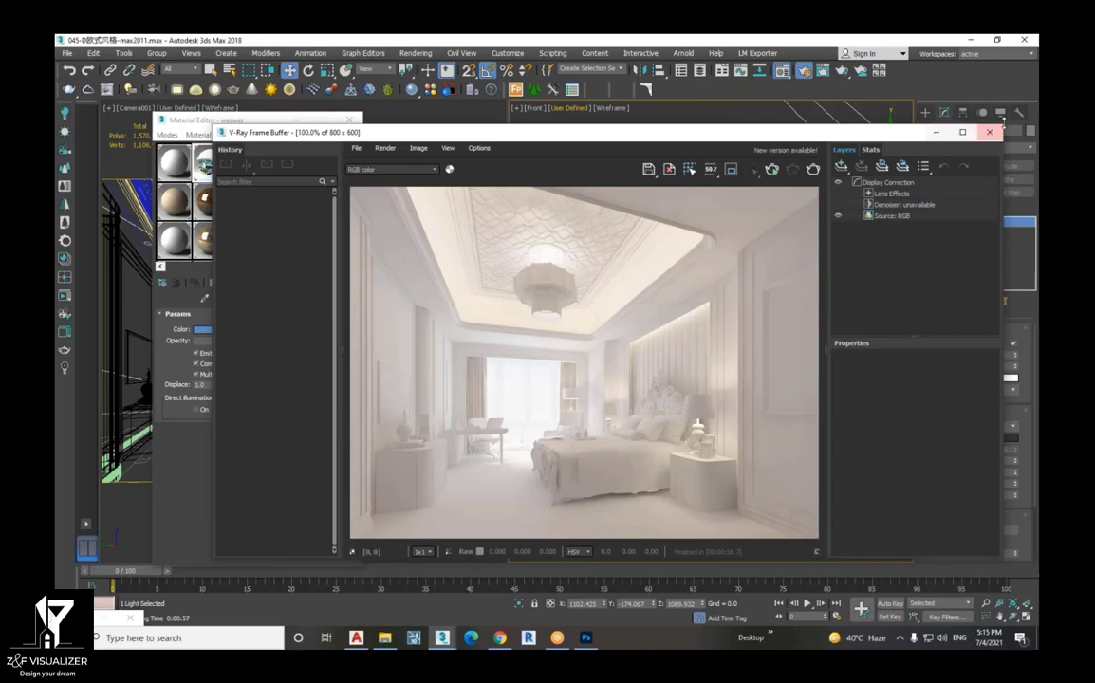
- Minimize the frame buffer and frame the ceiling in the Top view in wireframe, zoomed out
click(935, 134)
scroll(718, 327, up, 2)
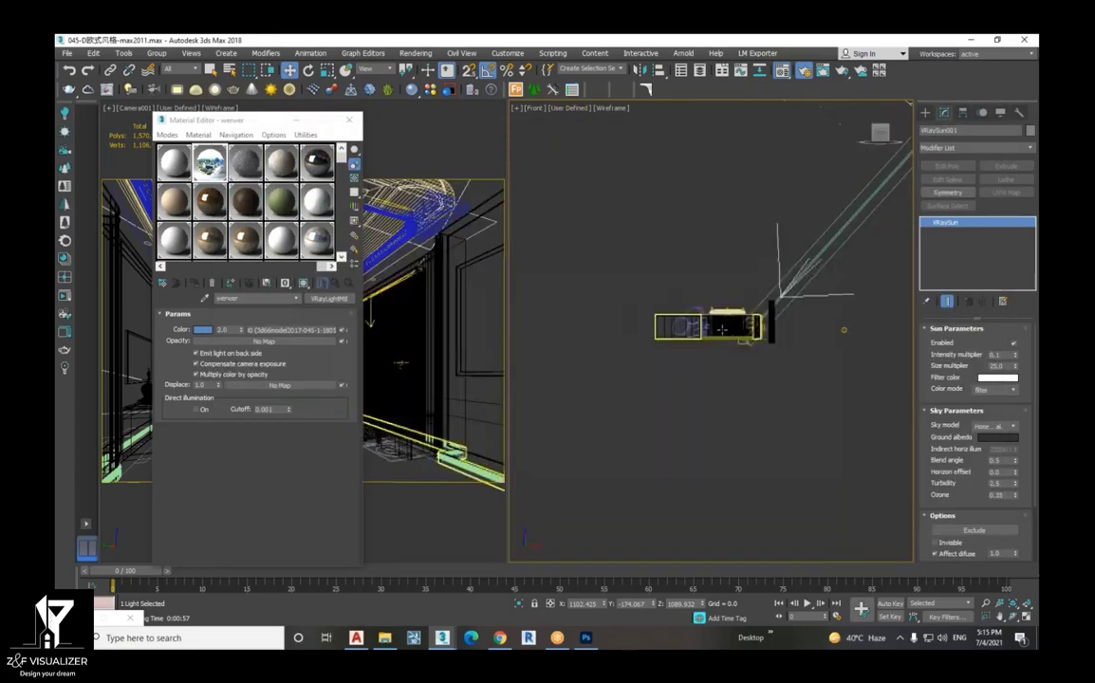
scroll(718, 328, up, 2)
click(718, 327)
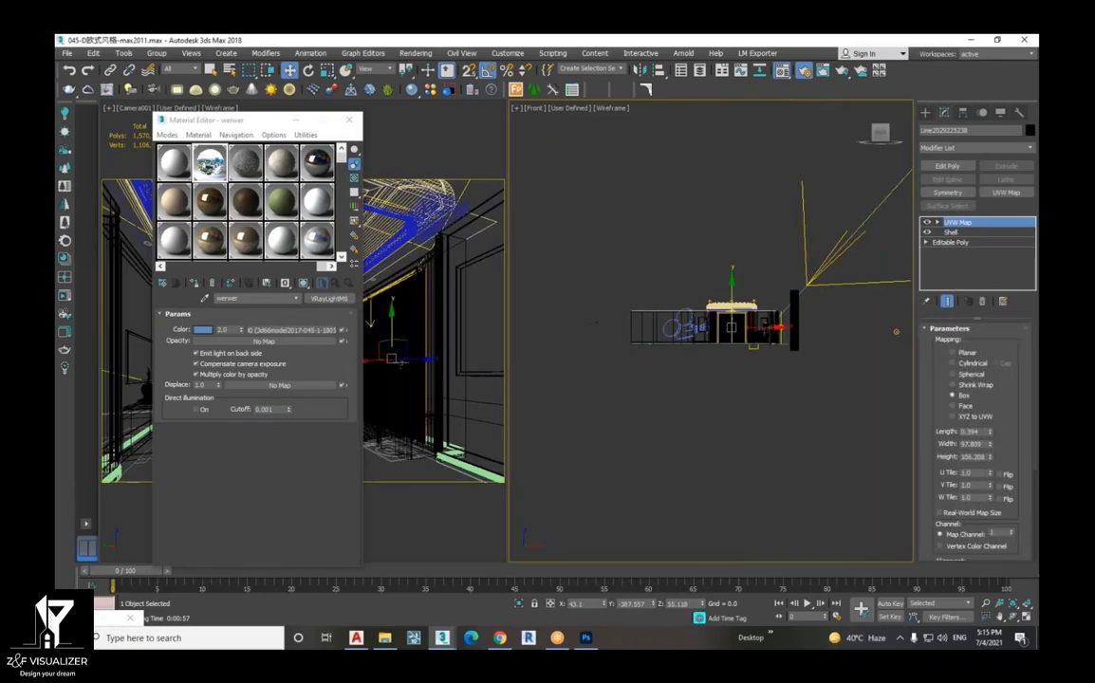
key(z)
key(F3)
key(t)
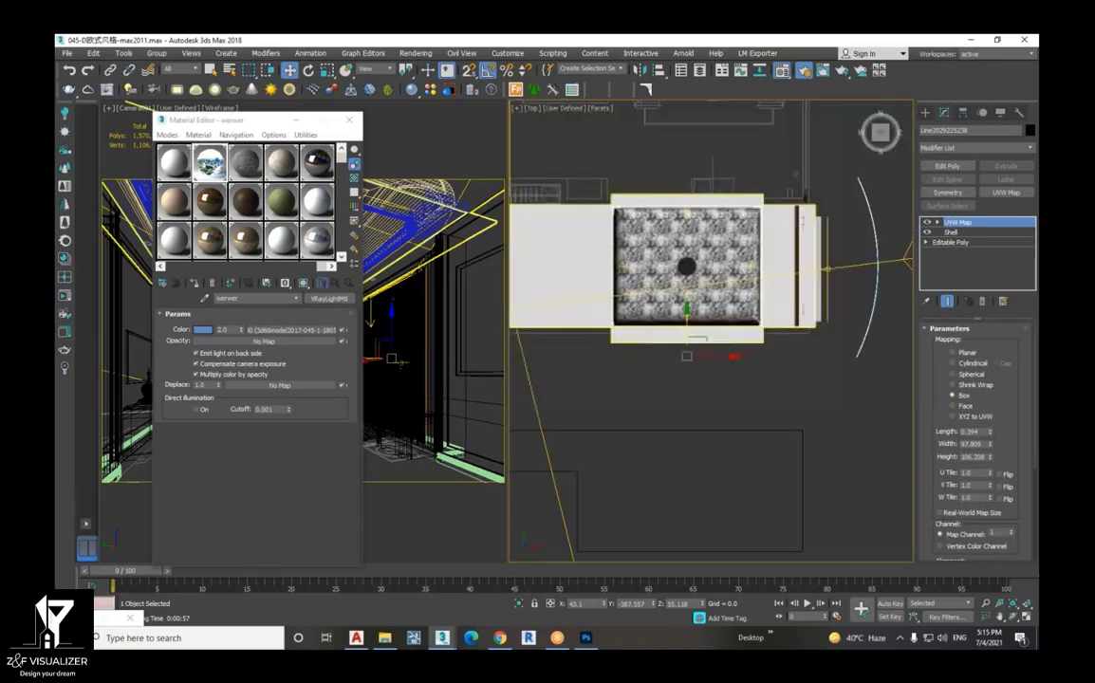
scroll(710, 329, down, 2)
key(z)
key(F3)
scroll(710, 329, down, 2)
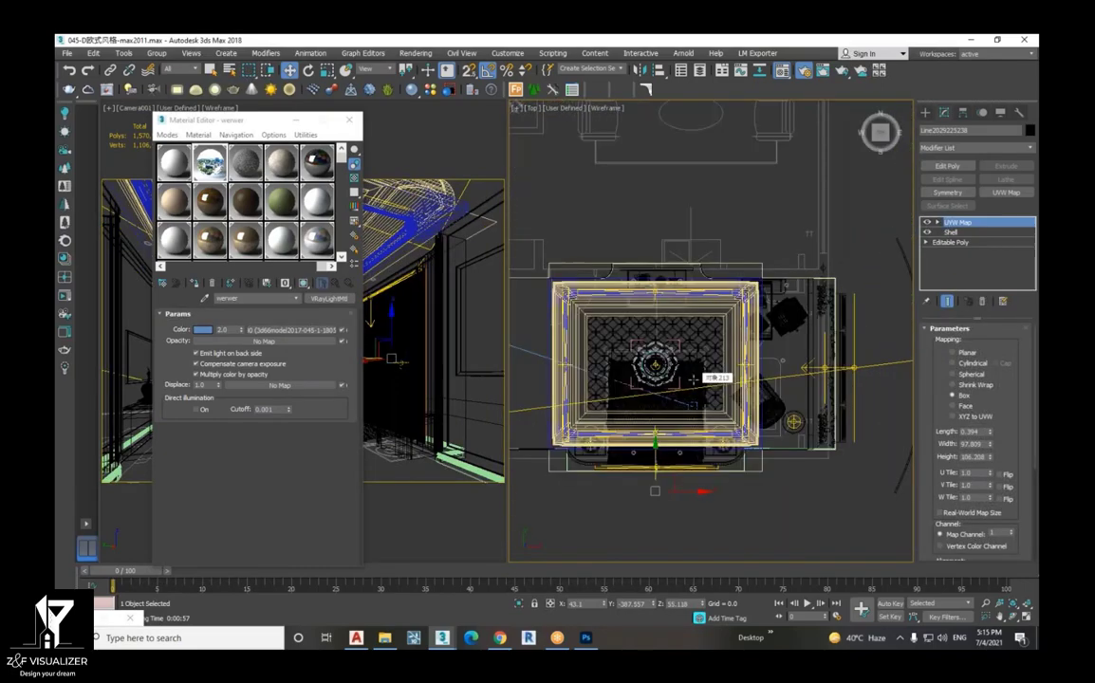
scroll(710, 330, down, 1)
- Place a physical camera in the bedroom plan with its target extended farther into the room
click(925, 113)
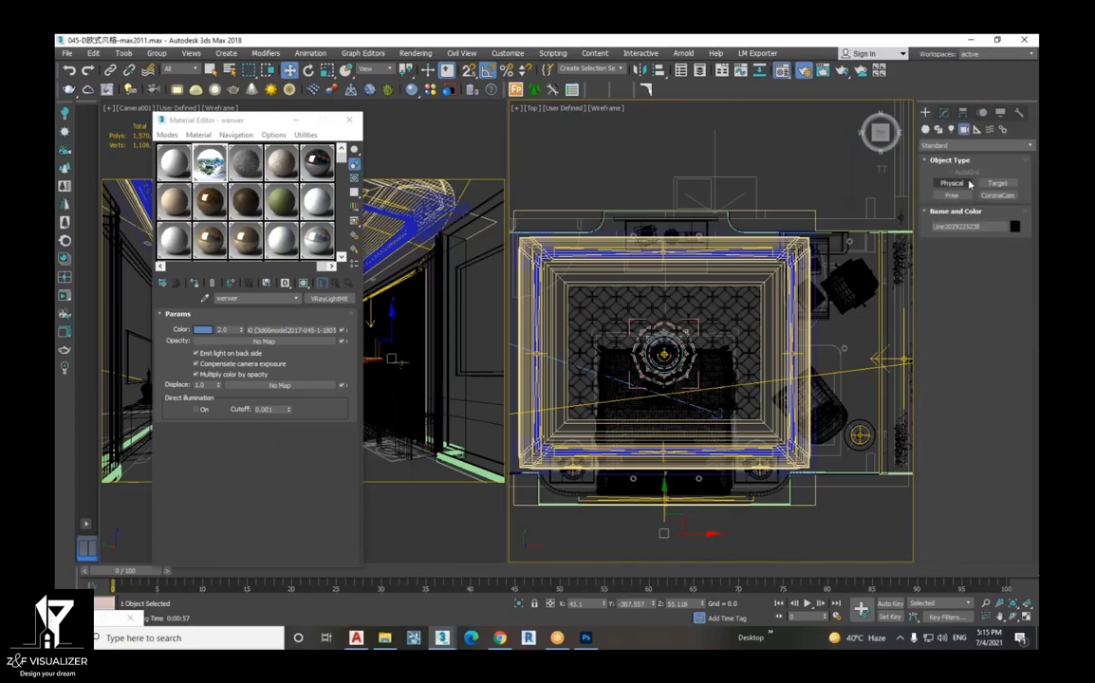
click(968, 183)
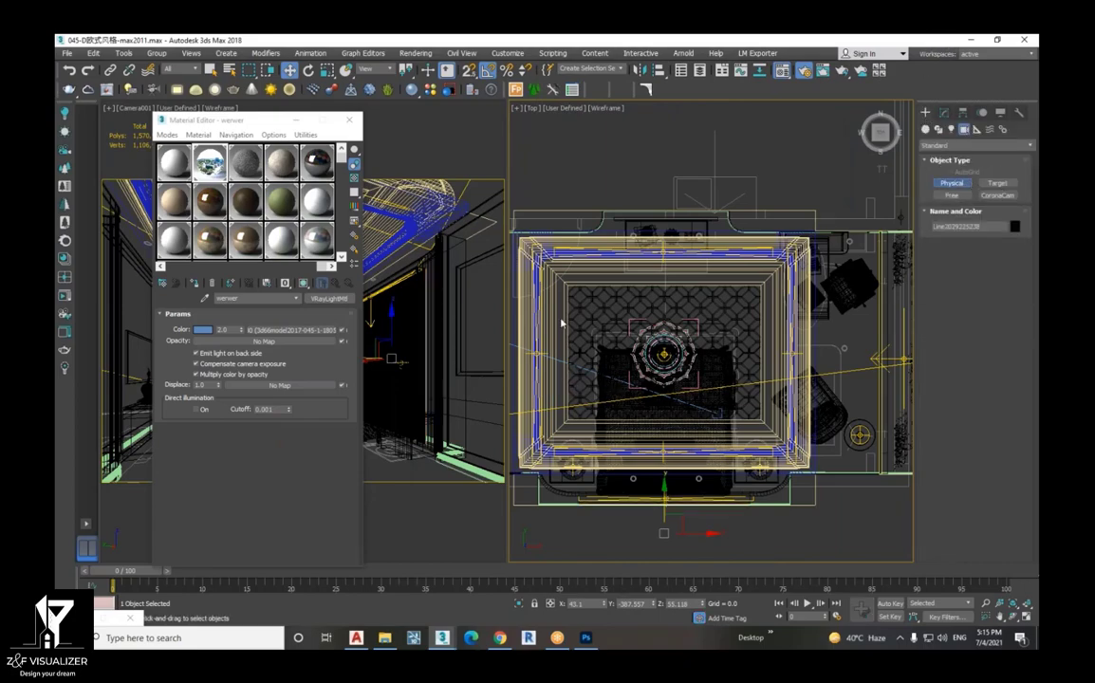
drag(562, 324, 655, 413)
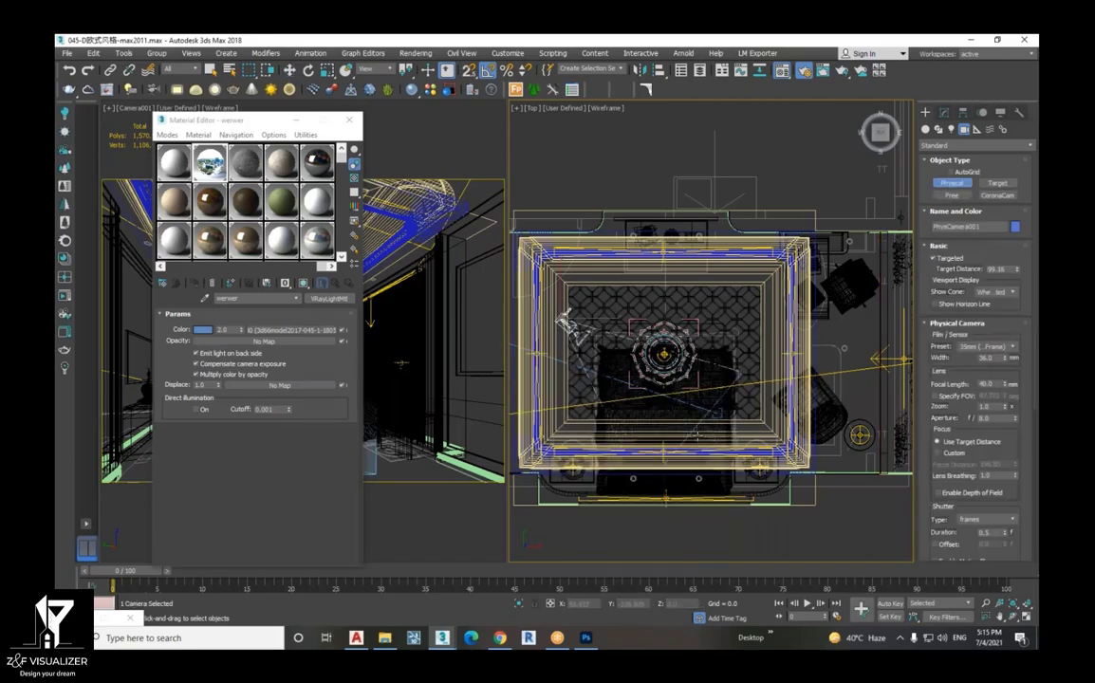
drag(655, 414, 718, 484)
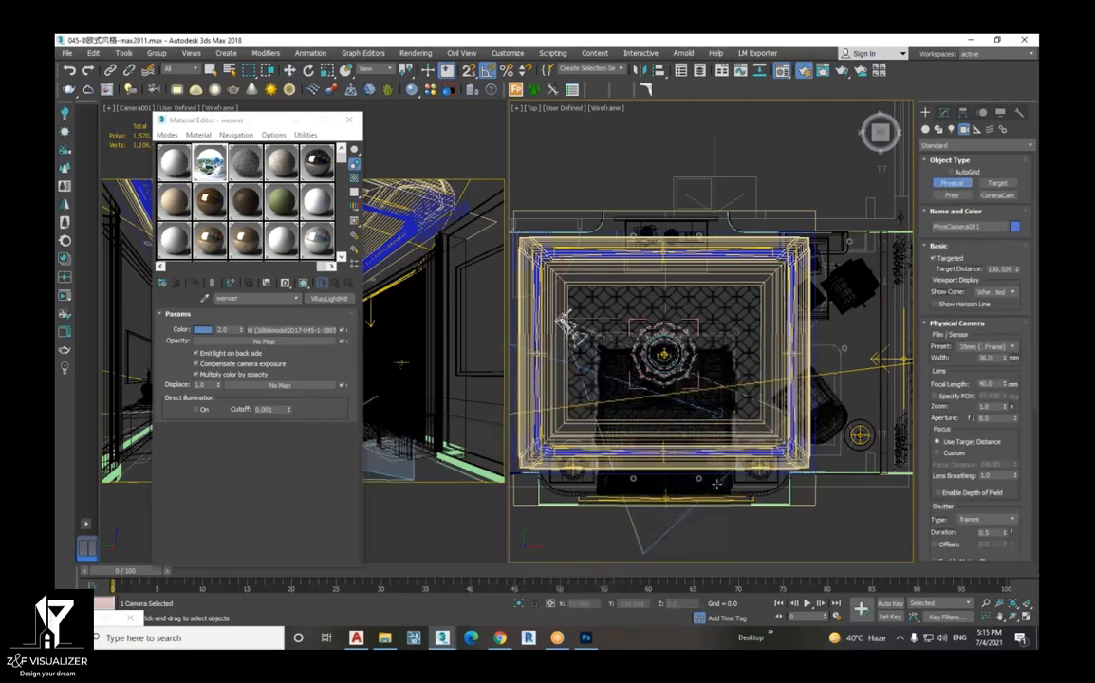
- Jump to the last animation frame and place another physical camera aimed into the bedroom
click(289, 70)
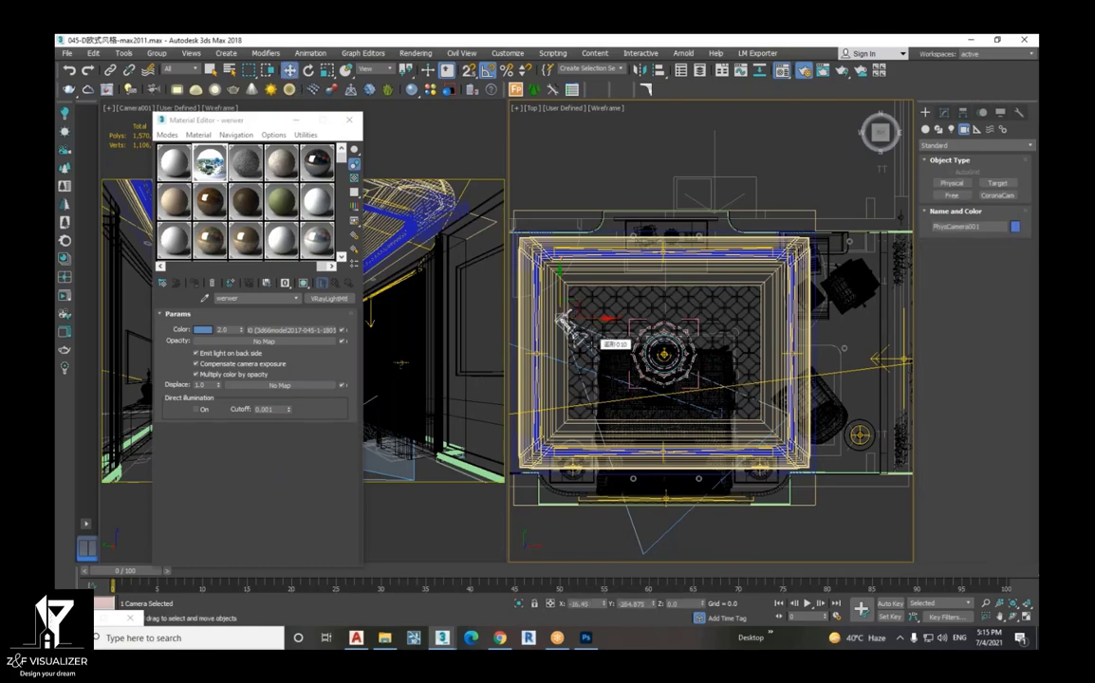
key(End)
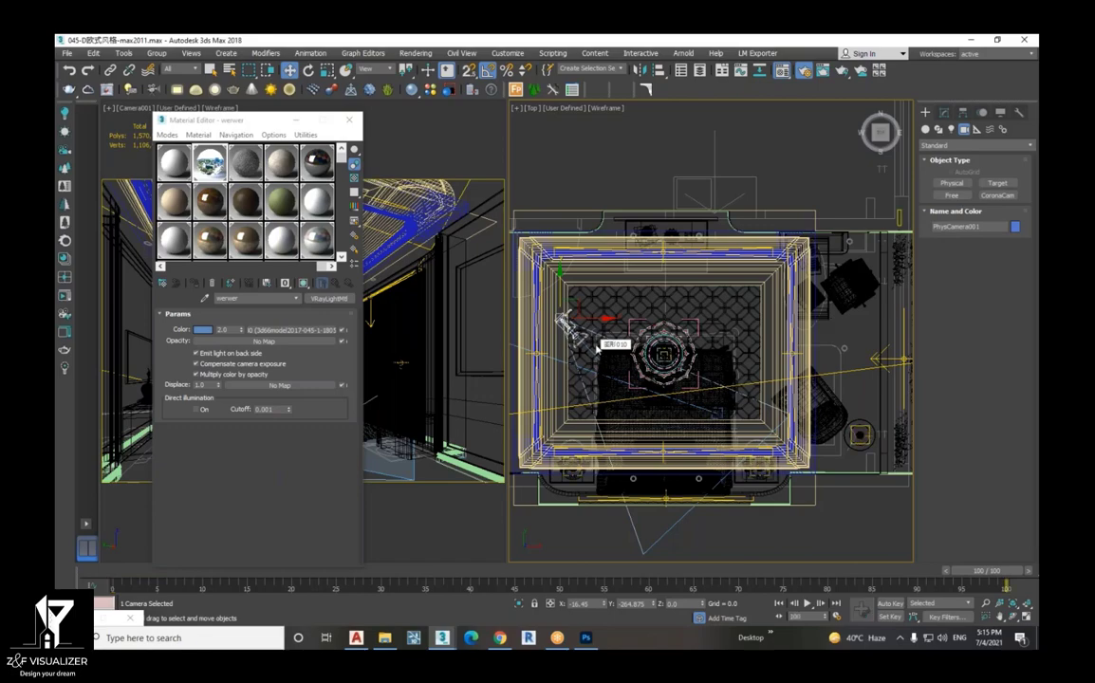
scroll(598, 349, down, 2)
scroll(598, 348, down, 3)
scroll(644, 342, up, 4)
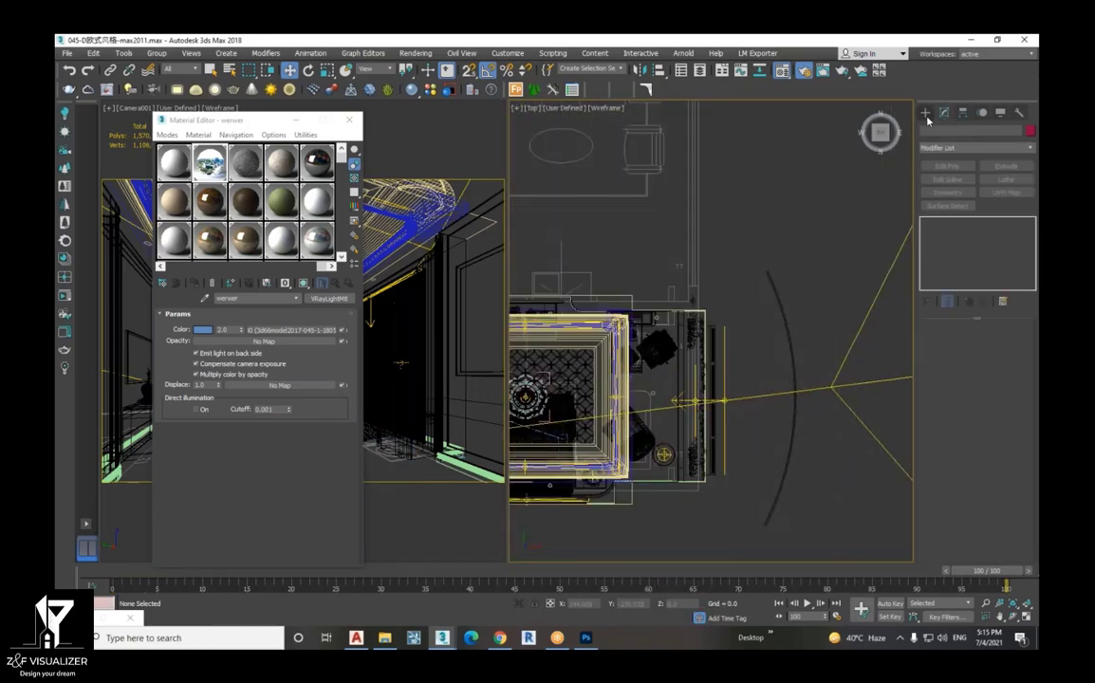
click(952, 182)
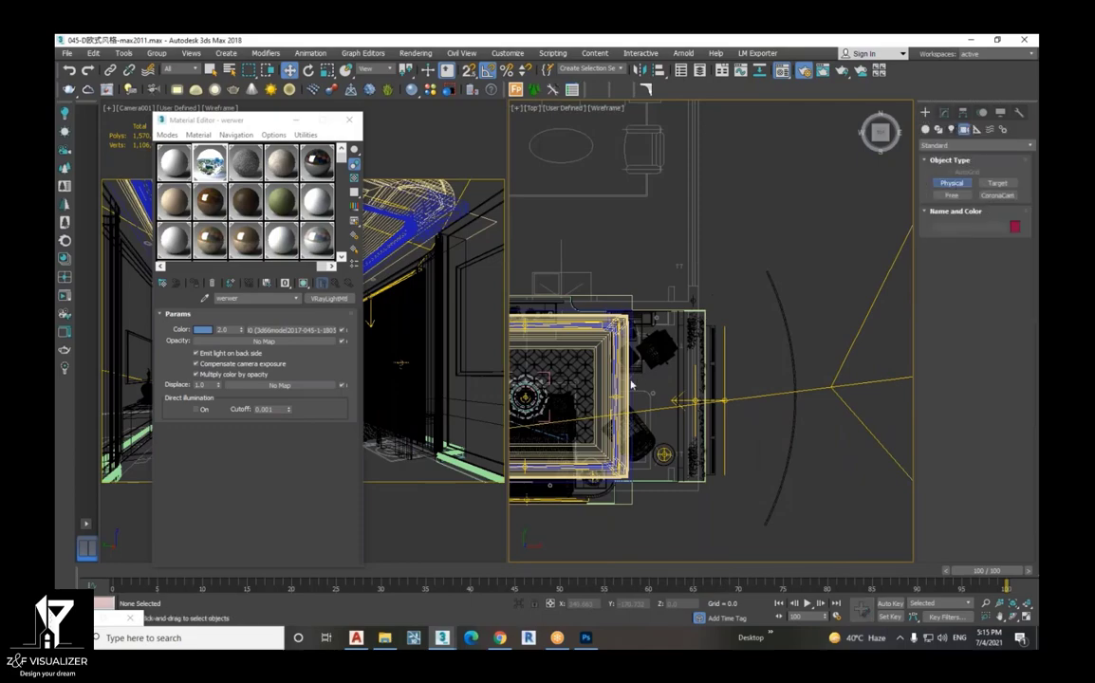
drag(582, 403, 596, 379)
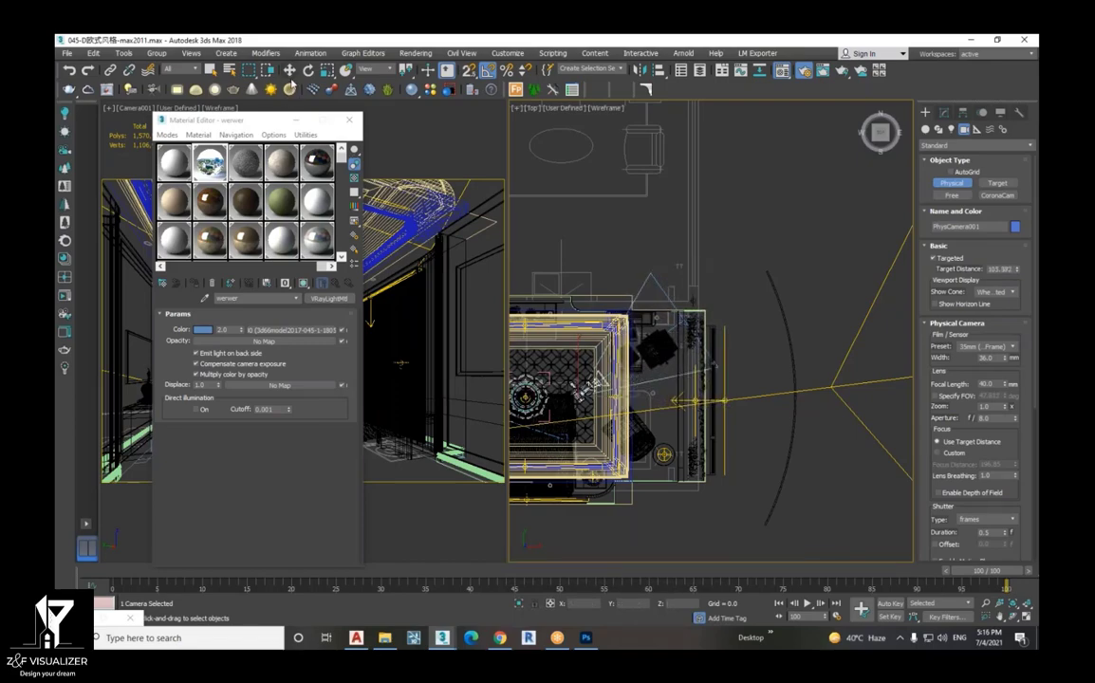
- Shift-copy the camera to a new spot in the room, then reselect Camera001 in the Top view
click(289, 69)
scroll(608, 379, up, 2)
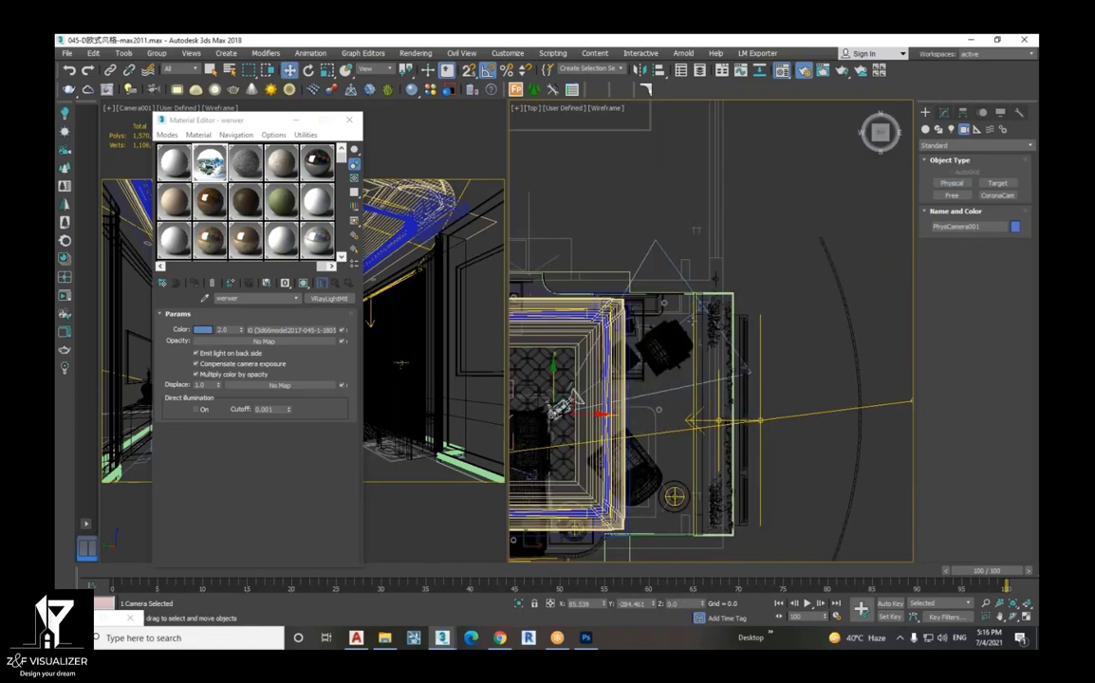
shift+drag(562, 406, 670, 330)
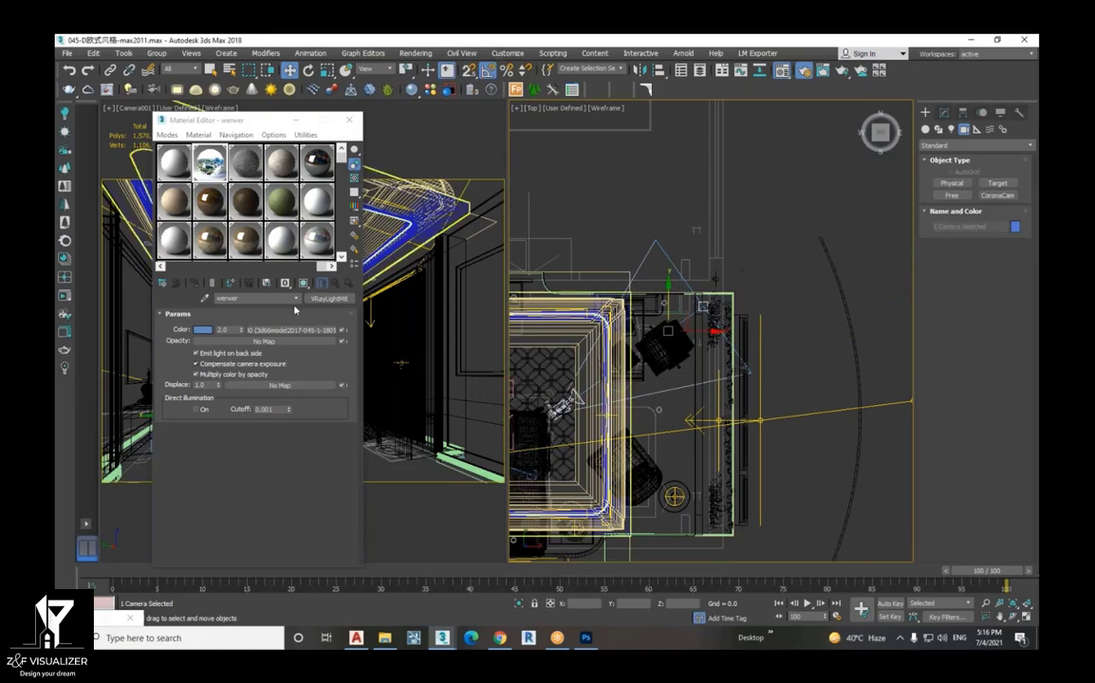
click(420, 300)
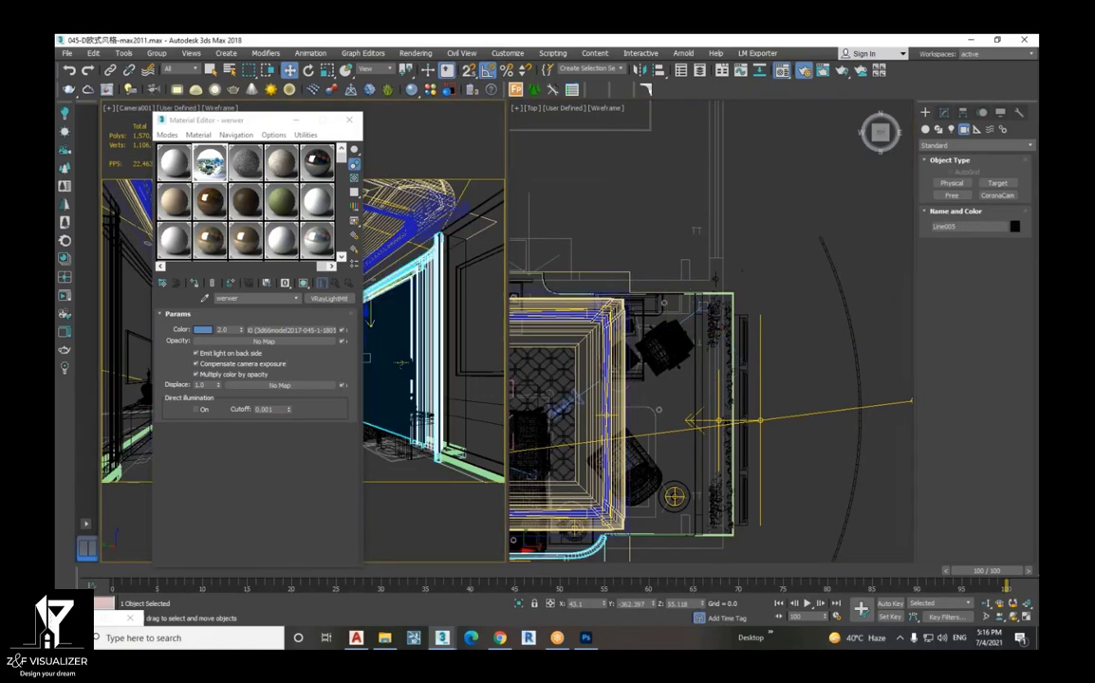
click(401, 363)
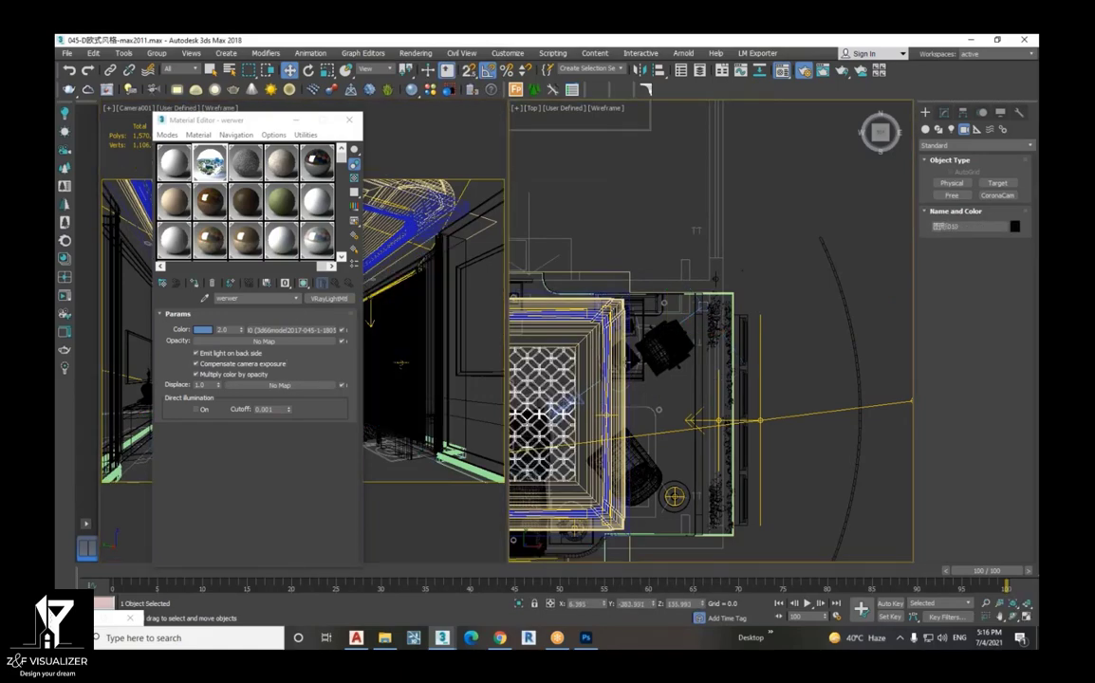
click(561, 401)
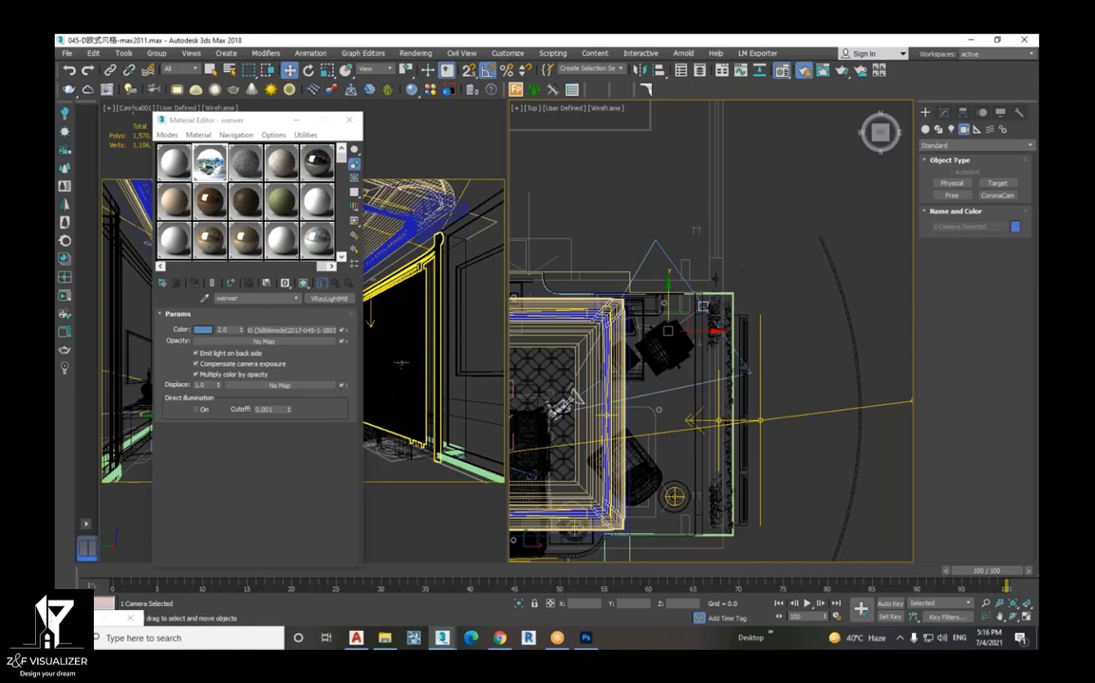
- View through PhysCamera001 in Clay shading with the Material Editor minimized, then select the chair in Top view
click(133, 108)
mouse_move(171, 119)
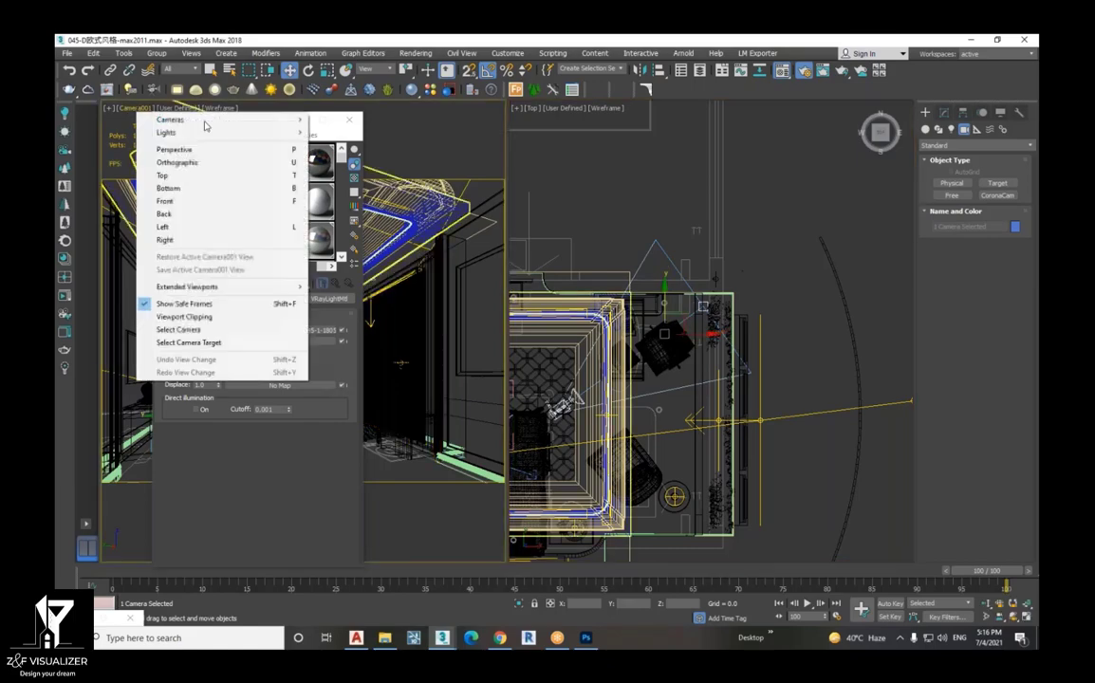
click(368, 133)
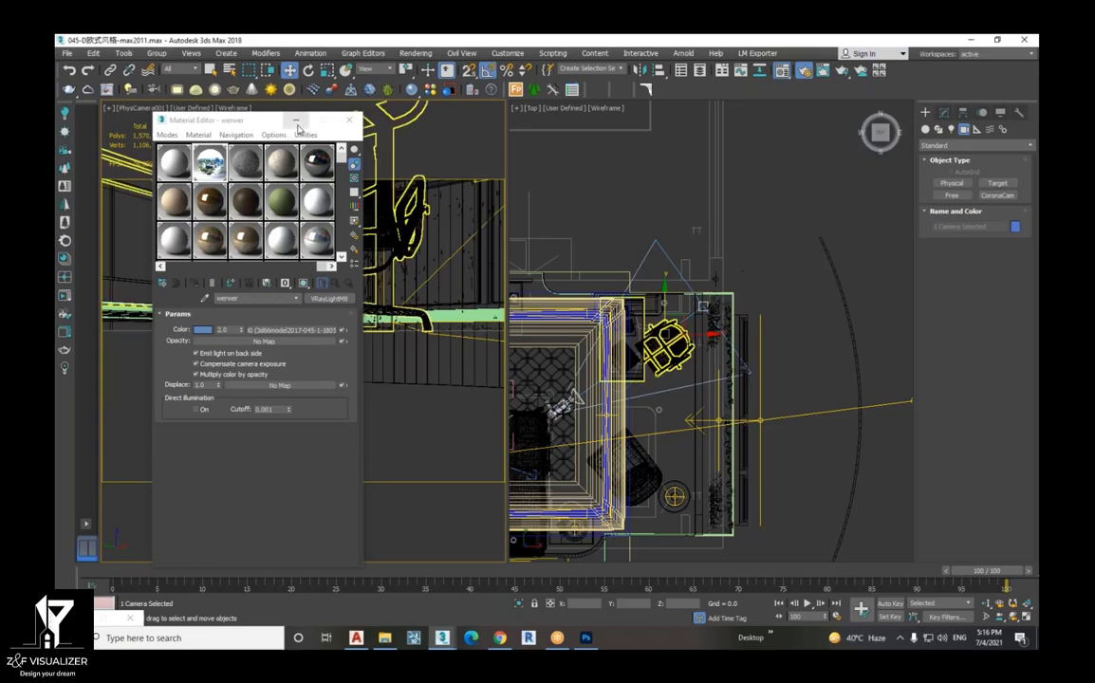
click(296, 120)
click(233, 108)
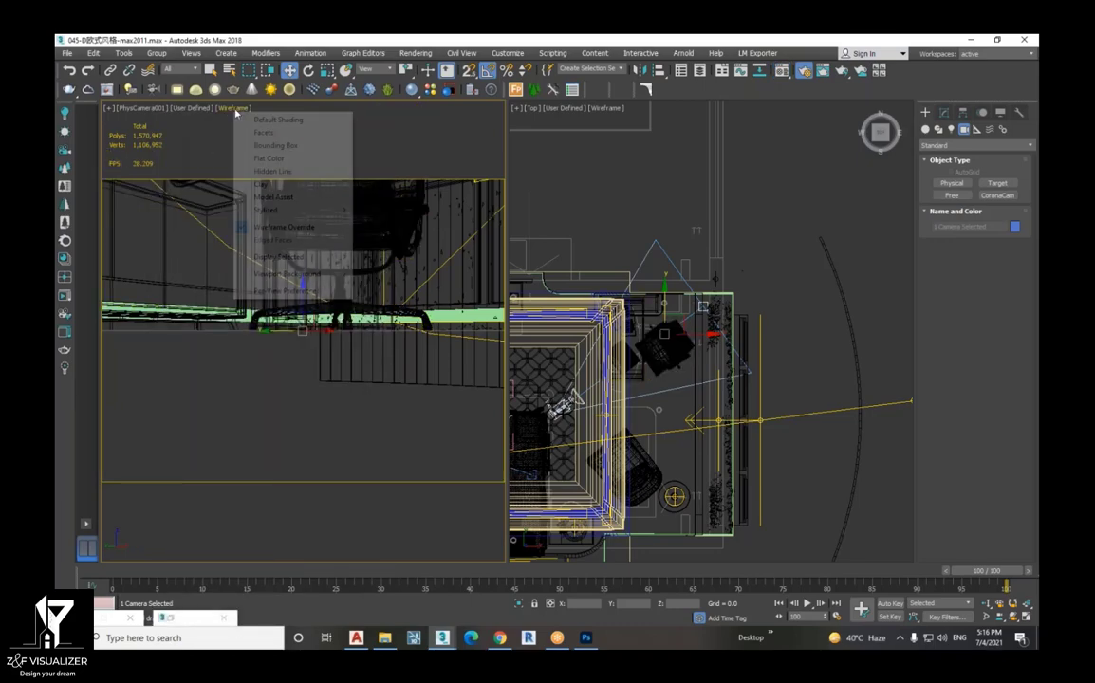
click(261, 184)
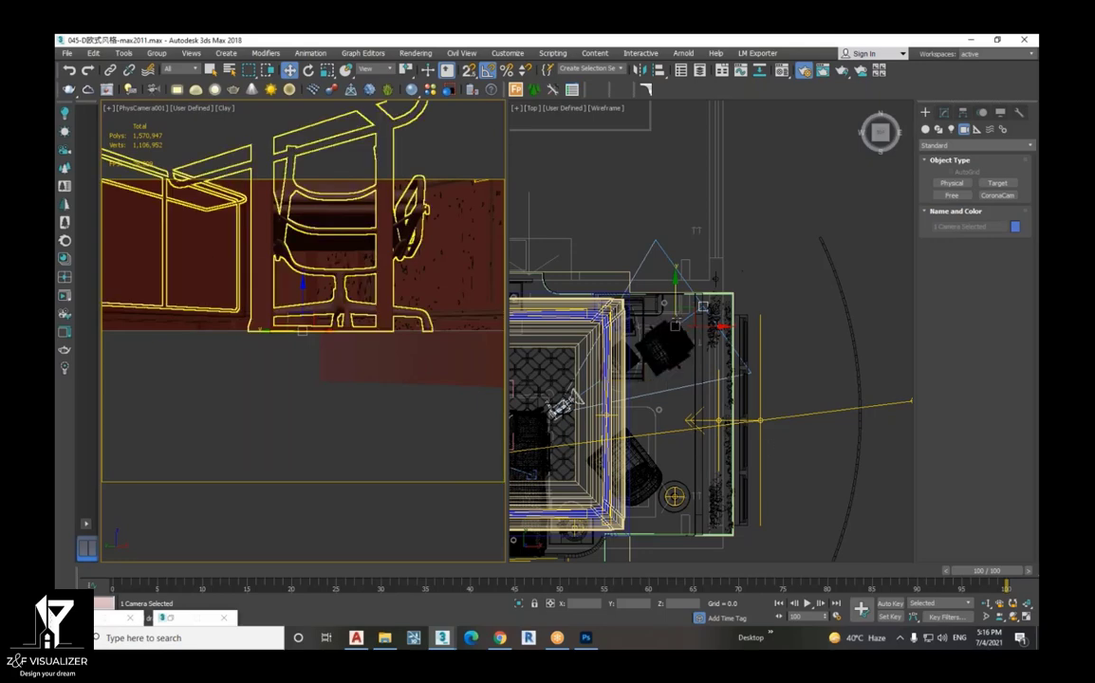
click(687, 320)
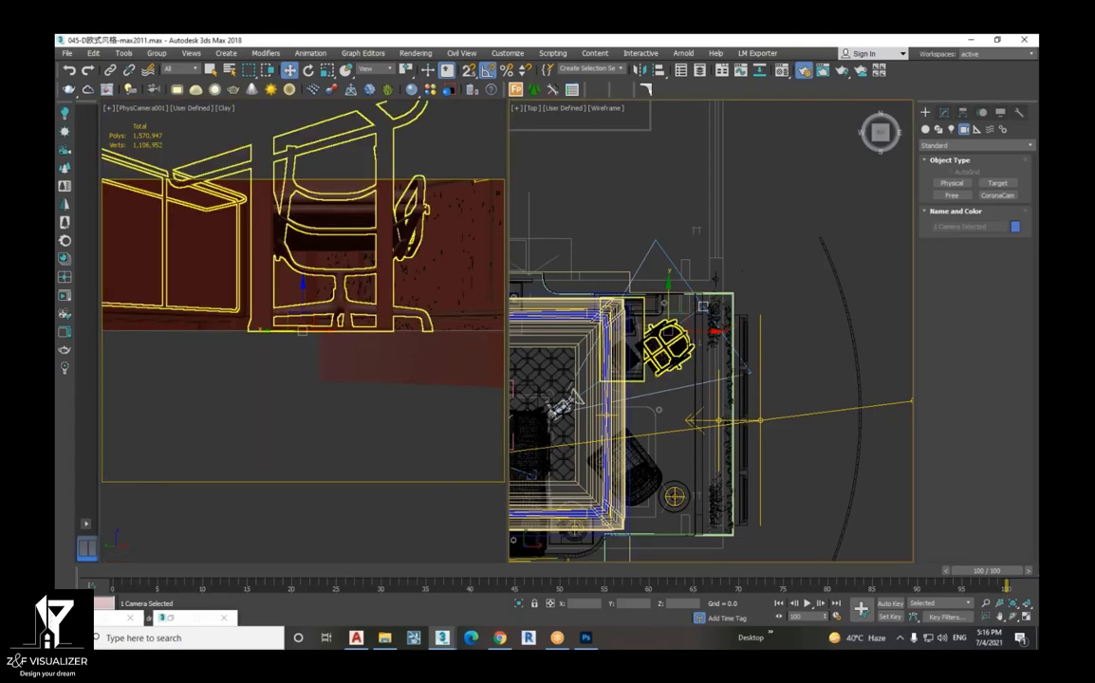
- In the Front view, raise the camera and cycle through the overlapping objects behind the chair
key(f)
scroll(722, 446, up, 3)
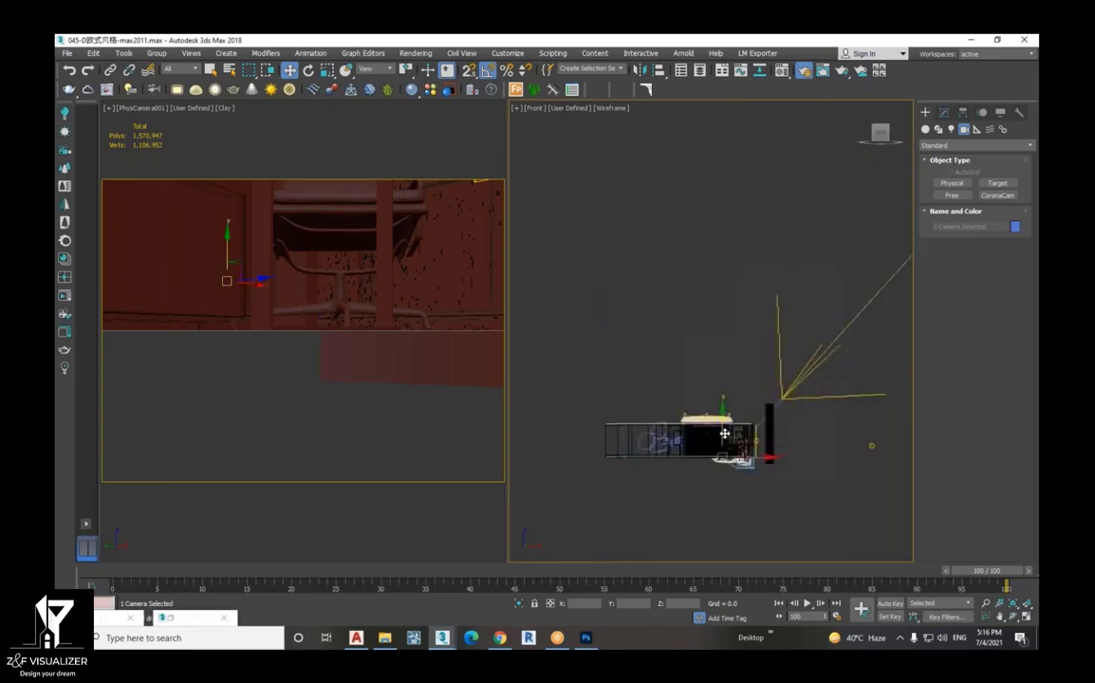
scroll(741, 445, up, 5)
drag(741, 445, 722, 417)
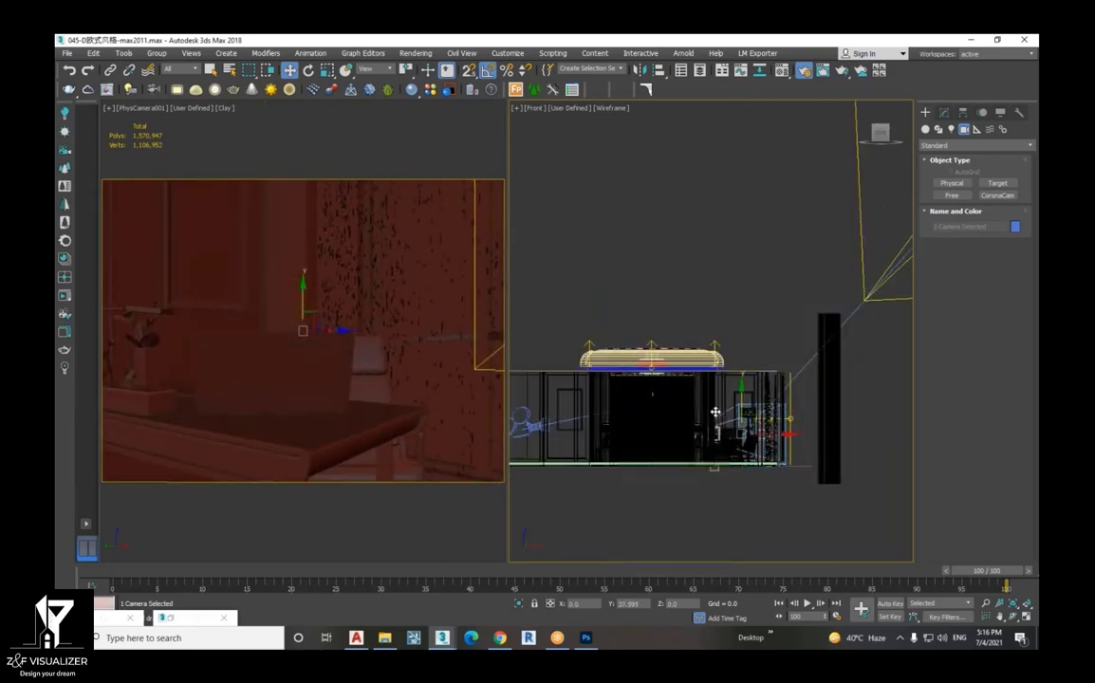
click(257, 400)
click(243, 186)
click(243, 186)
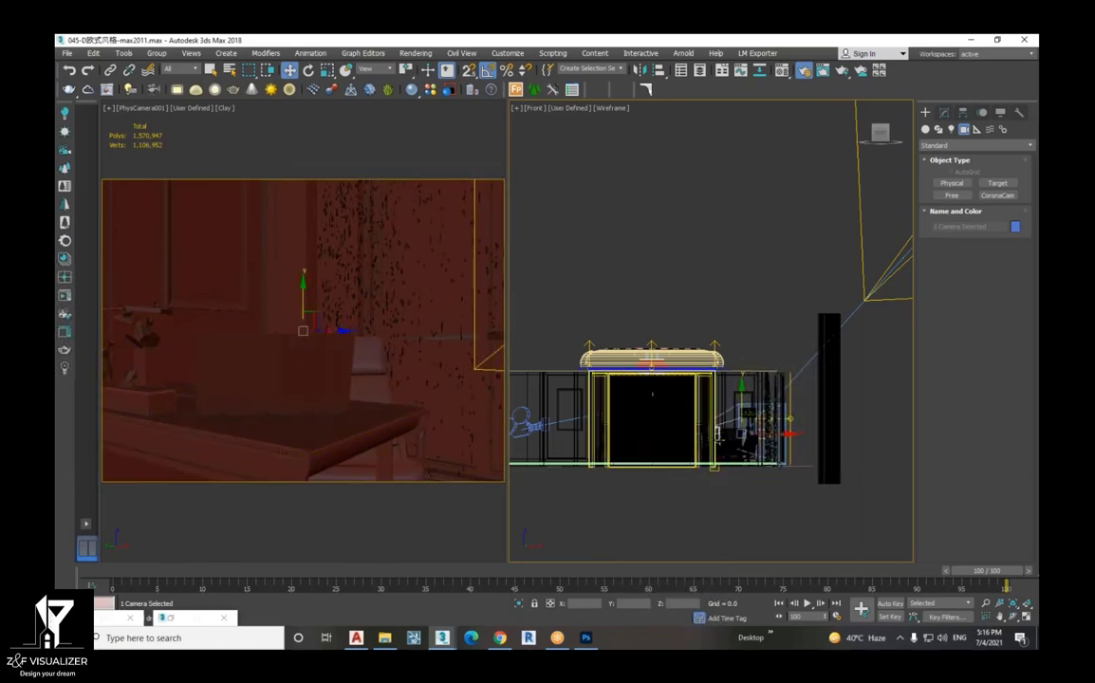
click(242, 186)
click(243, 186)
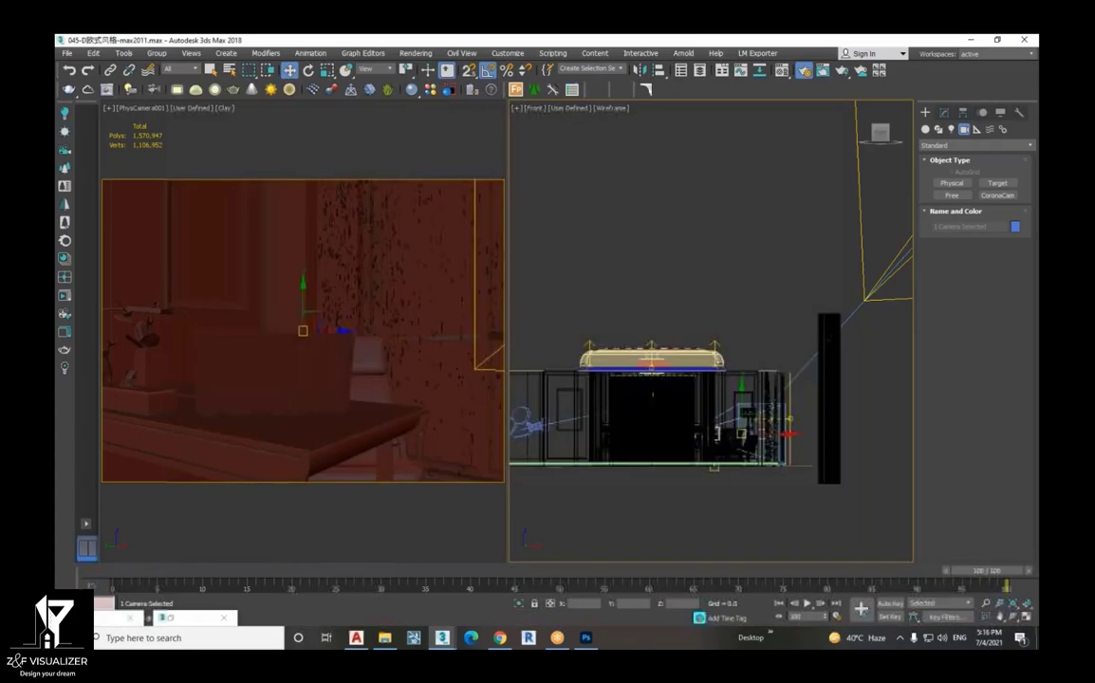
drag(742, 409, 739, 415)
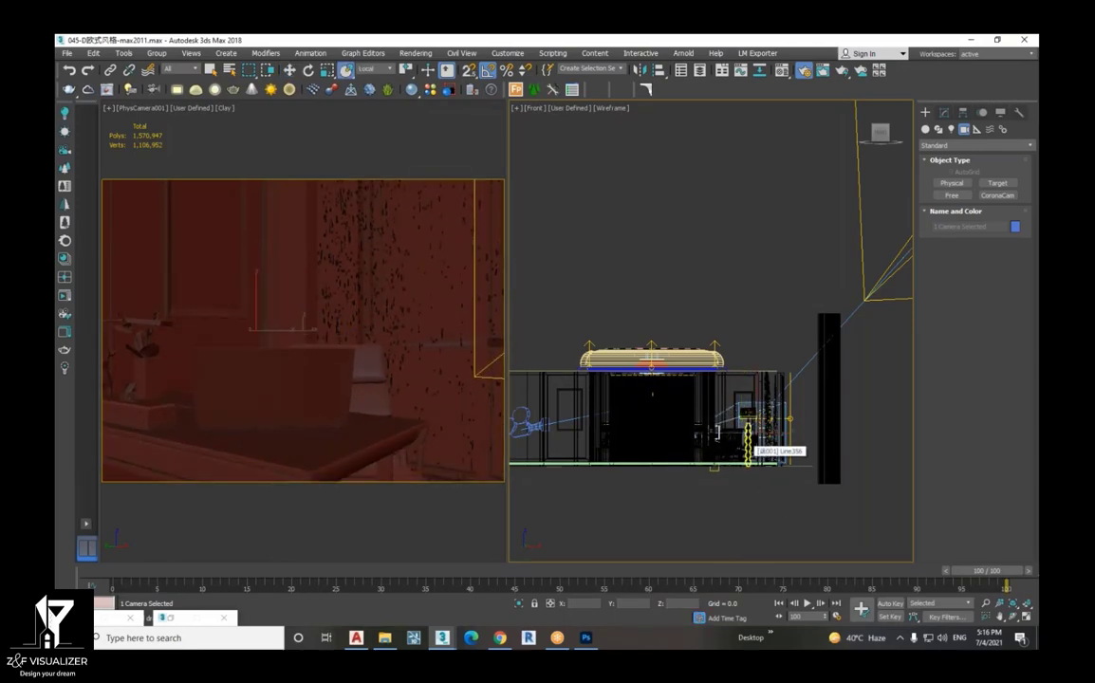
- In the Top view, select PhysCamera001 and move it left and down in the floor plan
key(t)
scroll(749, 442, up, 5)
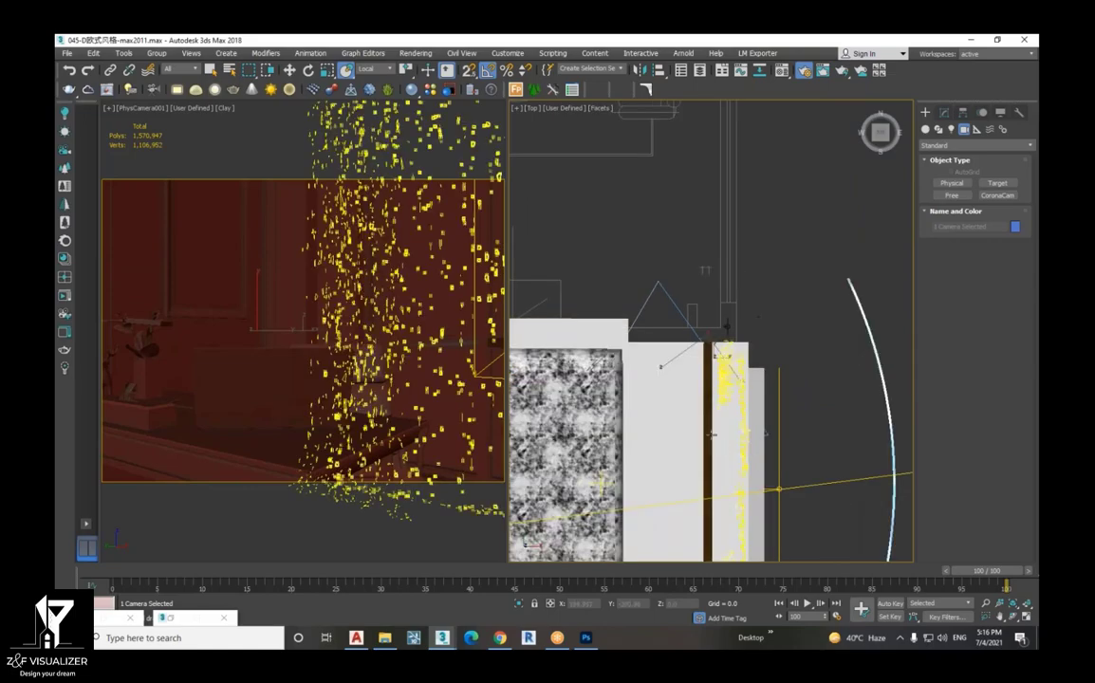
scroll(722, 427, down, 5)
scroll(652, 423, up, 3)
scroll(652, 422, up, 4)
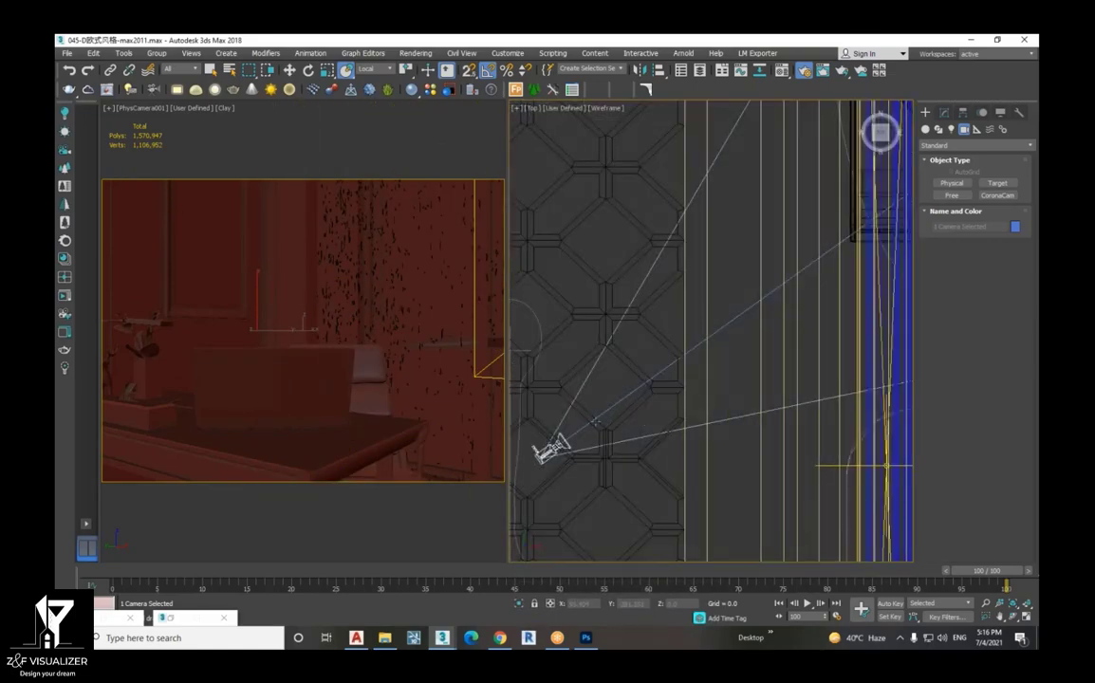
click(547, 451)
scroll(664, 437, down, 5)
scroll(634, 442, down, 3)
scroll(645, 432, down, 2)
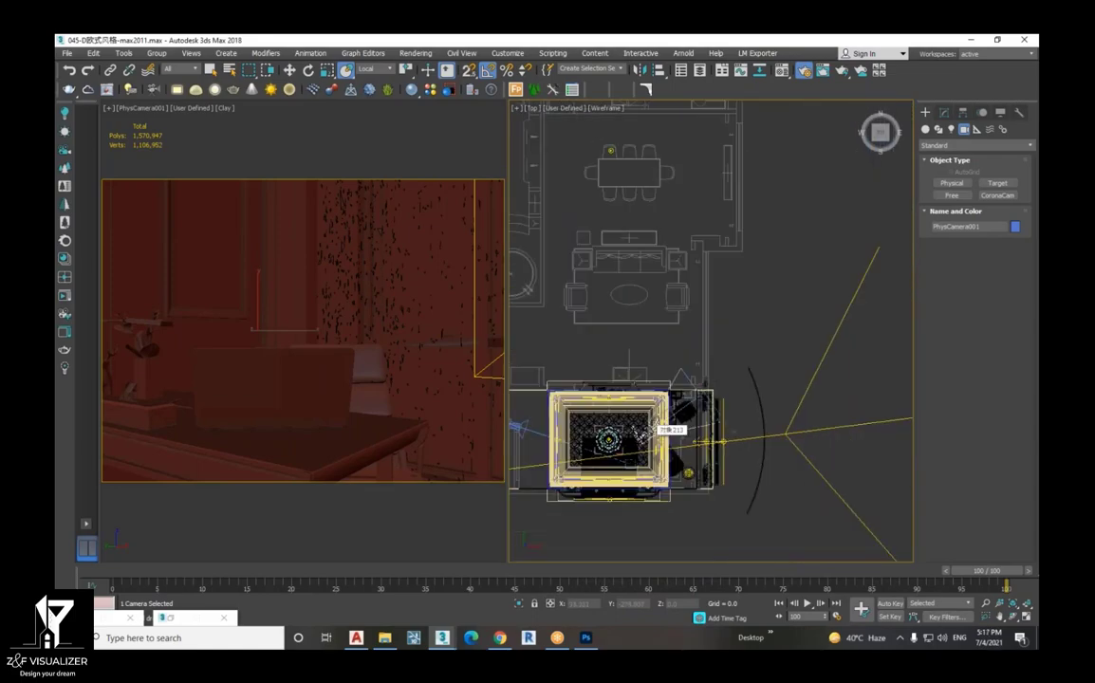
scroll(655, 423, down, 2)
scroll(666, 412, down, 2)
scroll(667, 414, down, 2)
scroll(667, 415, up, 2)
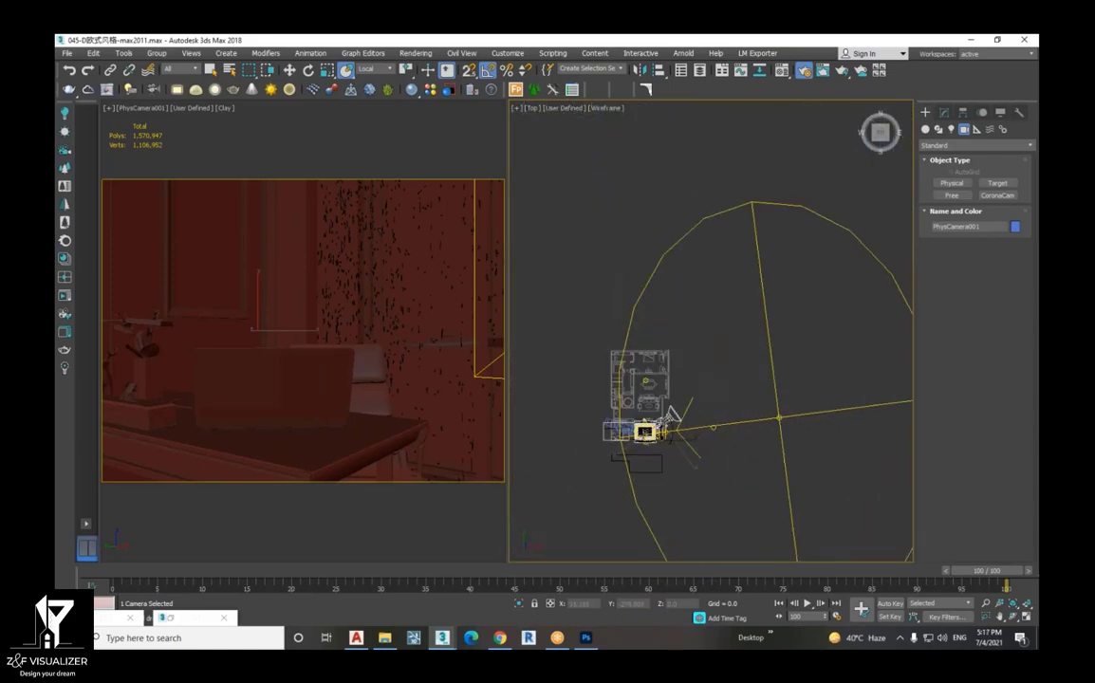
scroll(667, 414, up, 2)
scroll(667, 415, up, 3)
scroll(664, 425, up, 4)
scroll(665, 425, up, 2)
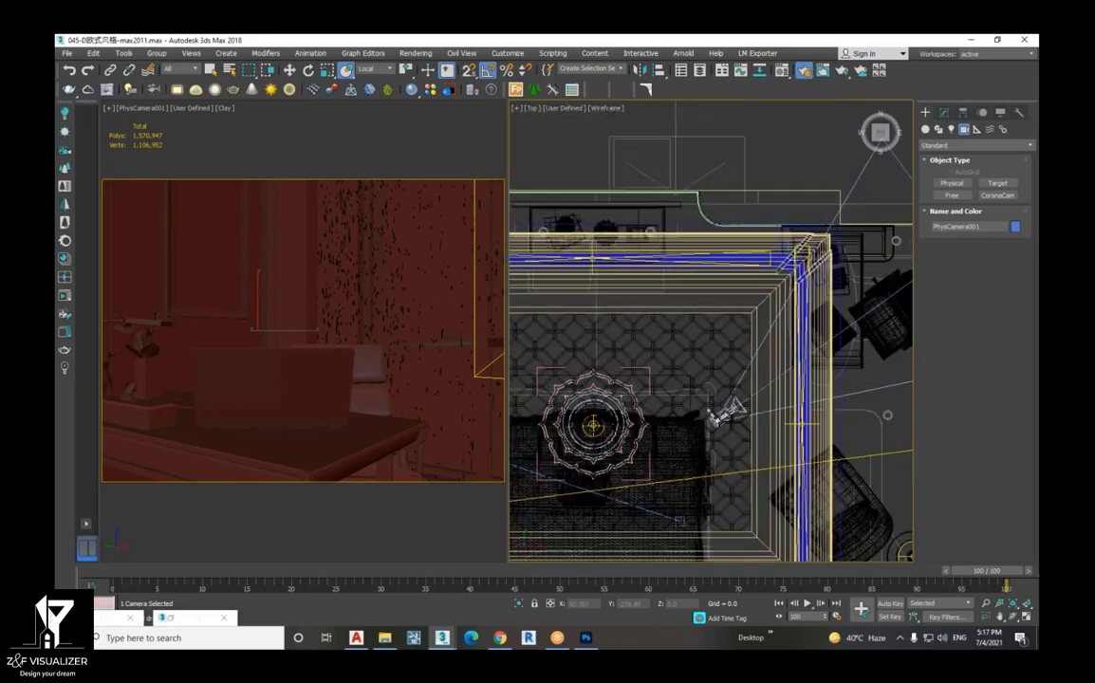
key(w)
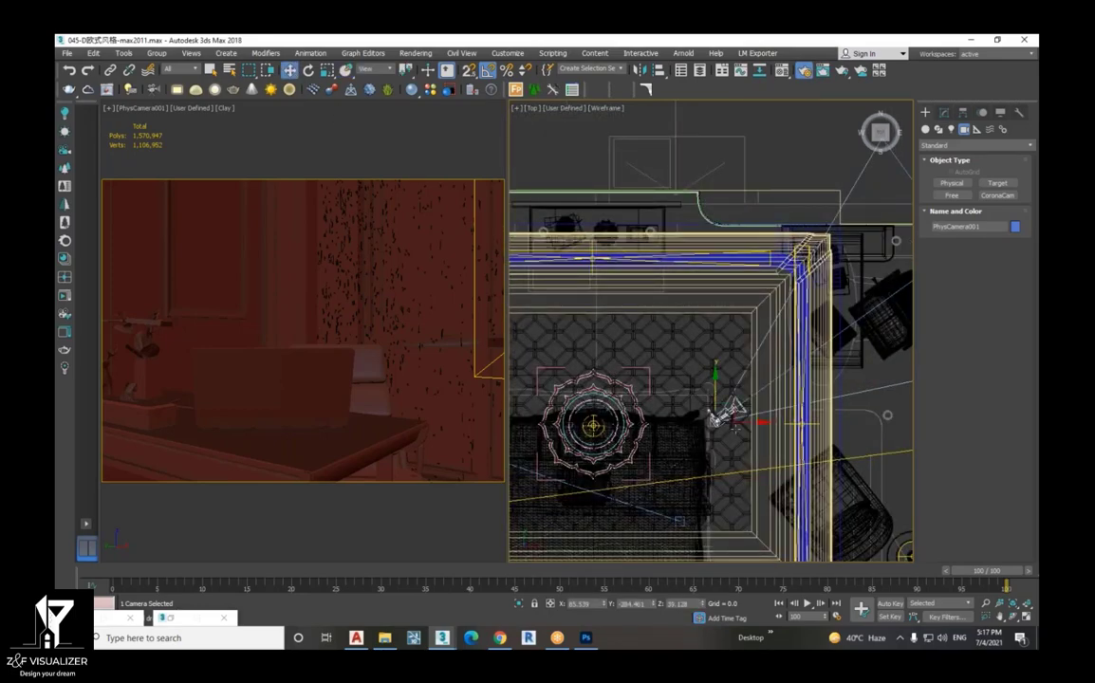
scroll(733, 419, down, 1)
scroll(729, 410, down, 1)
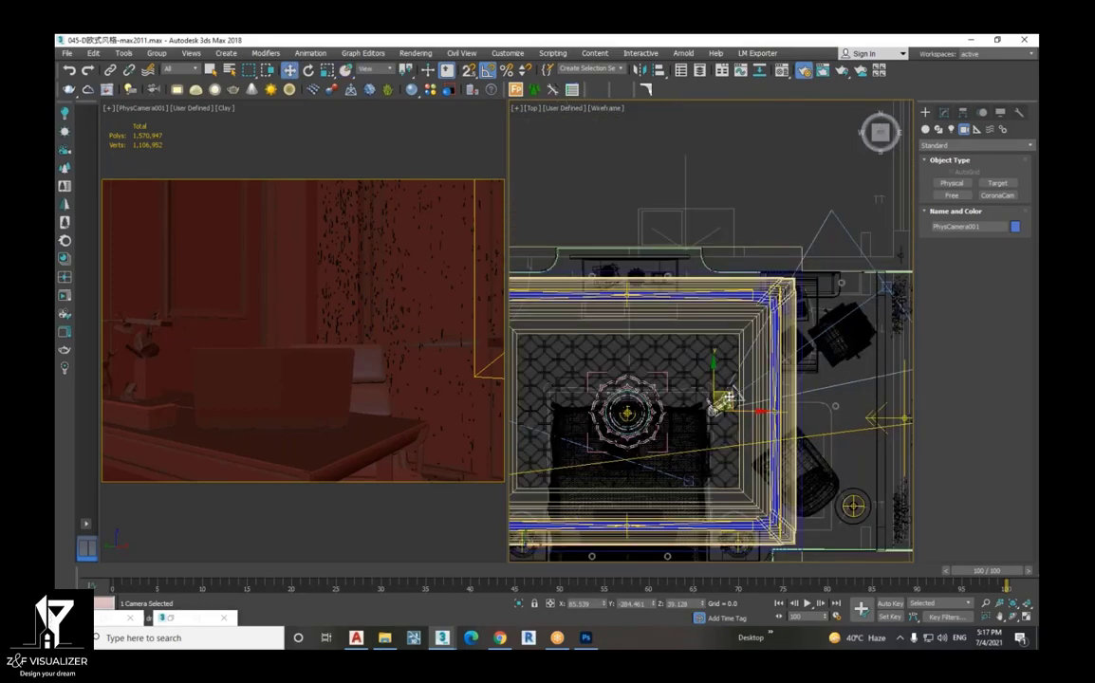
mouse_move(726, 400)
mouse_down()
mouse_move(688, 413)
mouse_move(695, 418)
mouse_up()
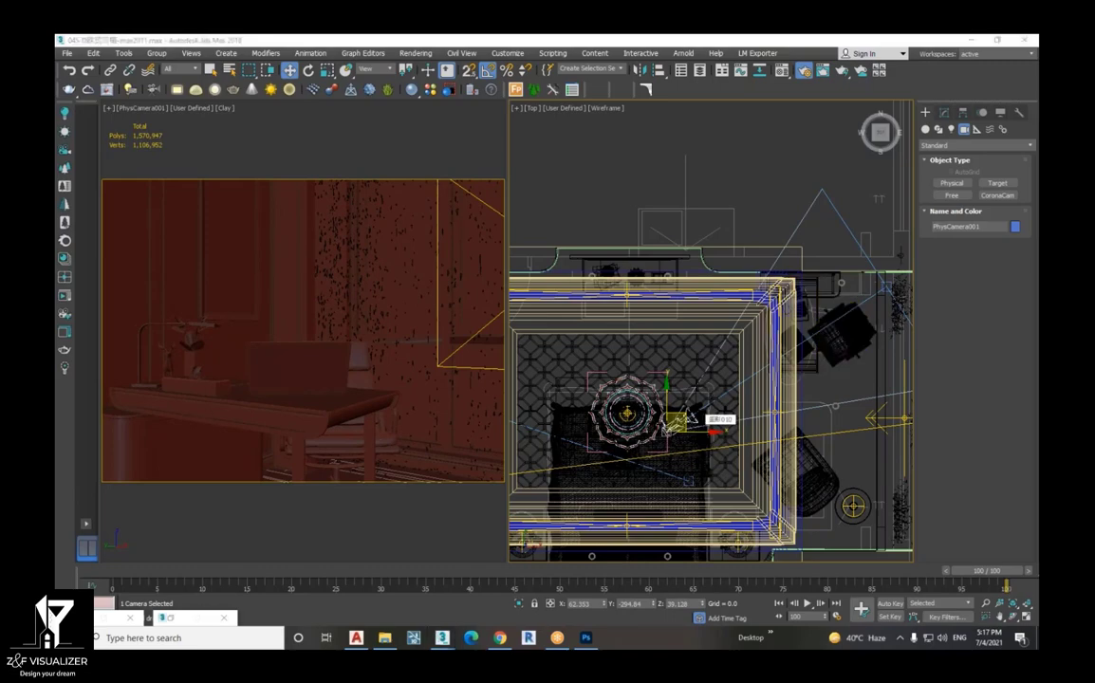
- In the Front view, raise the camera slightly and shift it a little to the left
scroll(691, 415, down, 2)
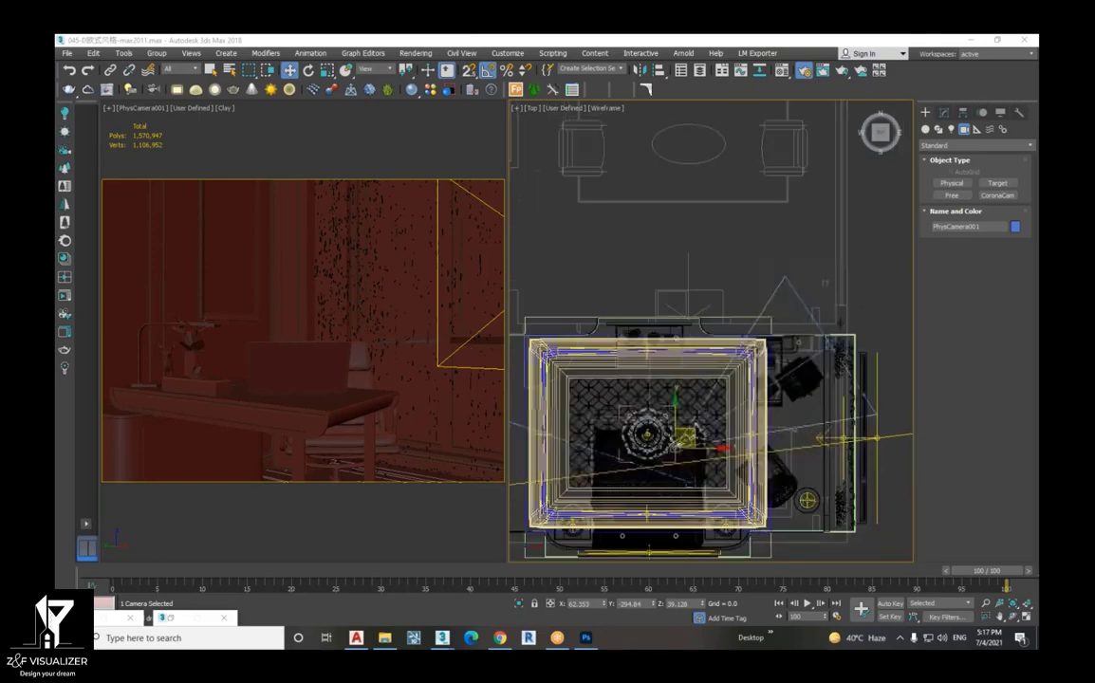
scroll(685, 423, up, 2)
scroll(691, 432, down, 3)
scroll(691, 432, down, 1)
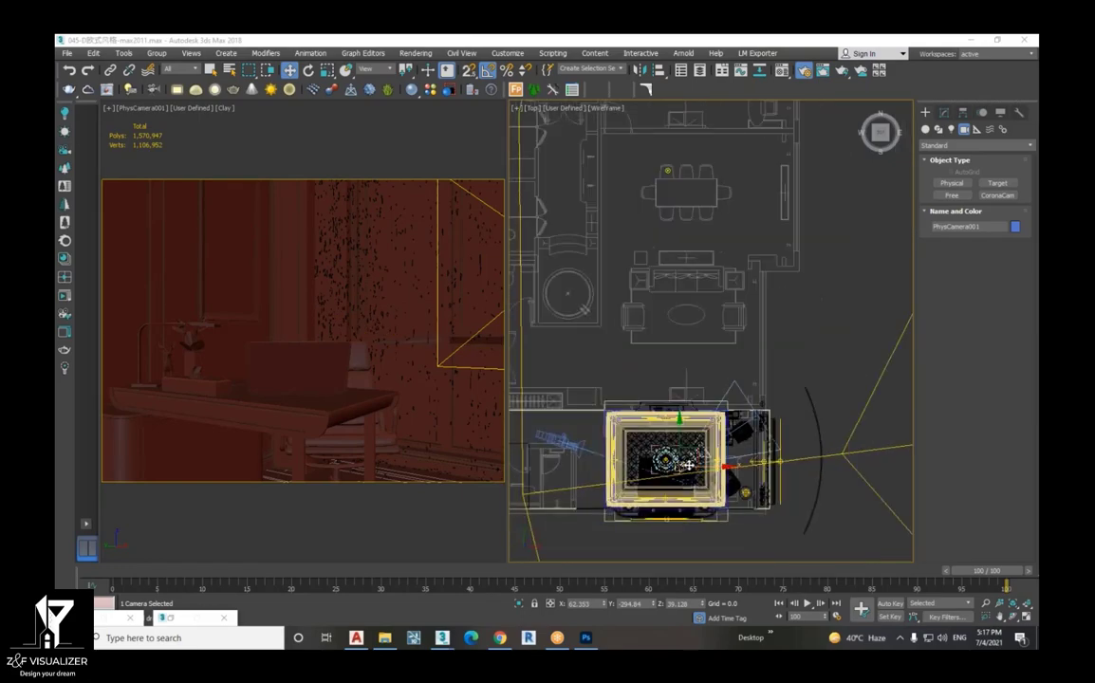
scroll(617, 456, up, 4)
scroll(555, 486, up, 2)
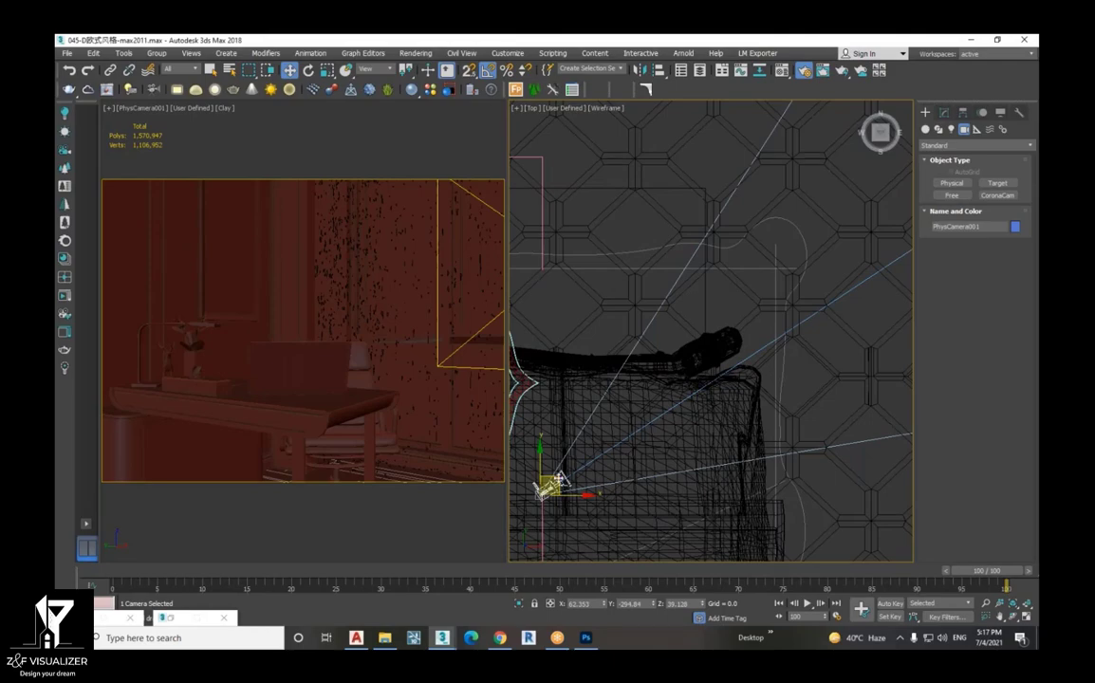
key(f)
scroll(611, 518, down, 1)
scroll(640, 528, down, 1)
scroll(586, 416, up, 2)
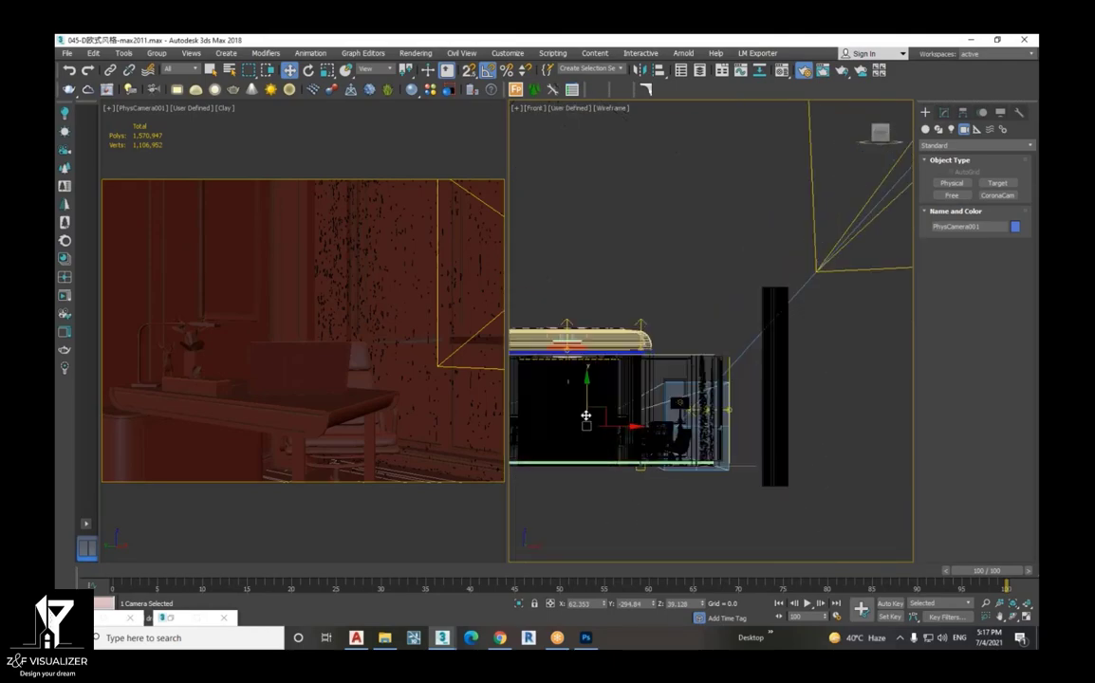
drag(587, 398, 586, 394)
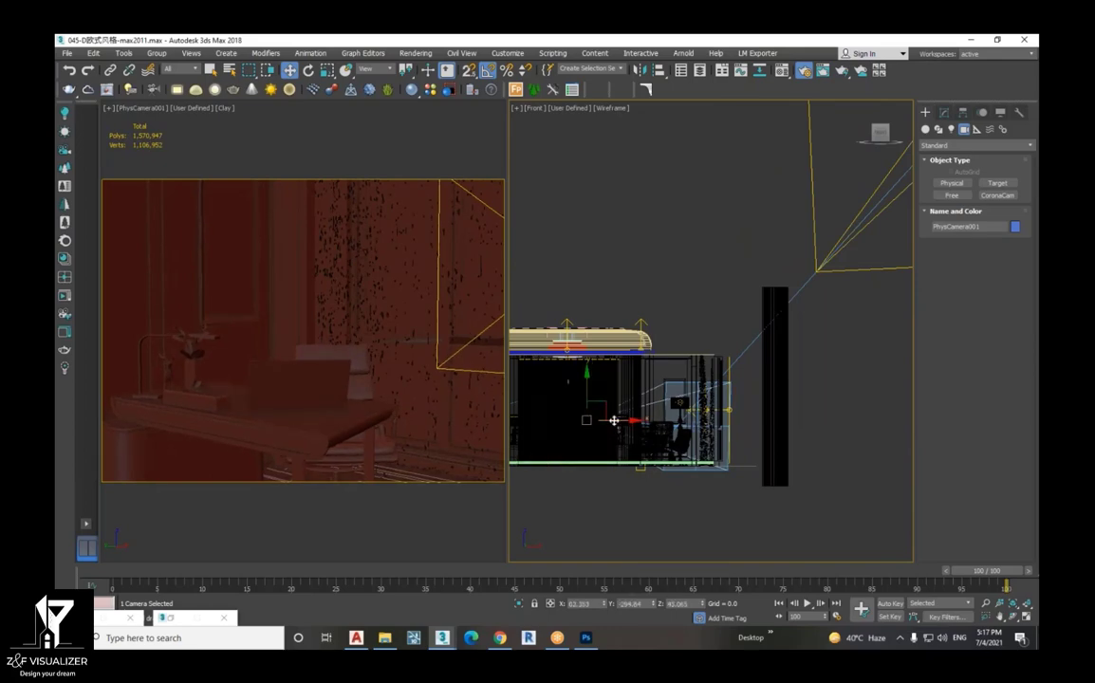
drag(613, 421, 598, 422)
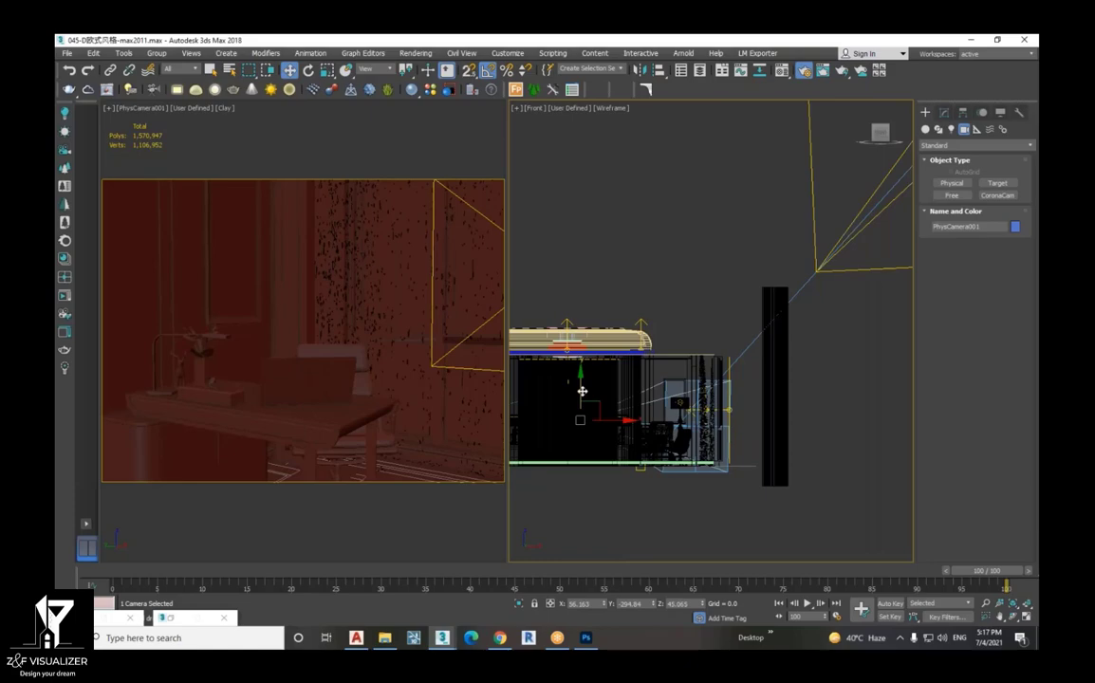
- Back in the Top view, move the camera lower in the room plan
key(t)
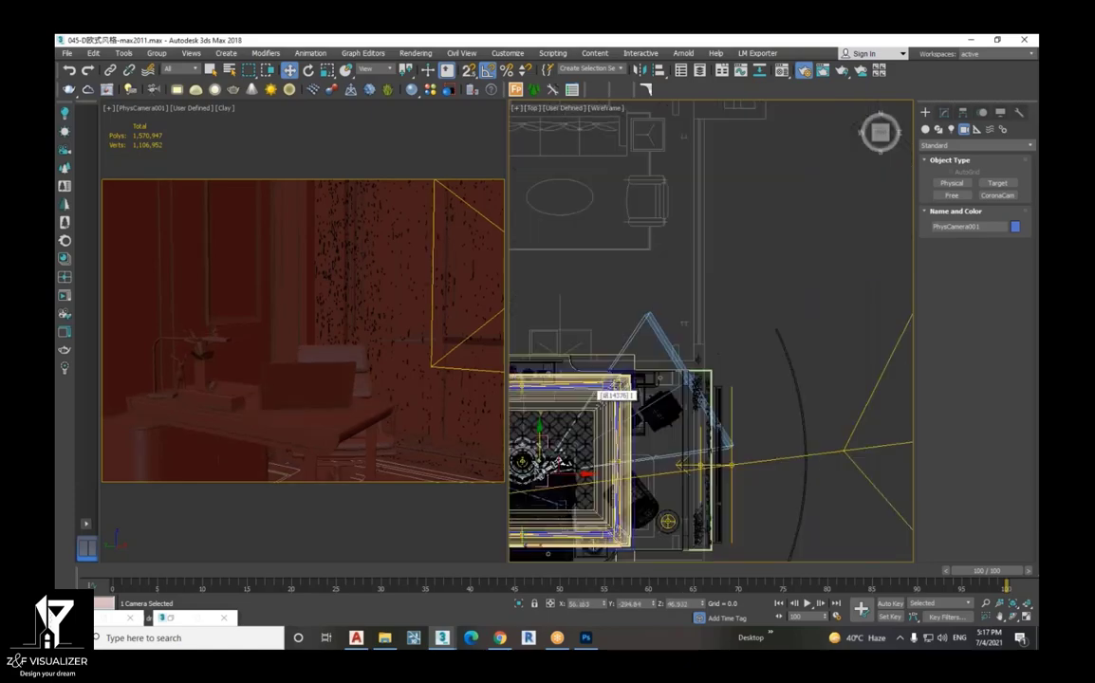
scroll(542, 366, up, 1)
scroll(588, 408, up, 1)
scroll(607, 436, up, 1)
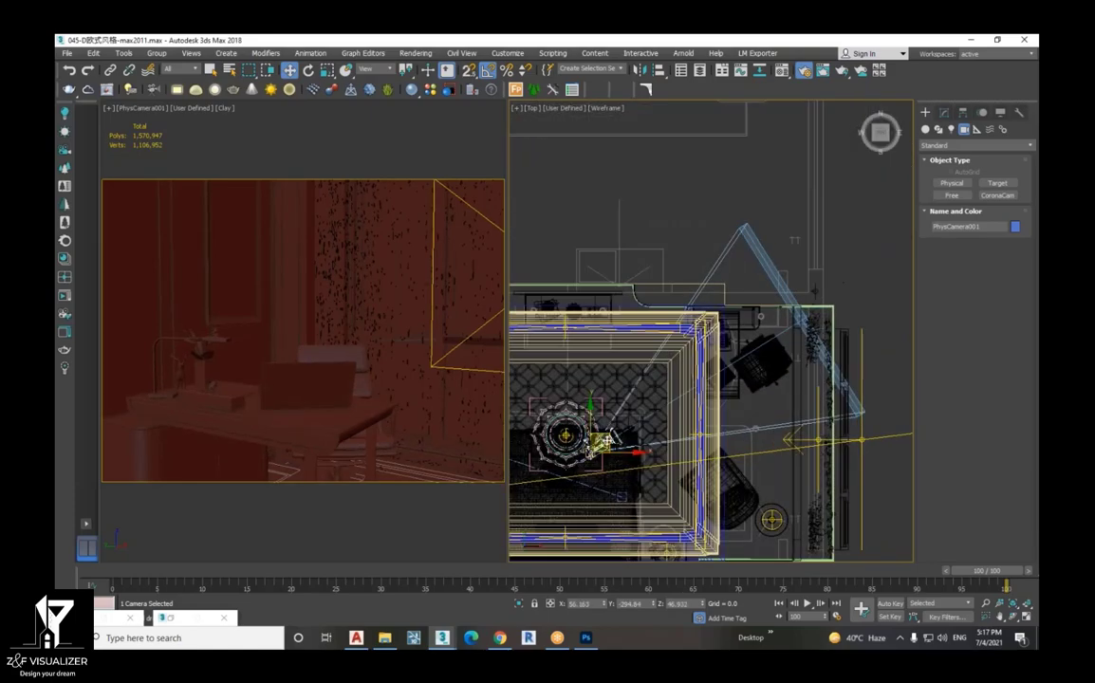
mouse_move(601, 443)
mouse_down()
mouse_move(599, 461)
mouse_move(608, 448)
mouse_up()
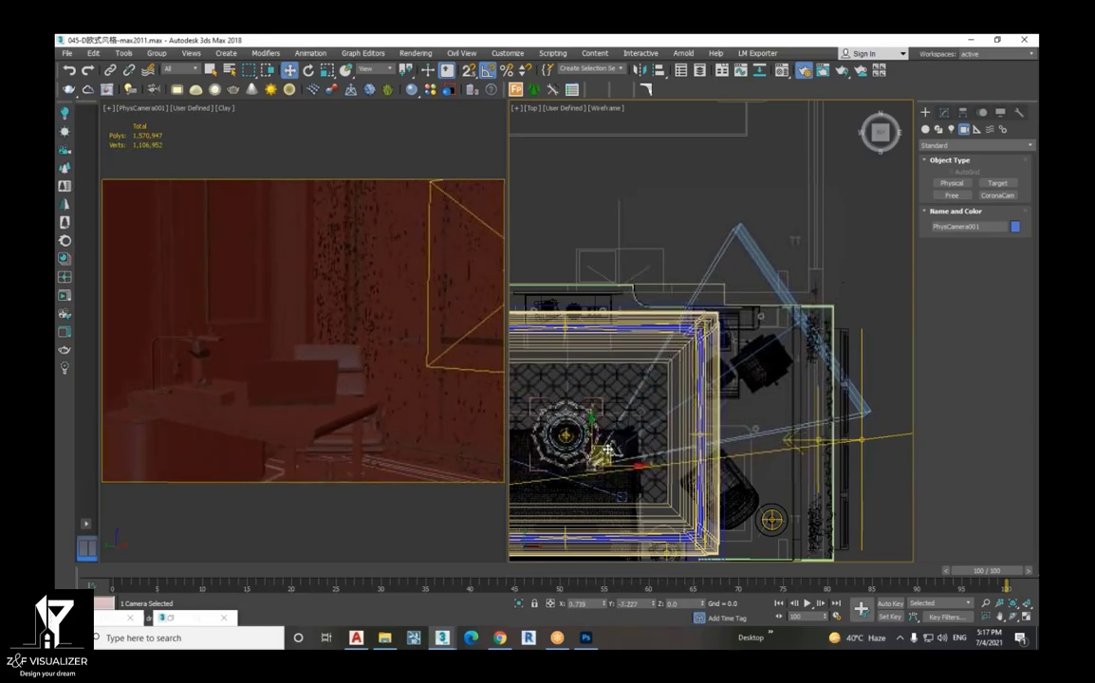
- In the Modify panel, give PhysCamera001 a 45 mm sensor width, 10 EV exposure target and 1/seconds shutter
click(946, 113)
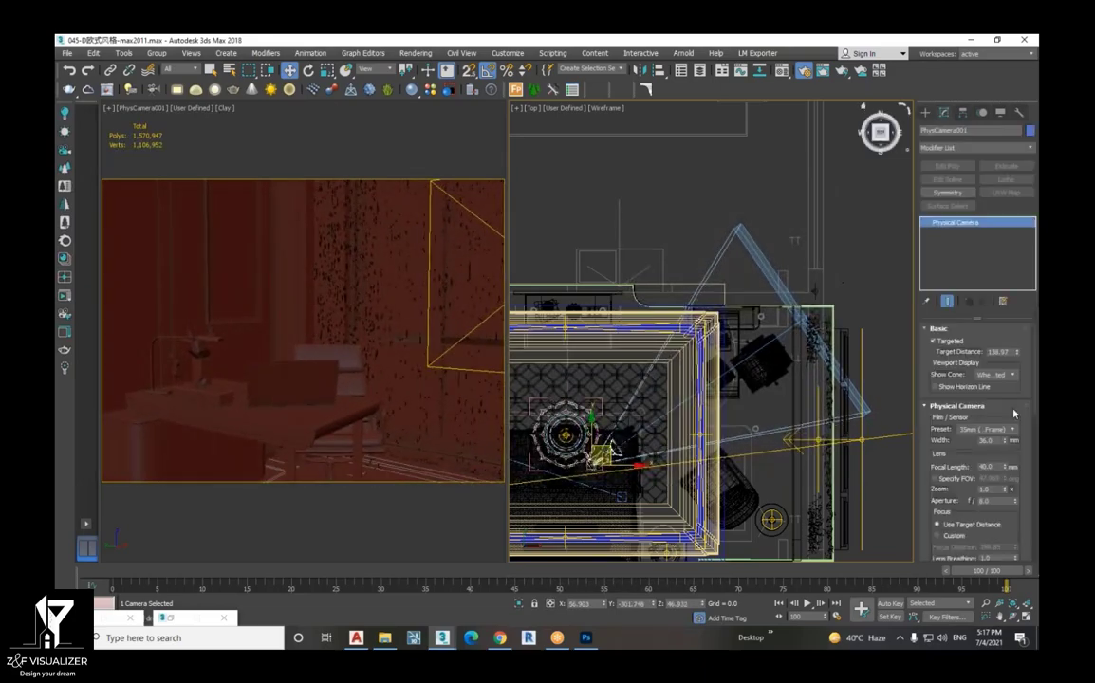
double_click(989, 441)
text(45)
key(Return)
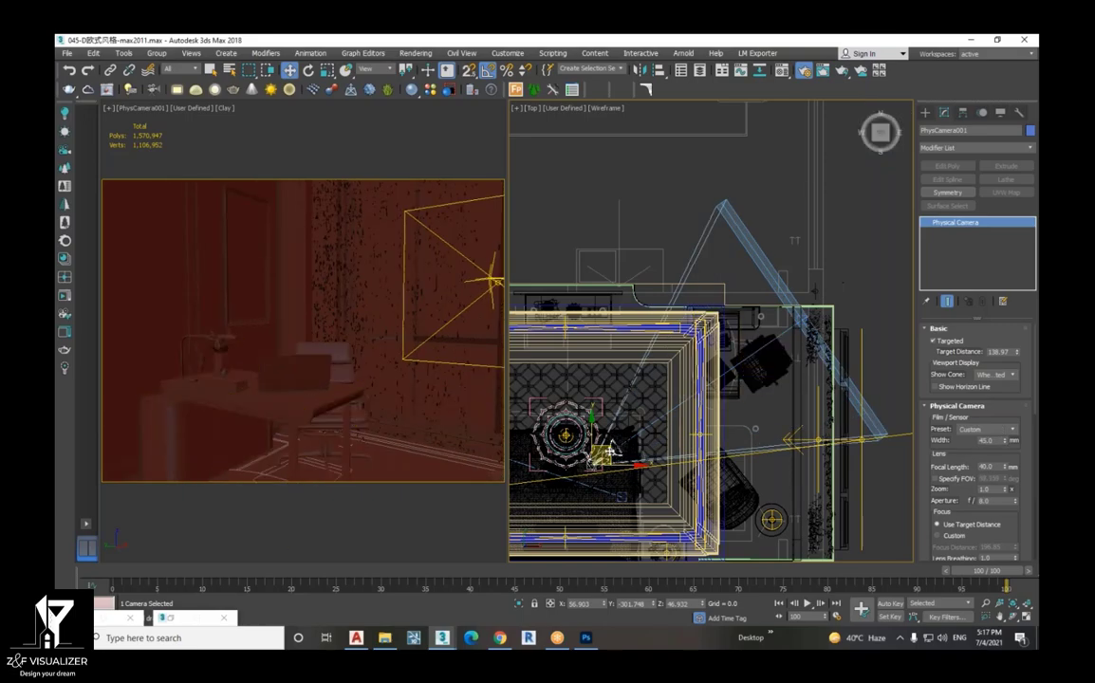
drag(612, 452, 609, 454)
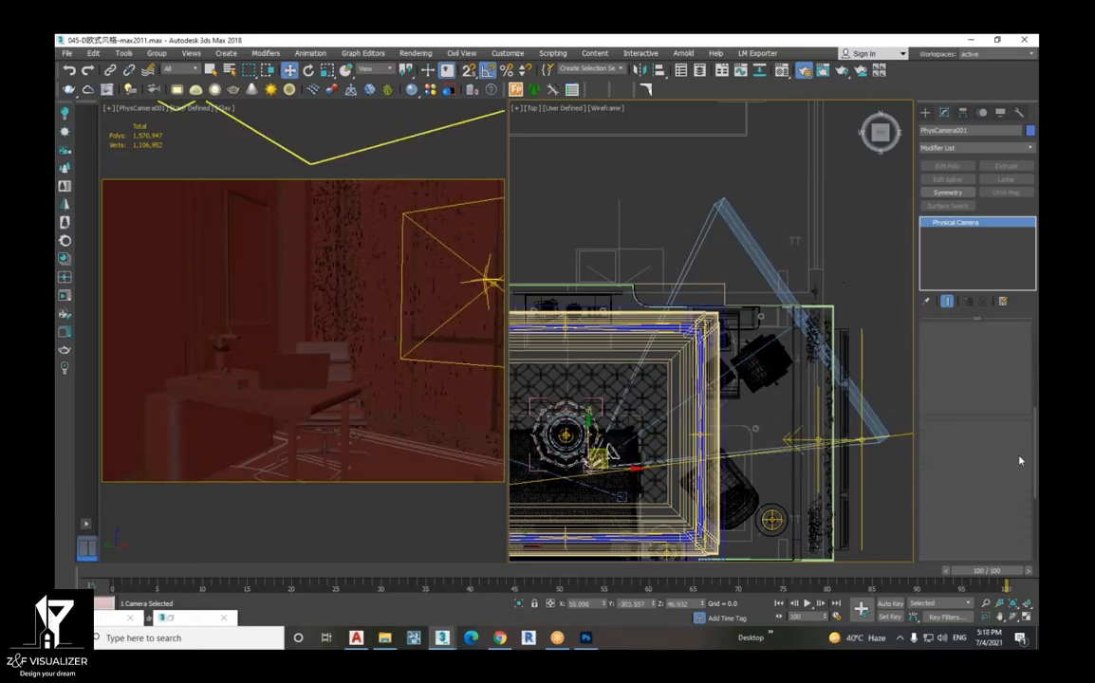
scroll(1021, 471, down, 5)
double_click(991, 419)
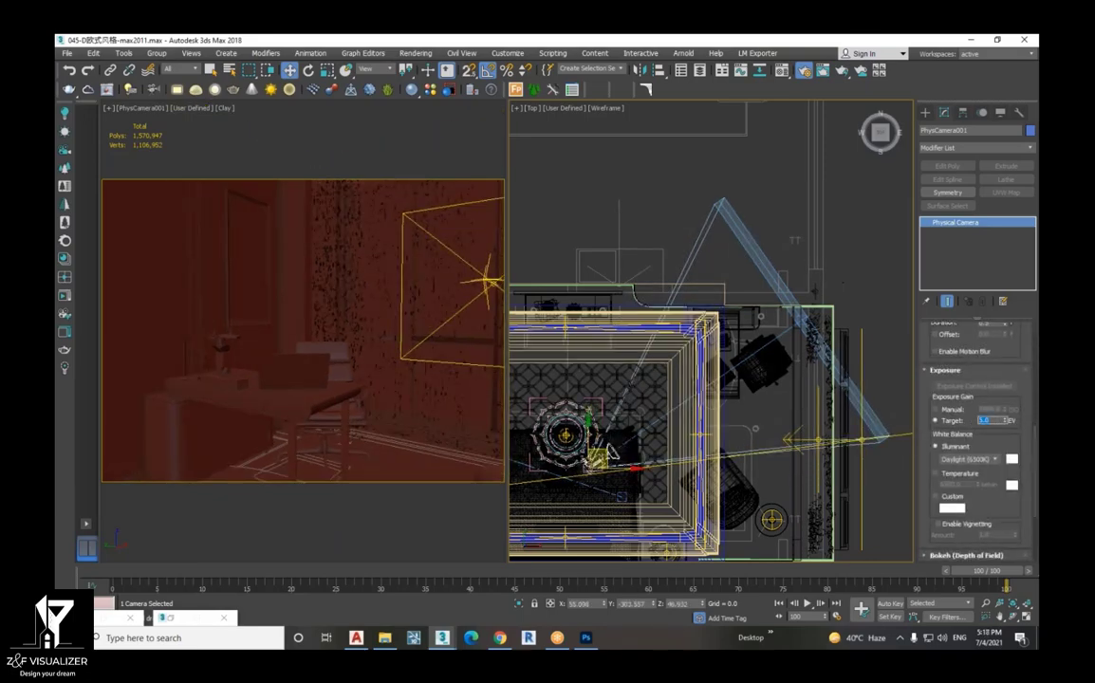
text(10)
key(Return)
scroll(992, 427, up, 2)
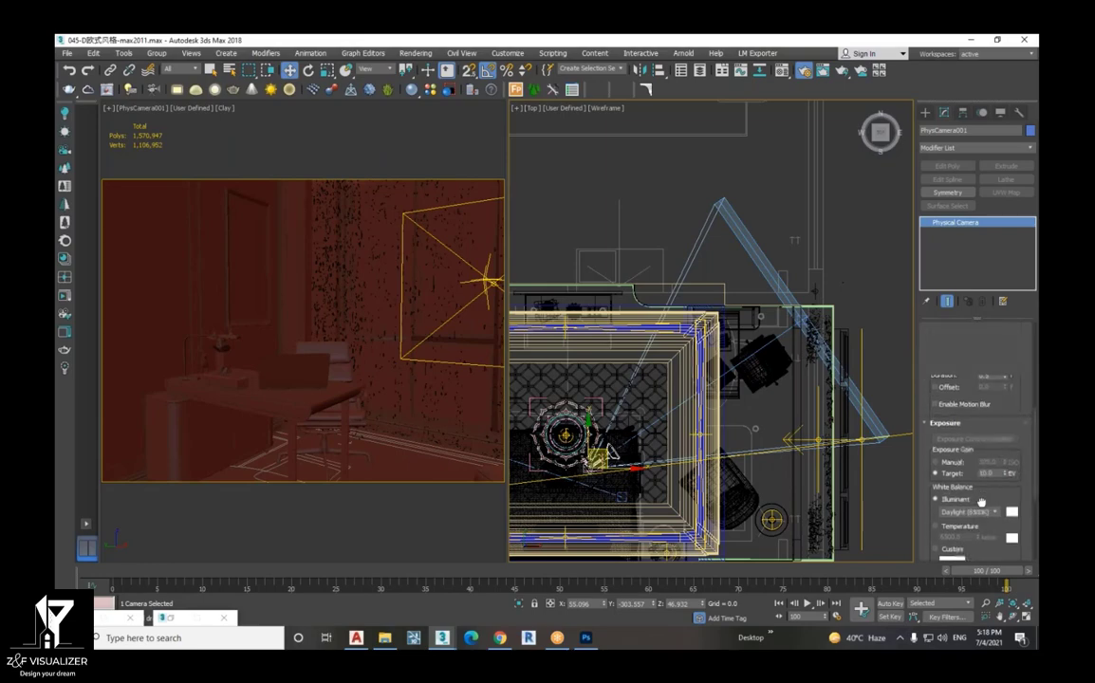
click(995, 389)
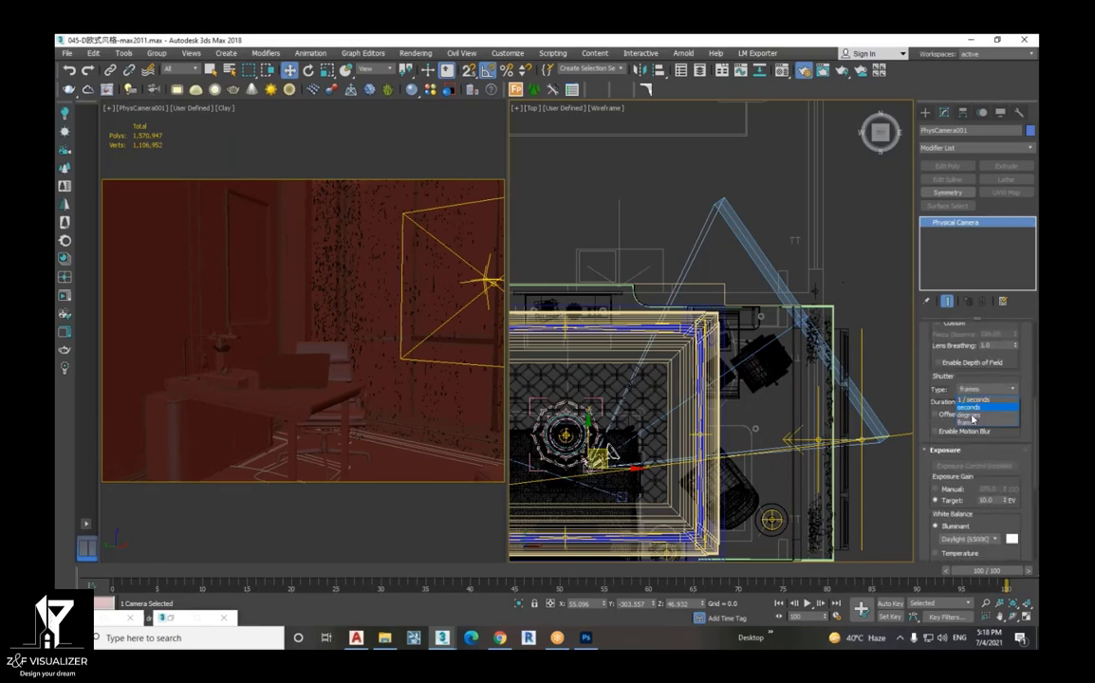
click(983, 400)
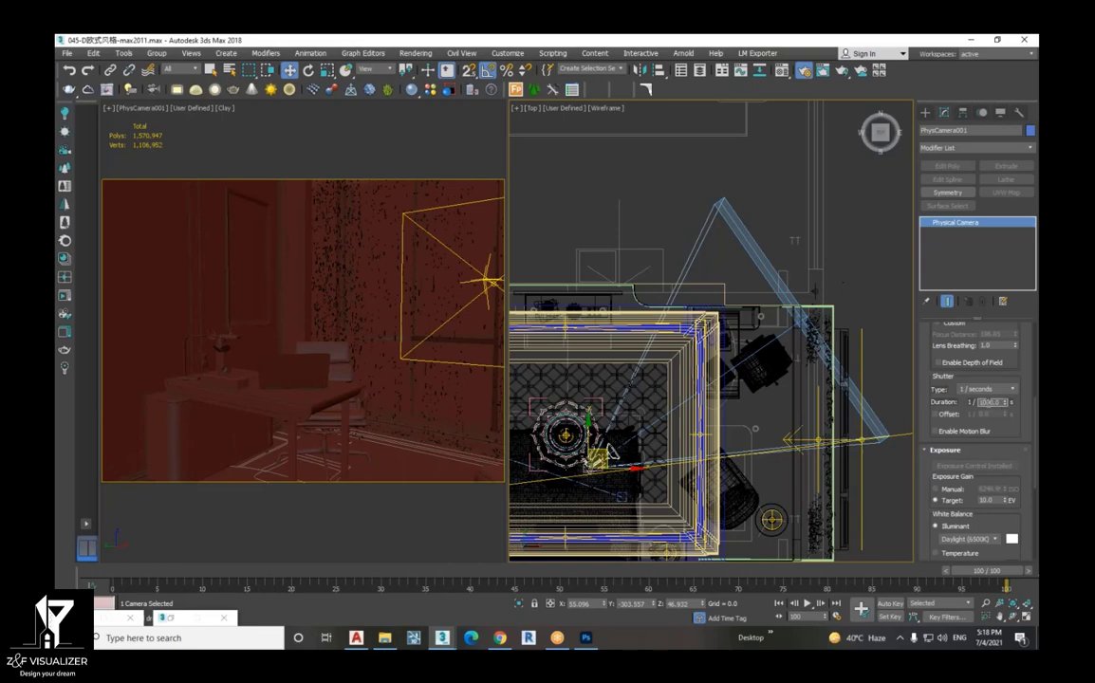
- Collapse the Exposure rollout, activate the camera viewport and start a V-Ray render
click(992, 453)
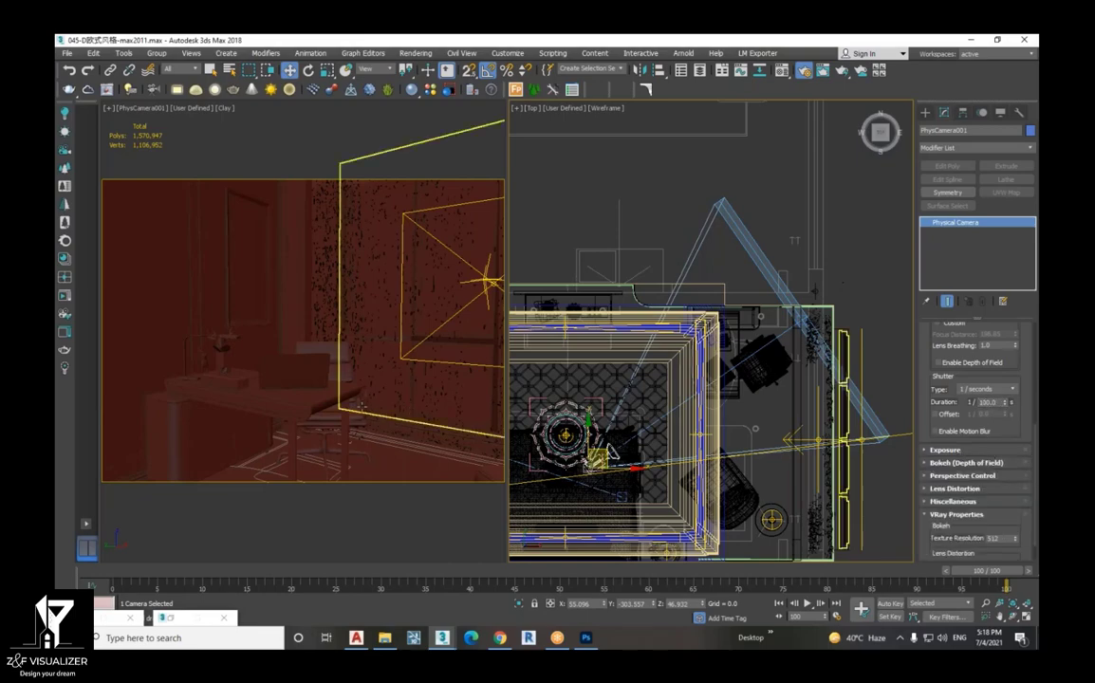
click(360, 408)
key(shift+q)
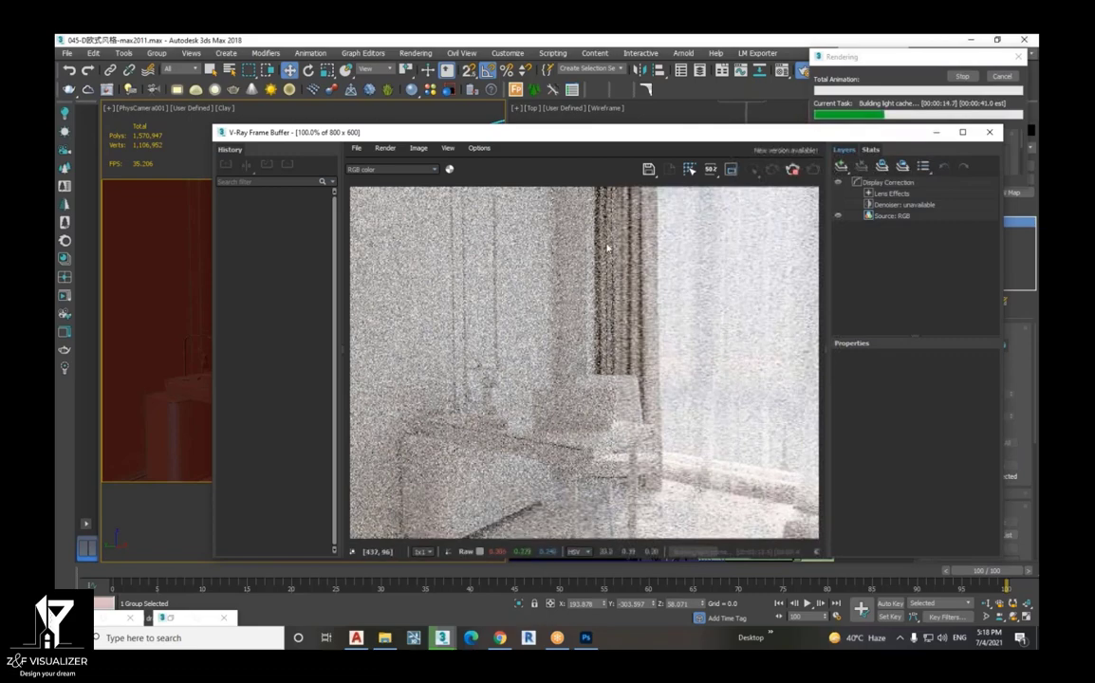
- Stop the render, move the frame buffer aside, and shift PhysCamera001 down-left in the Top view
key(Escape)
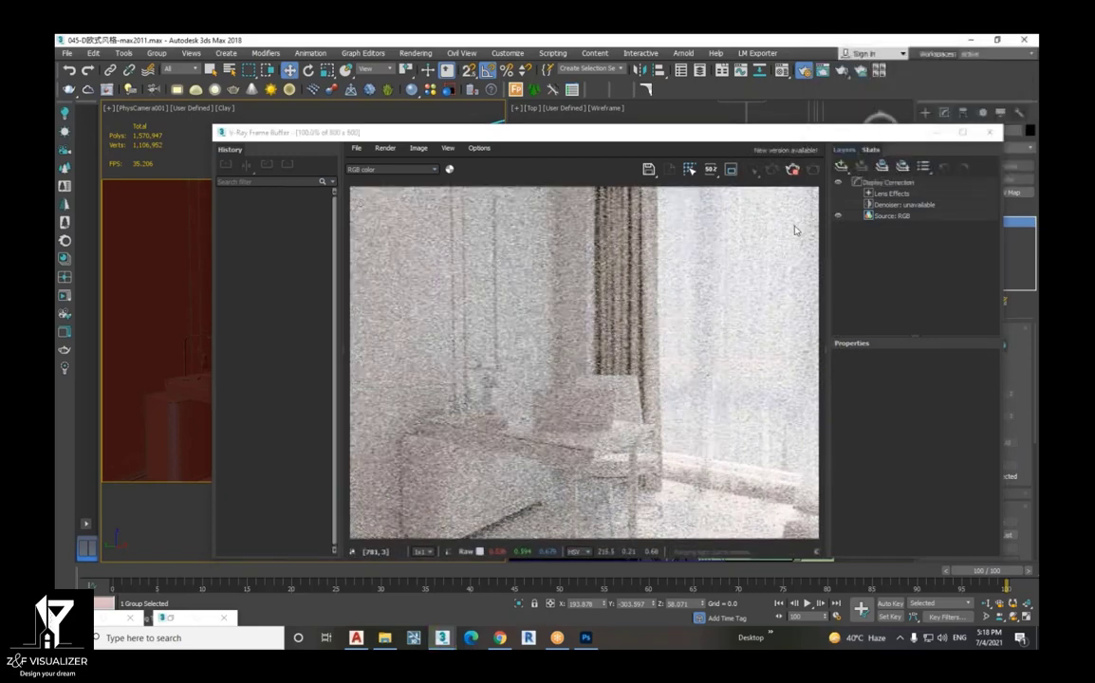
drag(781, 132, 278, 245)
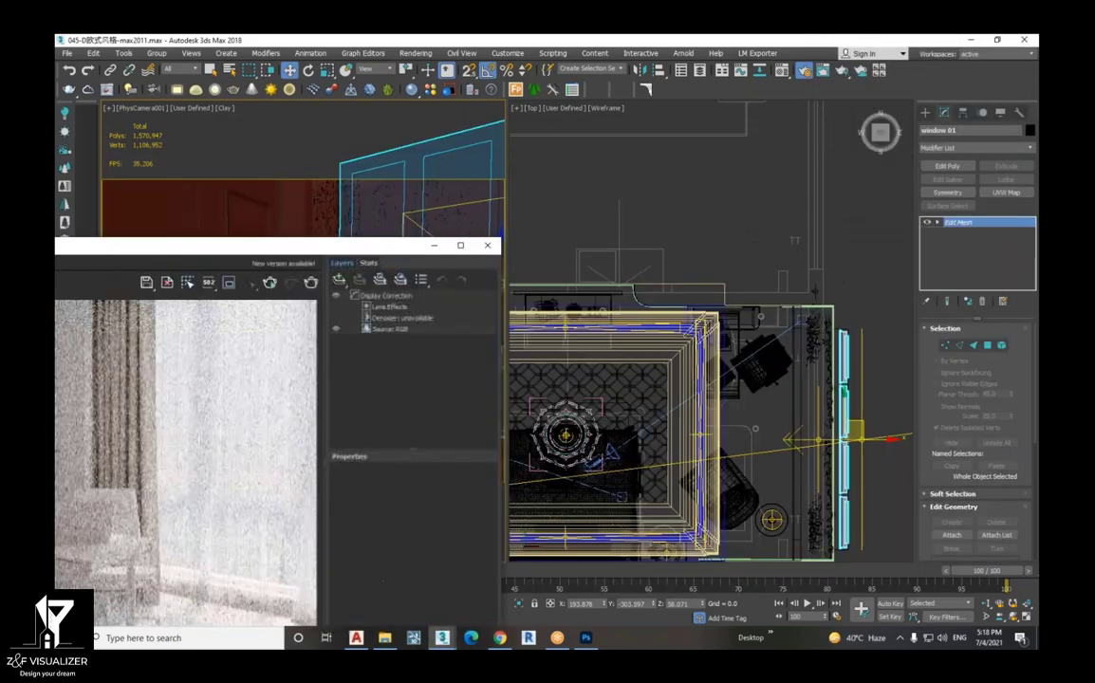
click(613, 454)
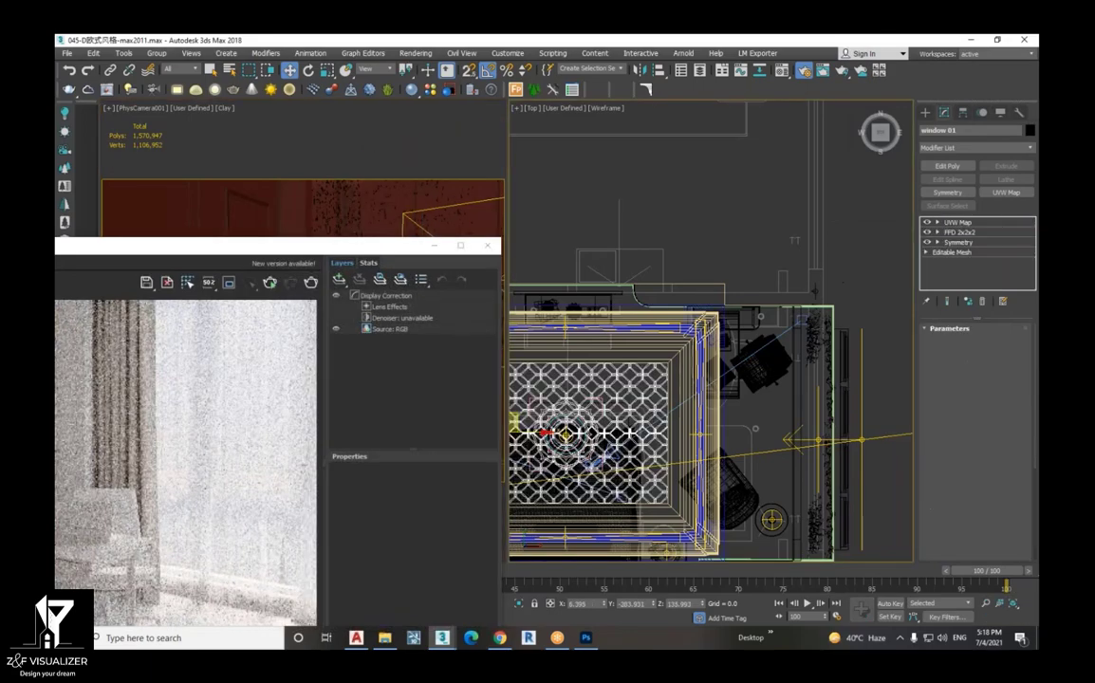
scroll(612, 454, up, 3)
click(582, 464)
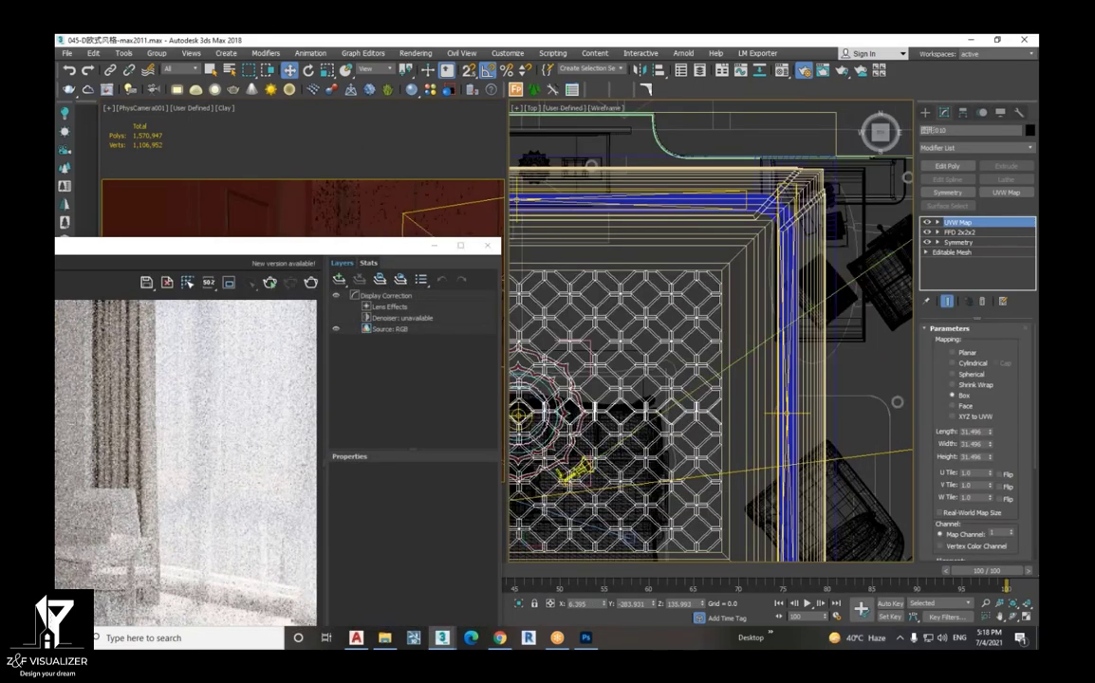
scroll(740, 399, down, 2)
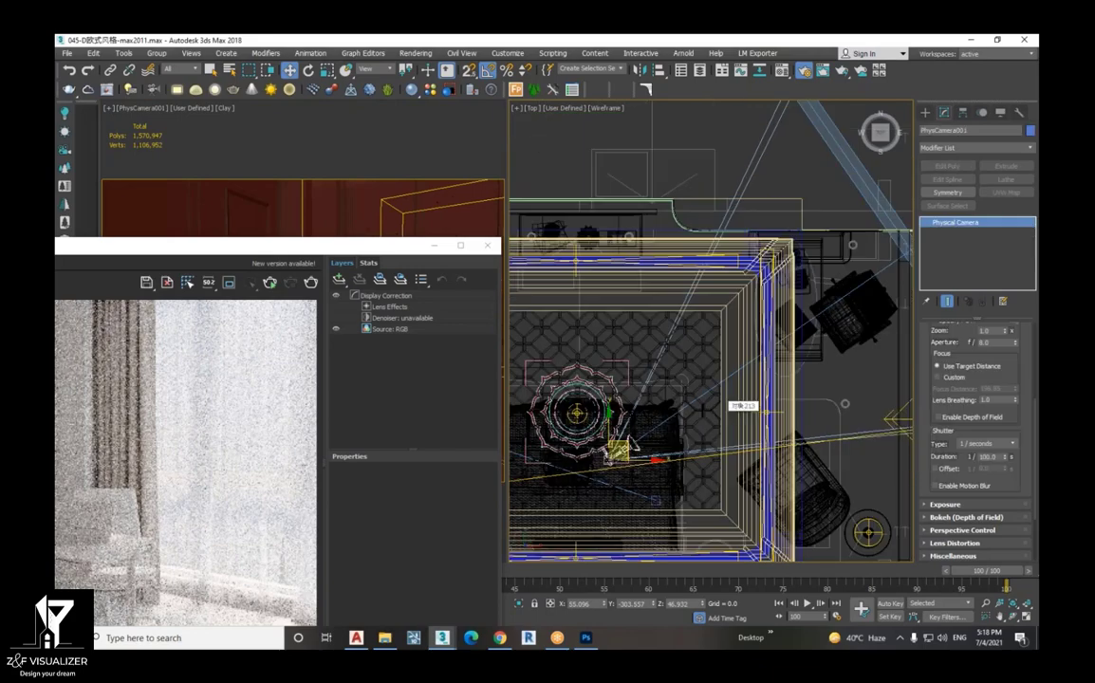
drag(628, 444, 615, 473)
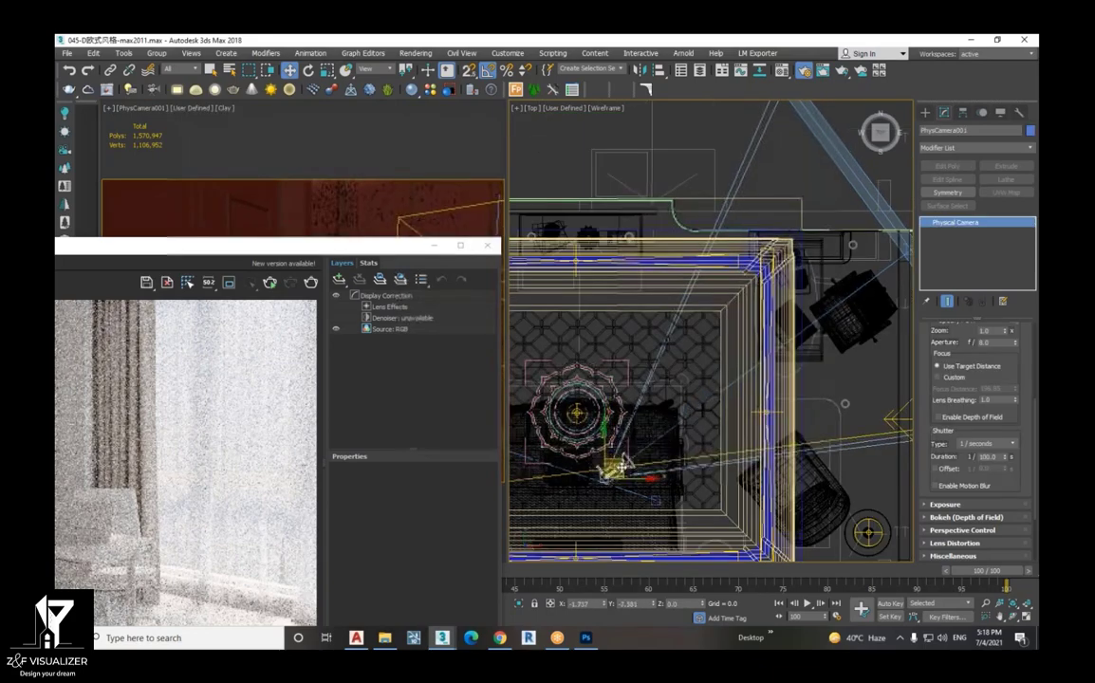
click(434, 246)
mouse_move(598, 482)
mouse_down()
mouse_move(609, 485)
mouse_move(582, 480)
mouse_up()
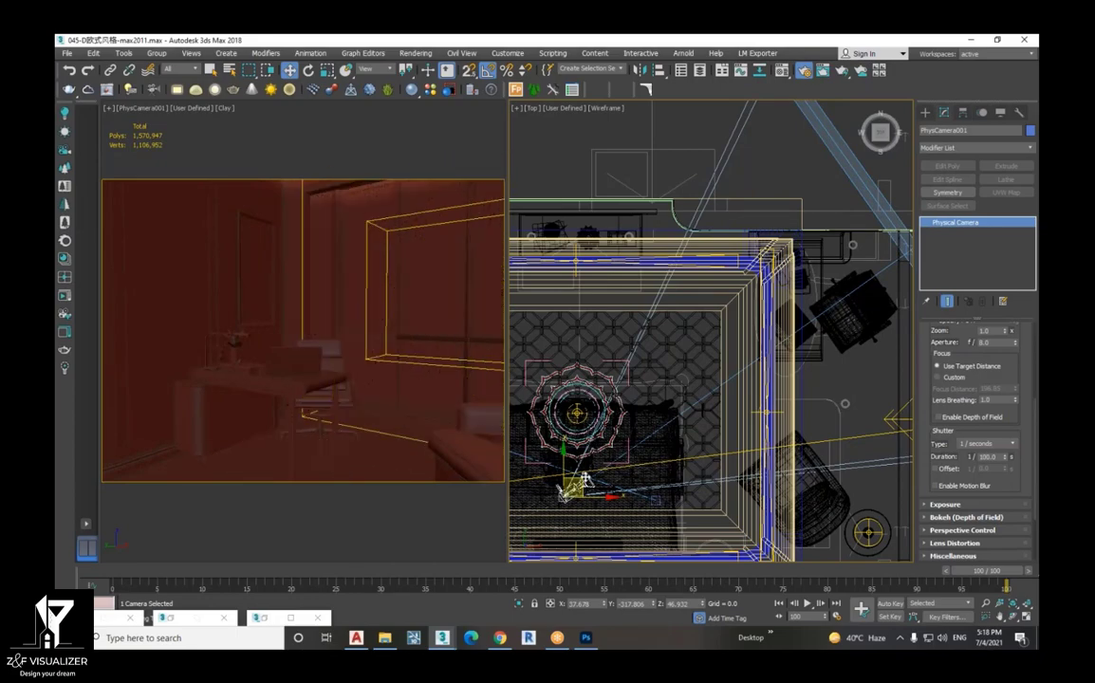
drag(566, 493, 575, 487)
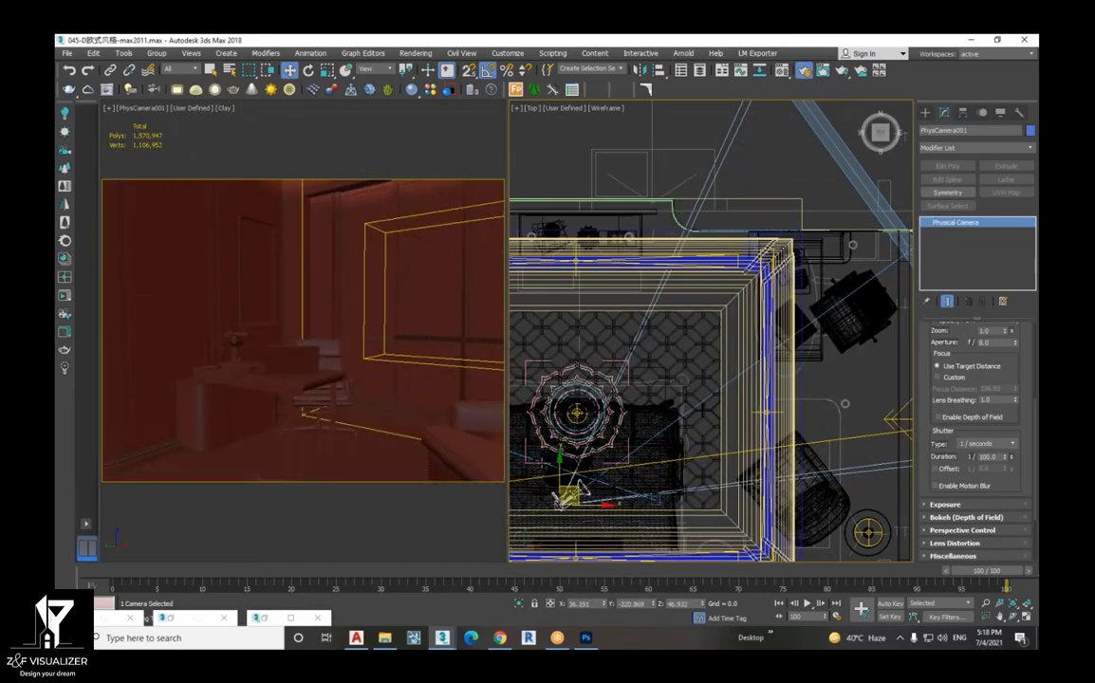
drag(574, 486, 573, 506)
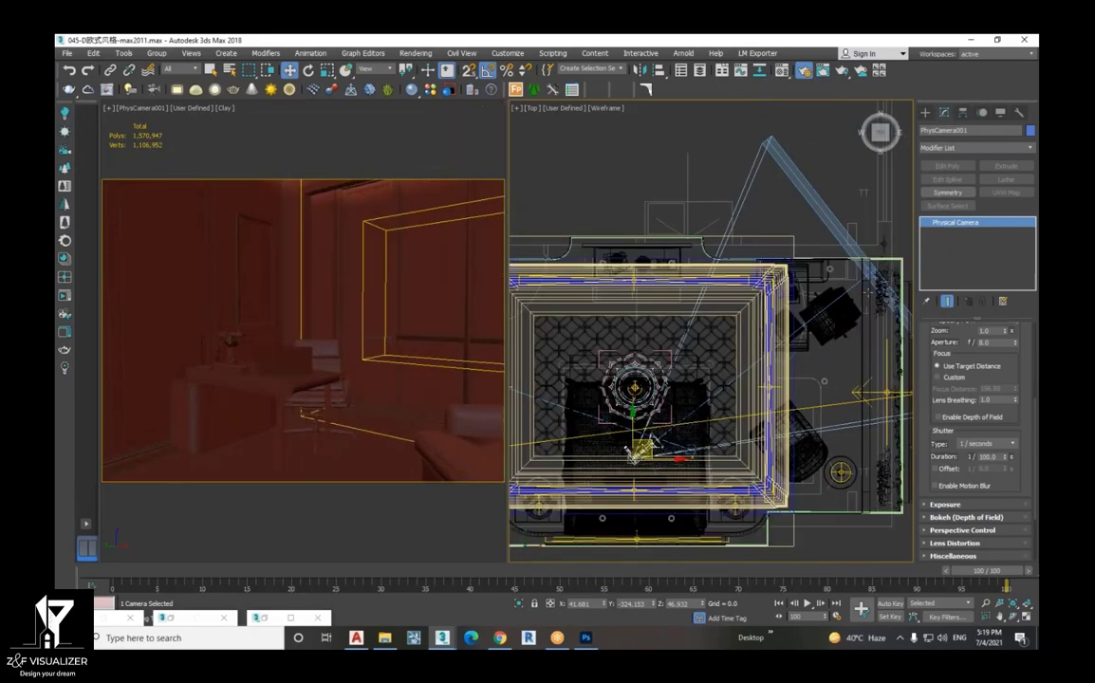
- Re-aim the camera target toward the window and start a new render
scroll(907, 235, up, 4)
click(859, 258)
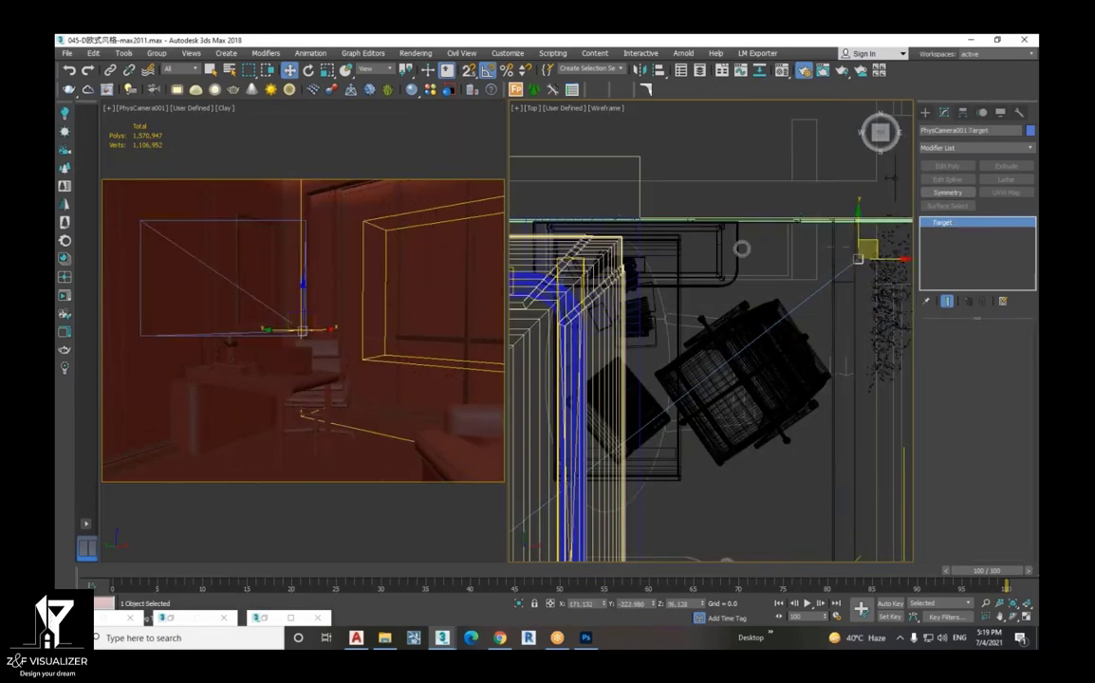
drag(864, 244, 860, 230)
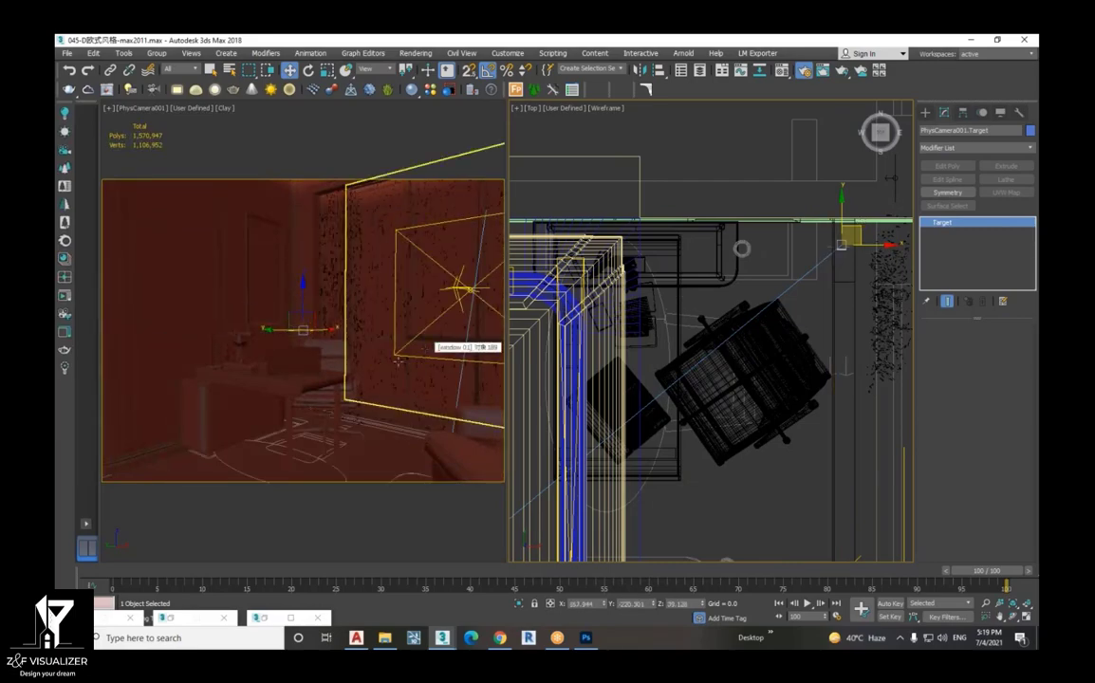
key(shift+q)
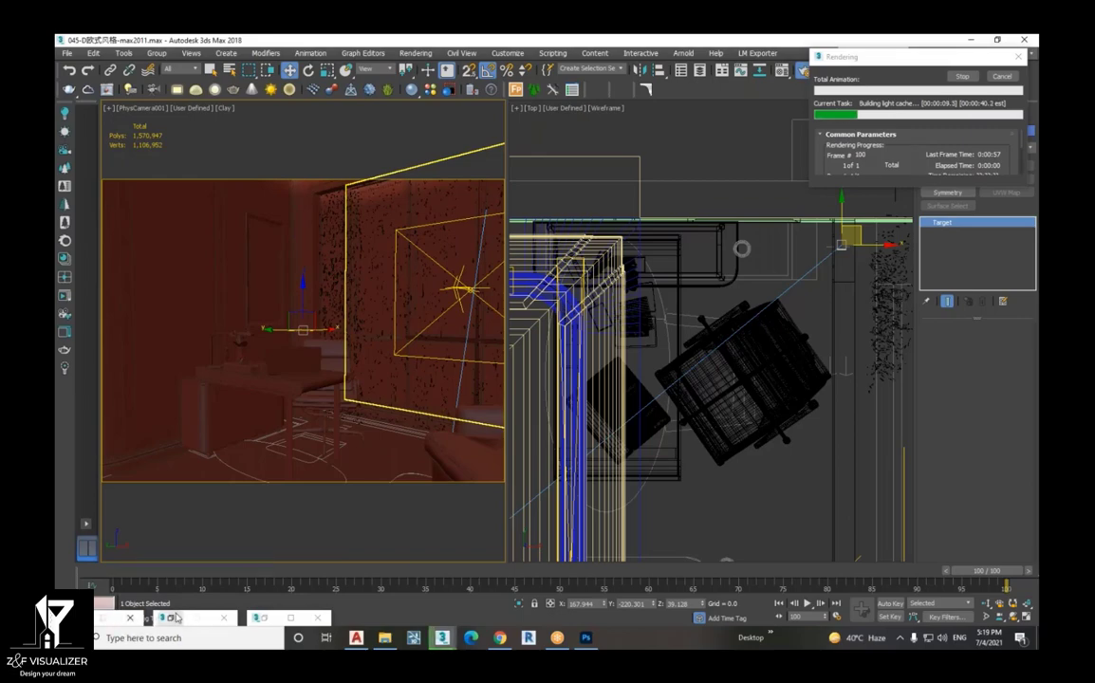
- Bring the V-Ray frame buffer forward and zoom in and out on the desk and chair once rendered
click(272, 620)
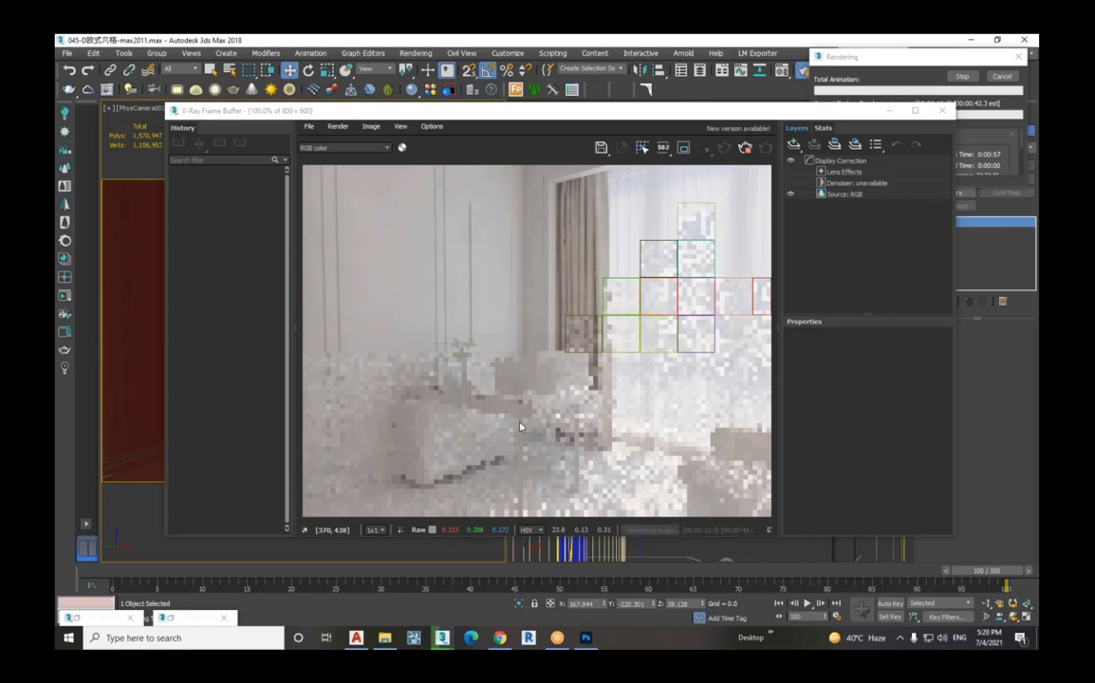
scroll(424, 315, up, 2)
scroll(474, 337, up, 1)
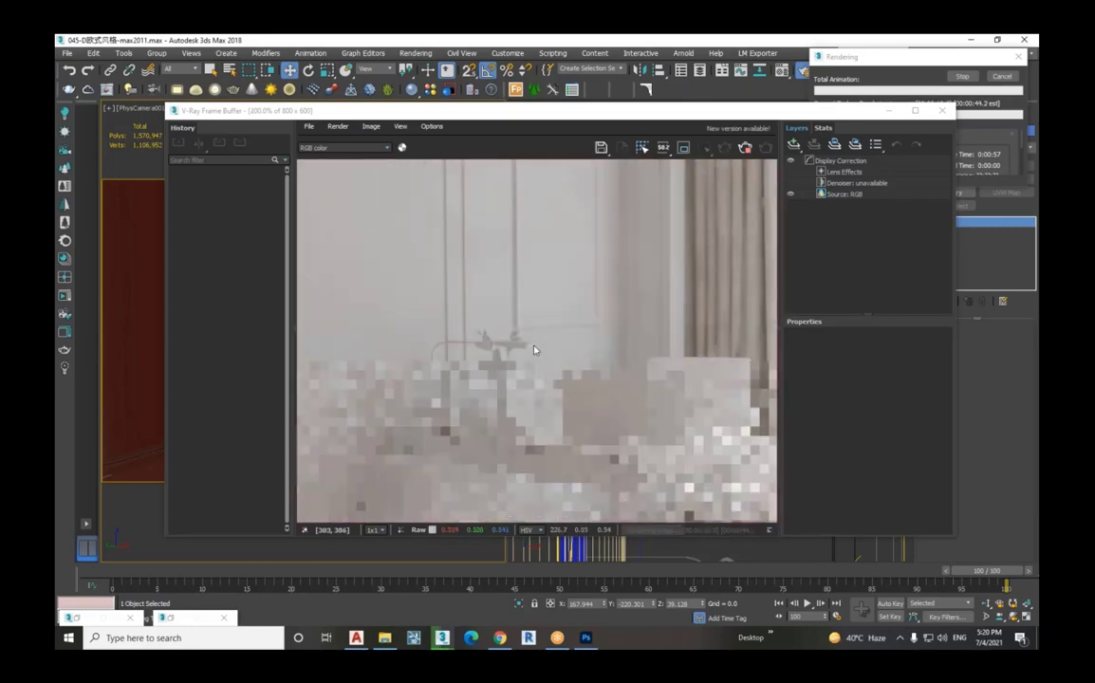
scroll(594, 379, down, 2)
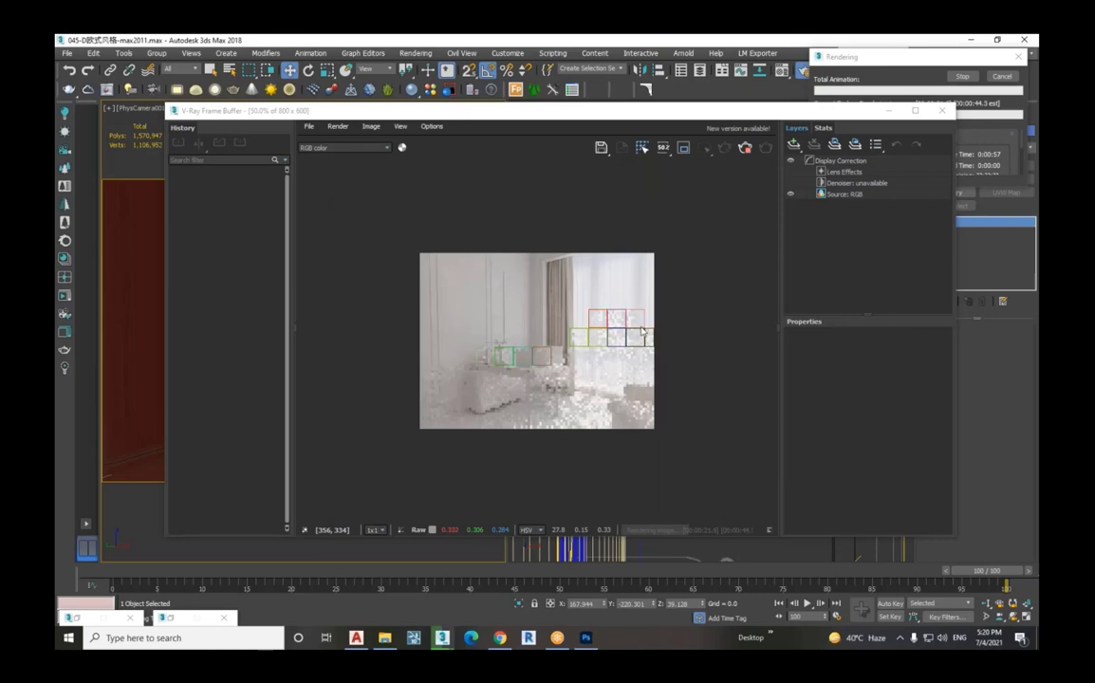
scroll(549, 387, up, 2)
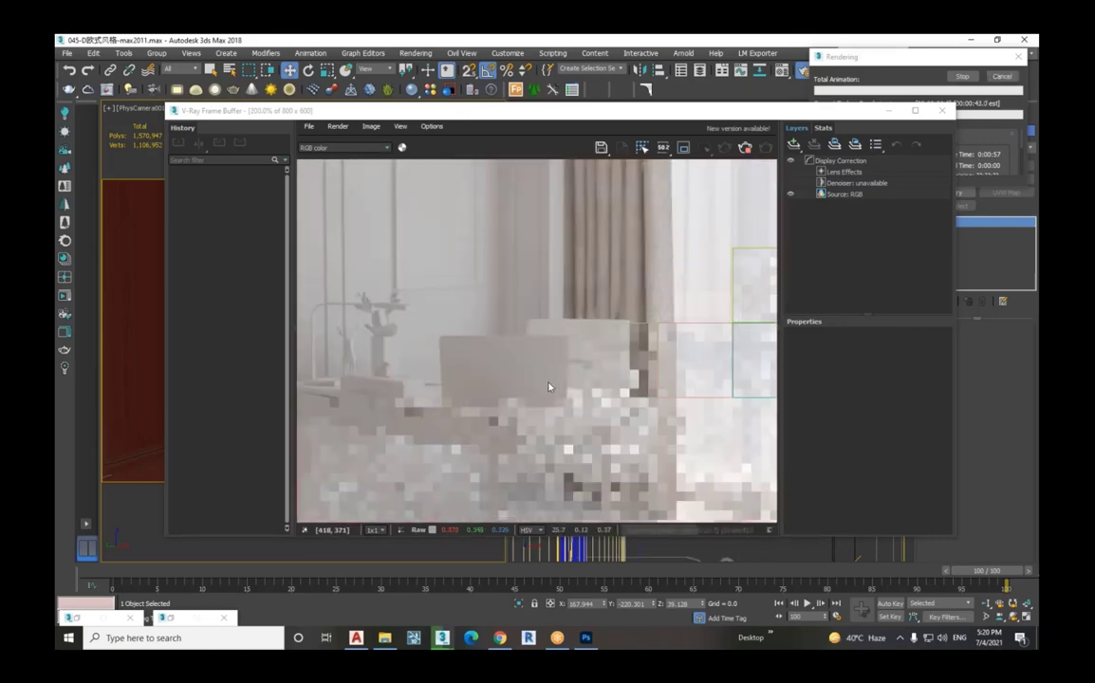
scroll(550, 384, down, 2)
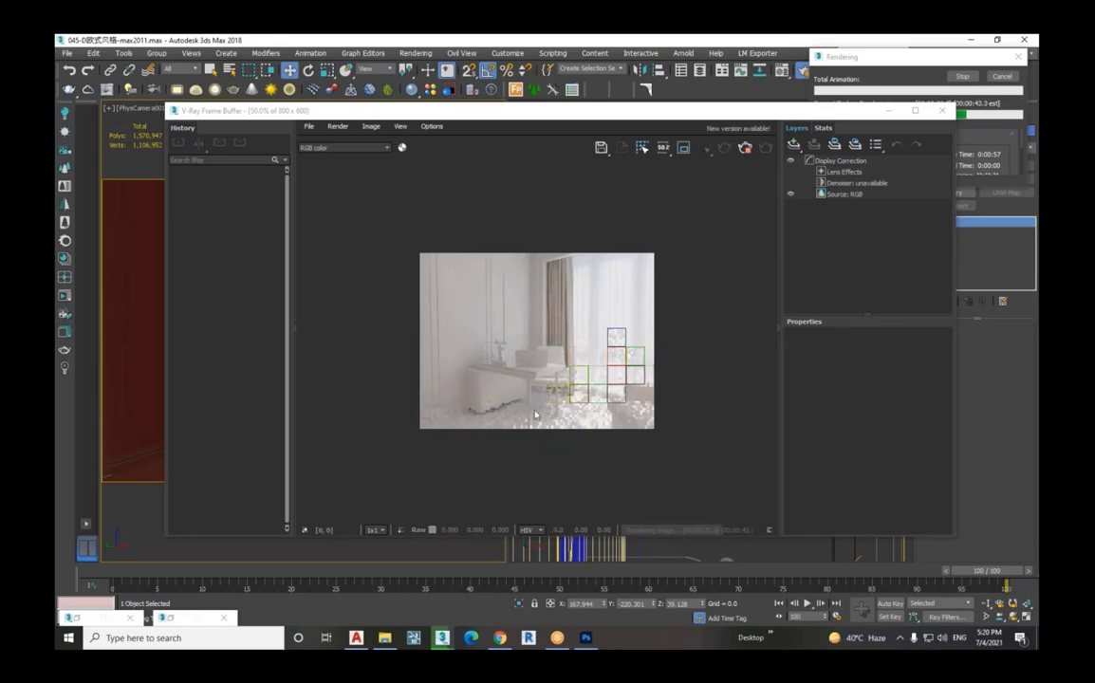
scroll(533, 410, up, 4)
scroll(549, 393, down, 2)
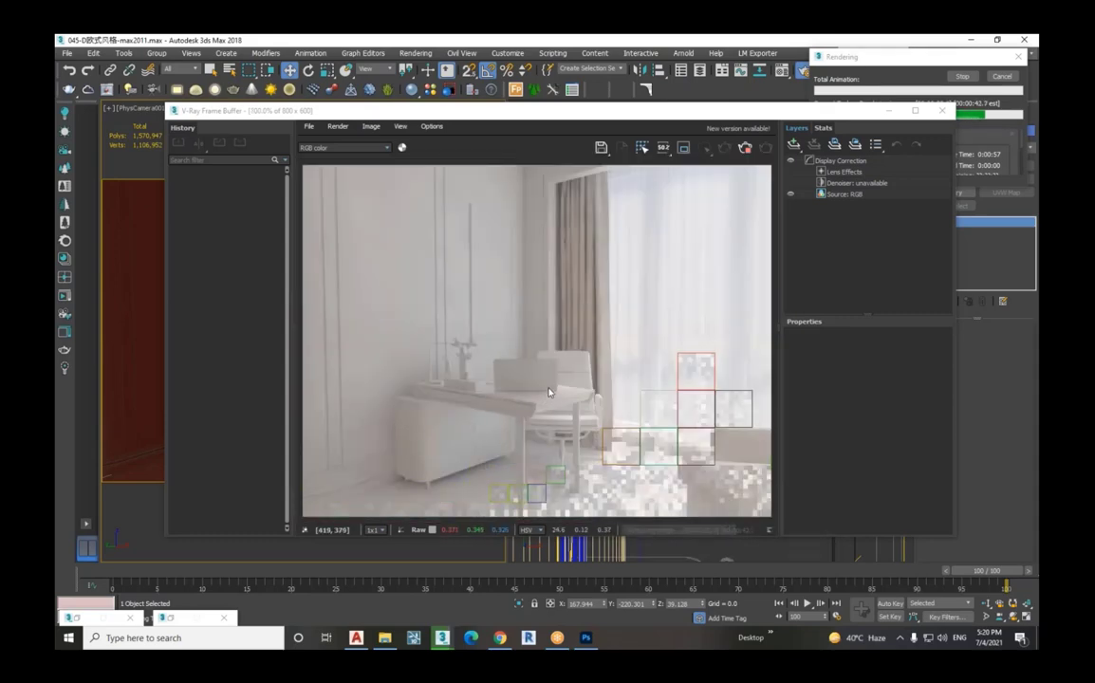
scroll(548, 393, down, 2)
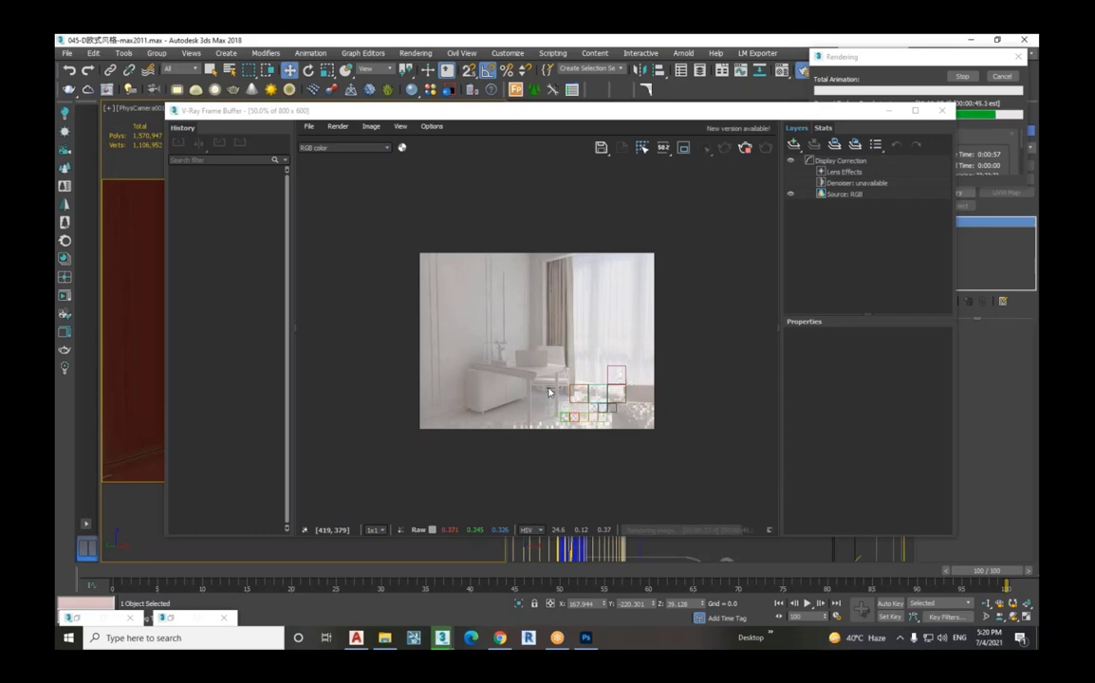
scroll(546, 389, up, 2)
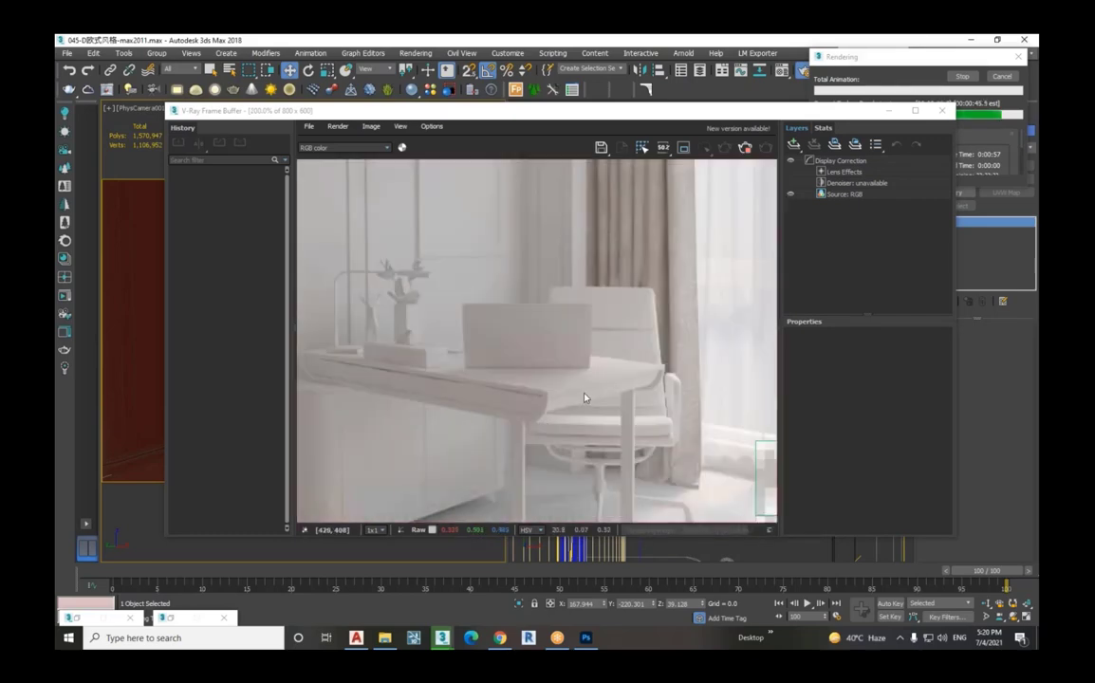
scroll(585, 399, down, 2)
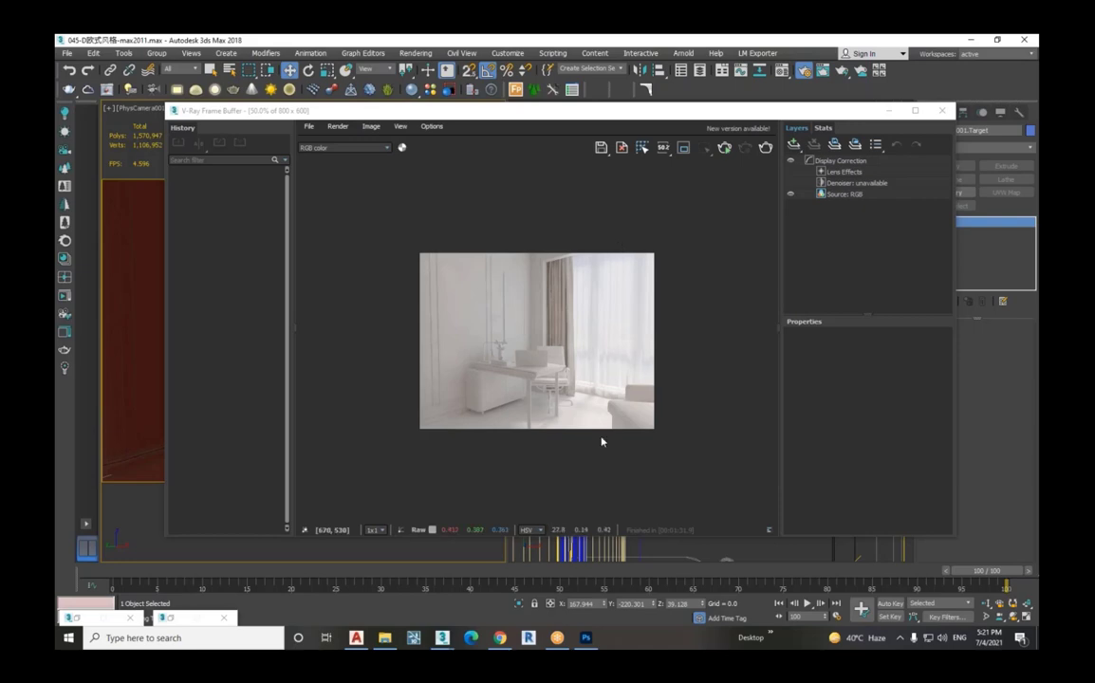
scroll(601, 441, up, 1)
scroll(558, 422, up, 1)
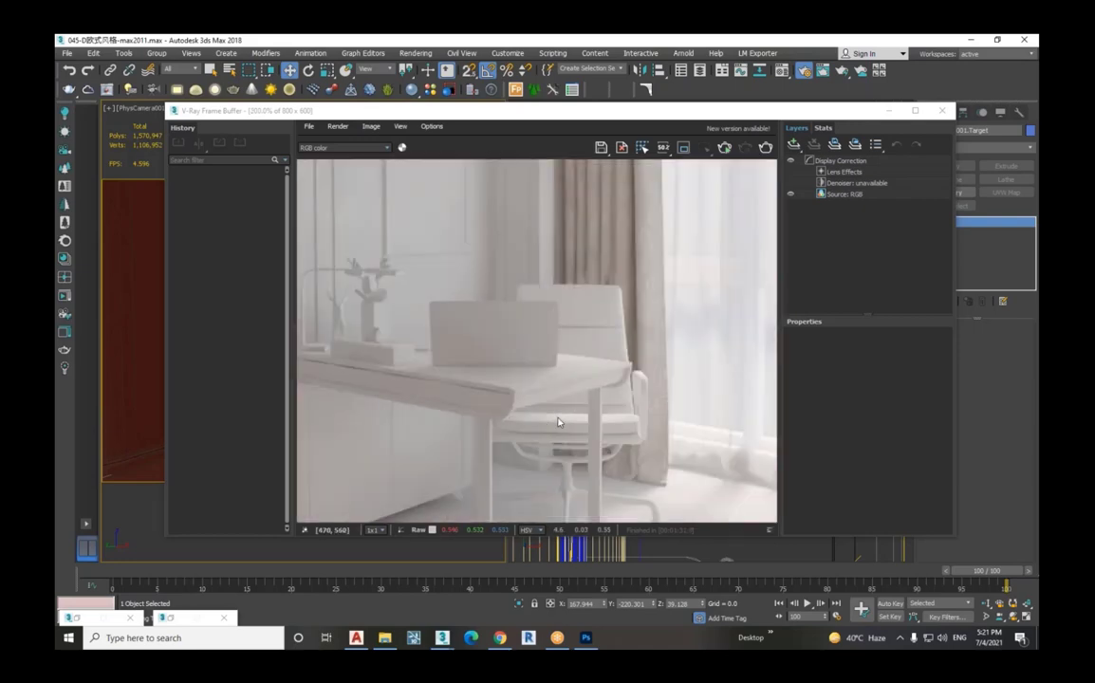
scroll(558, 423, down, 2)
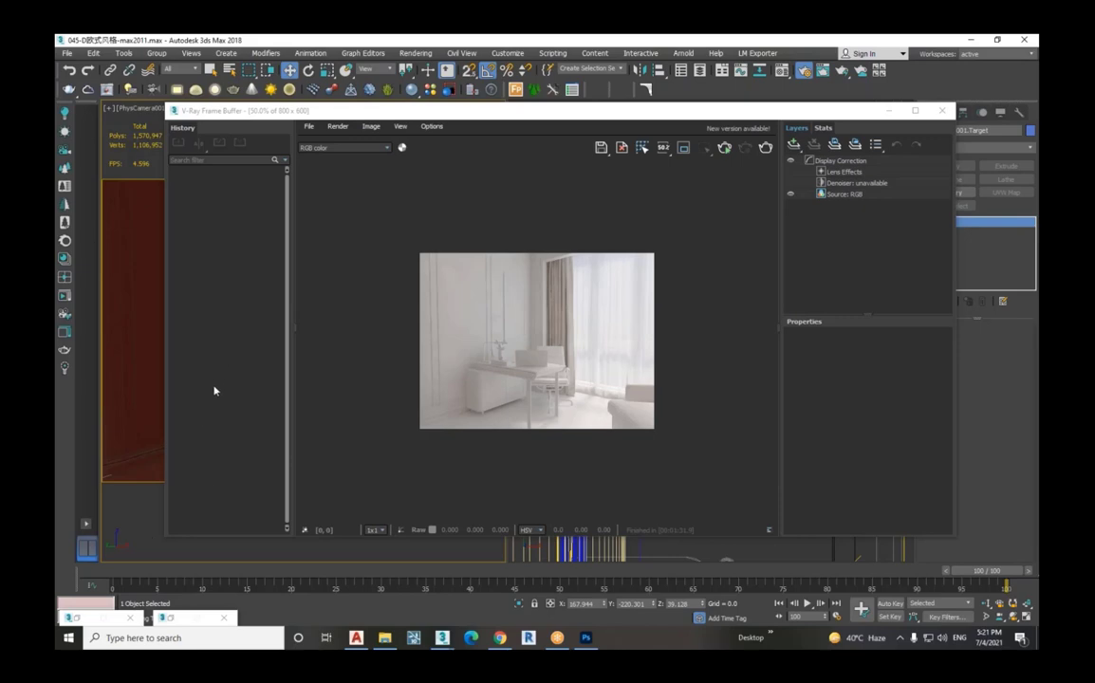
scroll(533, 427, up, 2)
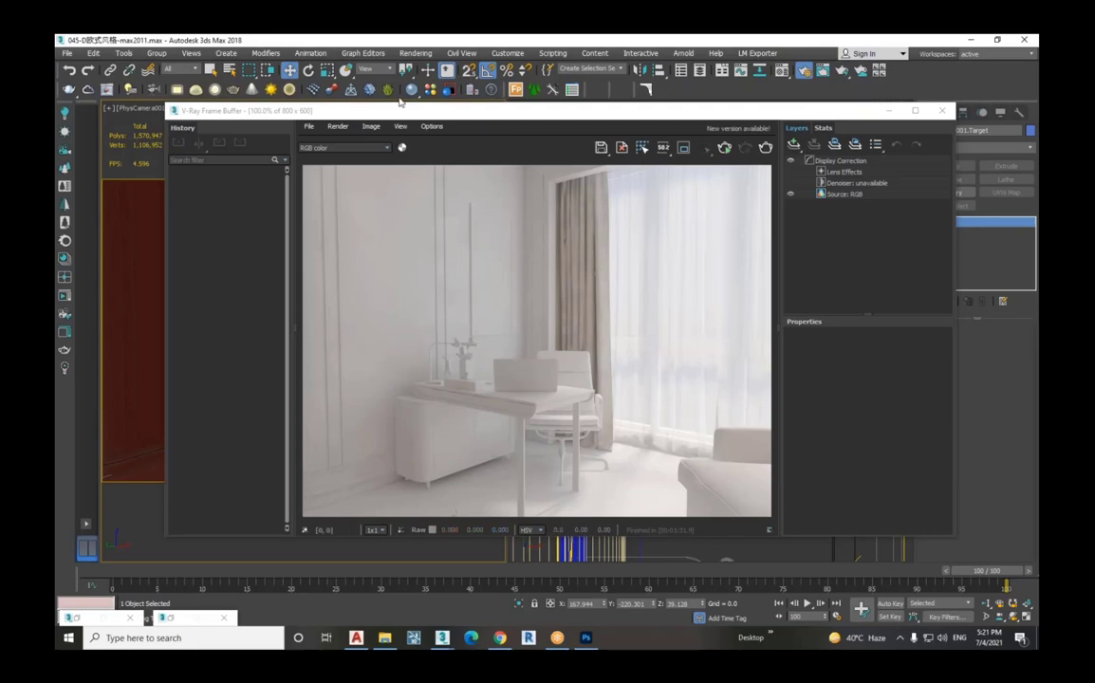
- Save the finished render from the frame buffer as OpenEXR file '03'
drag(403, 111, 475, 177)
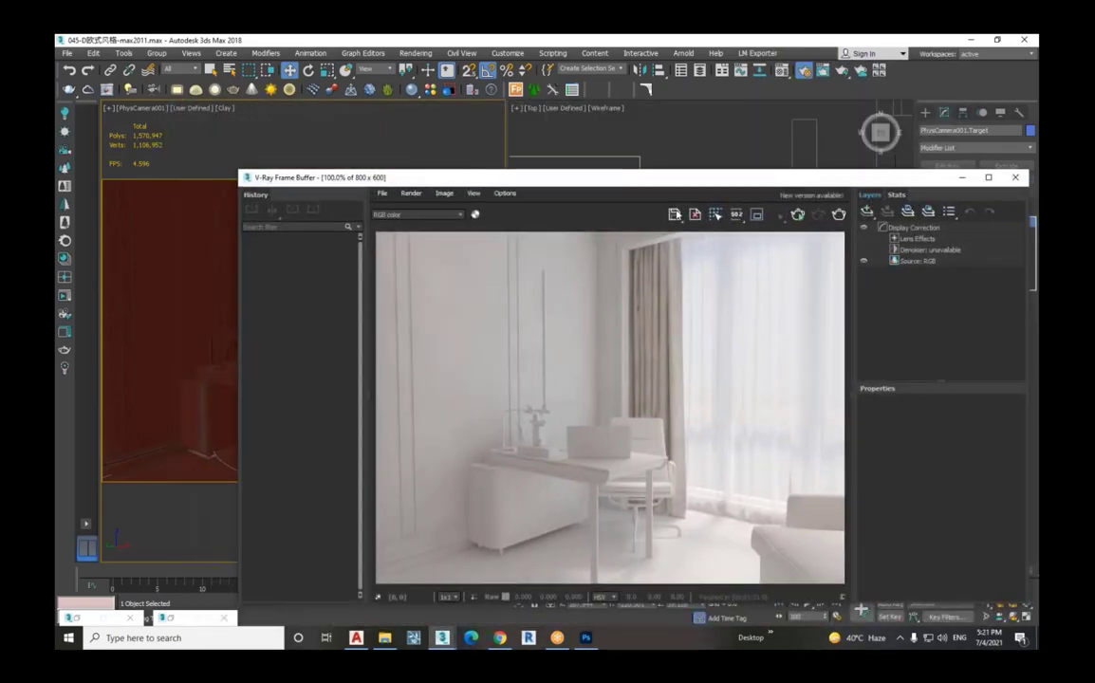
click(674, 215)
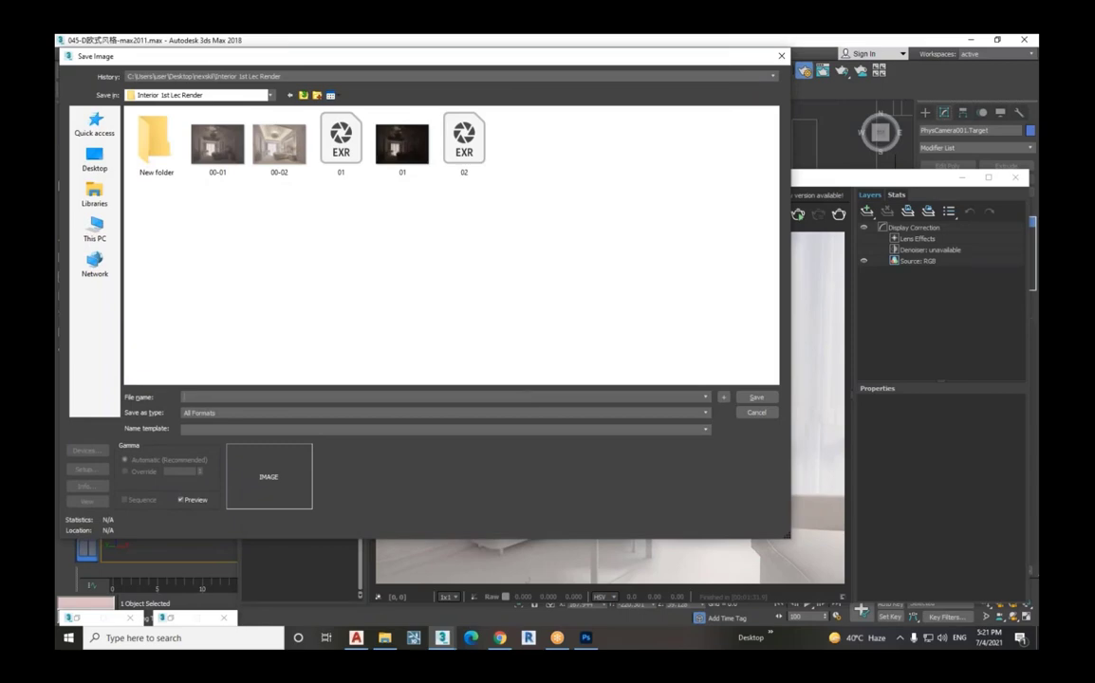
text(03)
click(503, 415)
click(472, 460)
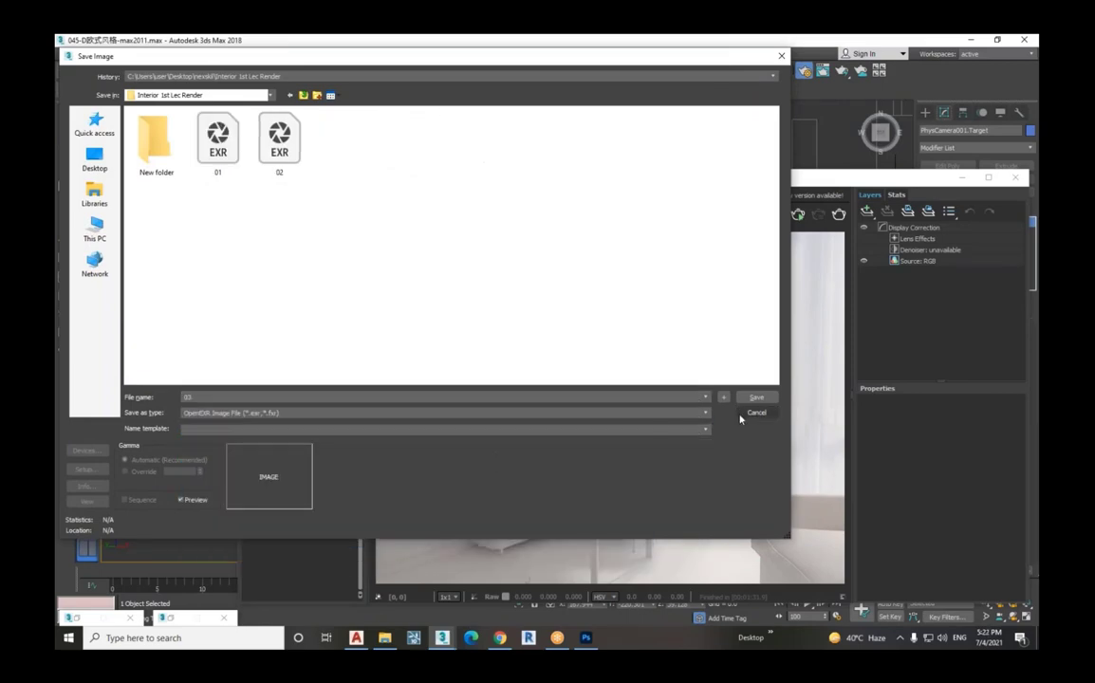
click(756, 397)
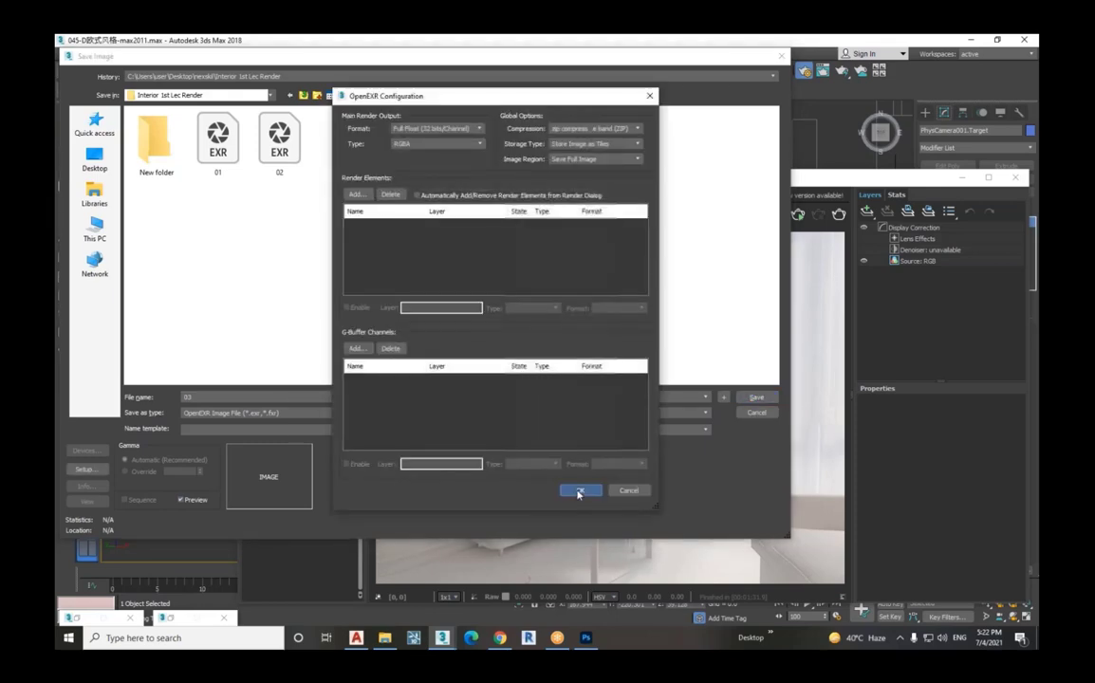
click(579, 491)
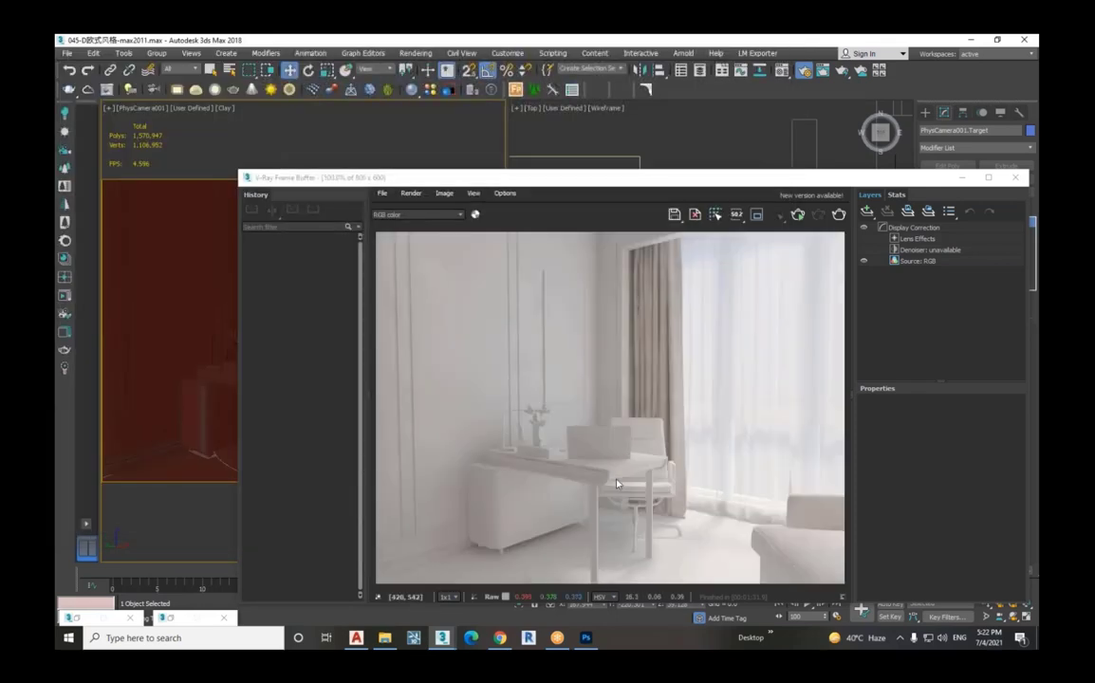
drag(696, 178, 614, 127)
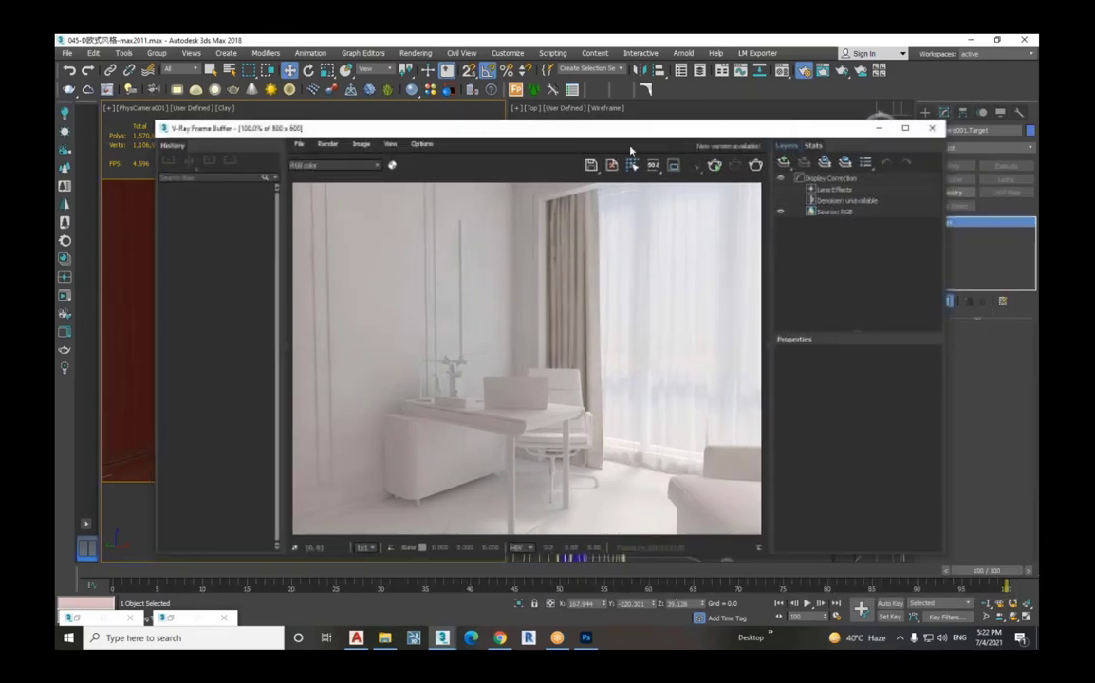
scroll(641, 475, down, 2)
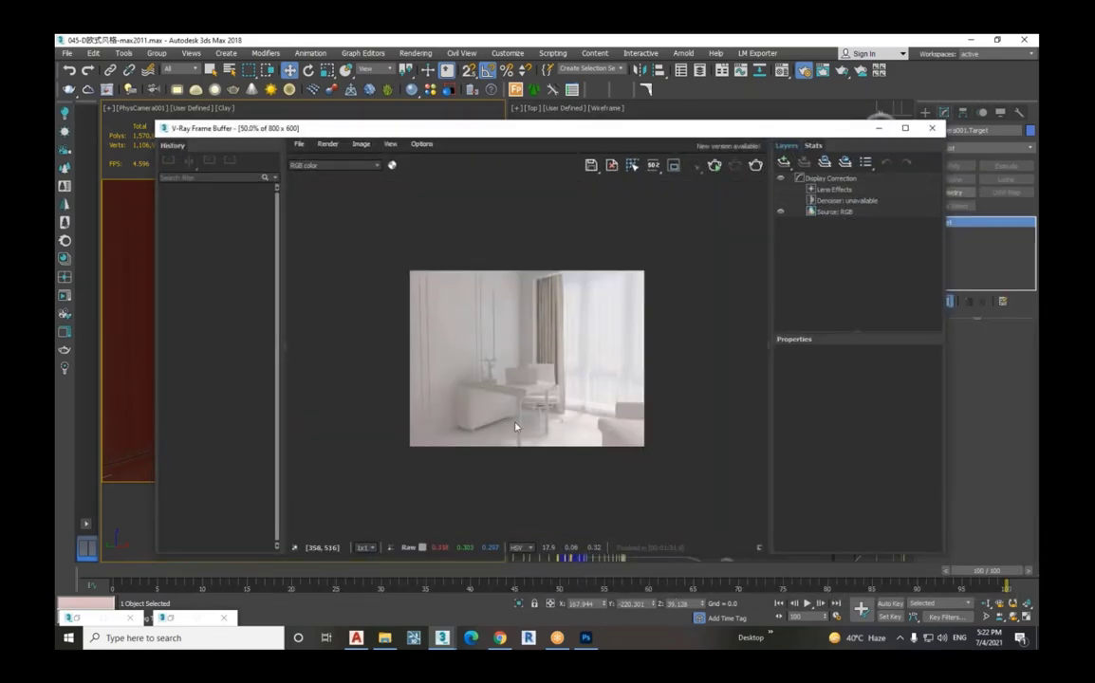
scroll(515, 427, up, 2)
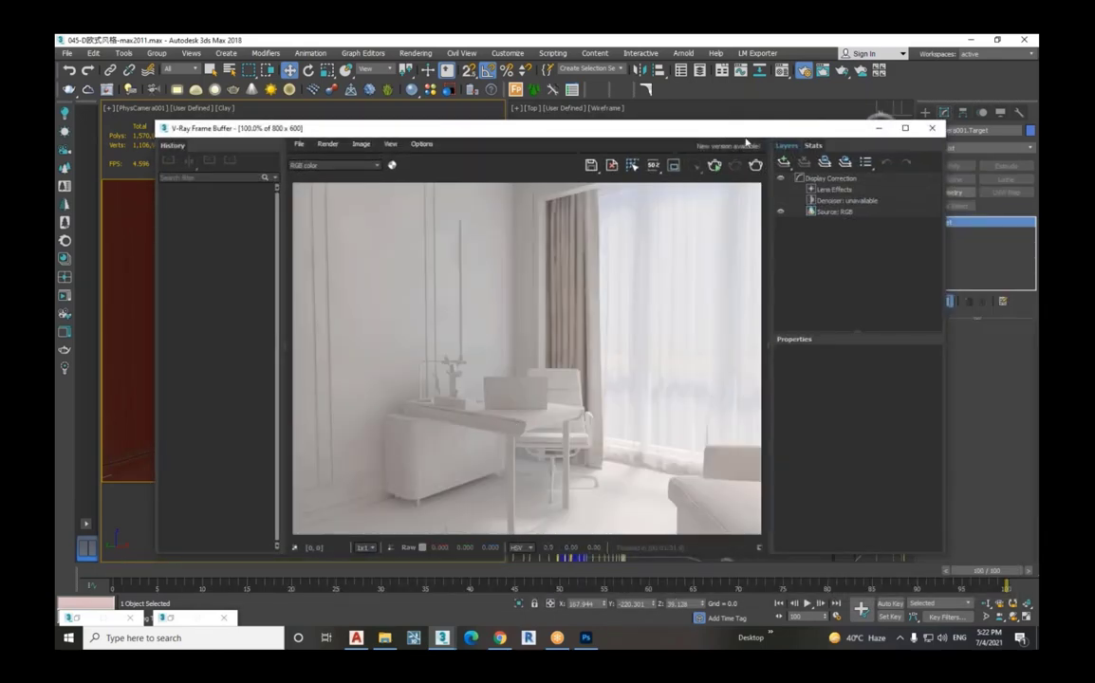
mouse_move(732, 148)
mouse_down()
mouse_move(748, 235)
mouse_move(785, 109)
mouse_up()
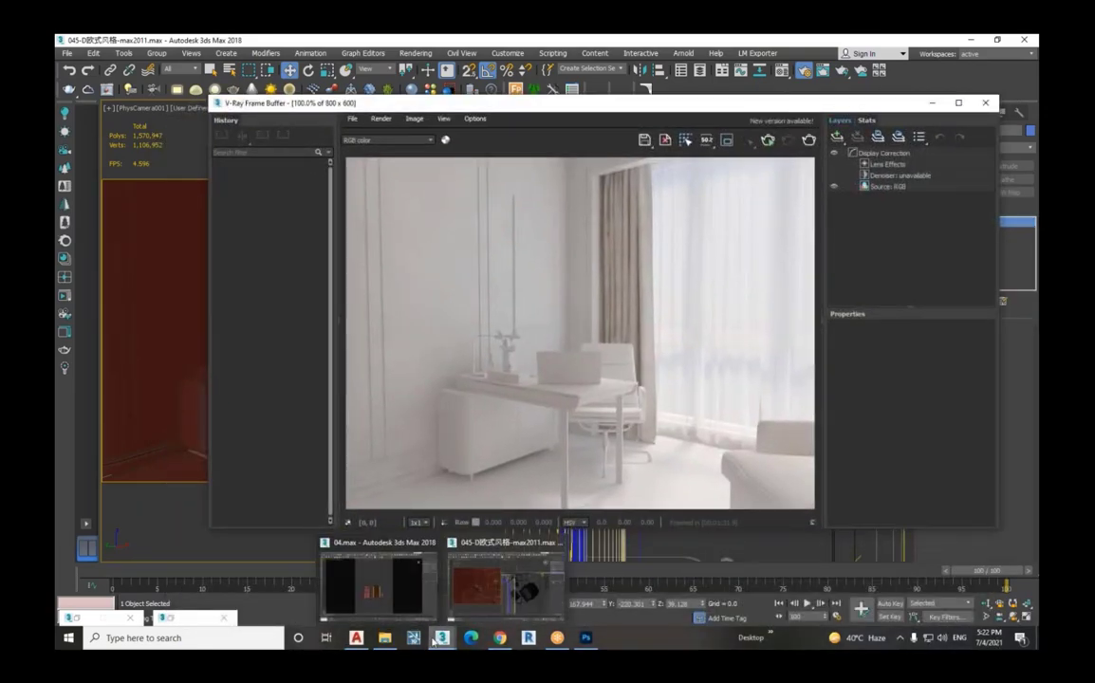
click(415, 54)
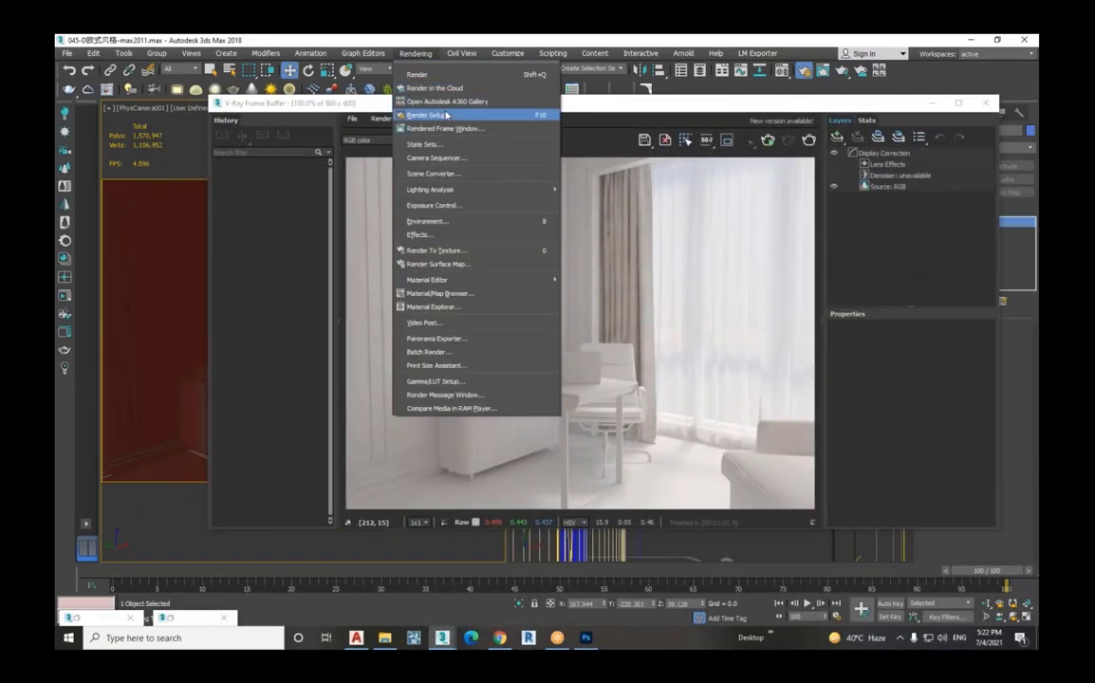
click(418, 74)
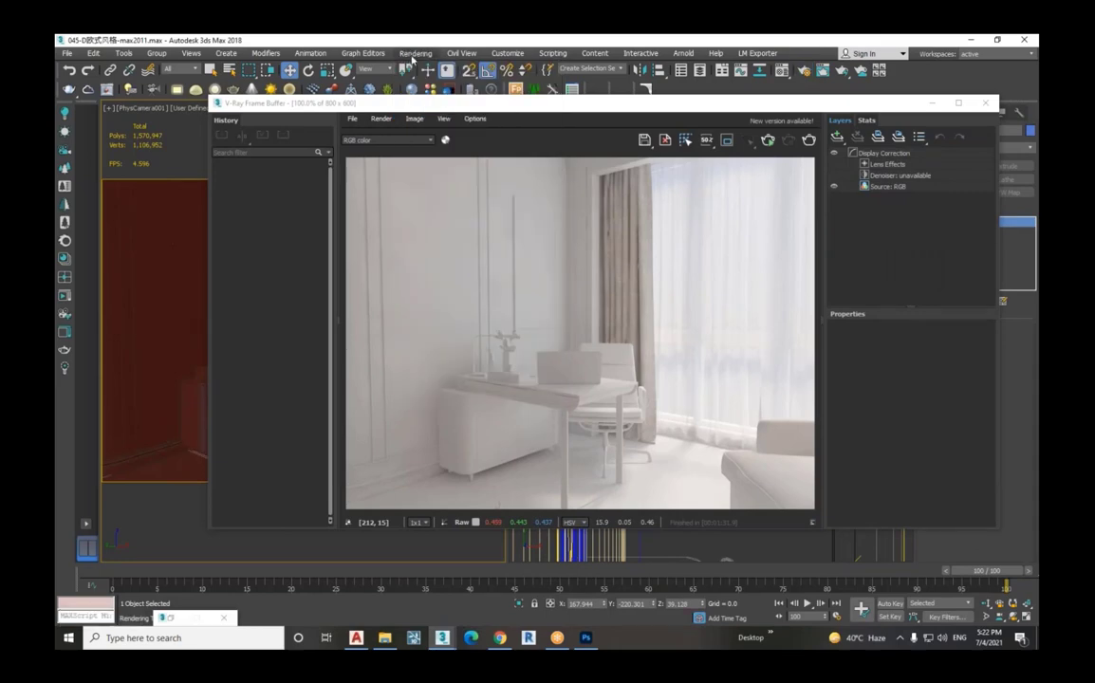
click(415, 54)
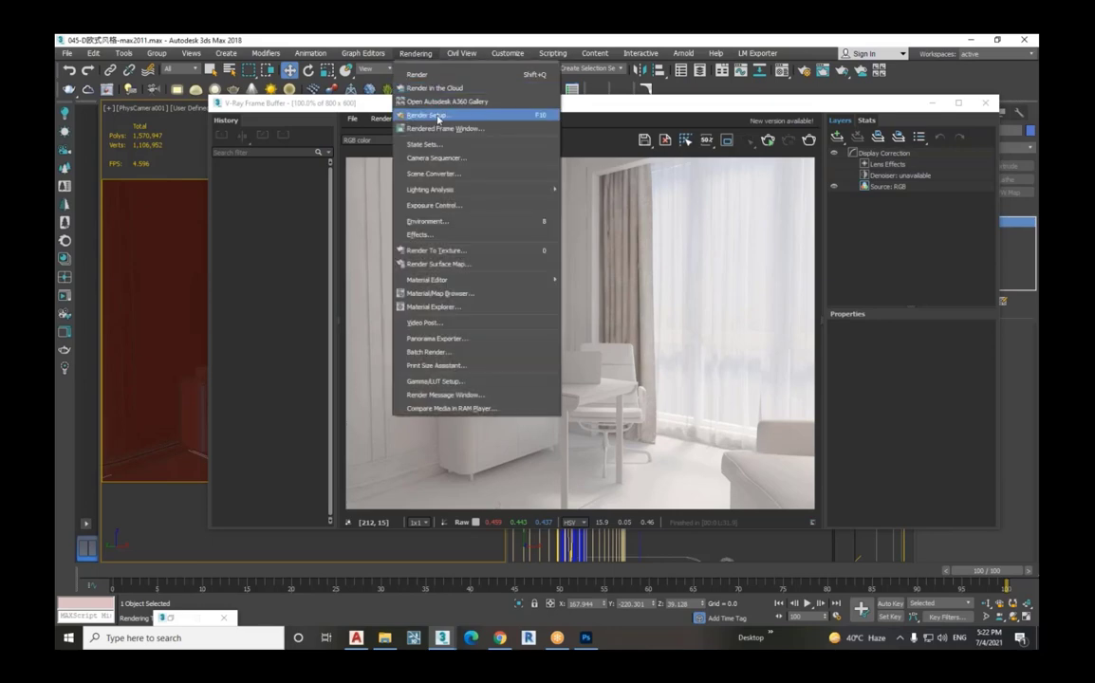
click(446, 115)
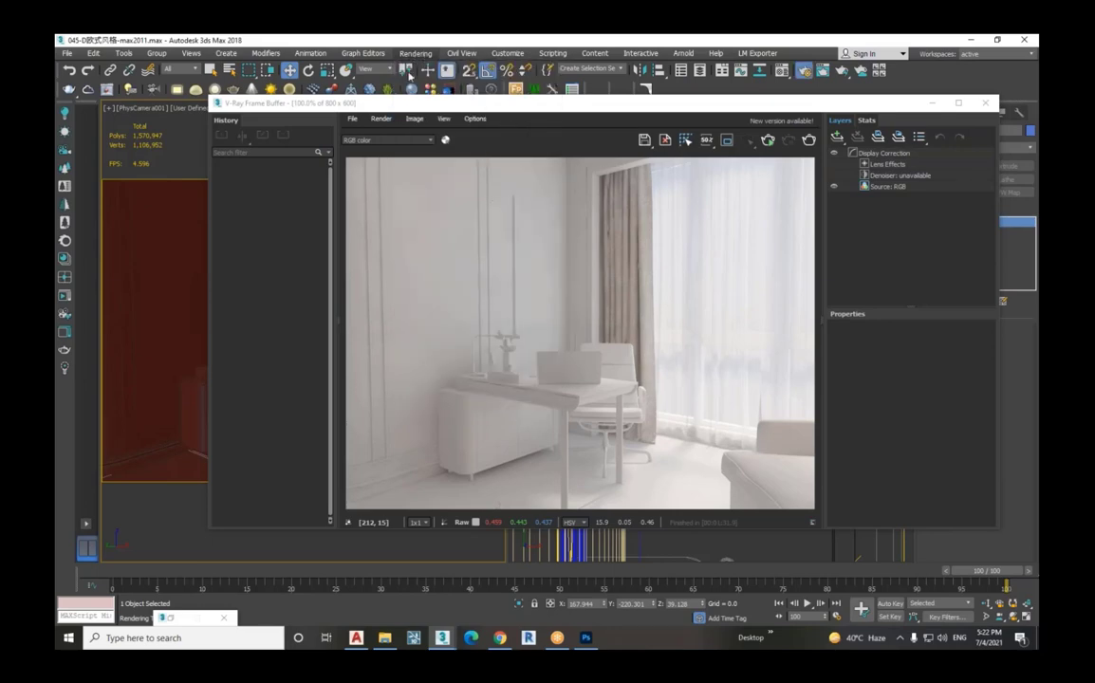
- Uncheck Override mtl in V-Ray Global switches and re-render the camera view with real materials
key(F10)
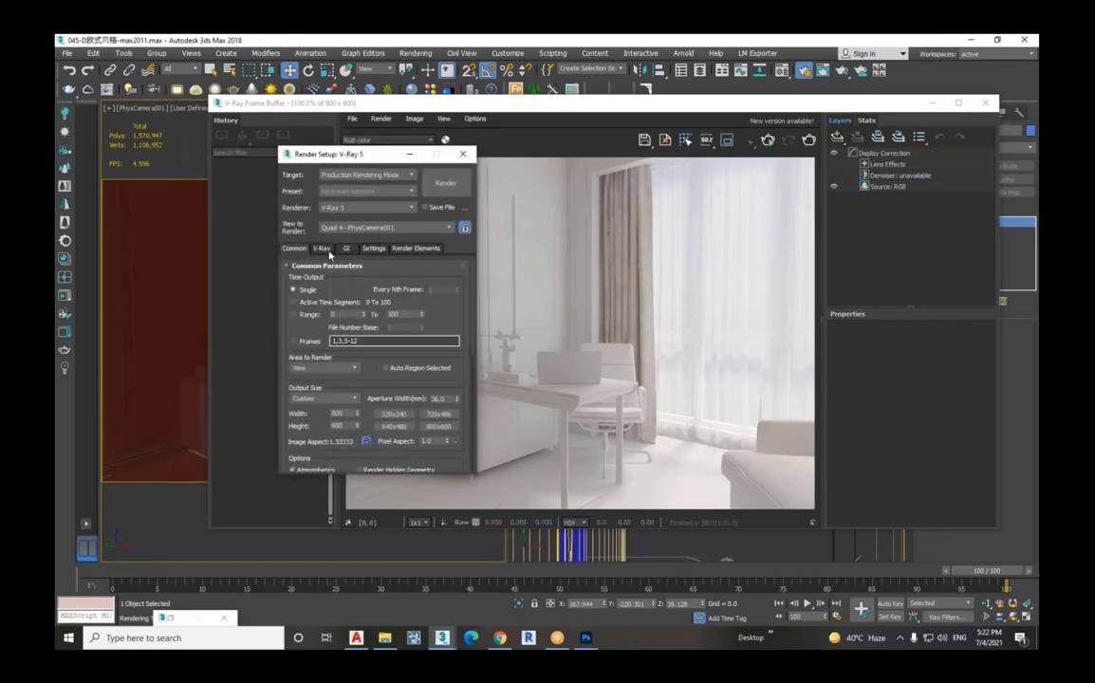
click(327, 249)
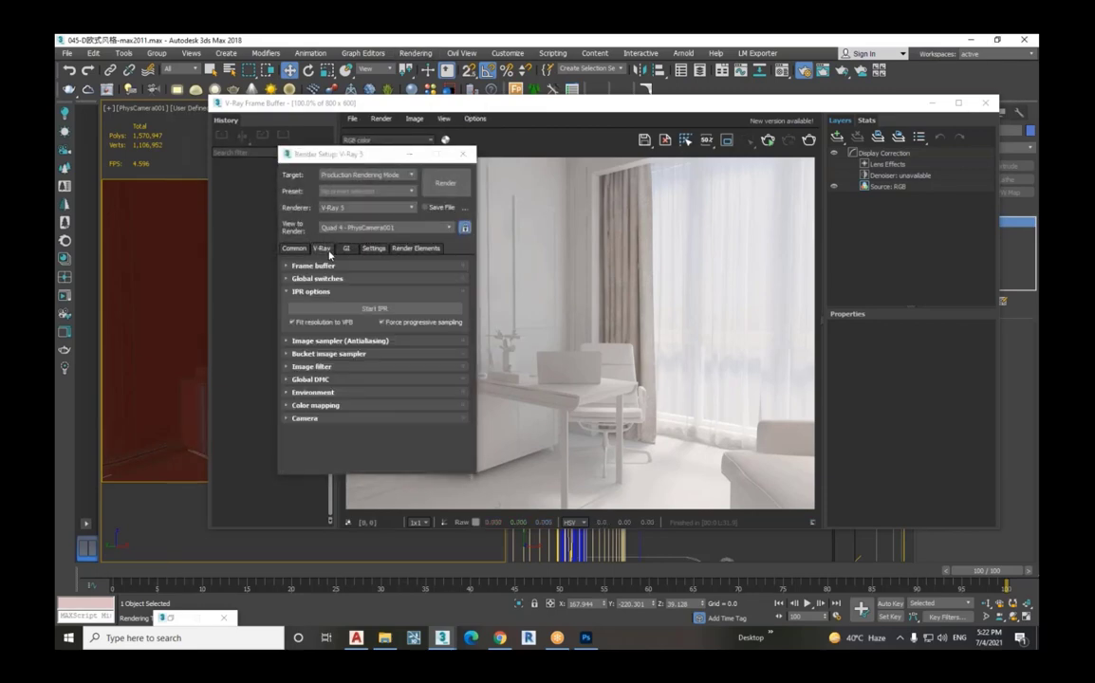
click(315, 279)
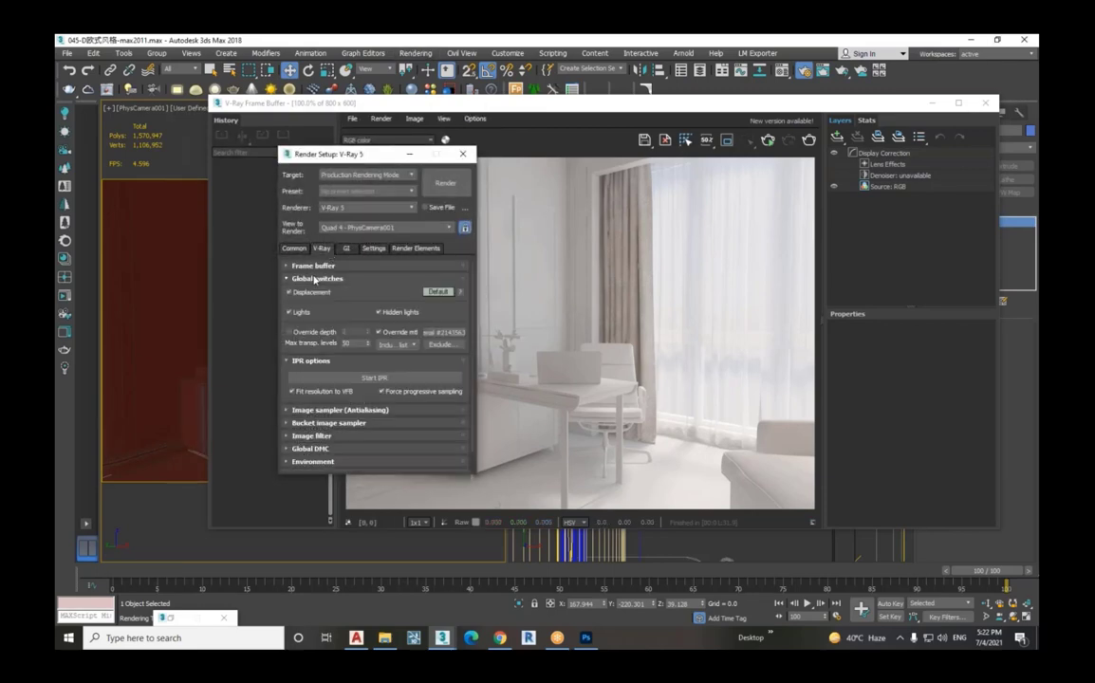
click(379, 332)
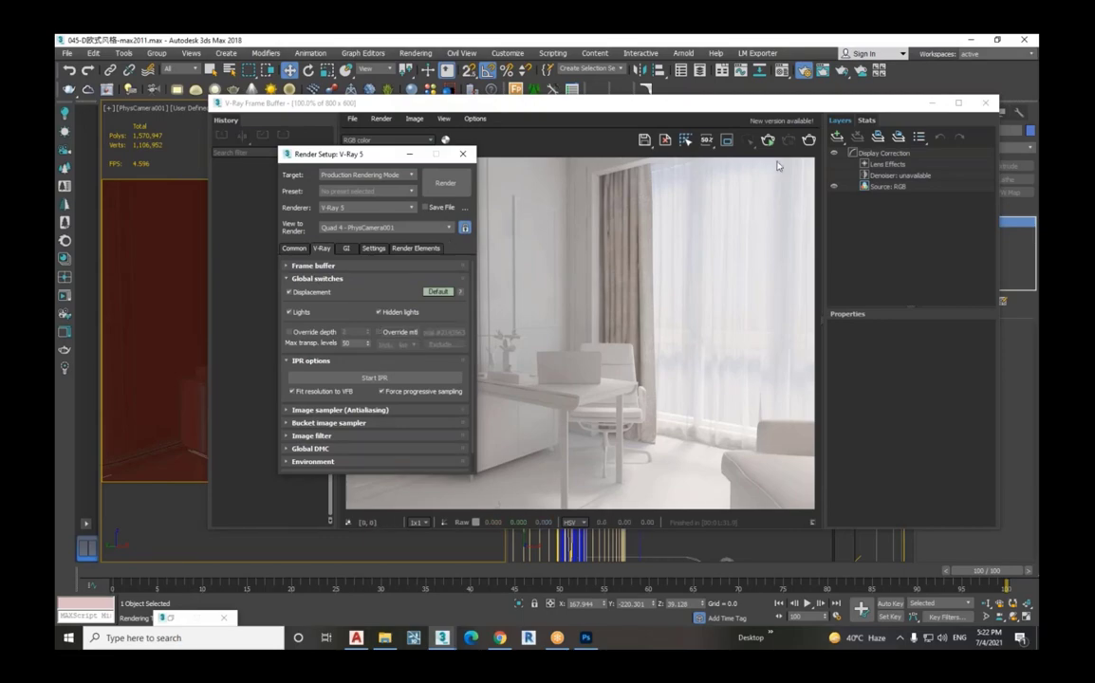
click(805, 140)
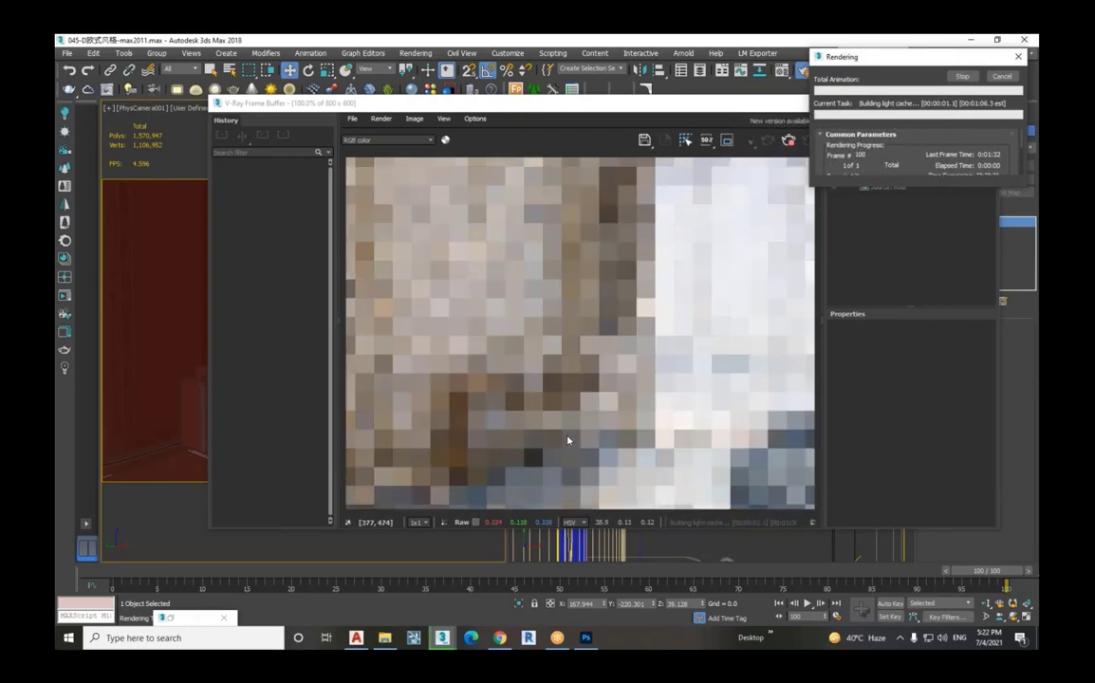
scroll(568, 440, down, 2)
scroll(560, 448, up, 2)
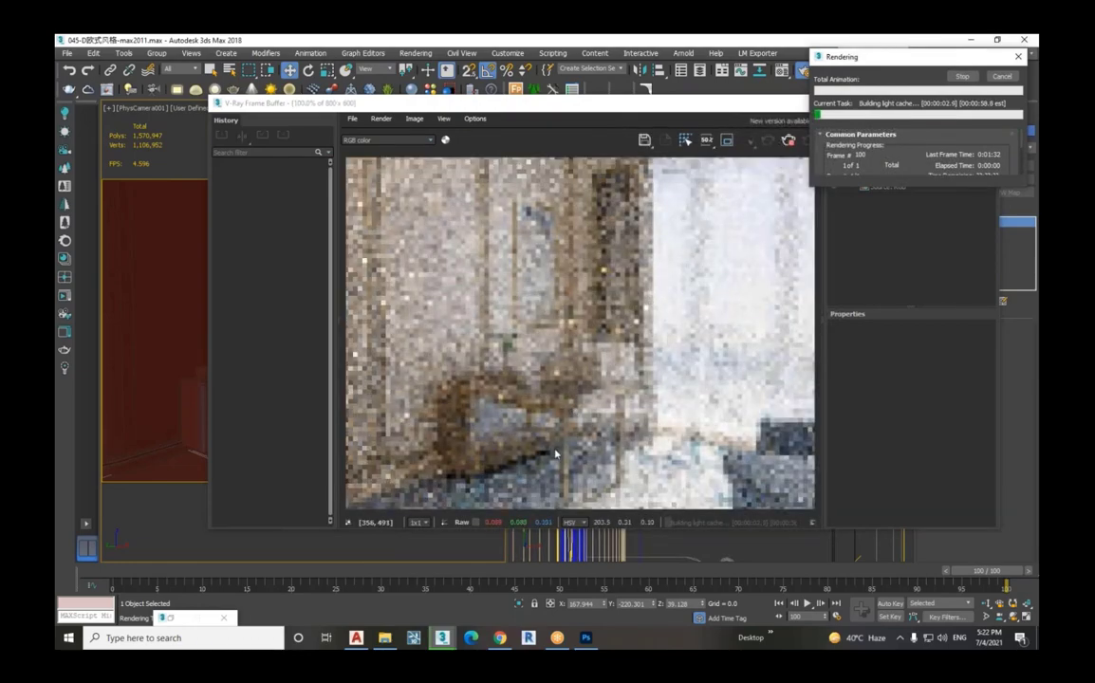
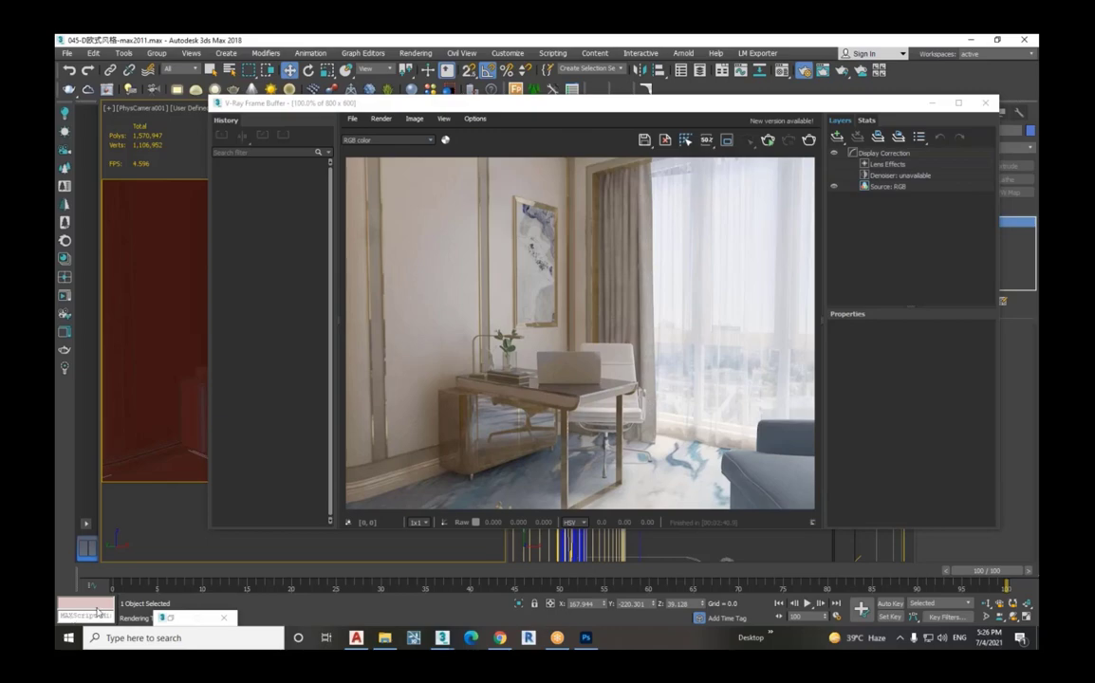
- Zoom over the finished study-room render in the V-Ray Frame Buffer, then bring up its Save Image dialog
scroll(586, 431, down, 1)
scroll(586, 432, up, 1)
scroll(568, 460, up, 1)
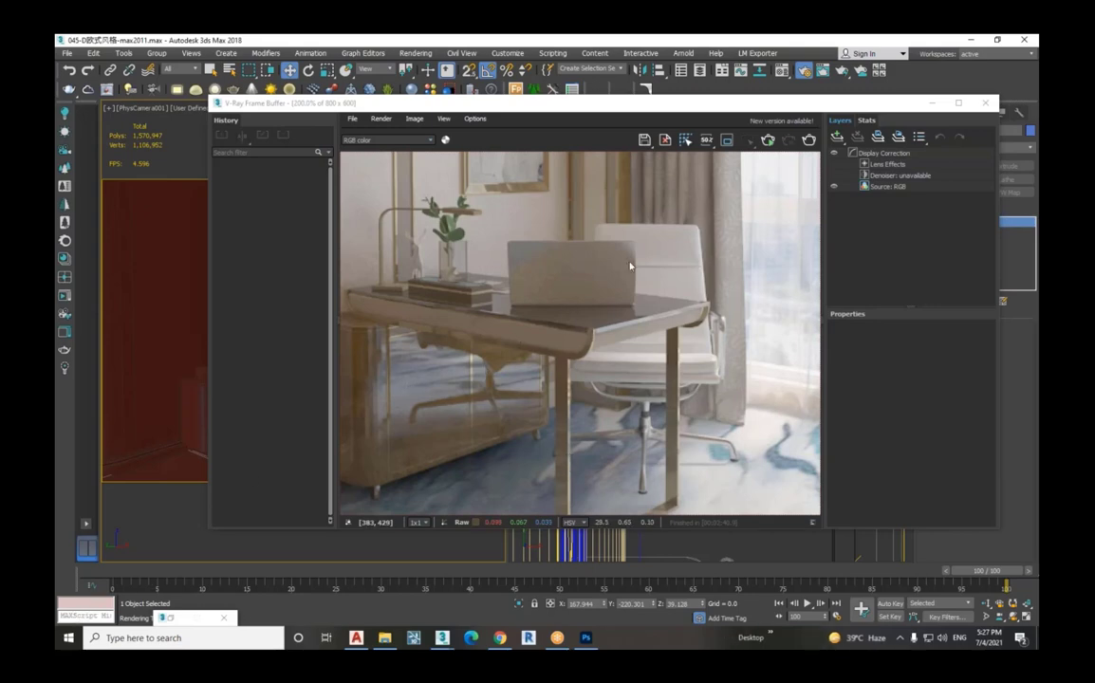
click(587, 133)
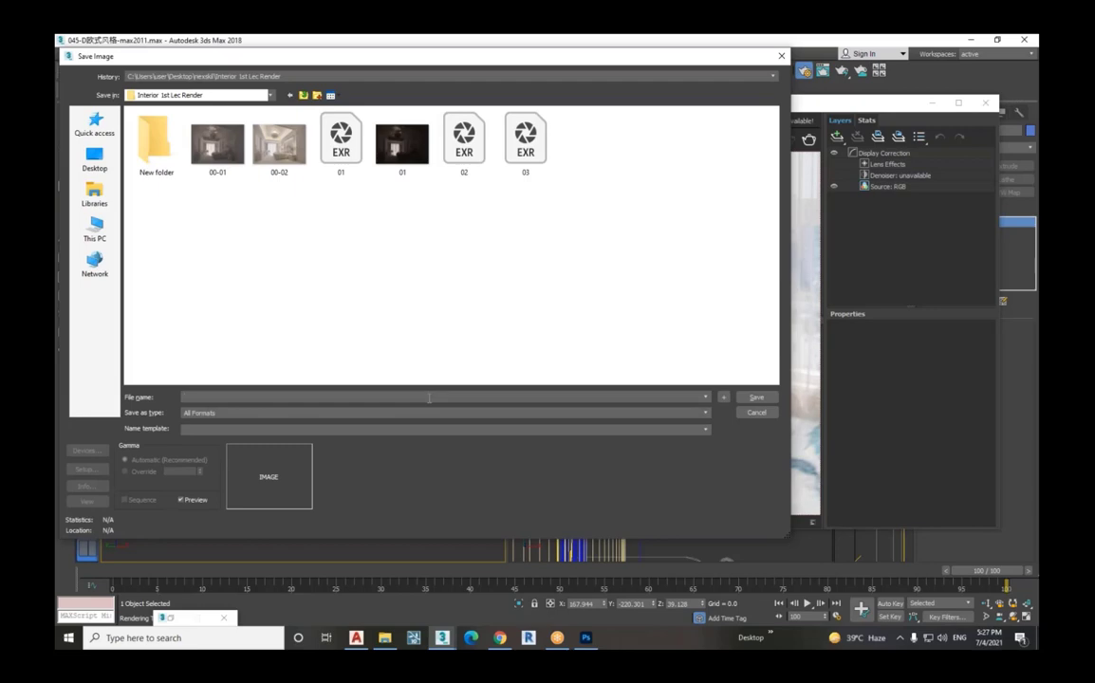
- Save the render as OpenEXR file '04', accepting the default EXR configuration
text(03)
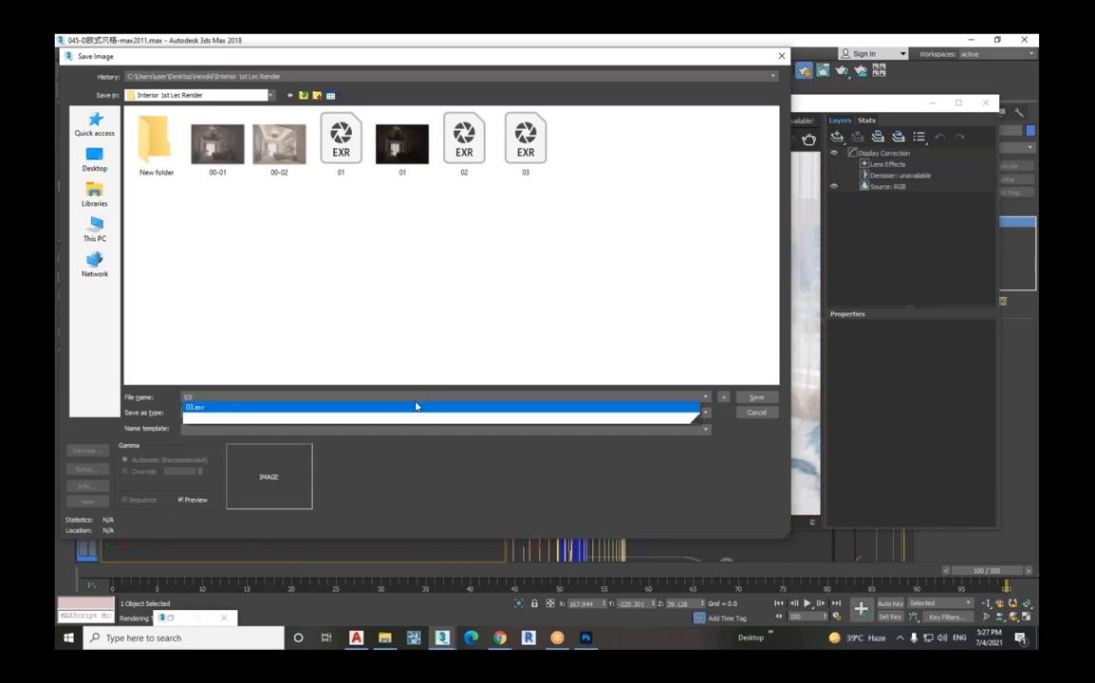
key(BackSpace)
text(5)
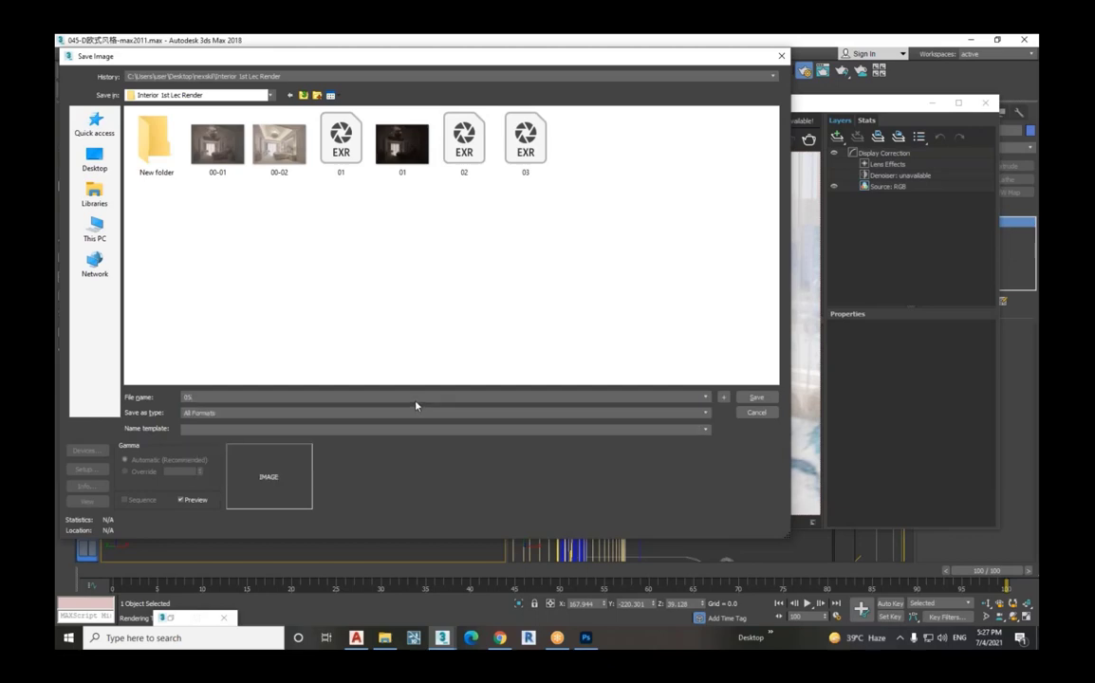
key(BackSpace)
text(4)
click(422, 413)
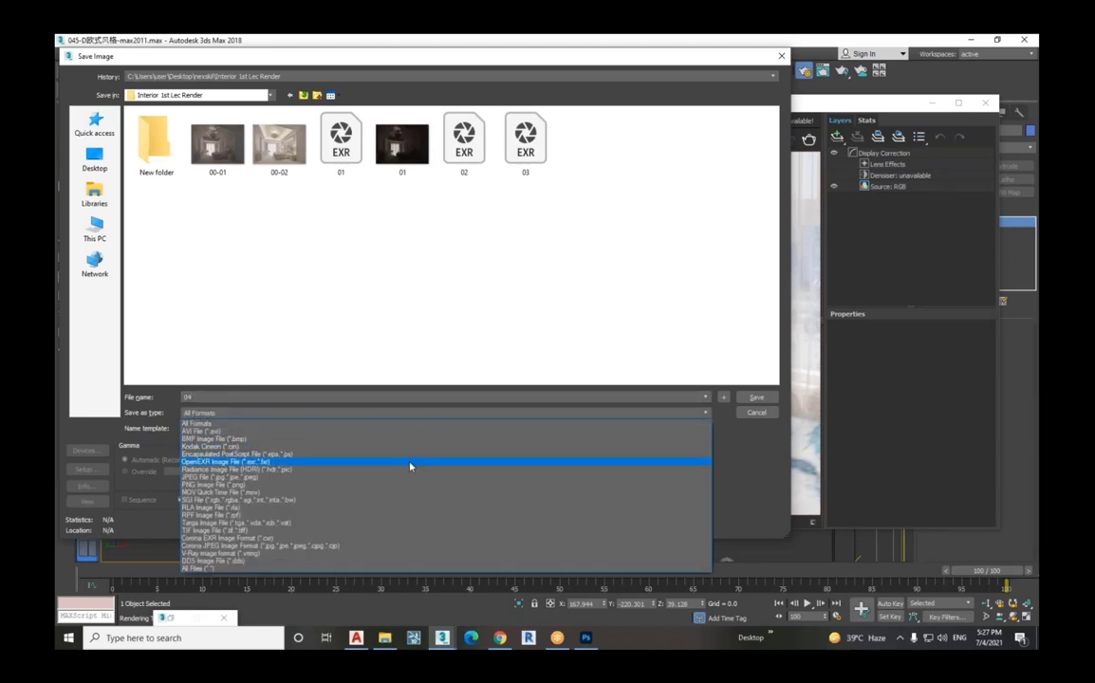
click(410, 463)
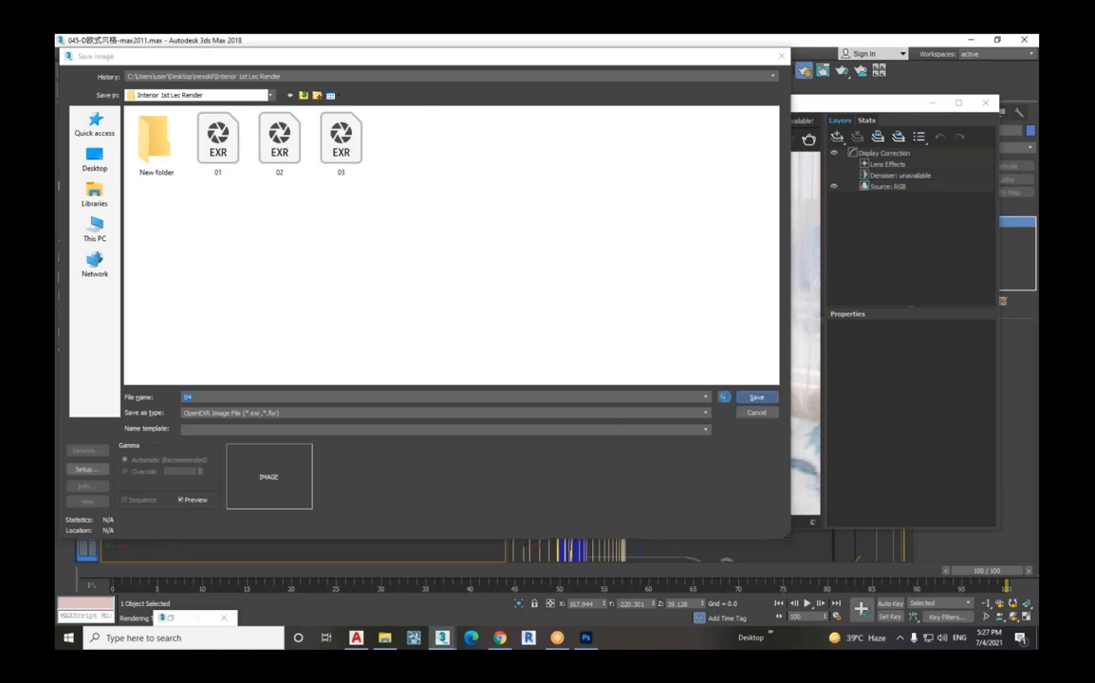
click(757, 397)
click(591, 491)
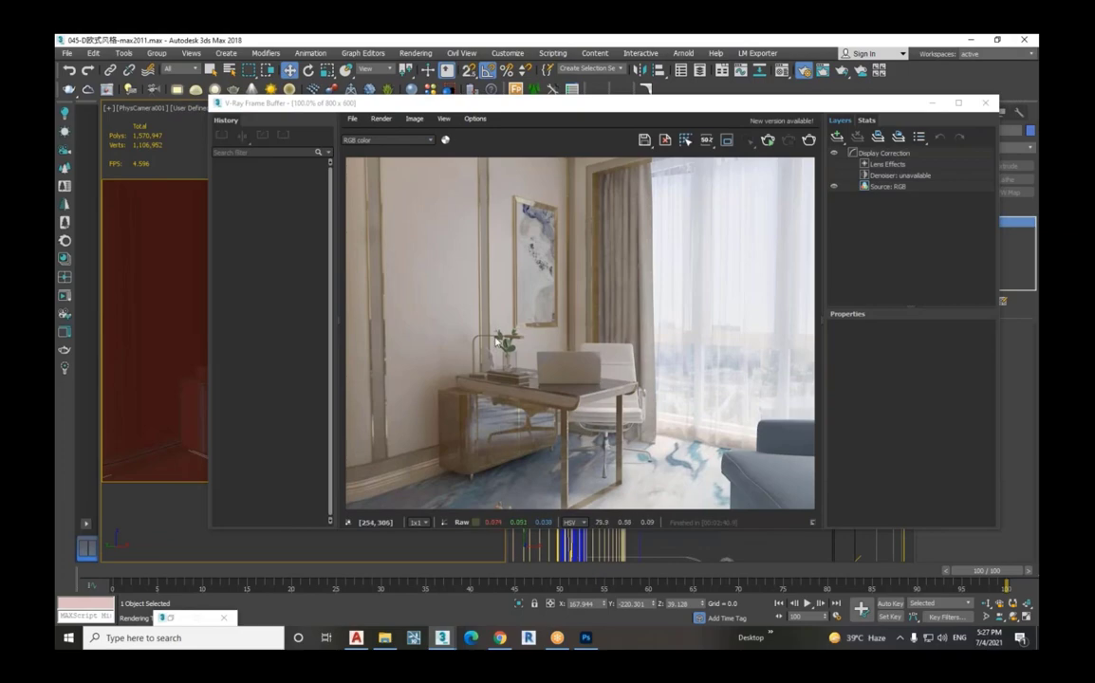
- In Render Setup's Common tab, change the output width so the size becomes 2080 × 1560
click(415, 54)
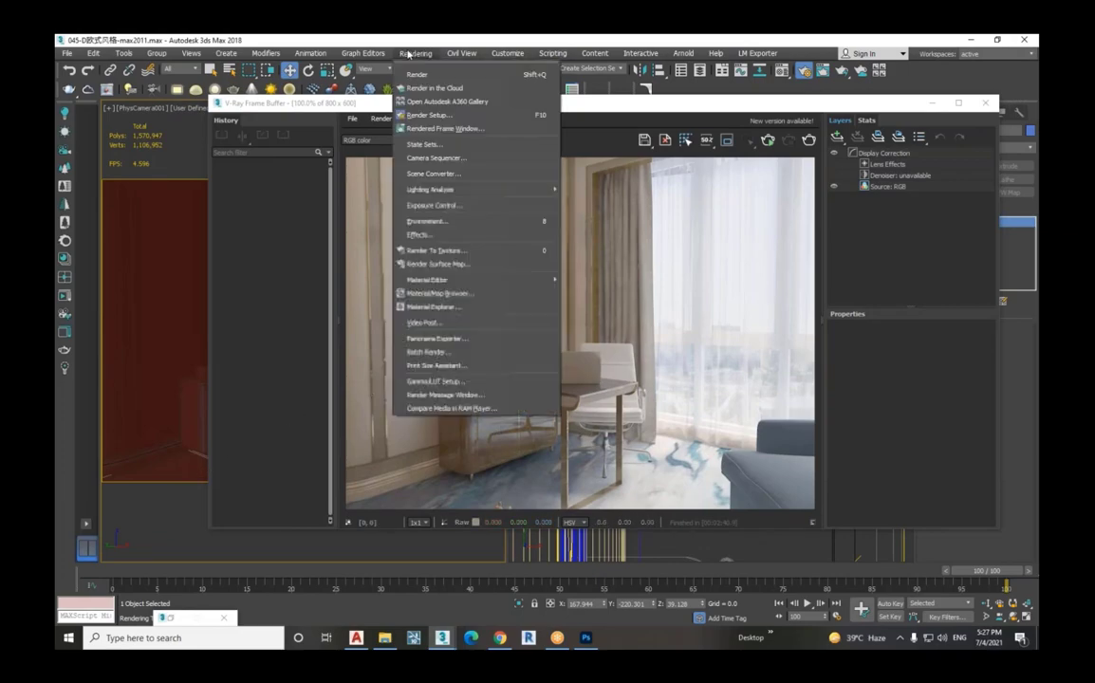
click(457, 115)
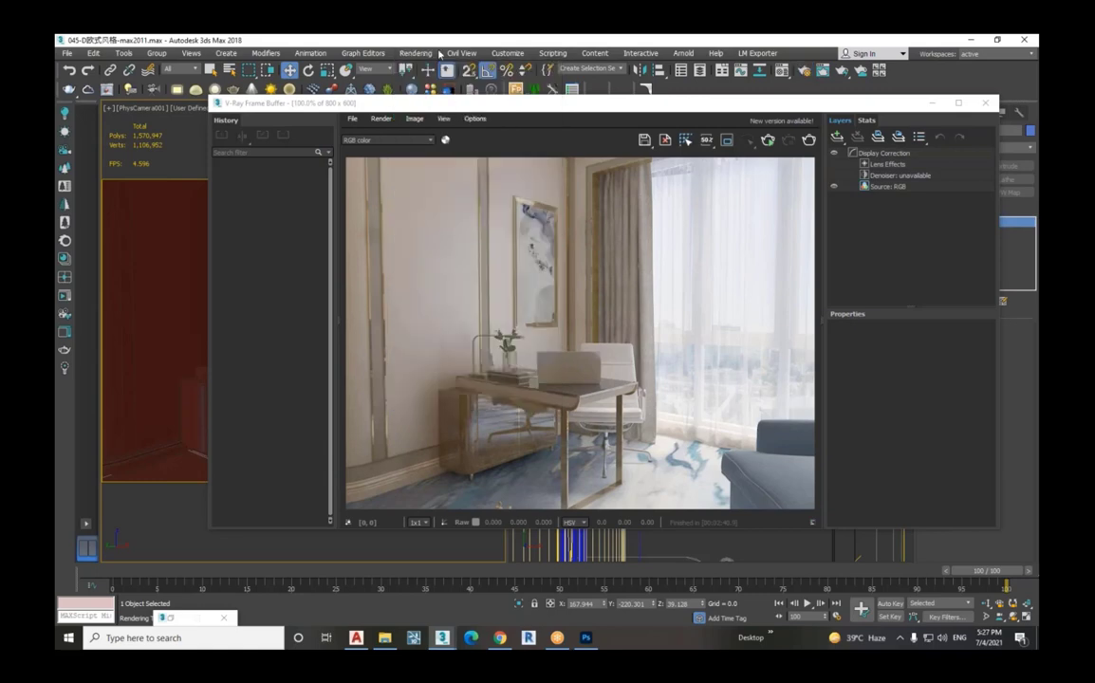
click(414, 53)
click(439, 115)
drag(342, 155, 458, 133)
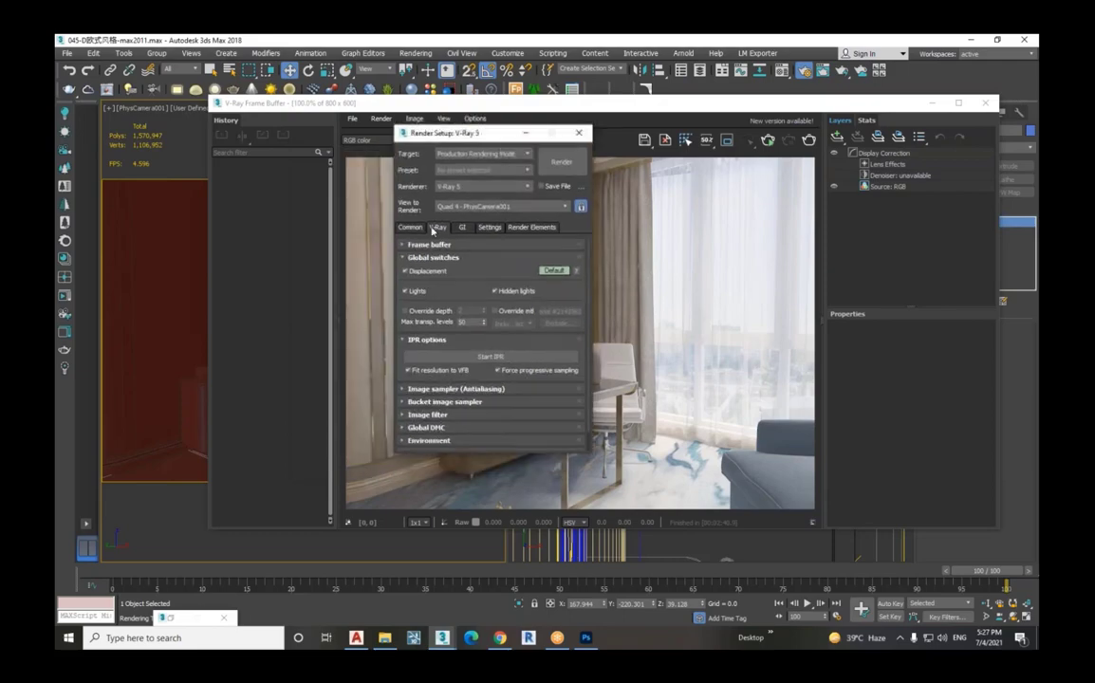
click(409, 228)
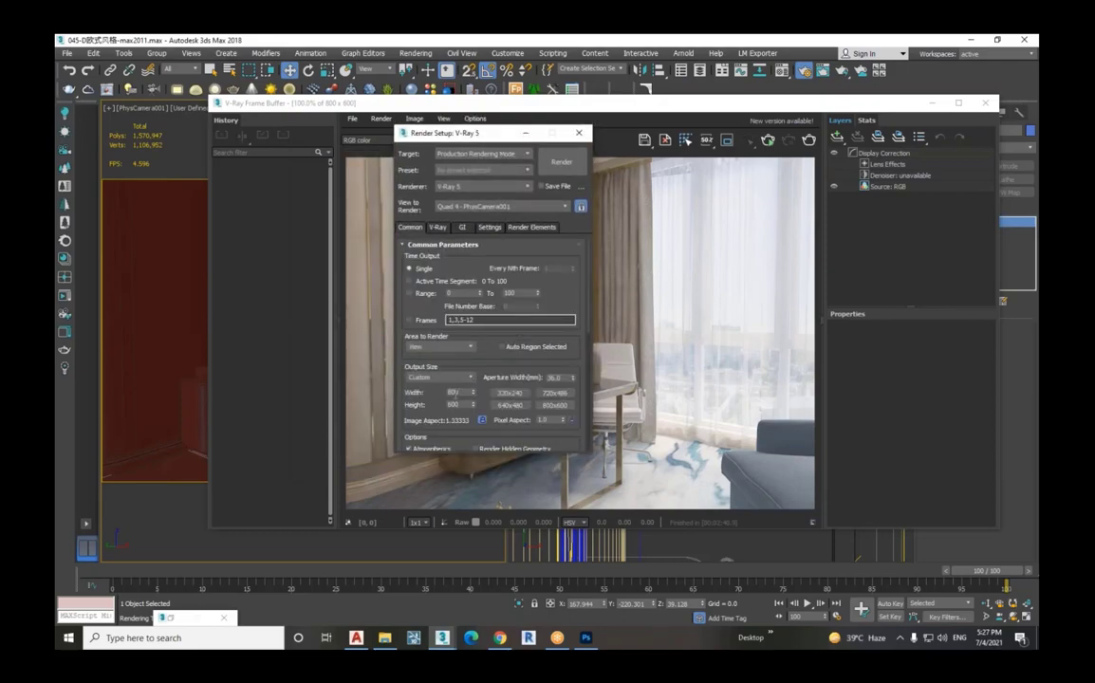
click(459, 393)
drag(459, 393, 443, 395)
text(30)
key(Return)
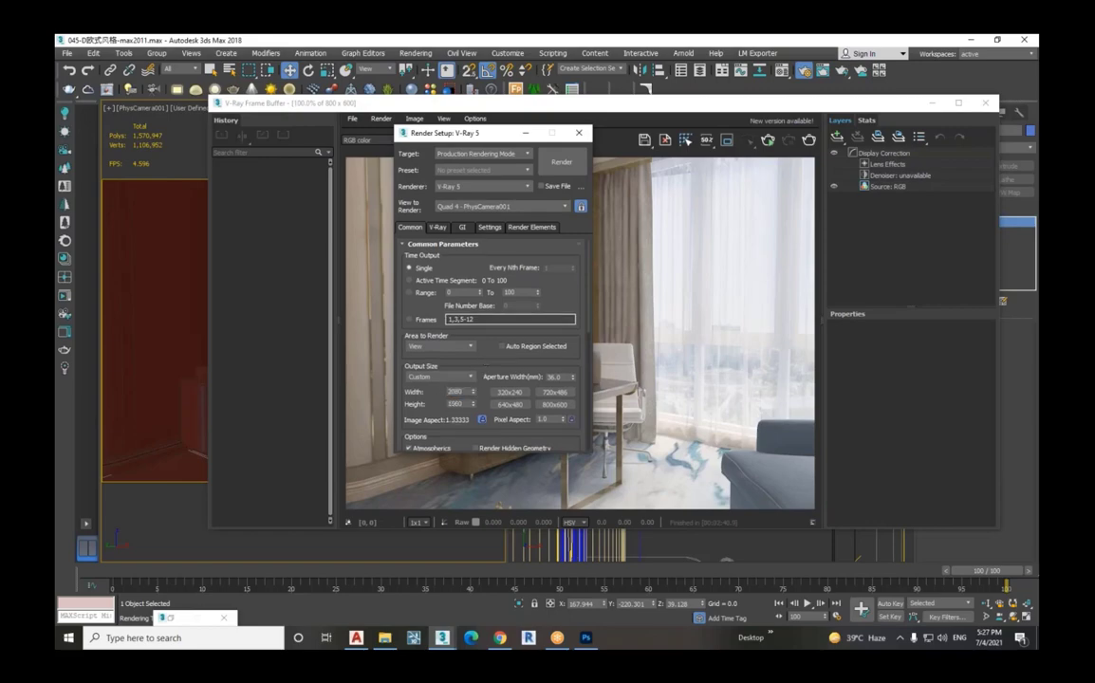
- On the V-Ray tab, give the Bucket image sampler max subdivs 8 and noise threshold 0.005
click(438, 229)
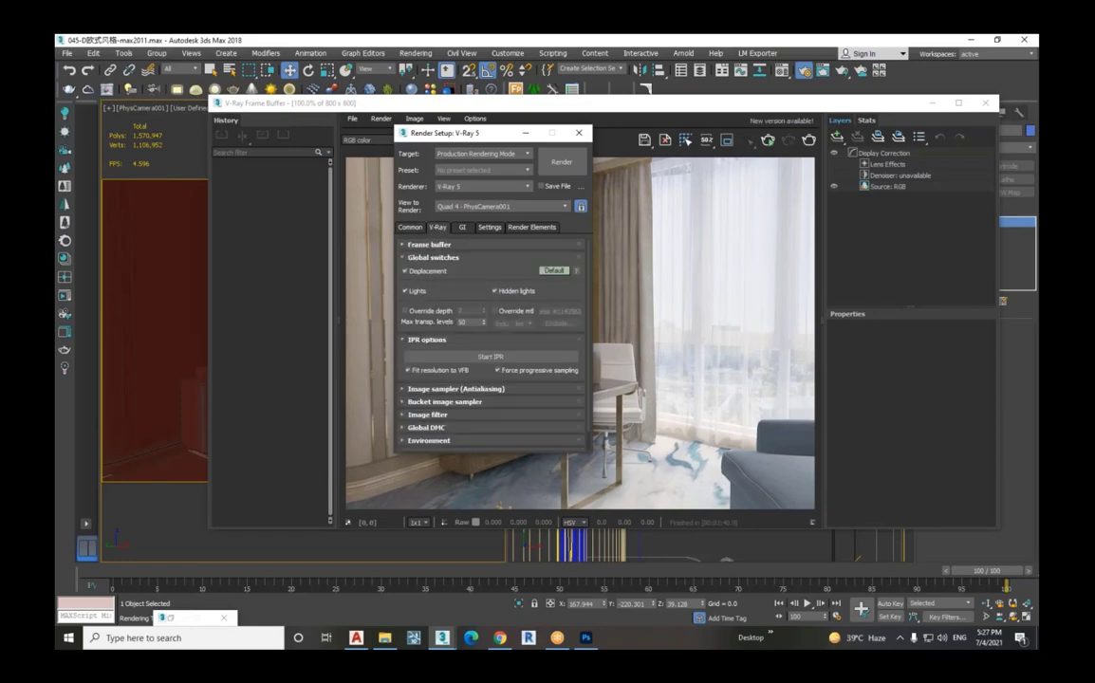
click(424, 259)
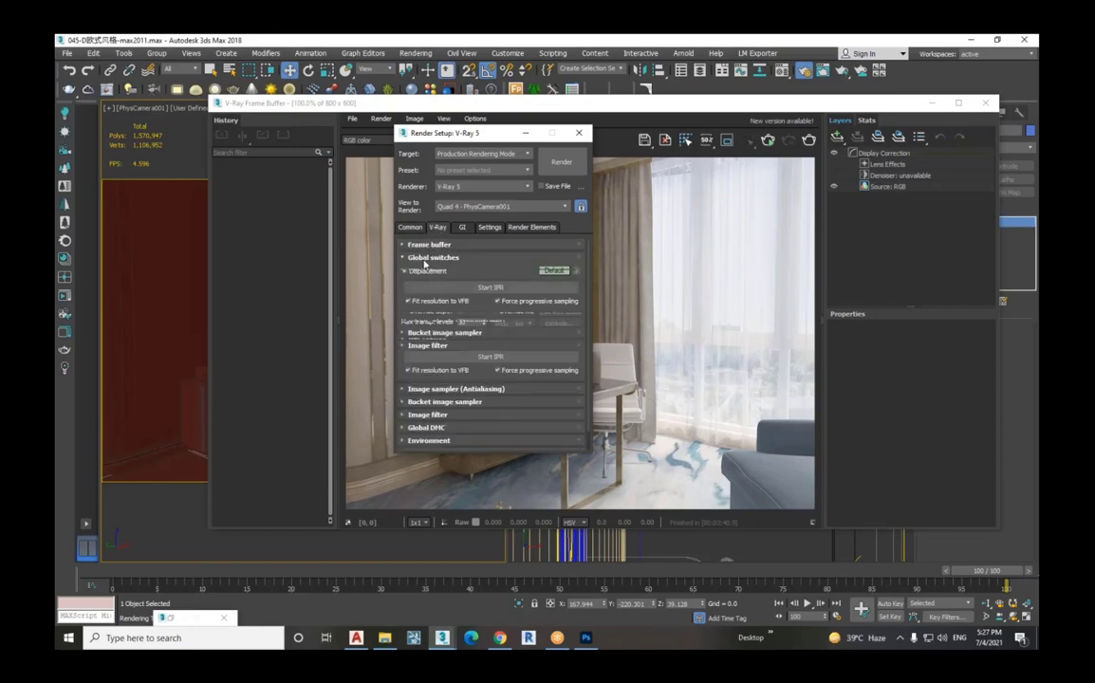
click(410, 348)
click(410, 347)
click(411, 334)
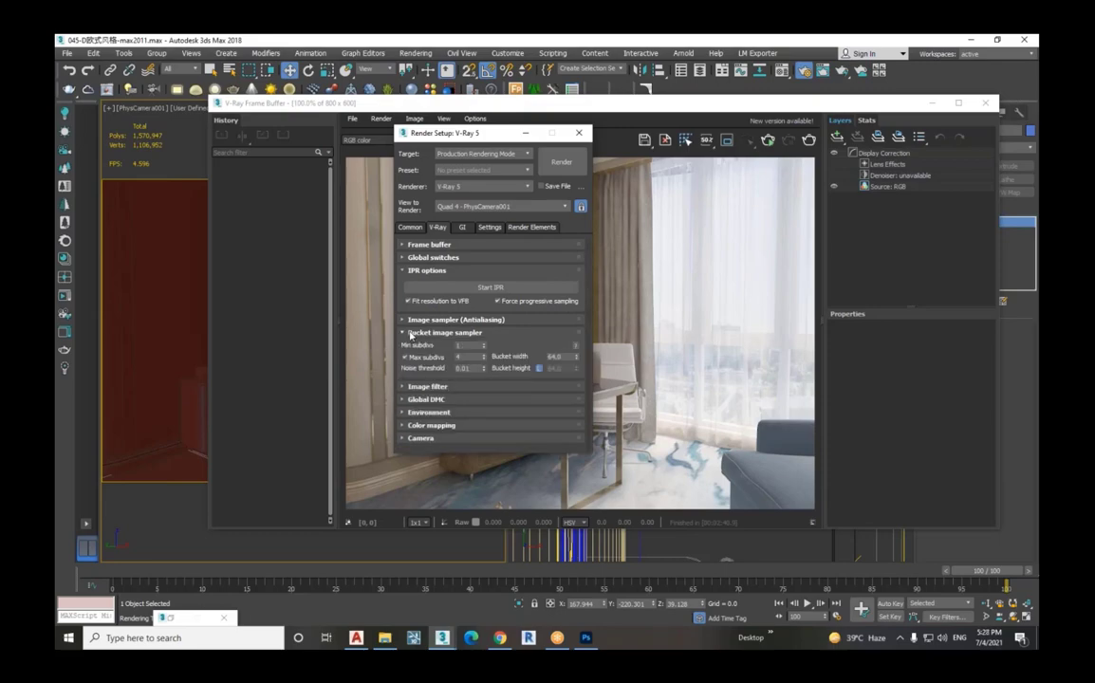
text(5)
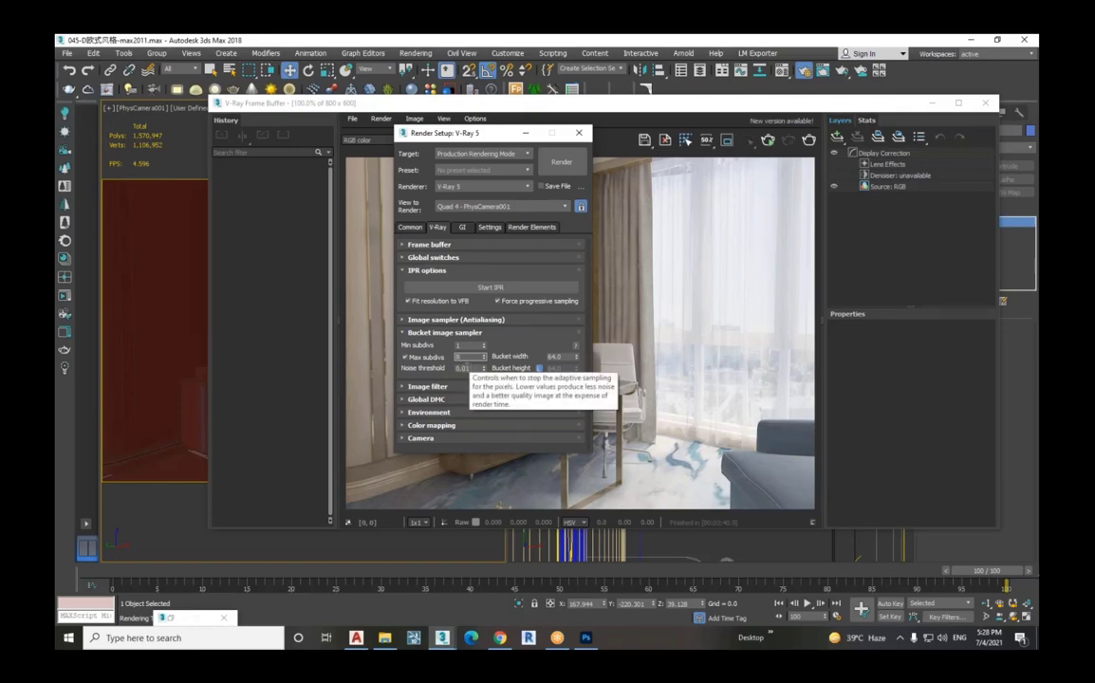
double_click(464, 368)
text(0.001)
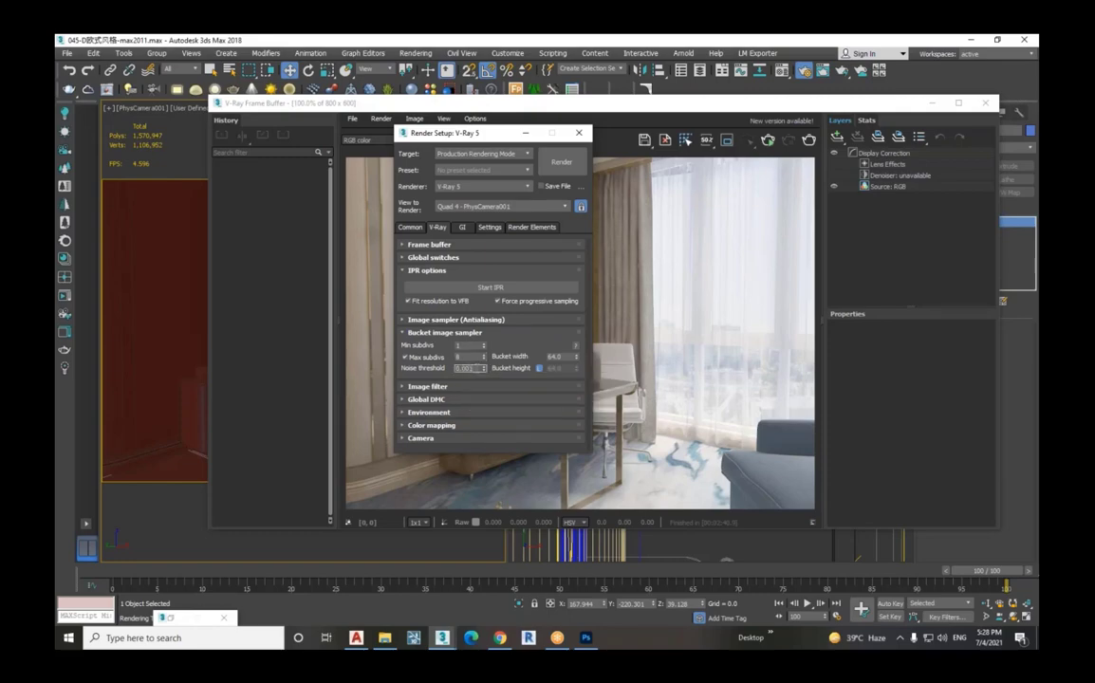
key(BackSpace)
text(5)
double_click(469, 357)
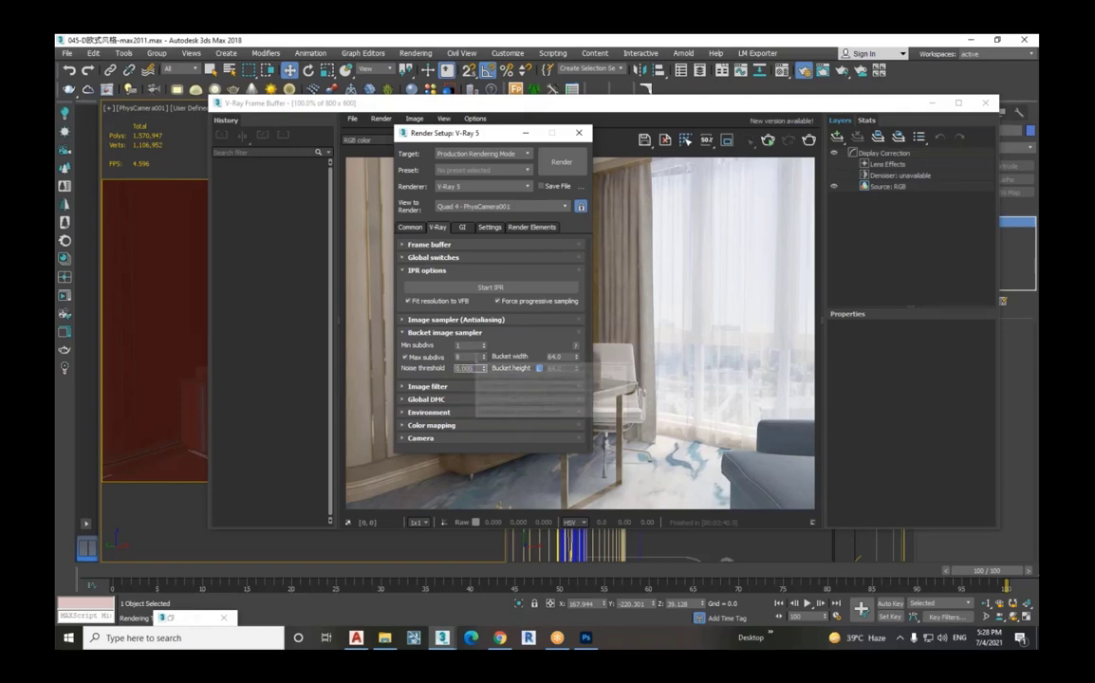
click(462, 227)
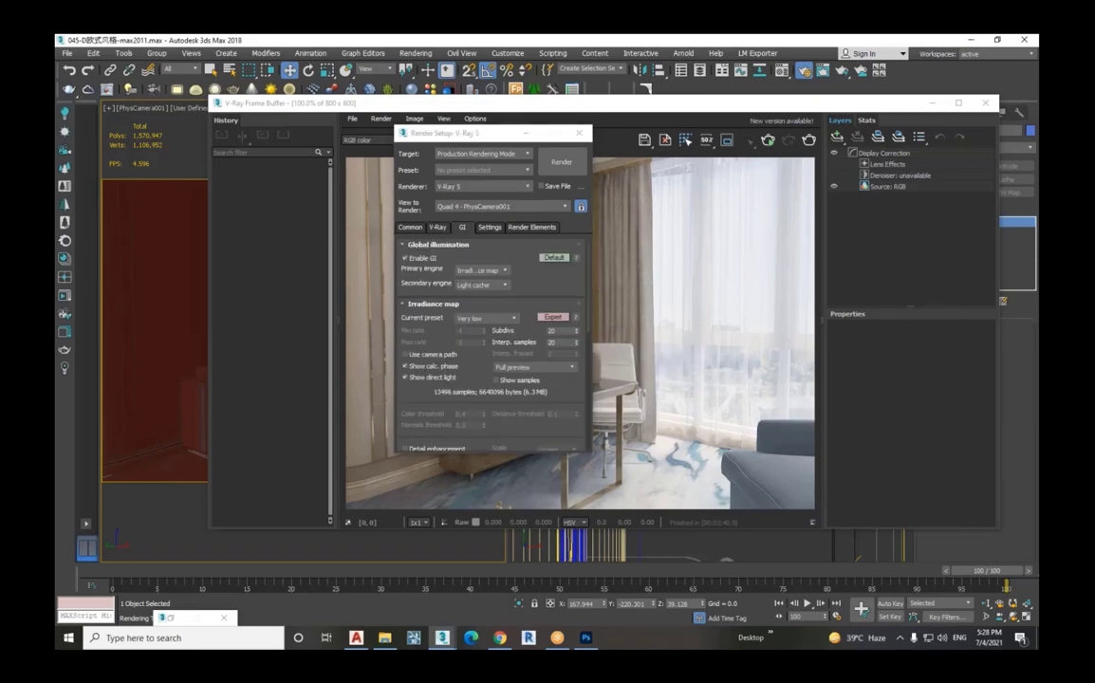
- Give the irradiance map 60 subdivs and the Medium preset, then render with Shift+Q
double_click(553, 330)
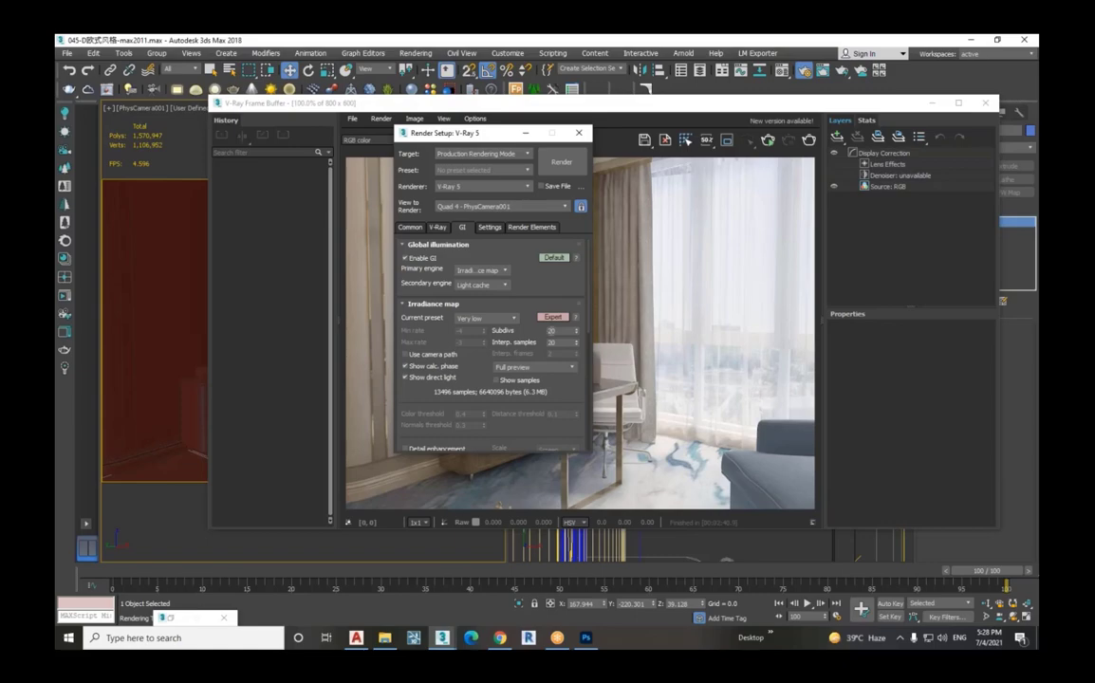
text(60)
key(Tab)
click(505, 319)
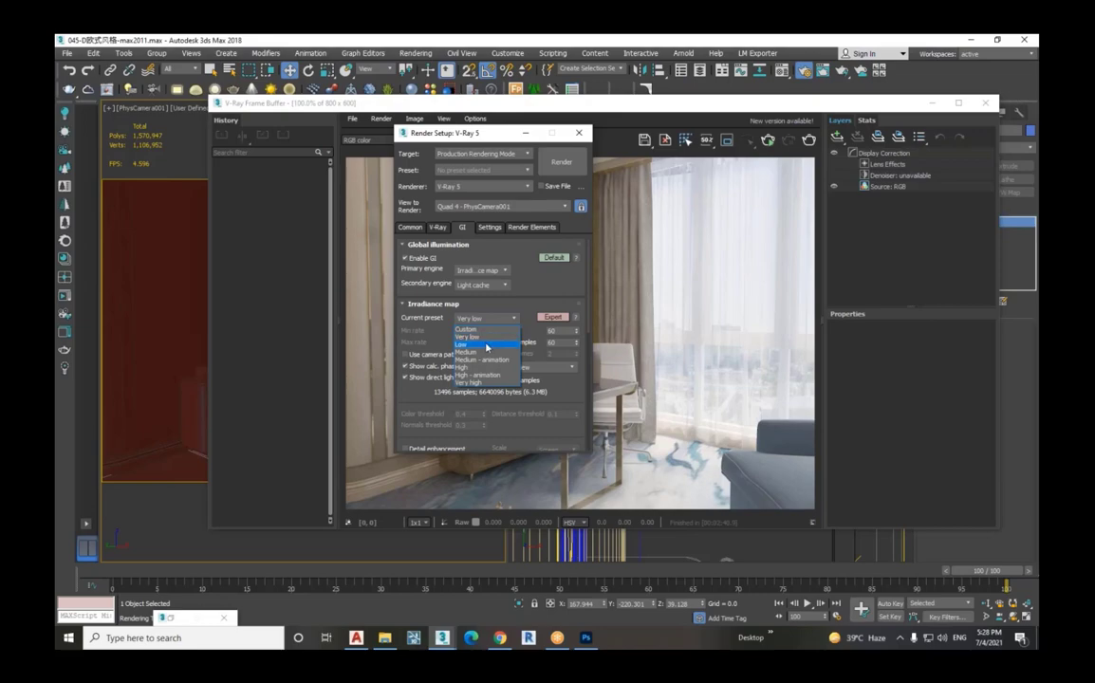
click(484, 353)
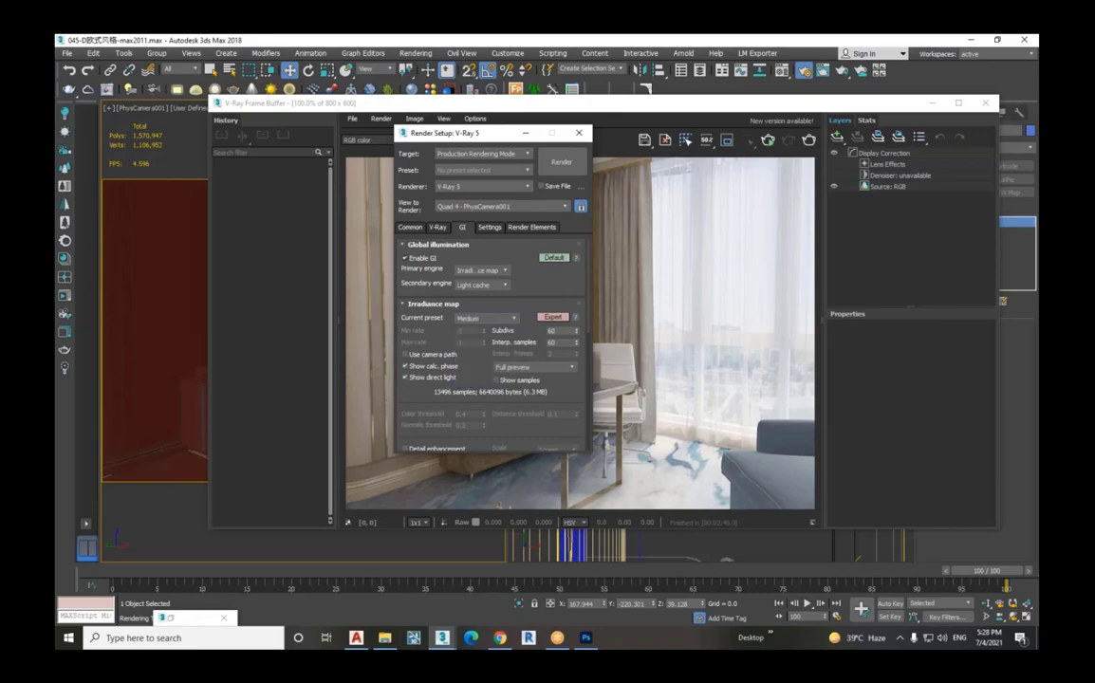
click(434, 244)
click(435, 258)
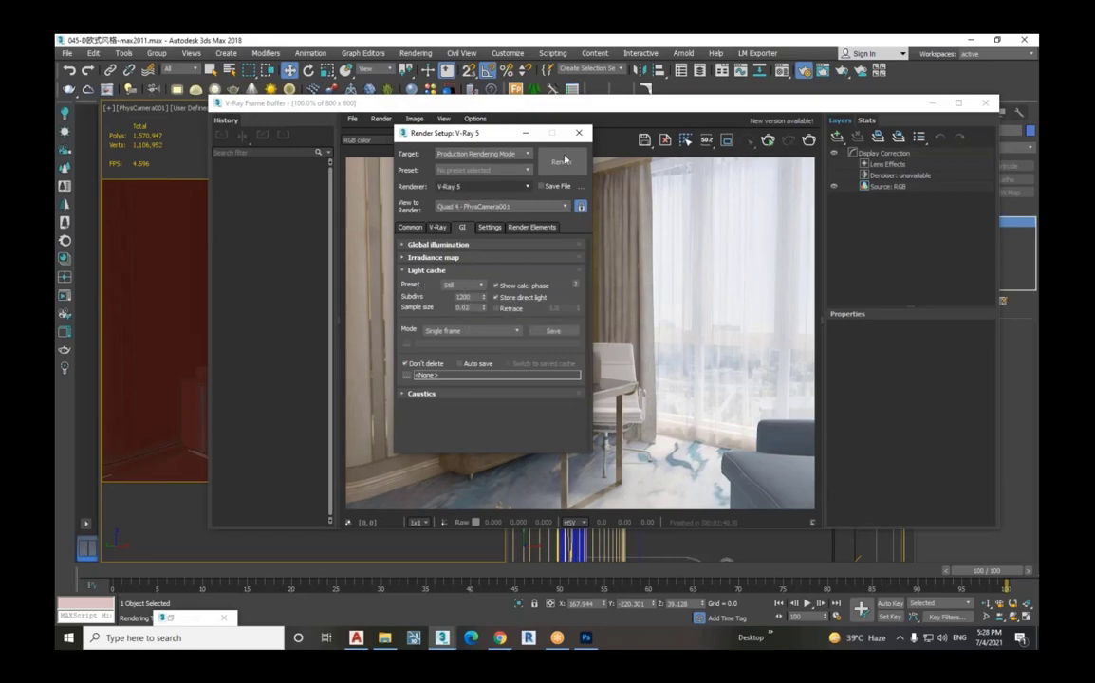
key(shift+q)
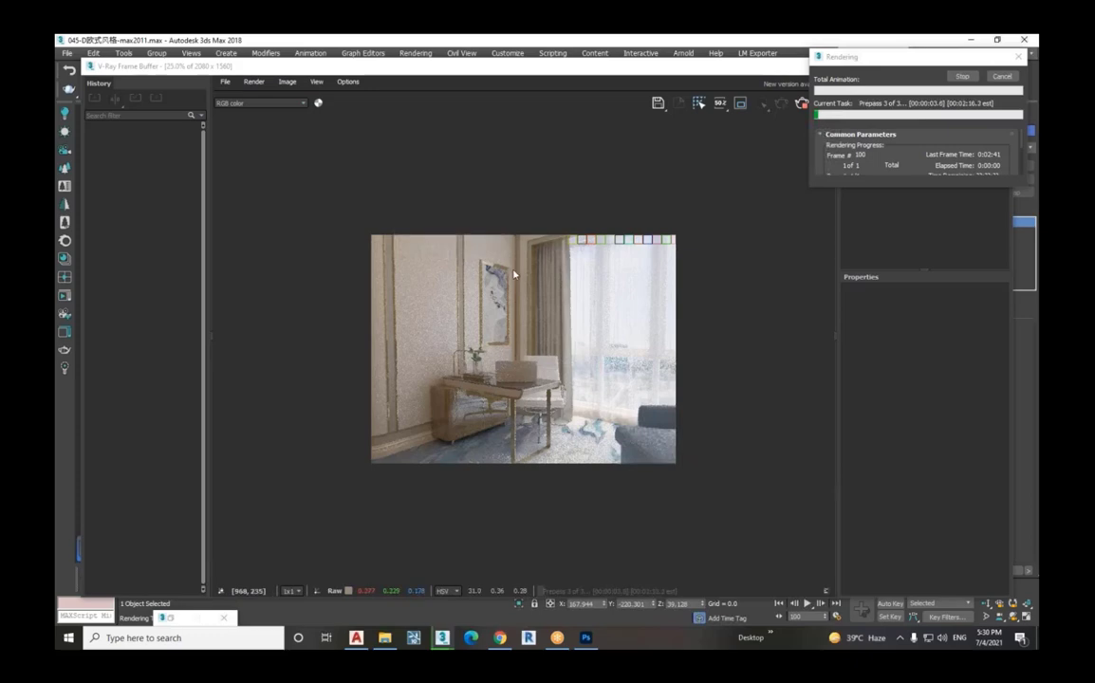
- Zoom the frame buffer to 50% to watch V-Ray's light-calculation prepass
scroll(521, 245, up, 1)
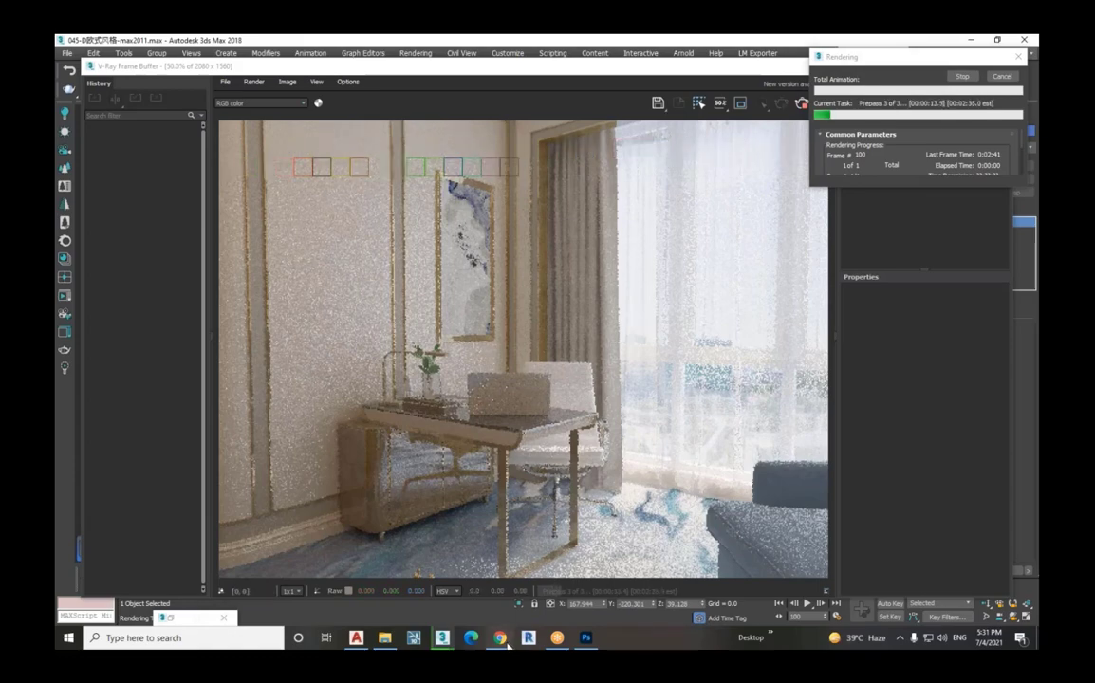
- Search Google for 'color combination' in a new Chrome tab
click(503, 640)
click(768, 42)
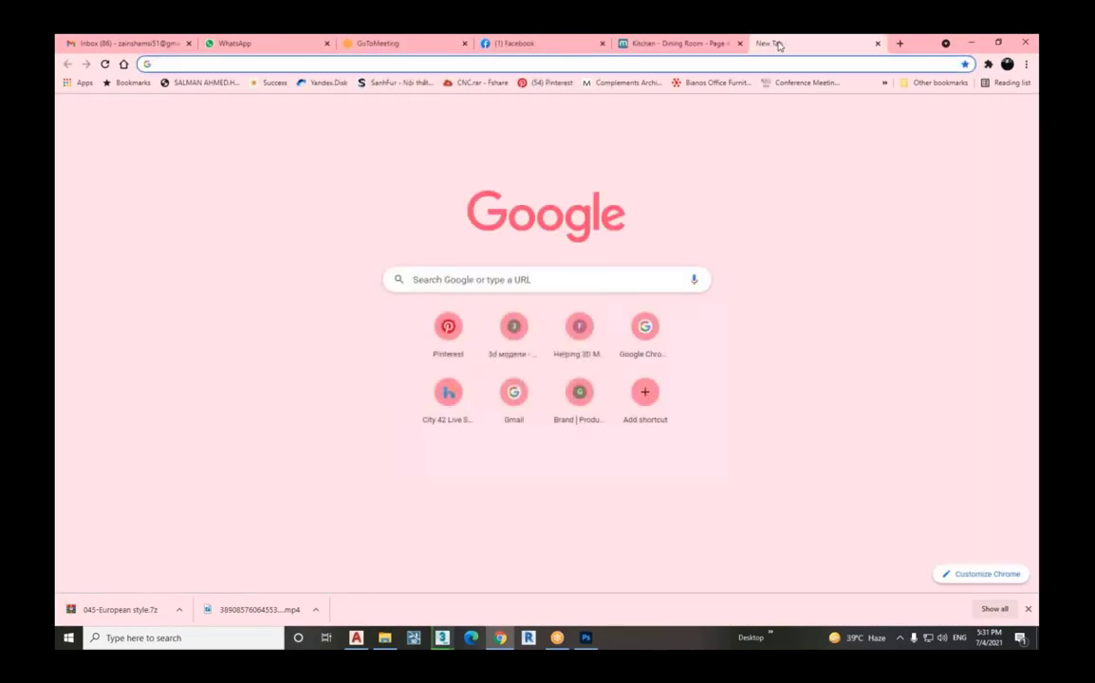
click(770, 63)
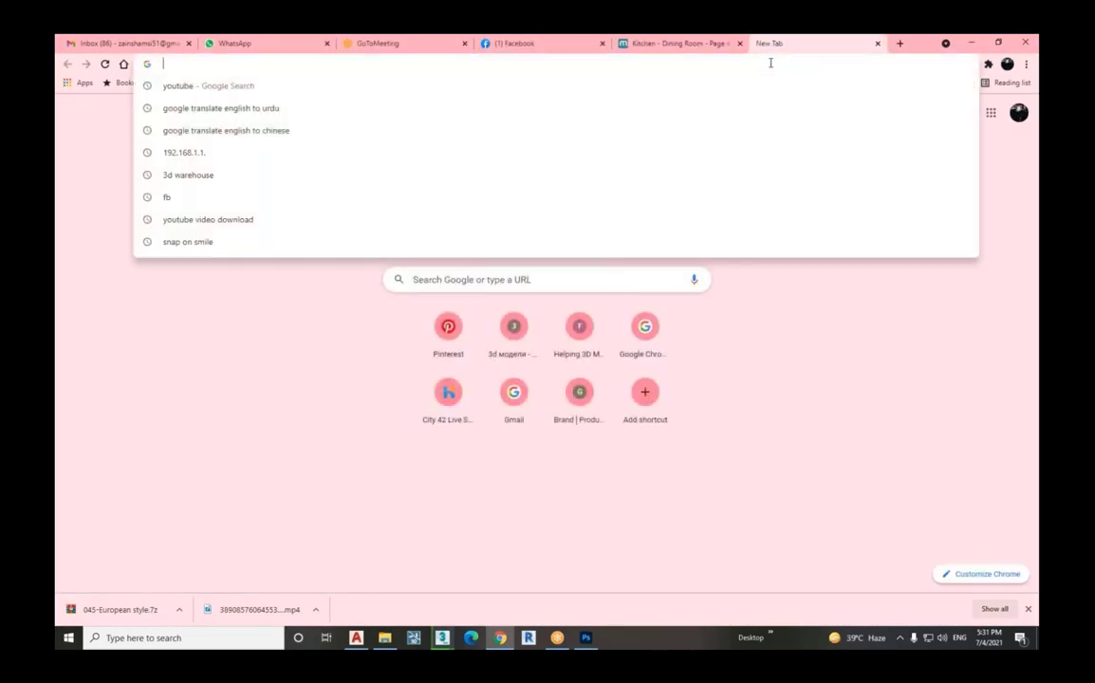
text(co)
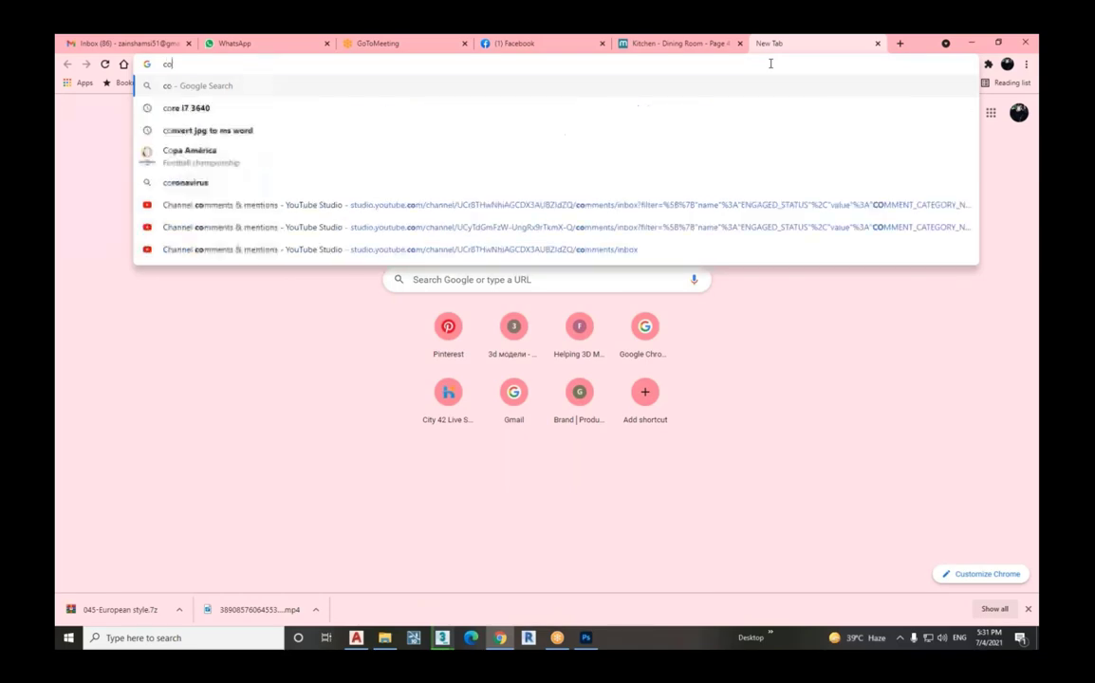
text(lor)
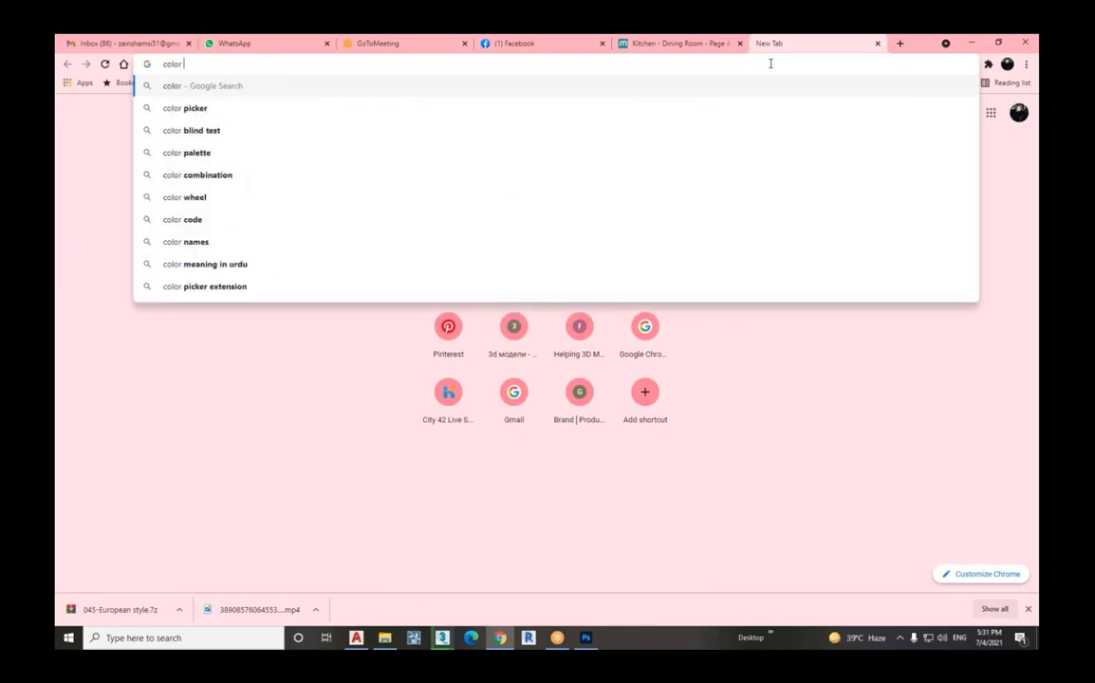
key(Down)
key(Down)
key(Down)
key(Down)
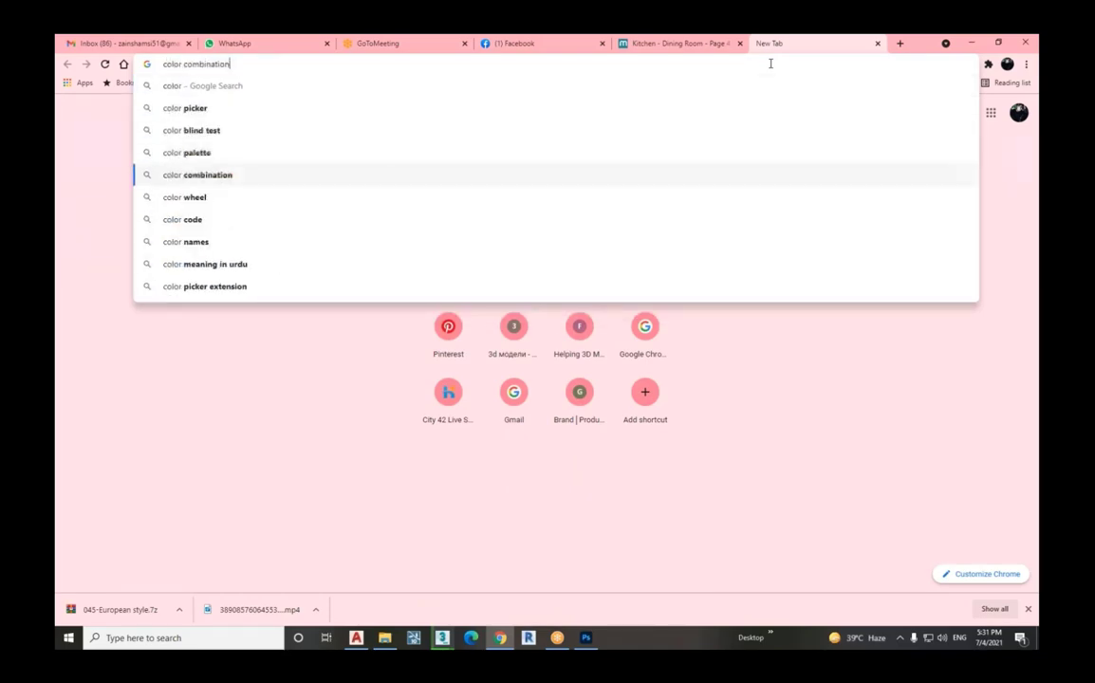
key(Return)
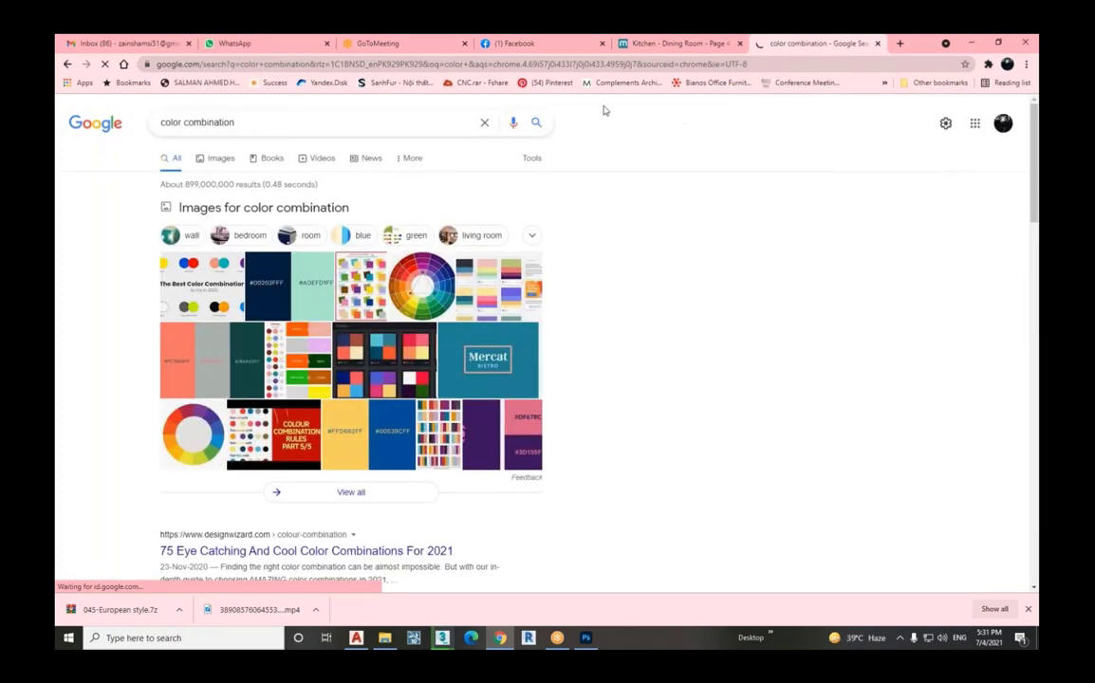
- Browse the Google Images results for color palettes and color wheels
click(220, 158)
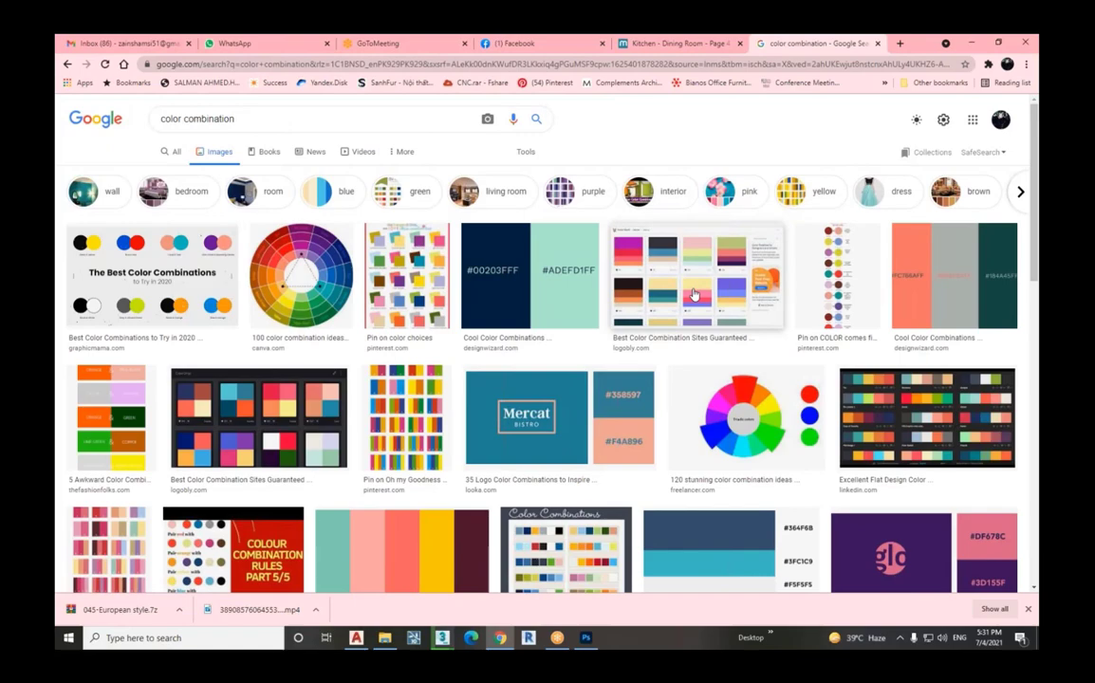
click(694, 295)
scroll(883, 303, down, 2)
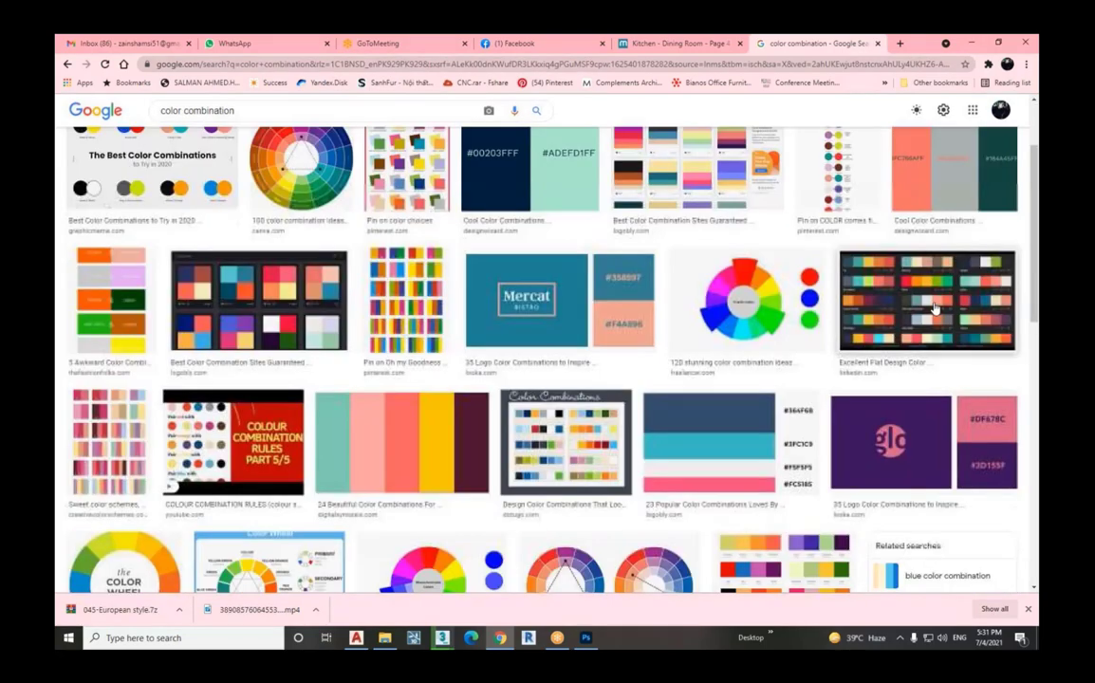
scroll(934, 308, down, 2)
scroll(753, 360, down, 2)
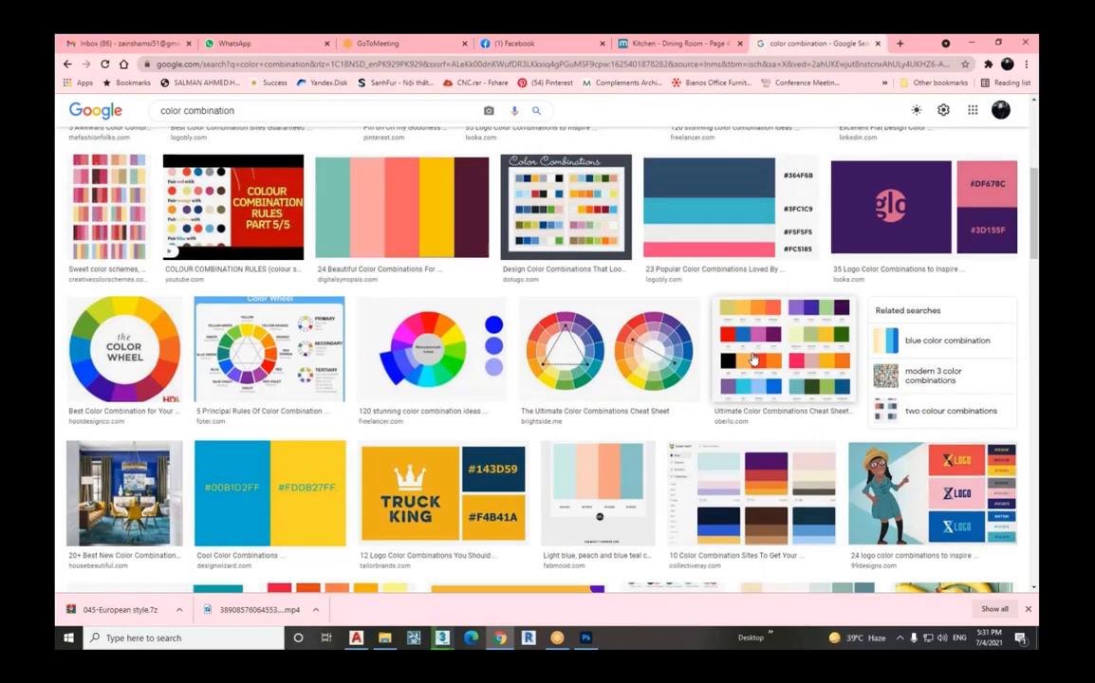
scroll(752, 359, down, 2)
scroll(270, 248, down, 1)
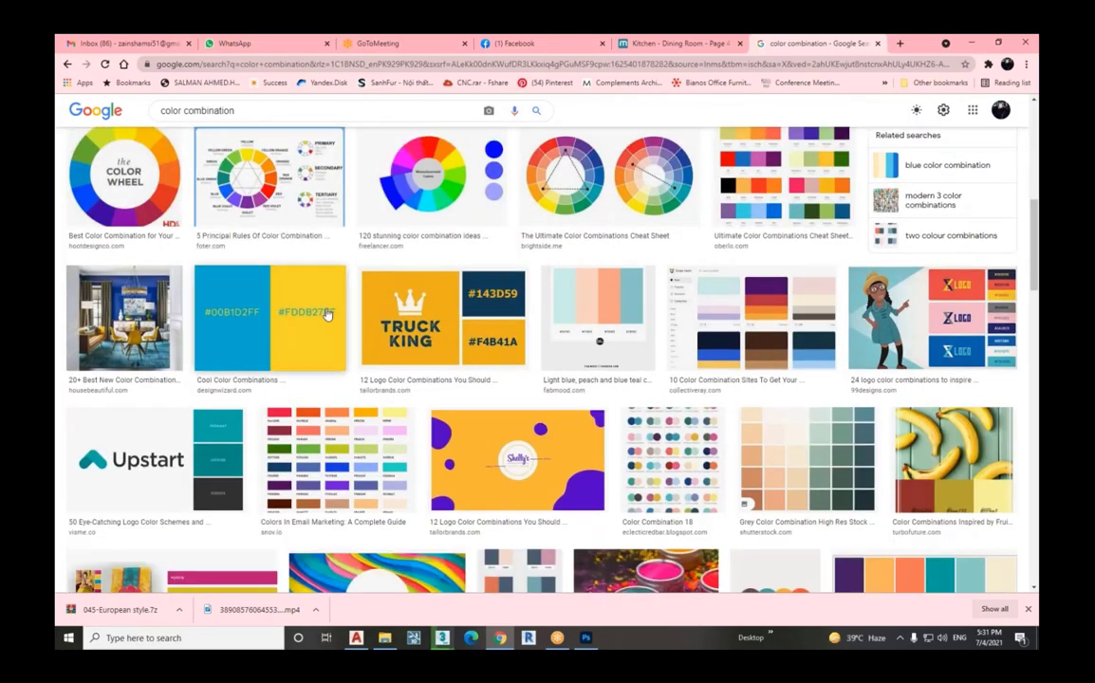
scroll(326, 313, down, 1)
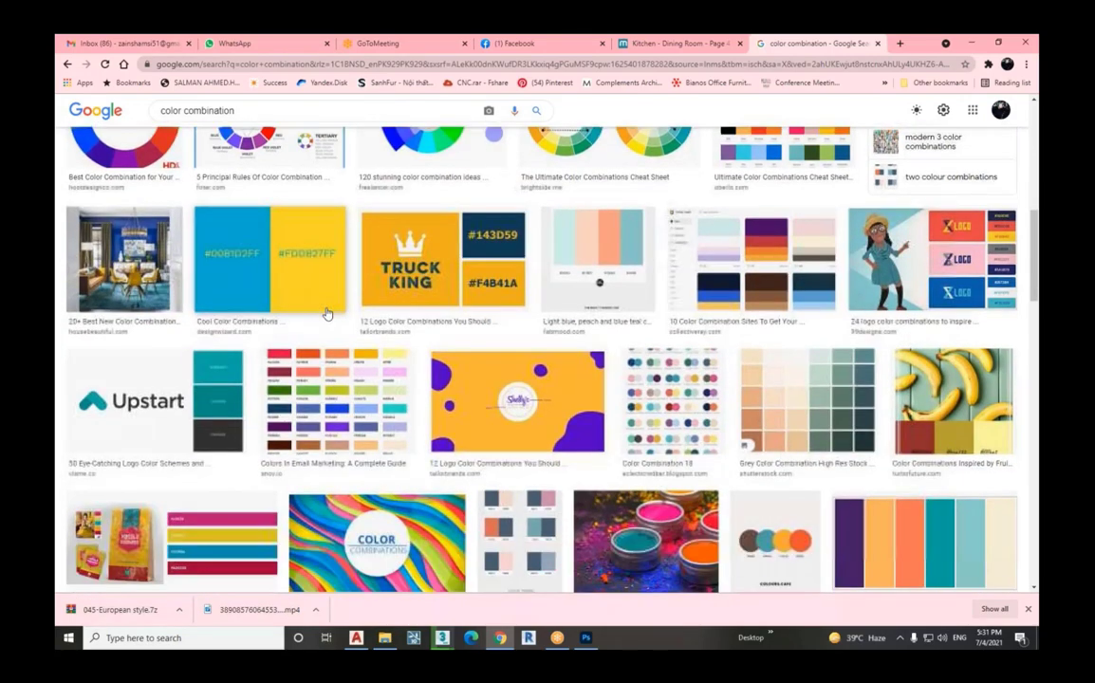
scroll(332, 316, down, 2)
scroll(360, 327, down, 2)
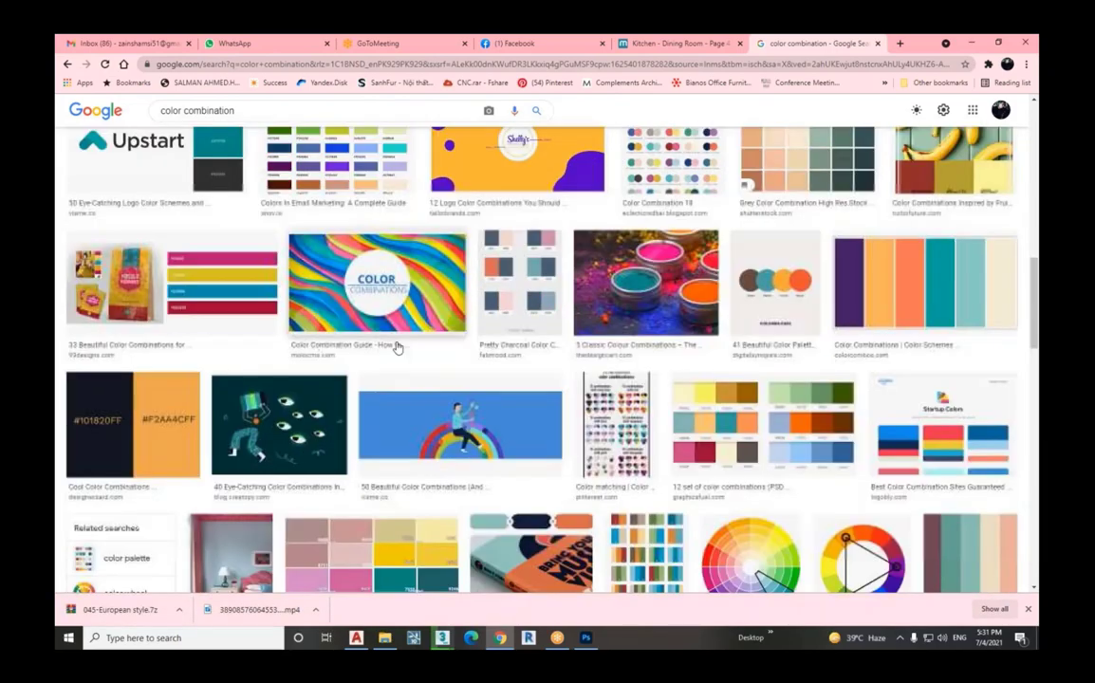
scroll(399, 323, down, 2)
scroll(449, 316, down, 2)
scroll(450, 316, down, 3)
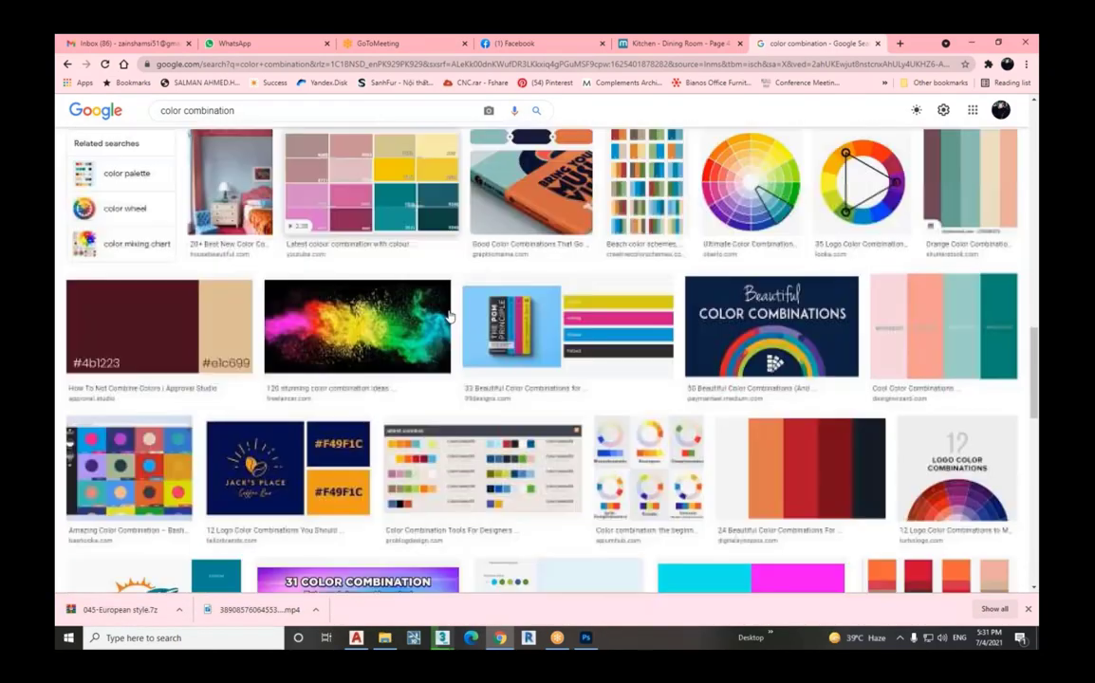
scroll(450, 316, down, 3)
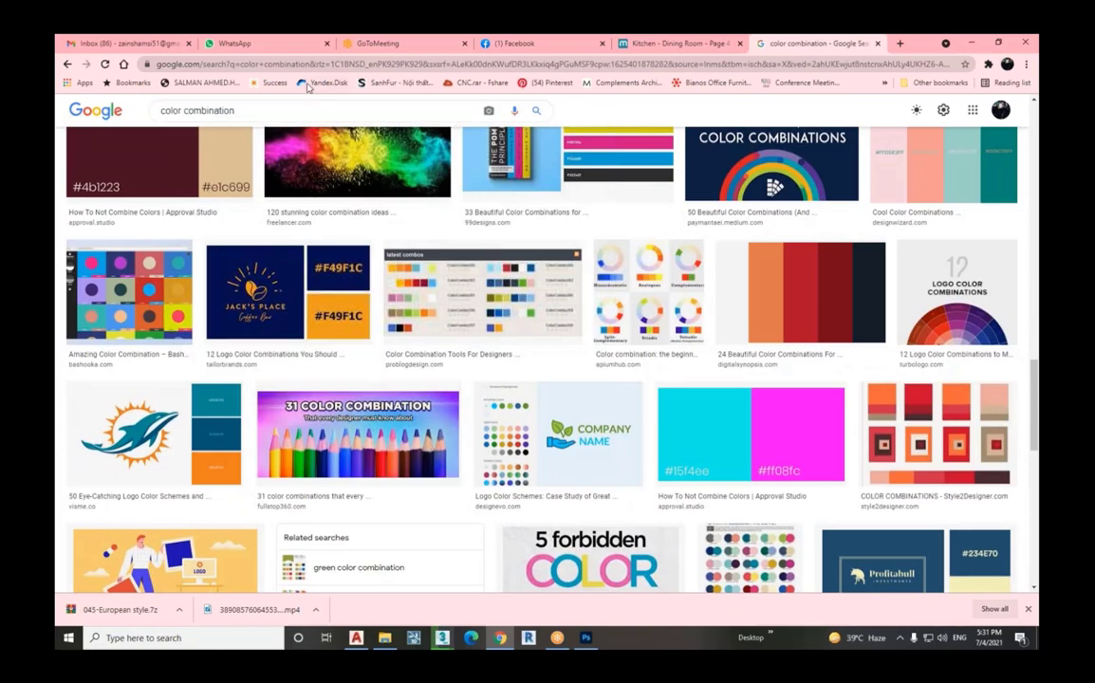
- Read the class group chat in WhatsApp, then minimize Chrome to show the 3ds Max render
click(263, 52)
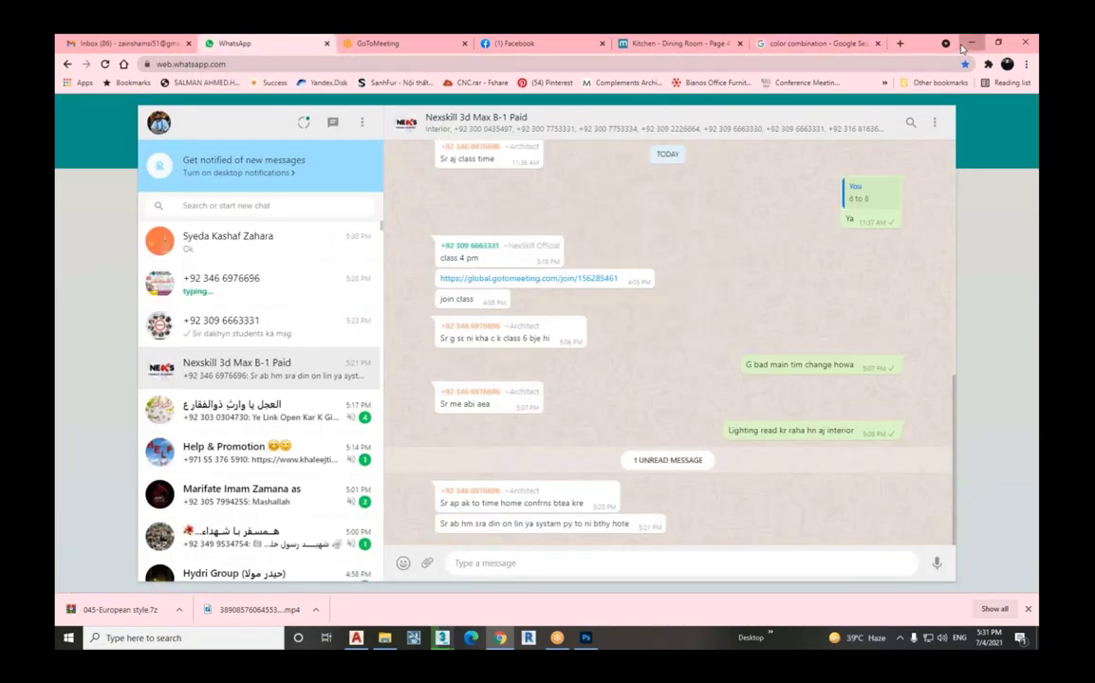
click(969, 44)
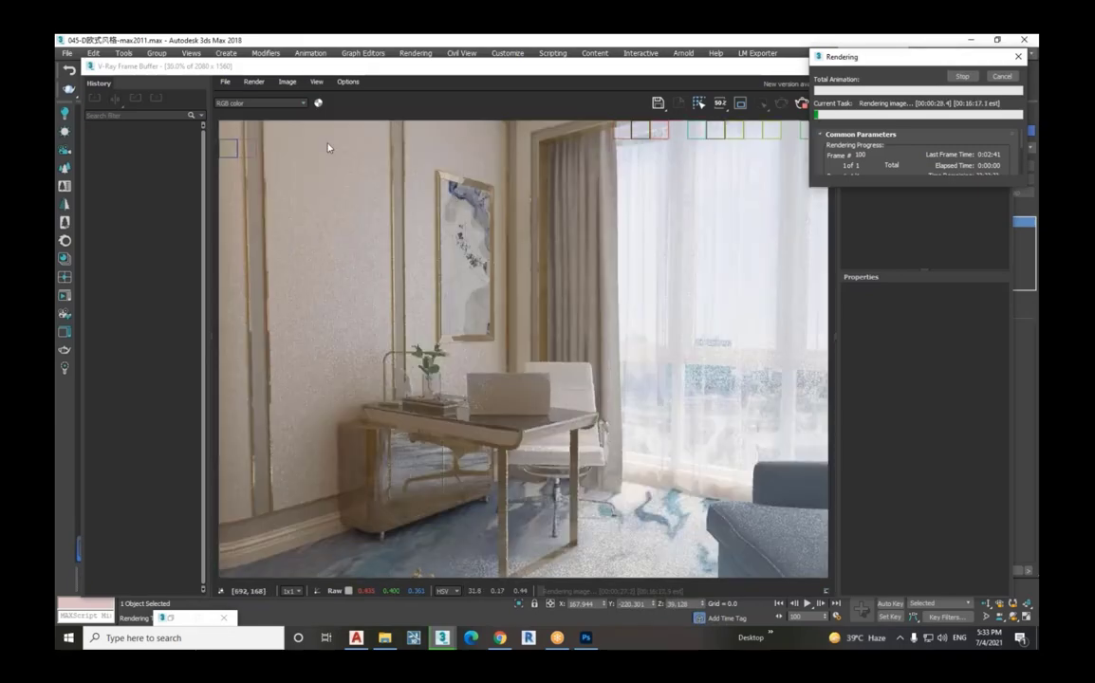
scroll(285, 128, up, 3)
scroll(335, 130, up, 3)
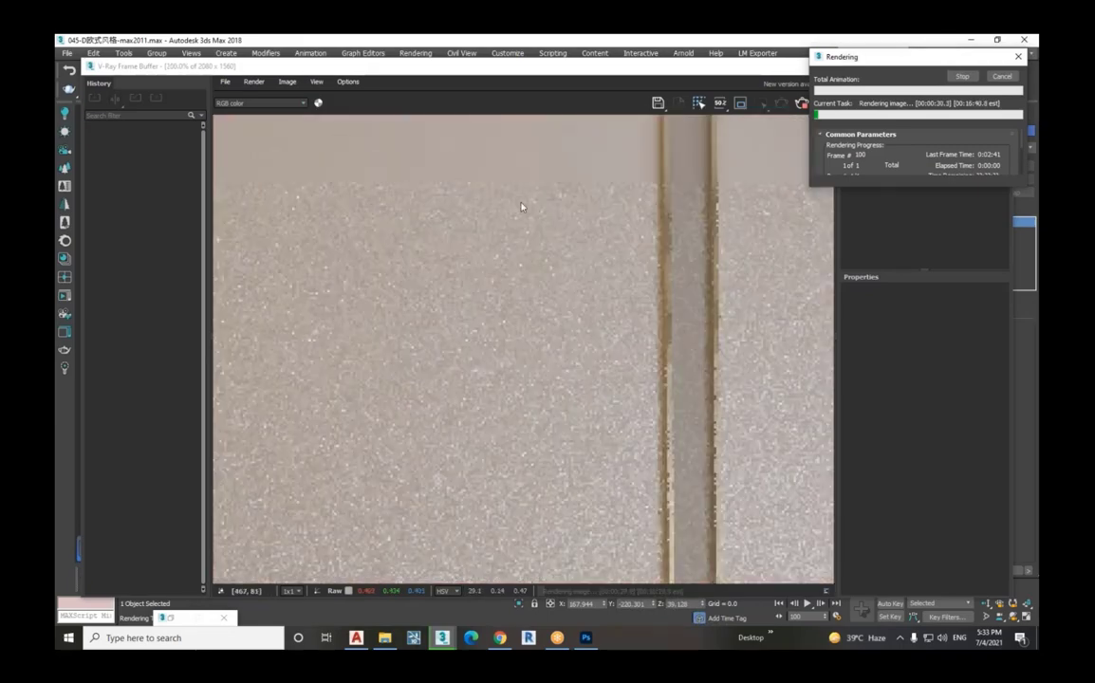
scroll(330, 174, down, 3)
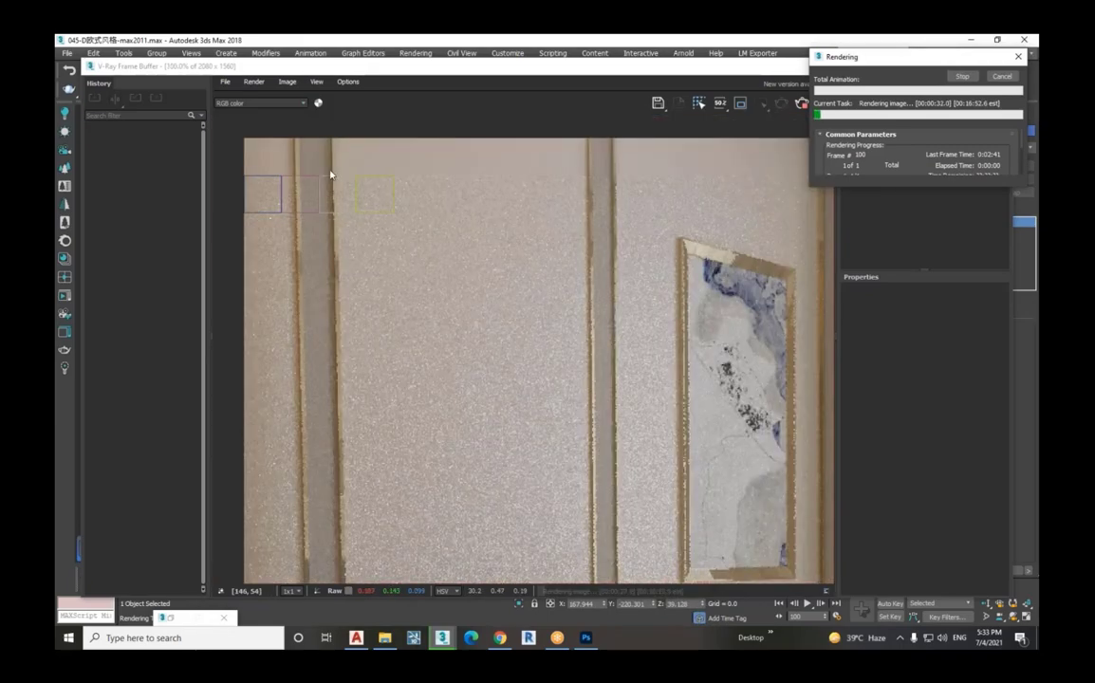
scroll(331, 174, up, 2)
scroll(414, 277, down, 2)
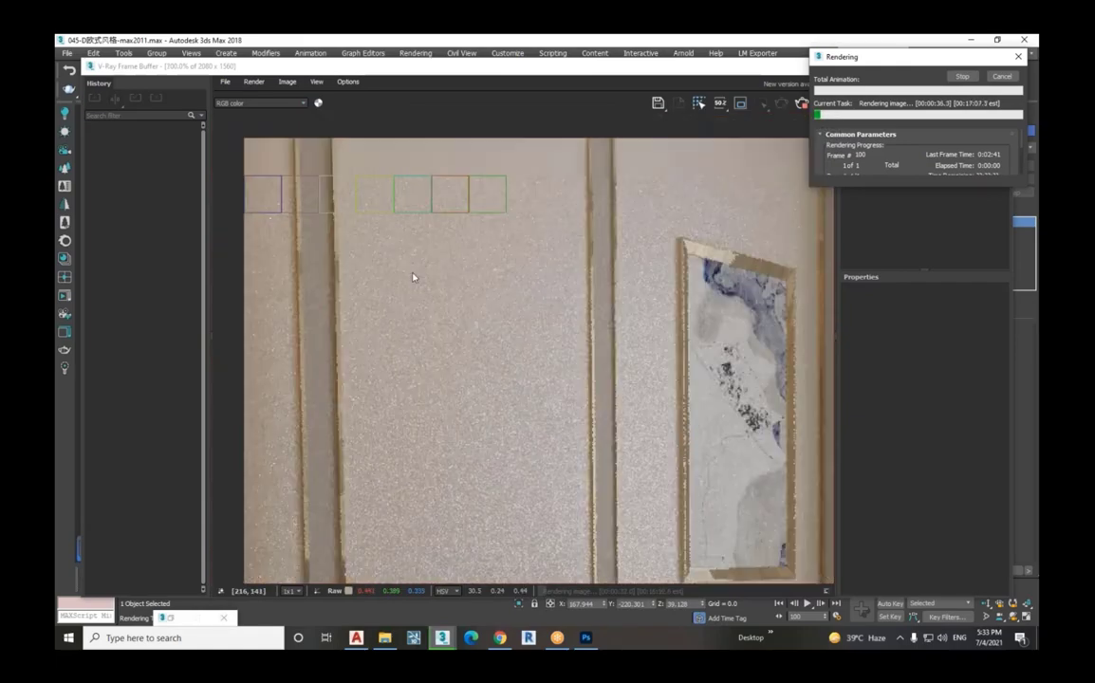
scroll(414, 278, down, 2)
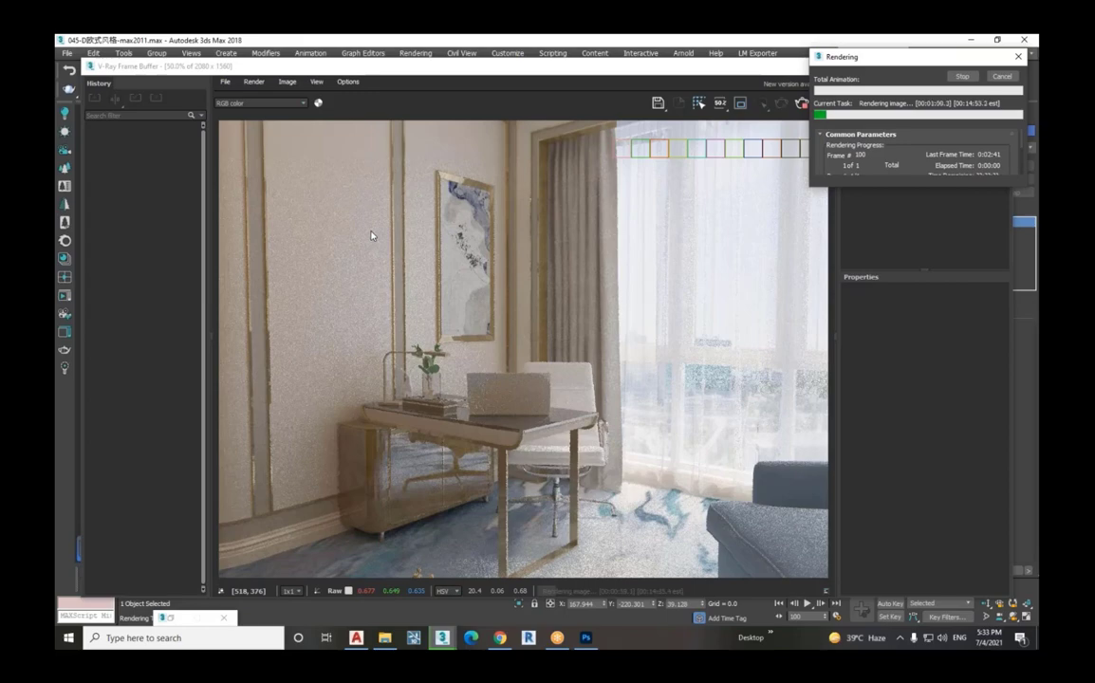
scroll(372, 235, down, 1)
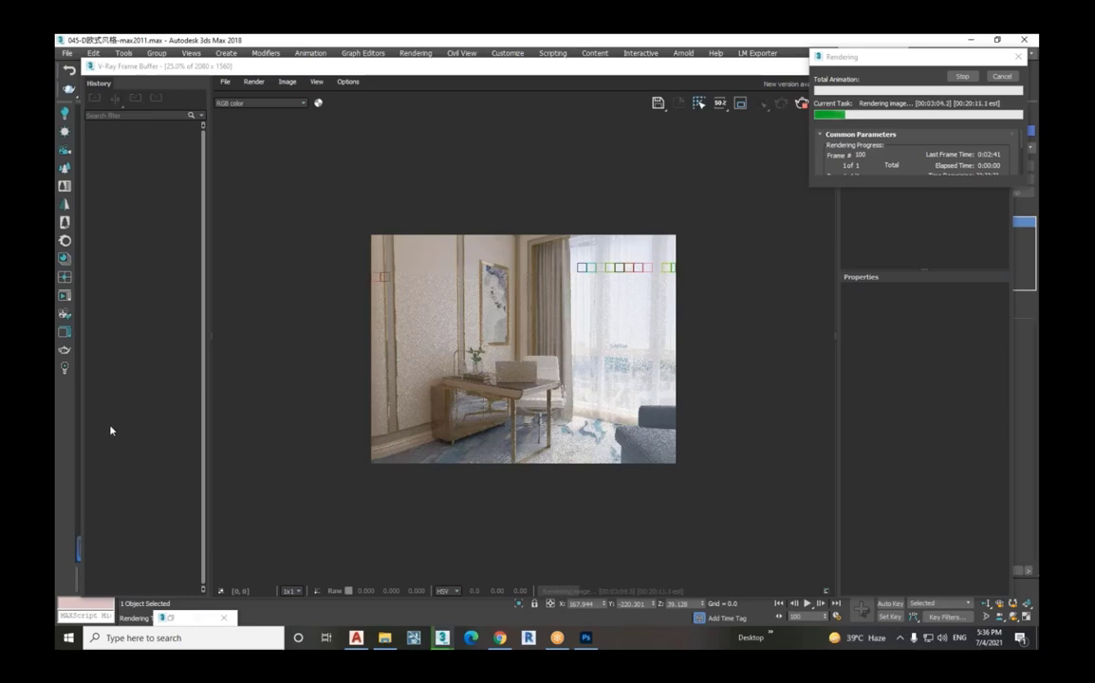
scroll(441, 267, up, 3)
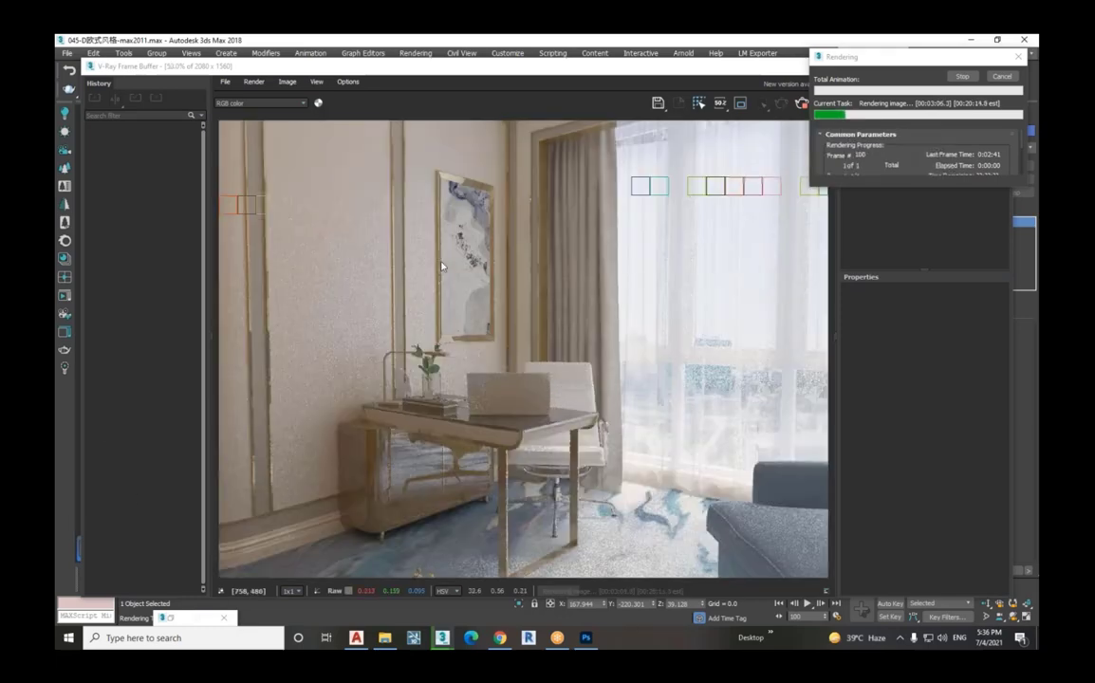
scroll(465, 309, down, 1)
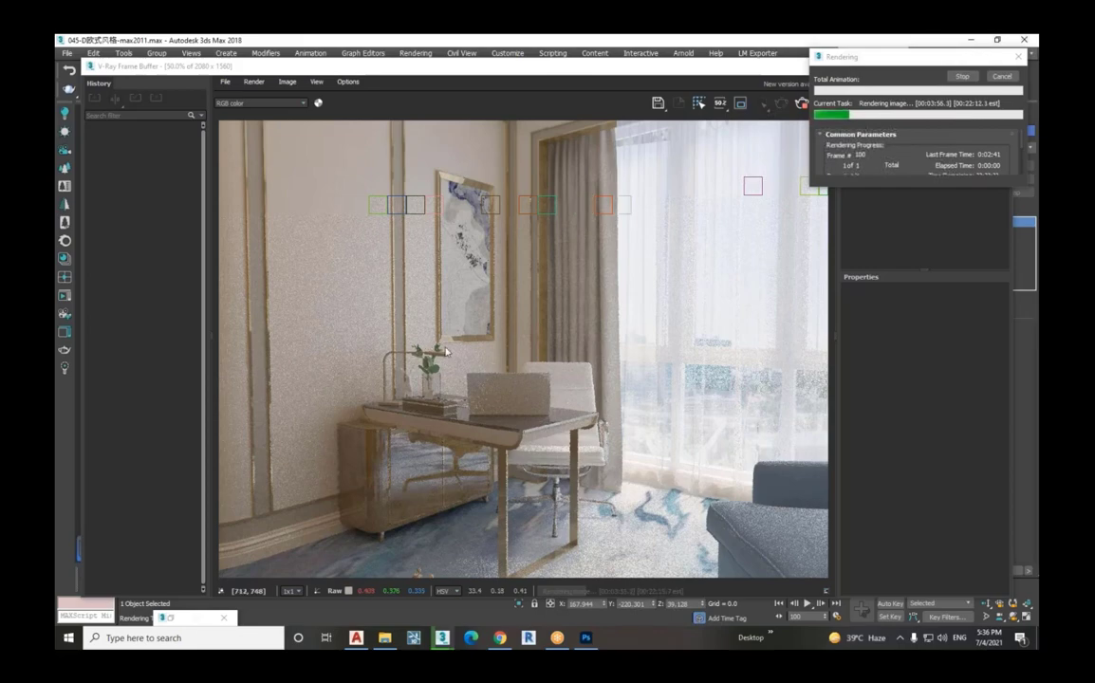
click(702, 106)
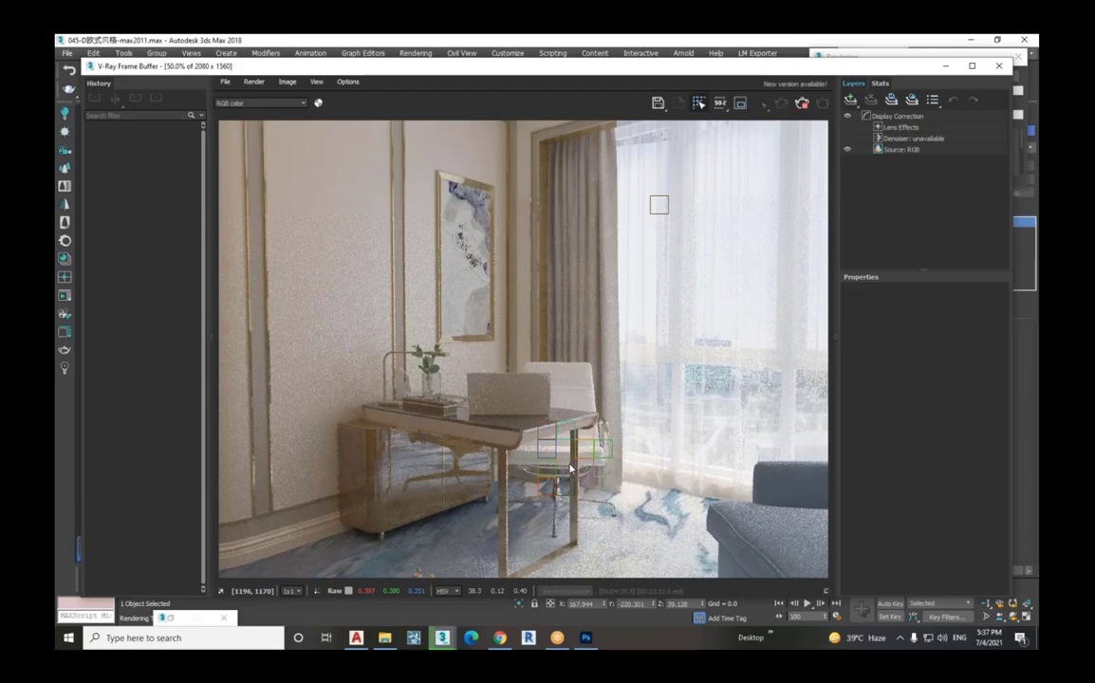
scroll(570, 468, up, 1)
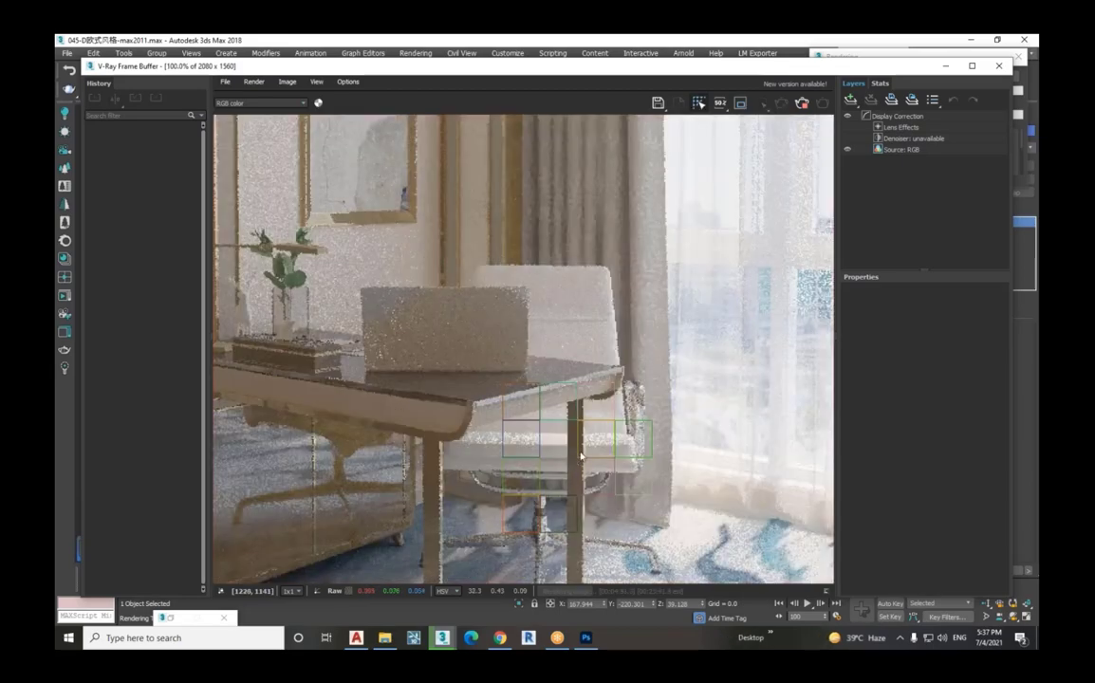
scroll(577, 461, up, 2)
scroll(581, 457, down, 1)
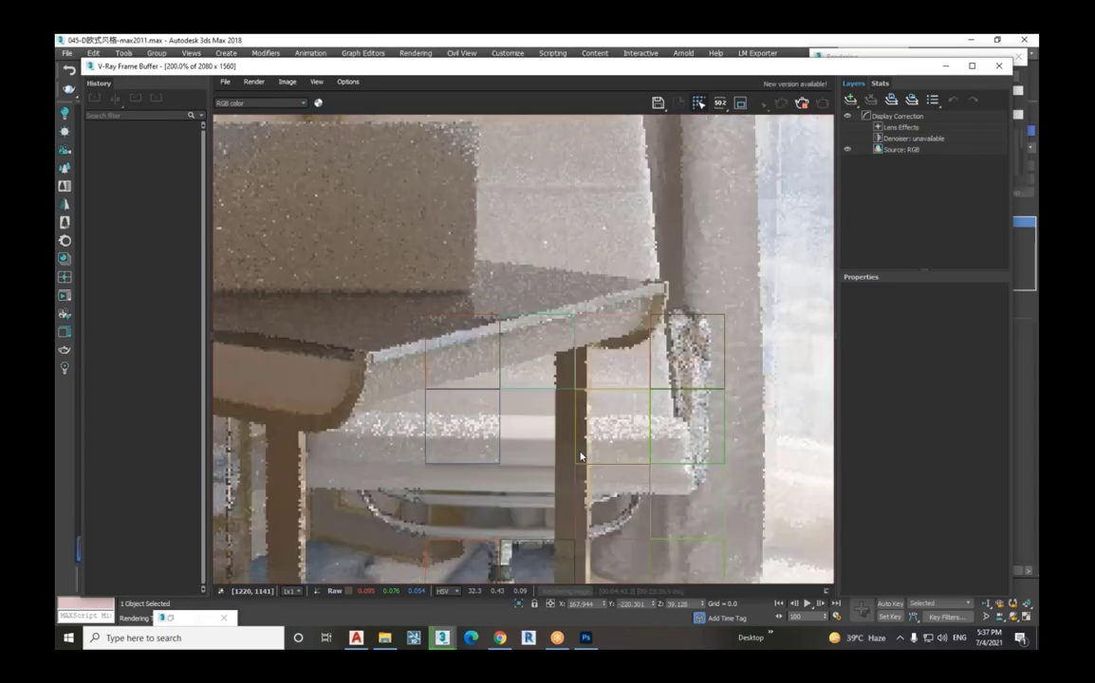
scroll(581, 456, down, 1)
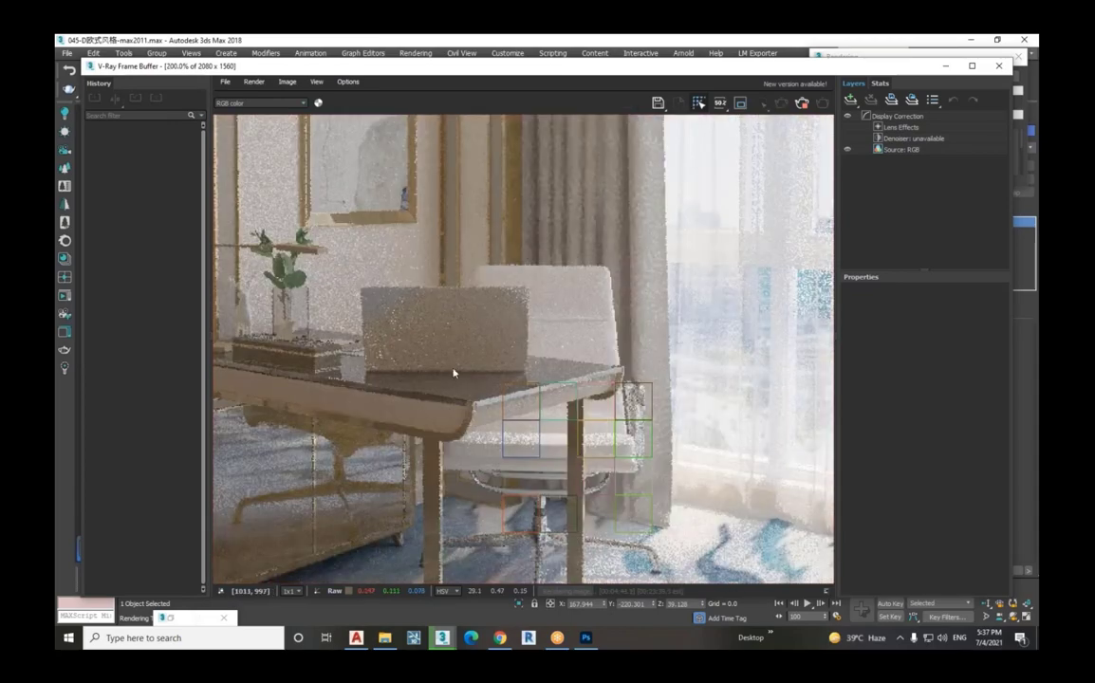
scroll(453, 373, up, 2)
scroll(453, 375, down, 1)
scroll(454, 376, down, 1)
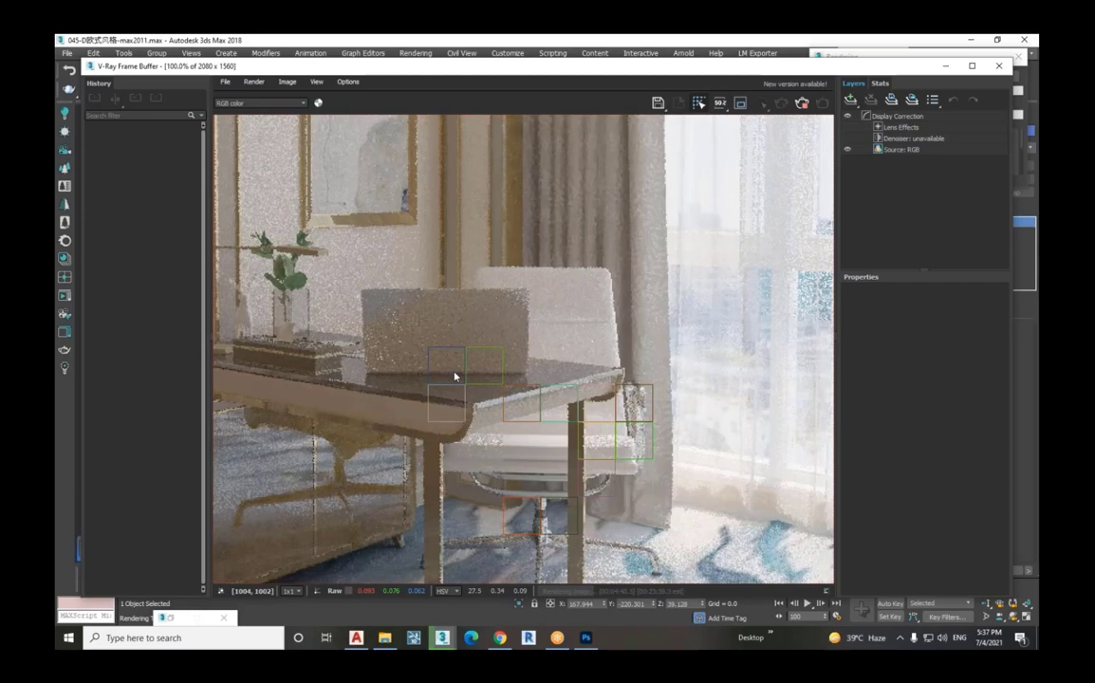
scroll(454, 376, down, 1)
scroll(474, 380, down, 1)
scroll(519, 383, up, 1)
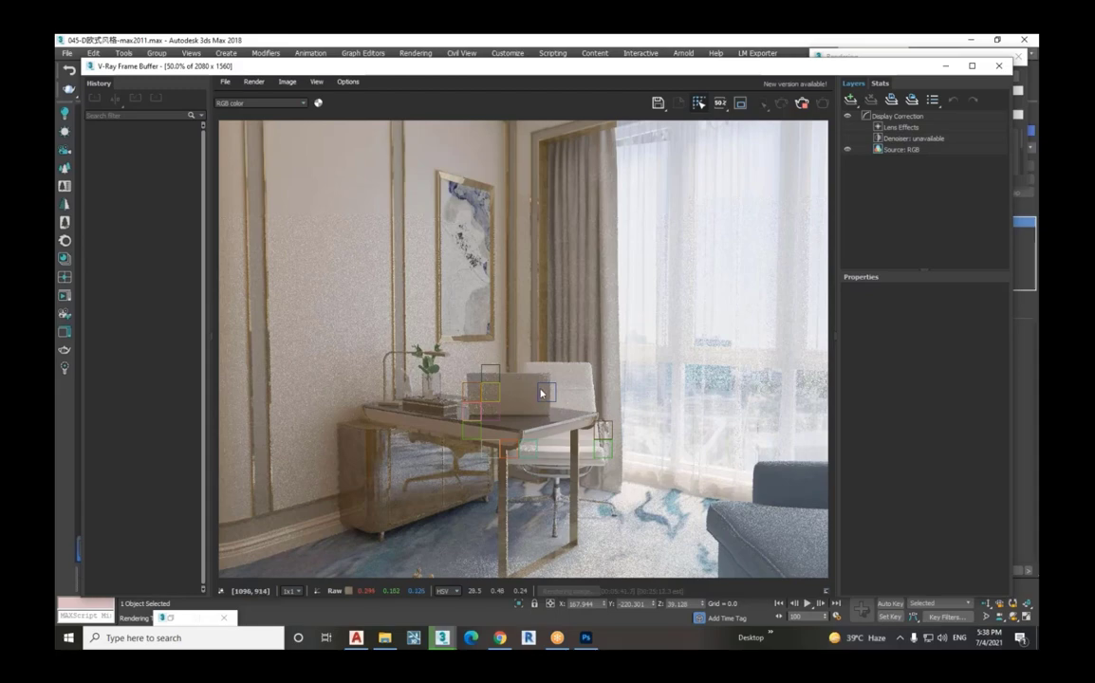
scroll(540, 393, up, 2)
scroll(541, 393, up, 2)
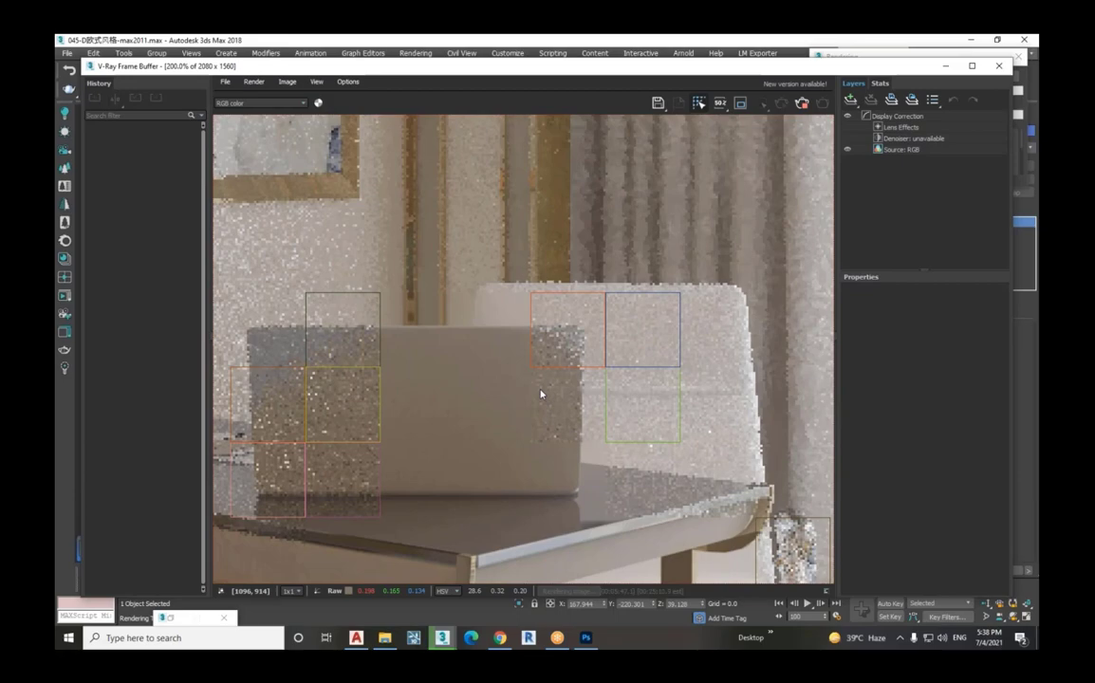
scroll(541, 393, down, 2)
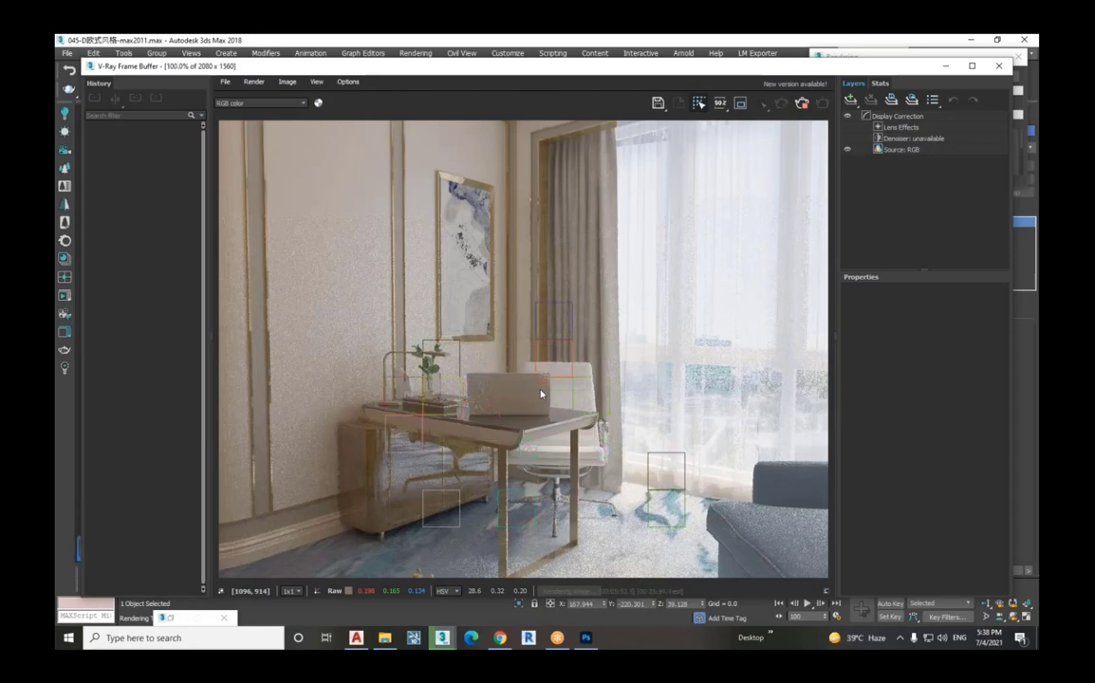
scroll(541, 393, up, 1)
scroll(541, 393, up, 1)
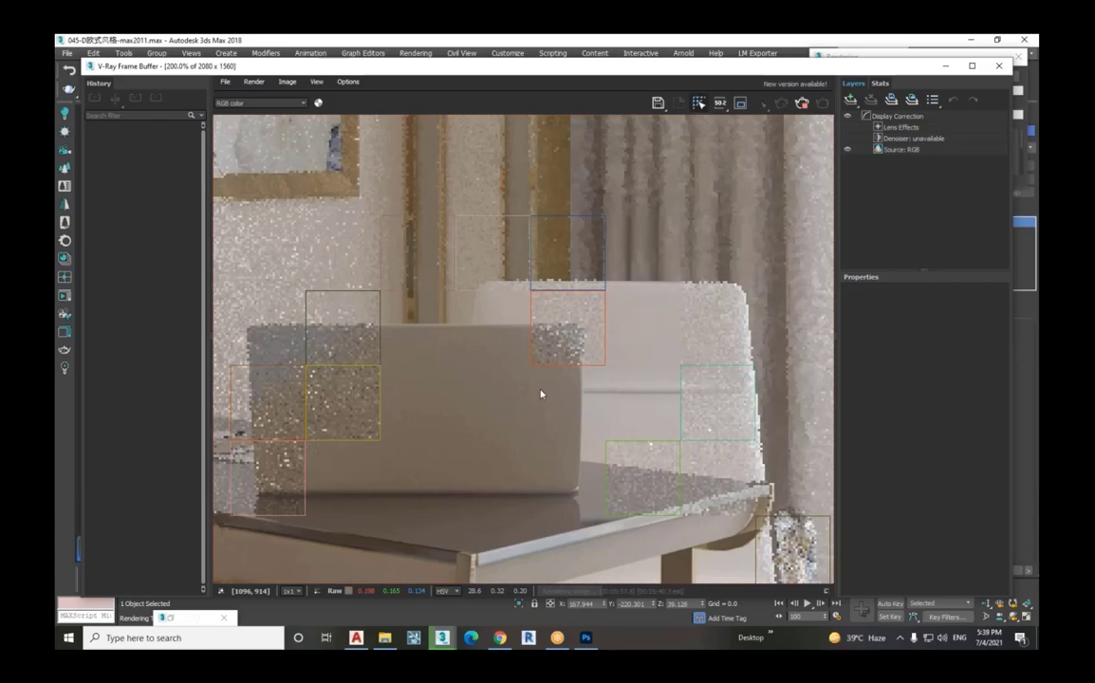
scroll(541, 394, down, 1)
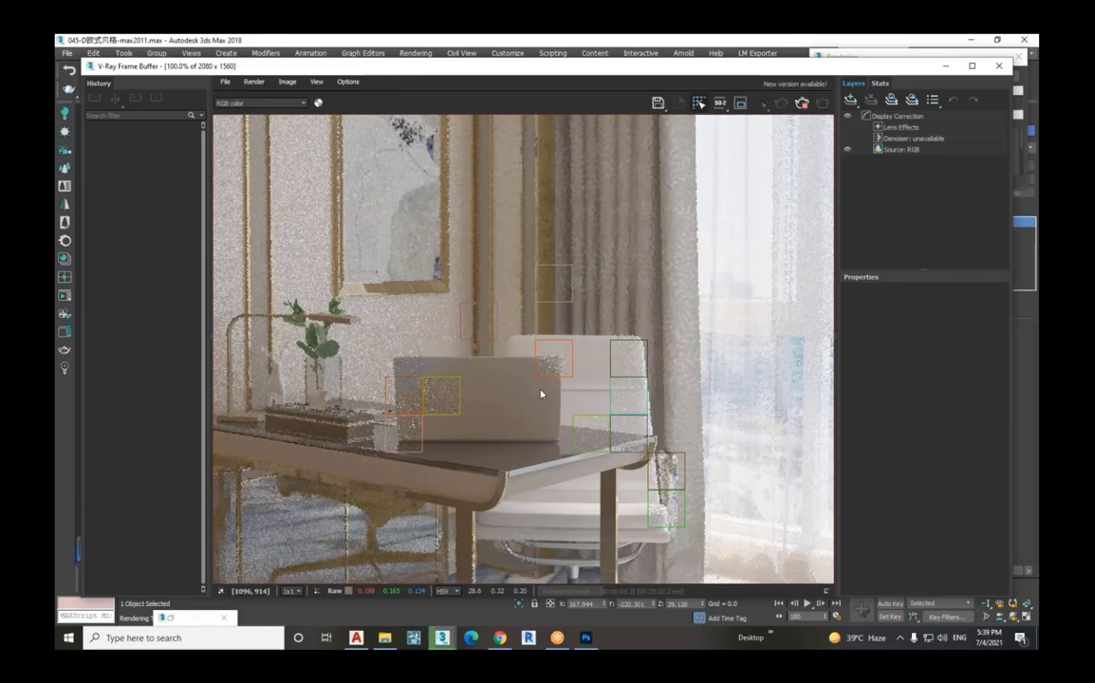
scroll(541, 394, down, 1)
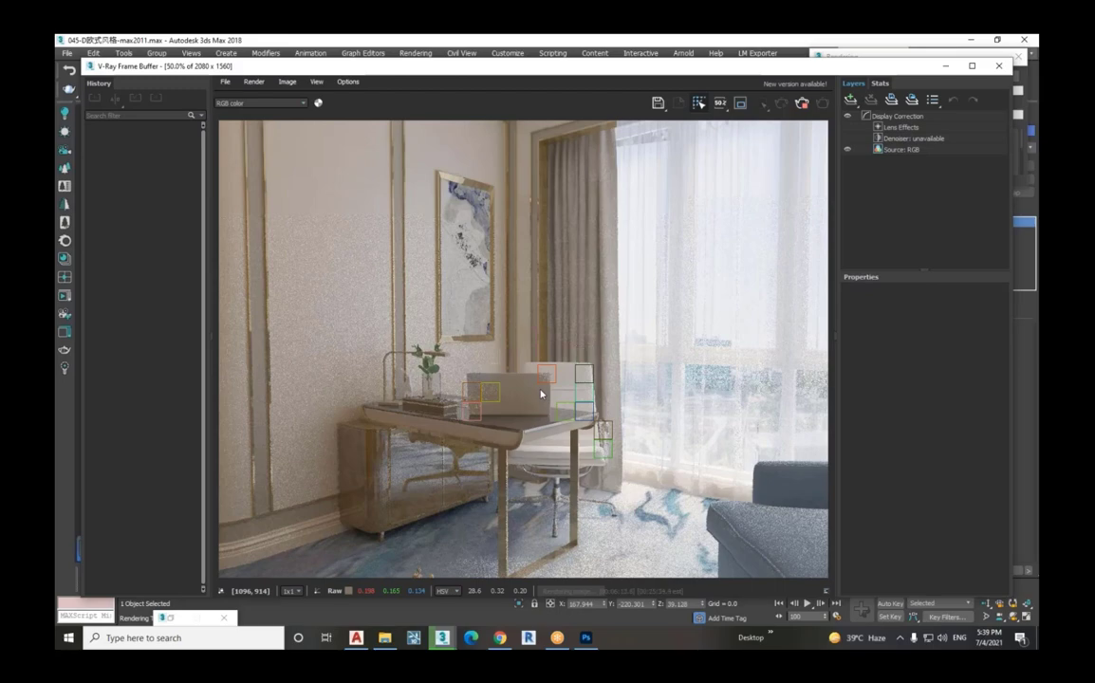
scroll(541, 393, up, 2)
scroll(541, 394, down, 1)
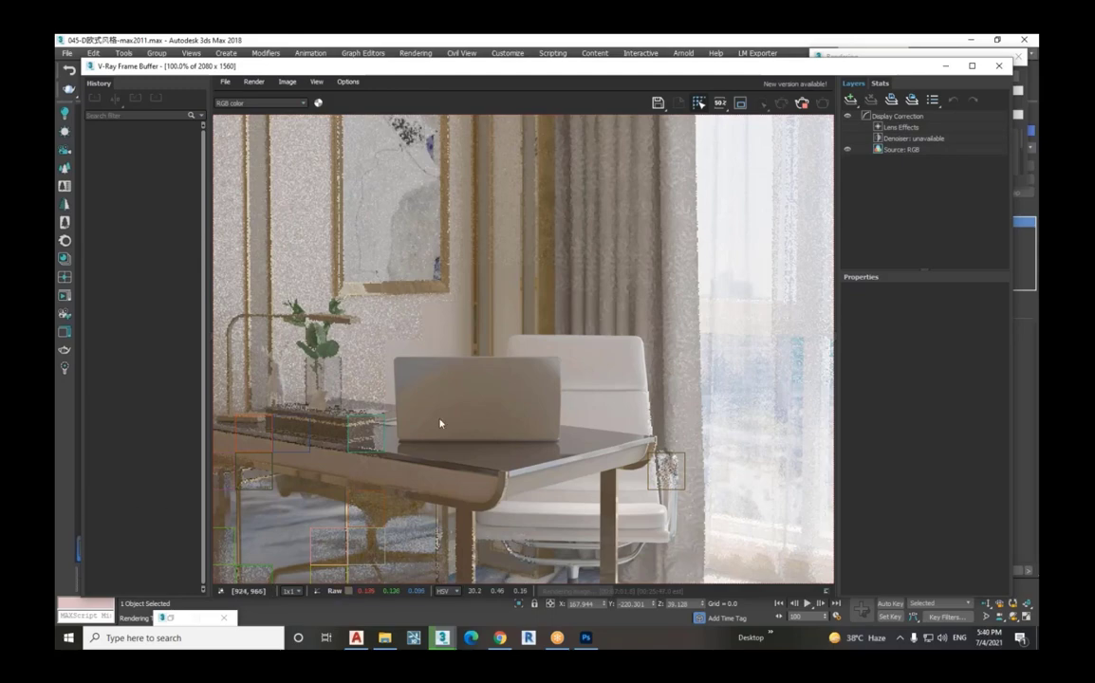
scroll(440, 424, down, 5)
scroll(414, 510, up, 5)
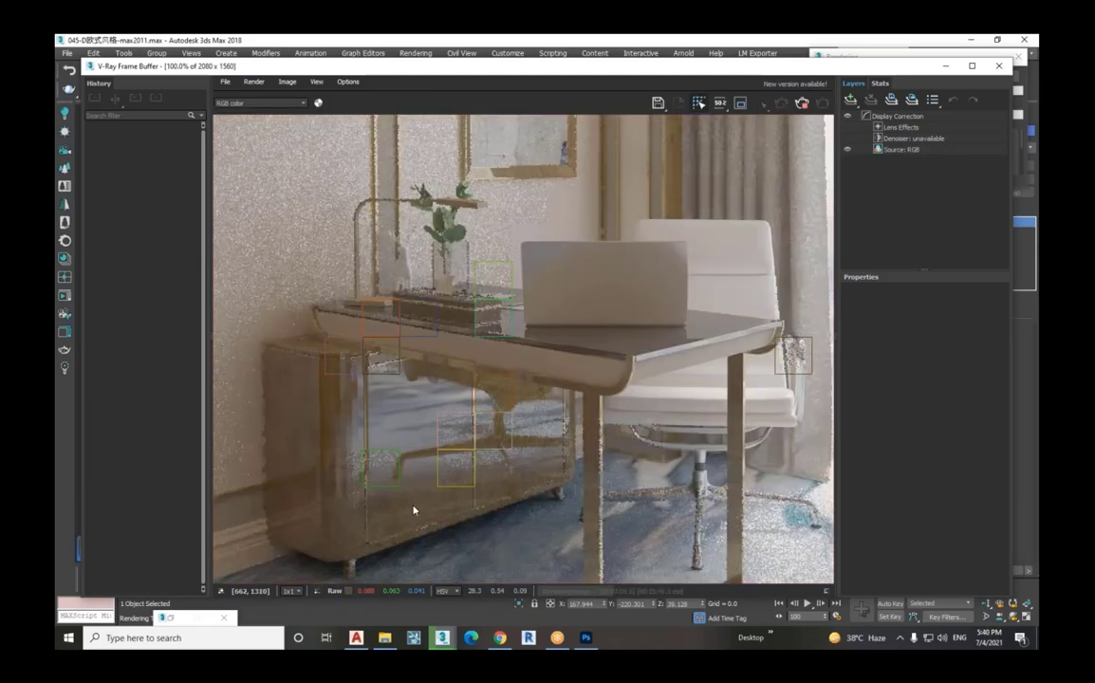
scroll(436, 459, up, 3)
scroll(436, 459, down, 3)
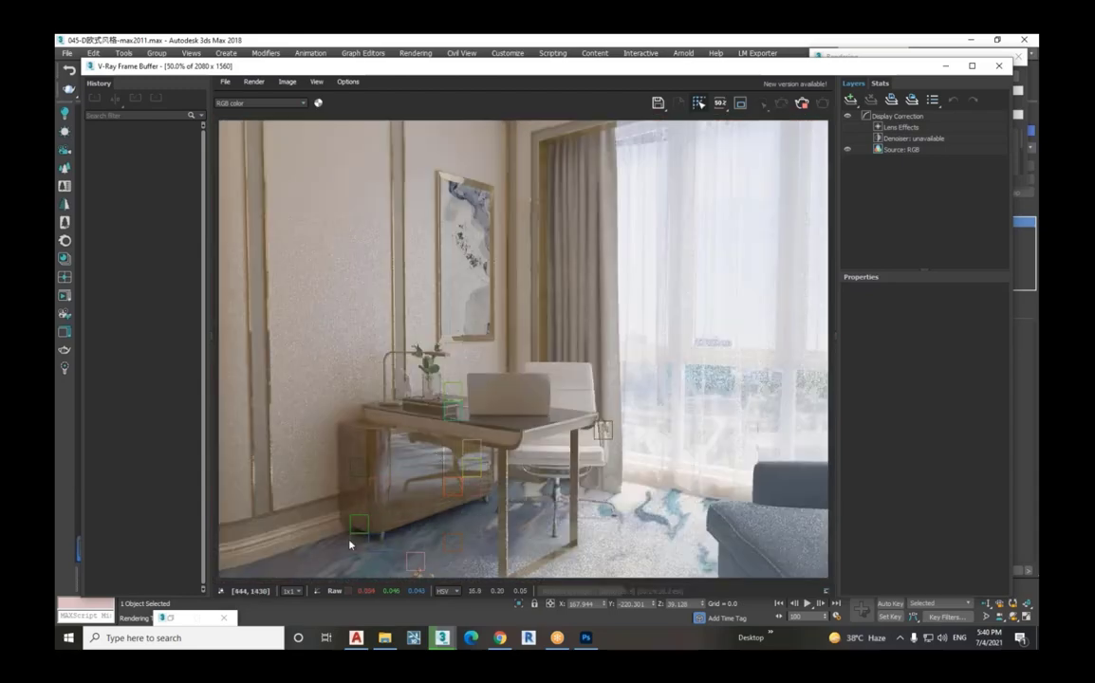
scroll(350, 544, up, 2)
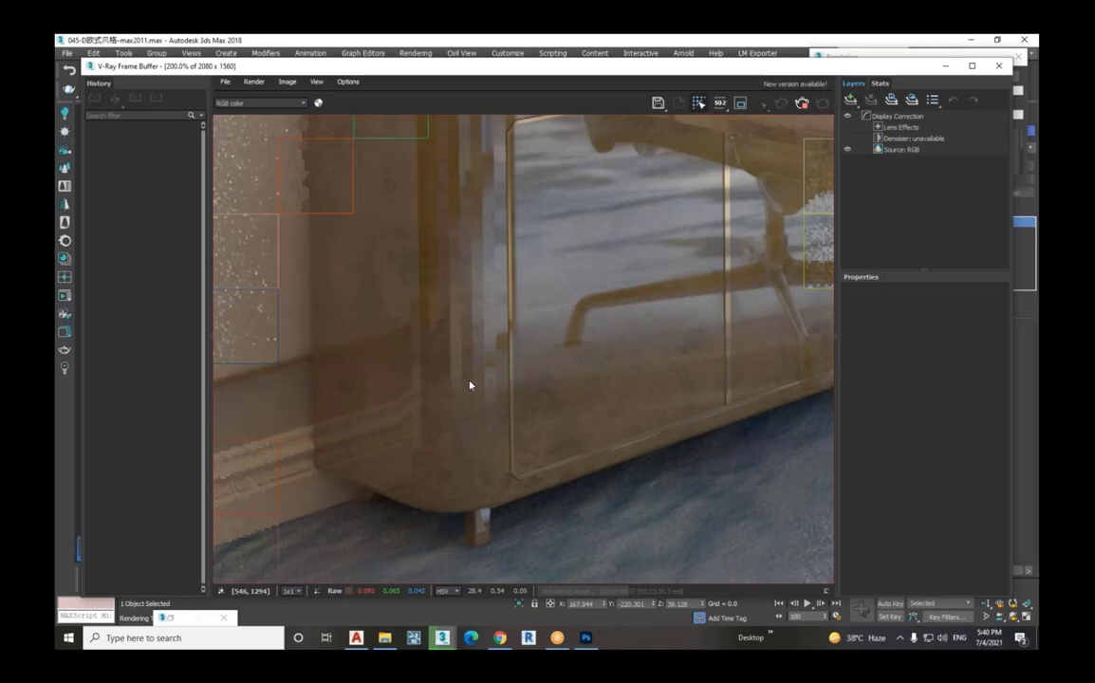
scroll(470, 386, down, 2)
scroll(470, 385, down, 2)
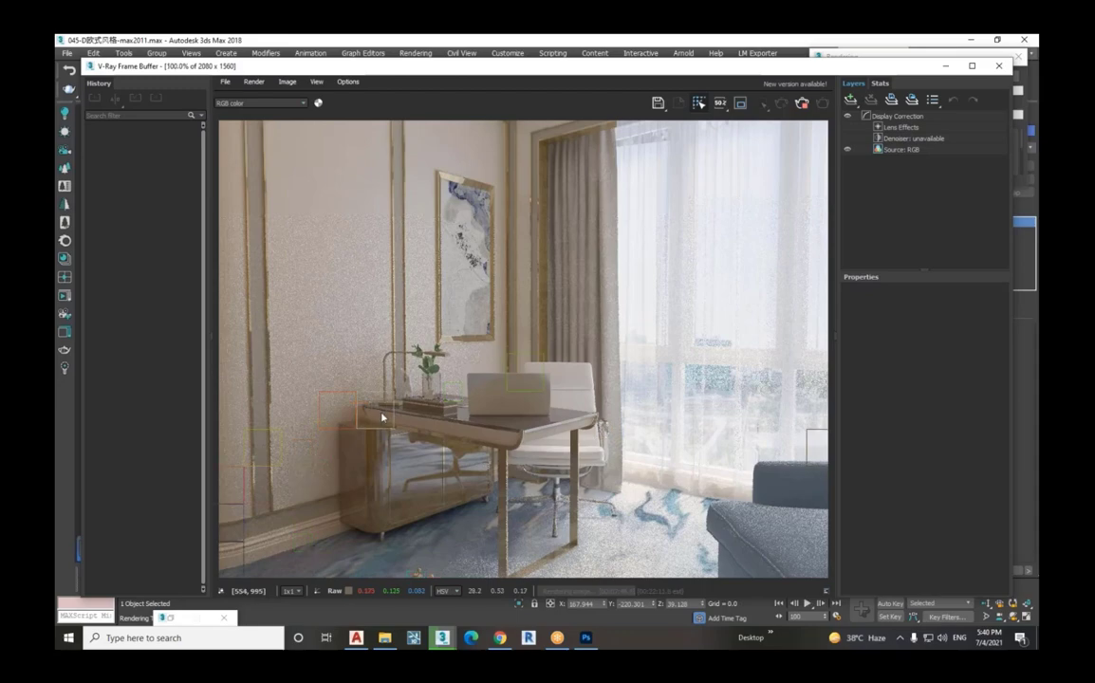
scroll(378, 416, up, 1)
scroll(398, 408, up, 1)
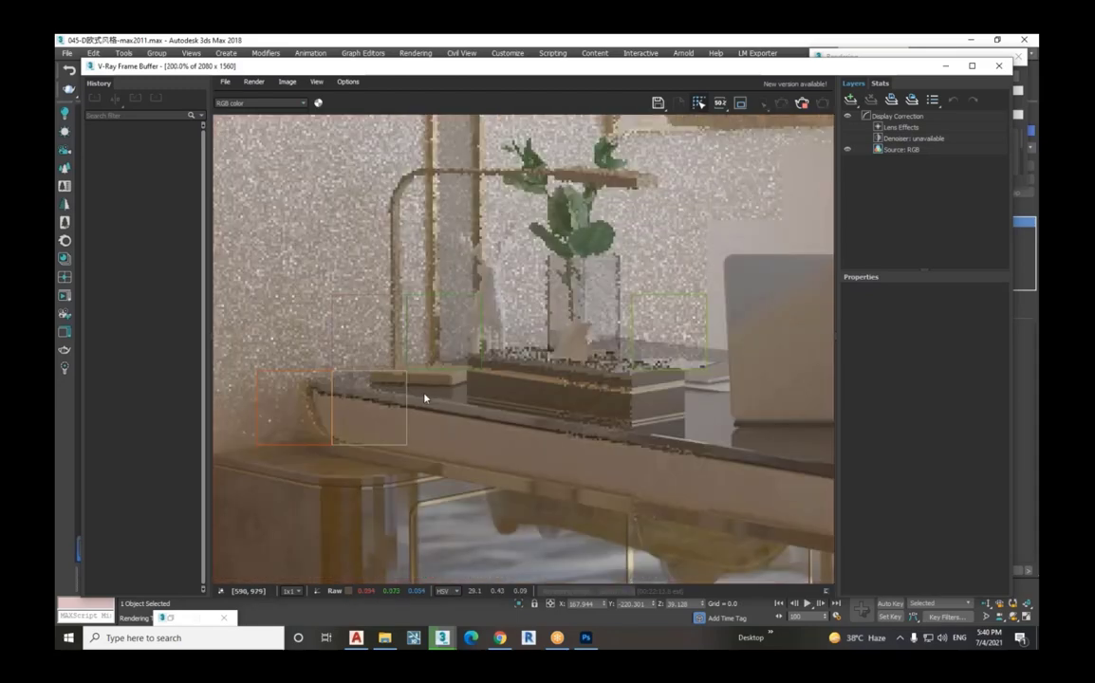
scroll(424, 399, down, 2)
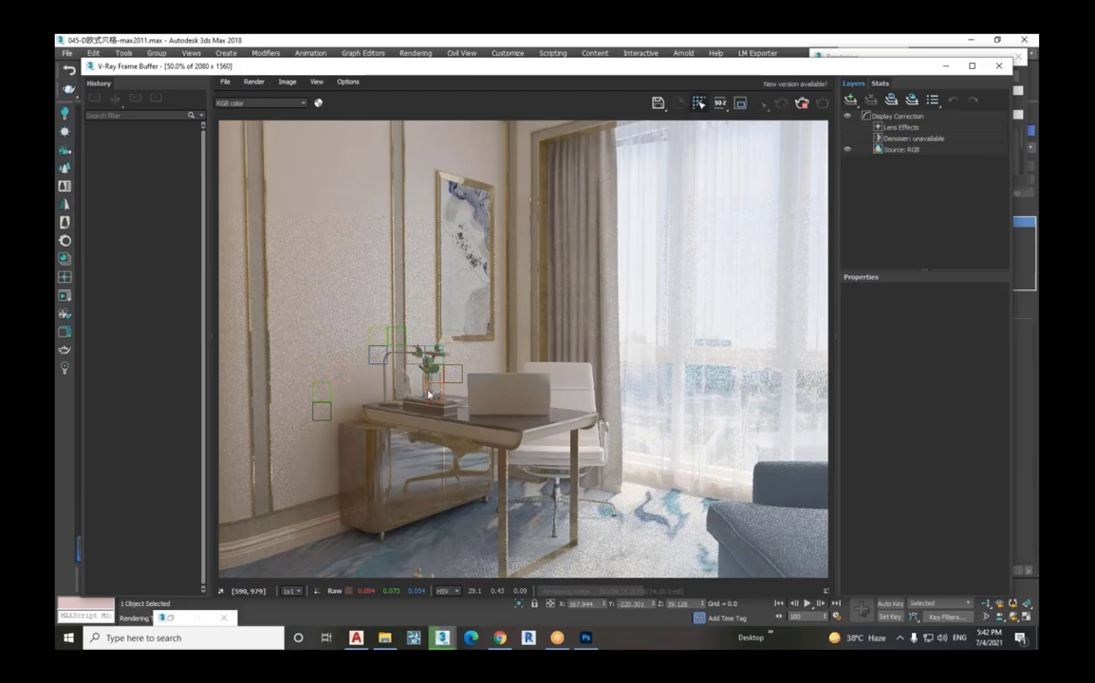
- Zoom in and out of the in-progress render to check the curtains for noise
scroll(760, 561, up, 2)
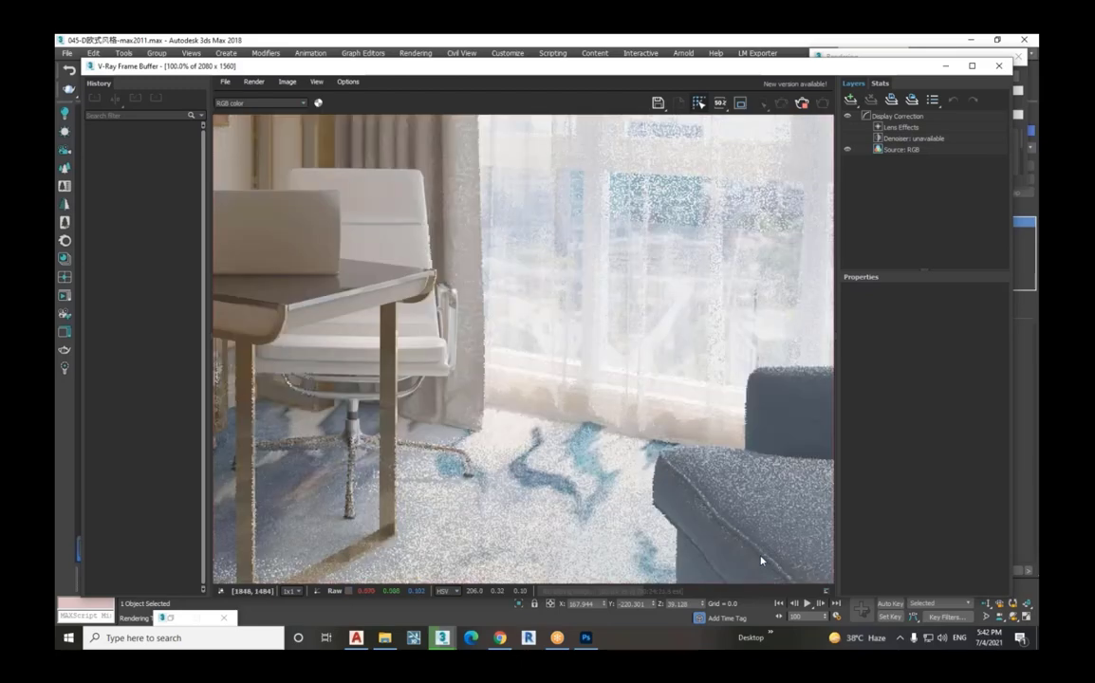
scroll(694, 490, up, 2)
scroll(703, 441, down, 1)
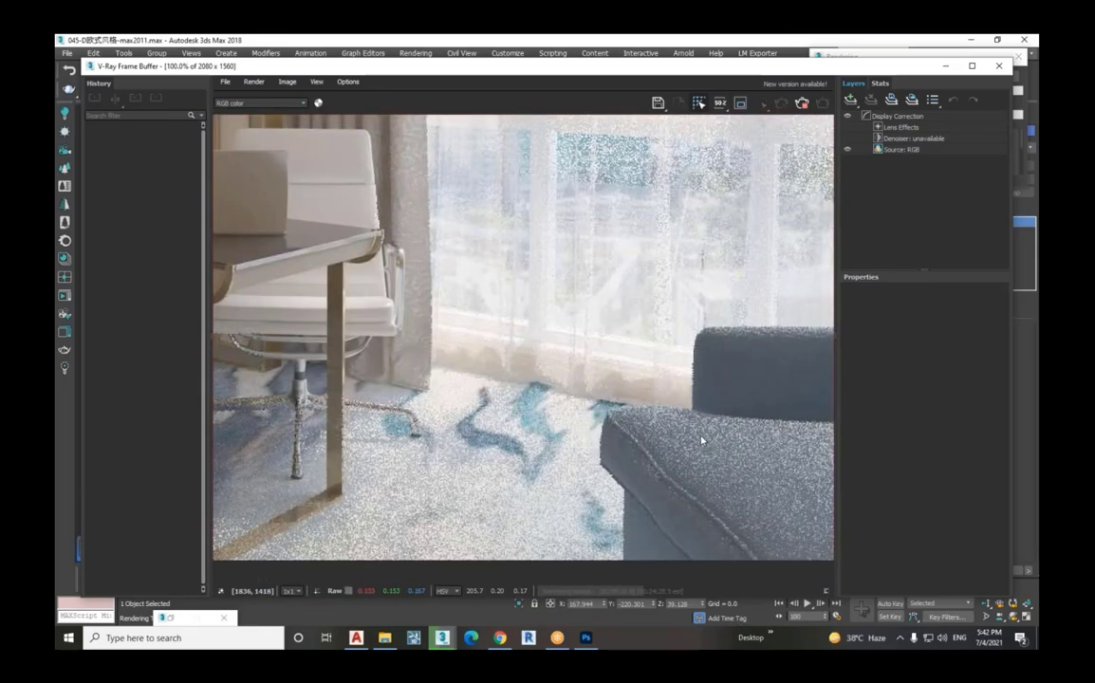
scroll(702, 441, down, 1)
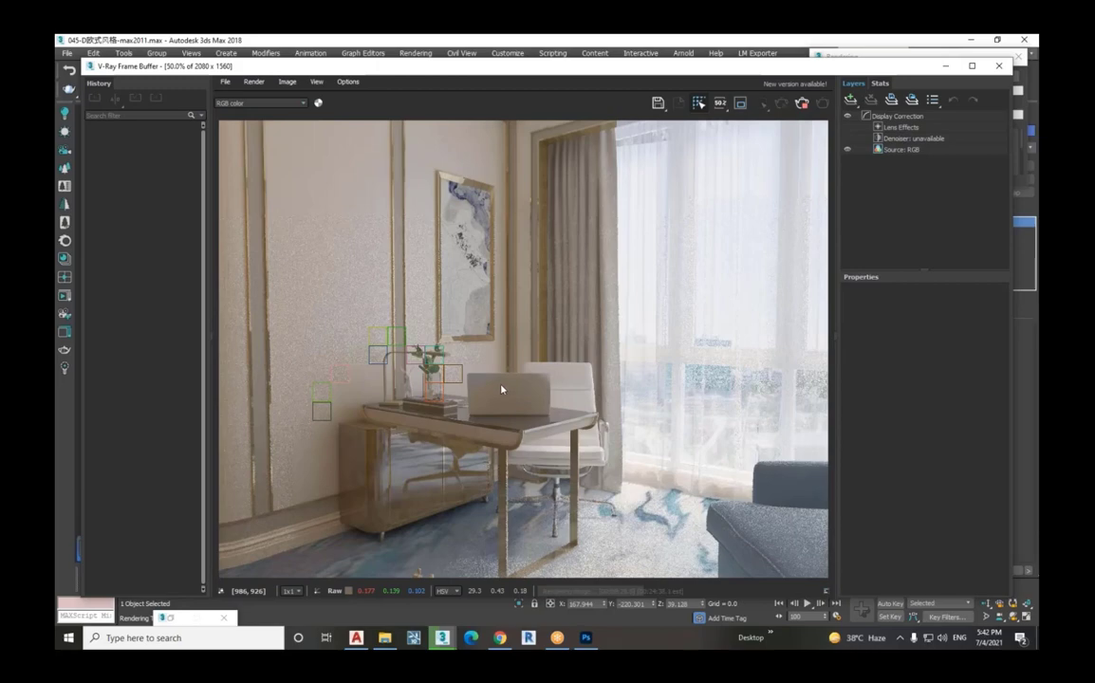
scroll(484, 386, up, 1)
scroll(473, 383, up, 1)
scroll(503, 384, up, 1)
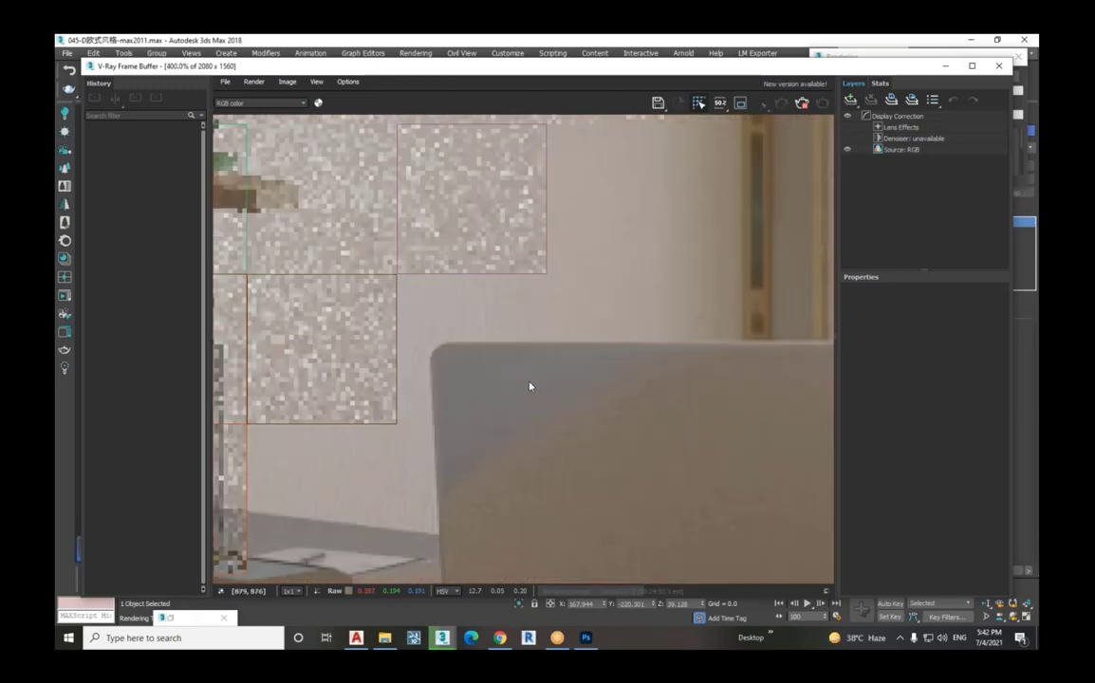
scroll(530, 385, down, 1)
scroll(531, 387, down, 1)
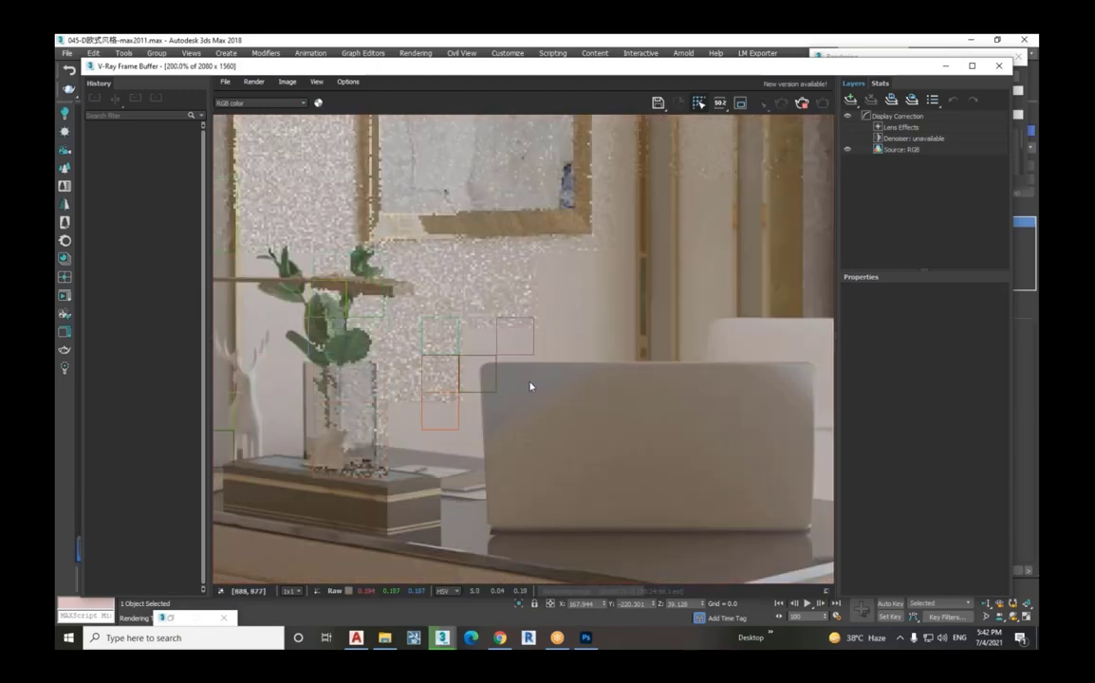
scroll(531, 386, down, 1)
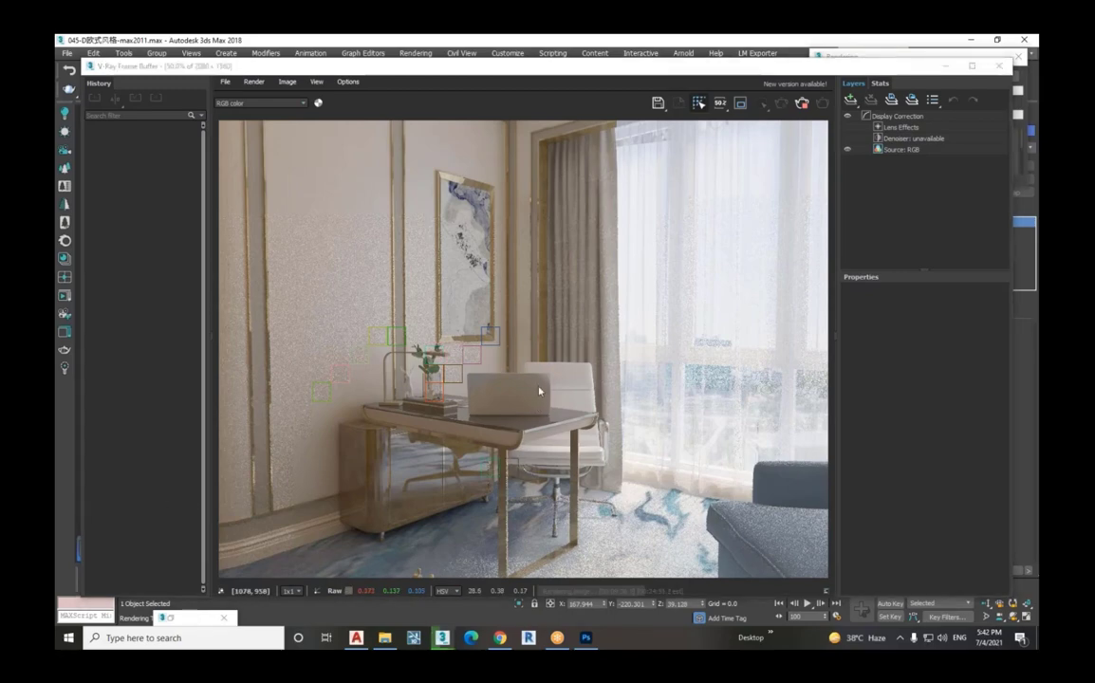
scroll(500, 337, up, 2)
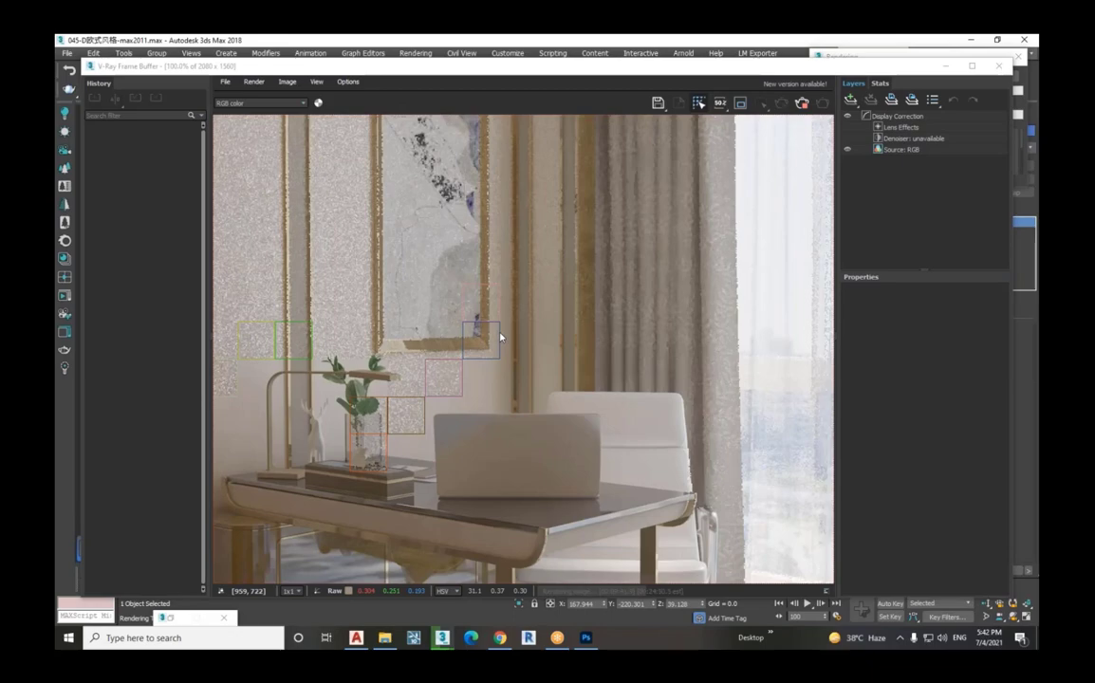
scroll(500, 337, down, 4)
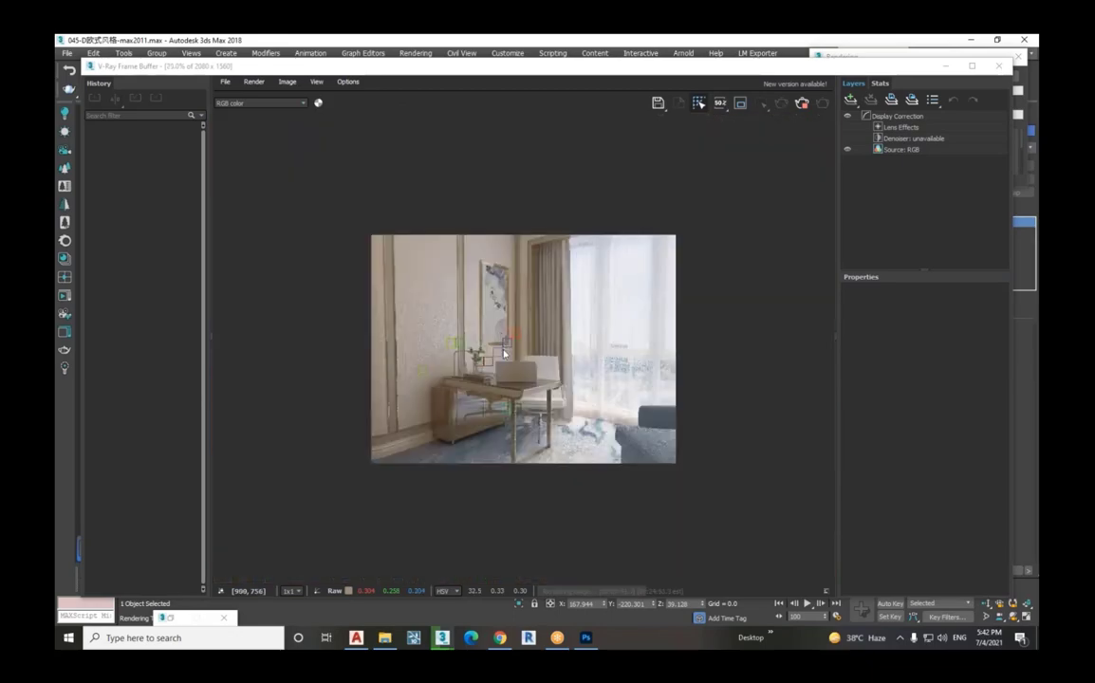
scroll(508, 389, up, 2)
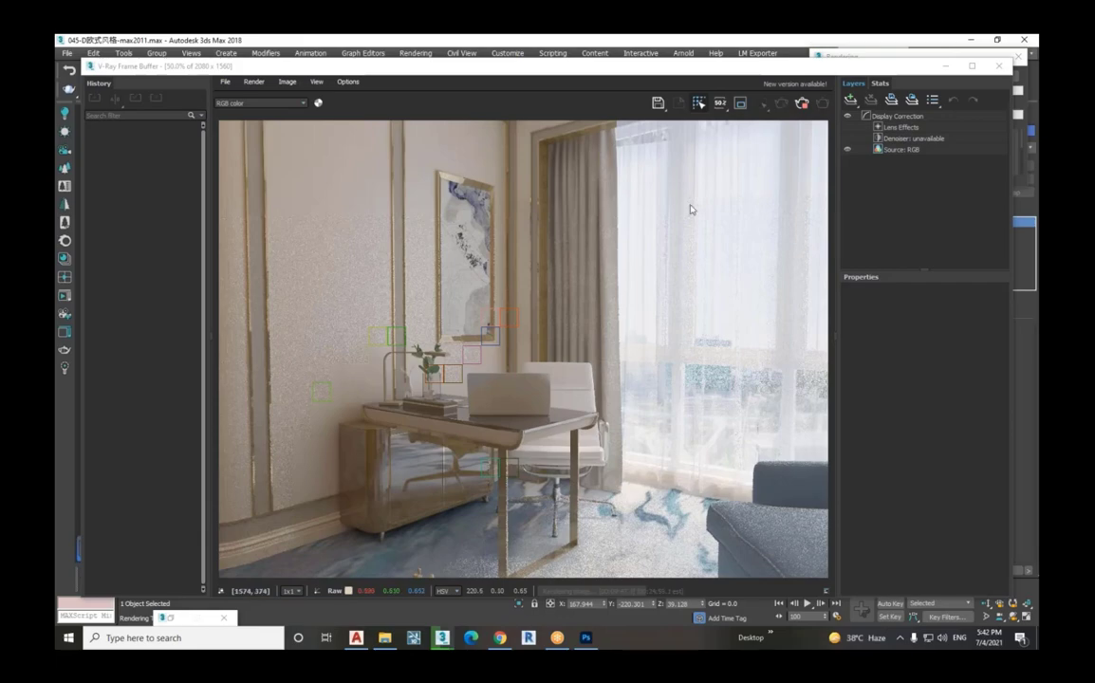
- Reposition the V-Ray Frame Buffer window and zoom again to check rendering progress
drag(745, 73, 541, 116)
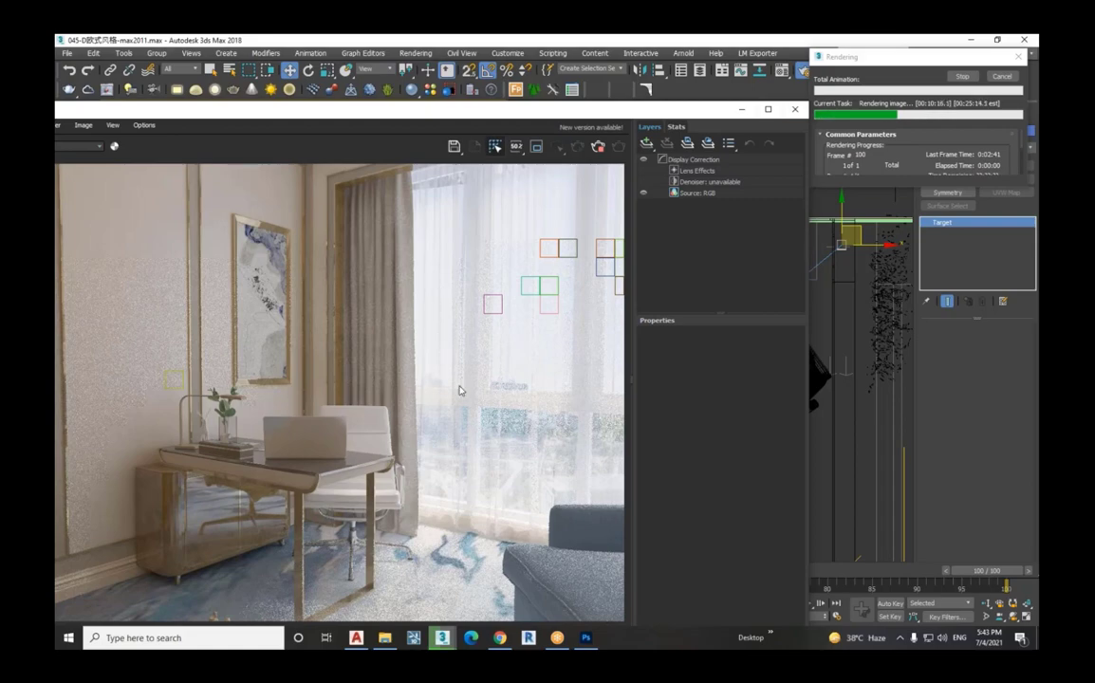
scroll(459, 390, up, 2)
scroll(459, 390, down, 2)
scroll(420, 380, up, 4)
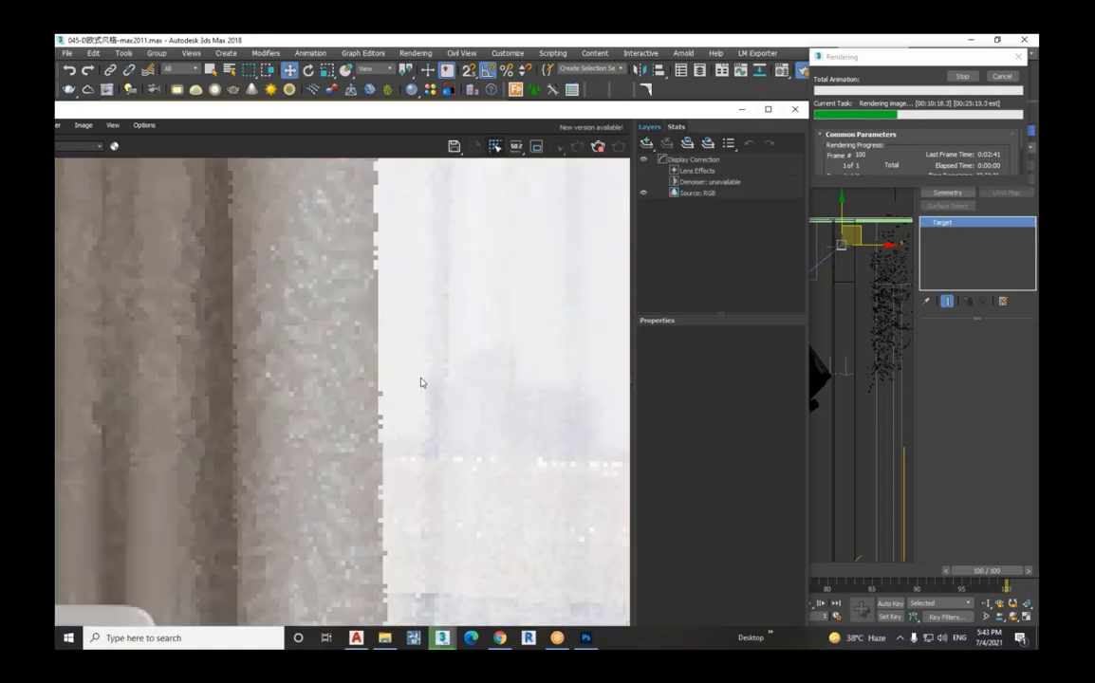
scroll(420, 382, down, 2)
scroll(408, 391, down, 3)
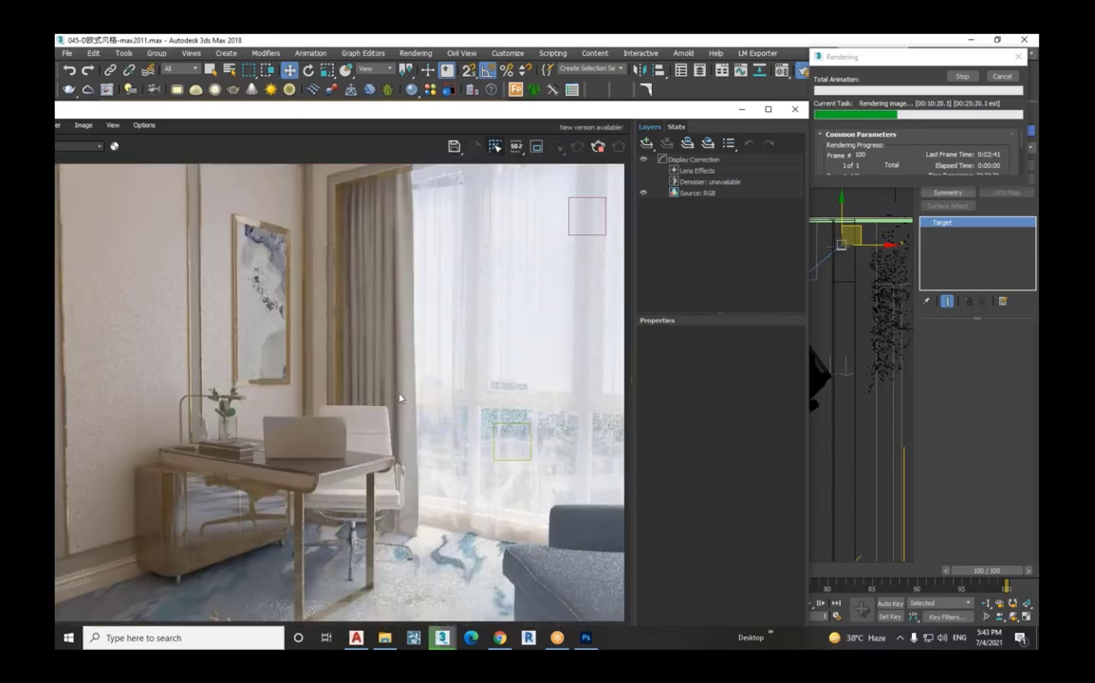
scroll(399, 398, up, 3)
scroll(402, 401, up, 2)
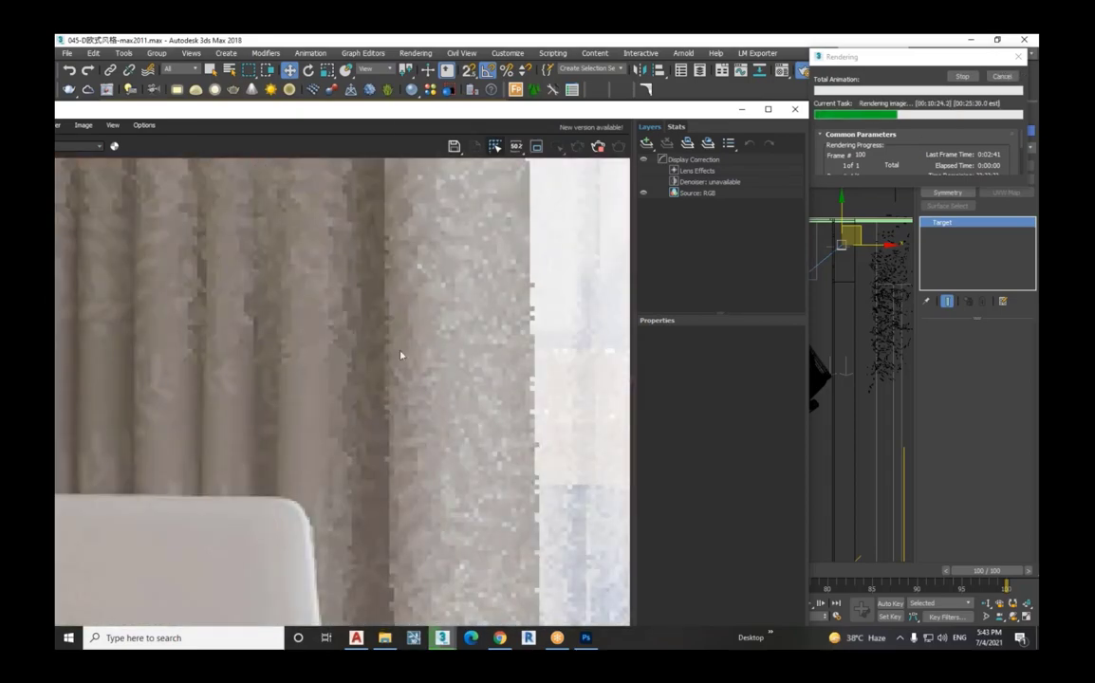
scroll(402, 357, down, 2)
scroll(405, 359, down, 3)
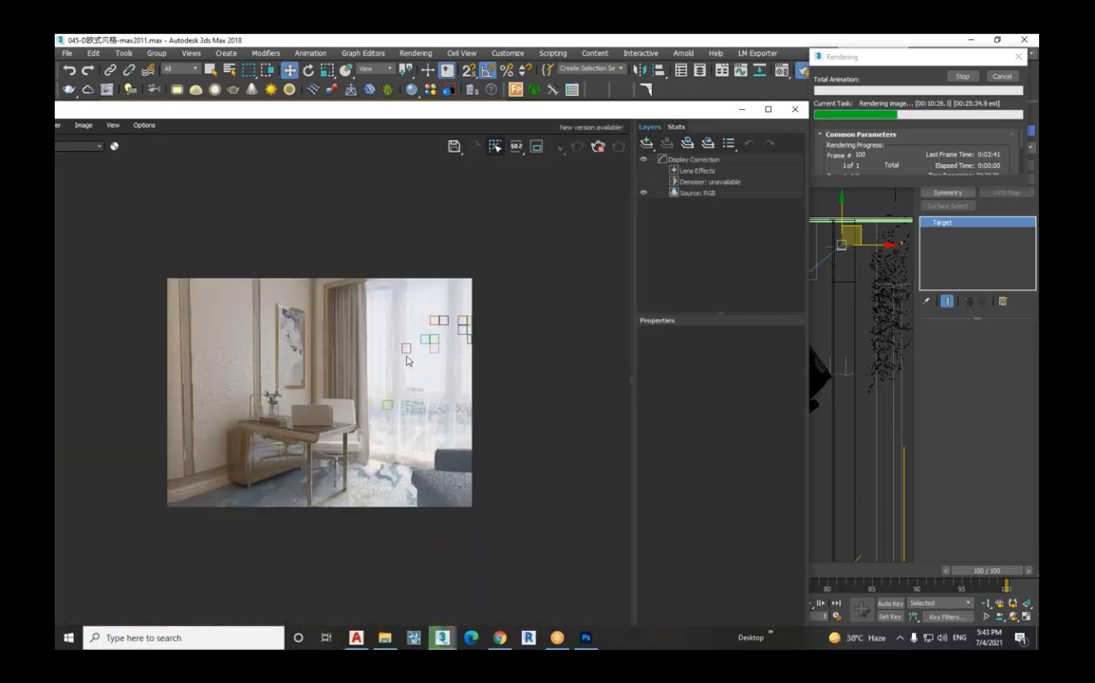
drag(325, 110, 461, 135)
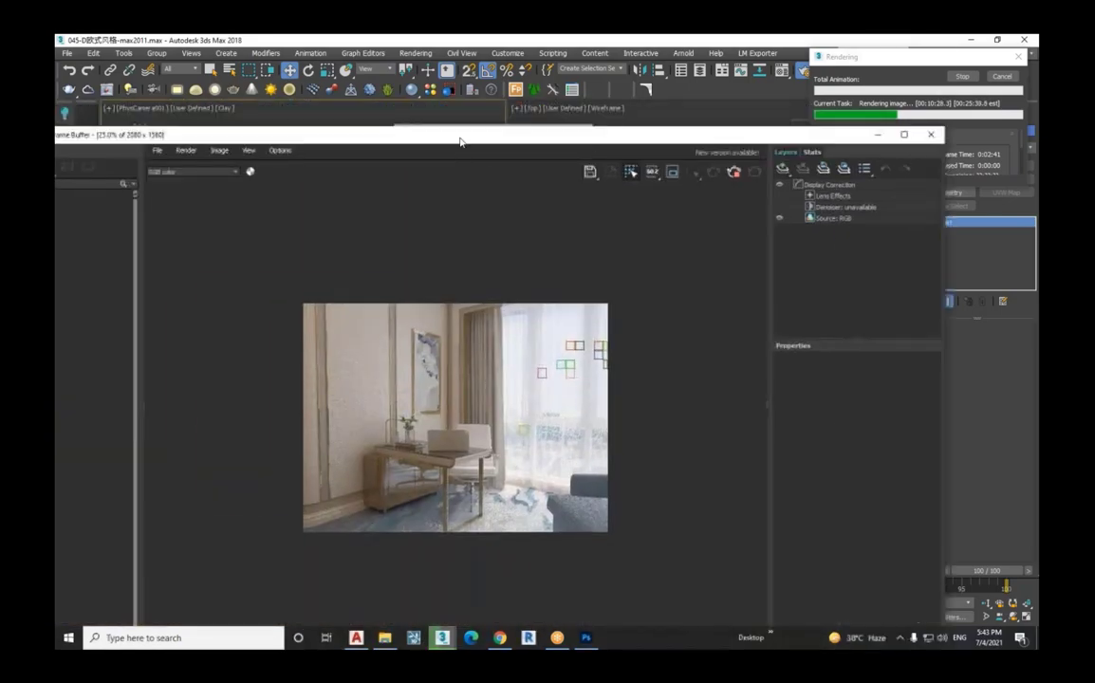
scroll(313, 470, up, 2)
scroll(281, 339, up, 1)
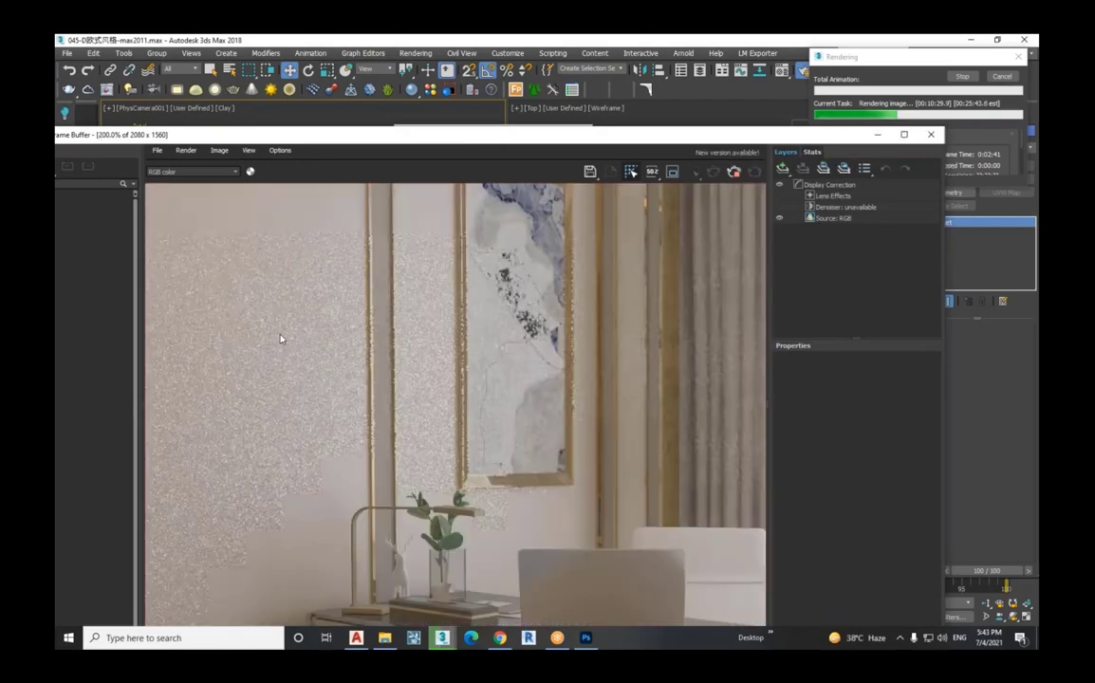
scroll(281, 339, up, 2)
scroll(281, 339, down, 1)
scroll(281, 339, down, 1)
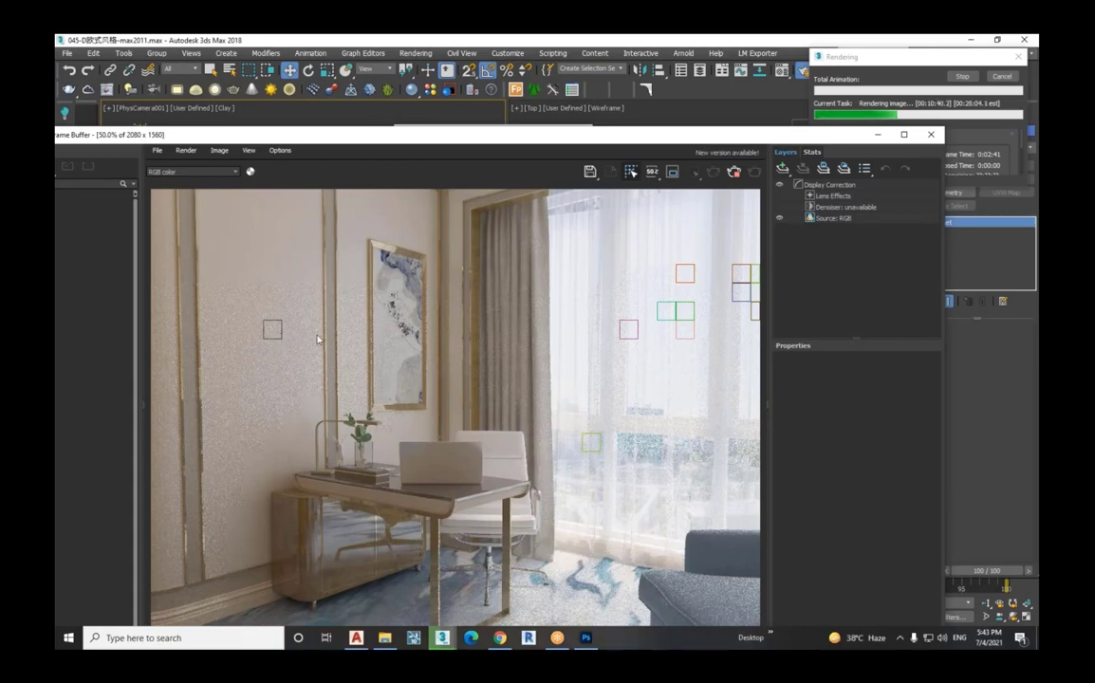
scroll(318, 339, down, 1)
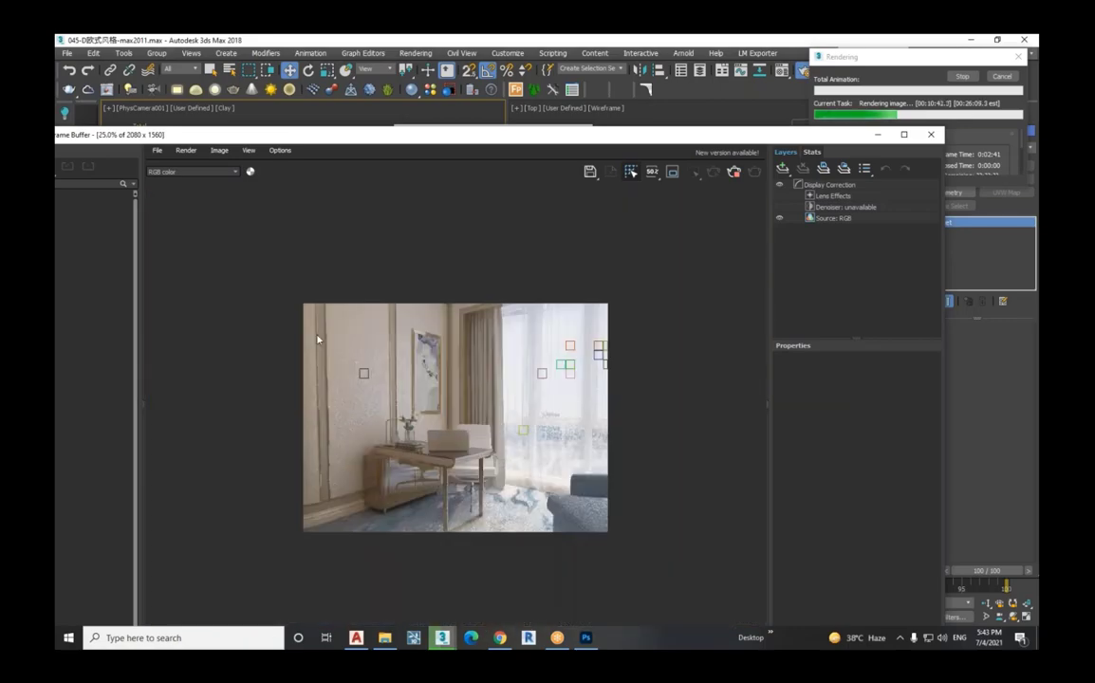
scroll(596, 520, up, 1)
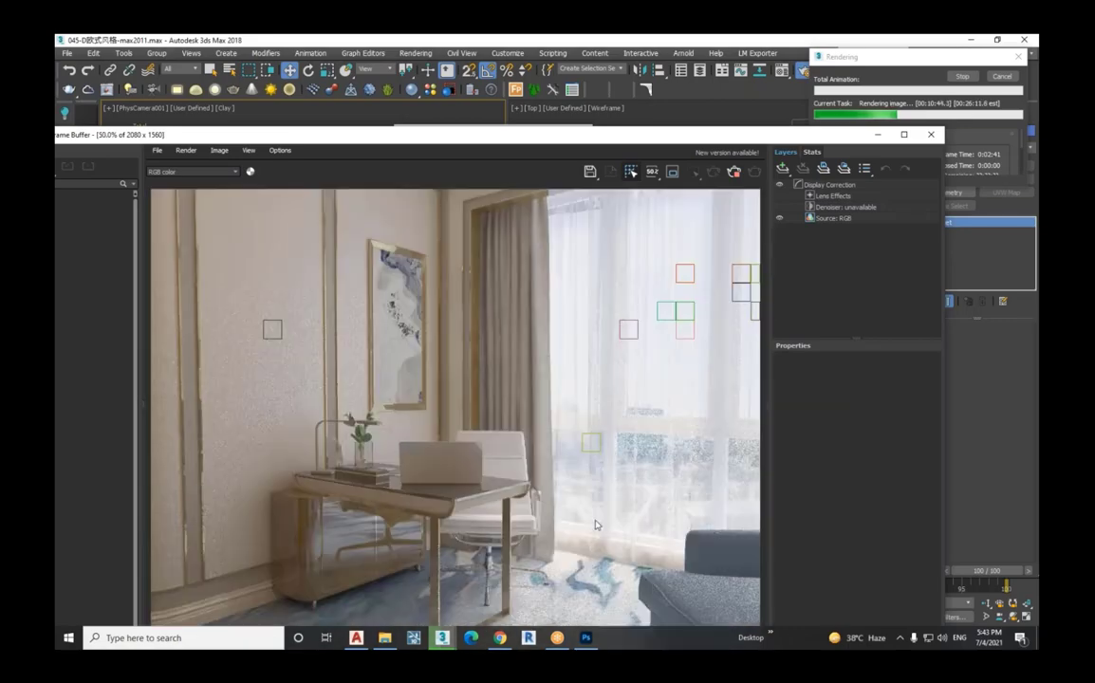
scroll(674, 589, up, 1)
scroll(624, 501, up, 1)
scroll(633, 514, down, 1)
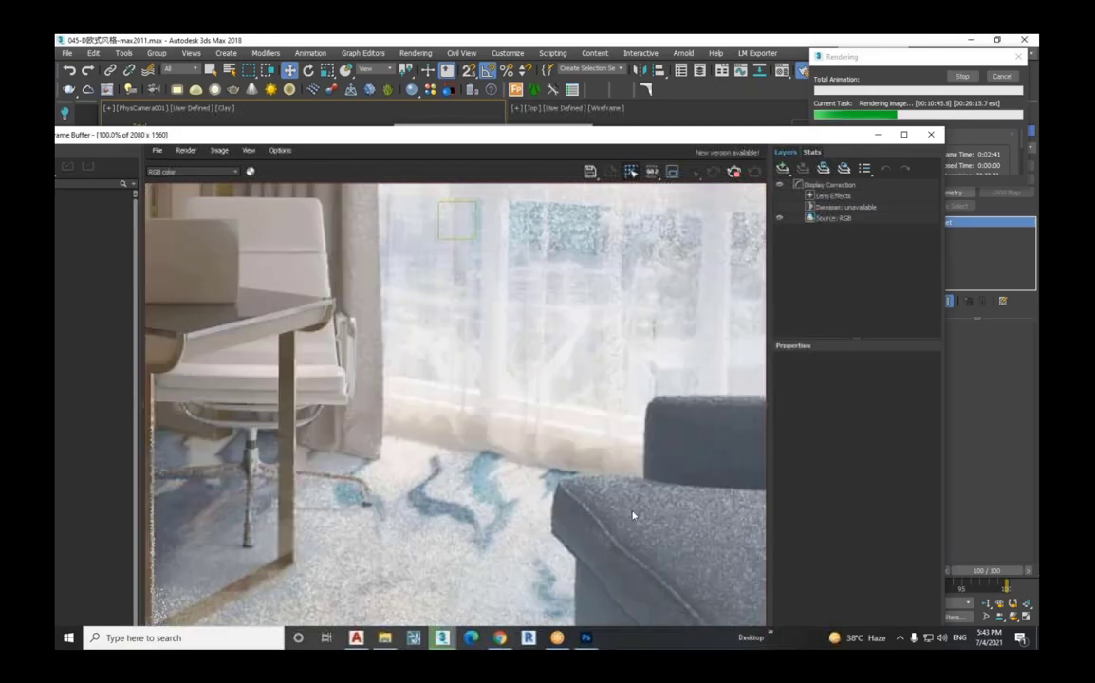
scroll(675, 605, up, 2)
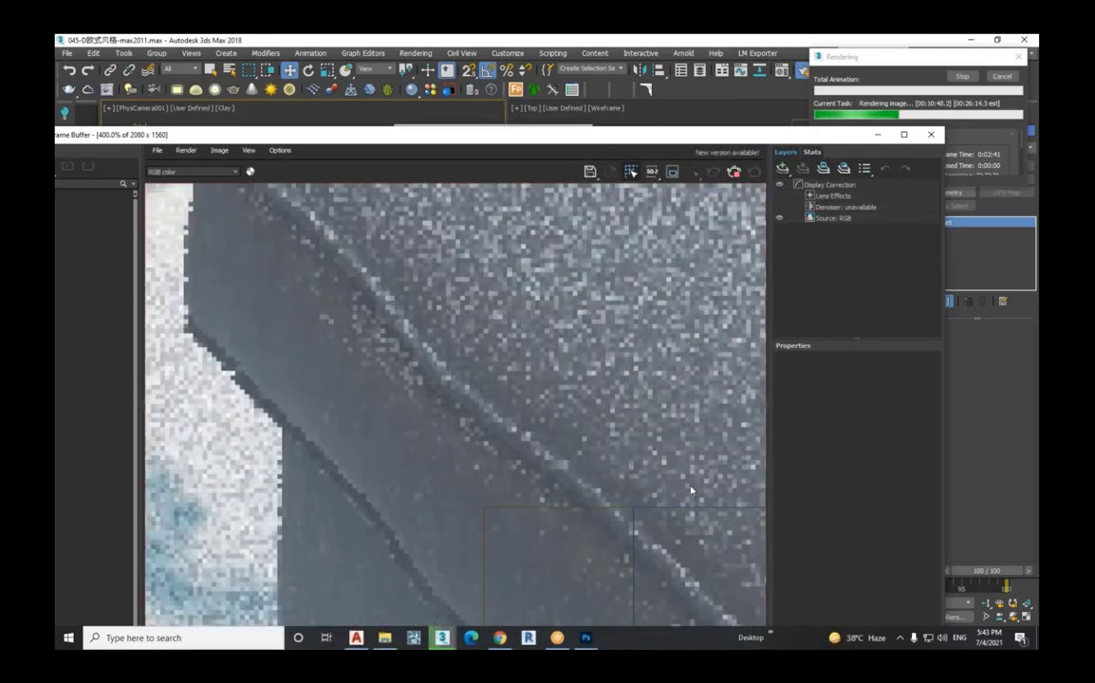
scroll(680, 470, up, 1)
scroll(679, 470, down, 1)
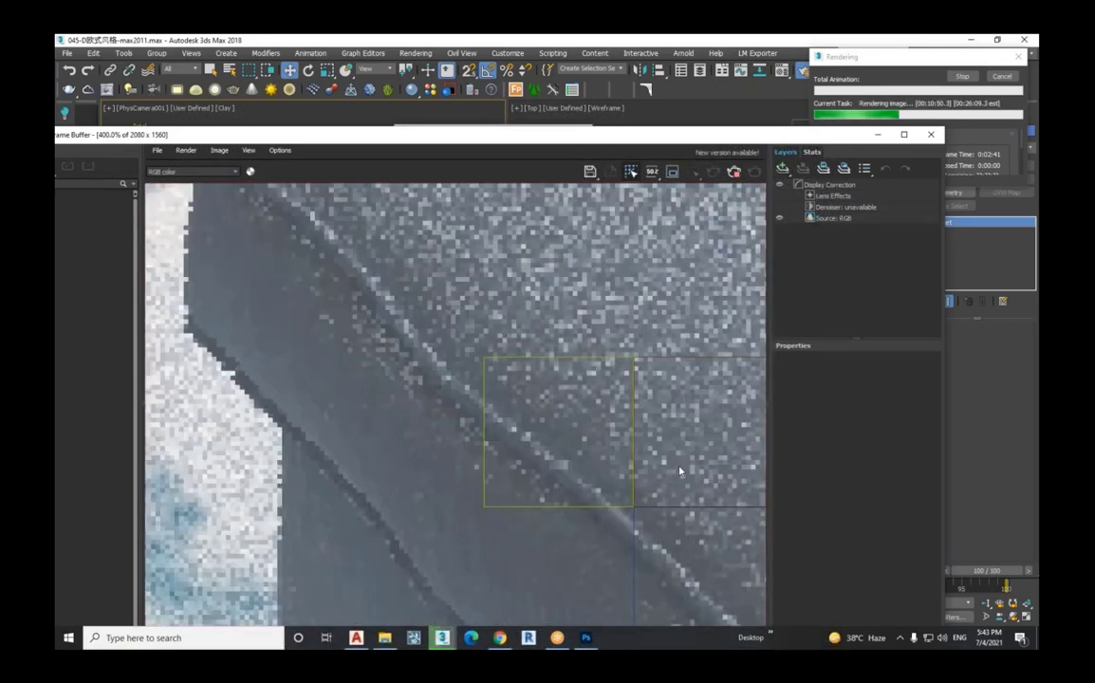
scroll(680, 469, down, 1)
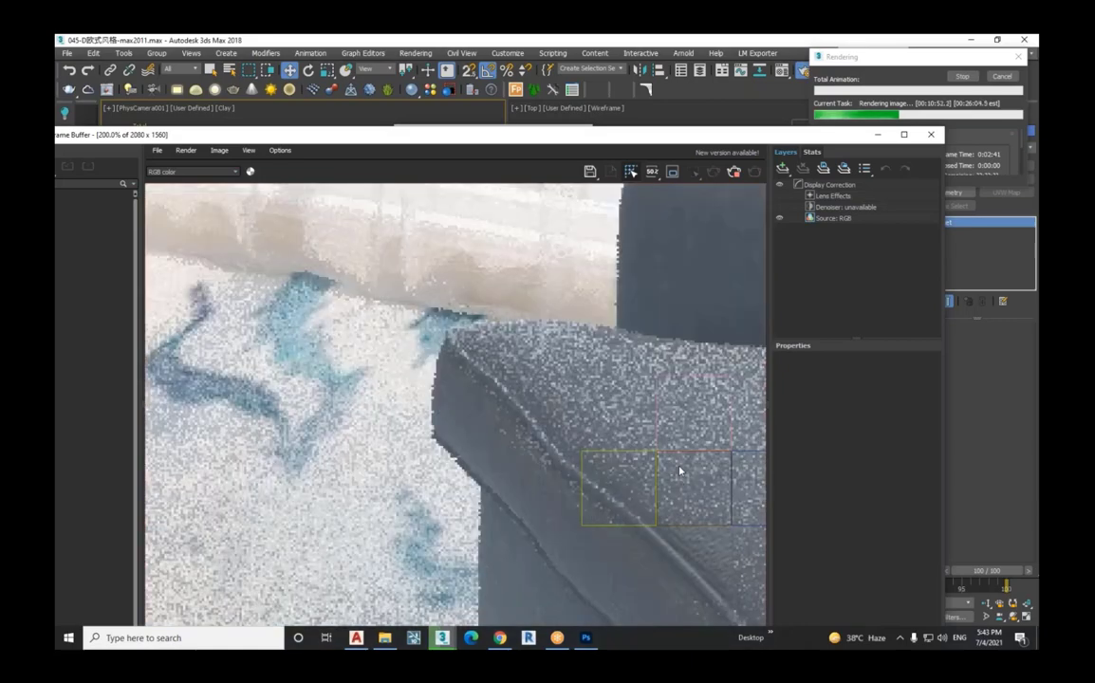
scroll(679, 470, down, 1)
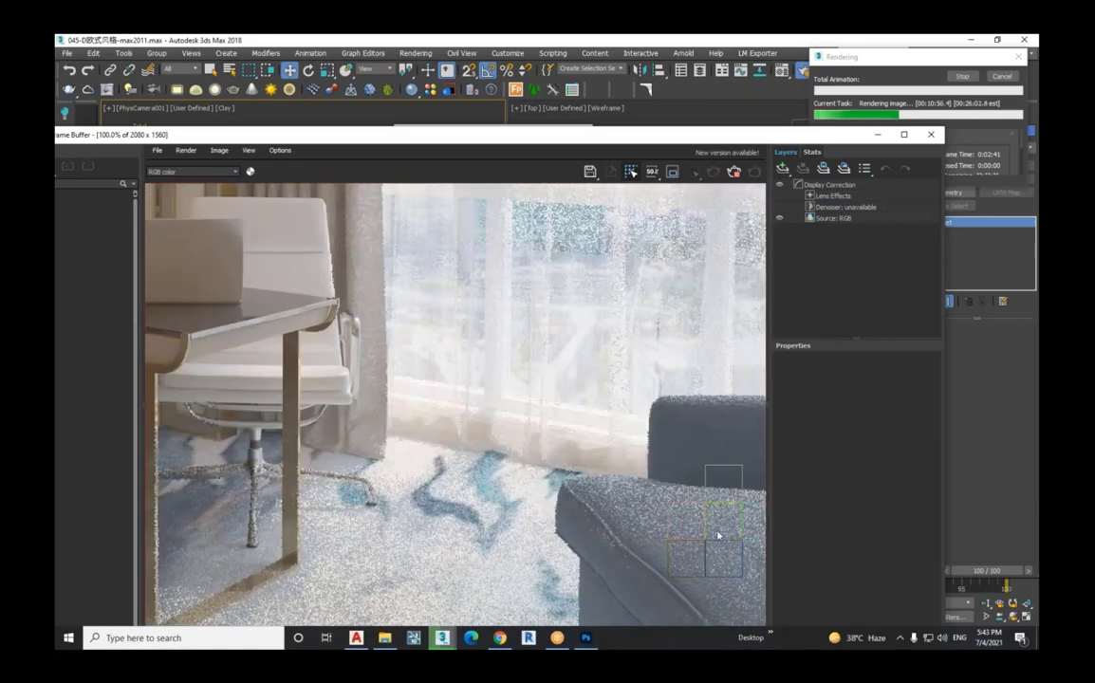
scroll(717, 534, up, 1)
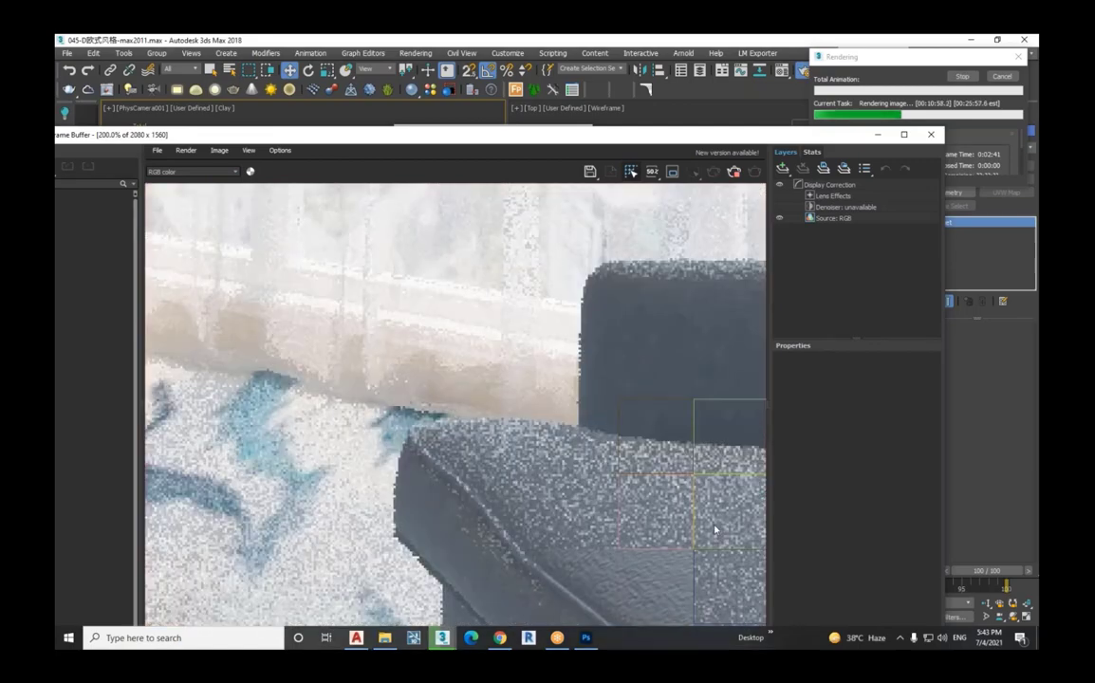
scroll(691, 509, down, 1)
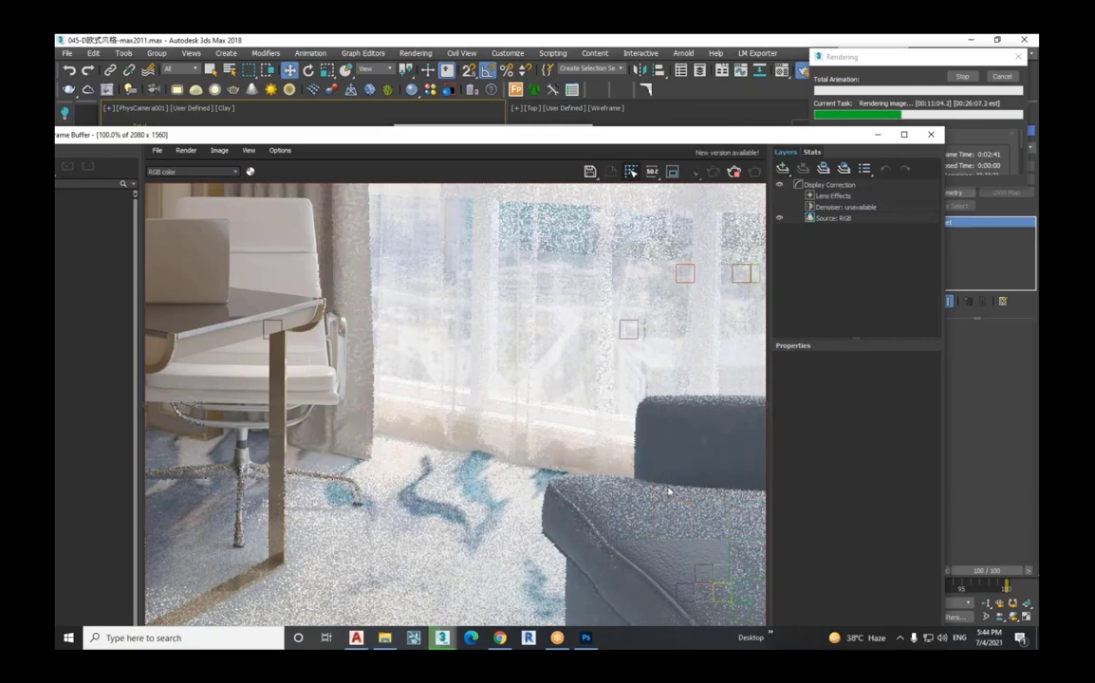
scroll(664, 484, down, 1)
scroll(608, 456, down, 1)
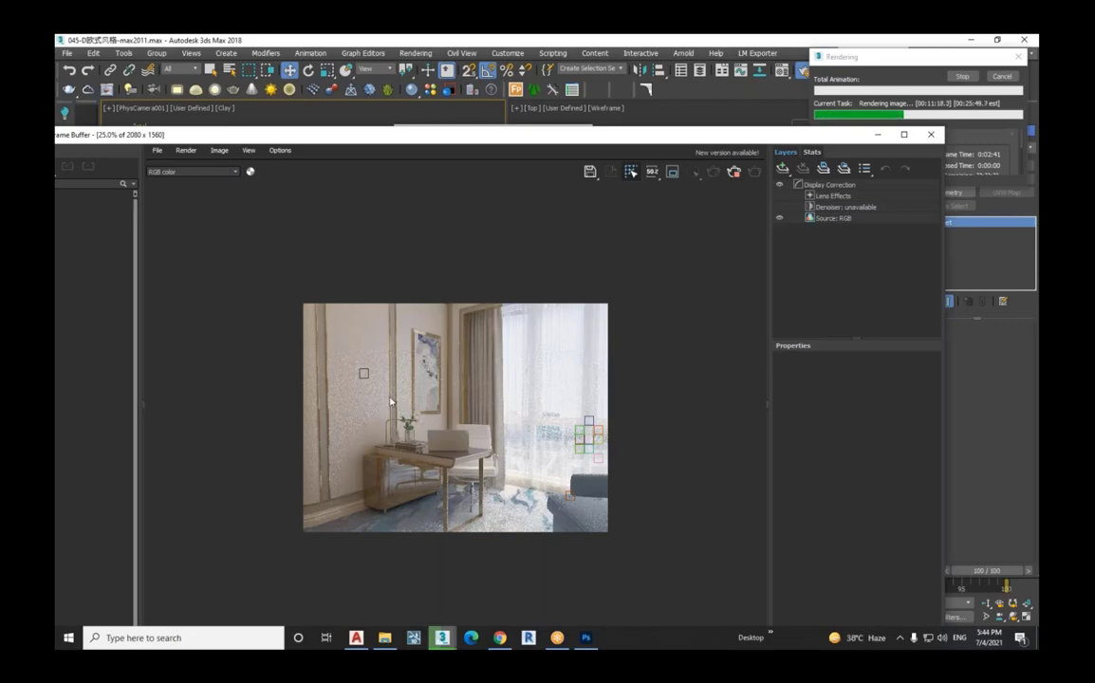
scroll(390, 402, up, 1)
scroll(391, 403, up, 1)
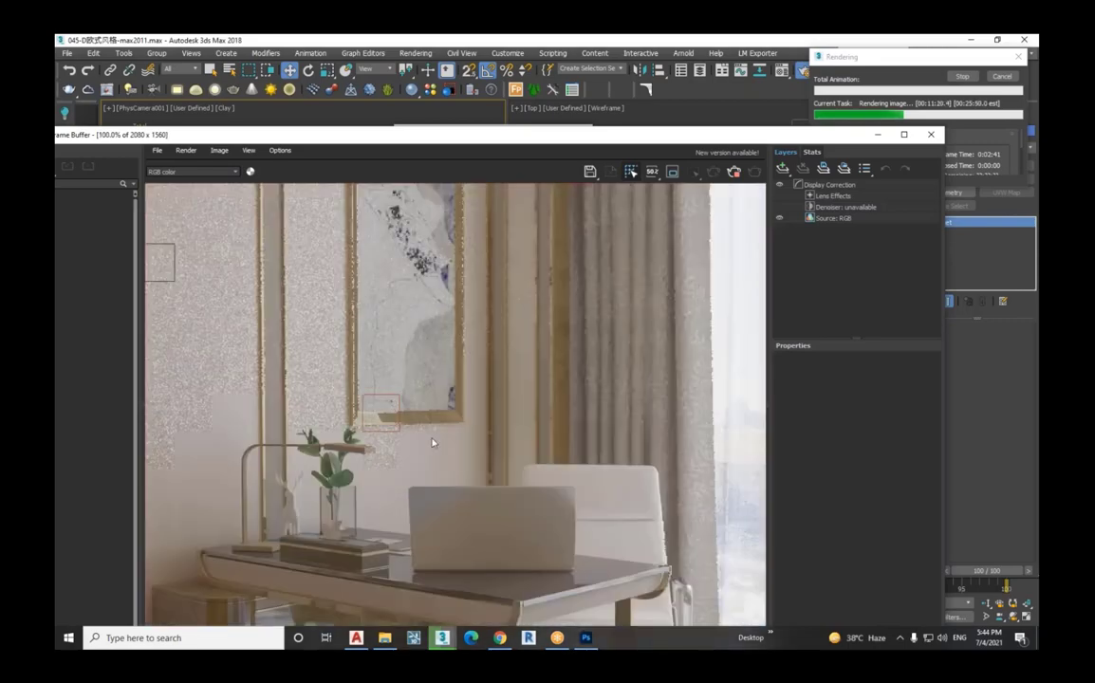
scroll(432, 442, down, 1)
scroll(433, 442, up, 1)
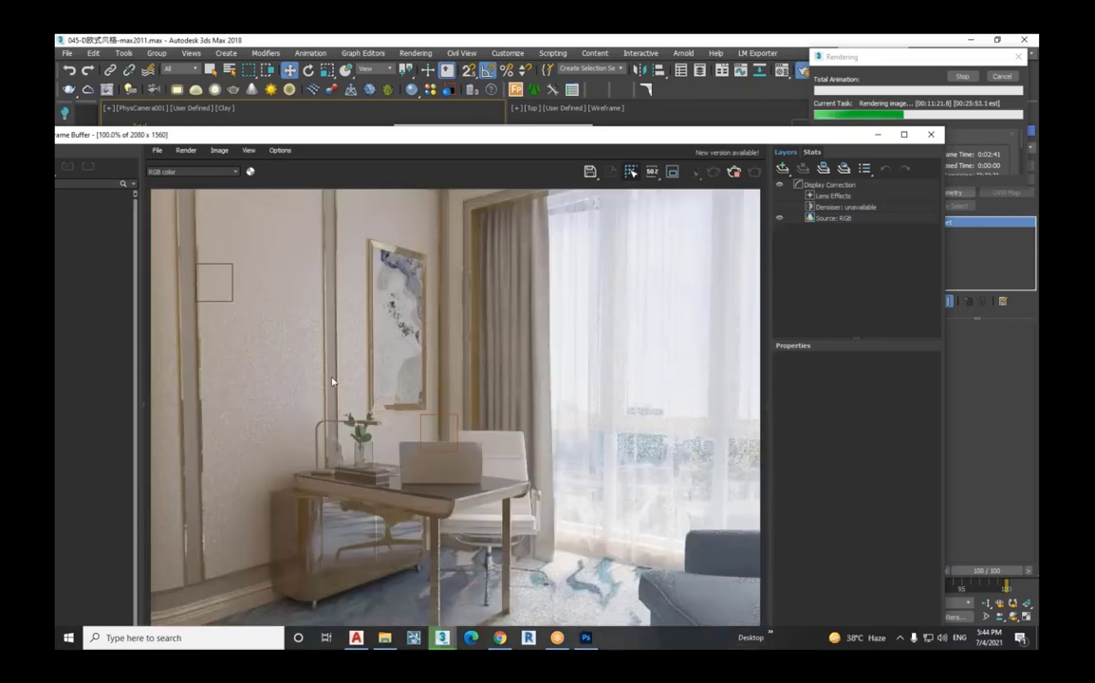
scroll(332, 381, up, 1)
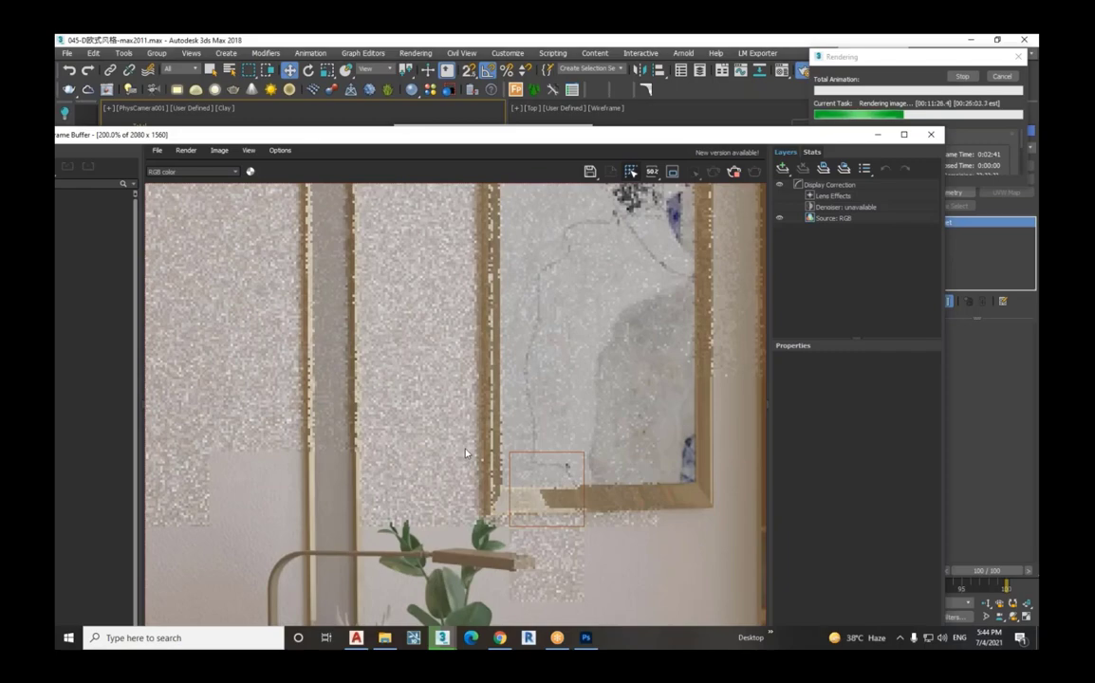
scroll(465, 453, down, 4)
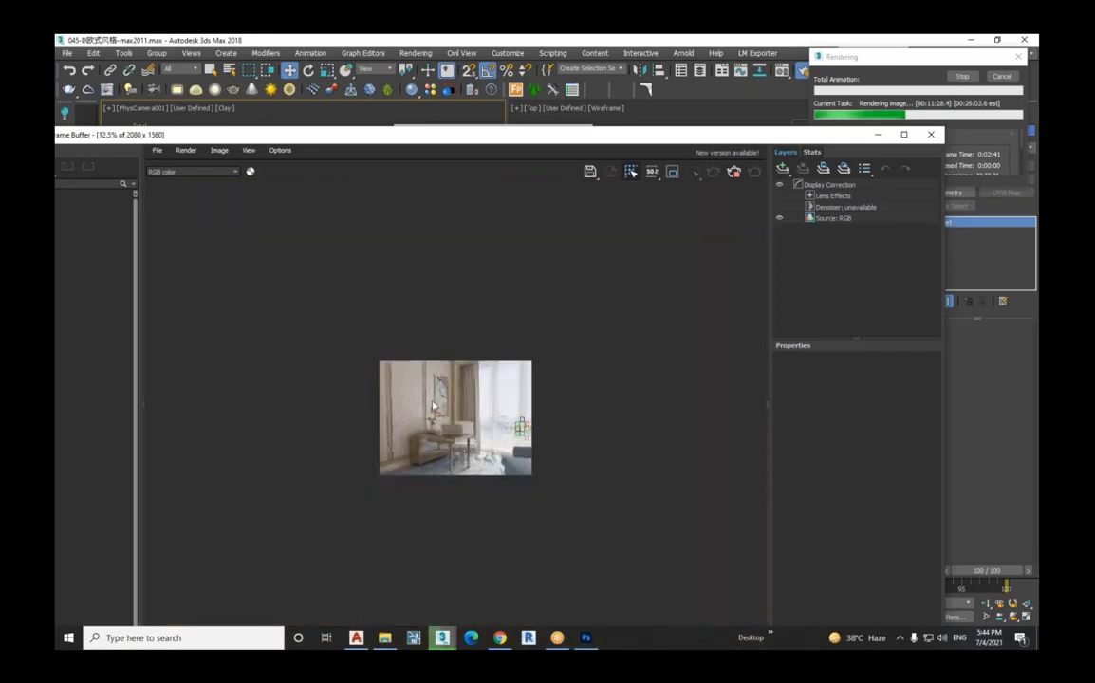
scroll(401, 400, up, 1)
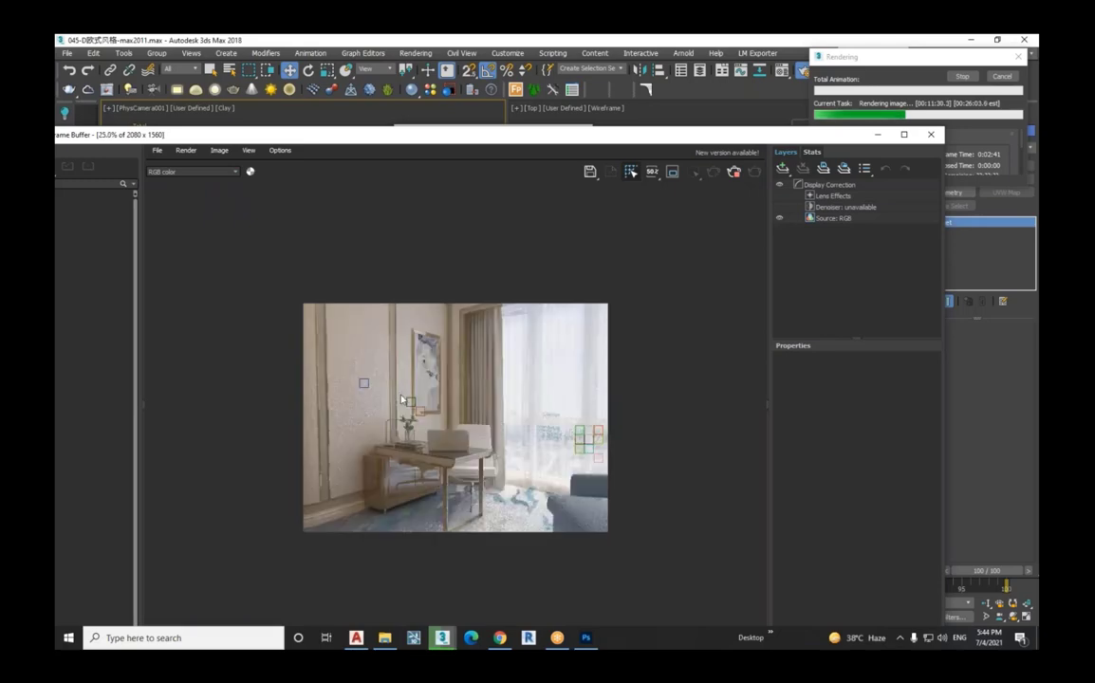
scroll(360, 389, up, 1)
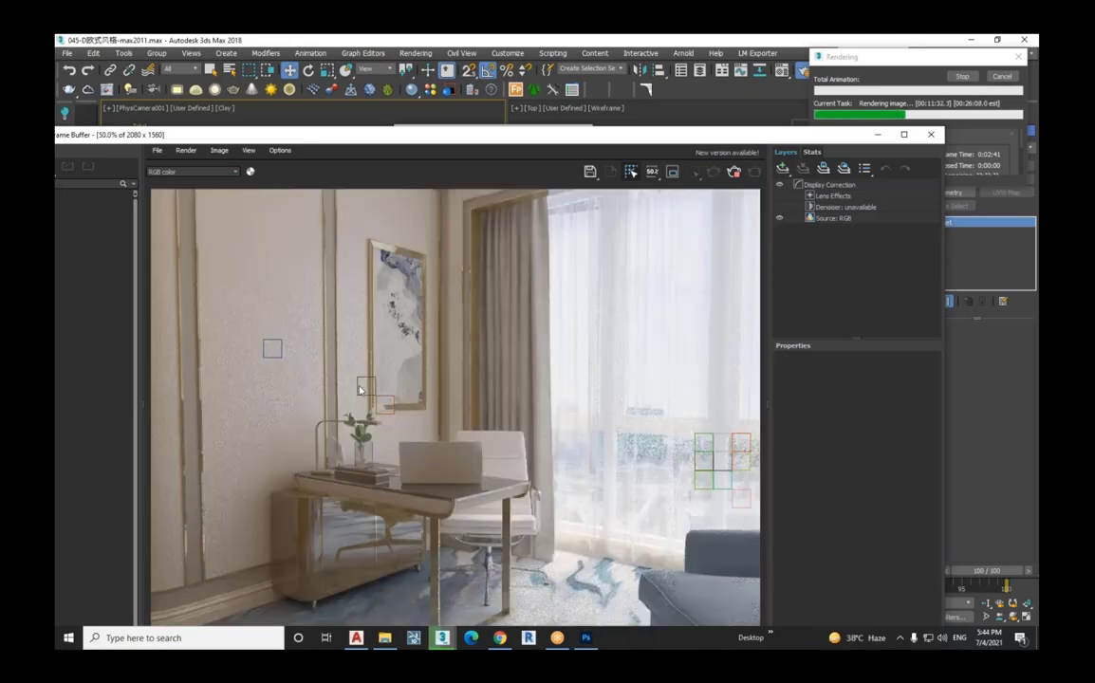
- Close 02.exr without saving and open the 03 EXR render with default read options
click(584, 642)
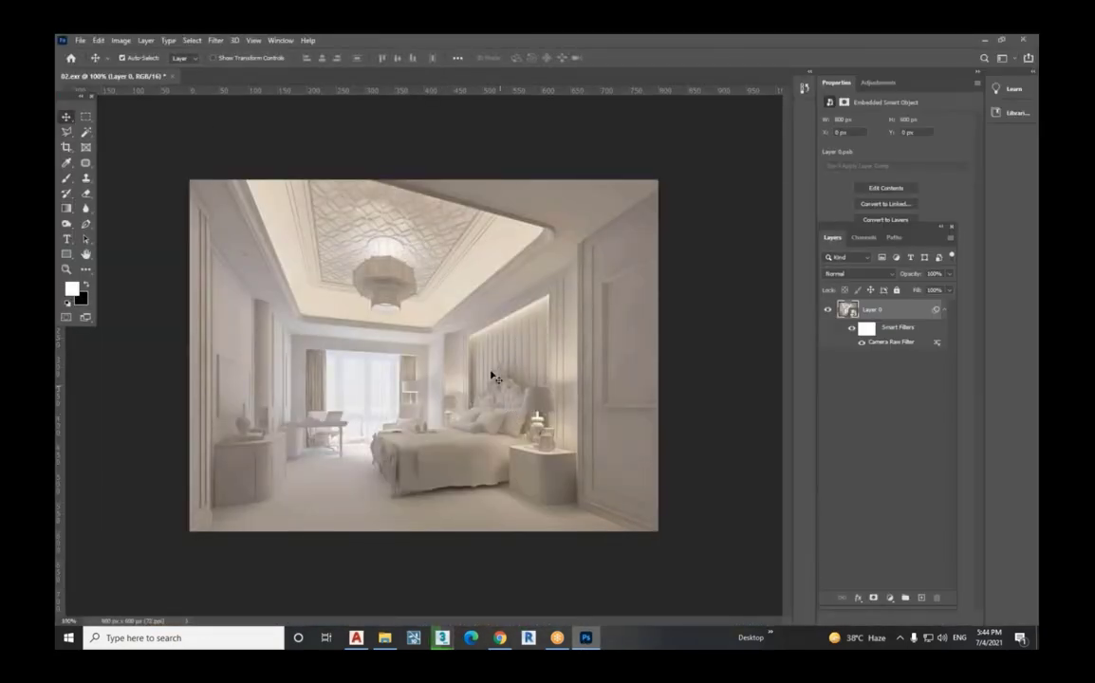
click(171, 78)
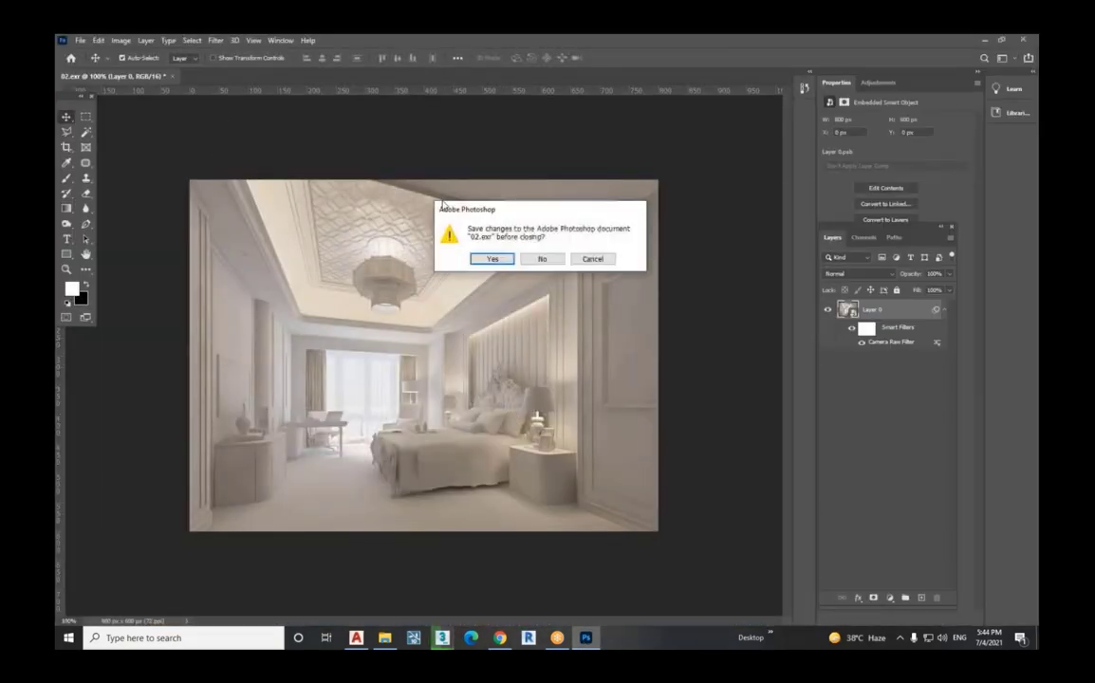
click(538, 263)
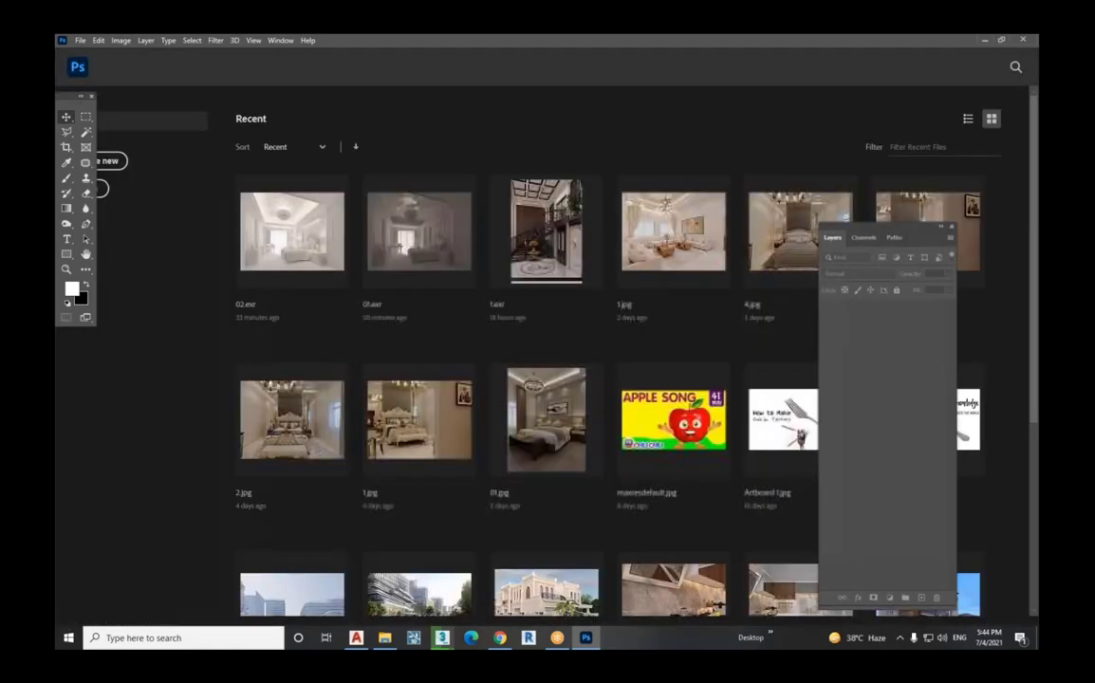
click(80, 40)
click(142, 66)
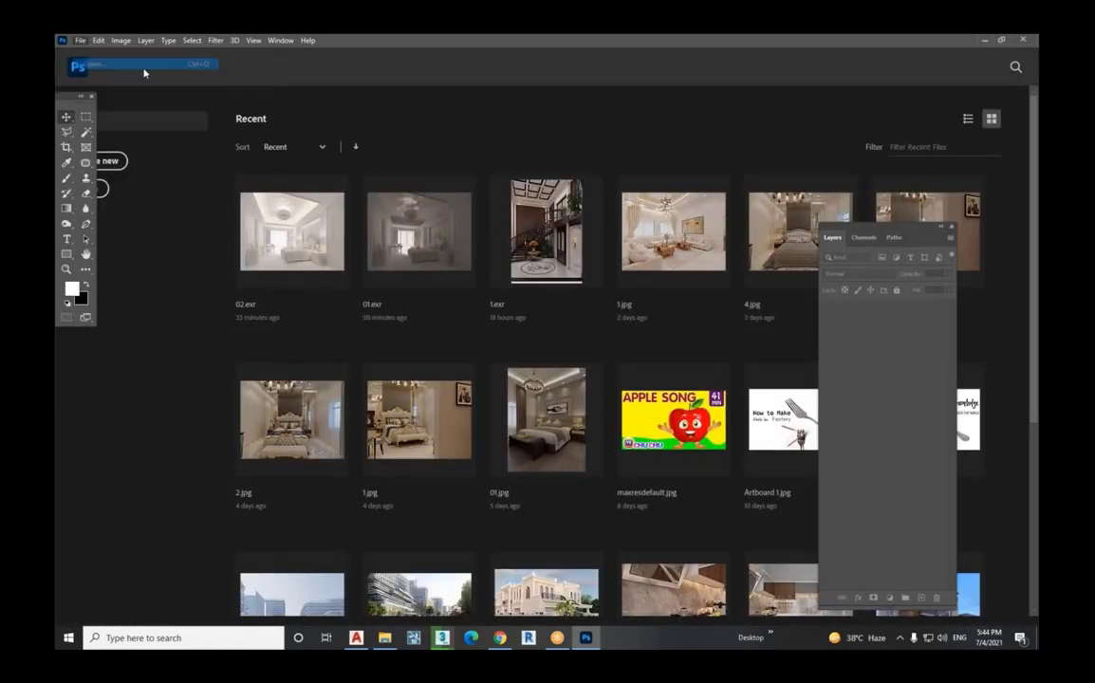
click(258, 194)
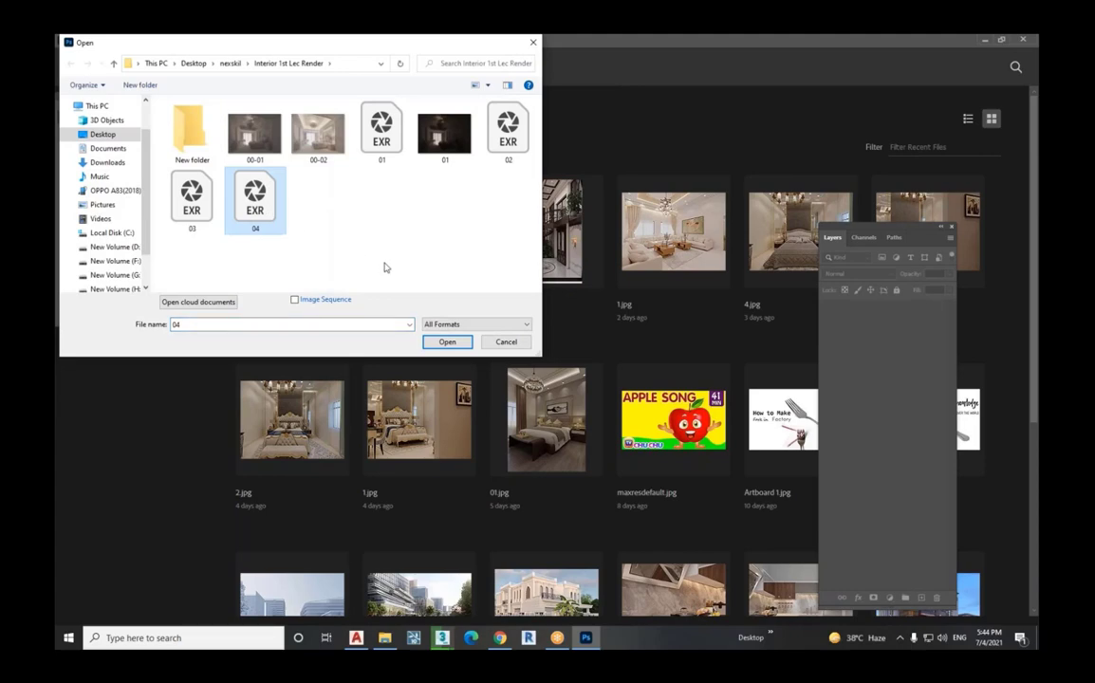
click(192, 199)
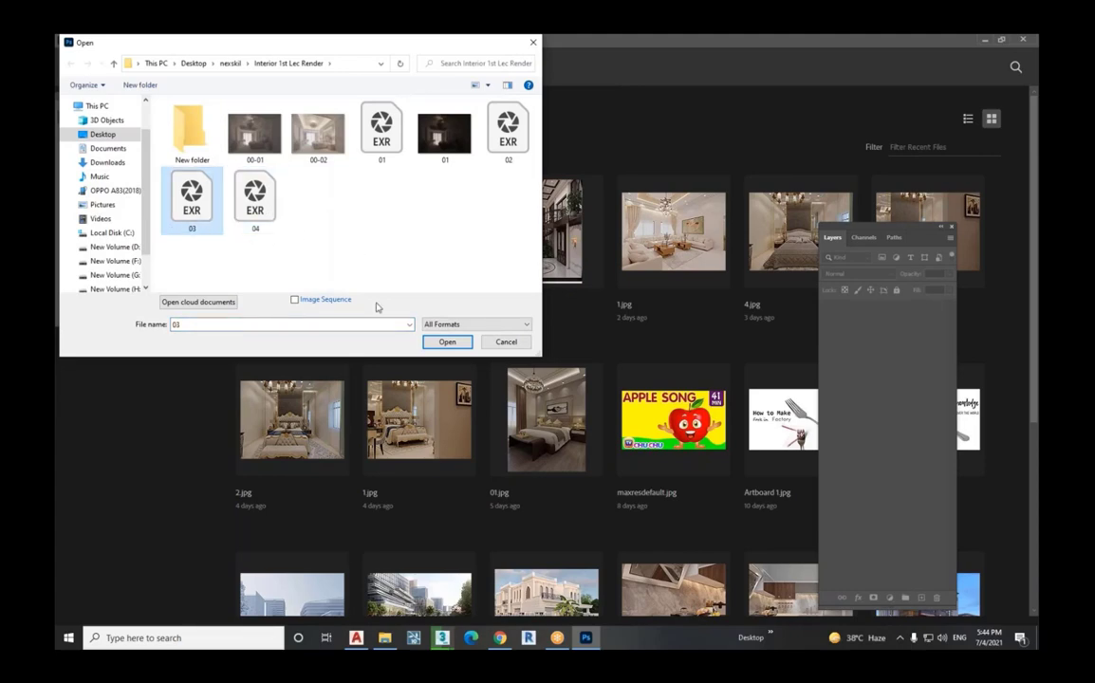
click(446, 343)
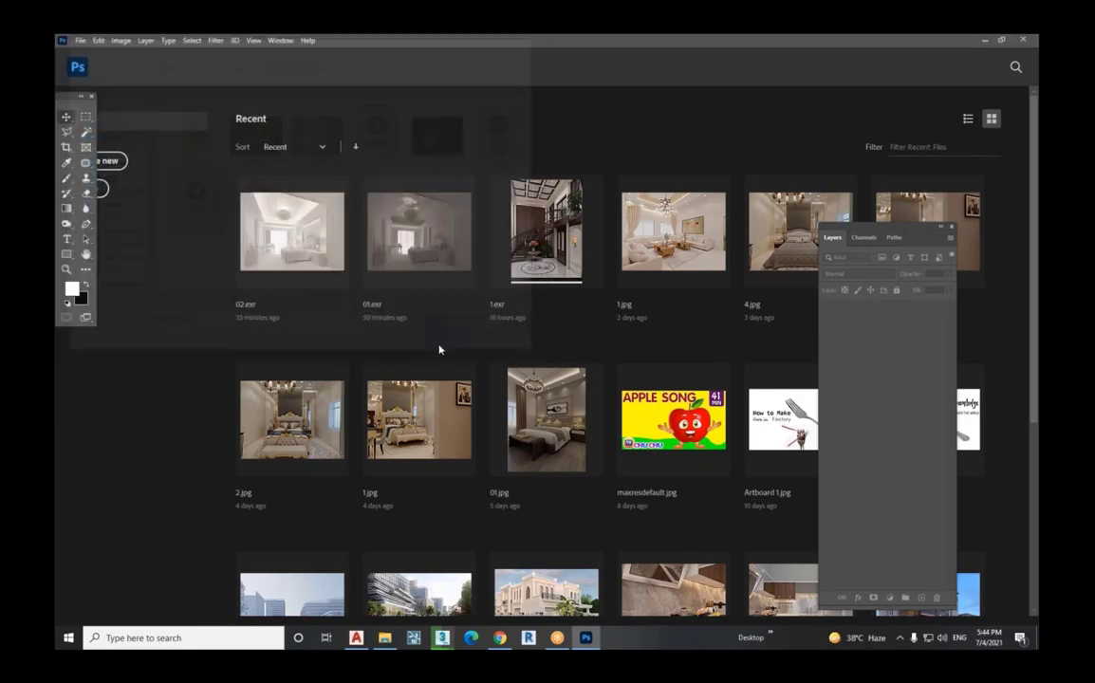
click(588, 238)
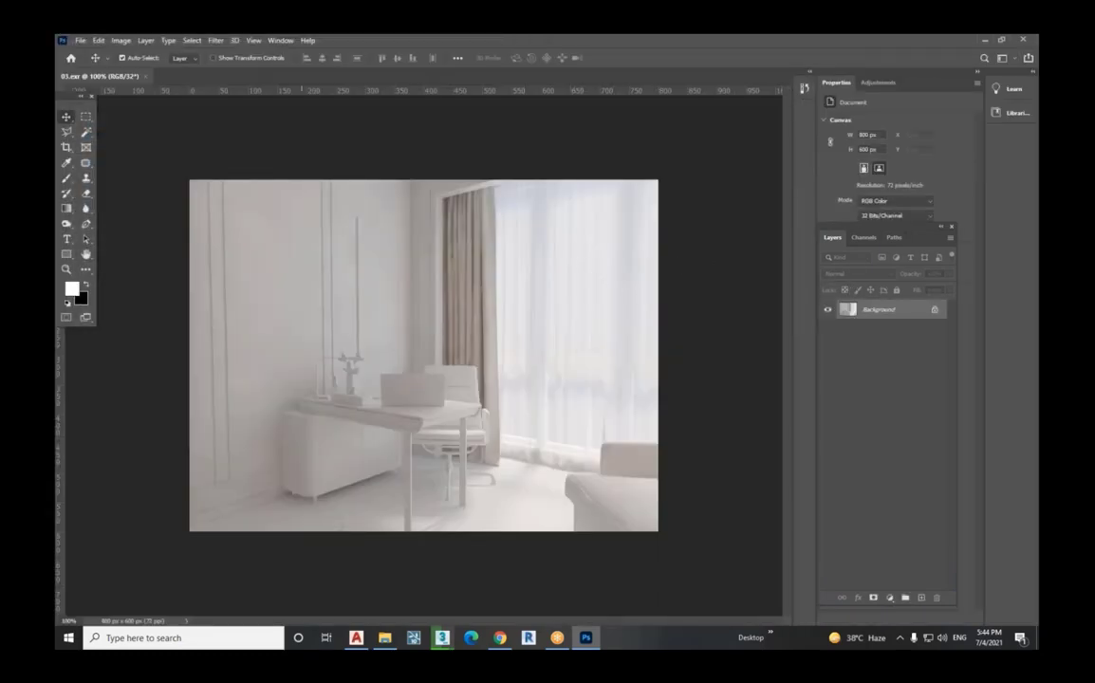
- Convert the image to 16 Bits/Channel using Exposure and Gamma HDR toning
click(119, 41)
mouse_move(128, 53)
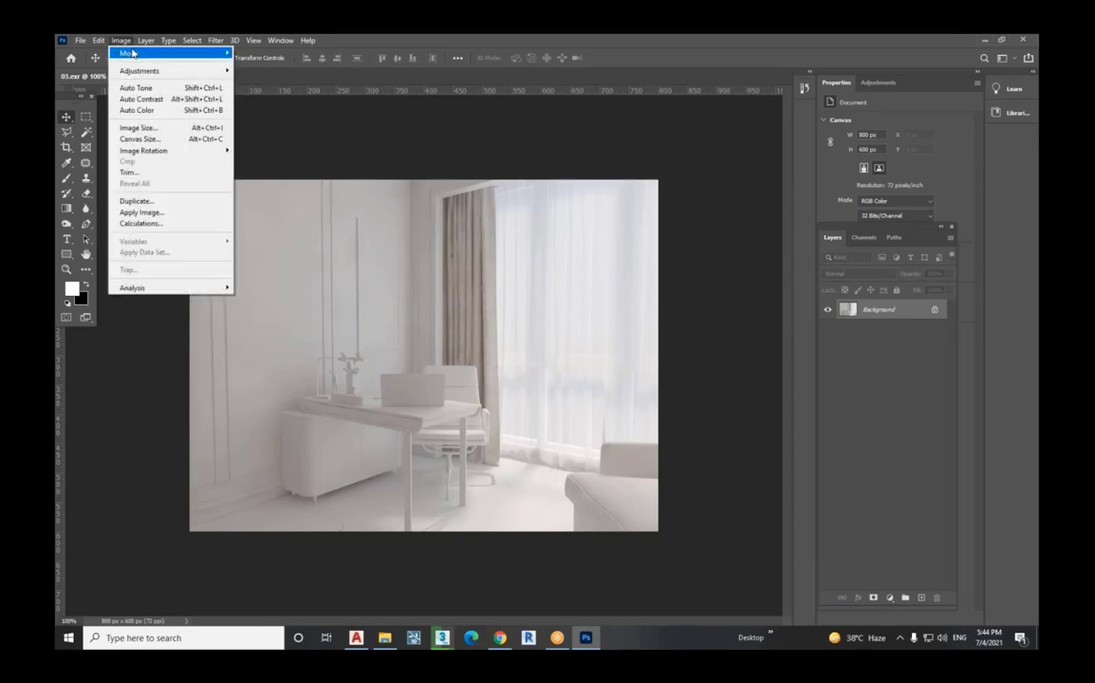
click(268, 160)
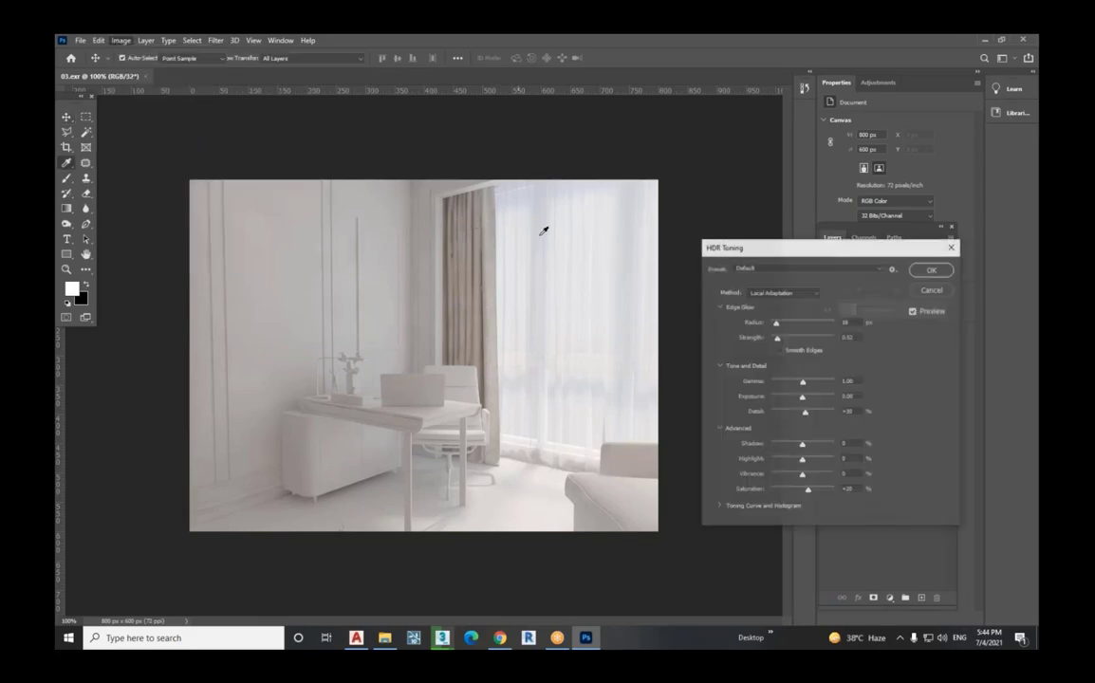
click(781, 293)
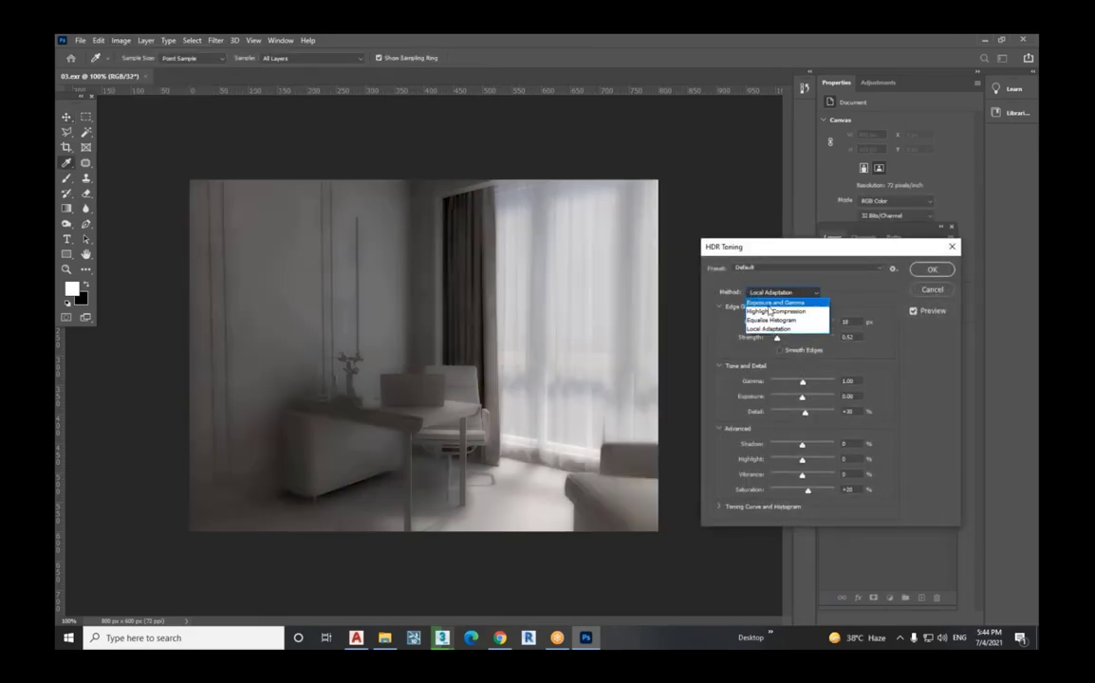
click(780, 311)
- Confirm the 16-bit conversion and convert the Background layer to a smart object
click(933, 271)
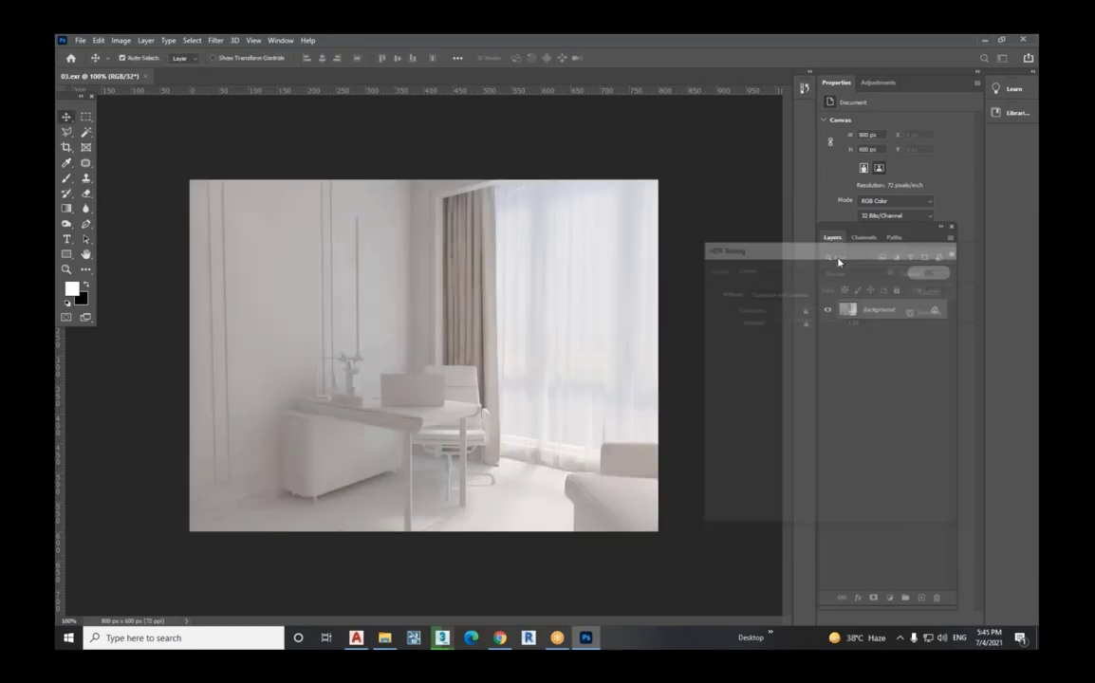
right_click(878, 311)
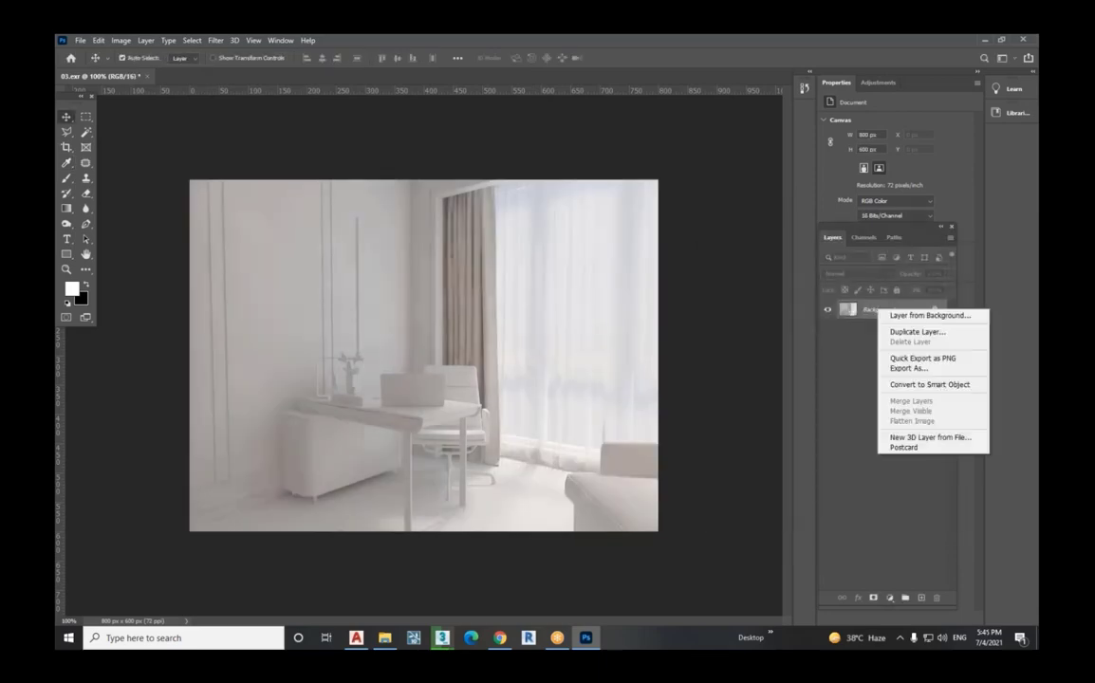
click(917, 384)
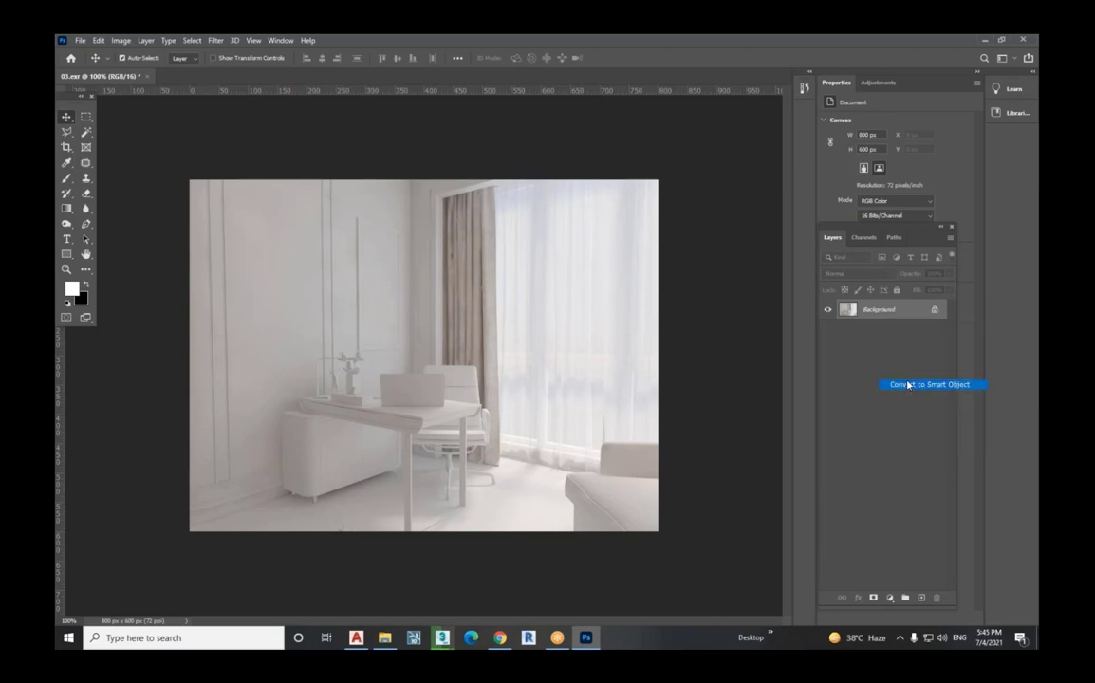
- Apply a Camera Raw filter with Auto tone, Texture 13, Clarity 13 and Dehaze 4
click(215, 40)
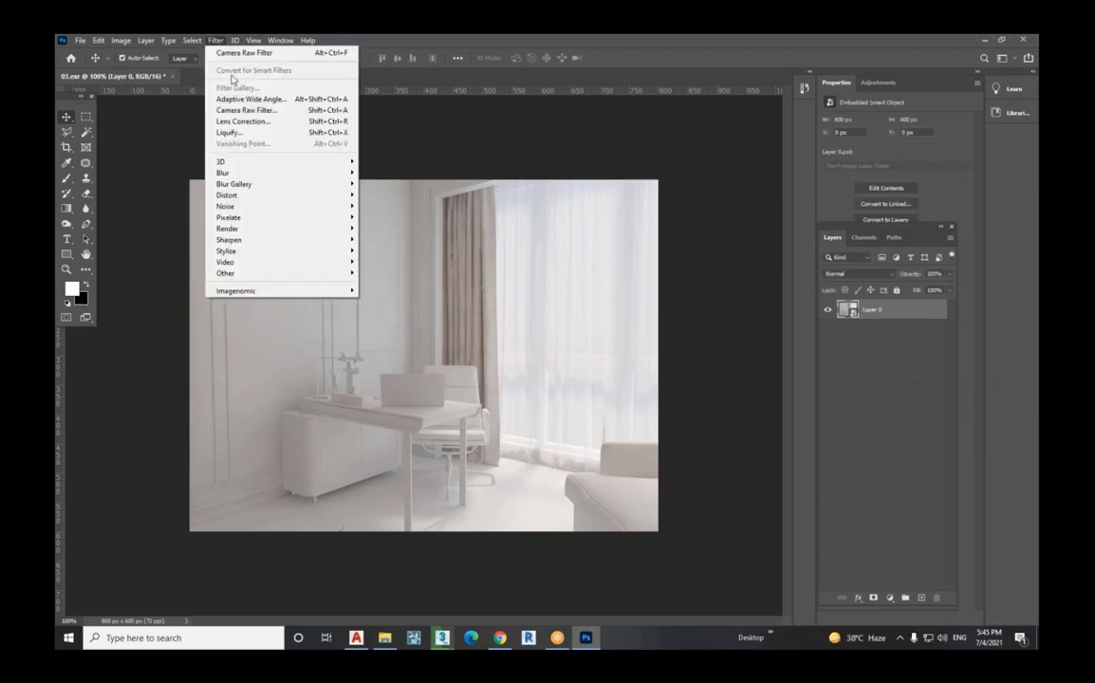
click(264, 112)
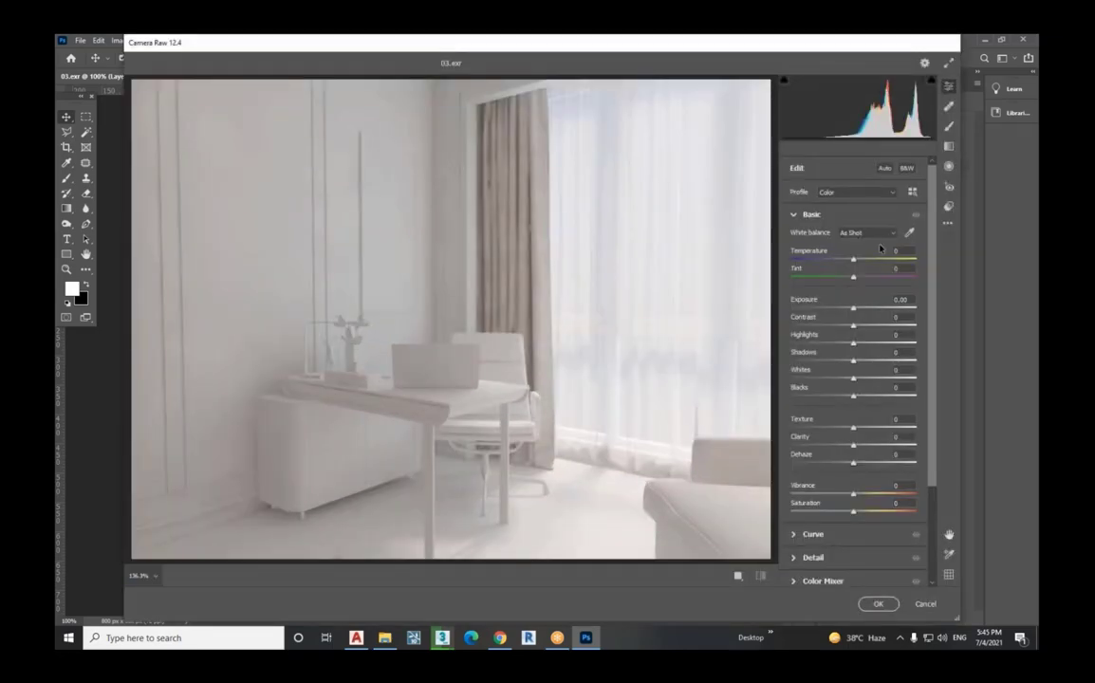
click(884, 169)
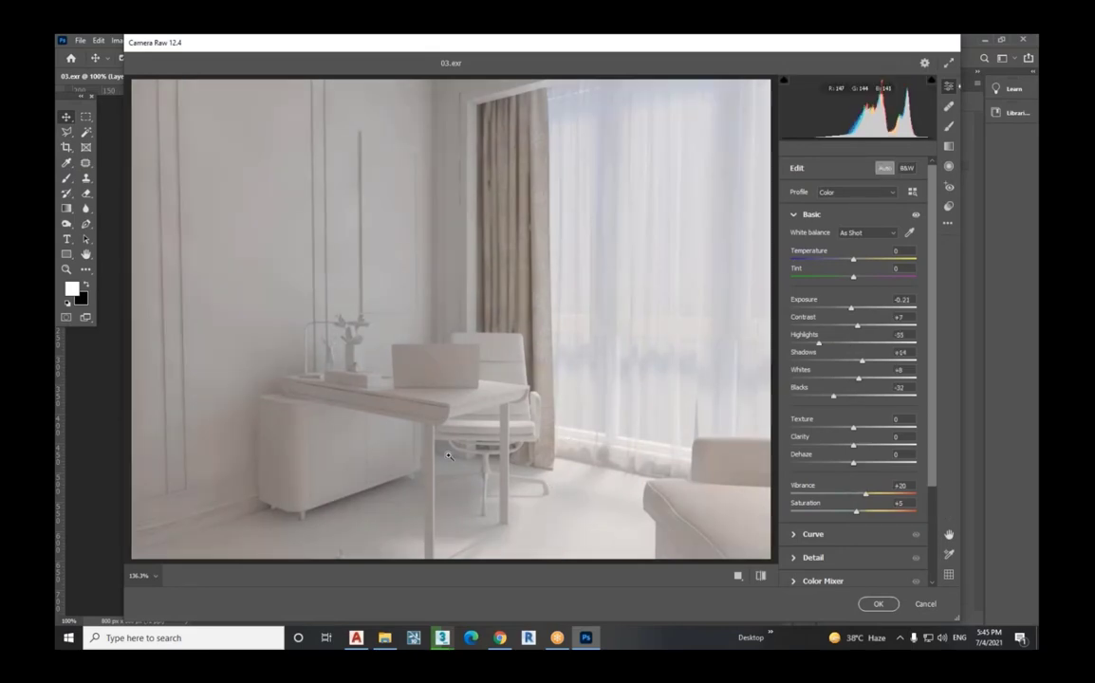
scroll(442, 456, up, 1)
scroll(464, 456, up, 1)
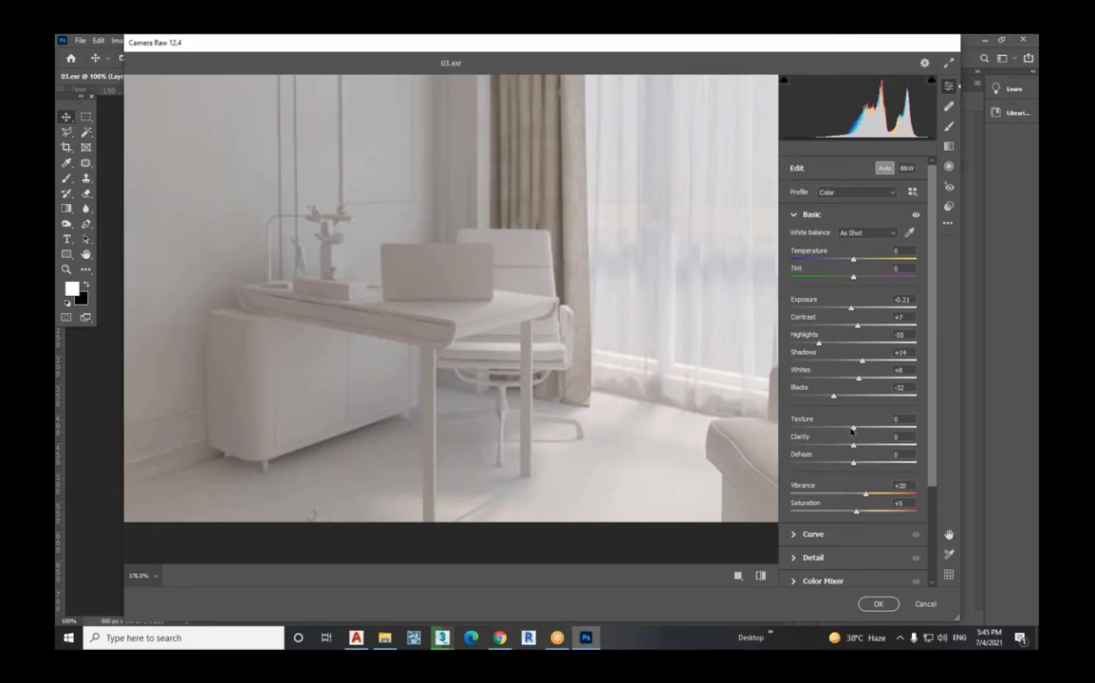
text(13)
key(Tab)
text(13)
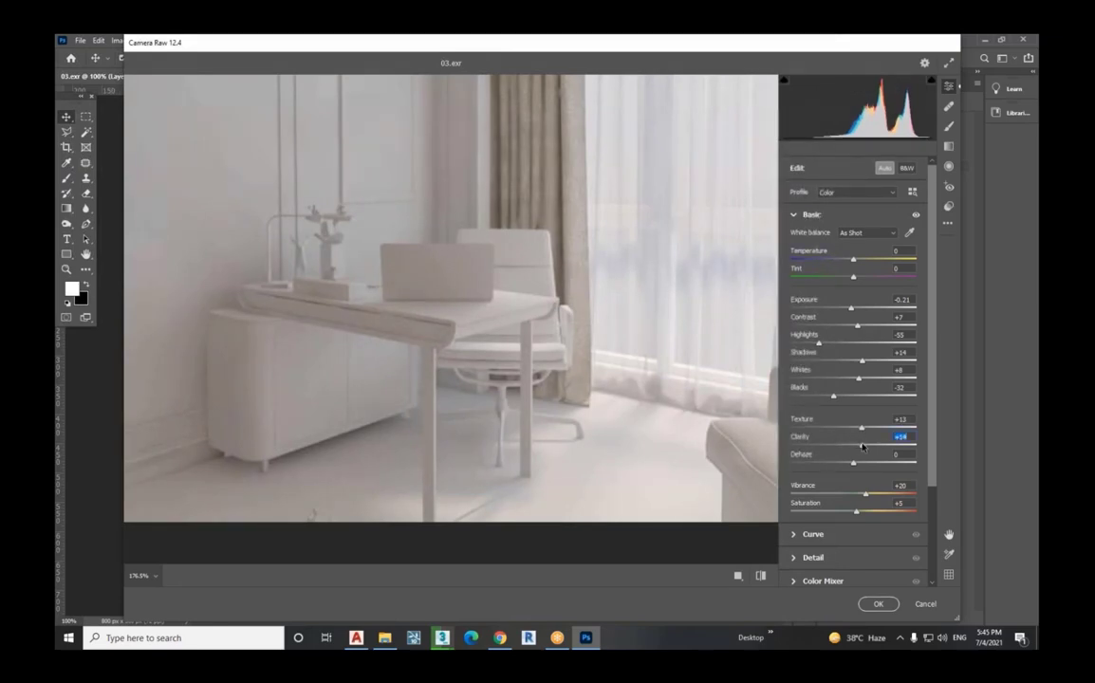
key(Return)
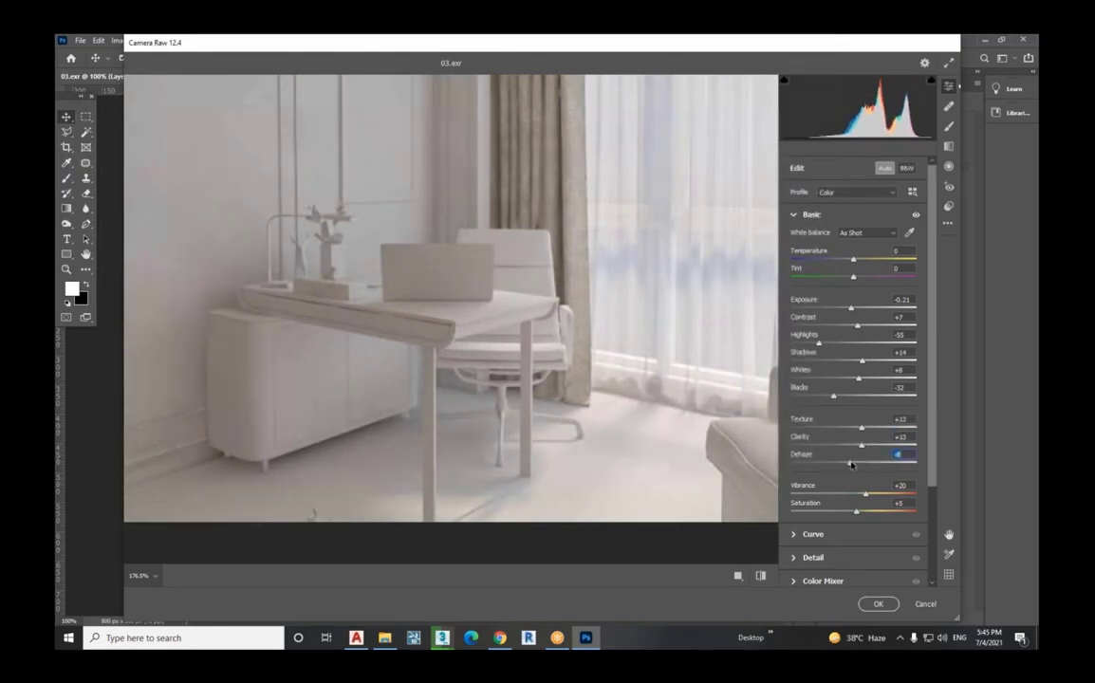
click(857, 464)
text(4)
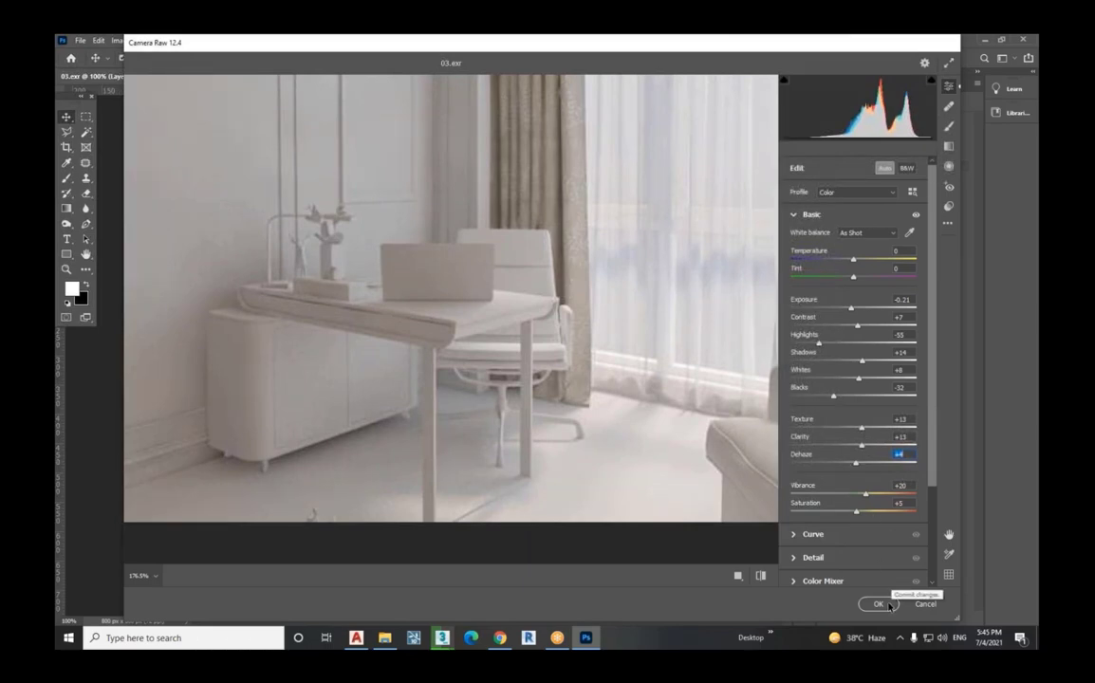
click(879, 604)
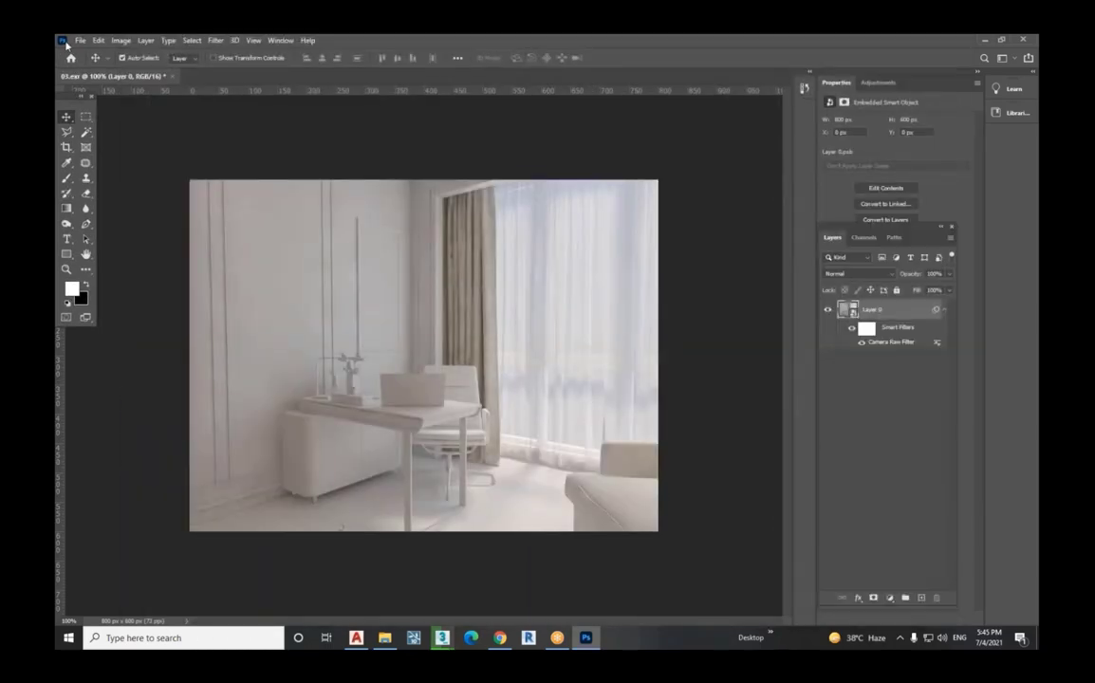
- Save the adjusted render as JPEG 03 at quality 12 Maximum in Interior 1st Lec Render
click(79, 41)
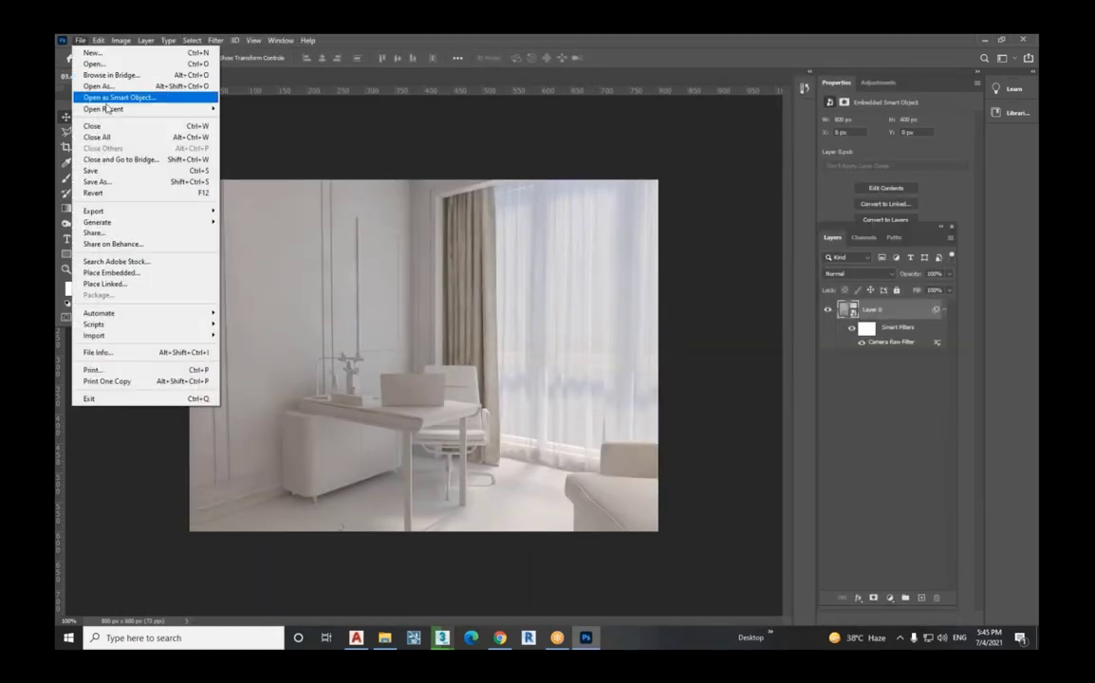
click(139, 182)
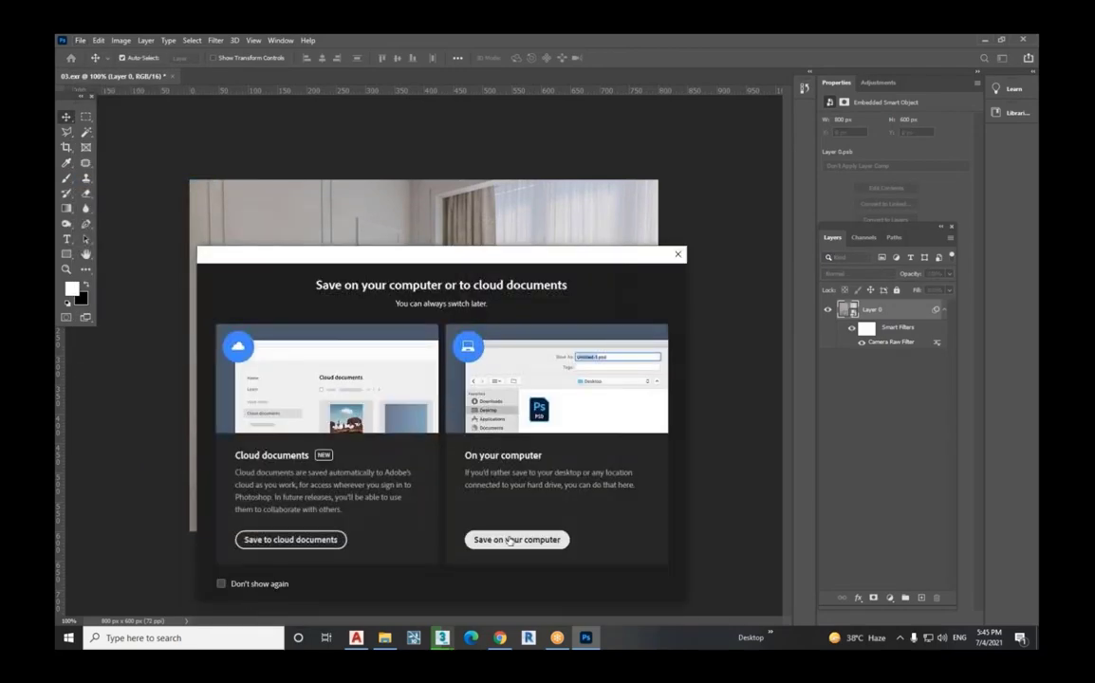
click(517, 540)
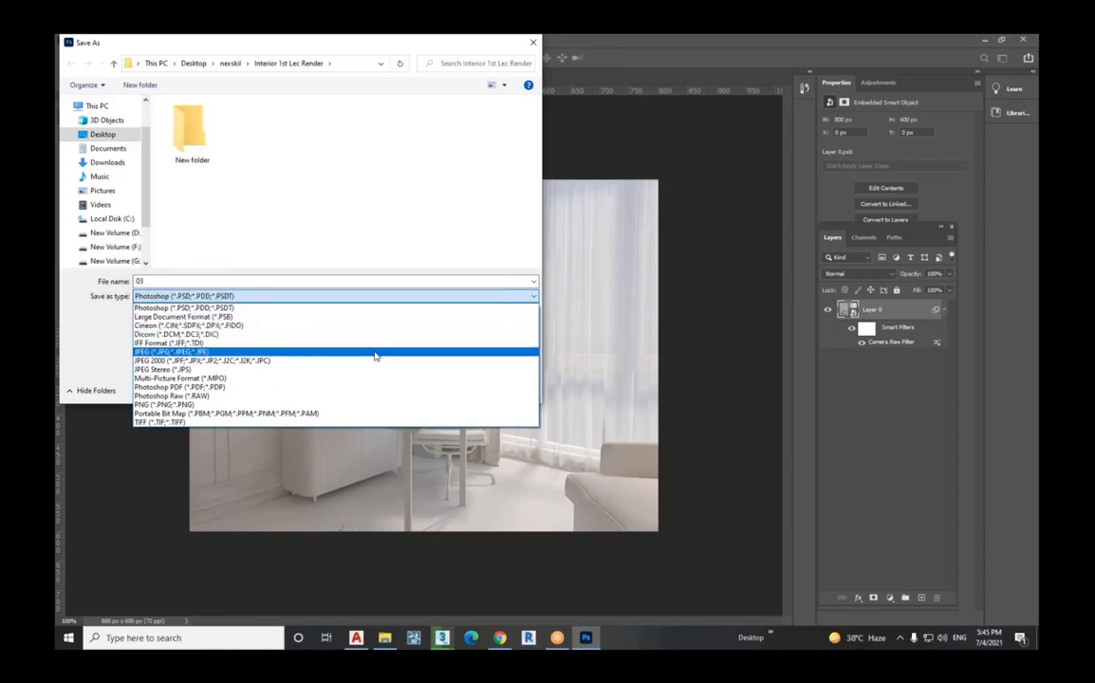
click(377, 351)
click(442, 387)
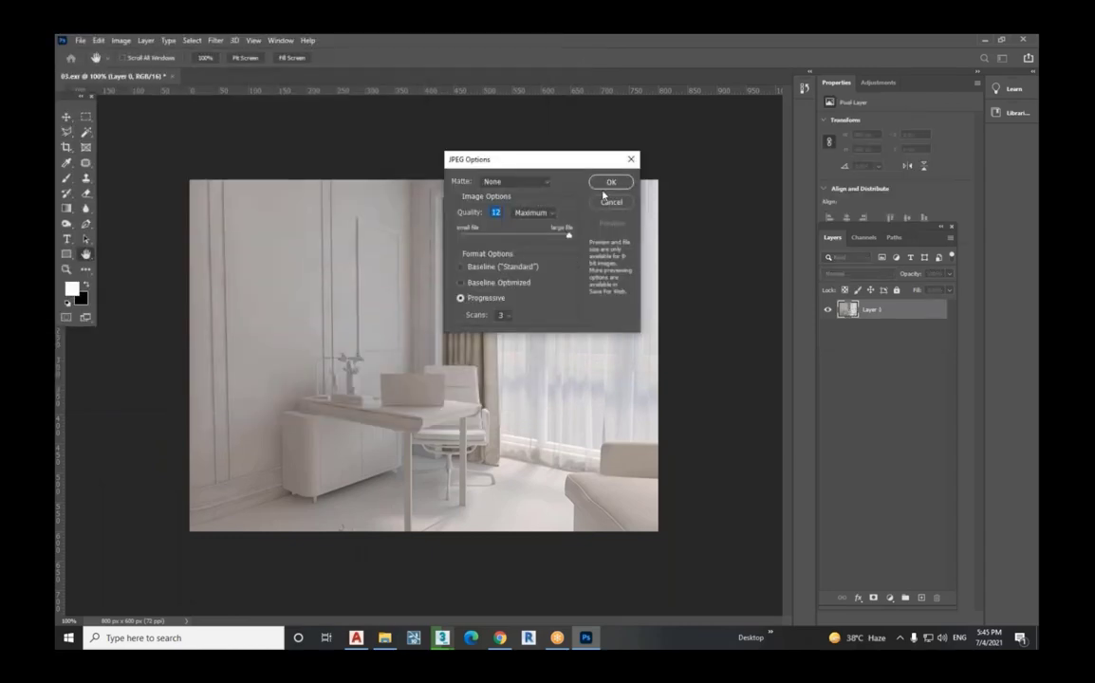
click(606, 185)
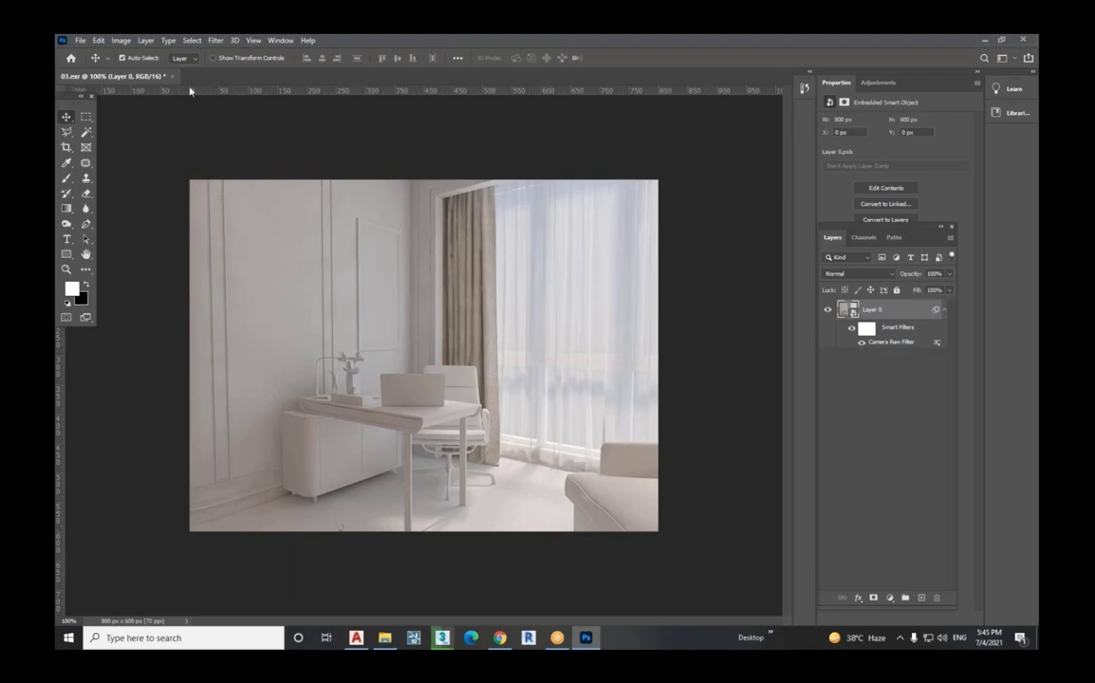
- Open the 04.exr render, accepting the default EXR read options
click(80, 41)
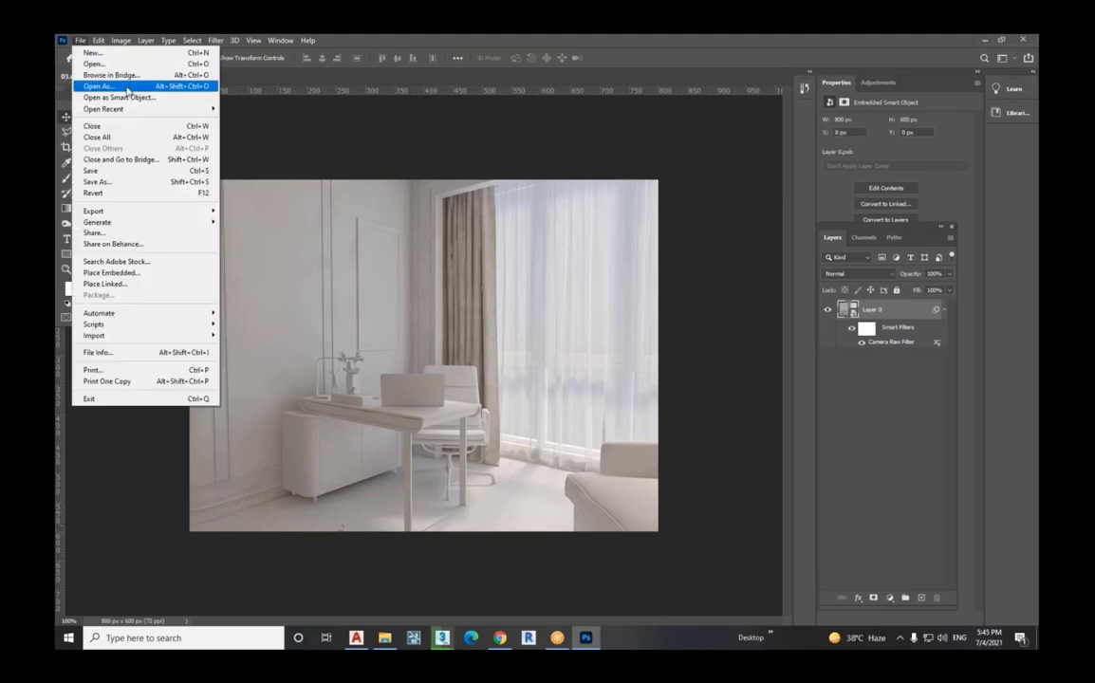
click(172, 64)
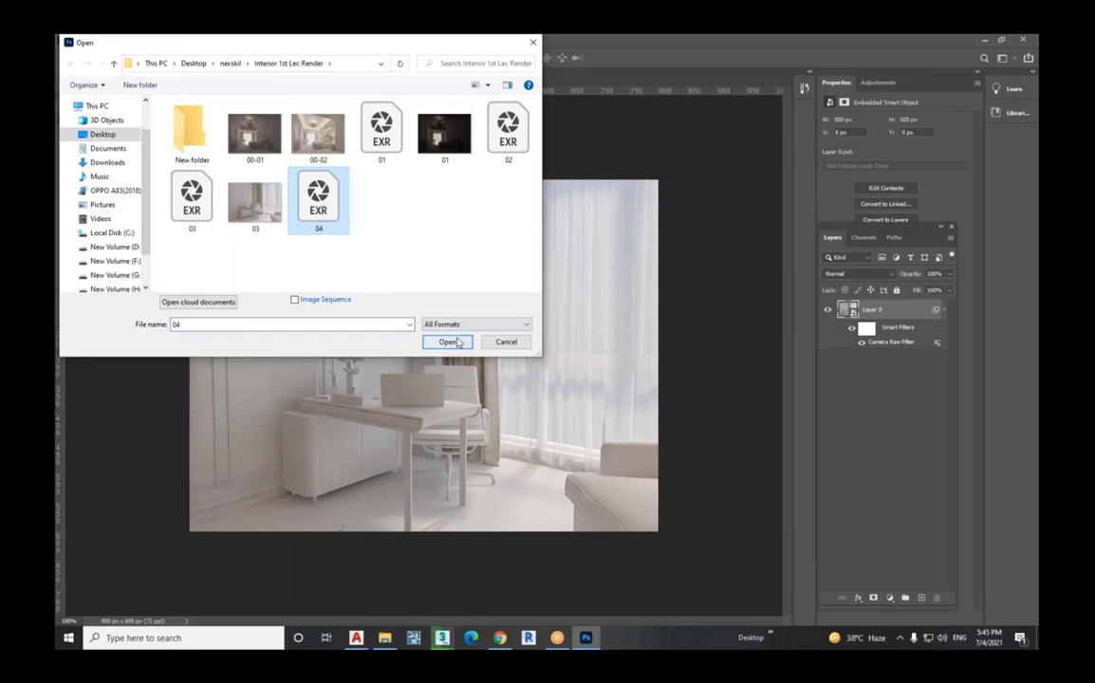
click(457, 340)
click(586, 238)
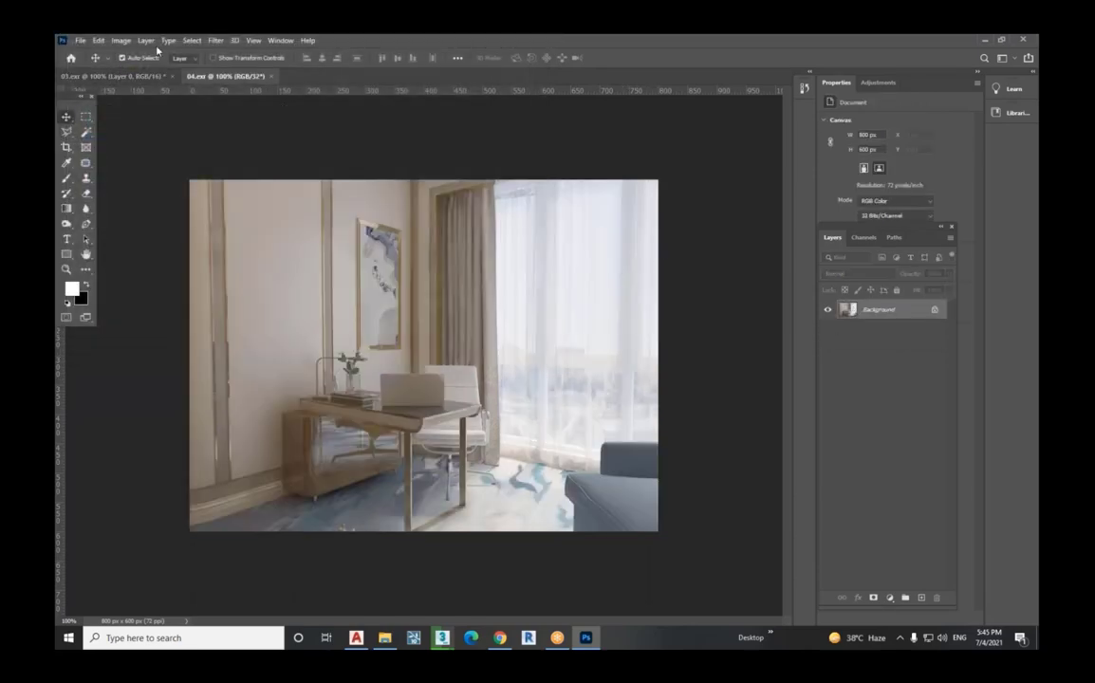
- Convert 04.exr to 16 Bits/Channel using Exposure and Gamma HDR toning
click(124, 41)
mouse_move(143, 53)
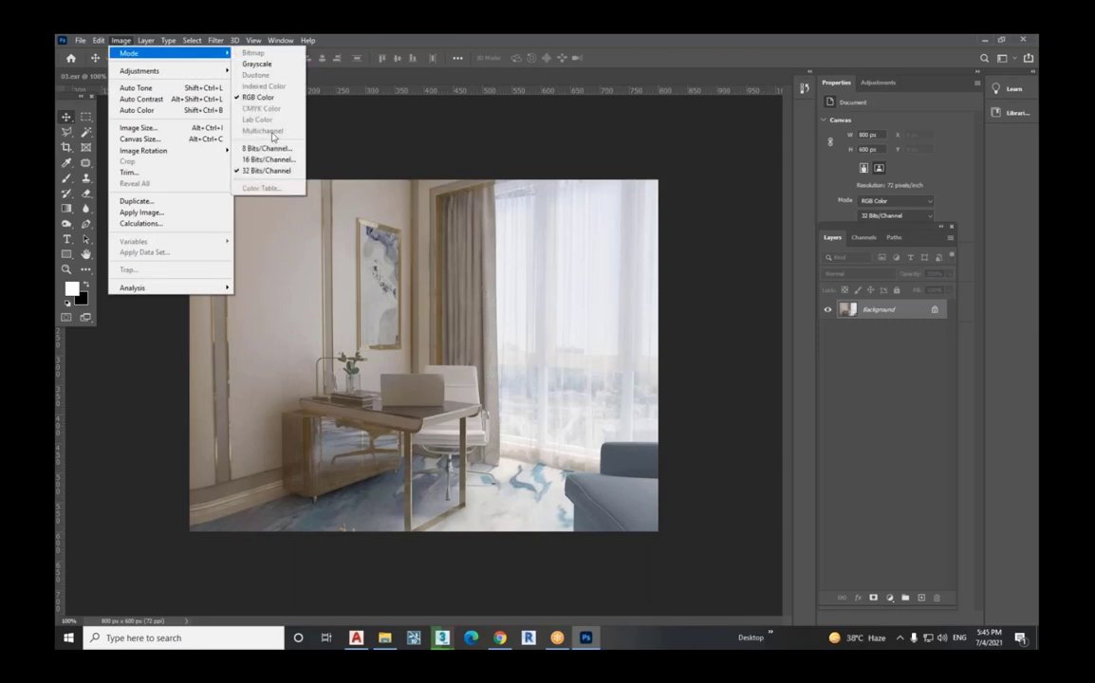
click(277, 162)
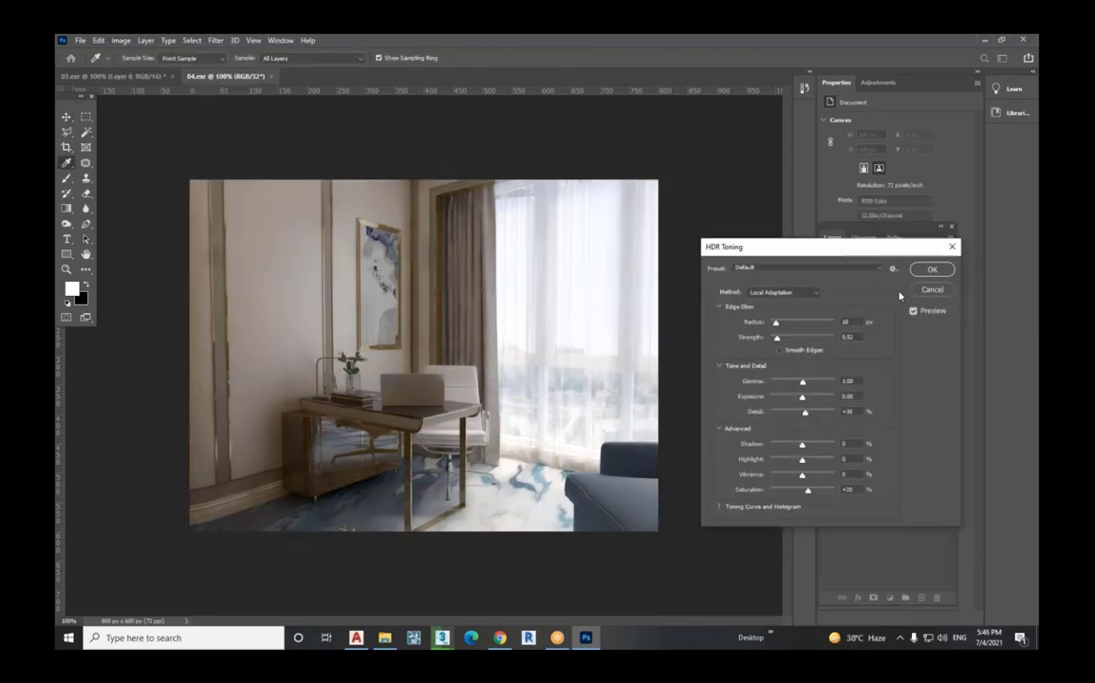
click(812, 292)
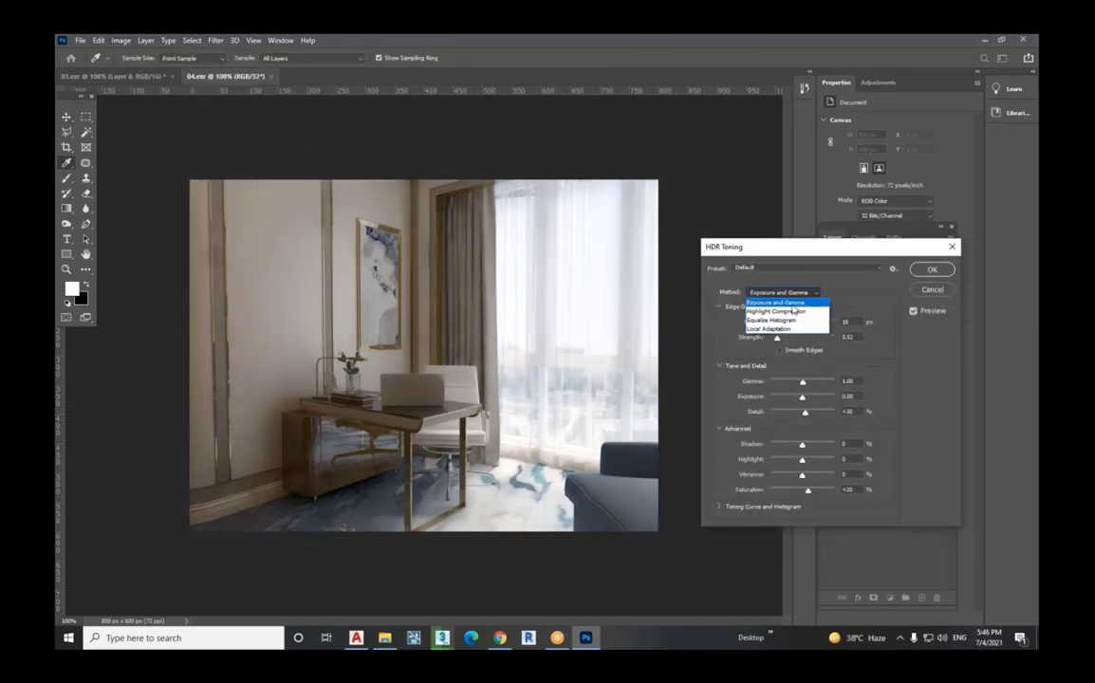
click(778, 288)
click(931, 271)
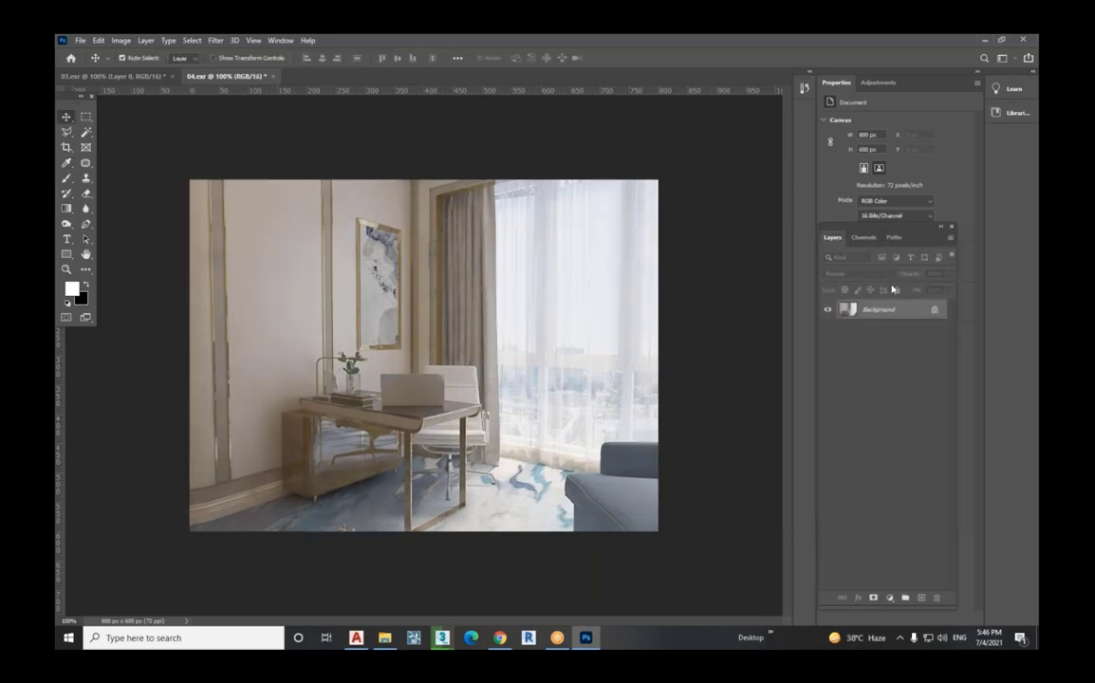
- Make the 04 layer a smart object and apply Camera Raw: Auto, Texture +12, Clarity +7, Dehaze +8
right_click(875, 320)
click(907, 388)
click(216, 40)
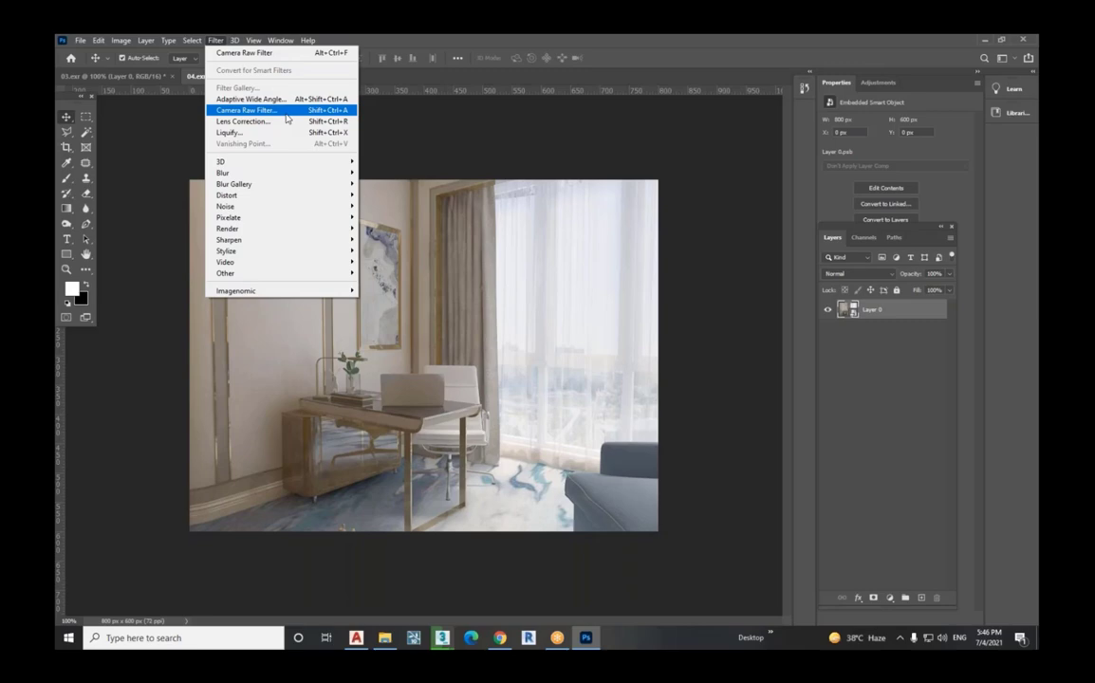
click(286, 118)
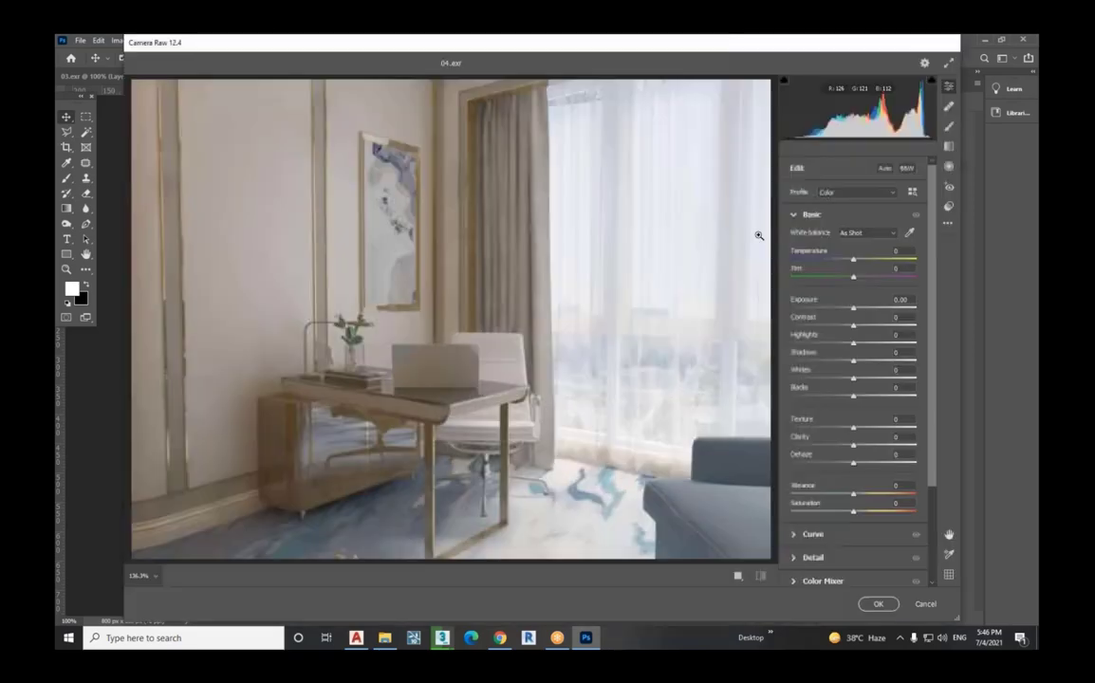
click(884, 168)
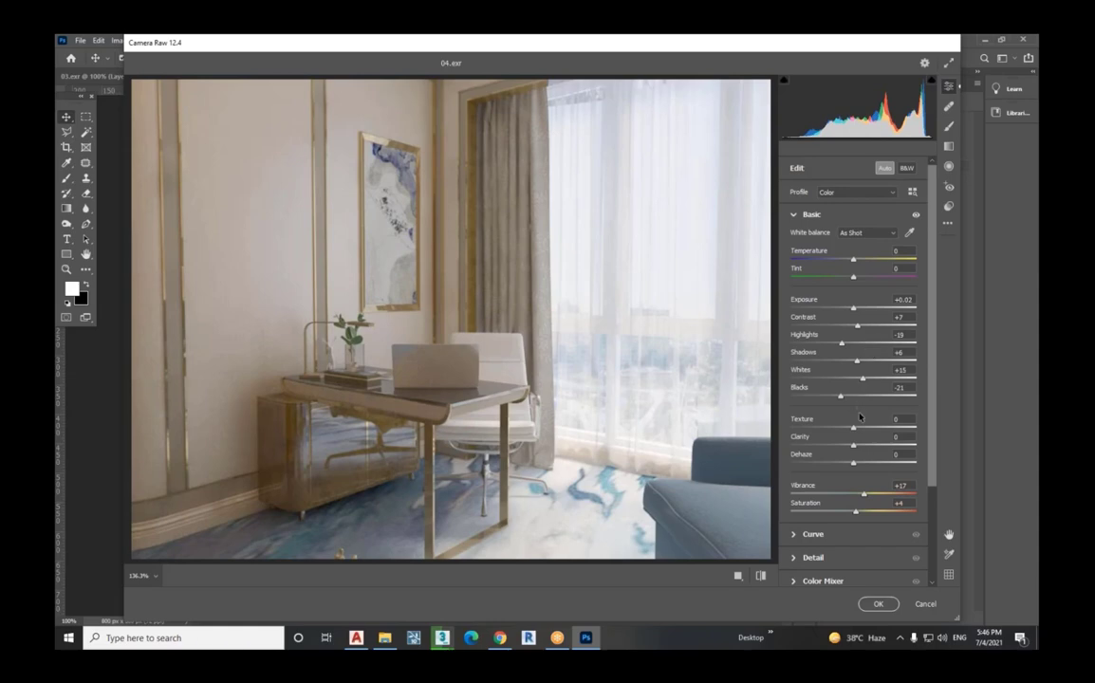
drag(855, 429, 864, 433)
drag(852, 445, 858, 453)
key(Tab)
key(Up)
key(Up)
key(Up)
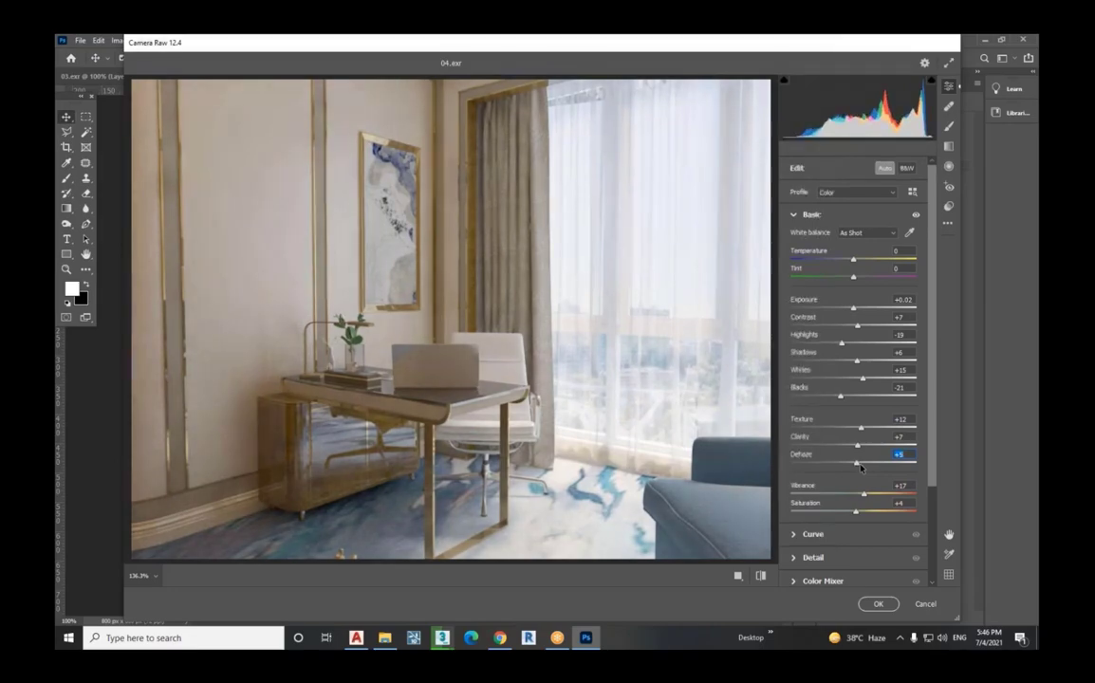
click(878, 604)
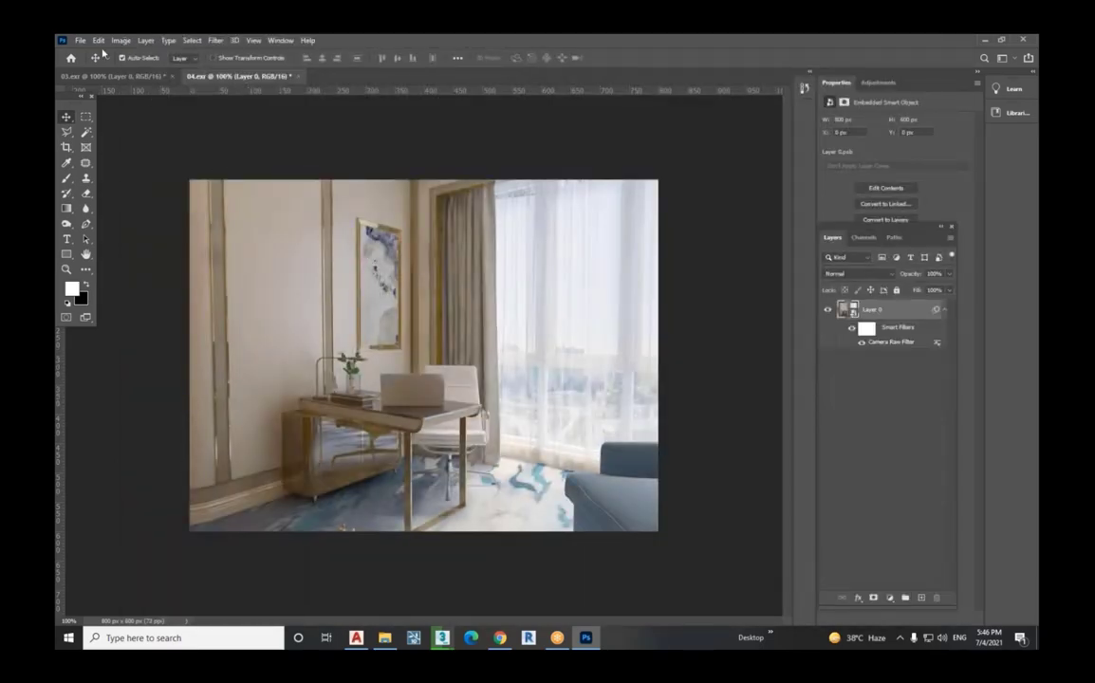
- Save the enhanced render as JPEG 04 at quality 12 Maximum in Interior 1st Lec Render
click(81, 41)
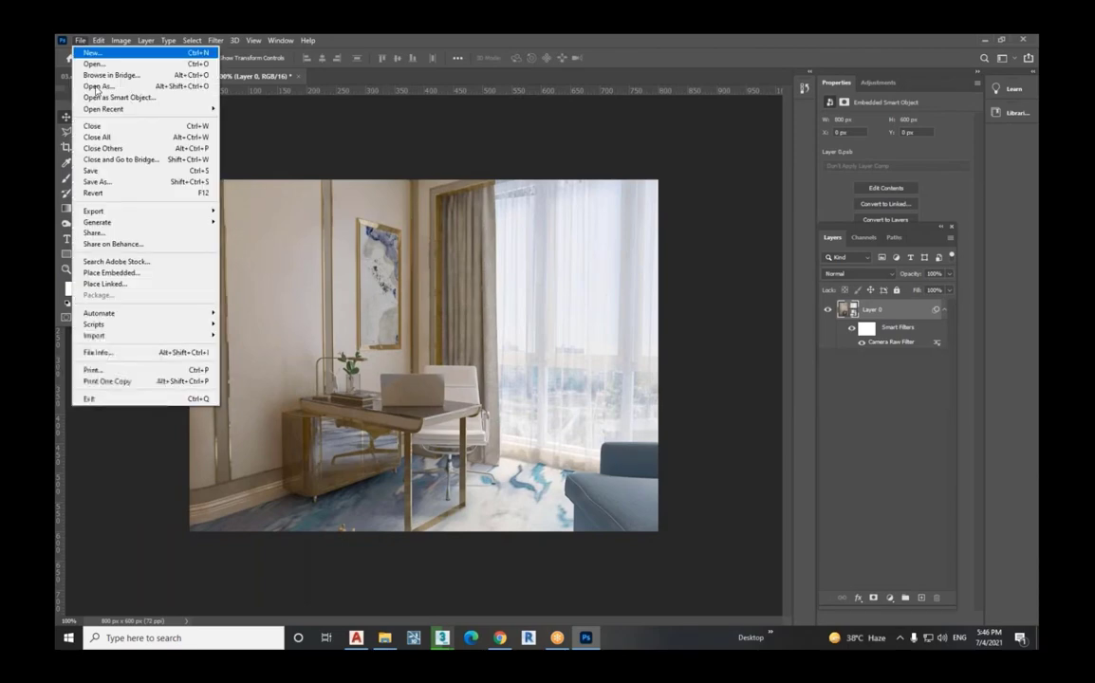
click(166, 181)
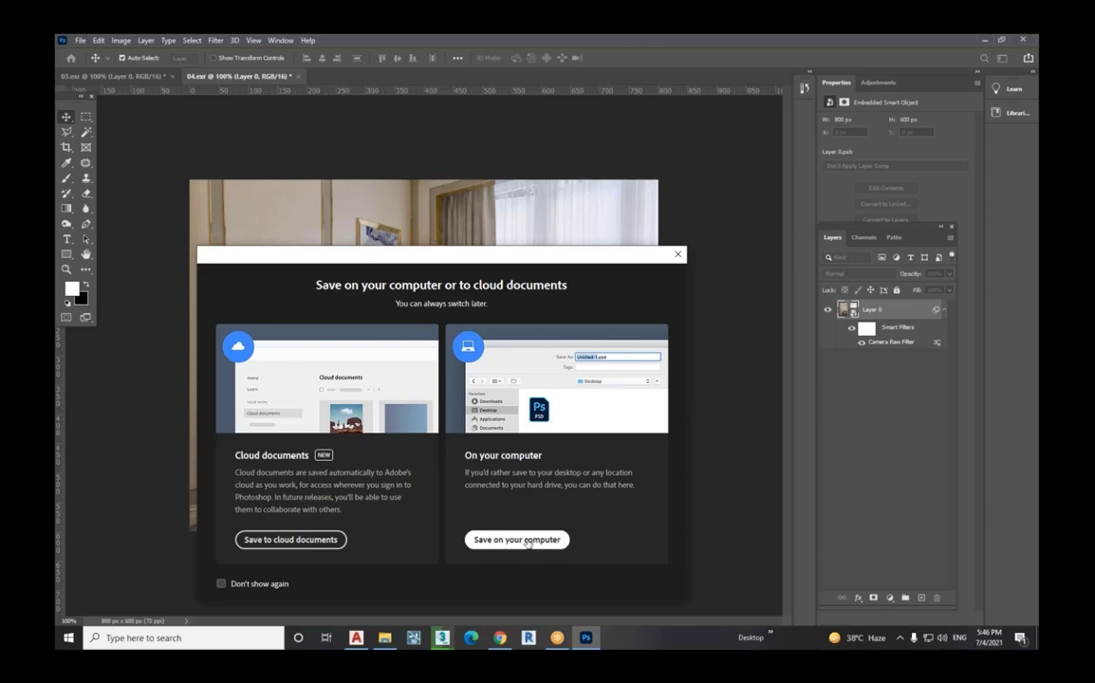
click(518, 536)
click(408, 296)
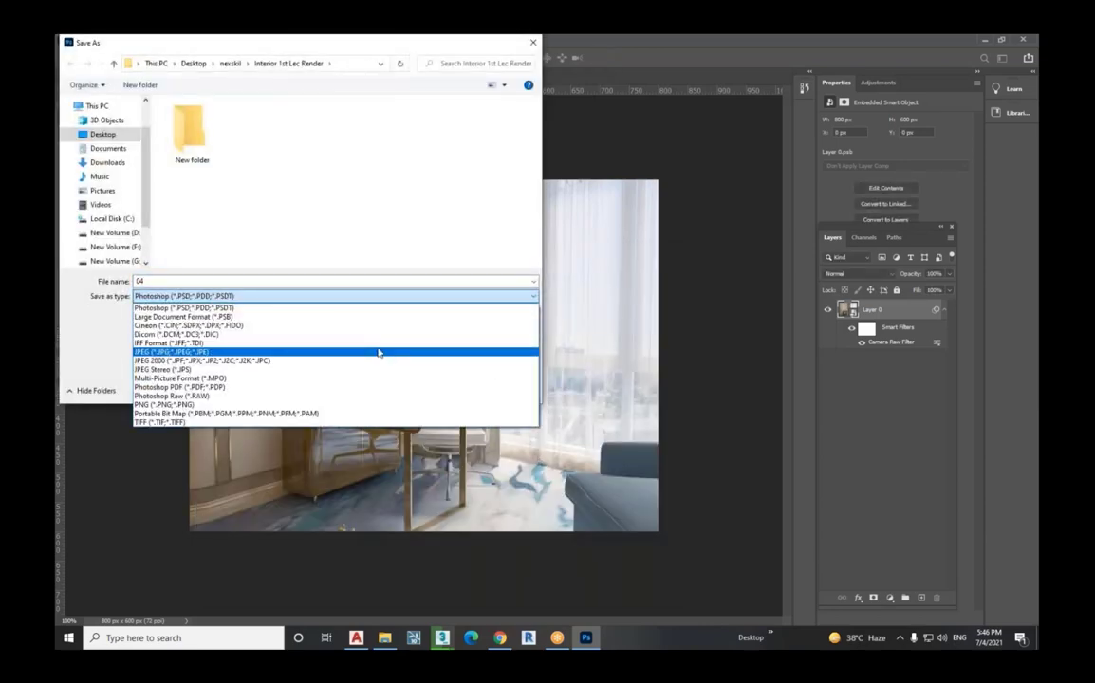
click(379, 349)
click(452, 390)
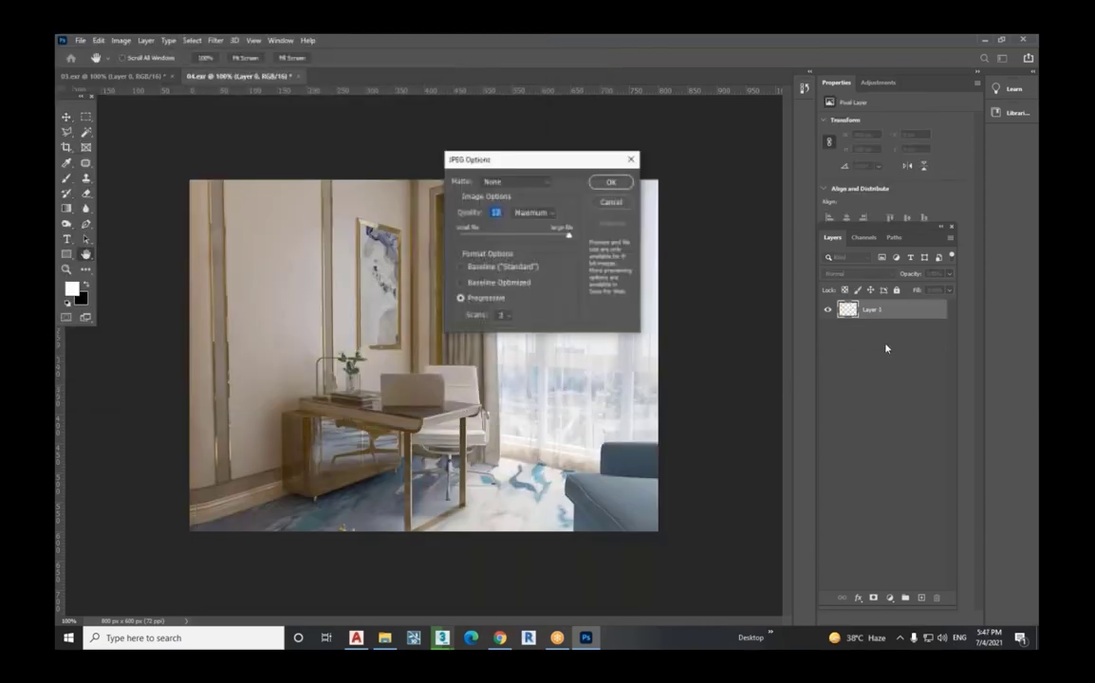
click(611, 182)
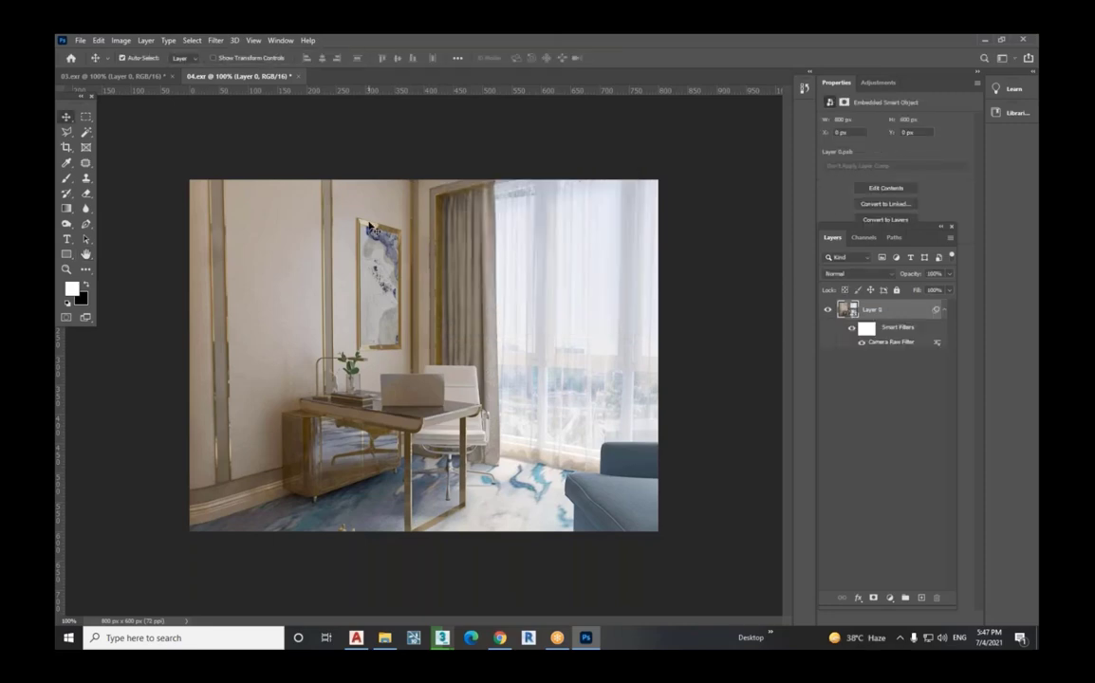
- Drag the 04 render into the 03.exr document as Layer 1, aligned over the white render
mouse_move(367, 237)
mouse_down()
mouse_move(138, 84)
mouse_move(403, 296)
mouse_up()
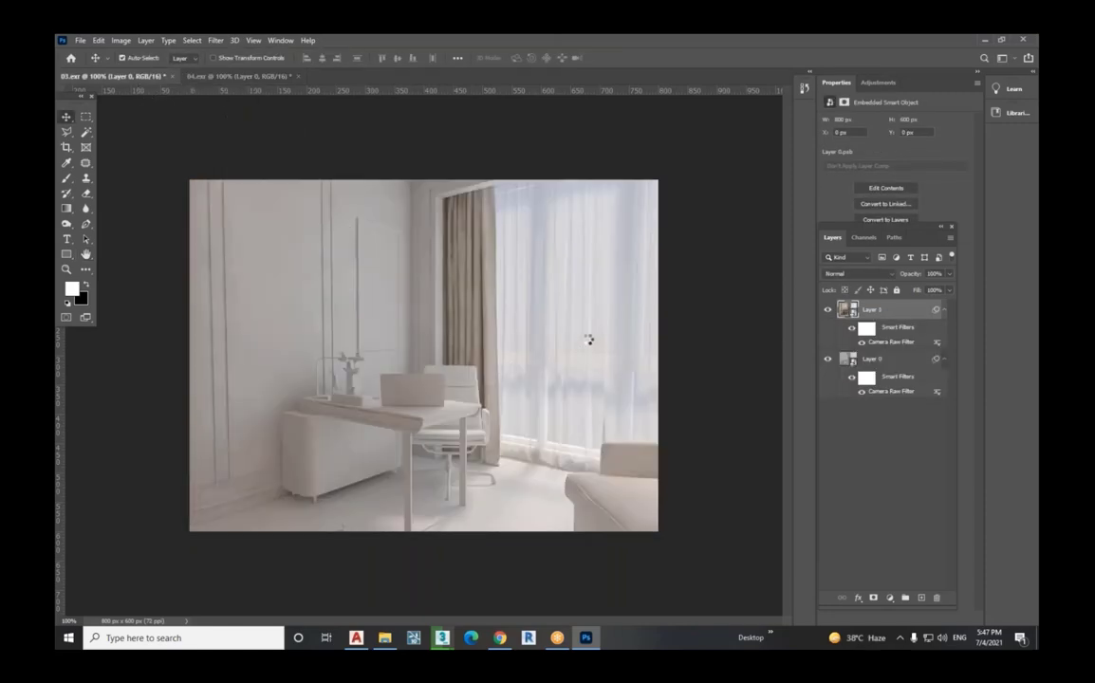
key(ctrl+minus)
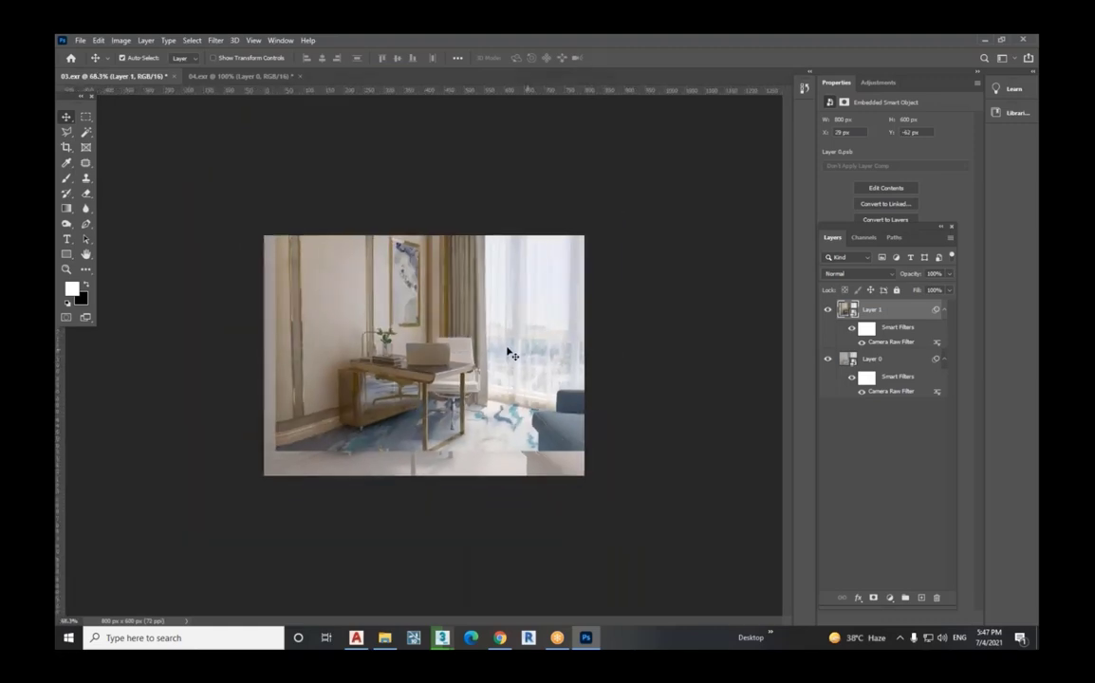
mouse_move(509, 350)
mouse_down()
mouse_move(494, 355)
mouse_move(503, 372)
mouse_up()
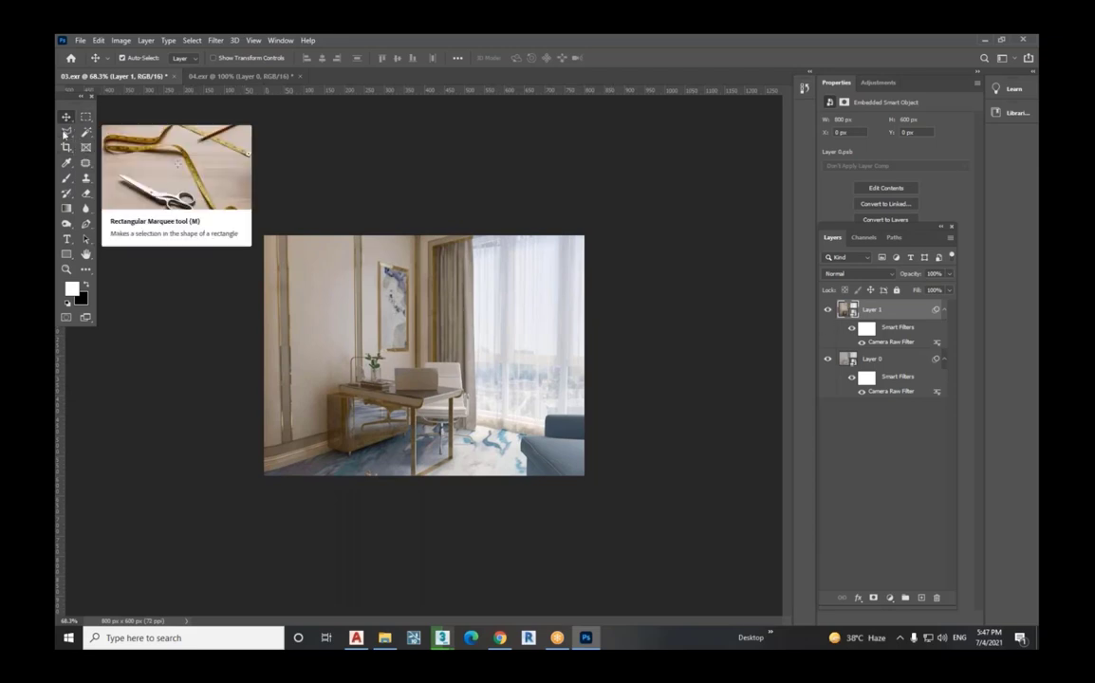
- Start a Polygonal Lasso selection at the image's top-right corner
click(64, 129)
alt+scroll(541, 256, down, 2)
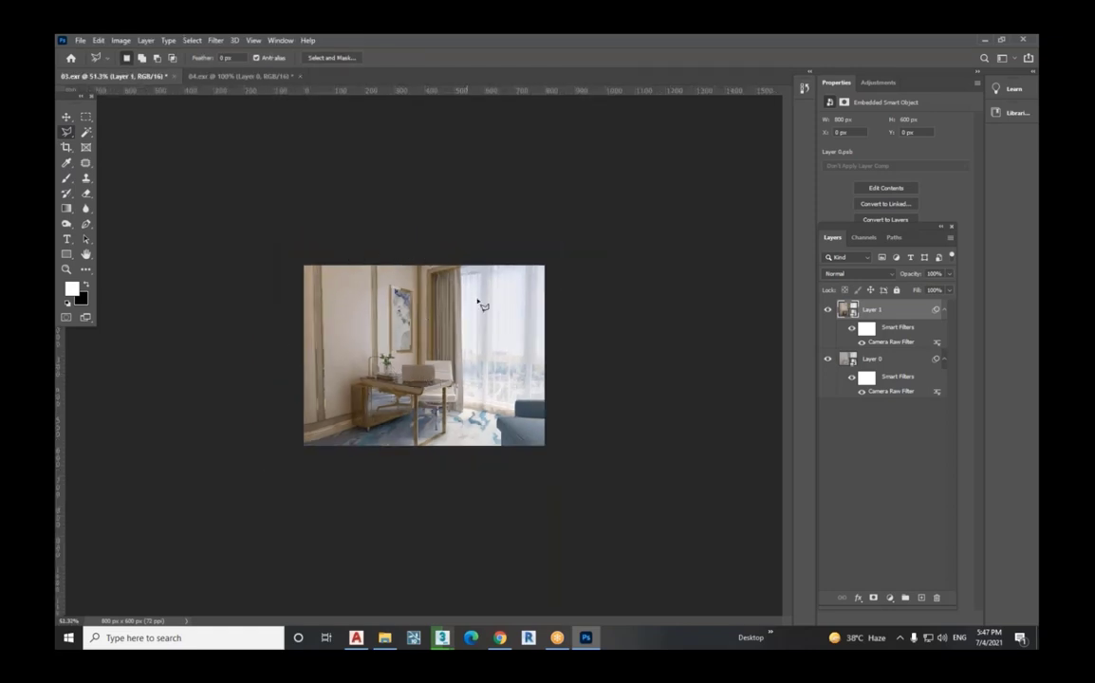
click(547, 267)
- Close a triangle through the bottom-left and bottom-right corners and add it as Layer 1's mask
click(329, 463)
click(586, 457)
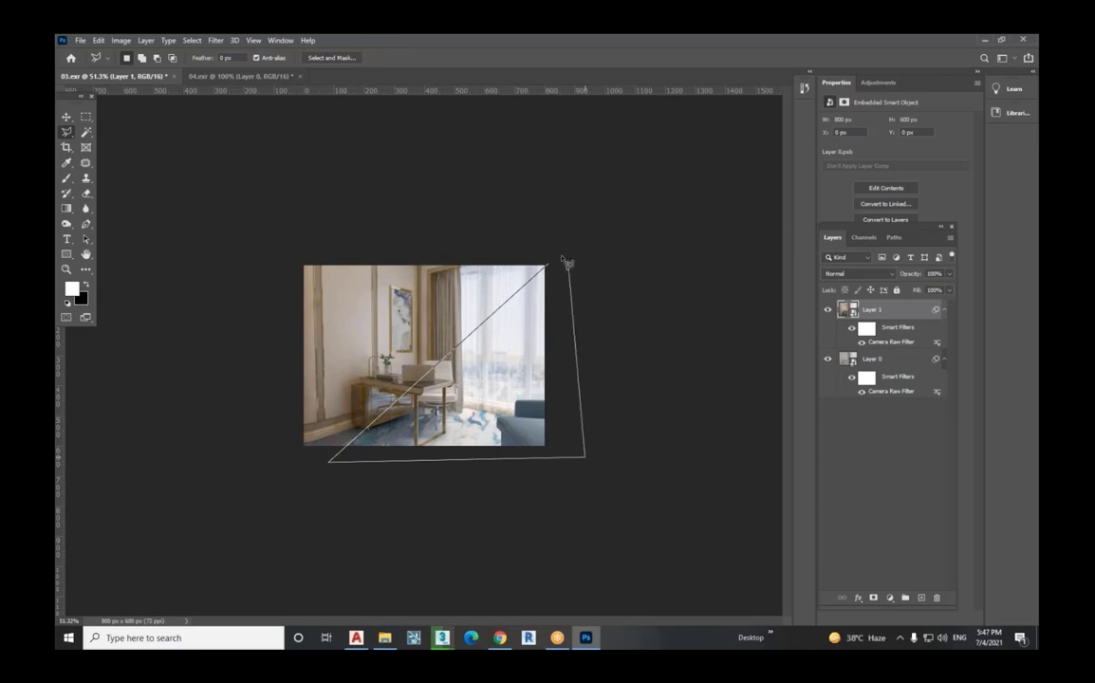
click(551, 267)
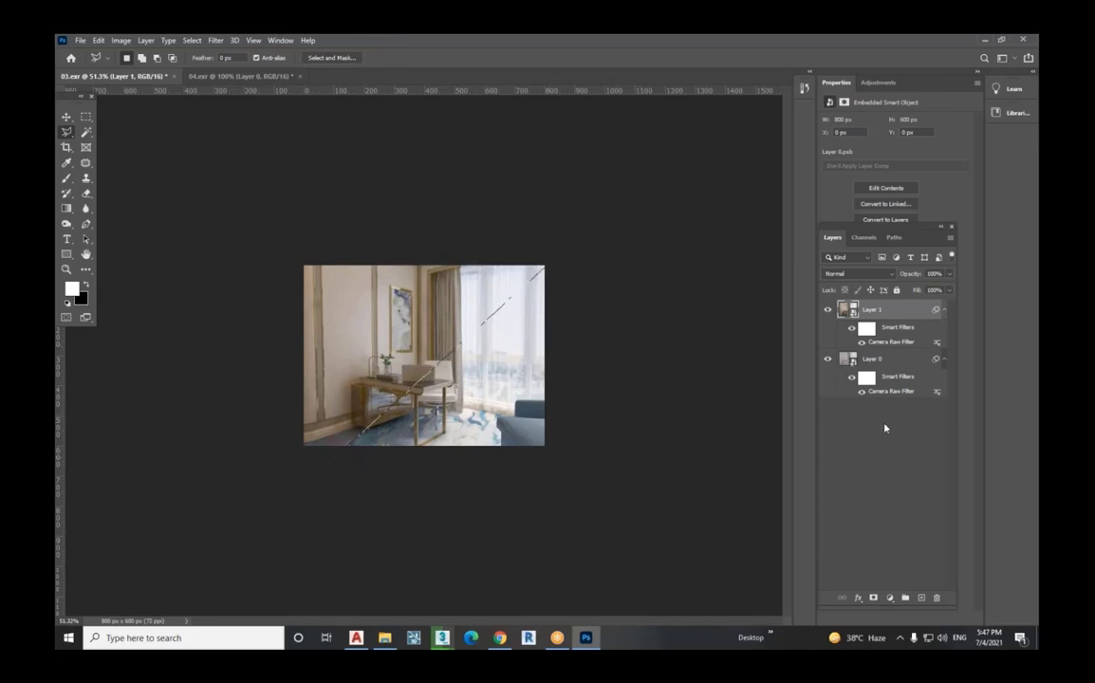
click(874, 599)
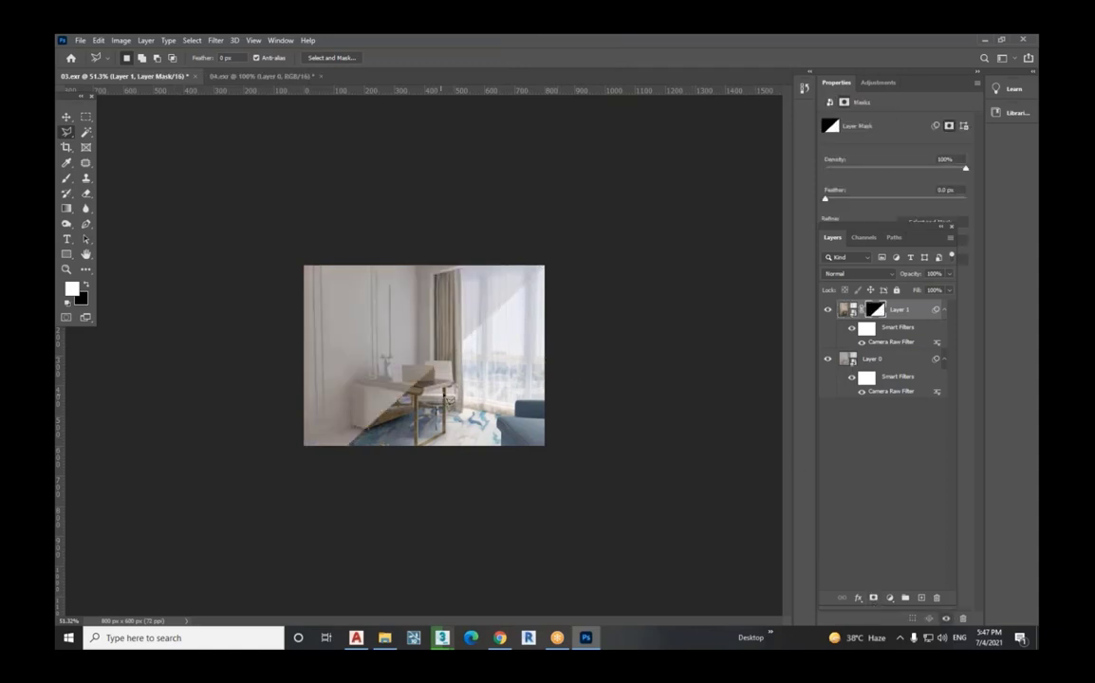
click(66, 117)
alt+scroll(410, 324, up, 5)
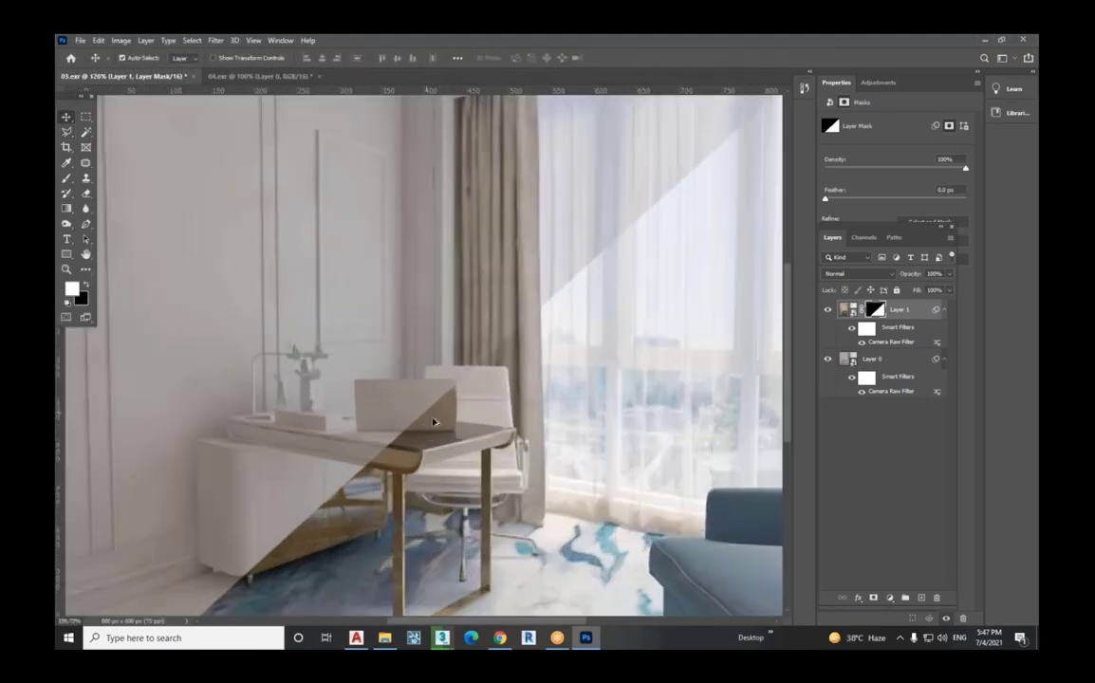
scroll(588, 340, down, 3)
alt+scroll(591, 340, down, 2)
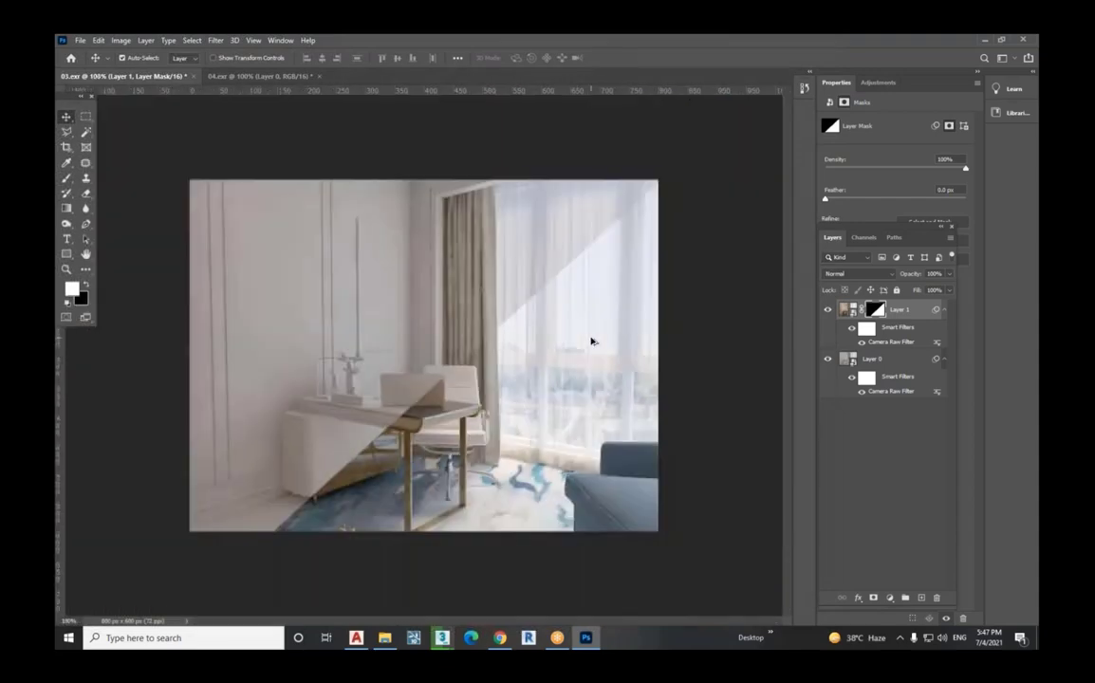
alt+scroll(591, 341, down, 2)
alt+scroll(337, 379, down, 2)
alt+scroll(337, 378, up, 2)
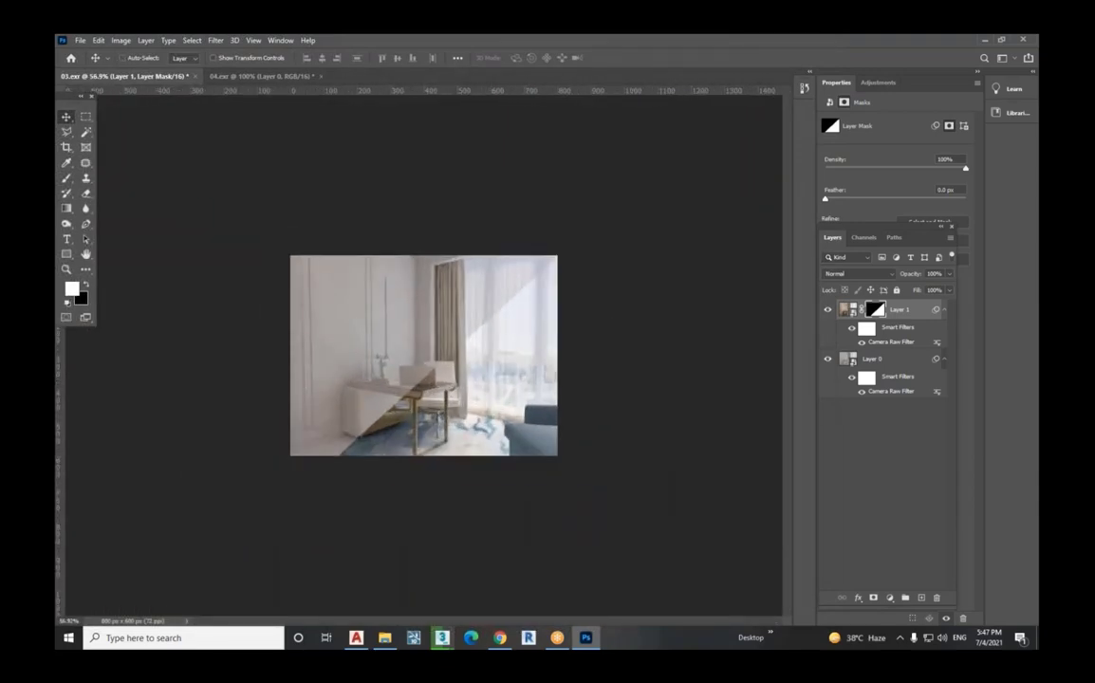
- Undo the mask, invert the diagonal selection and re-mask Layer 1 so the coloured render fills the upper-left
key(ctrl+z)
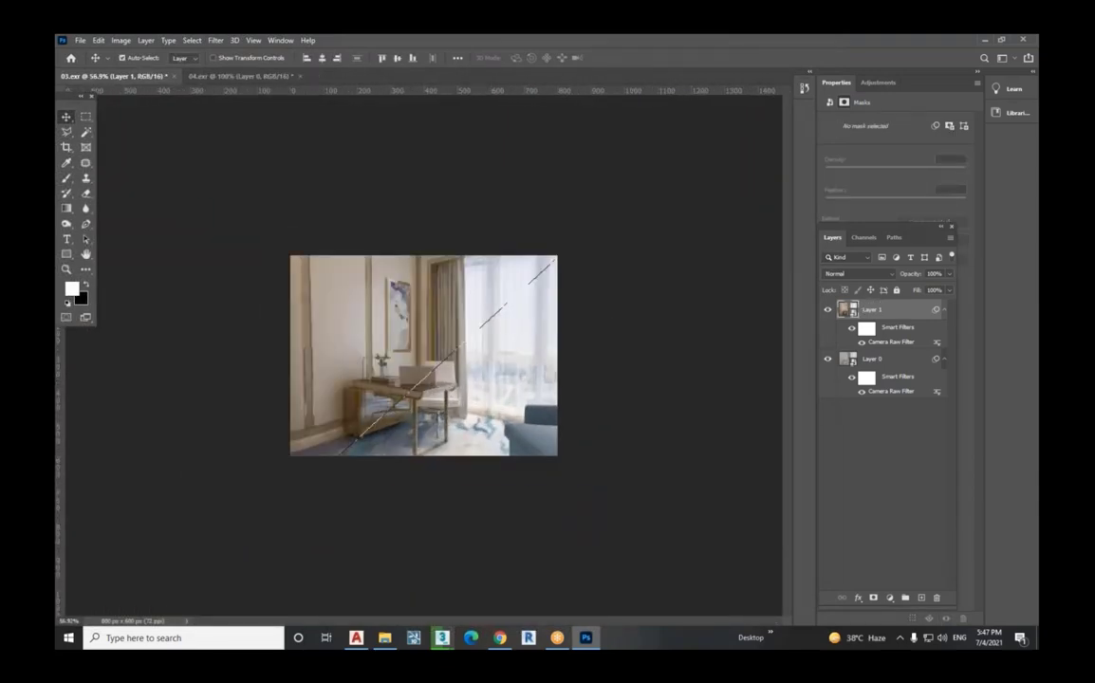
click(67, 132)
right_click(469, 342)
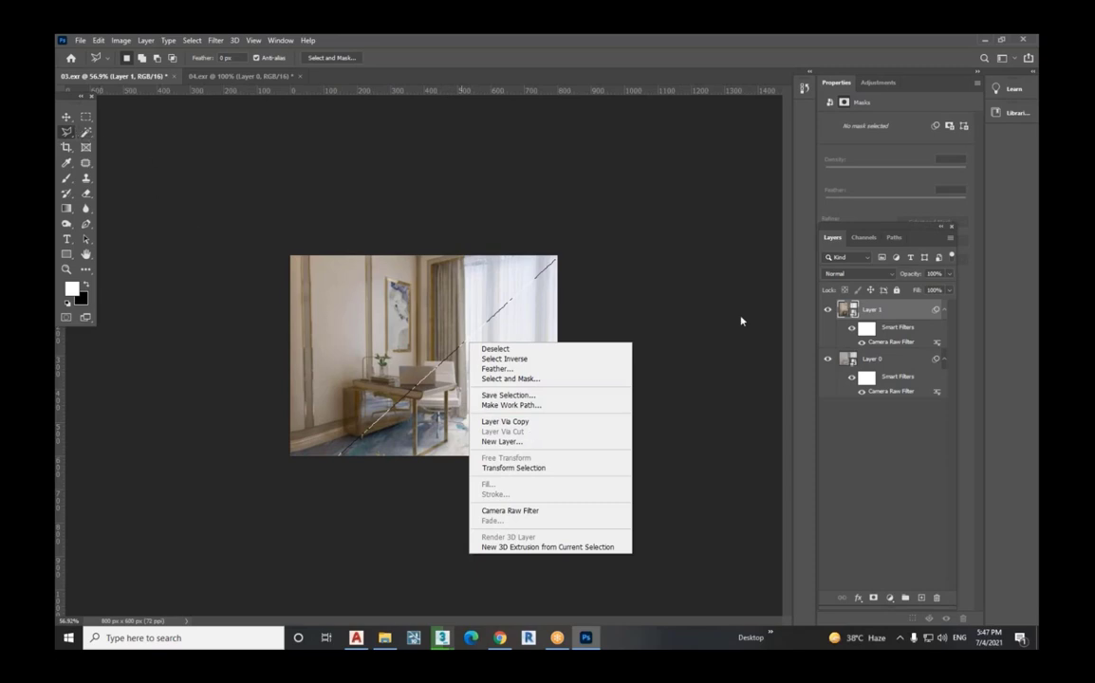
click(583, 364)
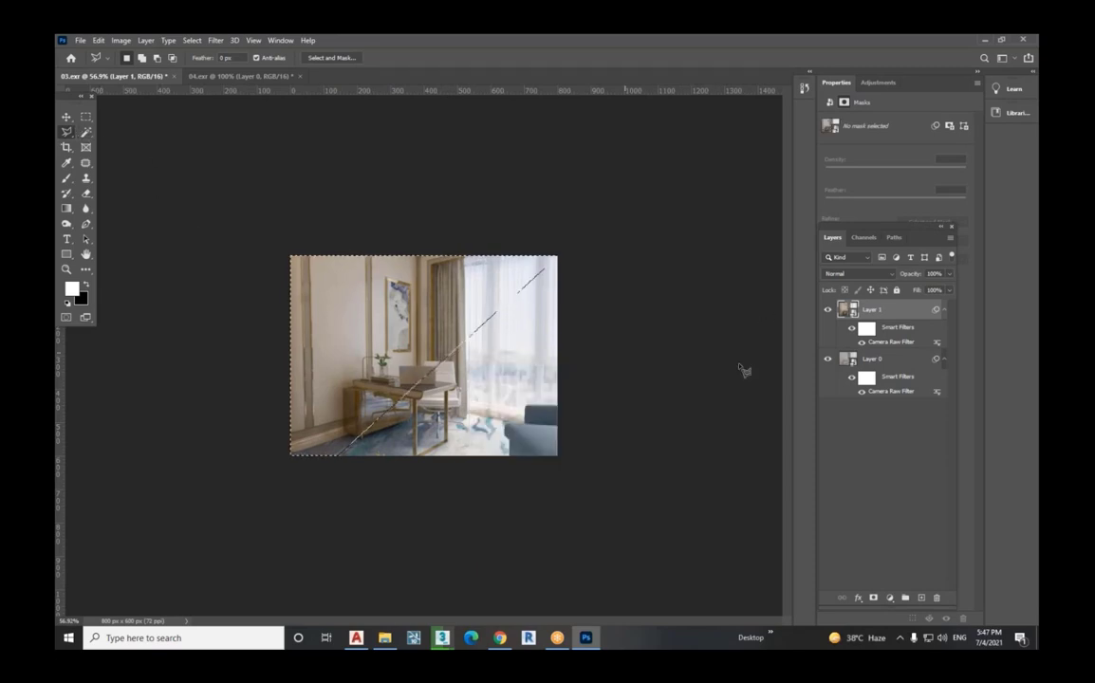
click(873, 598)
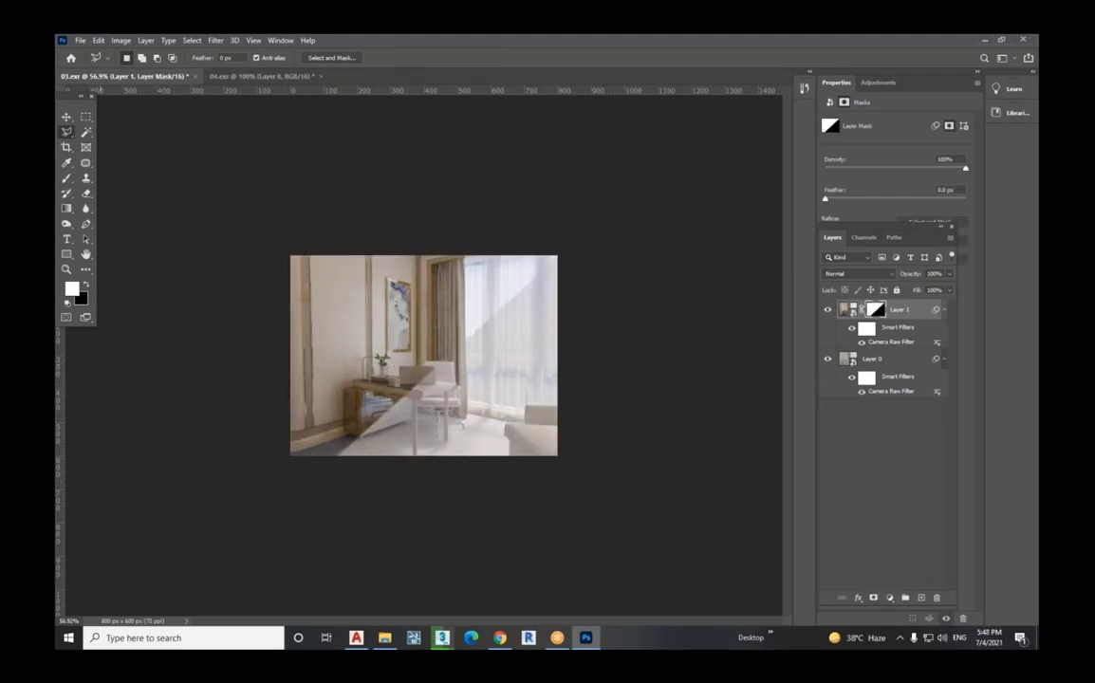
key(v)
alt+scroll(418, 361, up, 3)
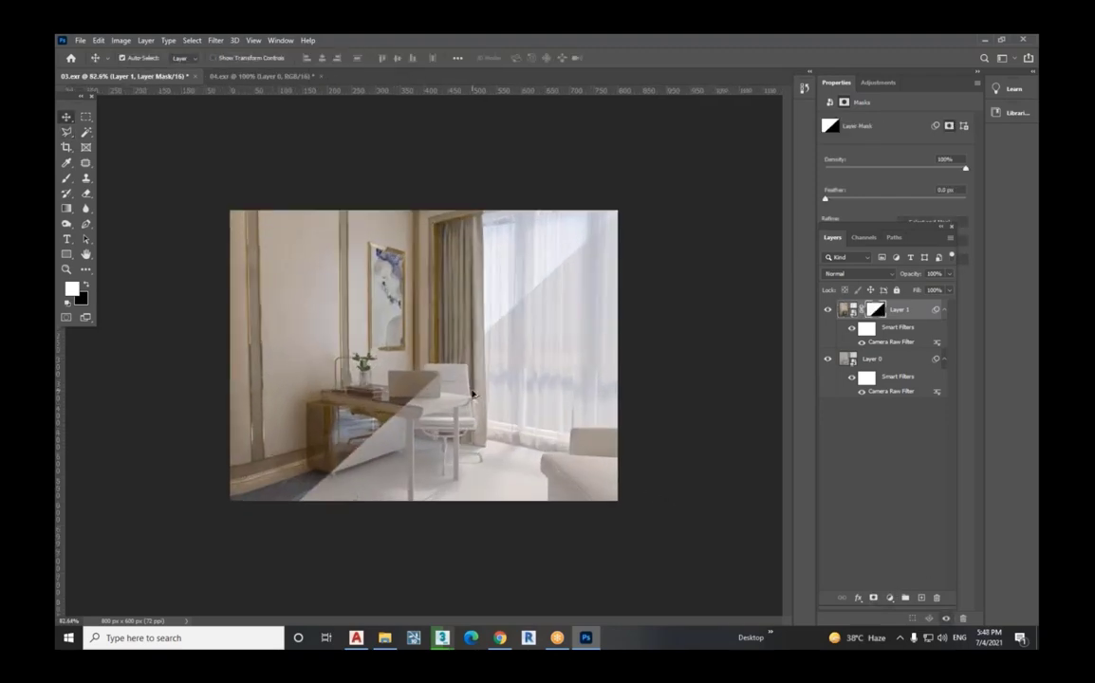
alt+scroll(566, 379, down, 2)
- Save the blended image as JPEG 003 at quality 12 Maximum in Interior 1st Lec Render
click(80, 41)
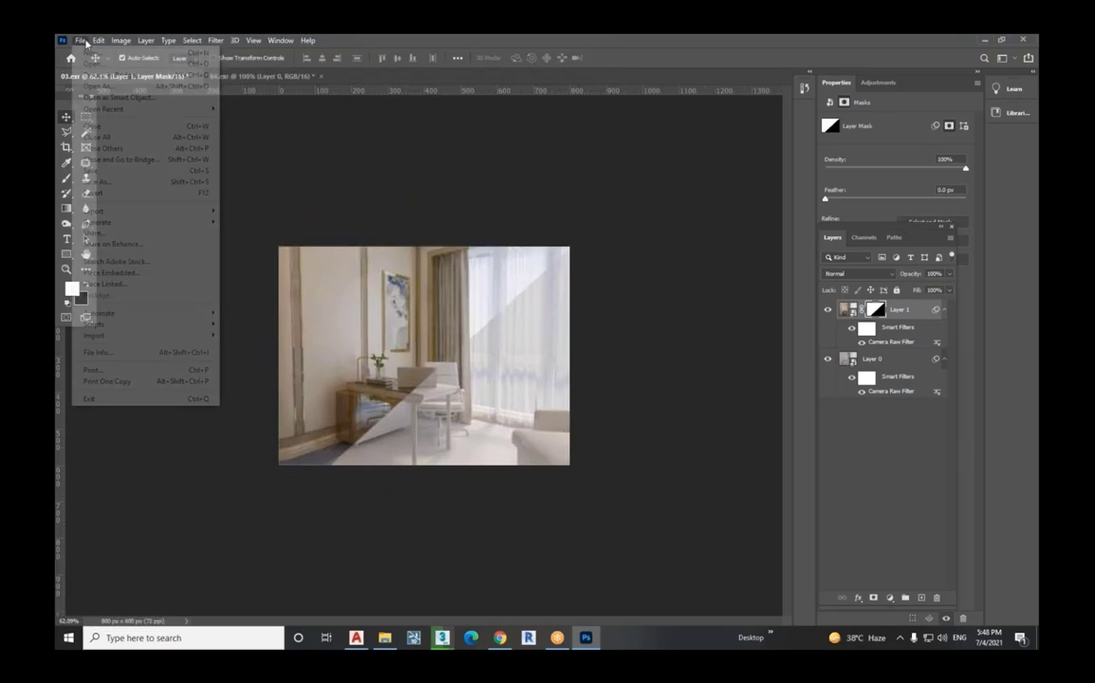
click(152, 180)
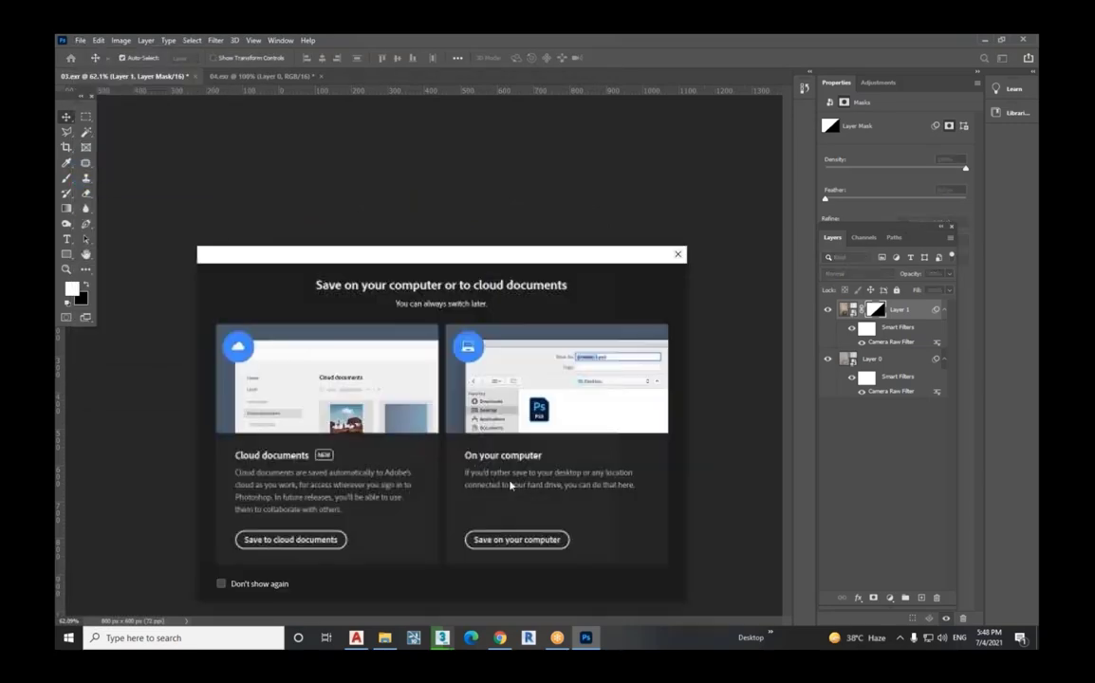
click(467, 486)
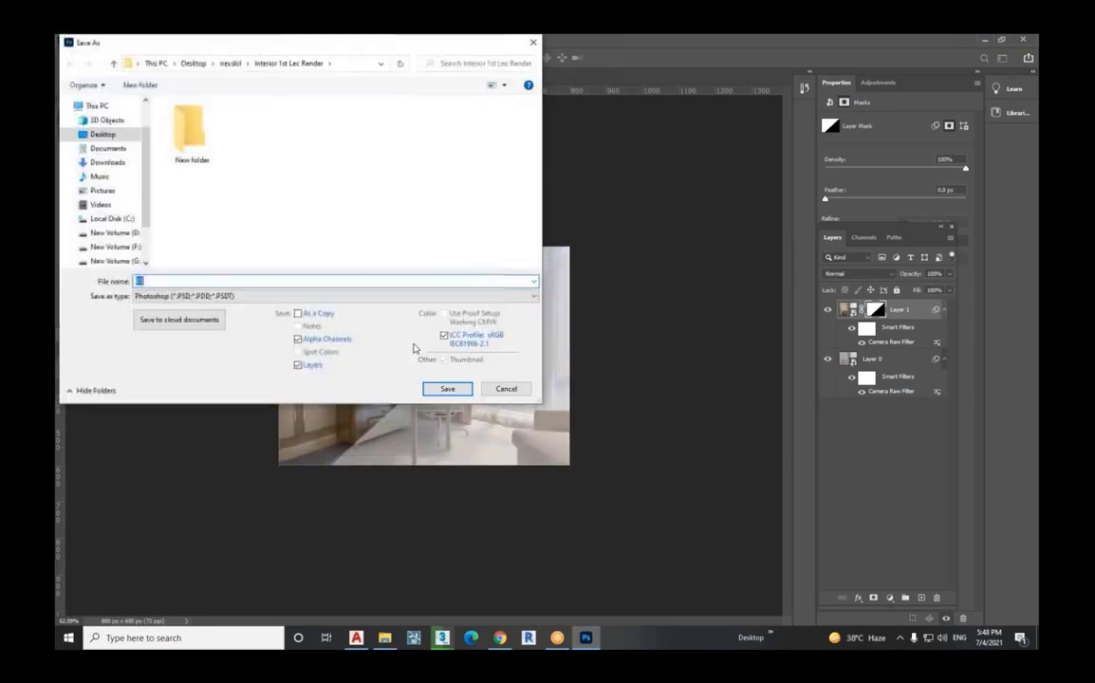
click(332, 295)
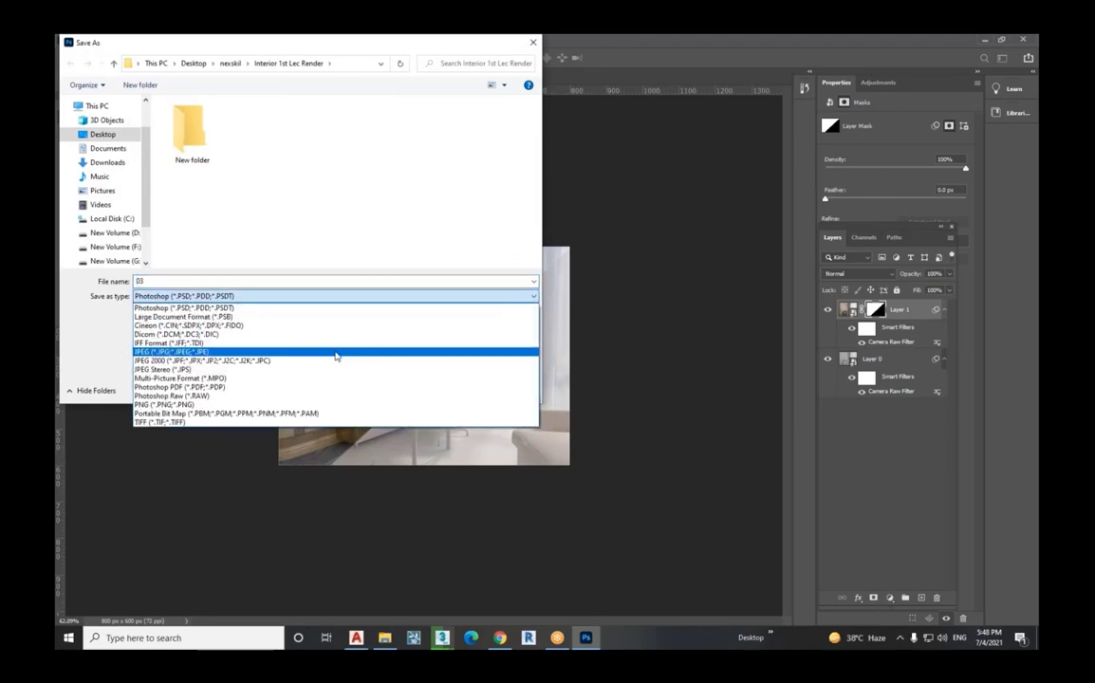
click(337, 352)
text(003)
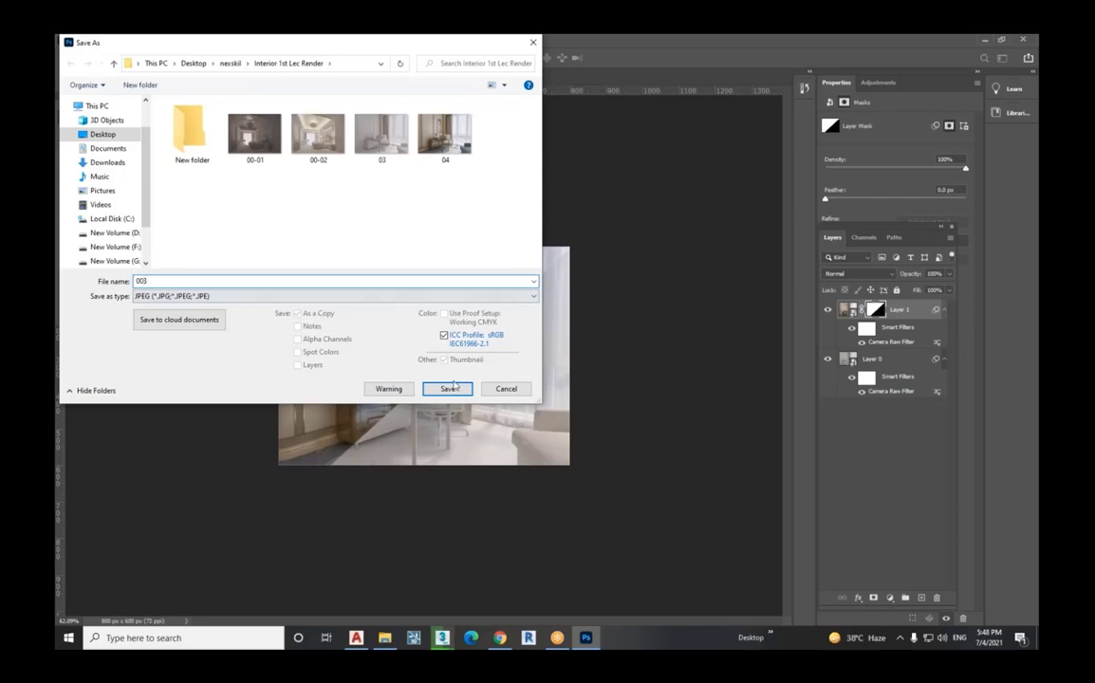
click(447, 388)
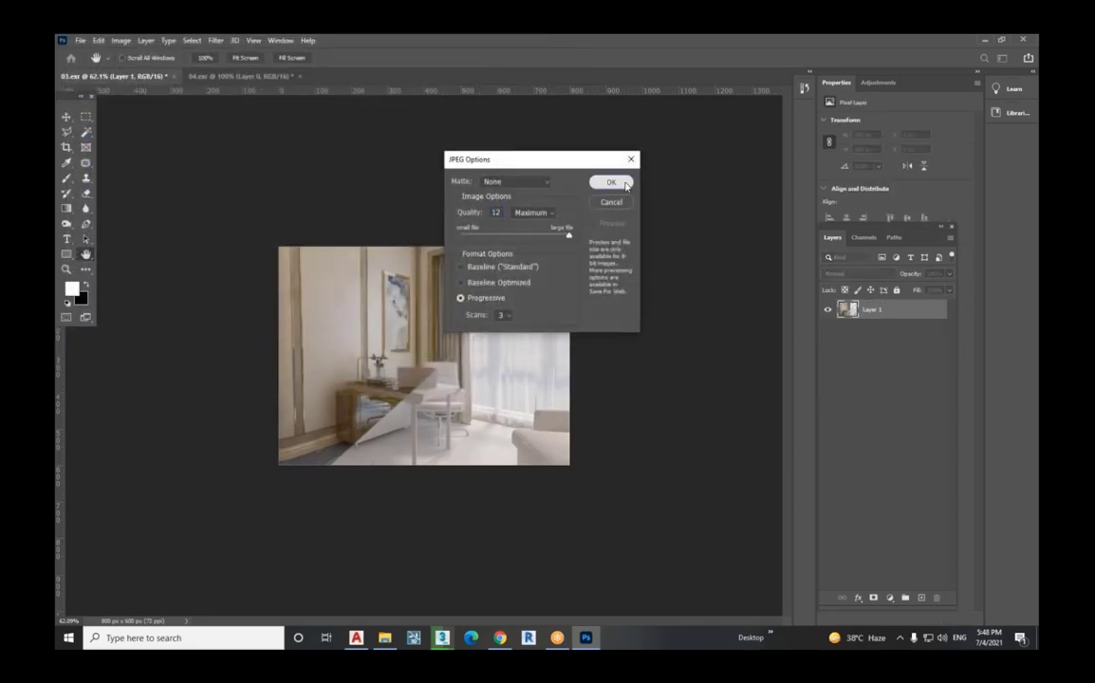
click(621, 179)
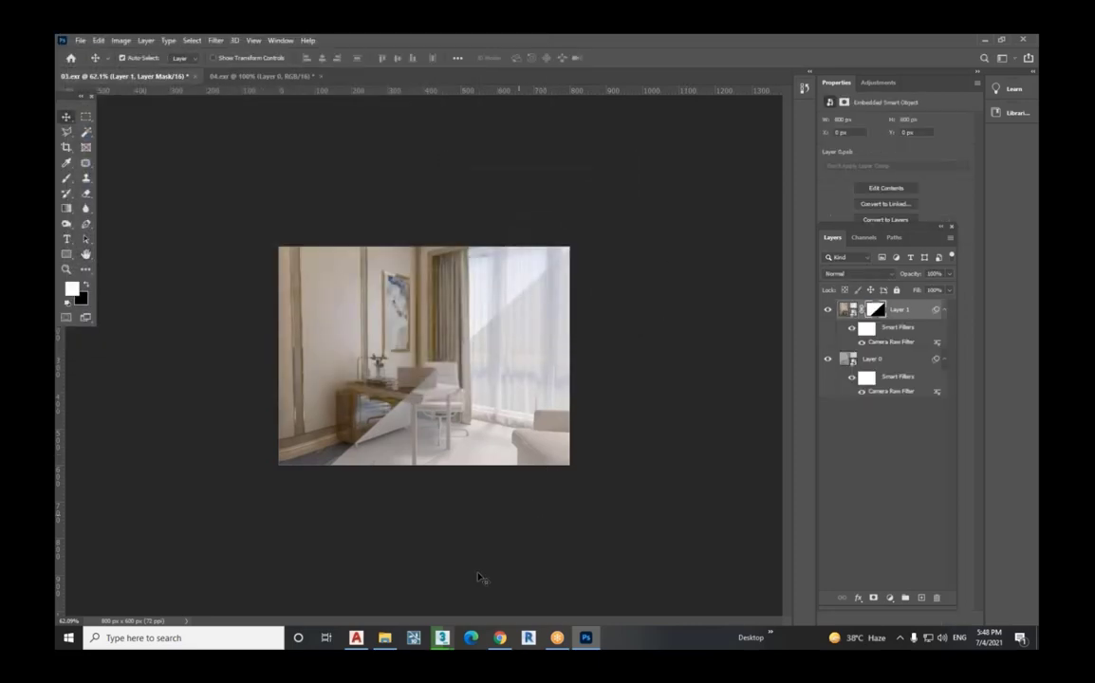
mouse_move(442, 638)
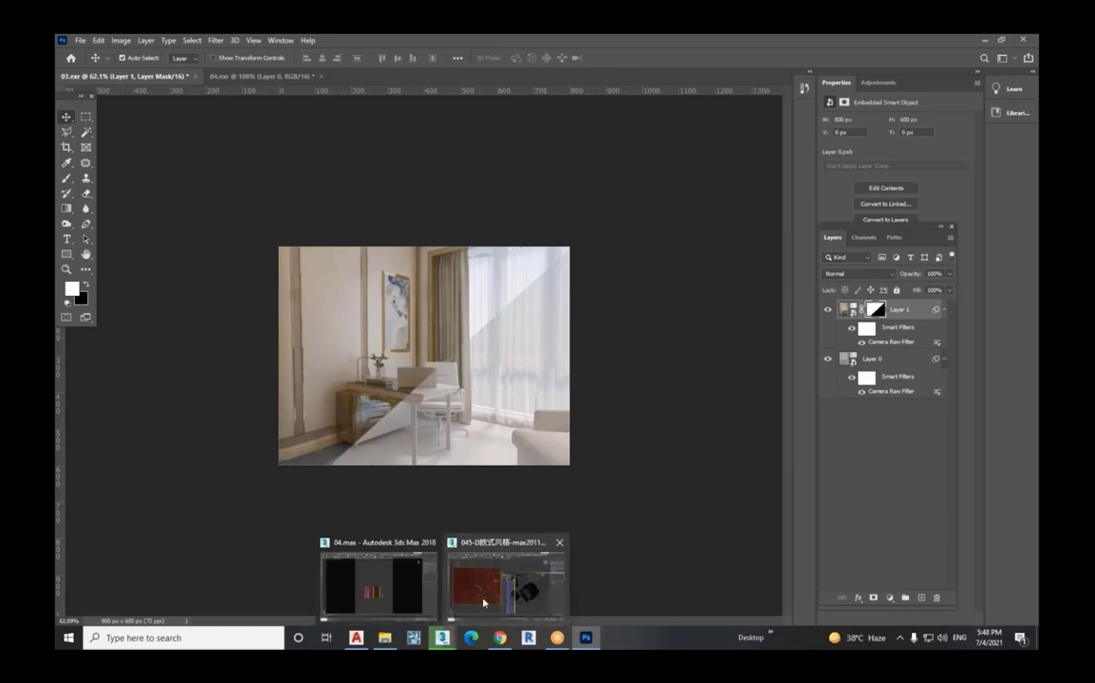
- Switch to 3ds Max and zoom in and out on the in-progress 2080×1560 V-Ray render
click(481, 598)
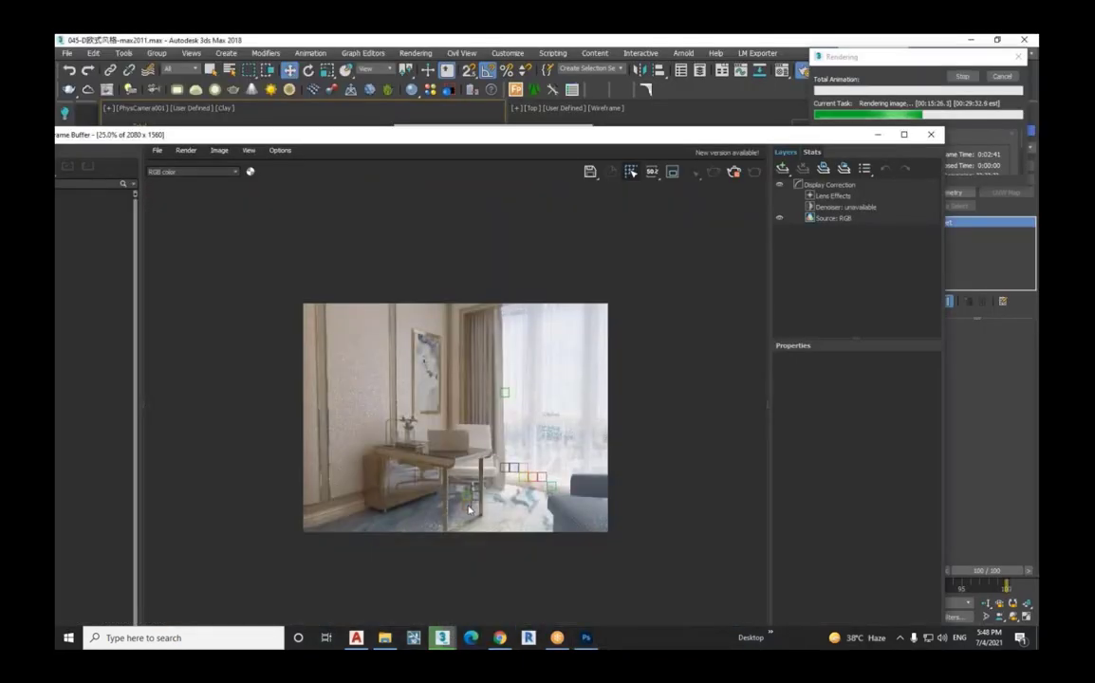
scroll(446, 447, up, 3)
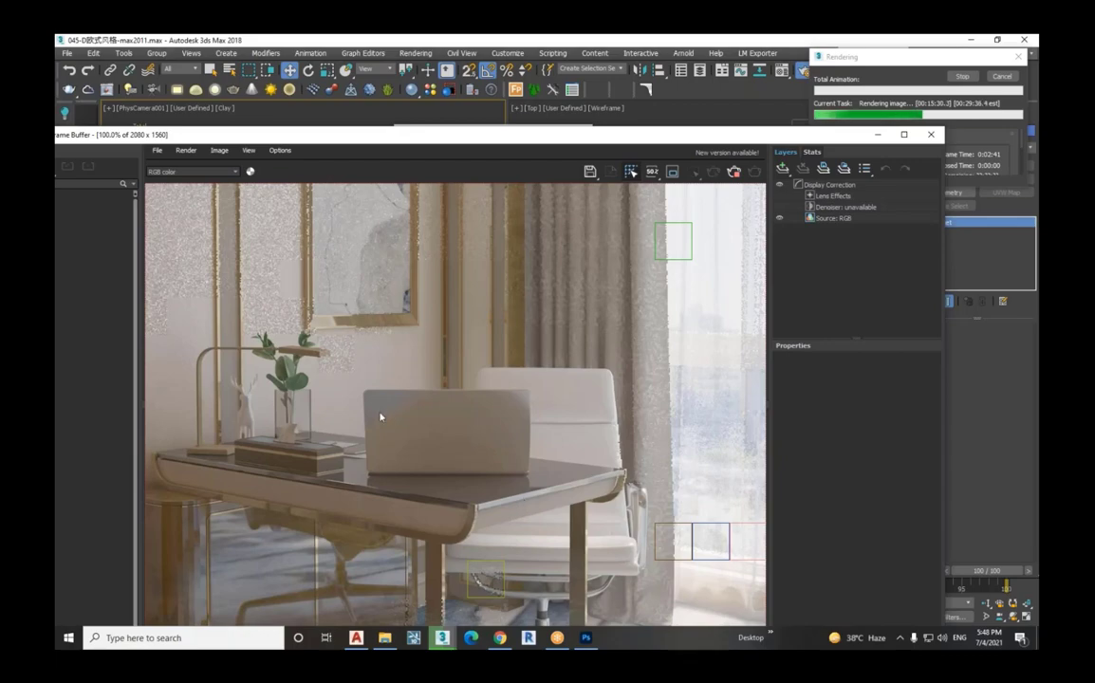
scroll(513, 418, down, 1)
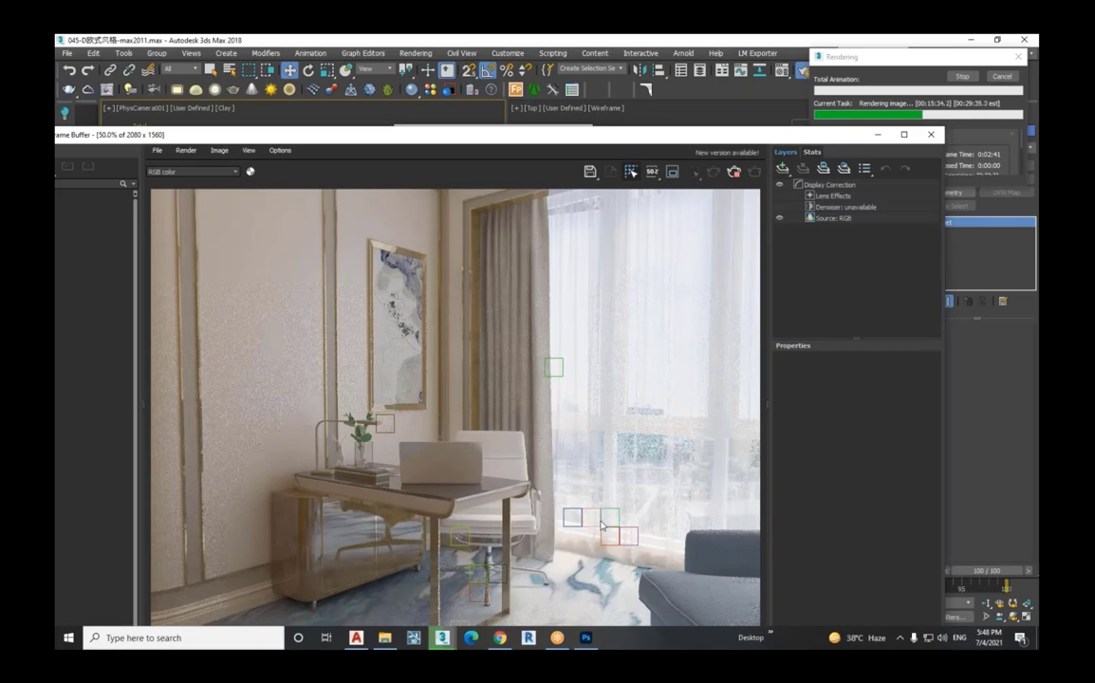
scroll(539, 442, up, 2)
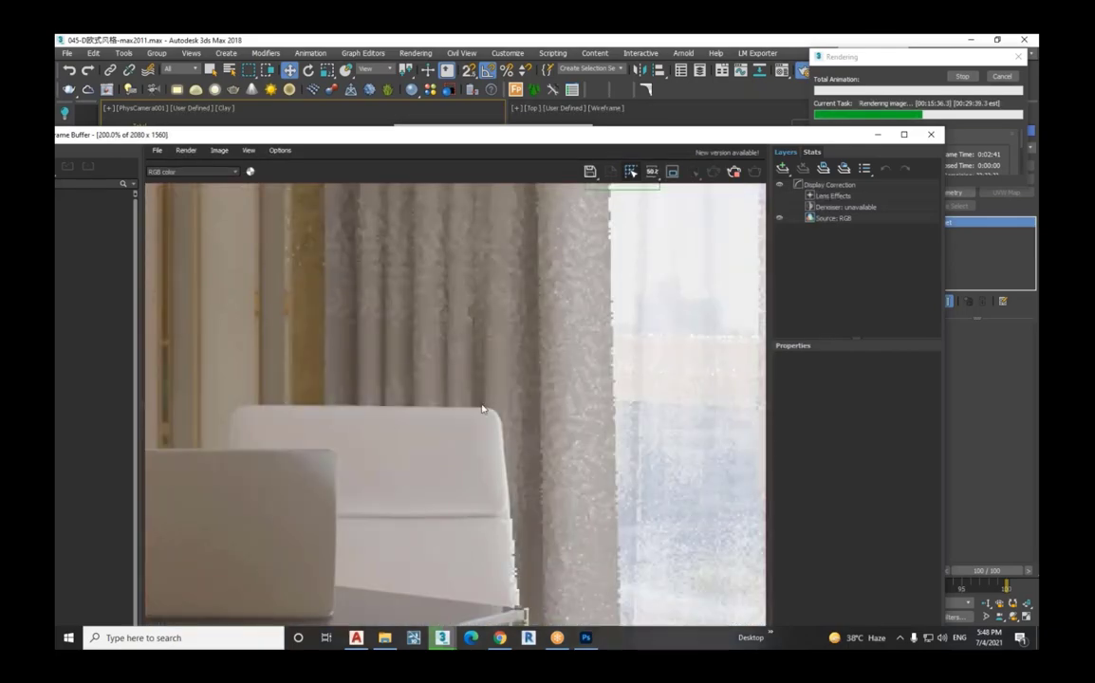
scroll(367, 309, up, 1)
scroll(461, 450, down, 1)
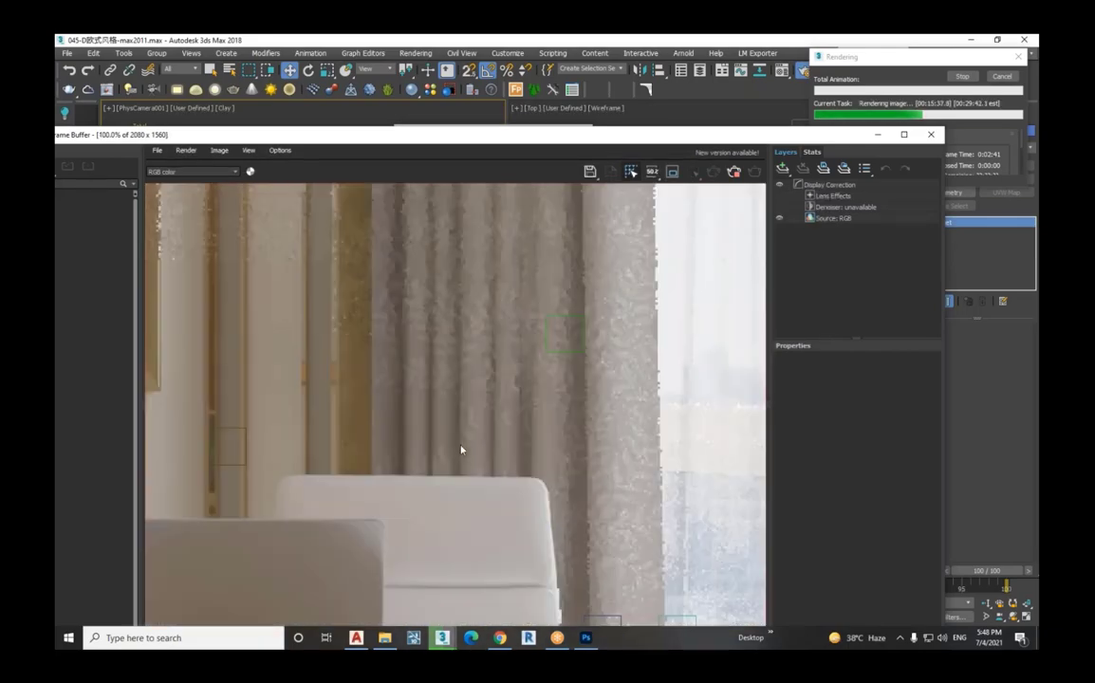
scroll(462, 453, down, 1)
scroll(569, 474, up, 2)
scroll(441, 454, down, 1)
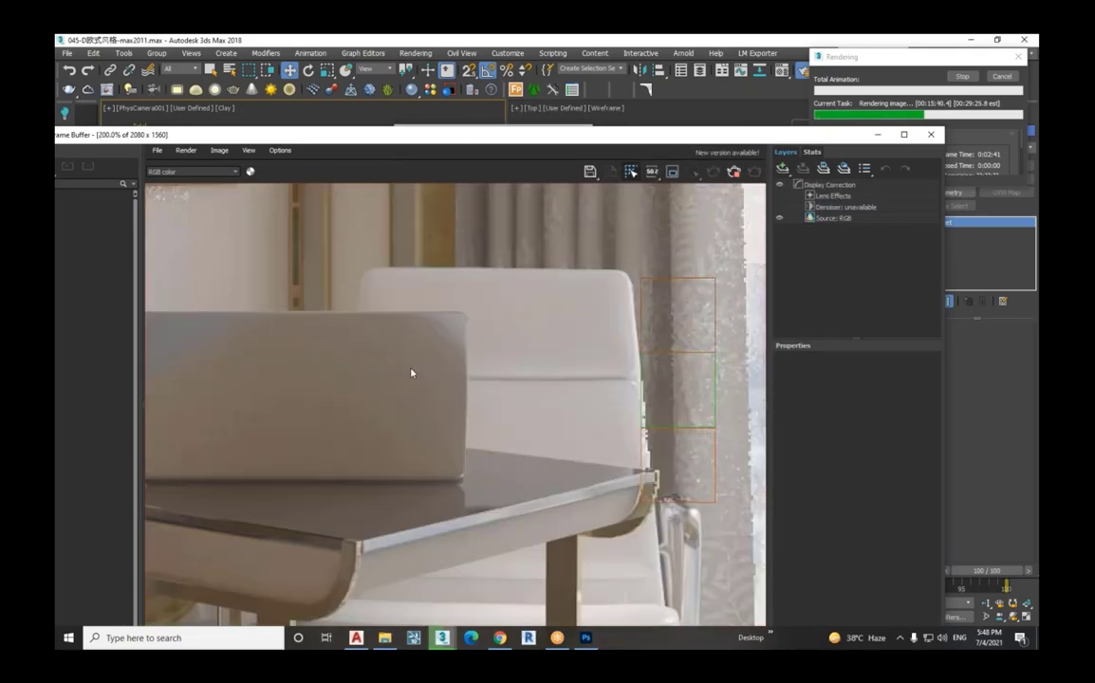
scroll(427, 373, up, 1)
scroll(465, 394, down, 2)
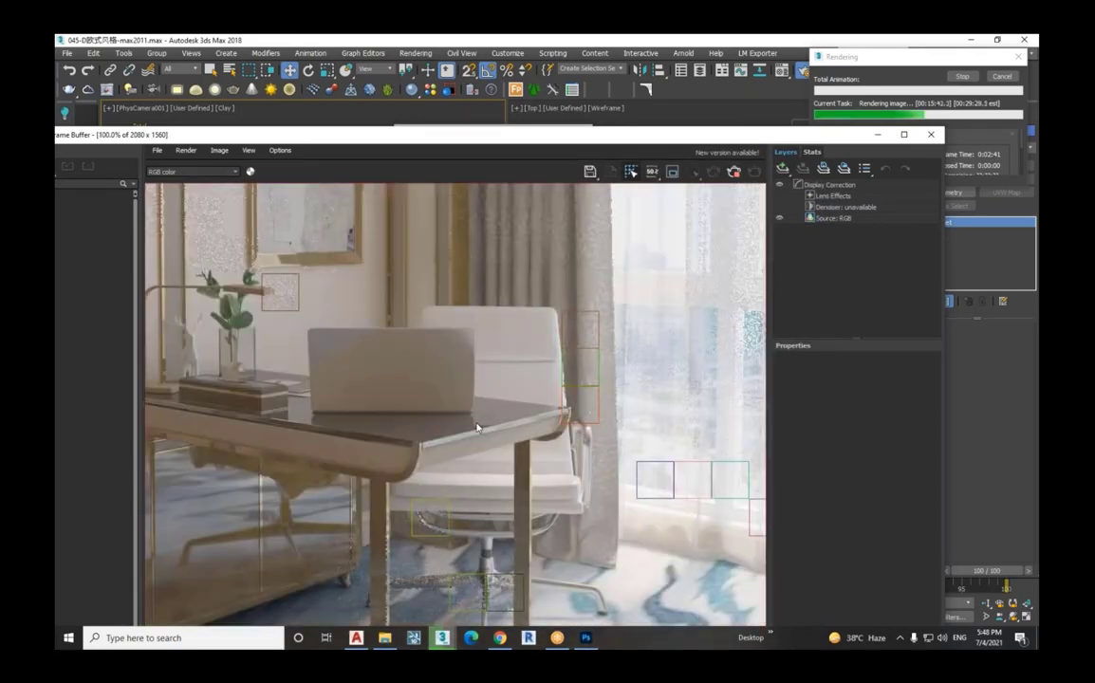
scroll(474, 425, down, 1)
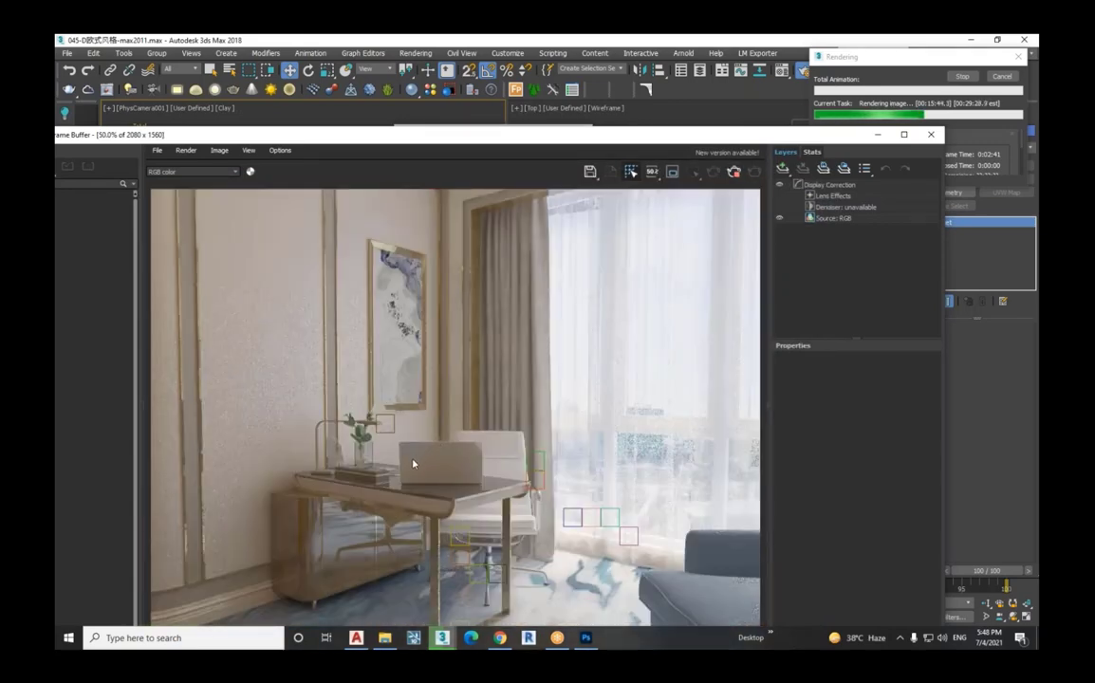
scroll(449, 434, up, 3)
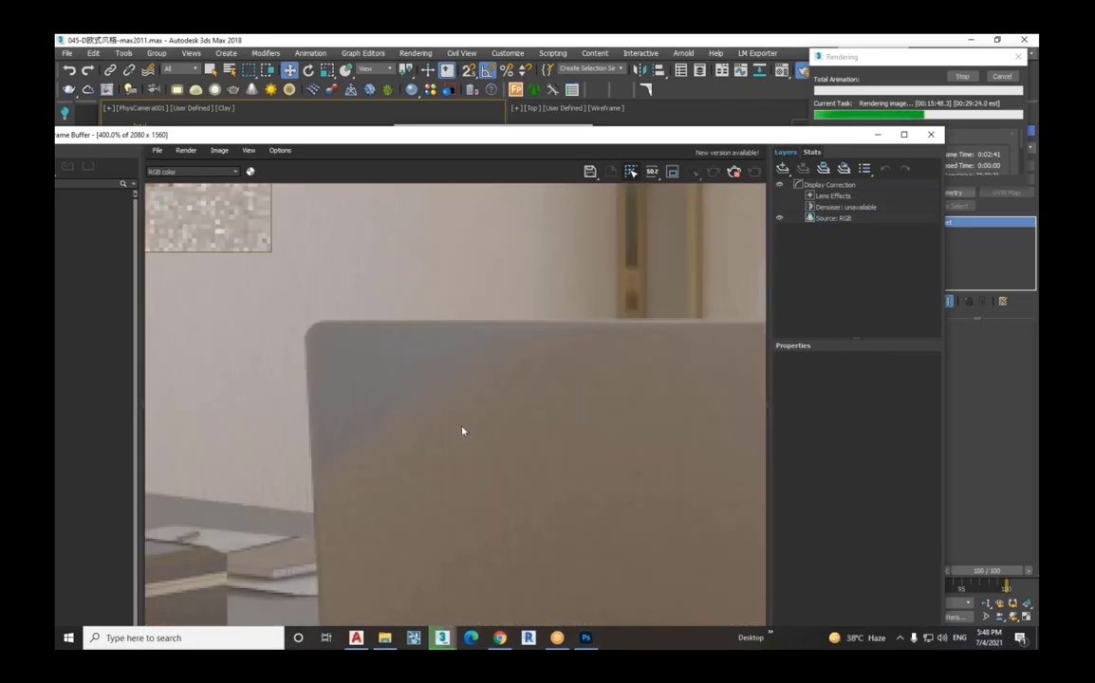
scroll(462, 430, down, 2)
scroll(463, 431, down, 1)
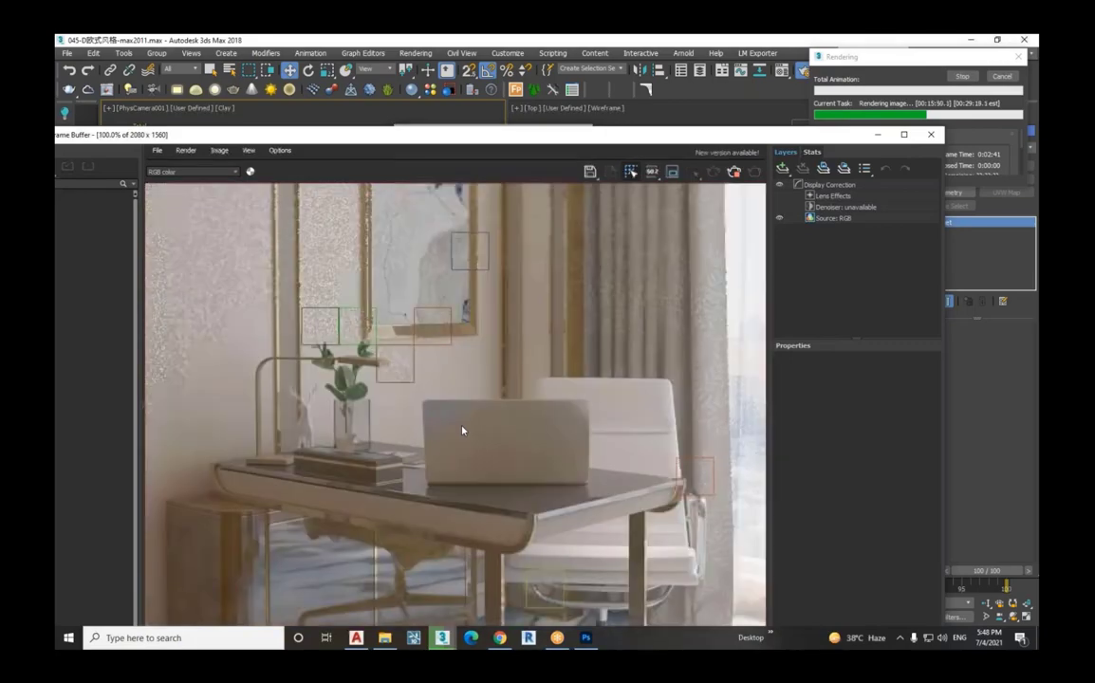
scroll(512, 447, up, 3)
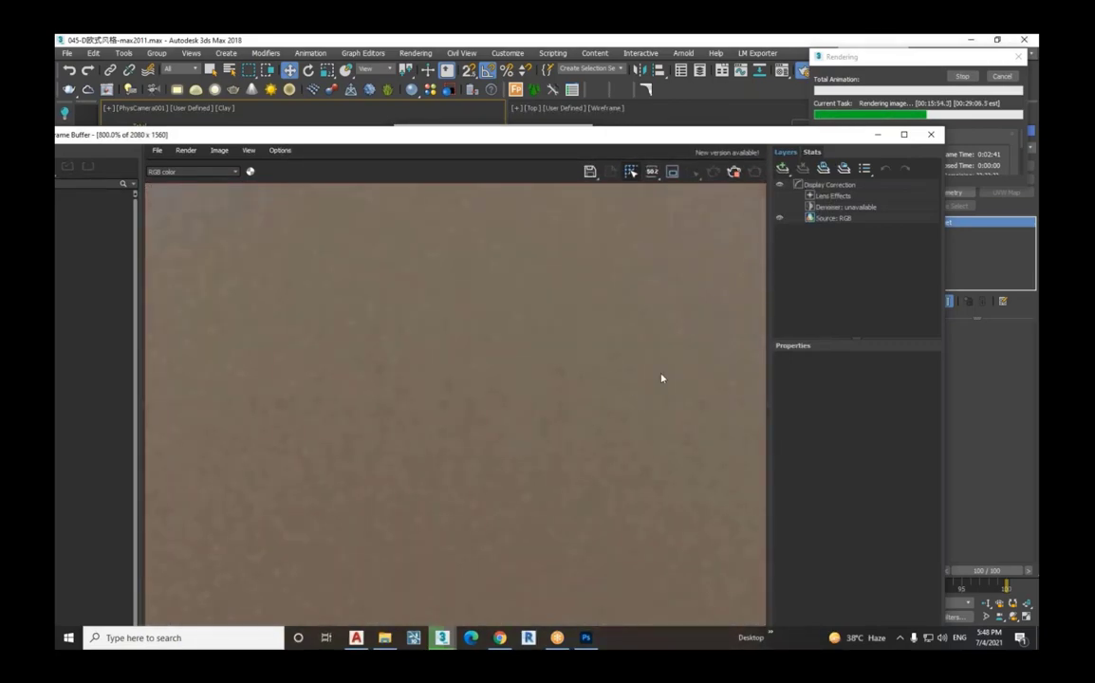
scroll(543, 384, down, 2)
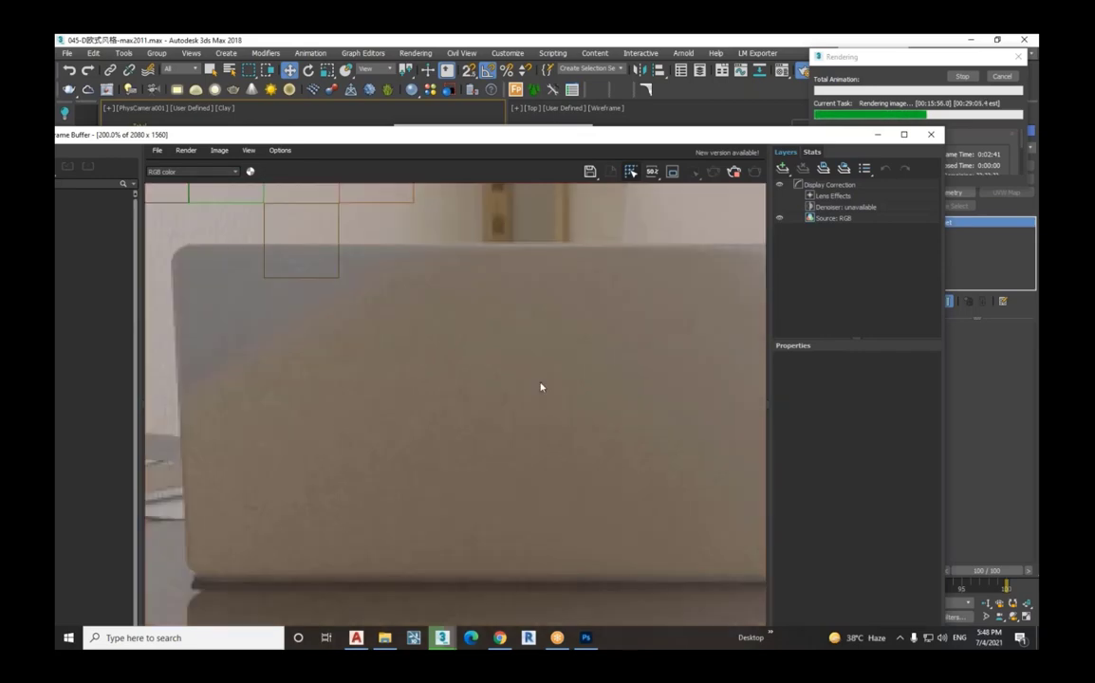
scroll(454, 457, down, 2)
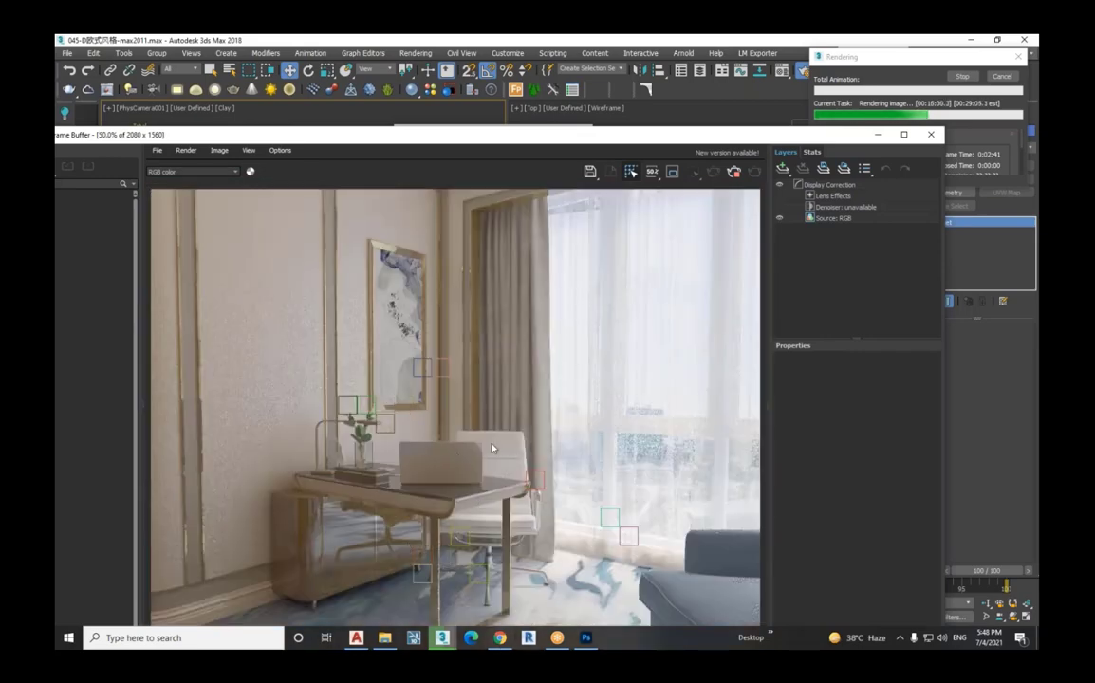
scroll(492, 446, down, 1)
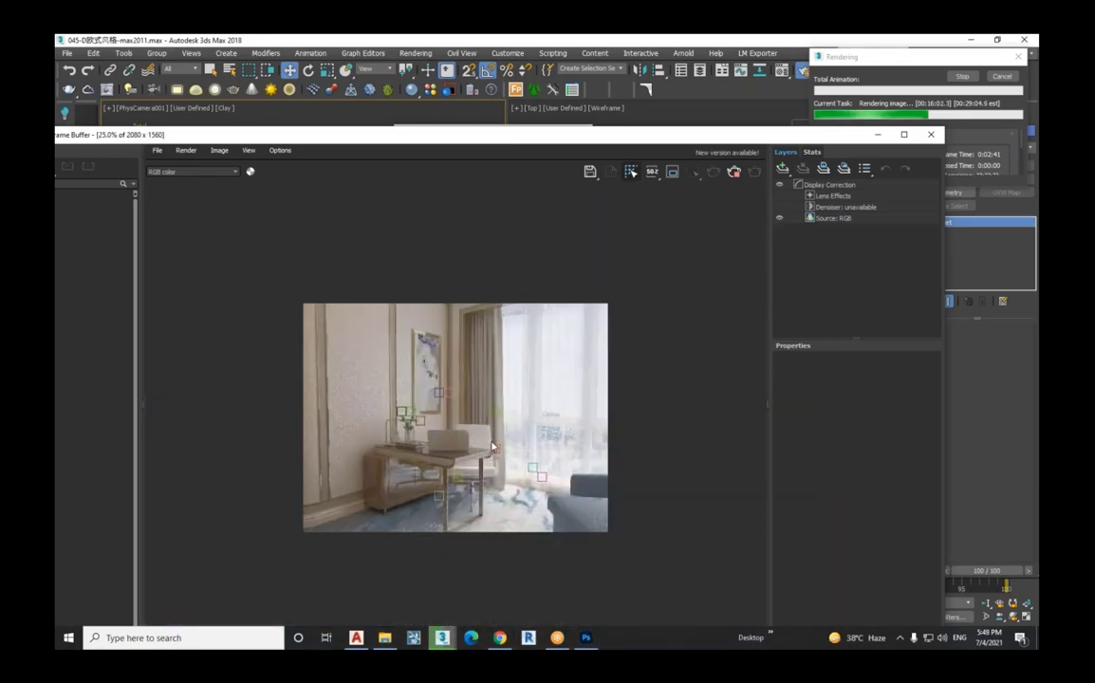